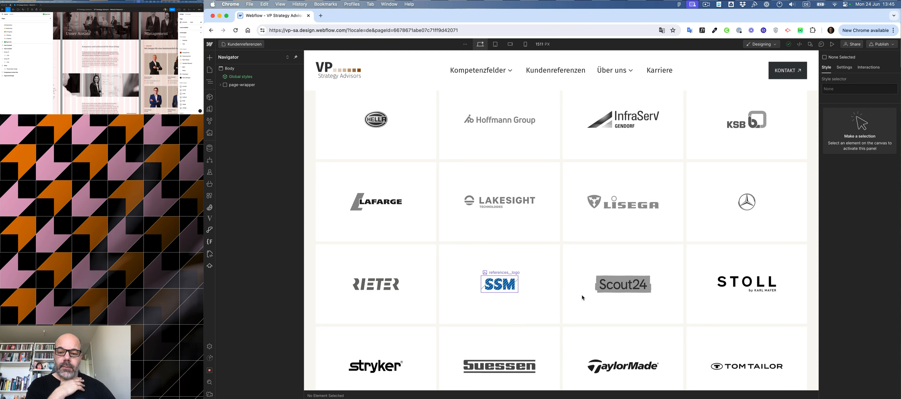
Scroll through the client references logo grid on the Webflow canvas to review the page.
{"action": "scroll", "coordinate": [582, 296], "scroll_direction": "down", "scroll_amount": 5}
{"action": "scroll", "coordinate": [583, 297], "scroll_direction": "up", "scroll_amount": 8}
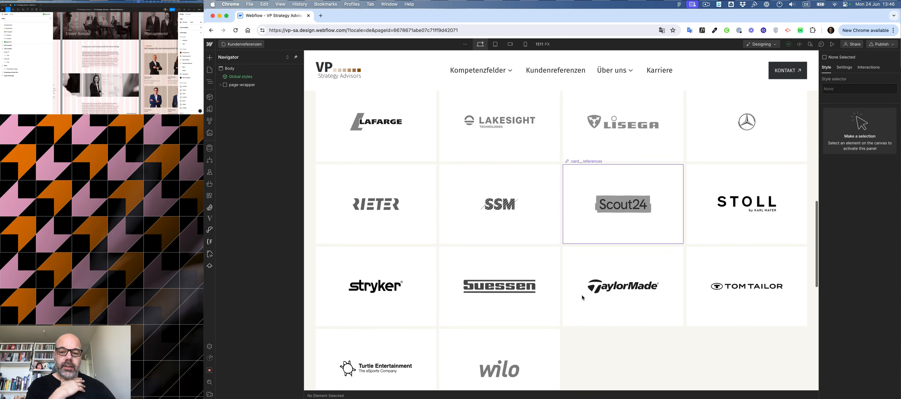
{"action": "scroll", "coordinate": [582, 297], "scroll_direction": "up", "scroll_amount": 3}
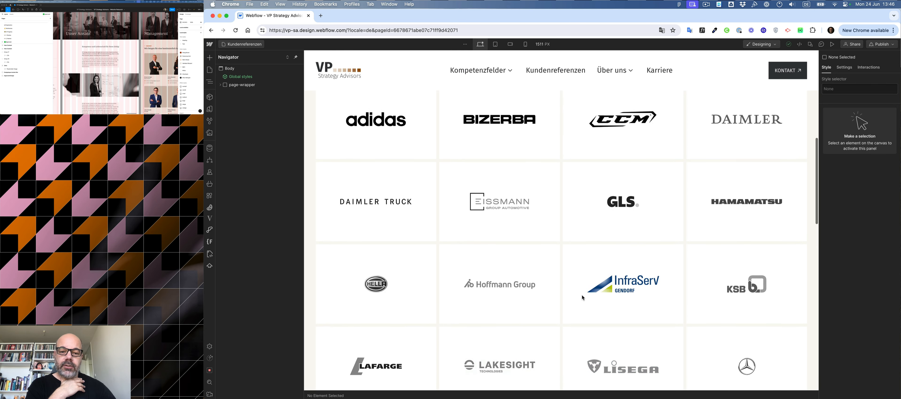
{"action": "scroll", "coordinate": [582, 298], "scroll_direction": "down", "scroll_amount": 2}
{"action": "scroll", "coordinate": [582, 295], "scroll_direction": "up", "scroll_amount": 5}
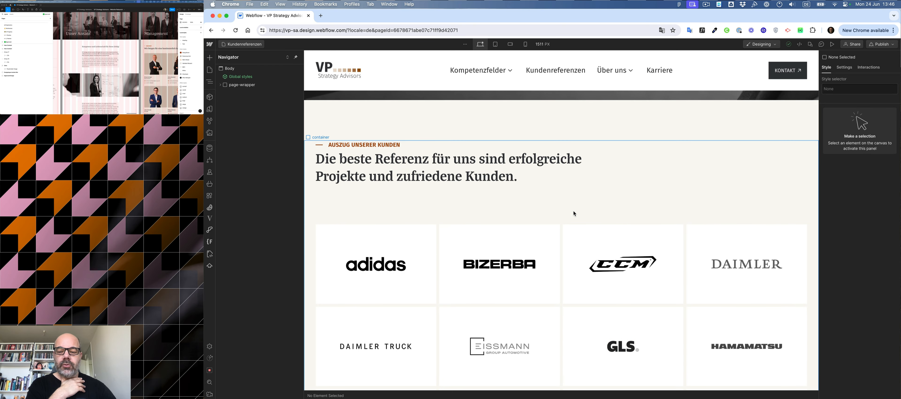
{"action": "scroll", "coordinate": [574, 212], "scroll_direction": "down", "scroll_amount": 3}
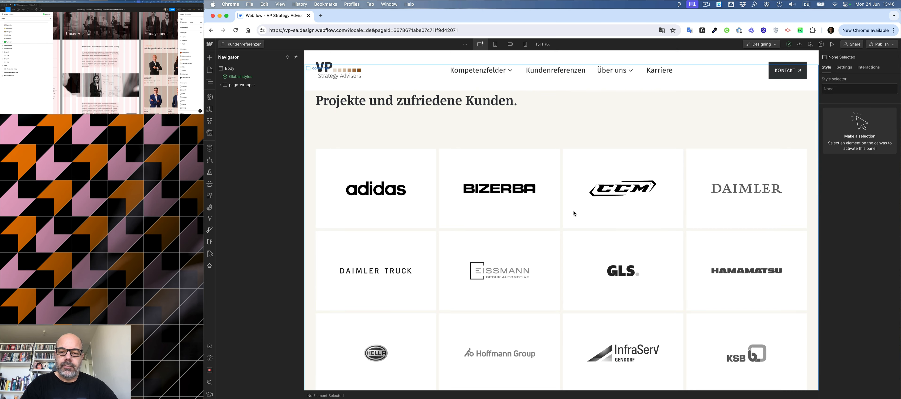
{"action": "scroll", "coordinate": [574, 211], "scroll_direction": "down", "scroll_amount": 3}
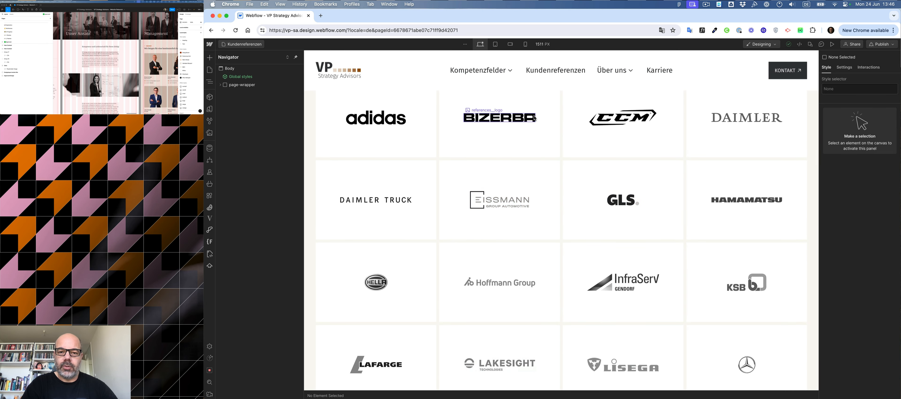
{"action": "scroll", "coordinate": [538, 112], "scroll_direction": "up", "scroll_amount": 2}
{"action": "scroll", "coordinate": [538, 111], "scroll_direction": "down", "scroll_amount": 1}
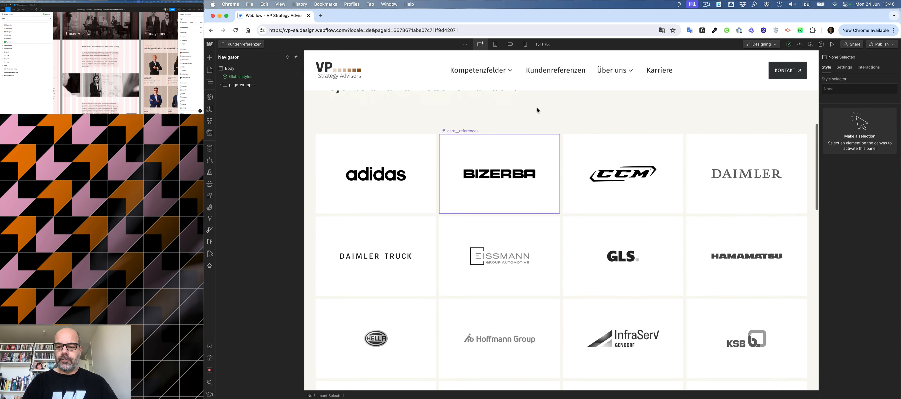
{"action": "scroll", "coordinate": [538, 111], "scroll_direction": "down", "scroll_amount": 5}
{"action": "scroll", "coordinate": [538, 110], "scroll_direction": "up", "scroll_amount": 12}
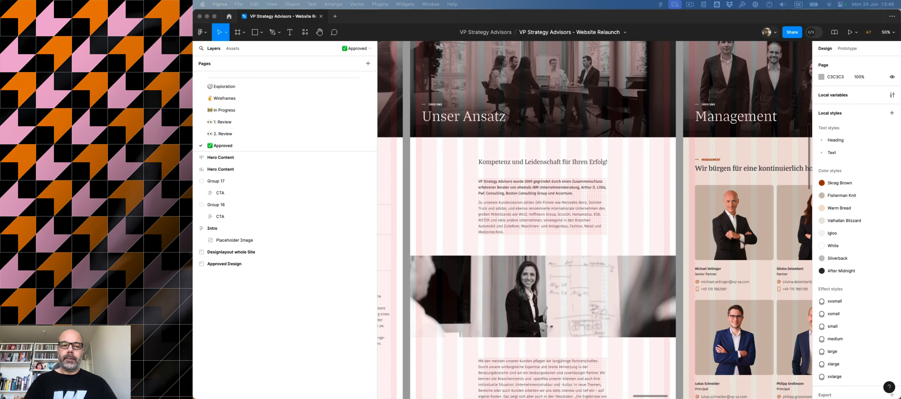
Review the approved Figma designs for the Unser Ansatz and Management pages.
{"action": "scroll", "coordinate": [592, 143], "scroll_direction": "up", "scroll_amount": 3}
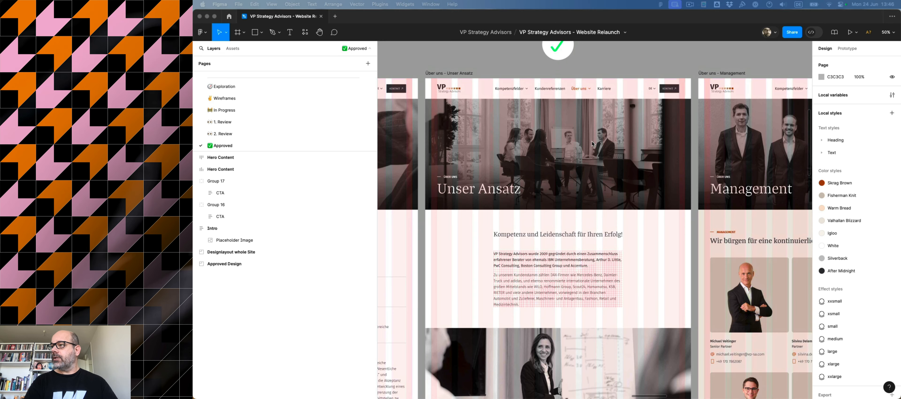
{"action": "scroll", "coordinate": [592, 144], "scroll_direction": "down", "scroll_amount": 2}
{"action": "scroll", "coordinate": [592, 144], "scroll_direction": "up", "scroll_amount": 2}
{"action": "scroll", "coordinate": [592, 143], "scroll_direction": "down", "scroll_amount": 4}
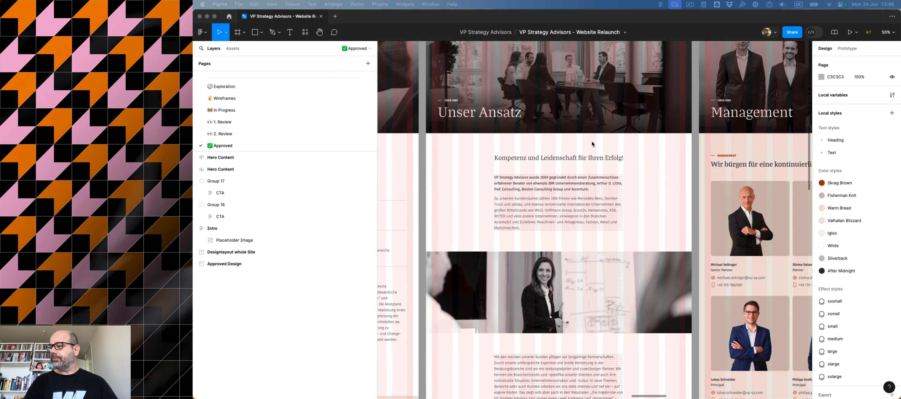
{"action": "scroll", "coordinate": [592, 143], "scroll_direction": "up", "scroll_amount": 6}
{"action": "scroll", "coordinate": [592, 144], "scroll_direction": "down", "scroll_amount": 5}
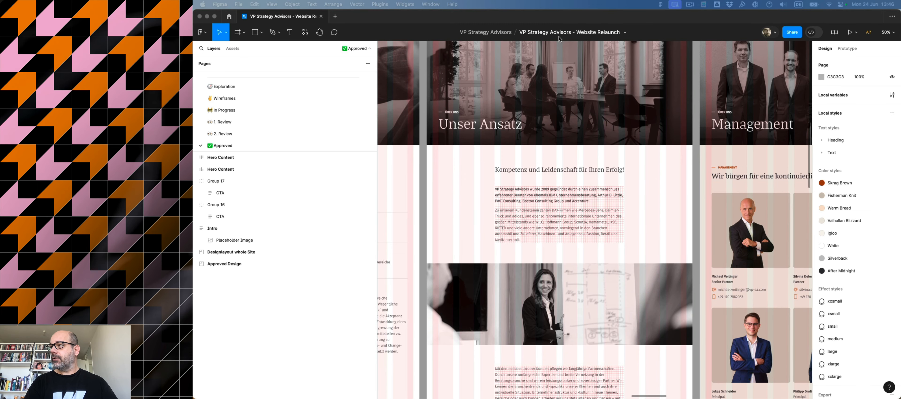
{"action": "scroll", "coordinate": [596, 230], "scroll_direction": "down", "scroll_amount": 5}
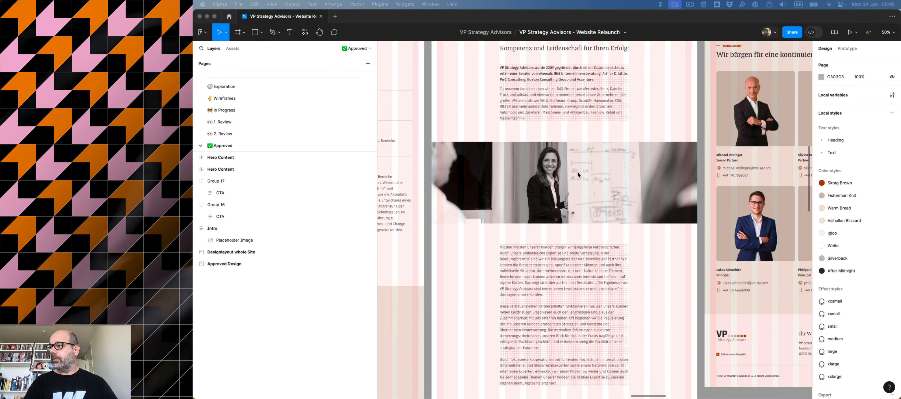
{"action": "scroll", "coordinate": [531, 168], "scroll_direction": "down", "scroll_amount": 6}
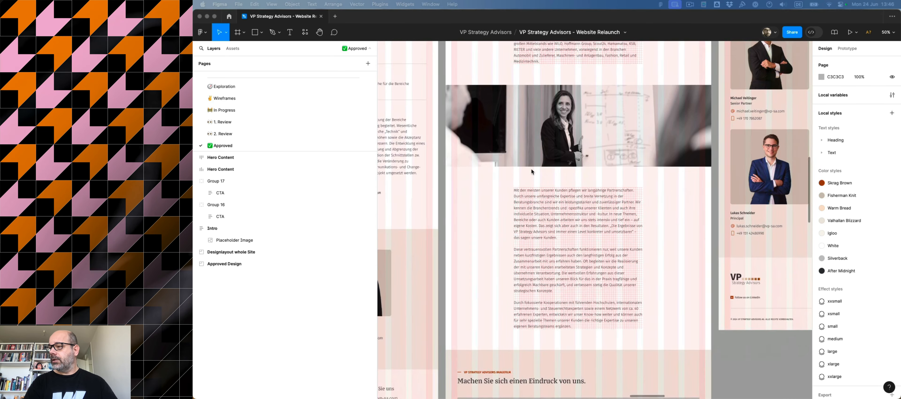
{"action": "scroll", "coordinate": [541, 154], "scroll_direction": "up", "scroll_amount": 3}
{"action": "scroll", "coordinate": [544, 147], "scroll_direction": "right", "scroll_amount": 1}
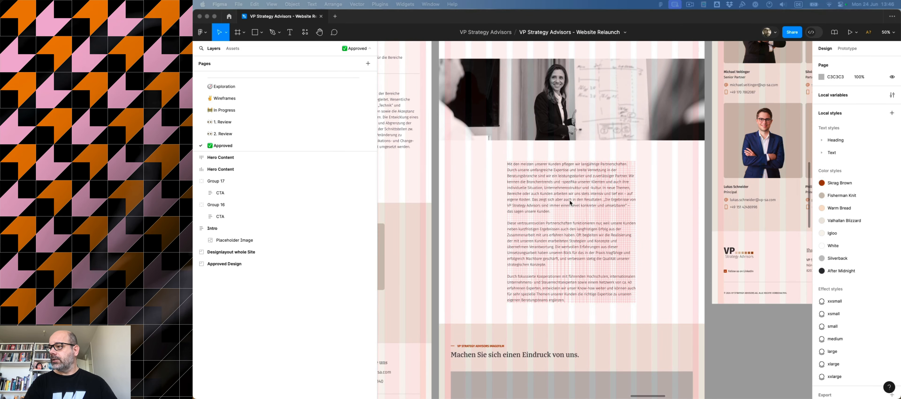
{"action": "scroll", "coordinate": [568, 278], "scroll_direction": "down", "scroll_amount": 5}
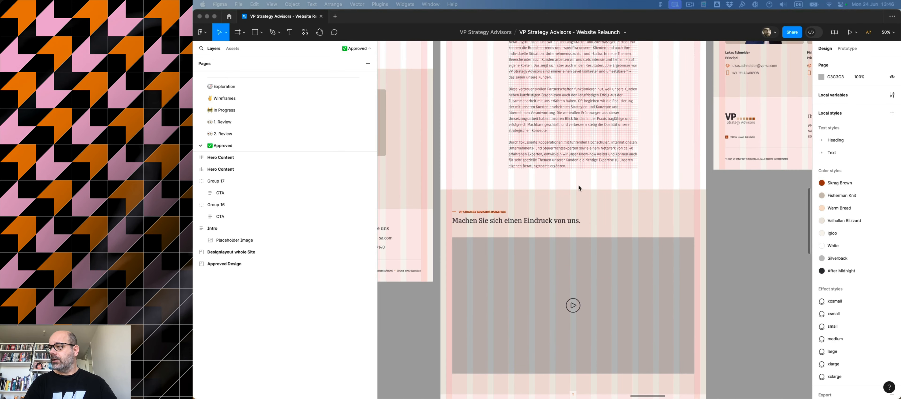
{"action": "scroll", "coordinate": [556, 315], "scroll_direction": "down", "scroll_amount": 5}
{"action": "scroll", "coordinate": [554, 319], "scroll_direction": "up", "scroll_amount": 2}
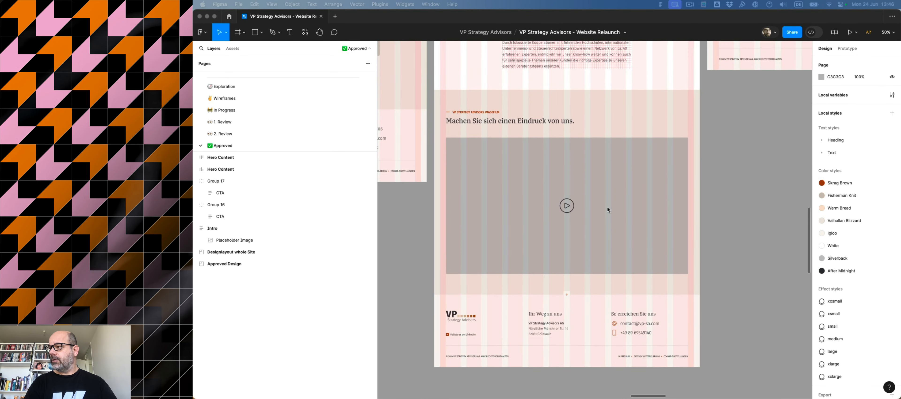
{"action": "scroll", "coordinate": [608, 209], "scroll_direction": "right", "scroll_amount": 6}
{"action": "scroll", "coordinate": [608, 210], "scroll_direction": "up", "scroll_amount": 4}
{"action": "scroll", "coordinate": [609, 203], "scroll_direction": "up", "scroll_amount": 1}
{"action": "scroll", "coordinate": [610, 203], "scroll_direction": "up", "scroll_amount": 5}
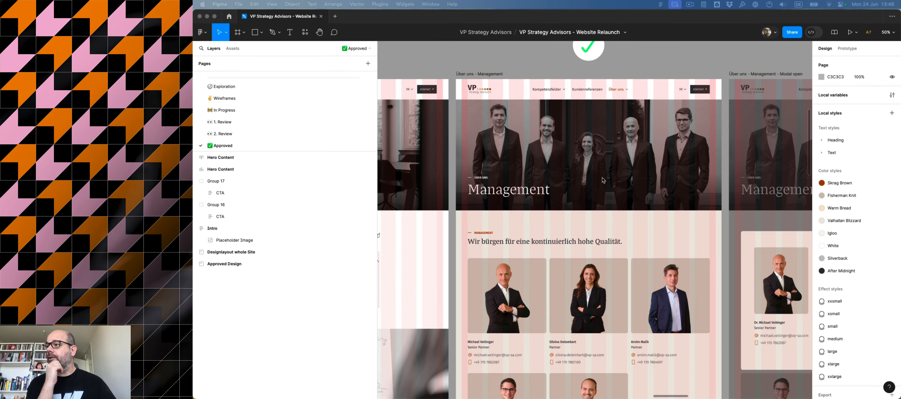
{"action": "scroll", "coordinate": [603, 164], "scroll_direction": "down", "scroll_amount": 5}
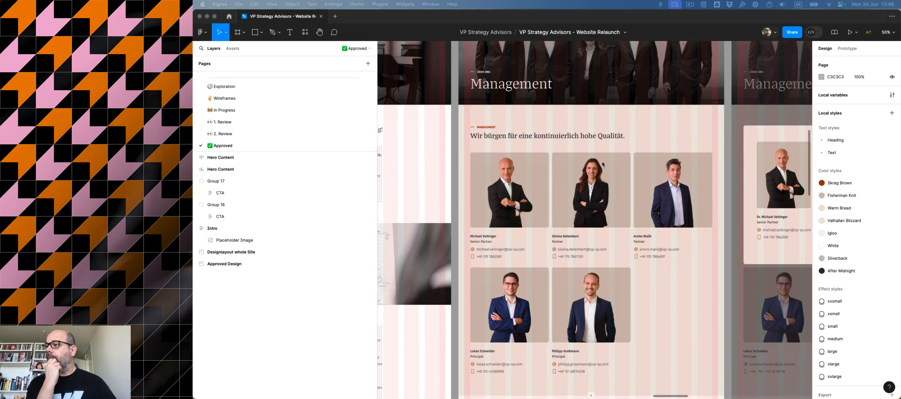
{"action": "scroll", "coordinate": [560, 193], "scroll_direction": "down", "scroll_amount": 8}
{"action": "scroll", "coordinate": [561, 194], "scroll_direction": "up", "scroll_amount": 7}
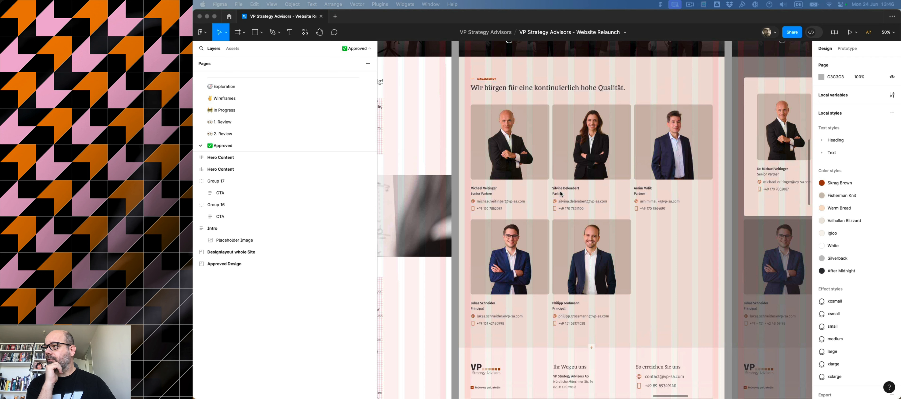
{"action": "scroll", "coordinate": [561, 193], "scroll_direction": "up", "scroll_amount": 4}
Review the approved Figma designs for the Management modal and Karriere pages.
{"action": "scroll", "coordinate": [561, 193], "scroll_direction": "right", "scroll_amount": 3}
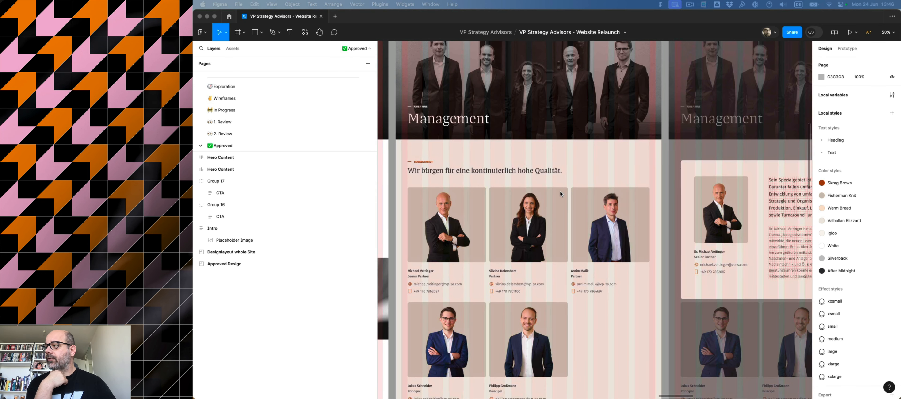
{"action": "scroll", "coordinate": [560, 194], "scroll_direction": "right", "scroll_amount": 6}
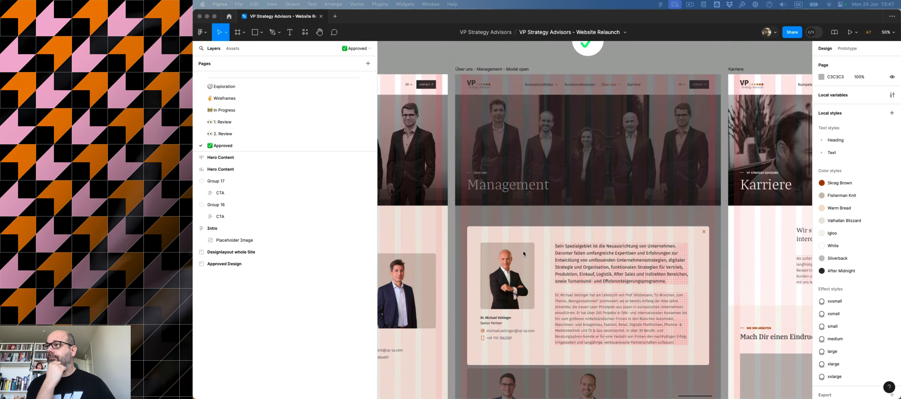
{"action": "scroll", "coordinate": [524, 254], "scroll_direction": "up", "scroll_amount": 5}
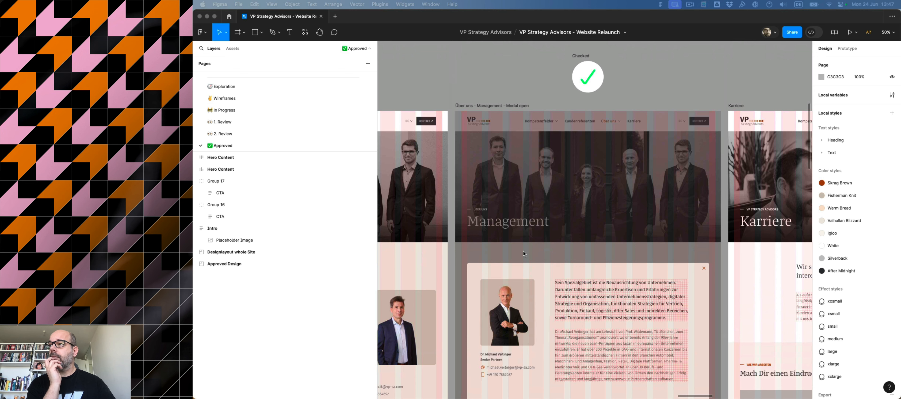
{"action": "scroll", "coordinate": [524, 253], "scroll_direction": "left", "scroll_amount": 10}
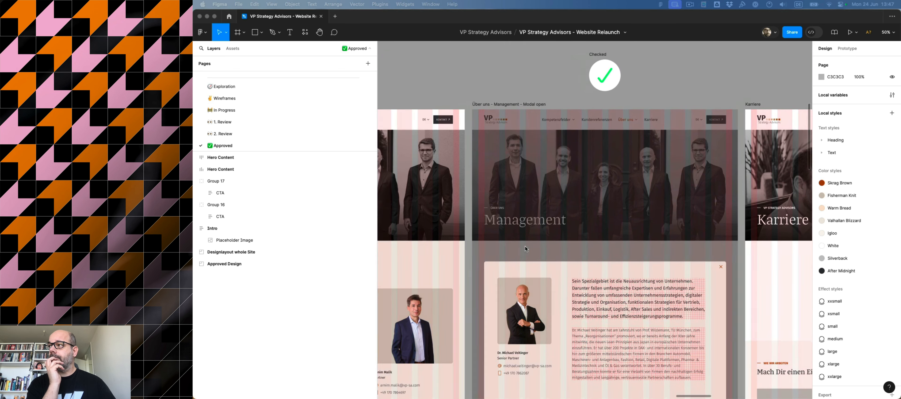
{"action": "scroll", "coordinate": [526, 249], "scroll_direction": "left", "scroll_amount": 2}
{"action": "scroll", "coordinate": [525, 249], "scroll_direction": "down", "scroll_amount": 1}
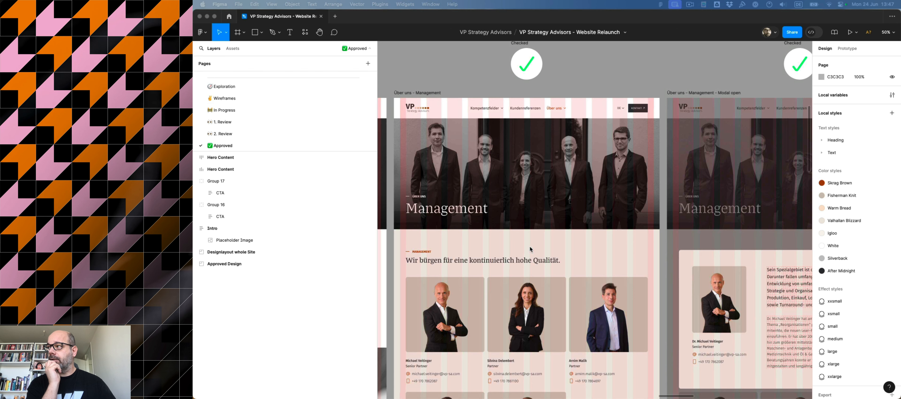
{"action": "scroll", "coordinate": [534, 249], "scroll_direction": "right", "scroll_amount": 1}
{"action": "scroll", "coordinate": [534, 249], "scroll_direction": "right", "scroll_amount": 20}
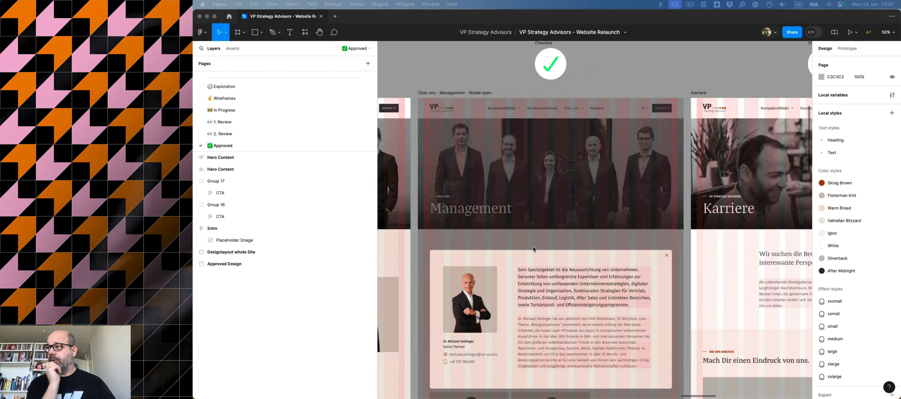
{"action": "scroll", "coordinate": [534, 248], "scroll_direction": "right", "scroll_amount": 2}
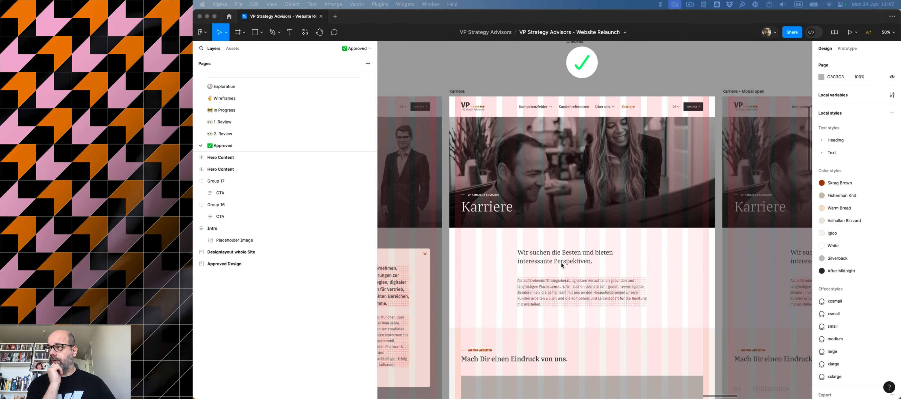
{"action": "scroll", "coordinate": [497, 209], "scroll_direction": "right", "scroll_amount": 3}
{"action": "scroll", "coordinate": [497, 208], "scroll_direction": "down", "scroll_amount": 6}
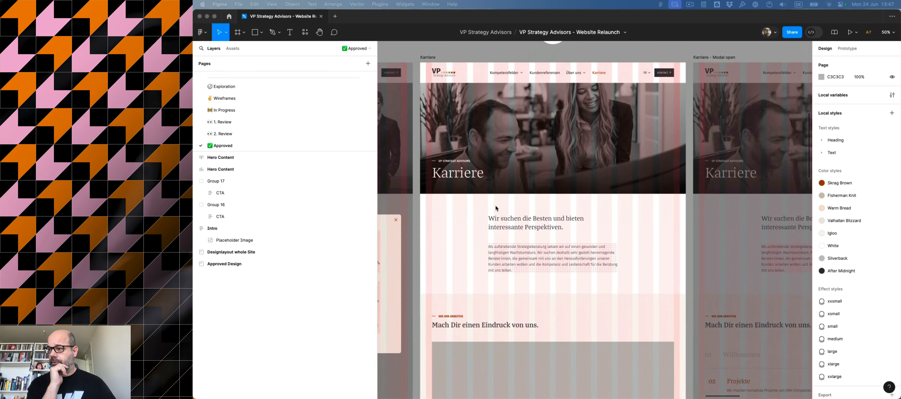
{"action": "scroll", "coordinate": [497, 209], "scroll_direction": "left", "scroll_amount": 11}
{"action": "scroll", "coordinate": [497, 208], "scroll_direction": "right", "scroll_amount": 9}
{"action": "scroll", "coordinate": [497, 208], "scroll_direction": "down", "scroll_amount": 20}
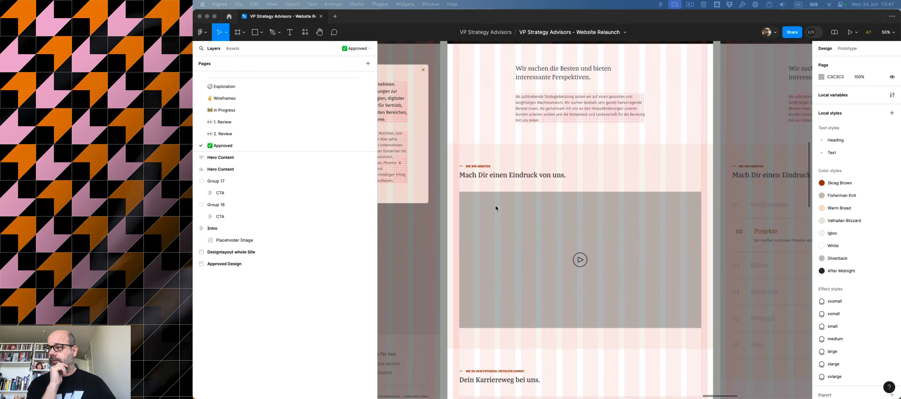
{"action": "scroll", "coordinate": [498, 208], "scroll_direction": "down", "scroll_amount": 4}
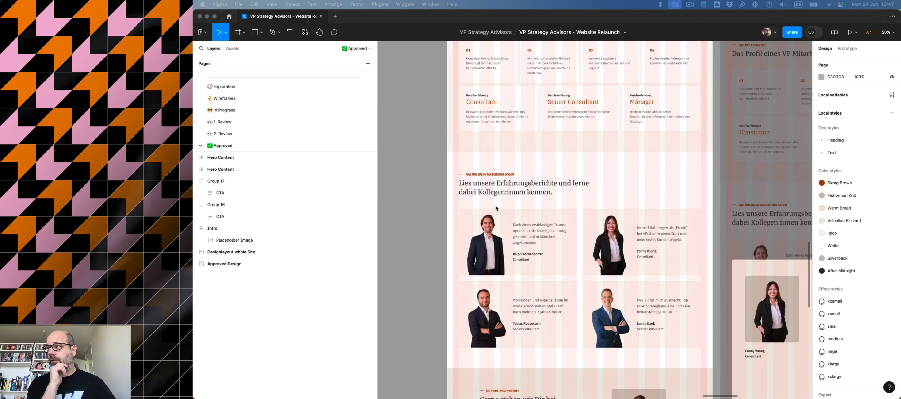
{"action": "scroll", "coordinate": [497, 208], "scroll_direction": "up", "scroll_amount": 12}
{"action": "scroll", "coordinate": [497, 208], "scroll_direction": "down", "scroll_amount": 12}
{"action": "scroll", "coordinate": [497, 209], "scroll_direction": "left", "scroll_amount": 4}
{"action": "scroll", "coordinate": [497, 208], "scroll_direction": "up", "scroll_amount": 20}
{"action": "scroll", "coordinate": [498, 208], "scroll_direction": "left", "scroll_amount": 10}
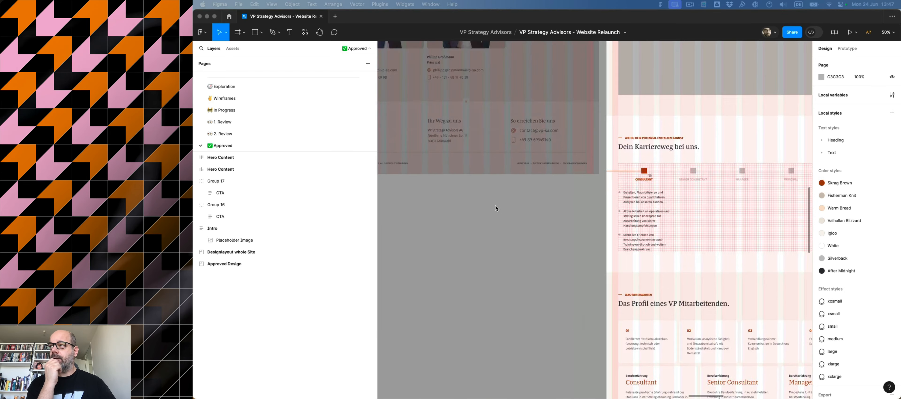
{"action": "scroll", "coordinate": [497, 208], "scroll_direction": "down", "scroll_amount": 3}
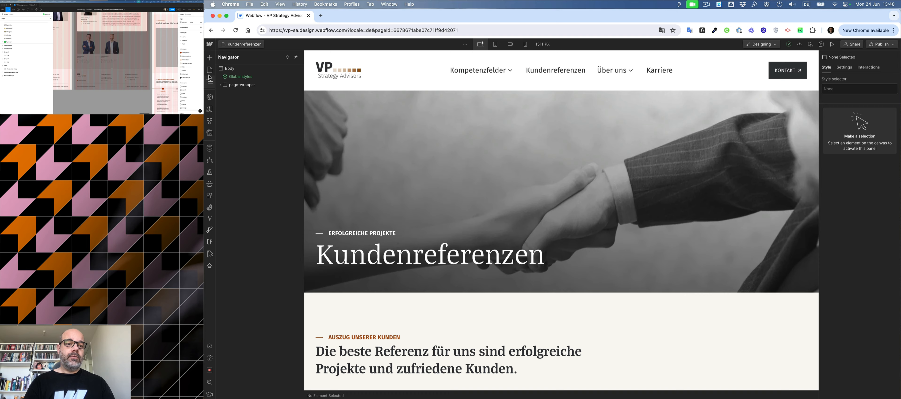
Open the Pages panel and start creating a new folder.
{"action": "left_click", "coordinate": [209, 72]}
{"action": "left_click", "coordinate": [209, 69]}
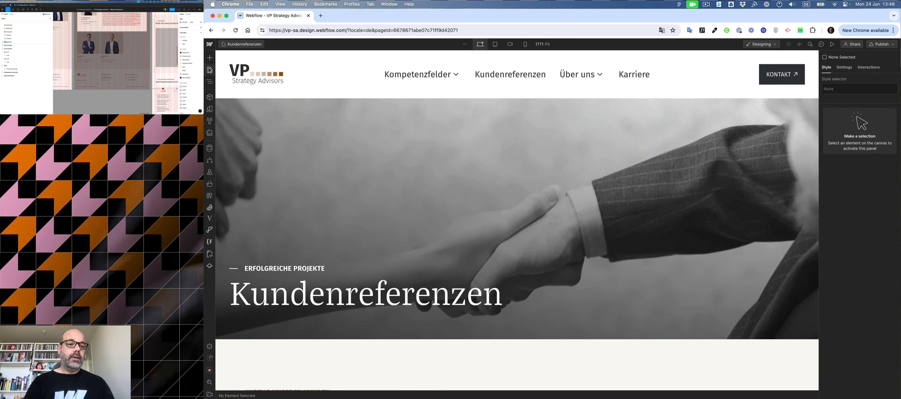
{"action": "left_click", "coordinate": [209, 70]}
{"action": "left_click", "coordinate": [281, 57]}
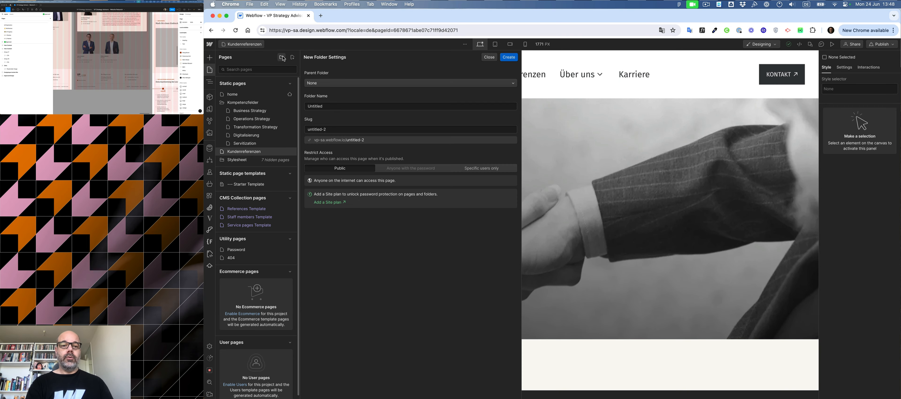
Try naming the new folder about us, then clear the folder name field again.
{"action": "double_click", "coordinate": [337, 107]}
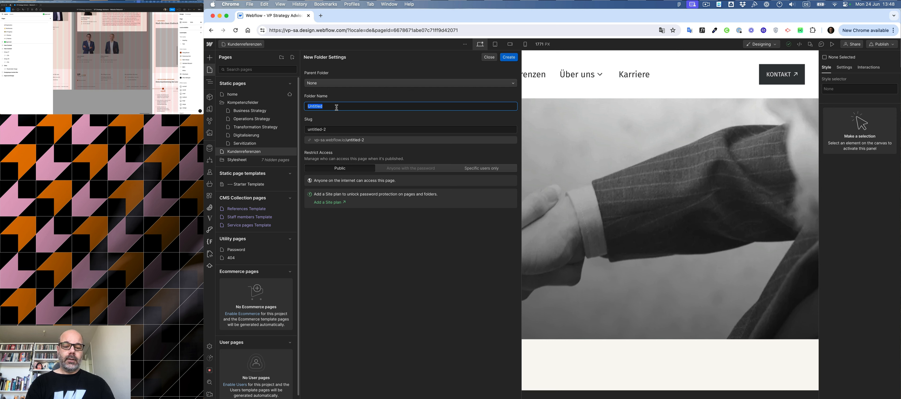
{"action": "type", "text": "about us"}
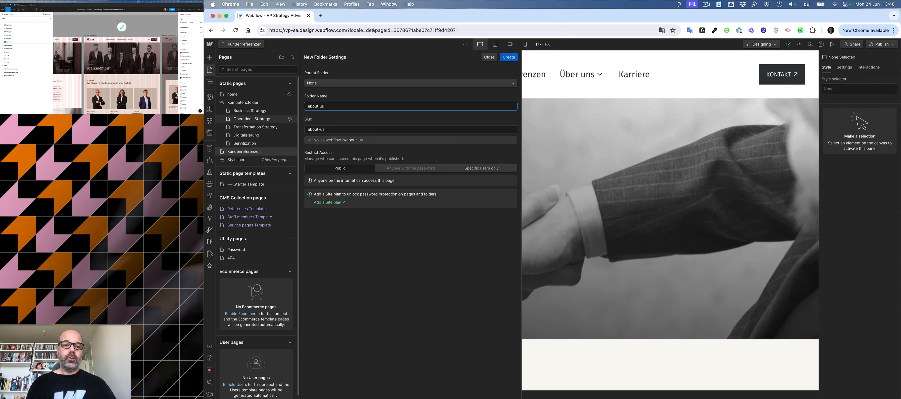
{"action": "key", "text": "BackSpace"}
{"action": "key", "text": "BackSpace"}
{"action": "key", "text": "BackSpace"}
{"action": "key", "text": "BackSpace"}
{"action": "key", "text": "BackSpace"}
{"action": "key", "text": "BackSpace"}
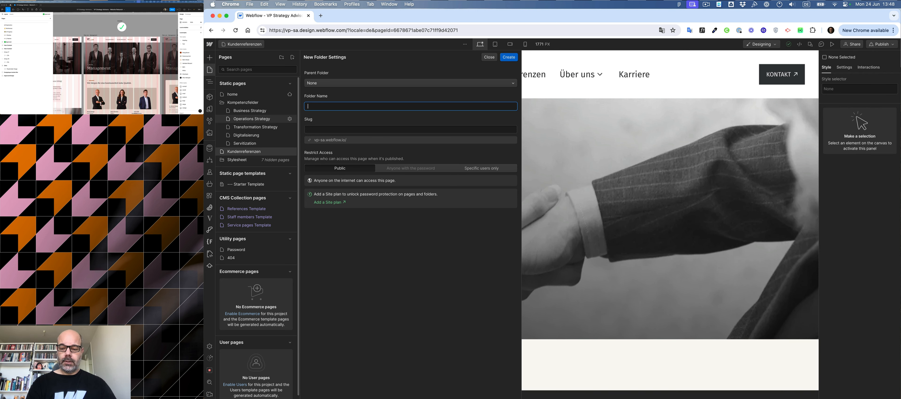
Name the new folder Über uns and create it.
{"action": "type", "text": "Über uns"}
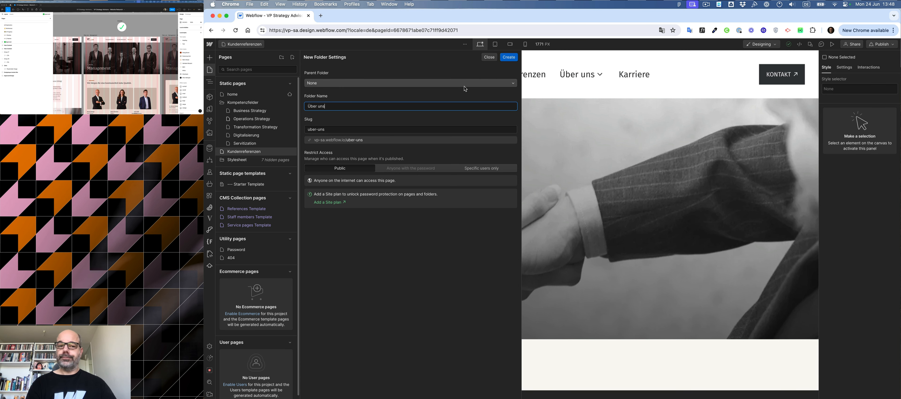
{"action": "left_click", "coordinate": [507, 59]}
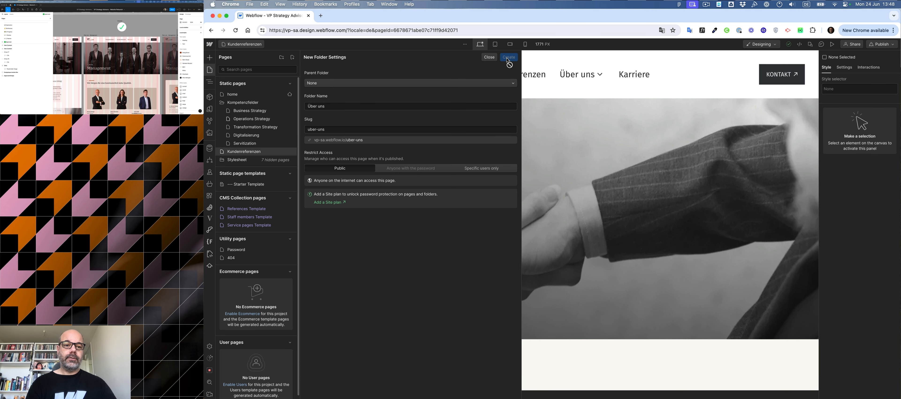
Start a new page from the Starter template placed in the Über uns folder.
{"action": "left_click", "coordinate": [292, 57]}
{"action": "left_click", "coordinate": [301, 68]}
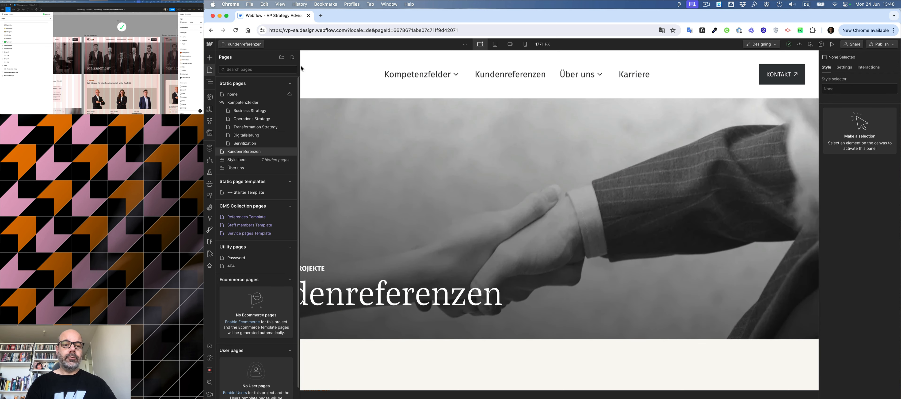
{"action": "left_click", "coordinate": [357, 95]}
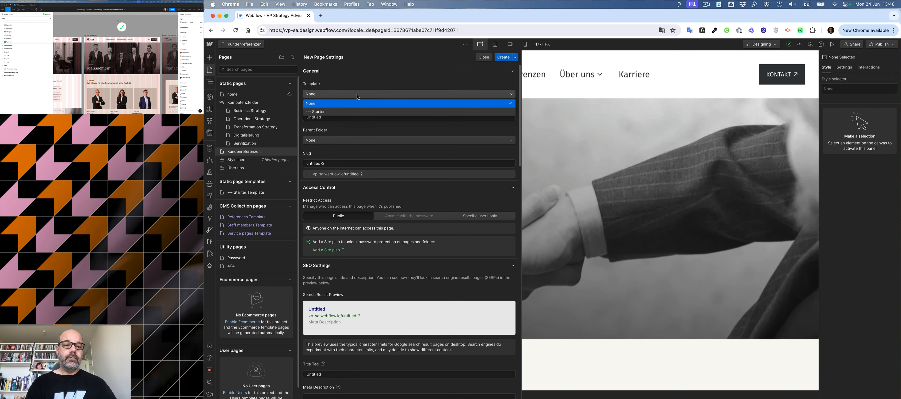
{"action": "left_click", "coordinate": [356, 111]}
{"action": "left_click", "coordinate": [357, 140]}
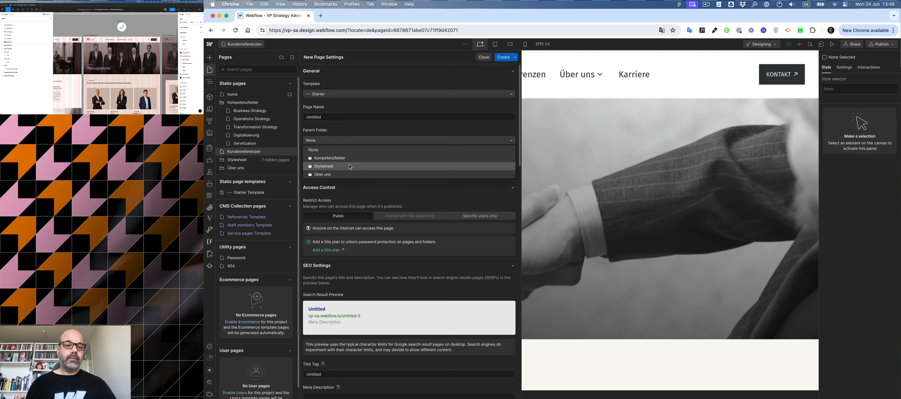
{"action": "left_click", "coordinate": [322, 174]}
{"action": "left_click", "coordinate": [342, 117]}
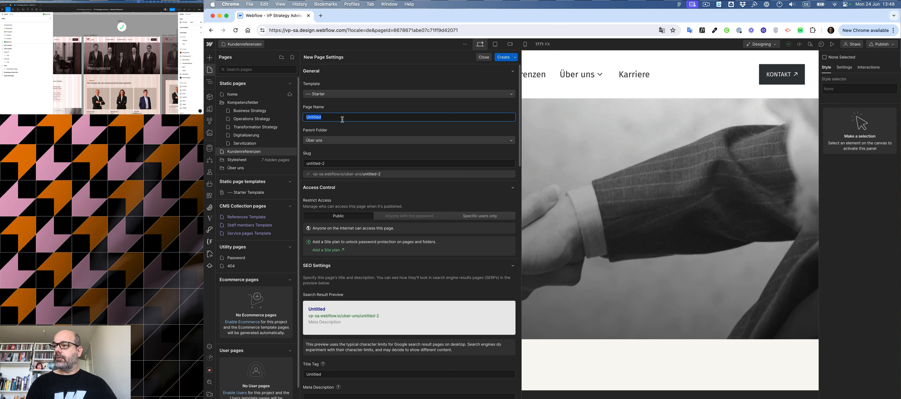
Copy the Unser Ansatz title from the Figma design, use it as the page name and create the page.
{"action": "scroll", "coordinate": [80, 72], "scroll_direction": "left", "scroll_amount": 5}
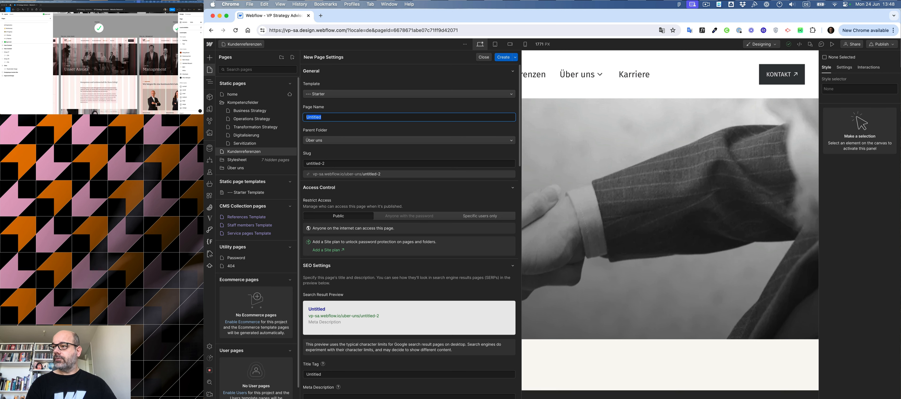
{"action": "left_click", "coordinate": [80, 70]}
{"action": "double_click", "coordinate": [80, 70]}
{"action": "double_click", "coordinate": [80, 70]}
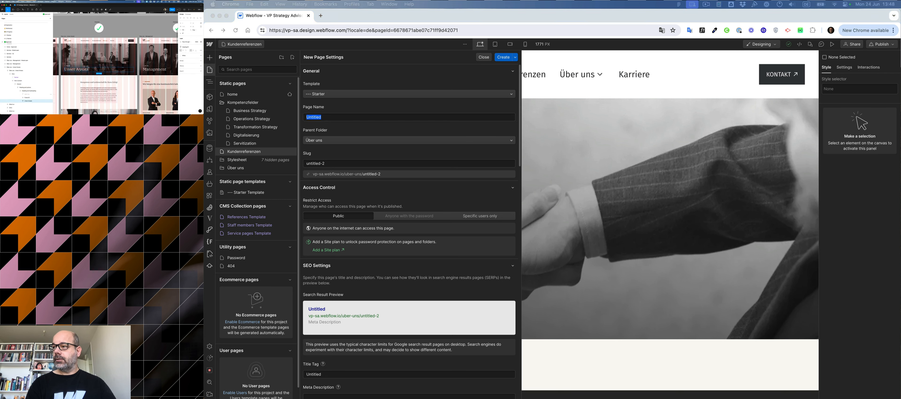
{"action": "double_click", "coordinate": [80, 70]}
{"action": "left_click", "coordinate": [132, 16]}
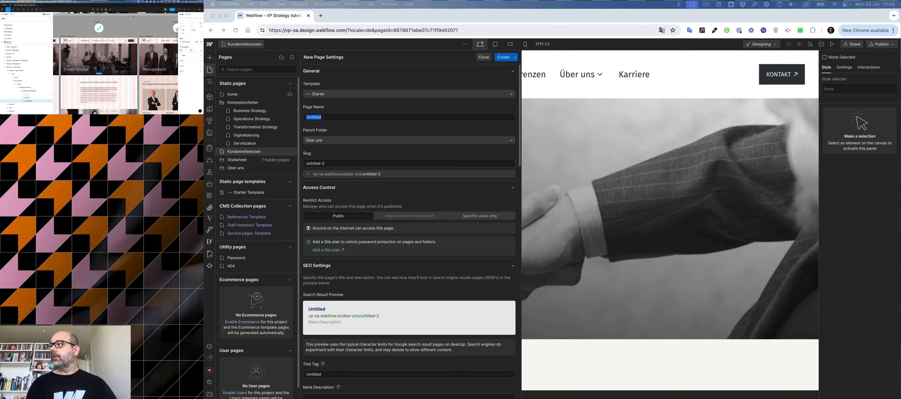
{"action": "left_click", "coordinate": [181, 10]}
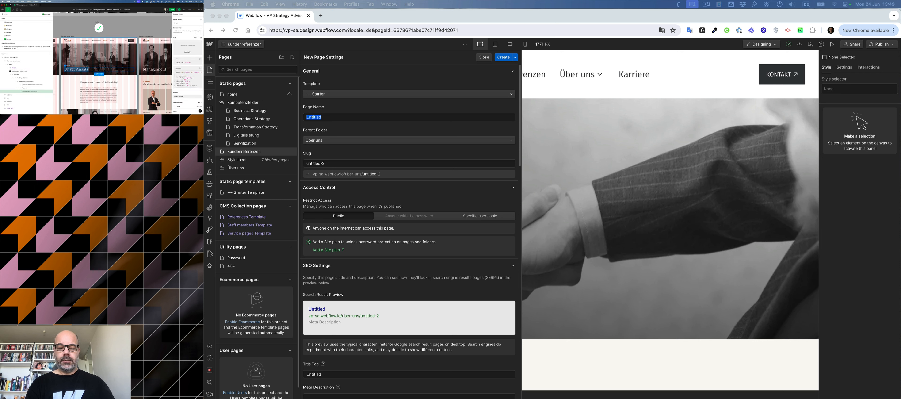
{"action": "key", "text": "super+c"}
{"action": "key", "text": "super+v"}
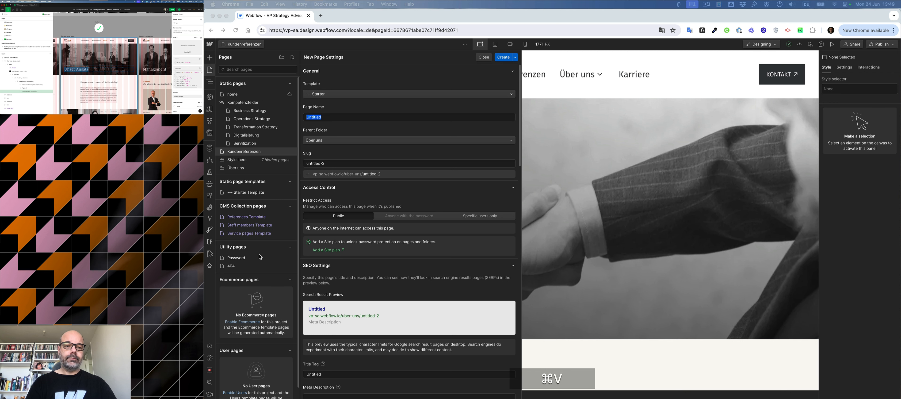
{"action": "left_click", "coordinate": [325, 118]}
{"action": "key", "text": "super+v"}
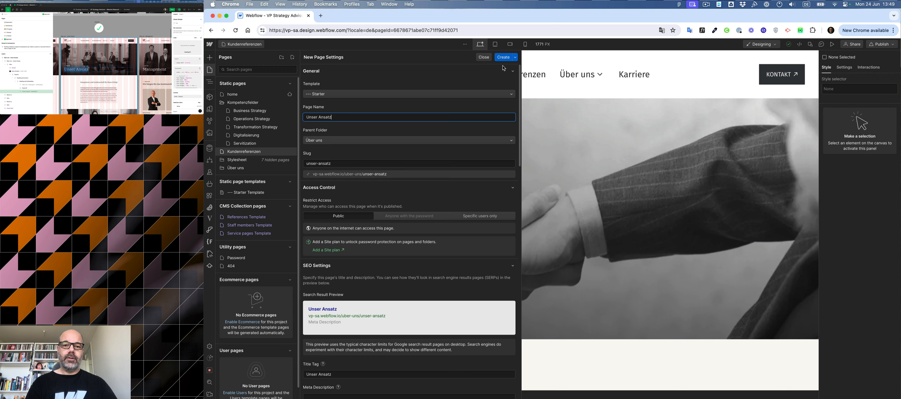
{"action": "left_click", "coordinate": [503, 58]}
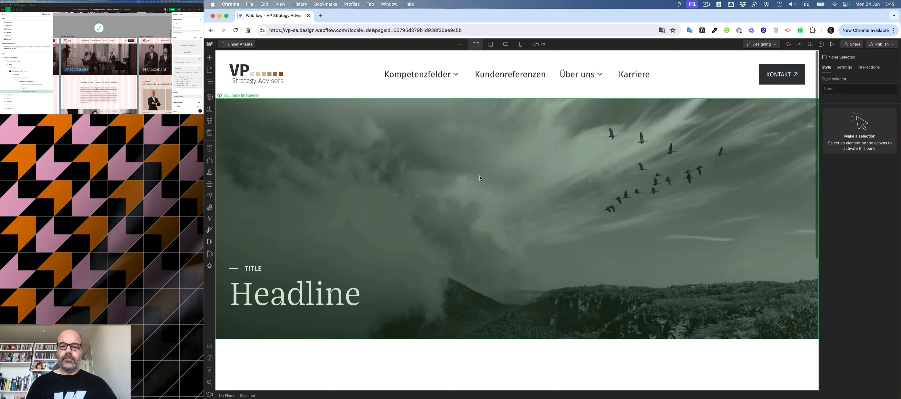
Replace the hero component's image with the unser-ansatz_hero image from the assets.
{"action": "left_click", "coordinate": [667, 184]}
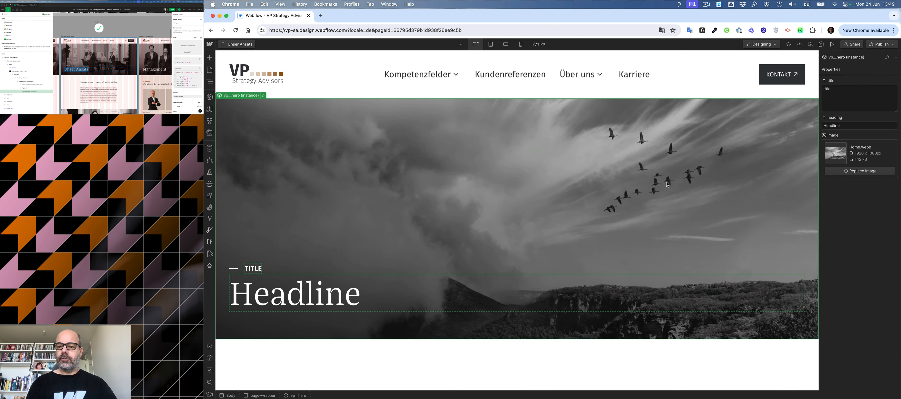
{"action": "left_click", "coordinate": [858, 171]}
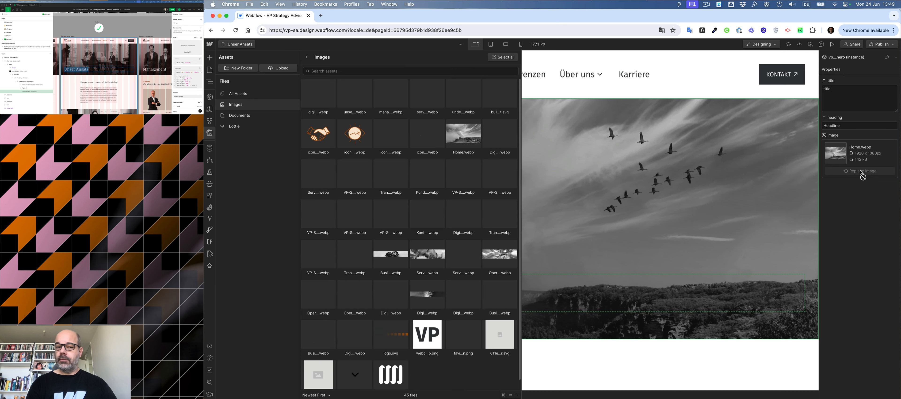
{"action": "left_click", "coordinate": [354, 94]}
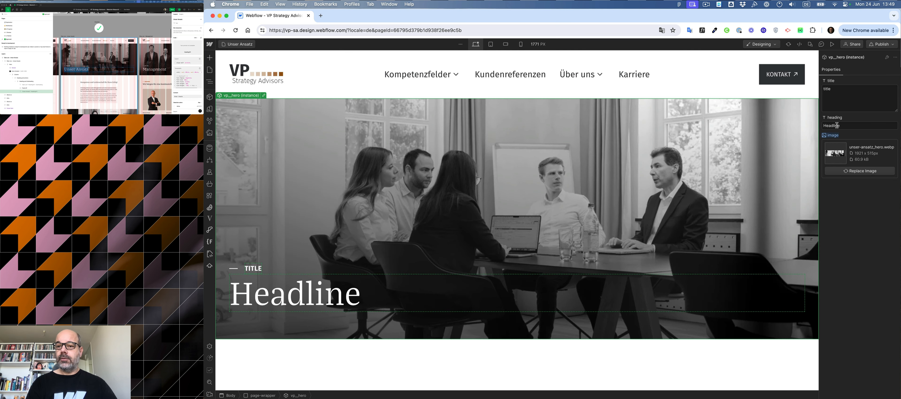
Set the hero heading to Unser Ansatz and its title to Über uns, copied from the Figma design.
{"action": "double_click", "coordinate": [851, 127]}
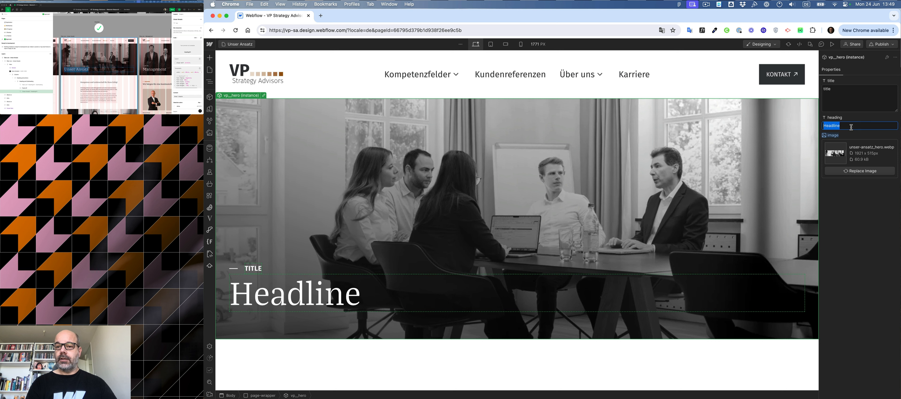
{"action": "key", "text": "super+v"}
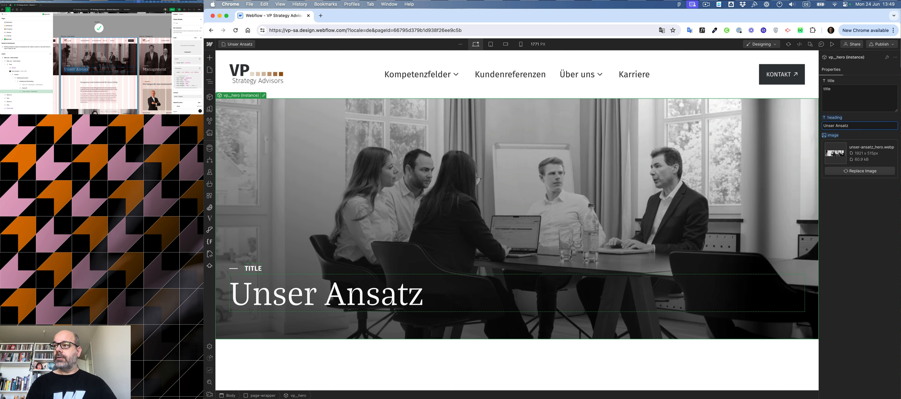
{"action": "left_click", "coordinate": [65, 66]}
{"action": "left_click", "coordinate": [67, 65]}
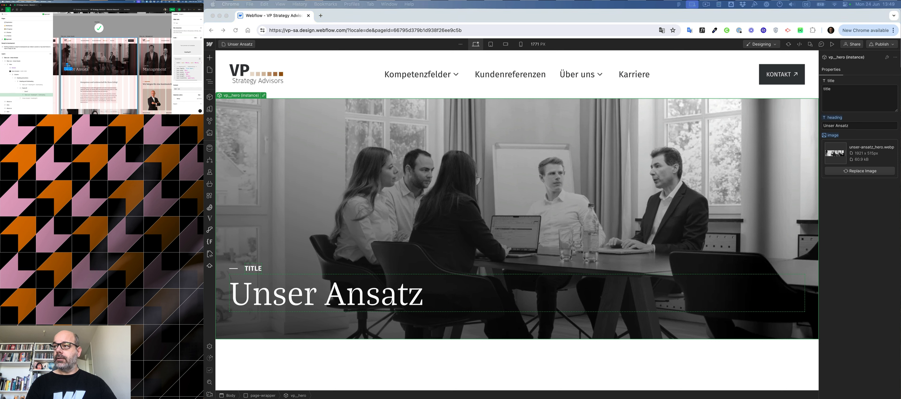
{"action": "key", "text": "super+c"}
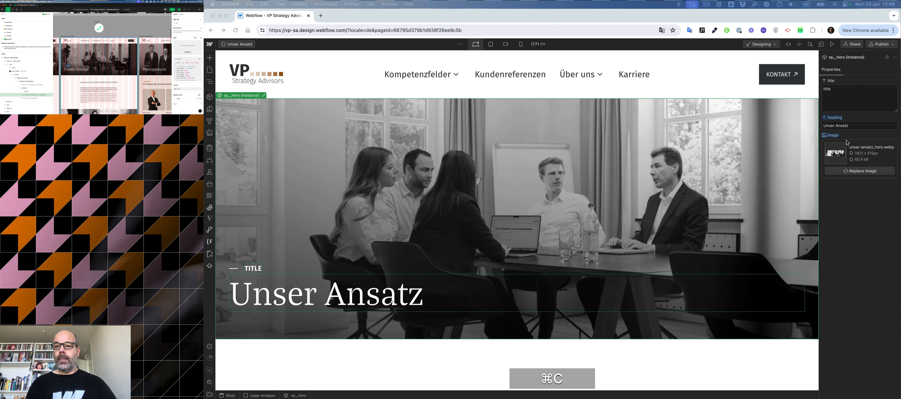
{"action": "double_click", "coordinate": [847, 96]}
{"action": "key", "text": "super+v"}
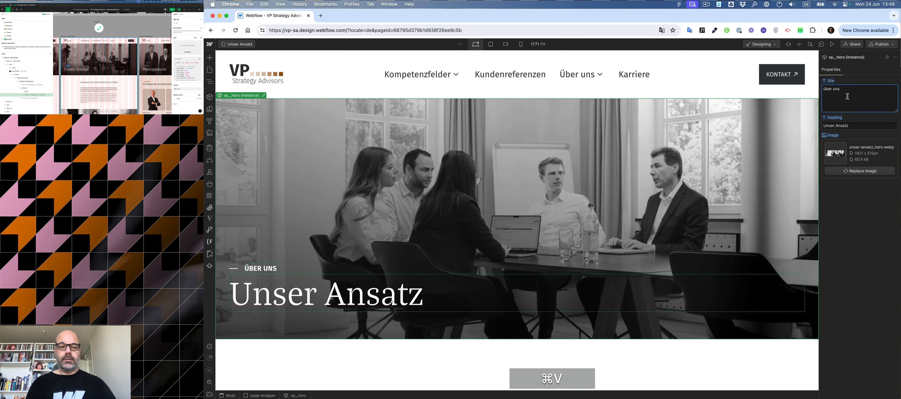
{"action": "left_click", "coordinate": [863, 238]}
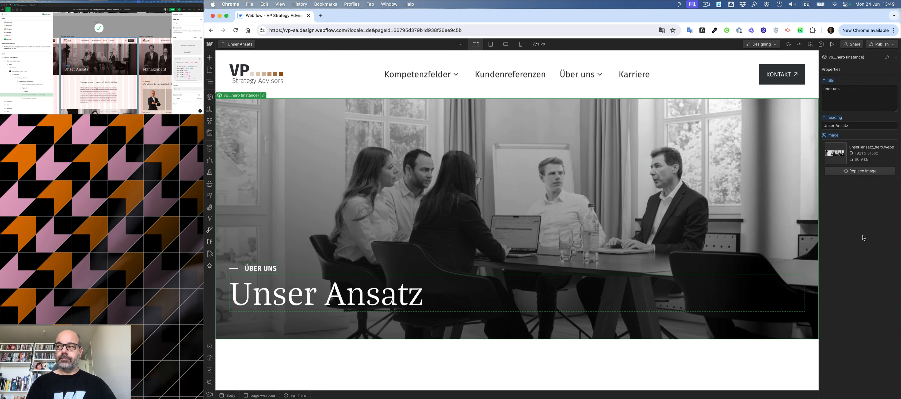
Insert the vp_intro-section component below the hero using the quick search.
{"action": "scroll", "coordinate": [564, 234], "scroll_direction": "down", "scroll_amount": 5}
{"action": "left_click", "coordinate": [563, 234]}
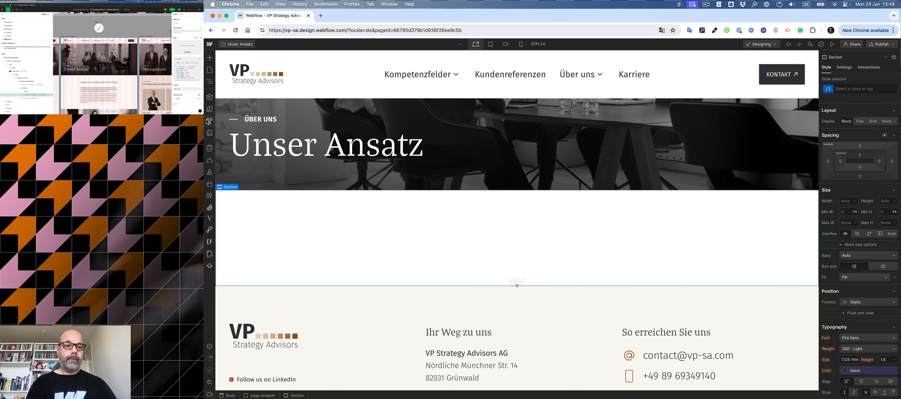
{"action": "left_click", "coordinate": [210, 82]}
{"action": "left_click", "coordinate": [241, 109]}
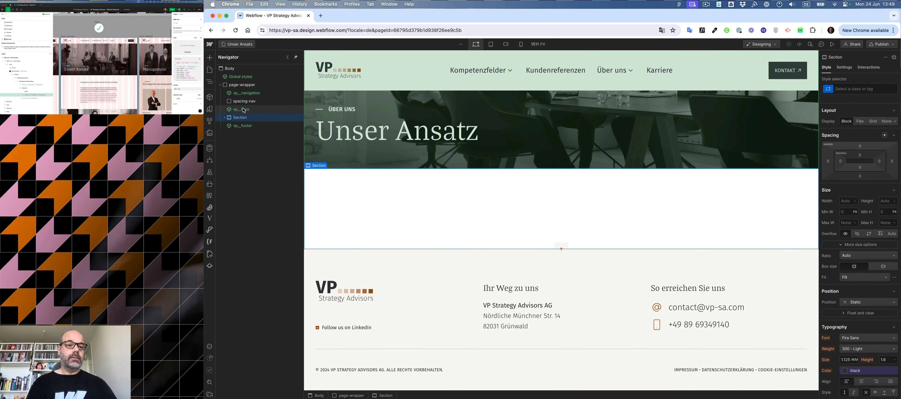
{"action": "key", "text": "super+k"}
{"action": "type", "text": "in"}
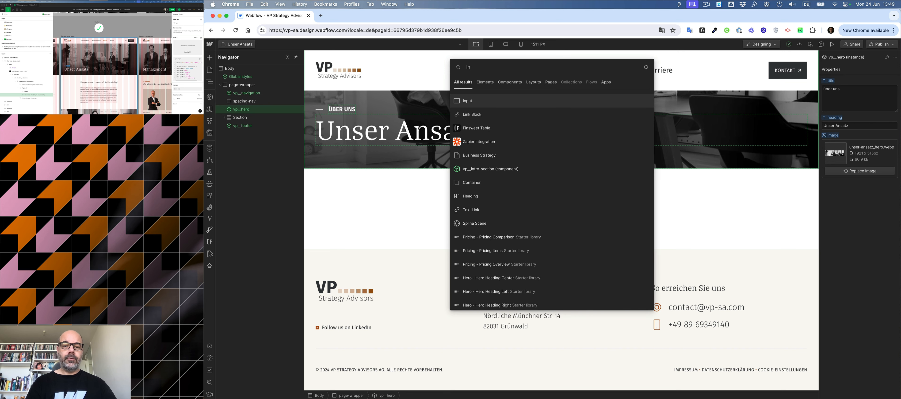
{"action": "key", "text": "Down"}
{"action": "key", "text": "Down"}
{"action": "key", "text": "Down"}
{"action": "key", "text": "Down"}
{"action": "key", "text": "Down"}
{"action": "key", "text": "Return"}
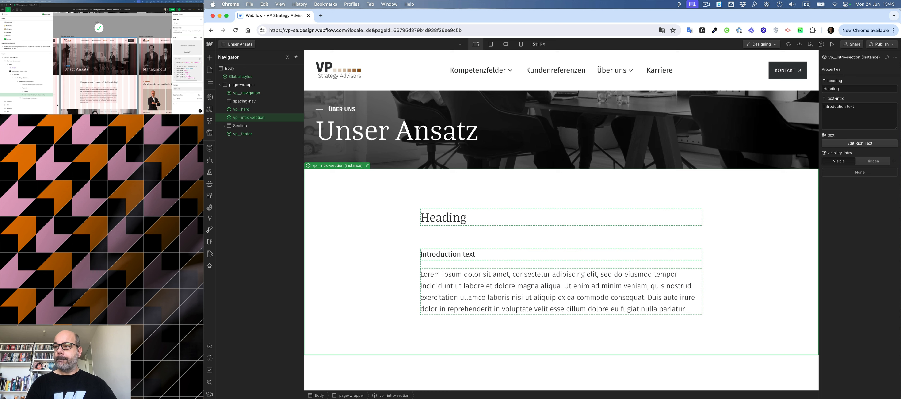
Set the intro section heading to "Kompetenz und Leidenschaft für Ihren Erfolg!" and paste the company introduction sentence as its intro text.
{"action": "left_click", "coordinate": [102, 83]}
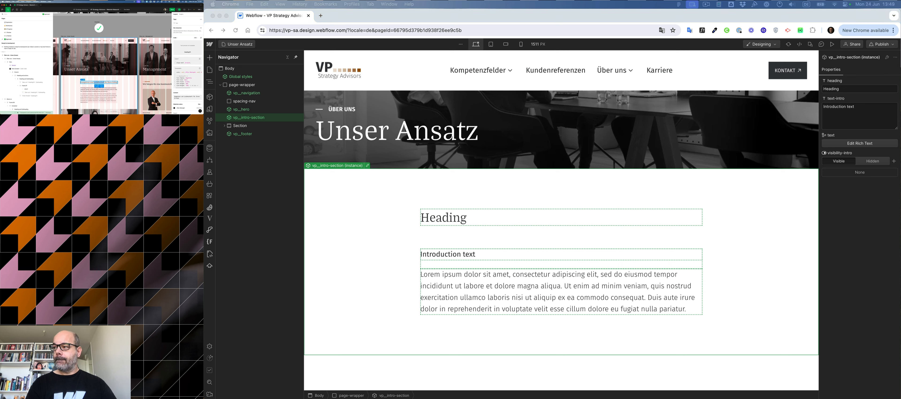
{"action": "key", "text": "super+c"}
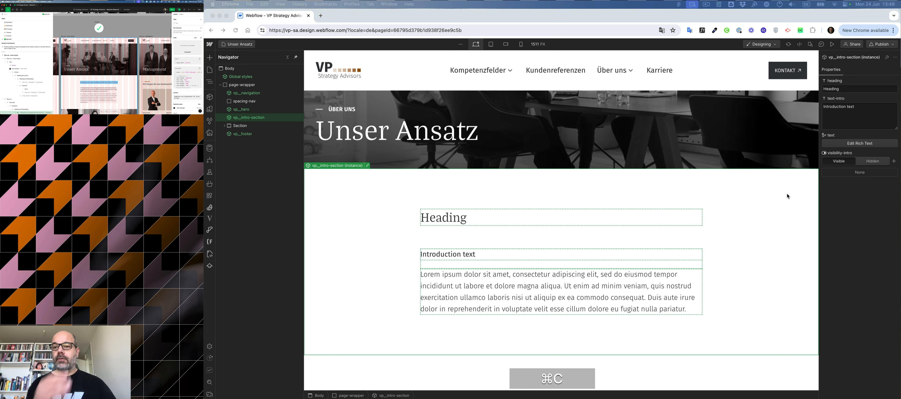
{"action": "left_click", "coordinate": [841, 89]}
{"action": "key", "text": "super+v"}
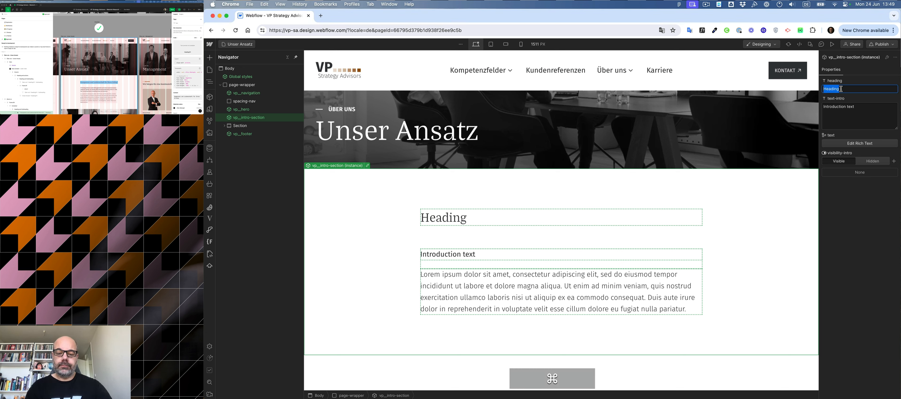
{"action": "left_click", "coordinate": [99, 93]}
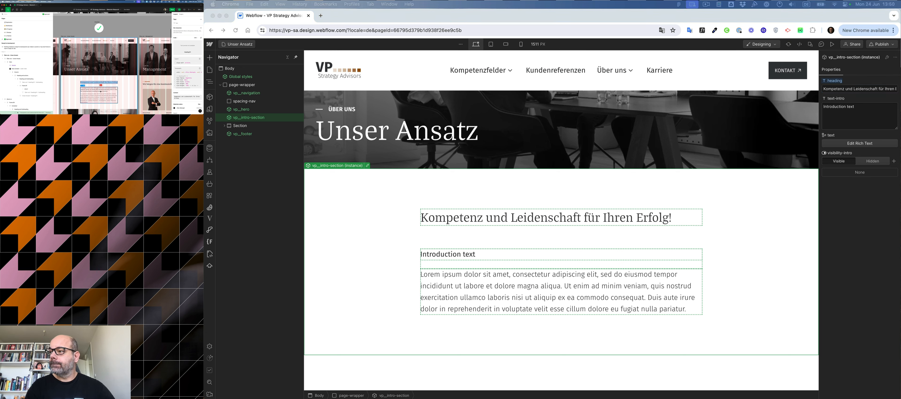
{"action": "key", "text": "super+c"}
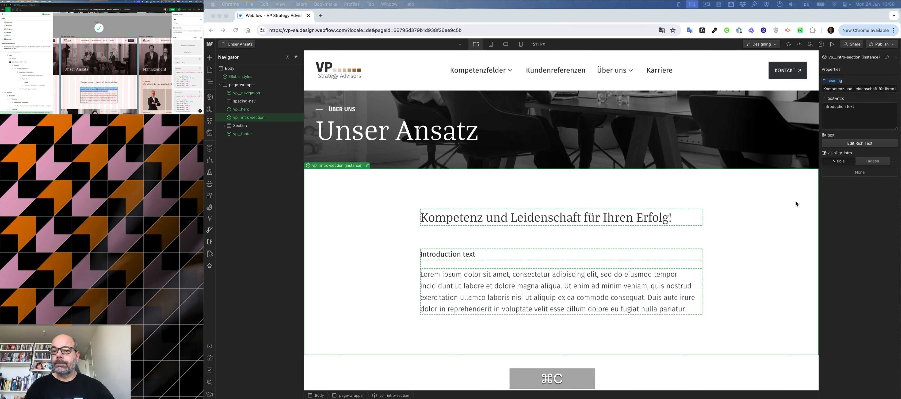
{"action": "left_click", "coordinate": [860, 112]}
{"action": "key", "text": "super+v"}
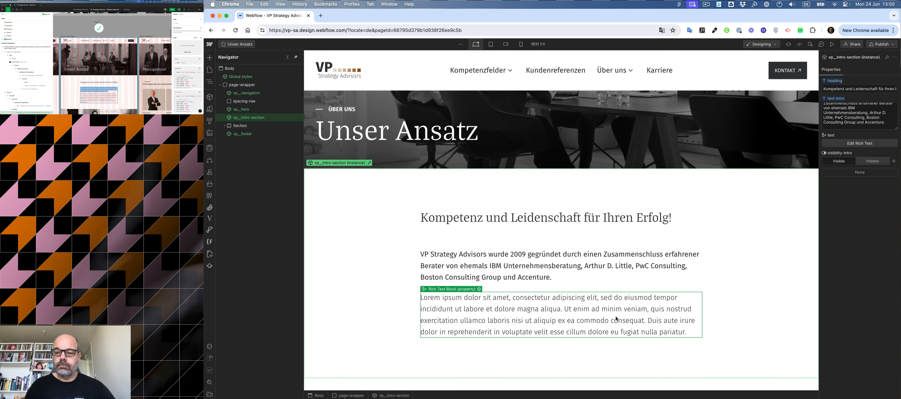
Replace the intro section's rich text with the client-base paragraph copied from the Figma design.
{"action": "triple_click", "coordinate": [89, 99]}
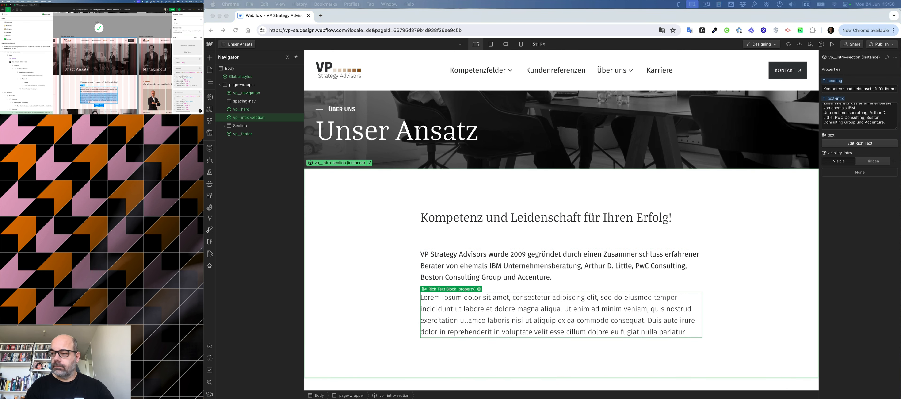
{"action": "key", "text": "super+c"}
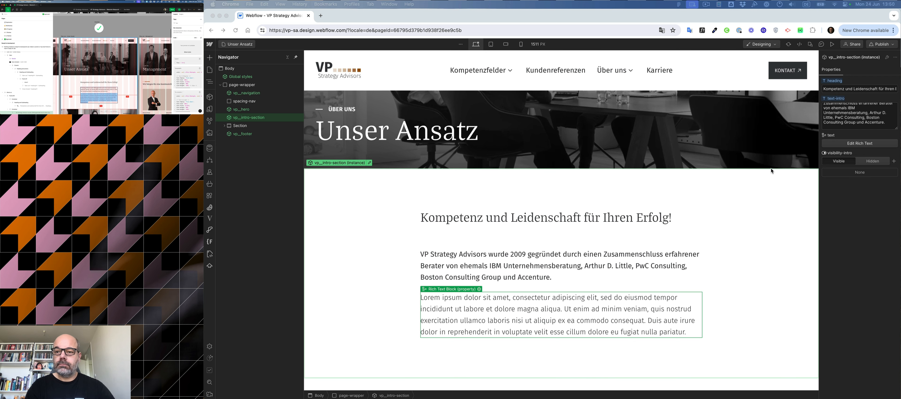
{"action": "left_click", "coordinate": [824, 146]}
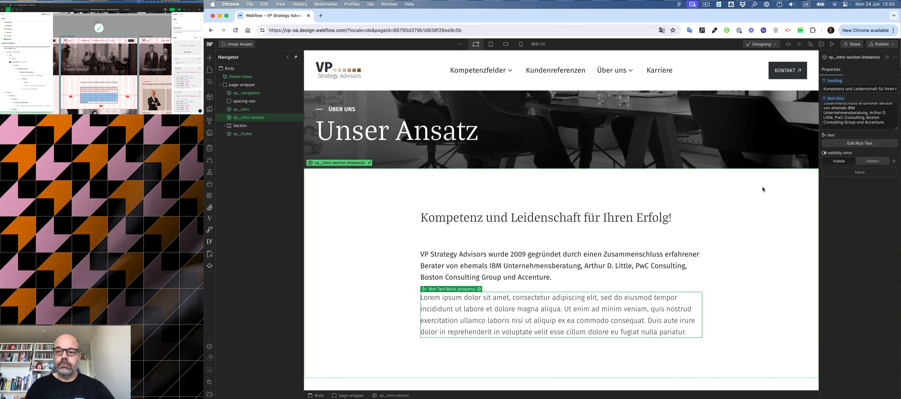
{"action": "left_click", "coordinate": [848, 144]}
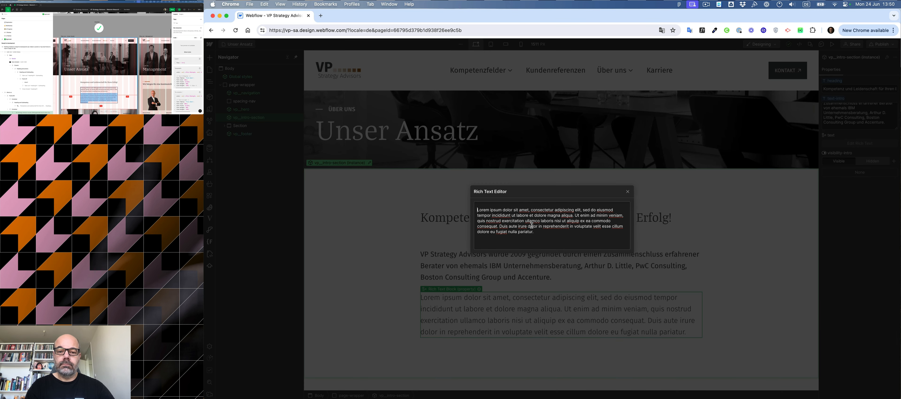
{"action": "key", "text": "super+a"}
{"action": "key", "text": "super+v"}
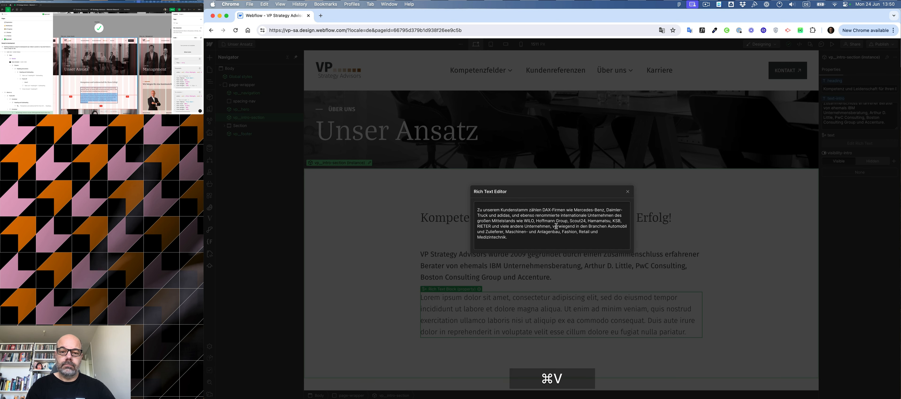
{"action": "left_click", "coordinate": [628, 192]}
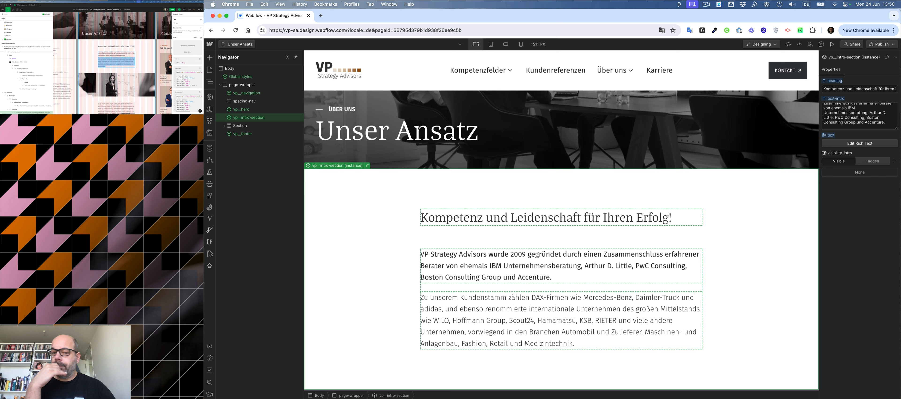
Insert a new Section below the intro section and add a Div Block inside it.
{"action": "scroll", "coordinate": [528, 275], "scroll_direction": "down", "scroll_amount": 5}
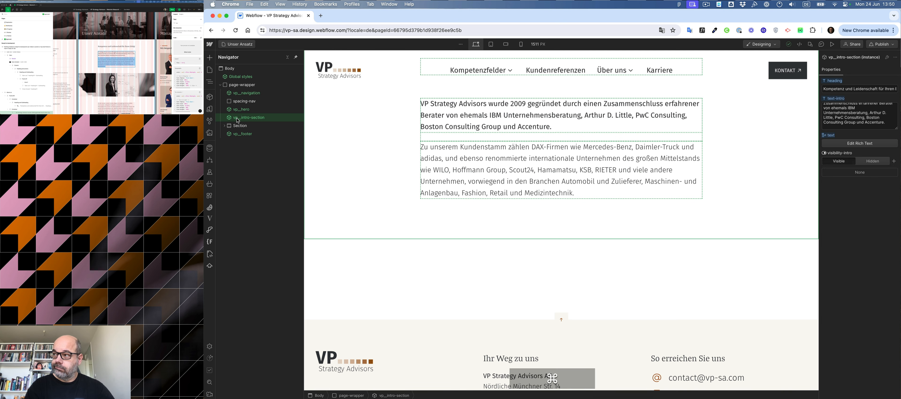
{"action": "key", "text": "super+t"}
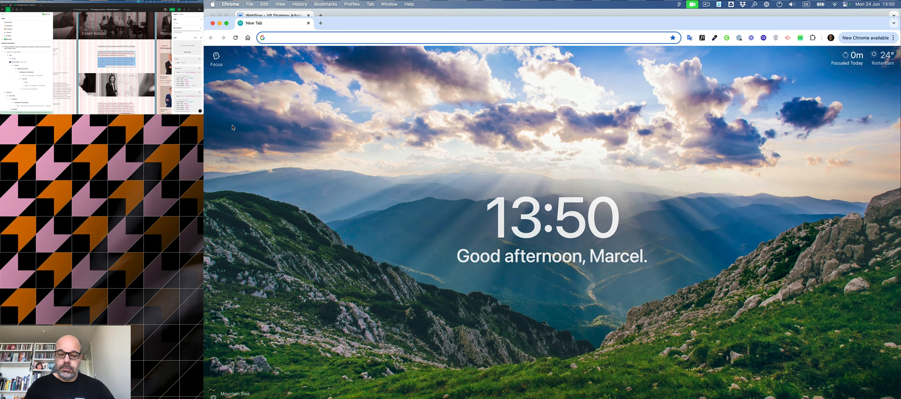
{"action": "key", "text": "super+w"}
{"action": "key", "text": "super+k"}
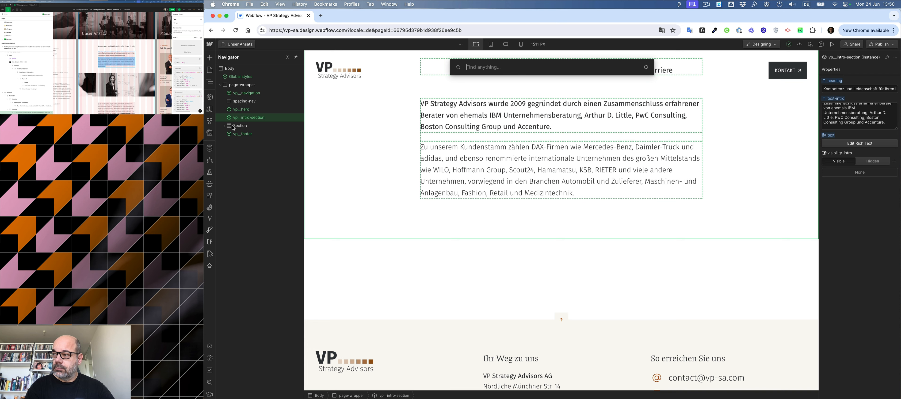
{"action": "type", "text": "sec"}
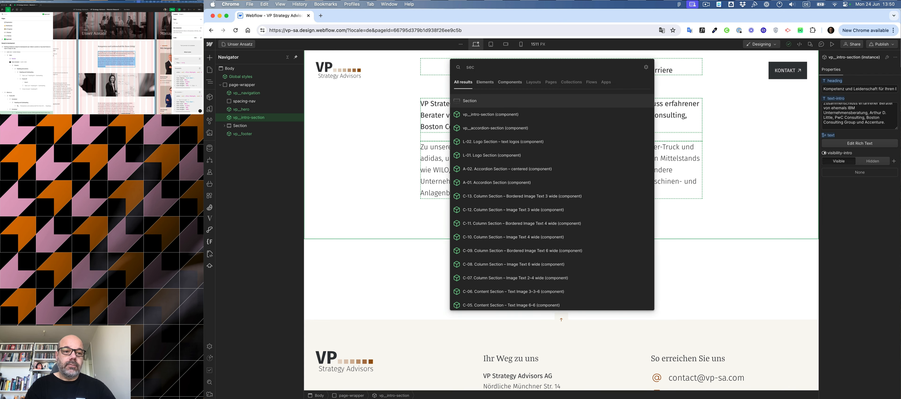
{"action": "key", "text": "Return"}
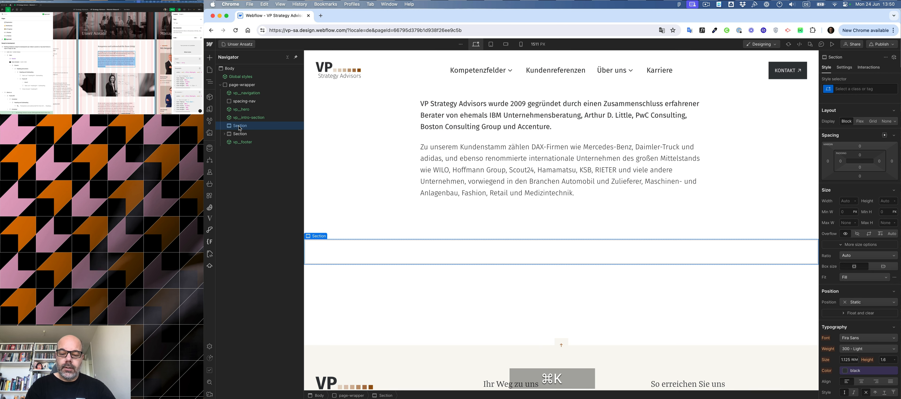
{"action": "key", "text": "super+e"}
{"action": "type", "text": "div"}
{"action": "key", "text": "Return"}
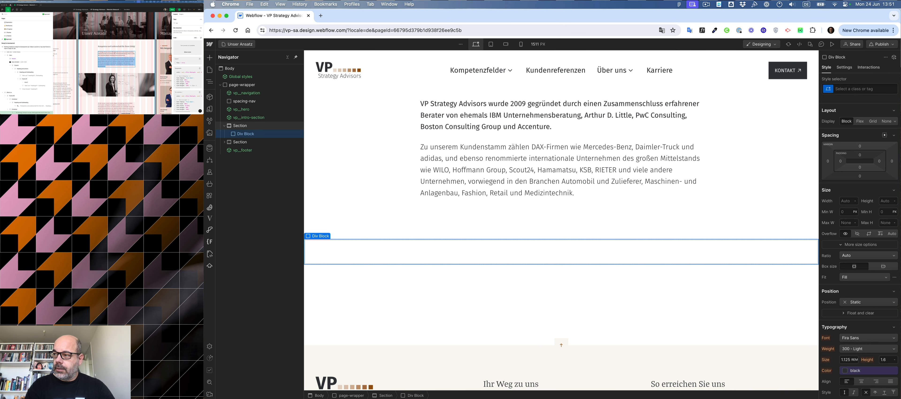
Add a nested Div Block with the spacing-XXL class inside the Div Block and duplicate it.
{"action": "key", "text": "super"}
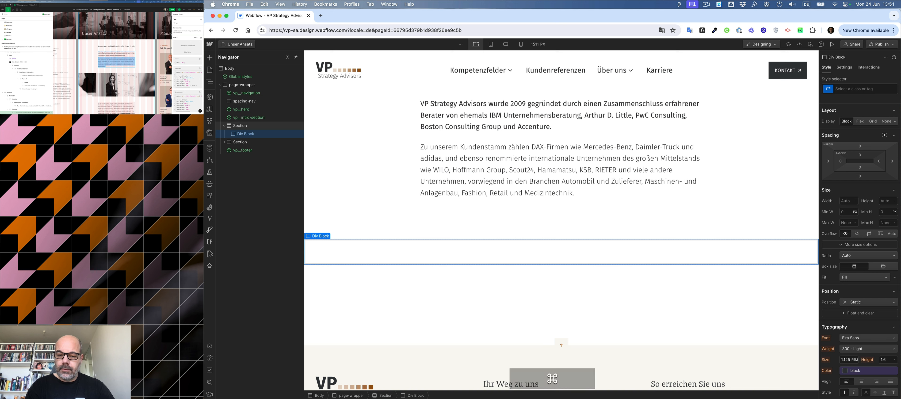
{"action": "key", "text": "super+k"}
{"action": "type", "text": "div"}
{"action": "key", "text": "Return"}
{"action": "key", "text": "super+Return"}
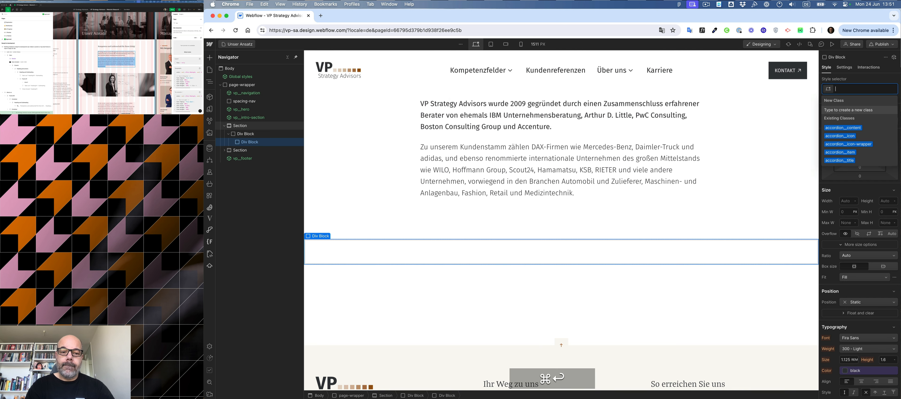
{"action": "type", "text": "spac"}
{"action": "key", "text": "Down"}
{"action": "key", "text": "Down"}
{"action": "key", "text": "Down"}
{"action": "key", "text": "Down"}
{"action": "key", "text": "Down"}
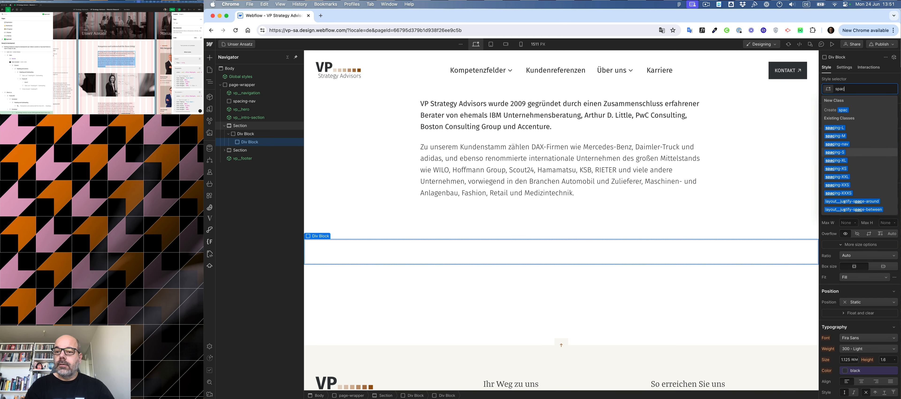
{"action": "key", "text": "Down"}
{"action": "key", "text": "Down"}
{"action": "key", "text": "Return"}
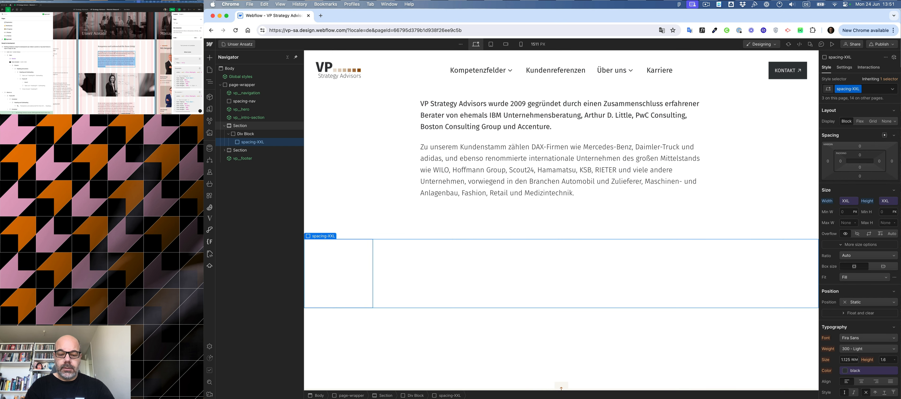
{"action": "key", "text": "super+d"}
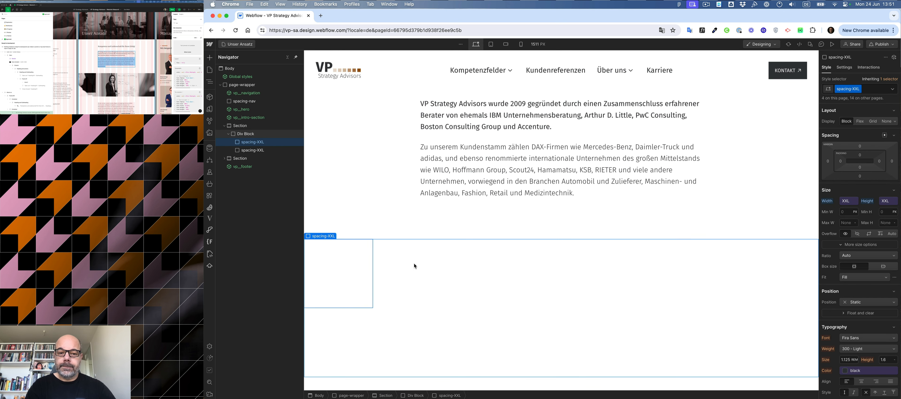
{"action": "left_click", "coordinate": [542, 270]}
{"action": "key", "text": "super+k"}
{"action": "type", "text": "im"}
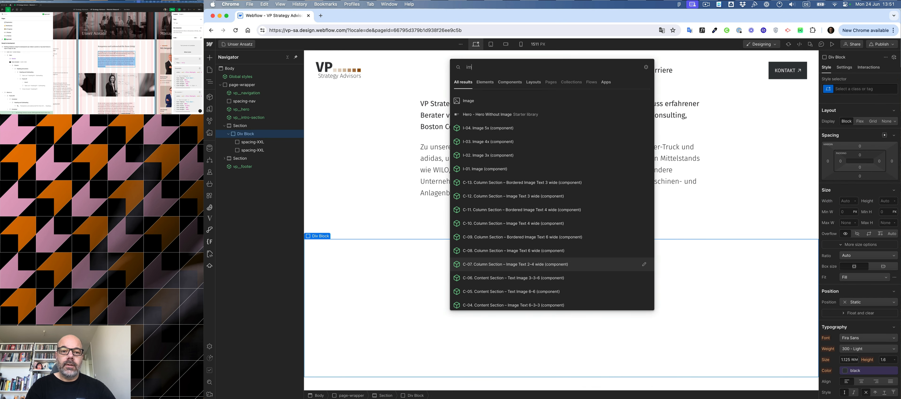
{"action": "left_click", "coordinate": [542, 268]}
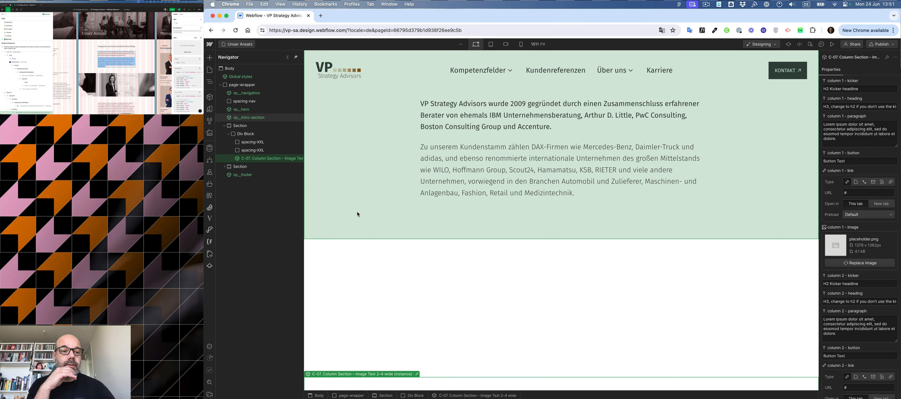
{"action": "key", "text": "super+z"}
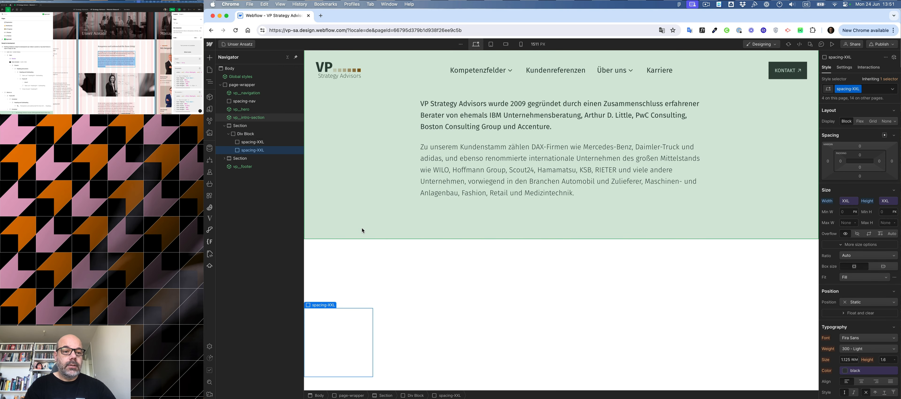
Give the outer Div Block the position-relative class.
{"action": "left_click", "coordinate": [250, 135]}
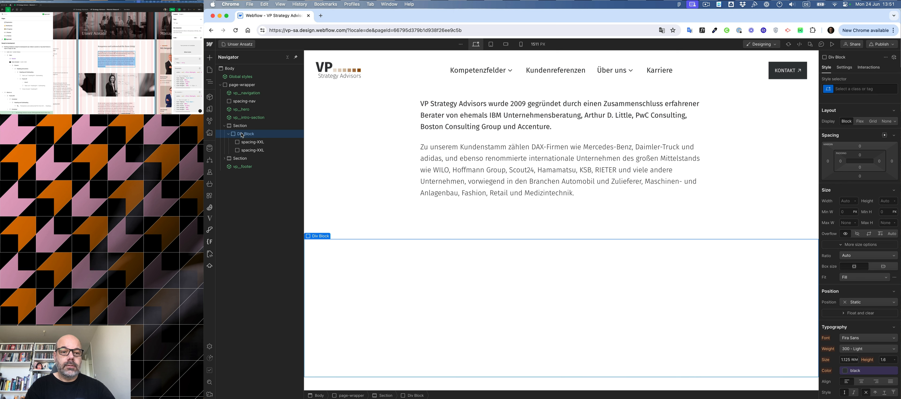
{"action": "key", "text": "super"}
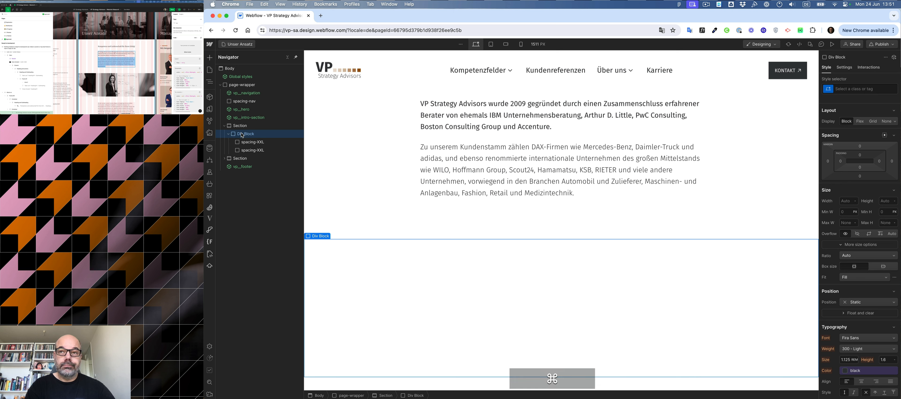
{"action": "key", "text": "super+Return"}
{"action": "type", "text": "rela"}
{"action": "key", "text": "Down"}
{"action": "key", "text": "Return"}
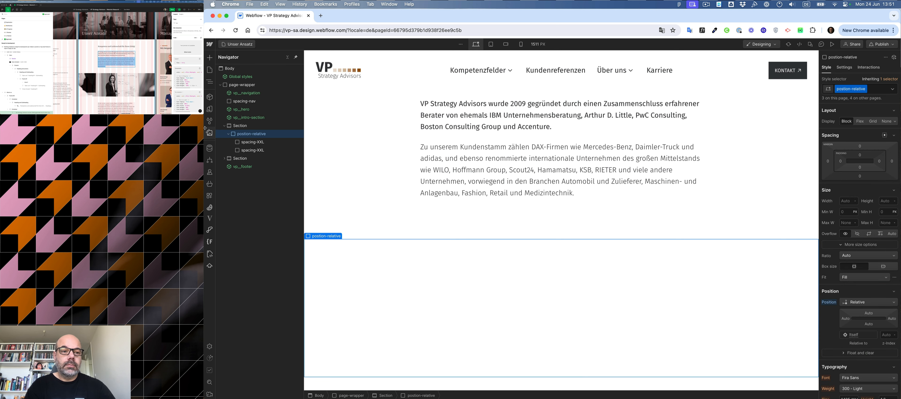
Insert an Image inside the position-relative block and apply the image-cover class to it.
{"action": "key", "text": "super"}
{"action": "key", "text": "super+k"}
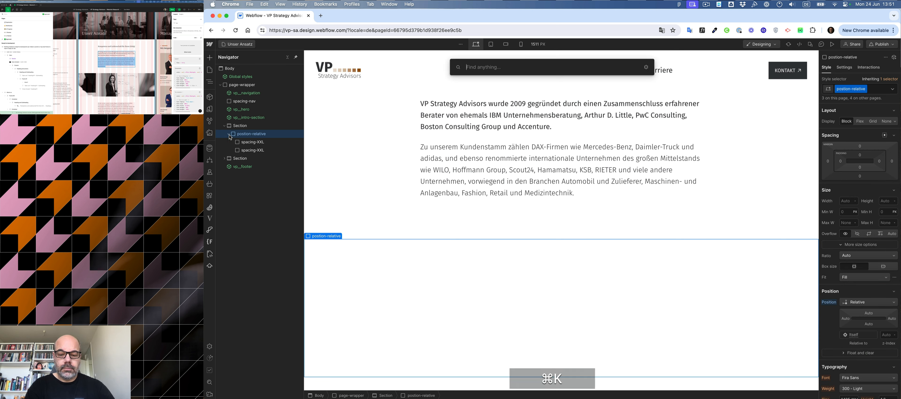
{"action": "type", "text": "ima"}
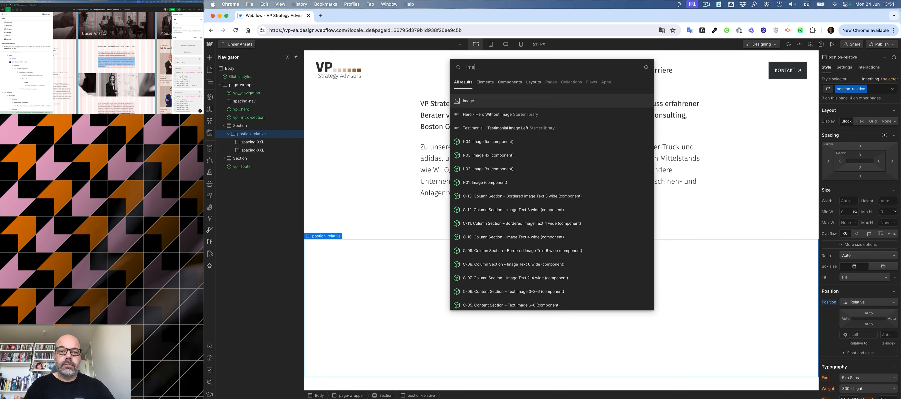
{"action": "key", "text": "super+Return"}
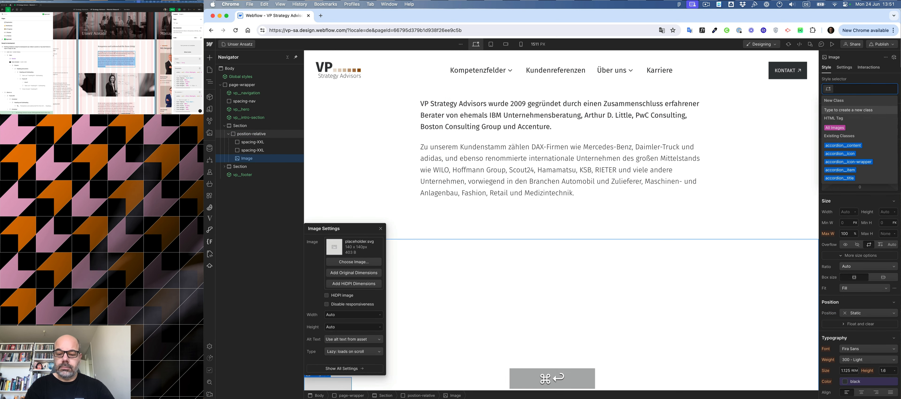
{"action": "type", "text": "iom"}
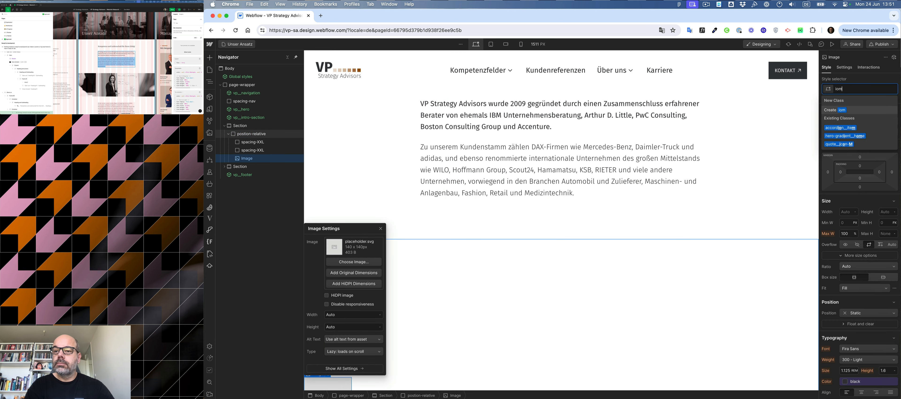
{"action": "key", "text": "BackSpace"}
{"action": "key", "text": "BackSpace"}
{"action": "type", "text": "m"}
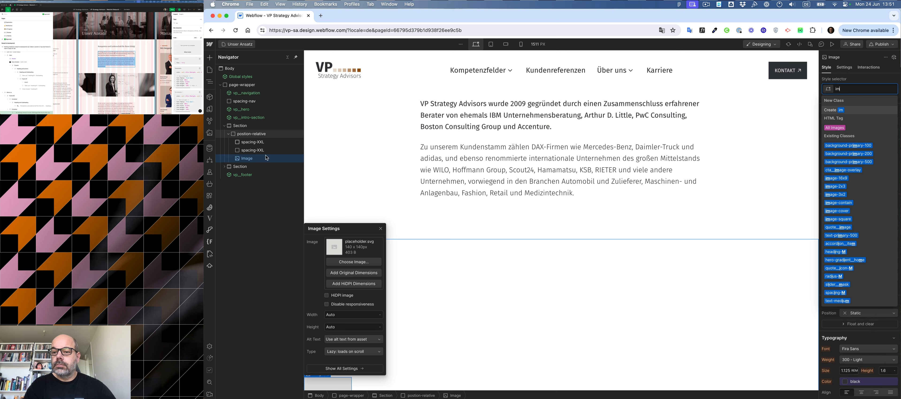
{"action": "left_click", "coordinate": [839, 211]}
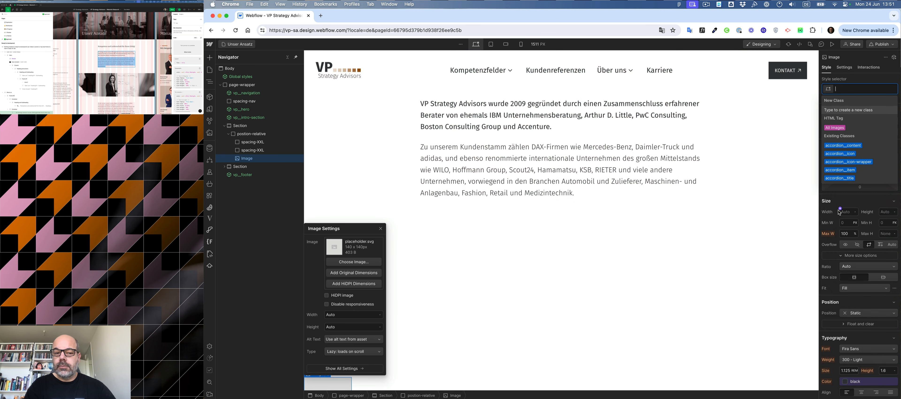
Choose the unser-ansatz image from the assets as the image's source.
{"action": "left_click", "coordinate": [356, 261]}
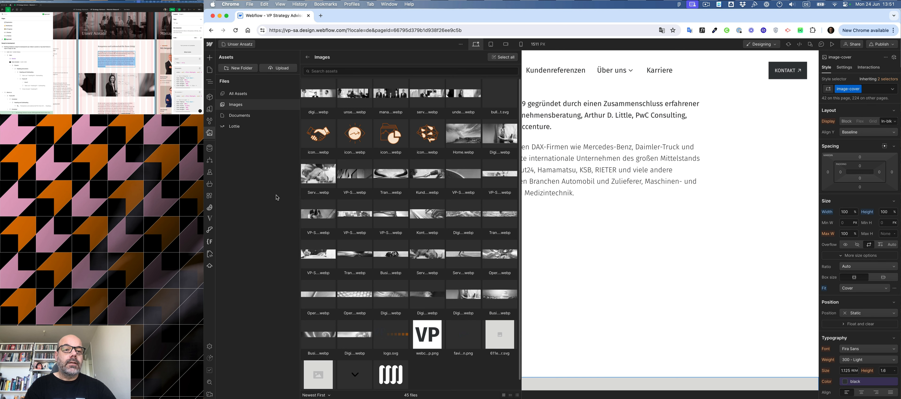
{"action": "left_click", "coordinate": [463, 93]}
{"action": "scroll", "coordinate": [463, 94], "scroll_direction": "down", "scroll_amount": 5}
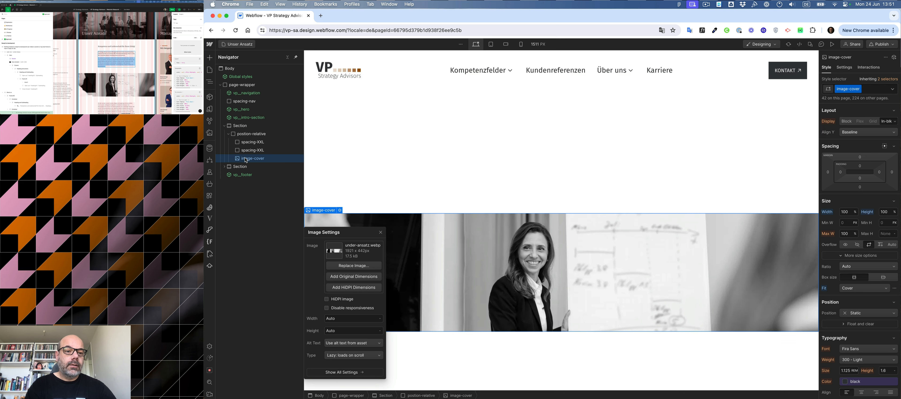
{"action": "left_click", "coordinate": [246, 160]}
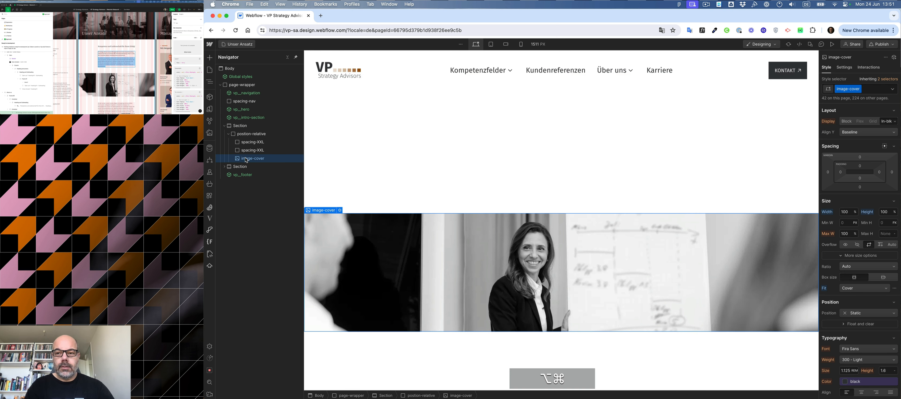
{"action": "key", "text": "super+Return"}
{"action": "key", "text": "Down"}
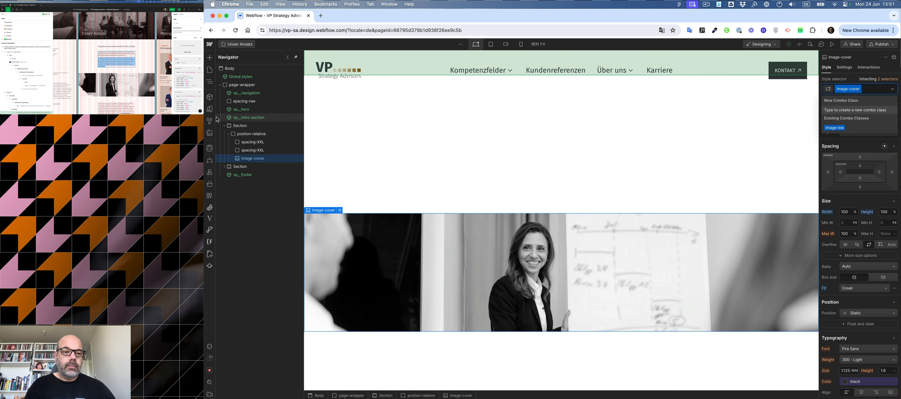
{"action": "left_click", "coordinate": [247, 136]}
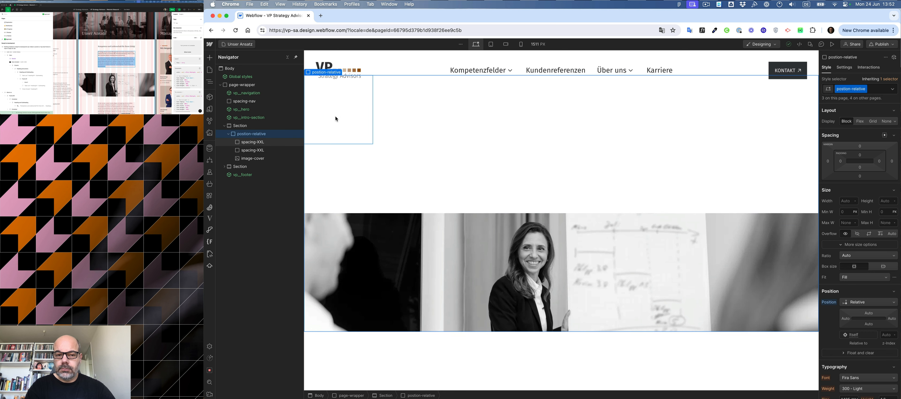
{"action": "left_click", "coordinate": [390, 234]}
{"action": "key", "text": "alt+super+d"}
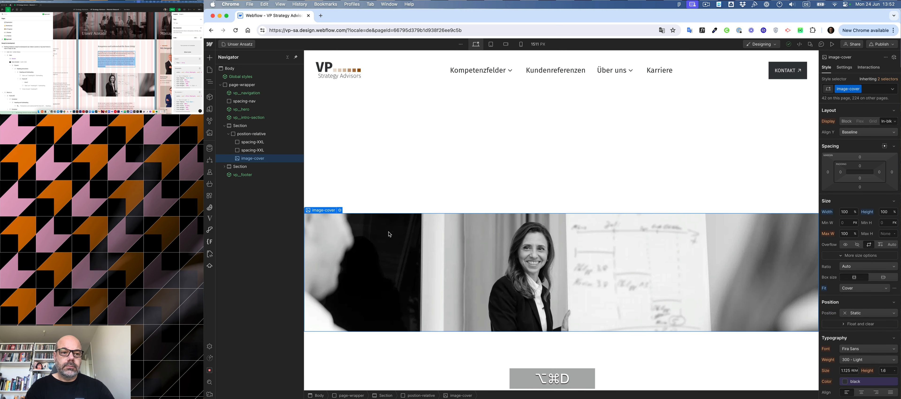
Wrap the image in a new Div Block and give that wrapper the position-absolute class.
{"action": "key", "text": "alt+super+g"}
{"action": "key", "text": "super+Return"}
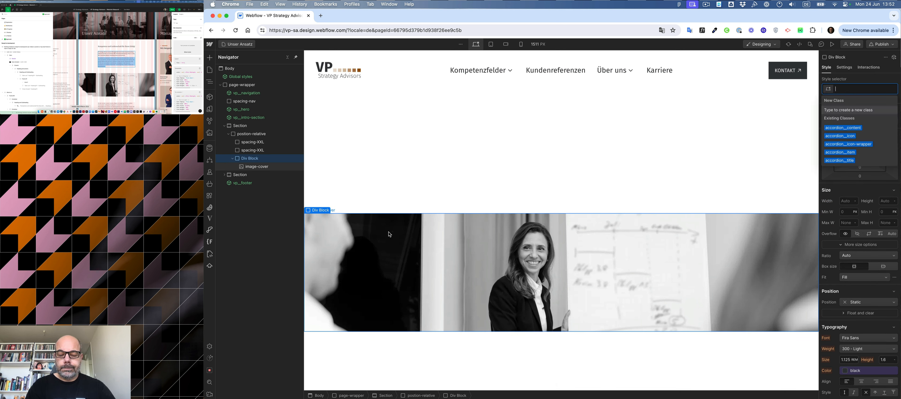
{"action": "type", "text": "ab"}
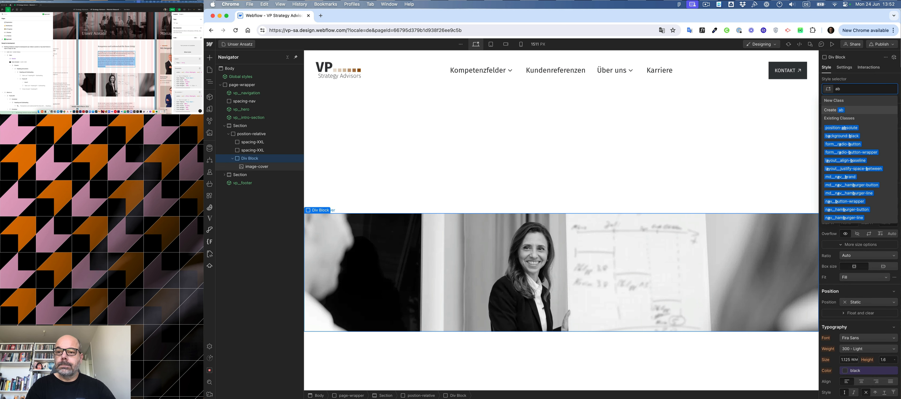
{"action": "key", "text": "Down"}
{"action": "key", "text": "Return"}
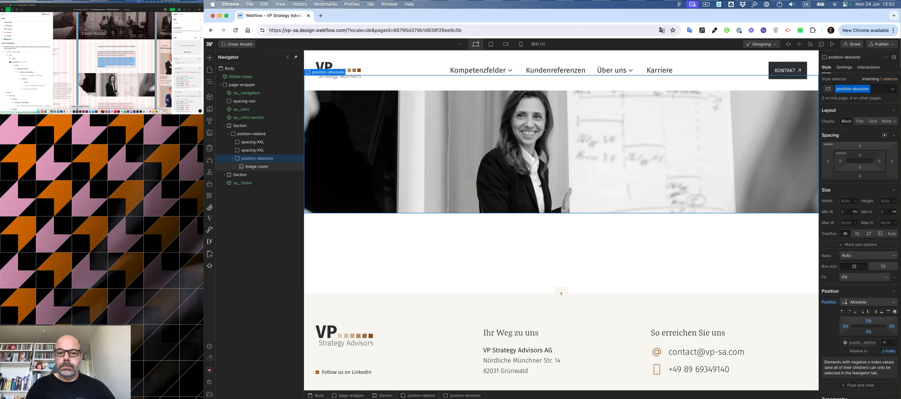
Duplicate the vp_intro-section component and place the copy directly below the image section.
{"action": "scroll", "coordinate": [397, 207], "scroll_direction": "up", "scroll_amount": 1}
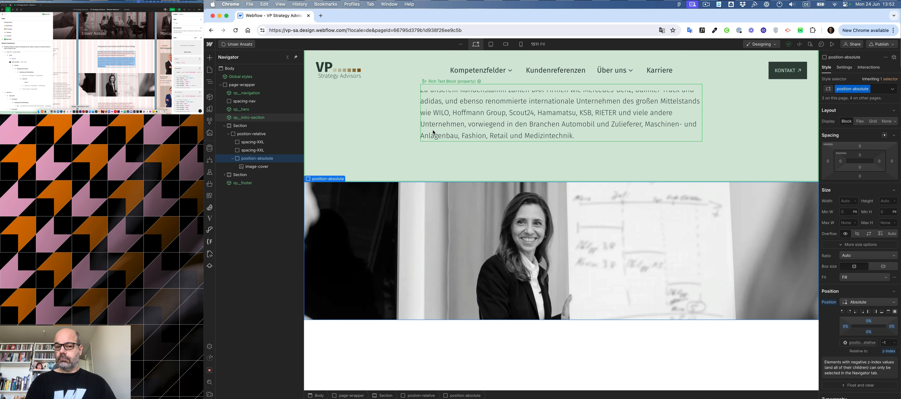
{"action": "left_click", "coordinate": [251, 134]}
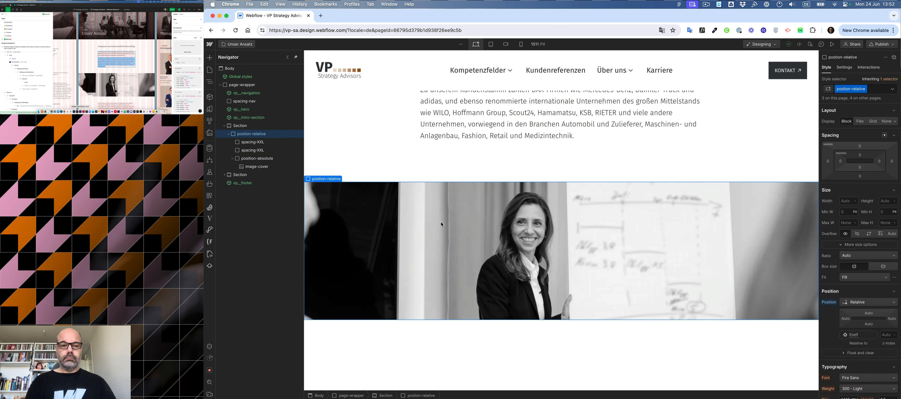
{"action": "left_click", "coordinate": [256, 167]}
{"action": "left_click", "coordinate": [339, 179]}
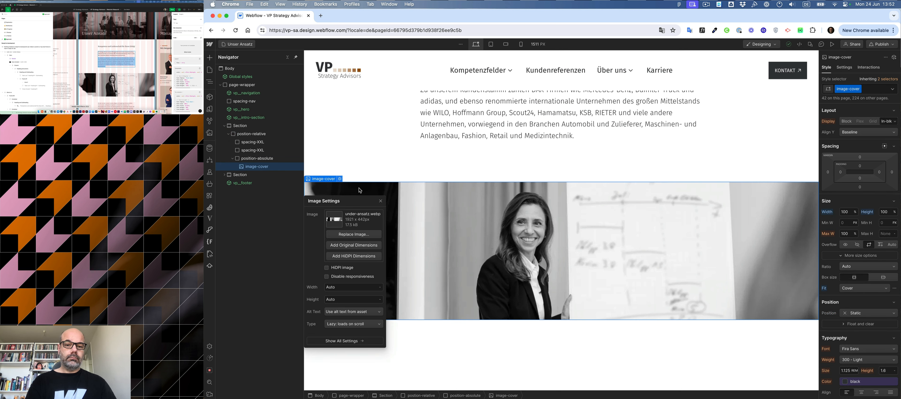
{"action": "left_click", "coordinate": [381, 200]}
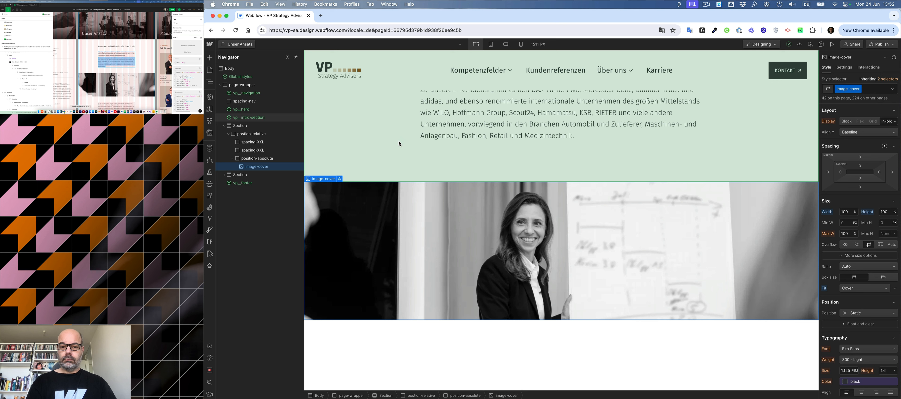
{"action": "left_click", "coordinate": [399, 141]}
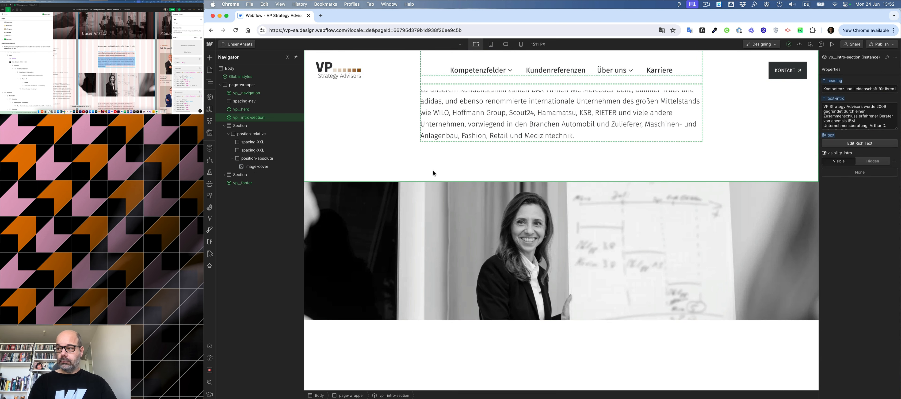
{"action": "scroll", "coordinate": [433, 170], "scroll_direction": "down", "scroll_amount": 4}
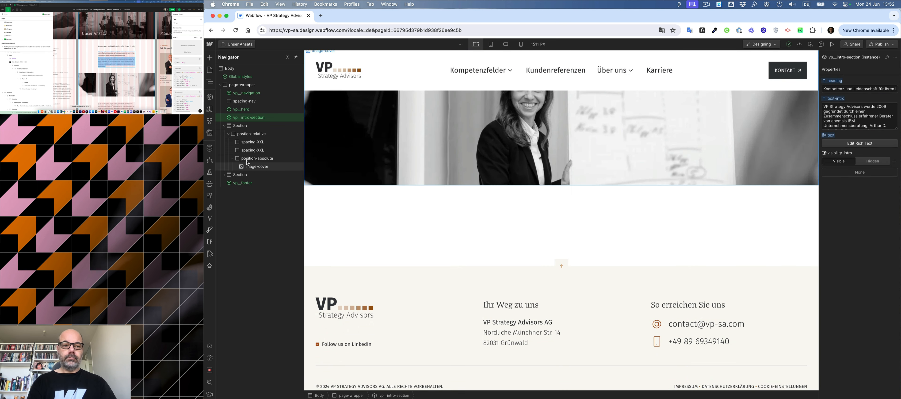
{"action": "left_click", "coordinate": [224, 126]}
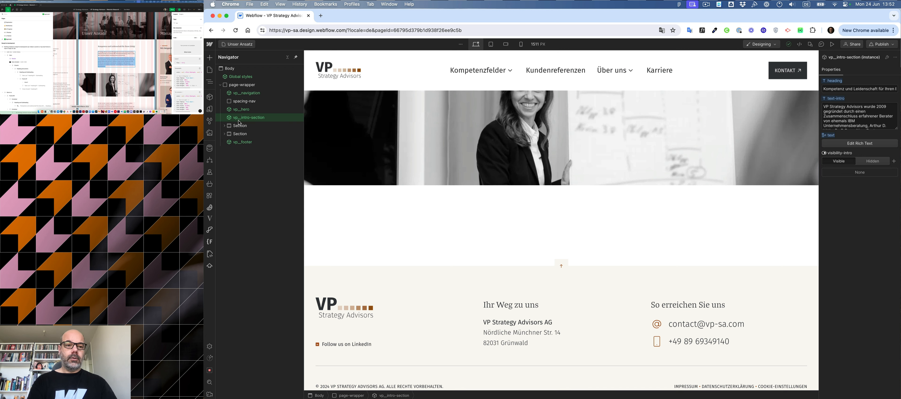
{"action": "key", "text": "alt"}
{"action": "left_click_drag", "start_coordinate": [239, 121], "coordinate": [219, 176]}
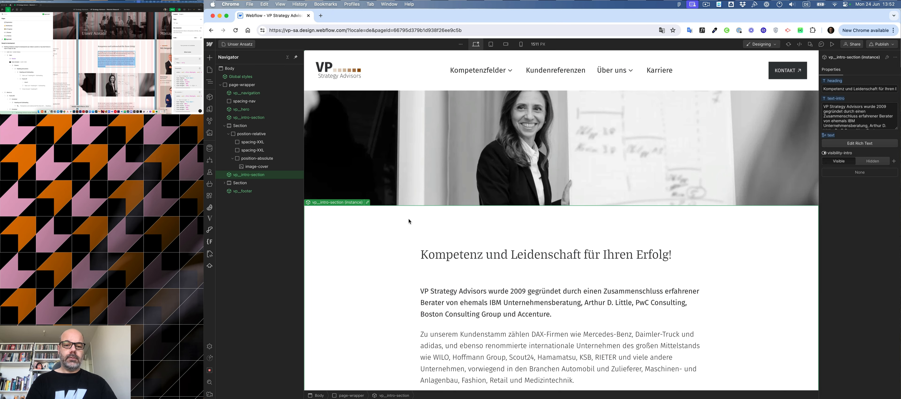
Unlink the copied intro-section component and delete its heading, spacing-L block and first Div Block from the column.
{"action": "scroll", "coordinate": [396, 218], "scroll_direction": "down", "scroll_amount": 3}
{"action": "key", "text": "shift+super+a"}
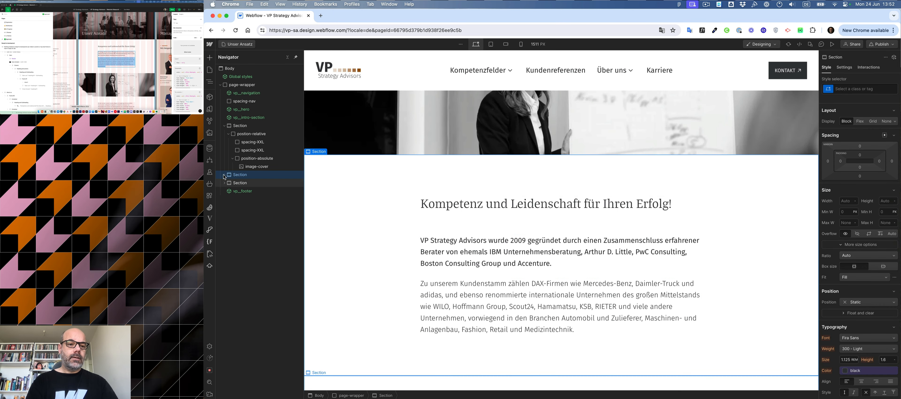
{"action": "left_click", "coordinate": [225, 177]}
{"action": "left_click", "coordinate": [247, 182]}
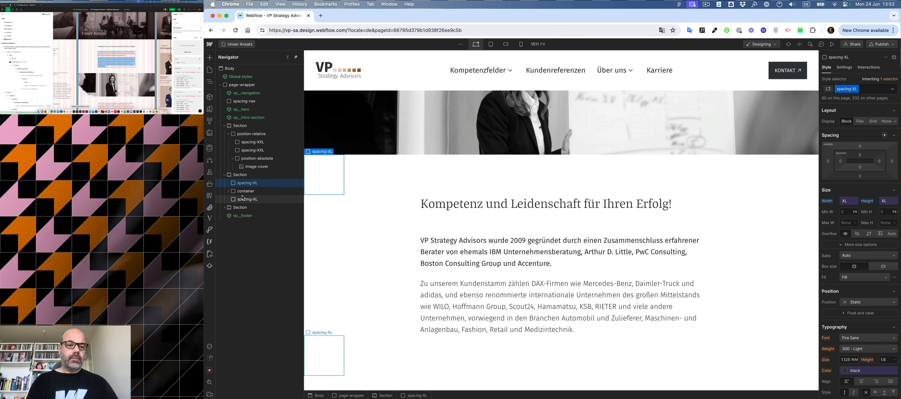
{"action": "left_click", "coordinate": [244, 192]}
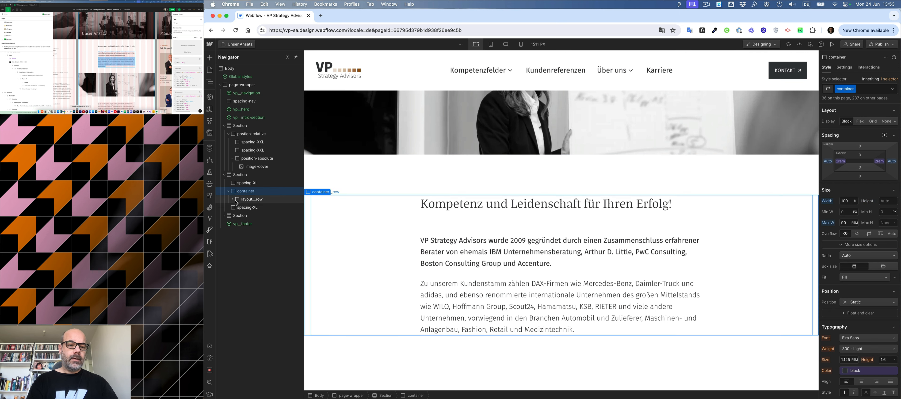
{"action": "left_click", "coordinate": [233, 199]}
{"action": "left_click", "coordinate": [247, 199]}
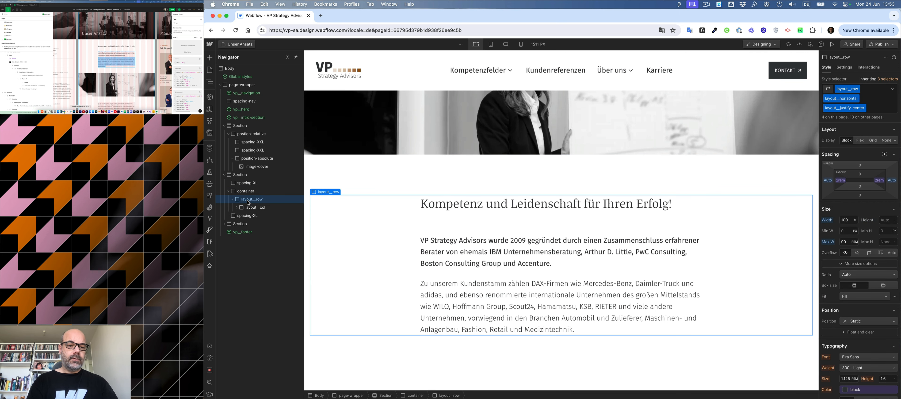
{"action": "left_click", "coordinate": [237, 207]}
{"action": "left_click", "coordinate": [255, 216]}
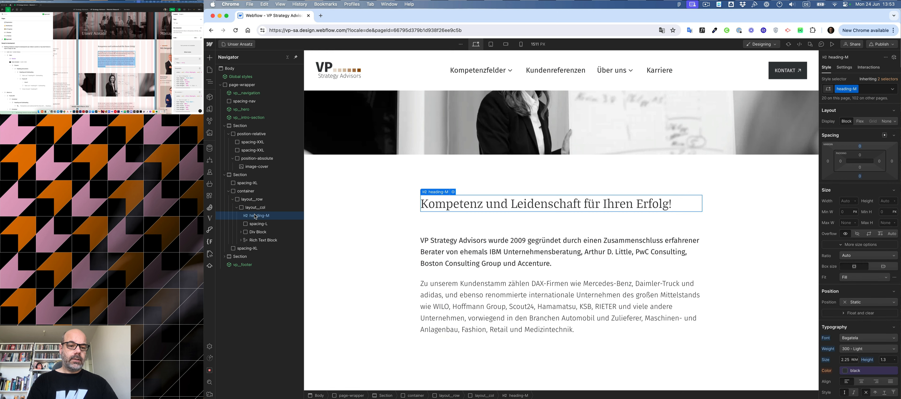
{"action": "key", "text": "Delete"}
{"action": "key", "text": "Delete"}
{"action": "key", "text": "Delete"}
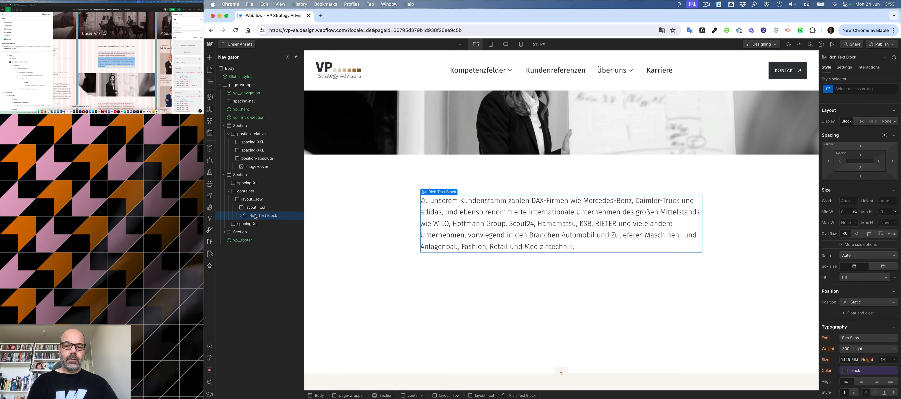
Replace the remaining rich text block's content with the Unser Ansatz text copied from the Figma design.
{"action": "scroll", "coordinate": [119, 82], "scroll_direction": "down", "scroll_amount": 1}
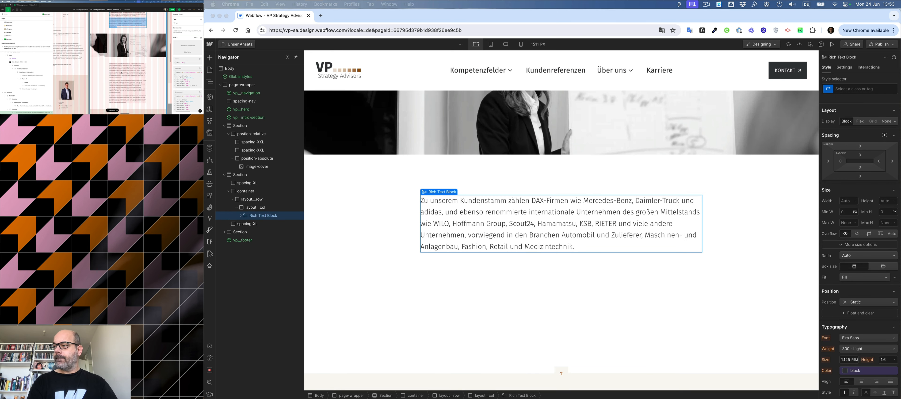
{"action": "triple_click", "coordinate": [121, 72]}
{"action": "key", "text": "super+a"}
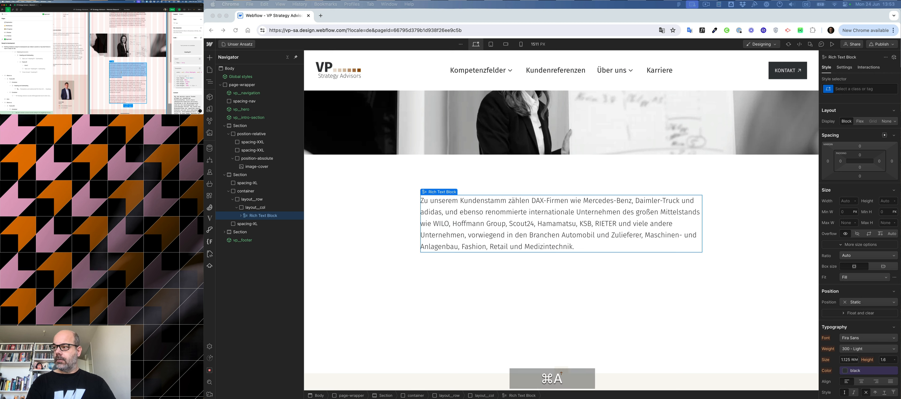
{"action": "left_click", "coordinate": [121, 72]}
{"action": "key", "text": "super+a"}
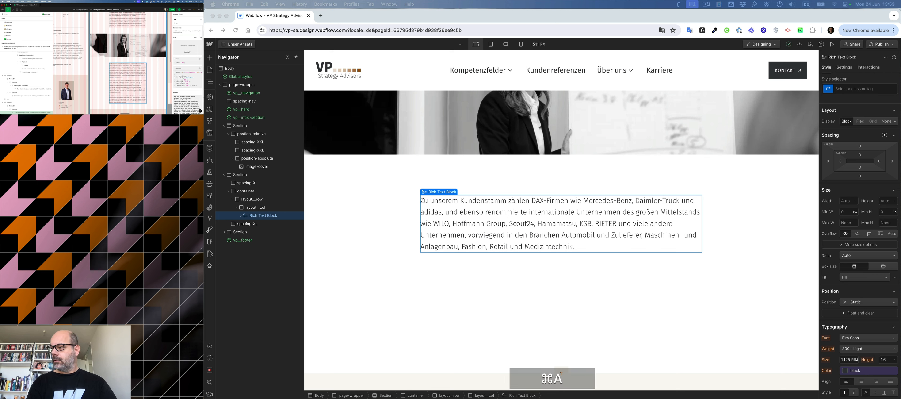
{"action": "left_click", "coordinate": [188, 104]}
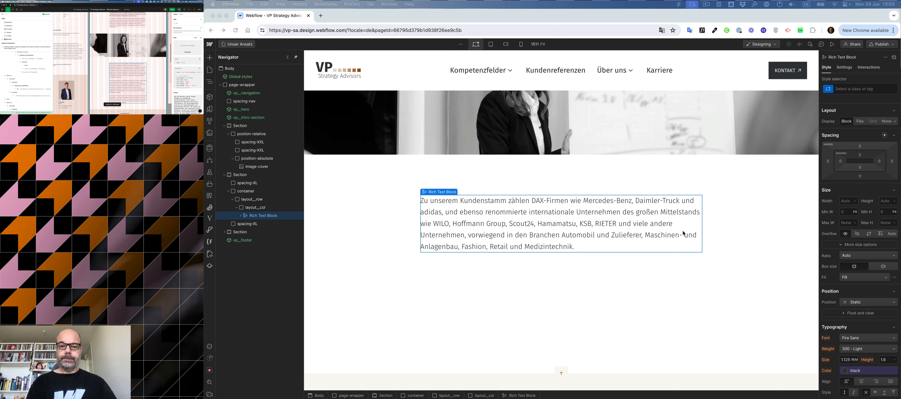
{"action": "double_click", "coordinate": [608, 213]}
{"action": "key", "text": "super+a"}
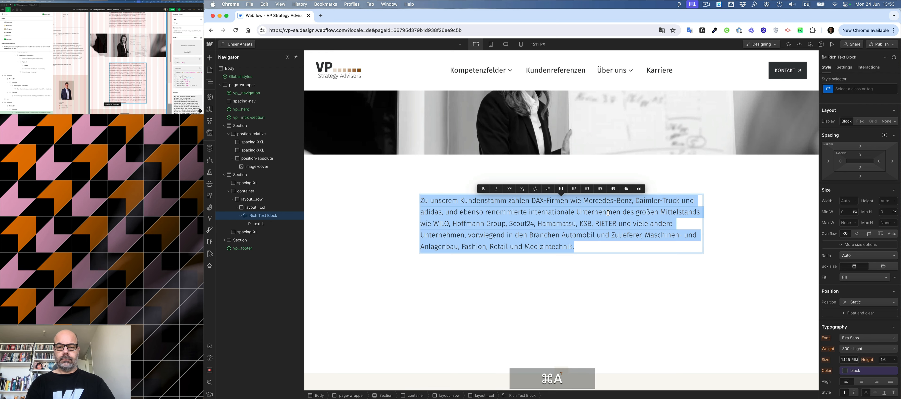
{"action": "key", "text": "super+v"}
{"action": "scroll", "coordinate": [608, 213], "scroll_direction": "down", "scroll_amount": 3}
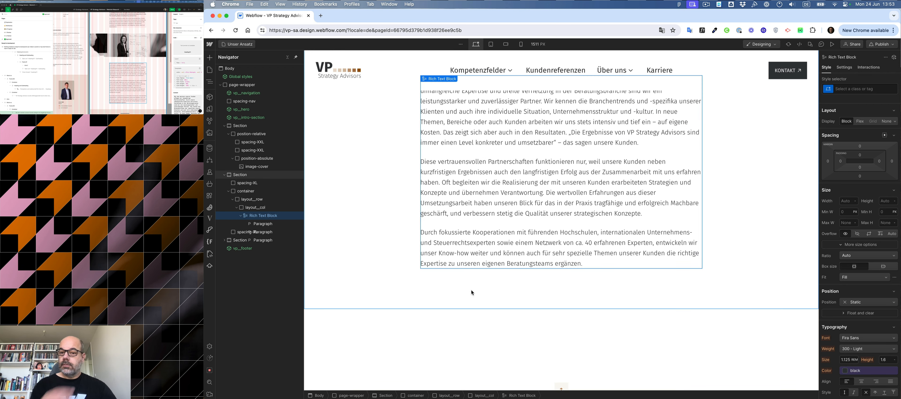
Examine the Figma design for the sections that follow the intro text.
{"action": "left_click", "coordinate": [471, 290]}
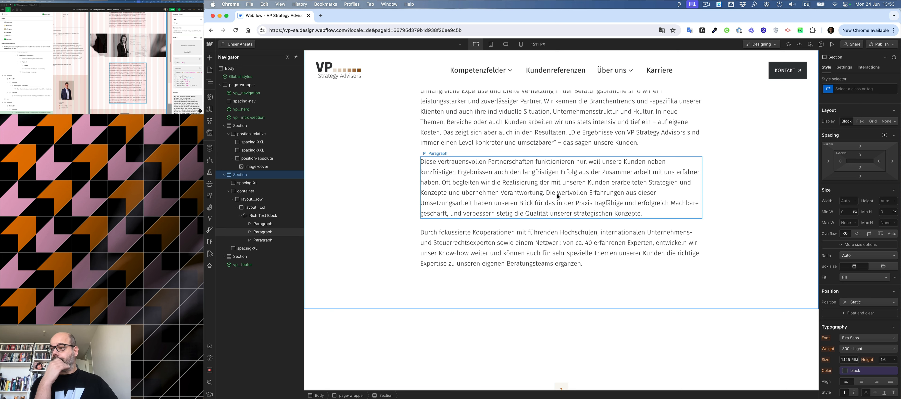
{"action": "left_click", "coordinate": [116, 103]}
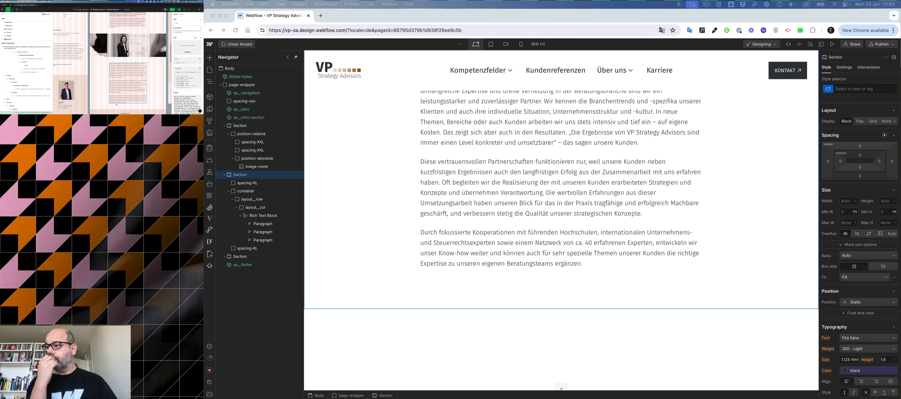
{"action": "scroll", "coordinate": [117, 103], "scroll_direction": "down", "scroll_amount": 4}
{"action": "scroll", "coordinate": [117, 103], "scroll_direction": "down", "scroll_amount": 2}
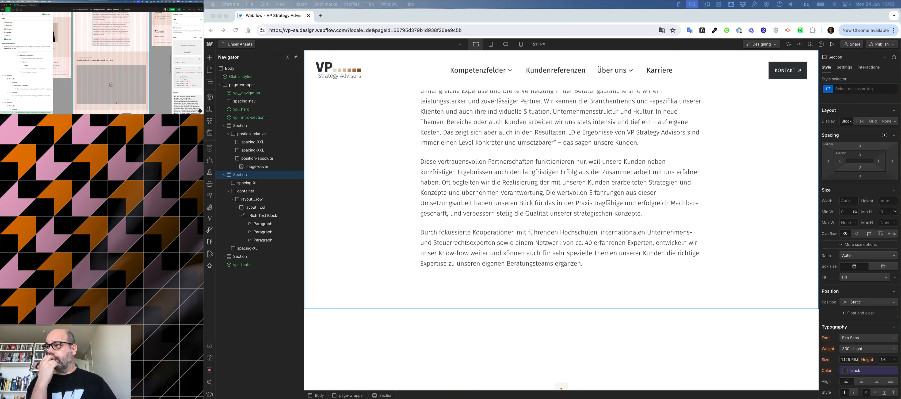
{"action": "left_click", "coordinate": [86, 53]}
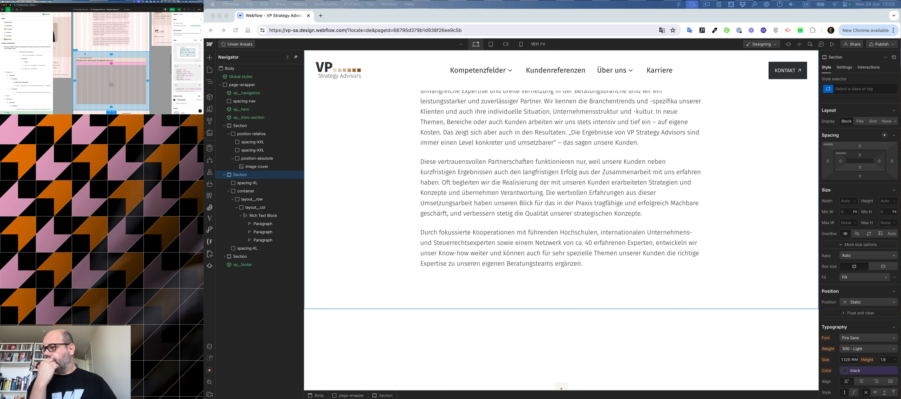
{"action": "left_click", "coordinate": [84, 48]}
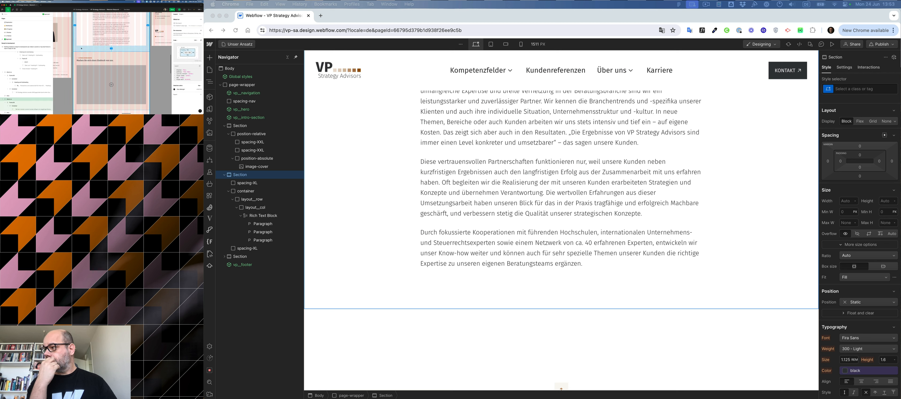
{"action": "left_click", "coordinate": [126, 55]}
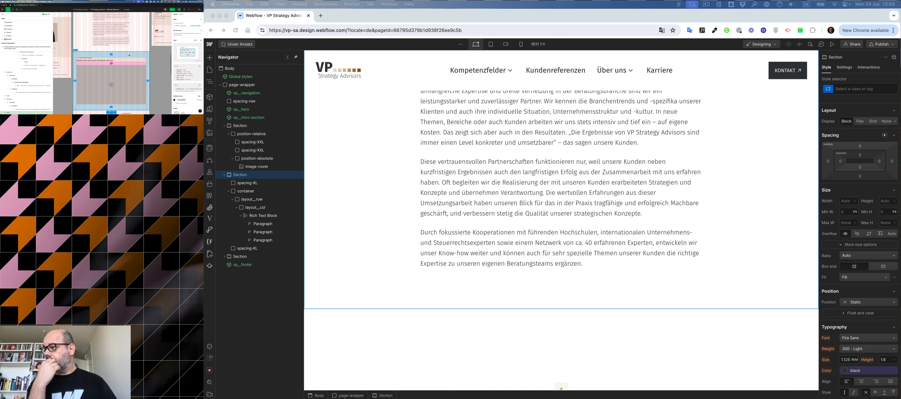
{"action": "scroll", "coordinate": [112, 63], "scroll_direction": "down", "scroll_amount": 3}
{"action": "scroll", "coordinate": [112, 63], "scroll_direction": "left", "scroll_amount": 3}
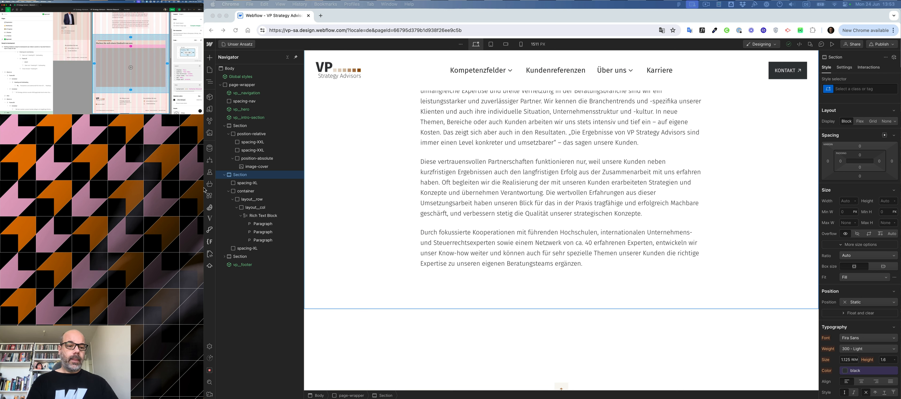
Give the empty Section below the copied text a new class named 200.
{"action": "left_click", "coordinate": [224, 126]}
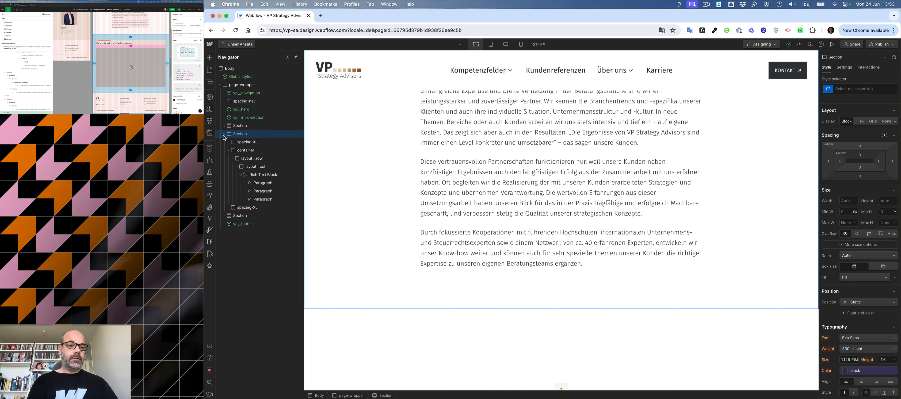
{"action": "left_click", "coordinate": [225, 135]}
{"action": "left_click", "coordinate": [240, 144]}
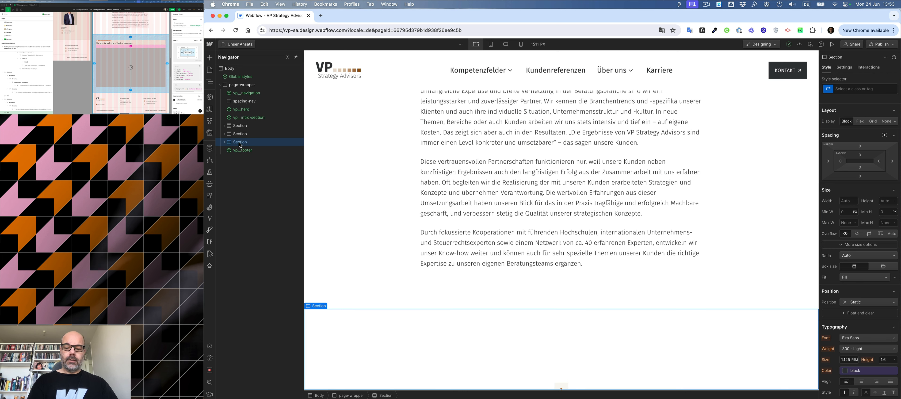
{"action": "key", "text": "super+Return"}
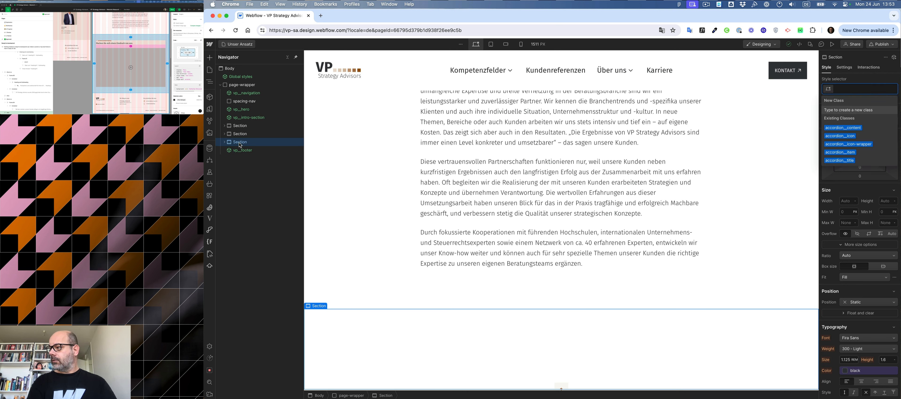
{"action": "type", "text": "200"}
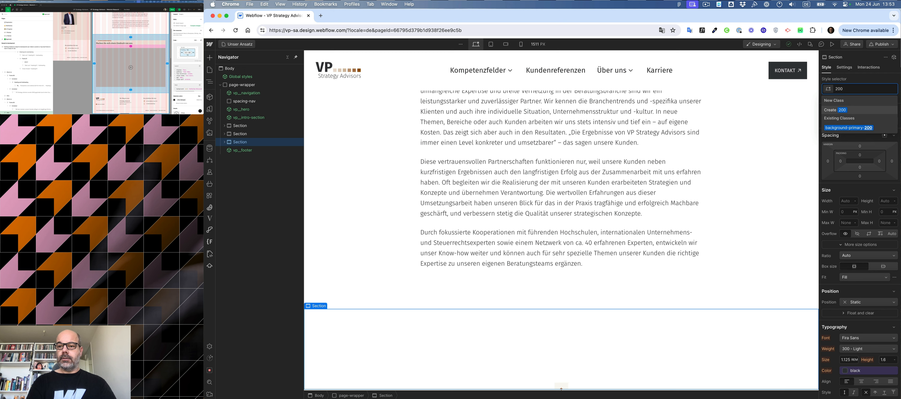
{"action": "key", "text": "Return"}
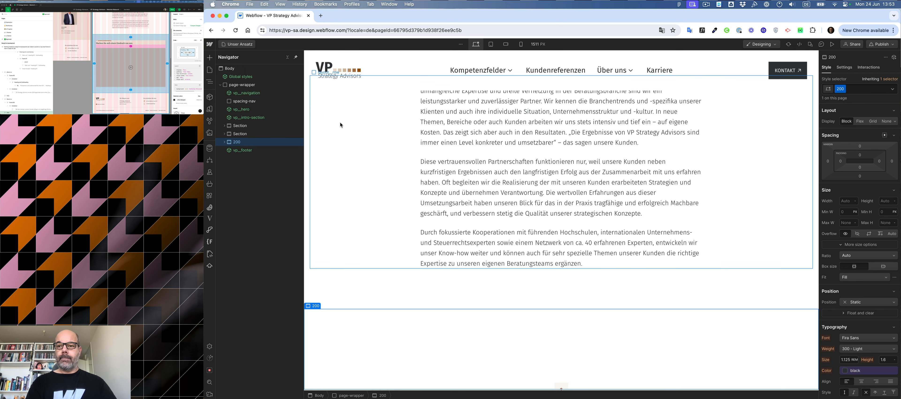
Replace the section's 200 class with the existing background-primary-200 class.
{"action": "key", "text": "BackSpace"}
{"action": "type", "text": "200"}
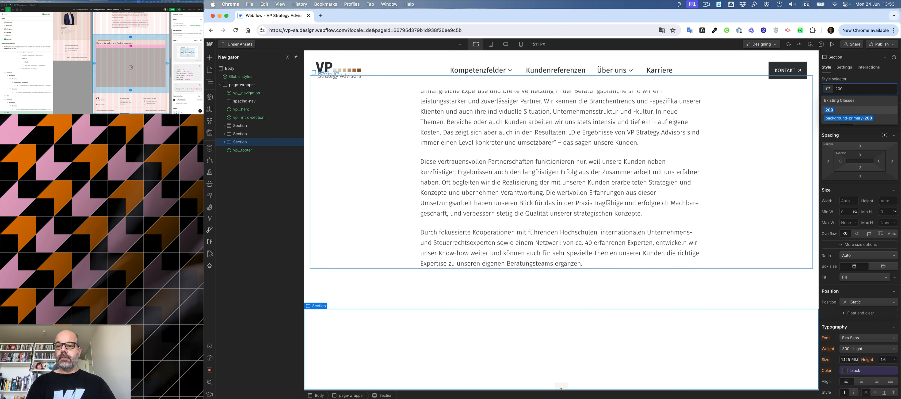
{"action": "key", "text": "Return"}
{"action": "scroll", "coordinate": [465, 129], "scroll_direction": "down", "scroll_amount": 5}
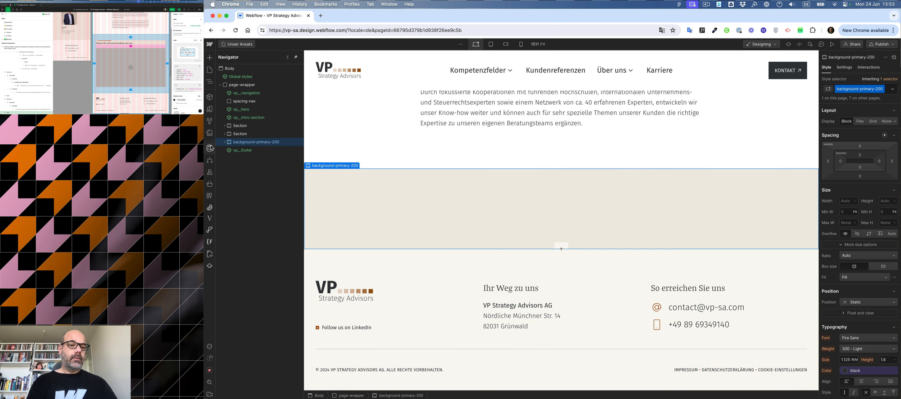
Clean up the style selectors by removing all unused styles.
{"action": "left_click", "coordinate": [209, 121]}
{"action": "left_click", "coordinate": [293, 57]}
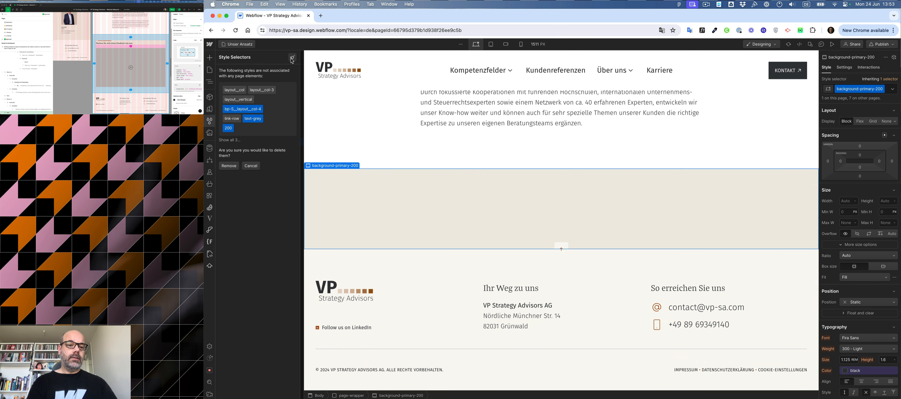
{"action": "left_click", "coordinate": [229, 166]}
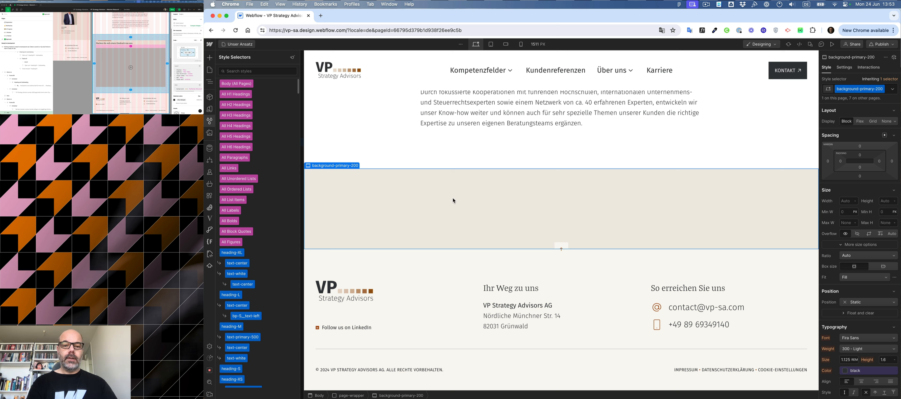
{"action": "key", "text": "z"}
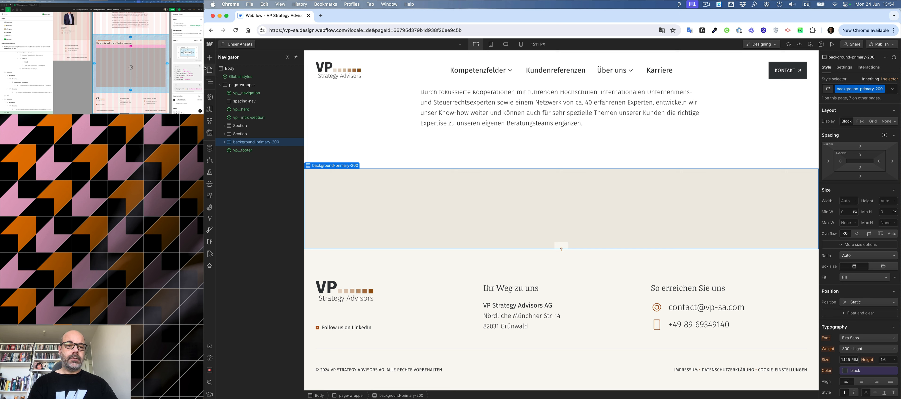
Open the home page and copy the "Für Ihren Erfolg" eyebrow row above the Kompetenzfelder heading.
{"action": "left_click", "coordinate": [236, 46]}
{"action": "left_click", "coordinate": [251, 95]}
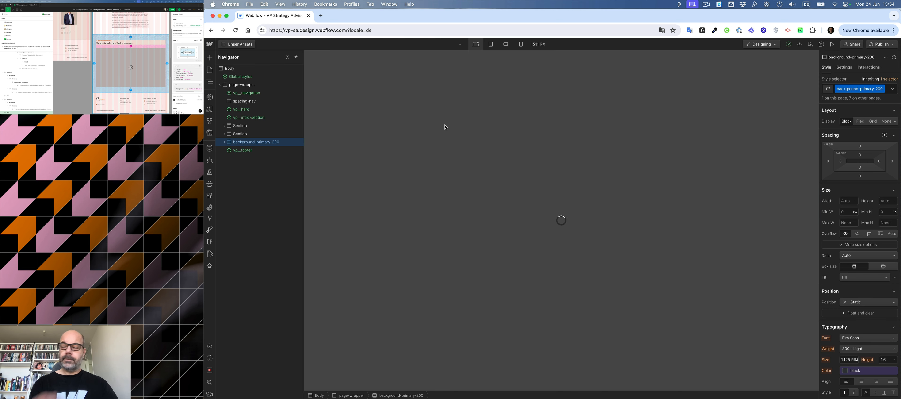
{"action": "scroll", "coordinate": [468, 115], "scroll_direction": "down", "scroll_amount": 7}
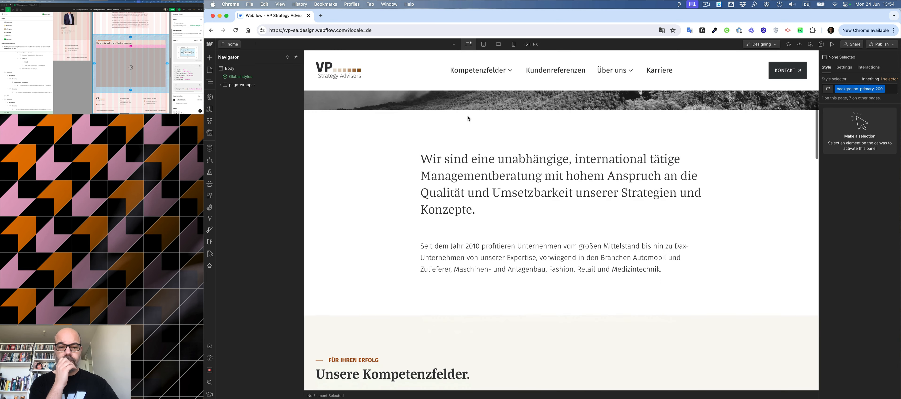
{"action": "scroll", "coordinate": [467, 116], "scroll_direction": "down", "scroll_amount": 5}
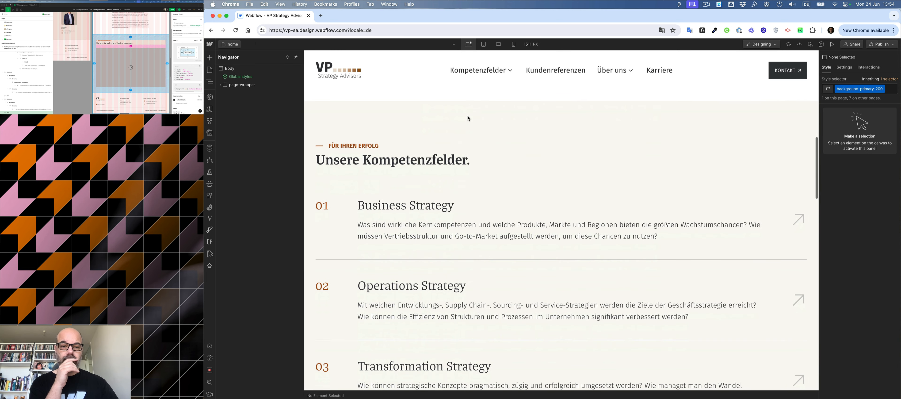
{"action": "left_click", "coordinate": [402, 146]}
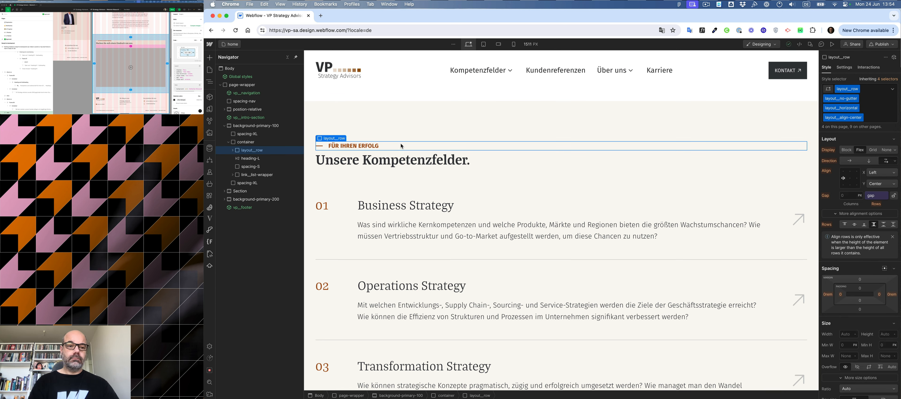
{"action": "key", "text": "super+c"}
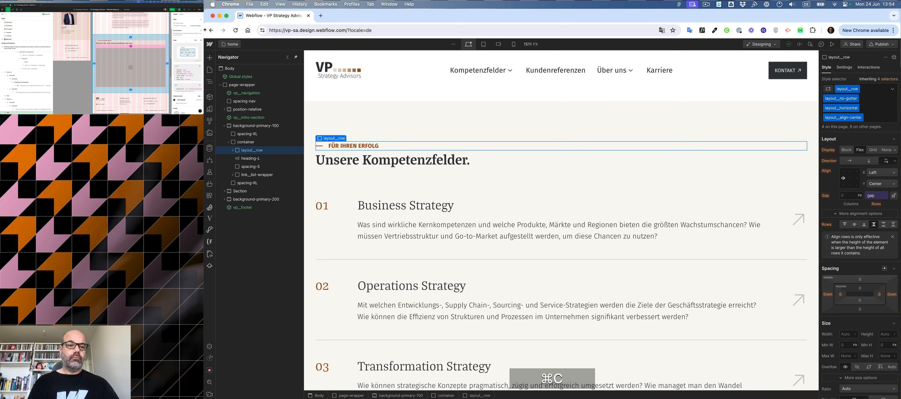
Return to the Unser Ansatz page and paste the eyebrow row into the background-primary-200 section's container.
{"action": "left_click", "coordinate": [233, 44]}
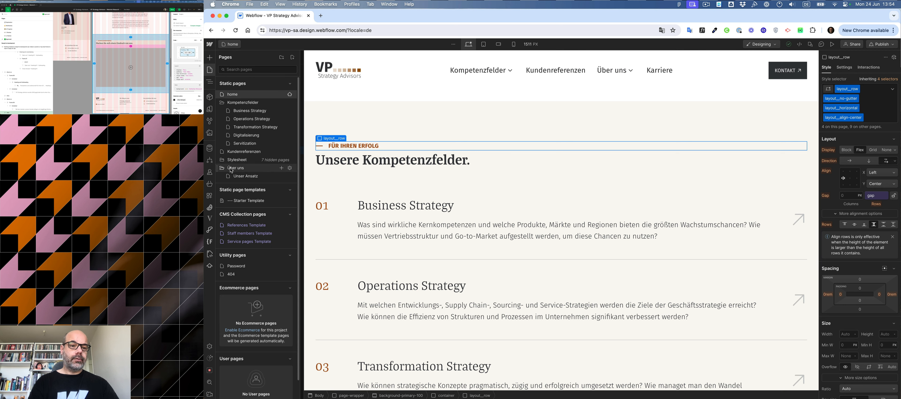
{"action": "left_click_drag", "start_coordinate": [216, 168], "coordinate": [216, 155]}
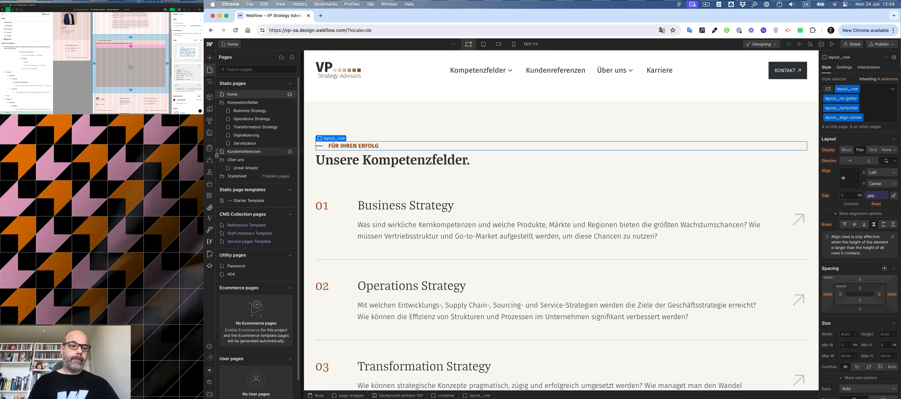
{"action": "left_click", "coordinate": [241, 169]}
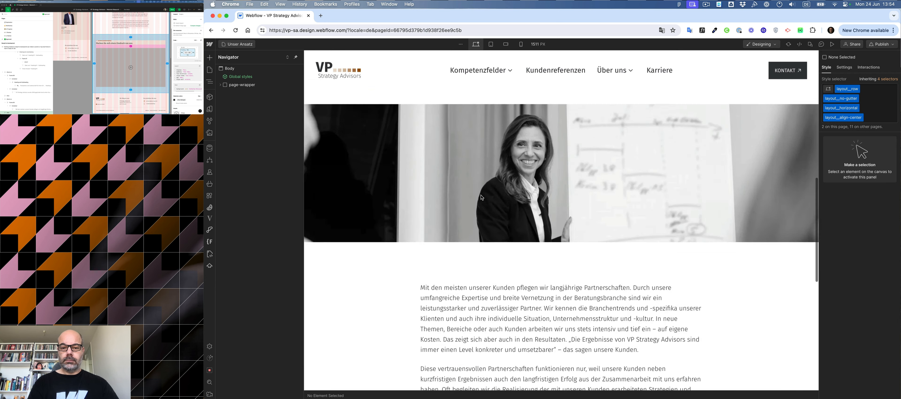
{"action": "scroll", "coordinate": [481, 197], "scroll_direction": "down", "scroll_amount": 15}
{"action": "left_click", "coordinate": [481, 196]}
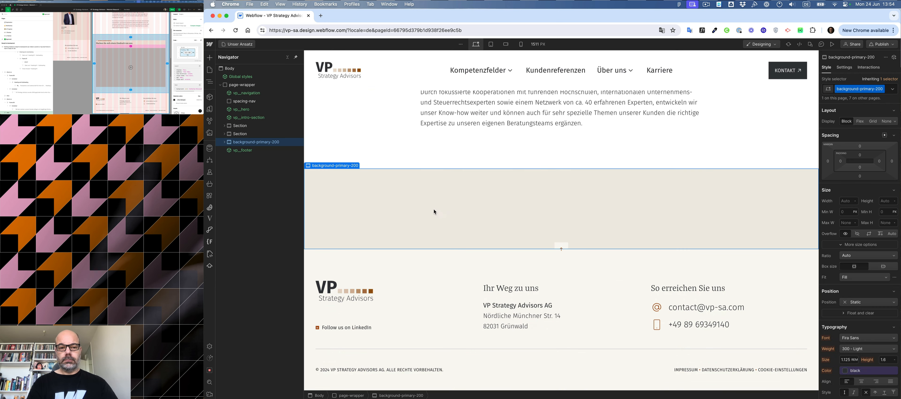
{"action": "left_click", "coordinate": [225, 142]}
{"action": "left_click", "coordinate": [232, 159]}
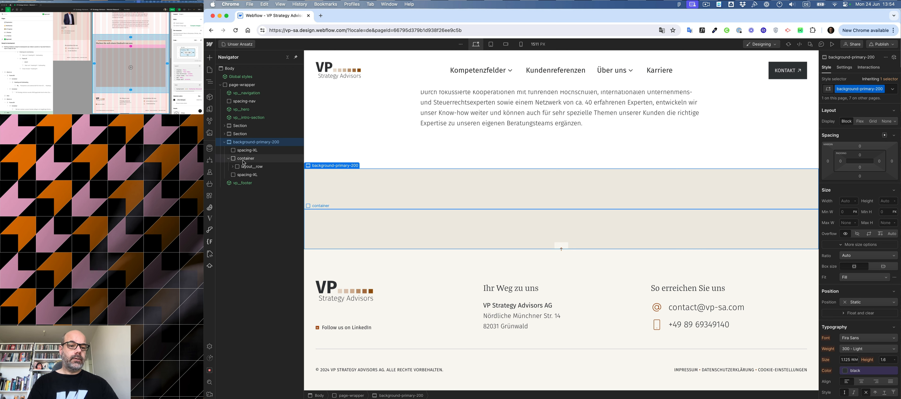
{"action": "key", "text": "super+v"}
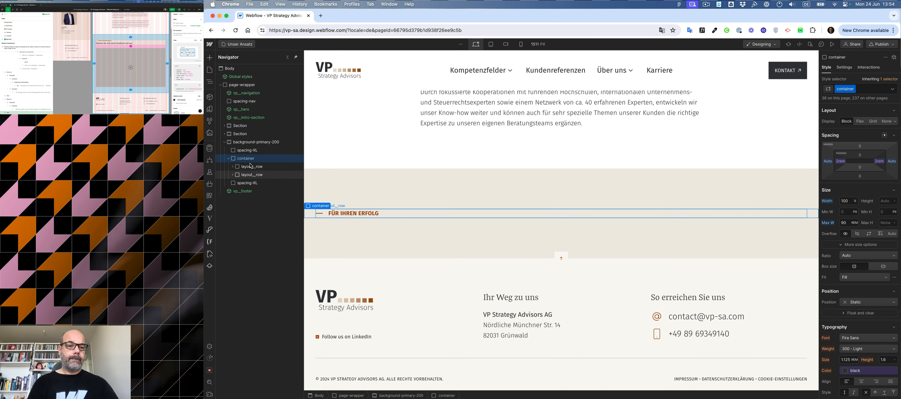
Add an H2 heading below the eyebrow row in the container and give it the heading-L class.
{"action": "left_click", "coordinate": [251, 164]}
{"action": "left_click", "coordinate": [249, 161]}
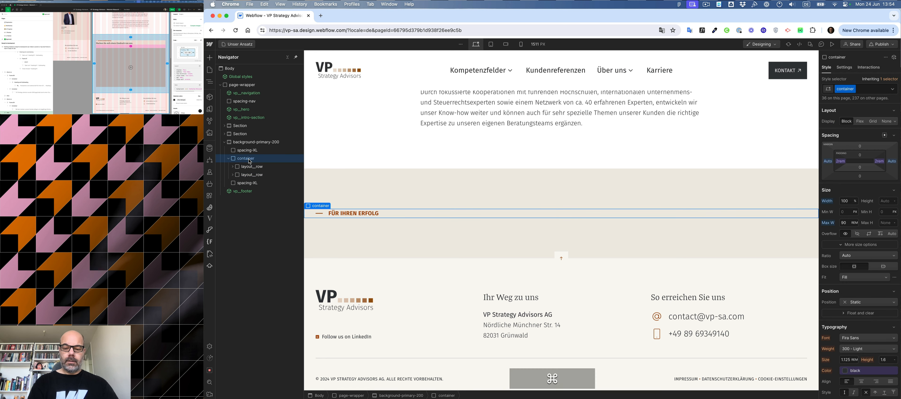
{"action": "key", "text": "super+k"}
{"action": "type", "text": "gh"}
{"action": "key", "text": "BackSpace"}
{"action": "key", "text": "BackSpace"}
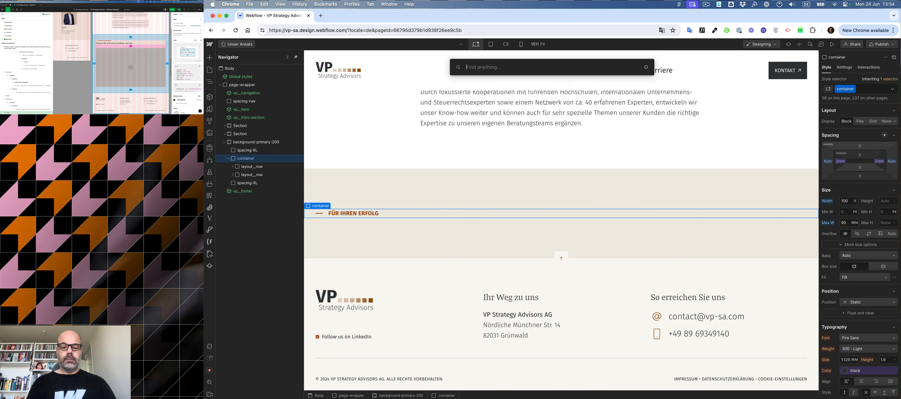
{"action": "type", "text": "h2"}
{"action": "key", "text": "Return"}
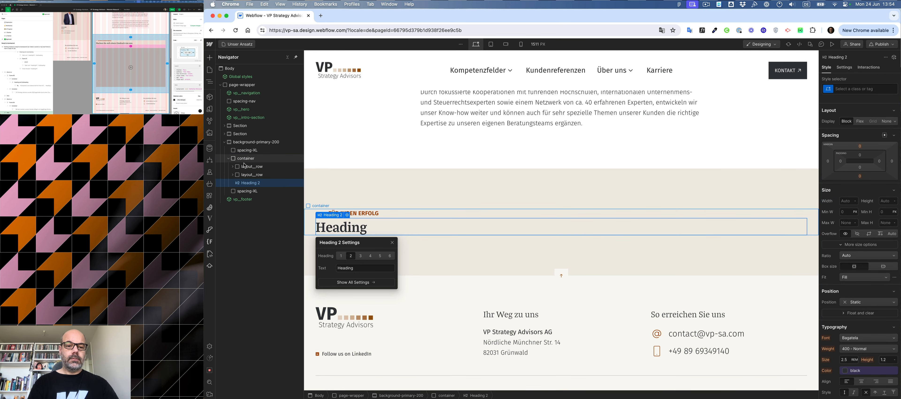
{"action": "left_click_drag", "start_coordinate": [250, 171], "coordinate": [250, 175]}
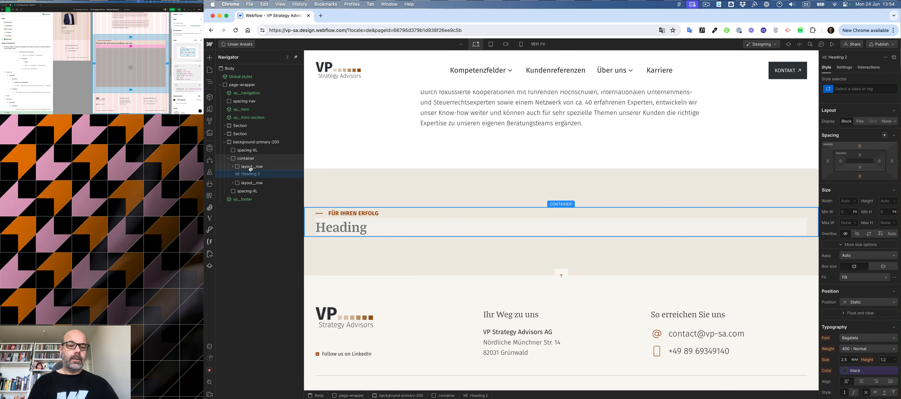
{"action": "key", "text": "super+Return"}
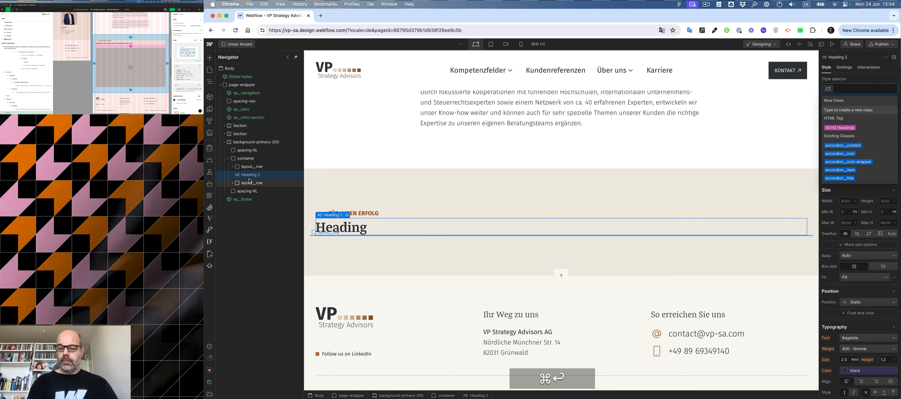
{"action": "type", "text": "heading"}
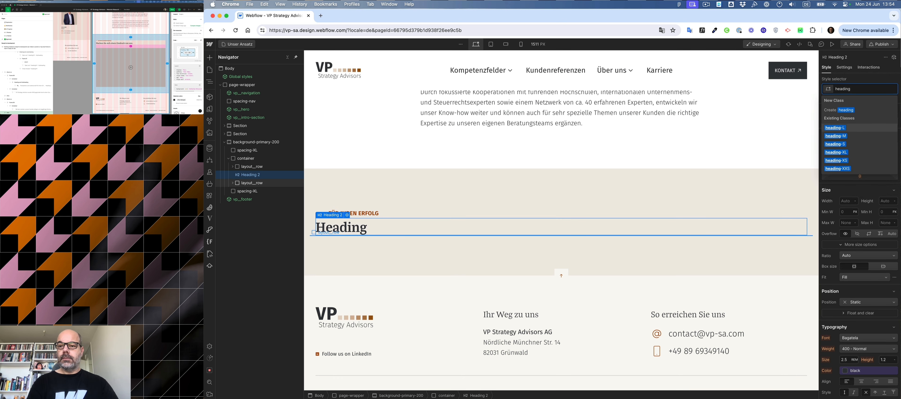
{"action": "key", "text": "Return"}
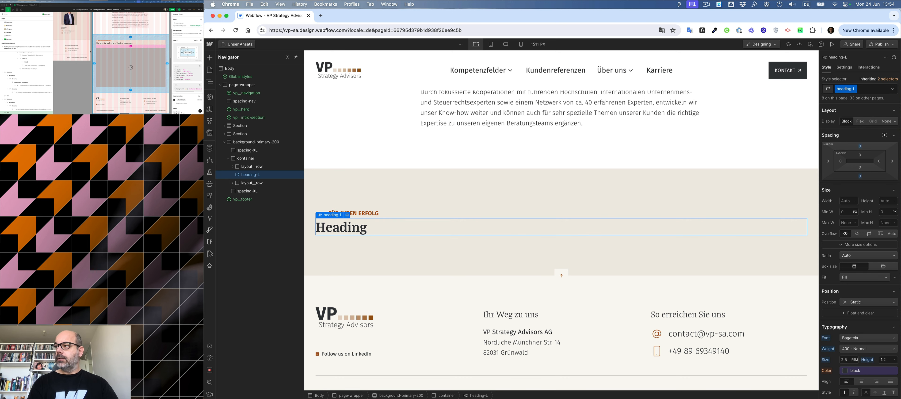
Replace the heading's text with "Machen Sie sich einen Eindruck von uns." copied from the Figma design.
{"action": "left_click", "coordinate": [104, 44]}
{"action": "key", "text": "super+c"}
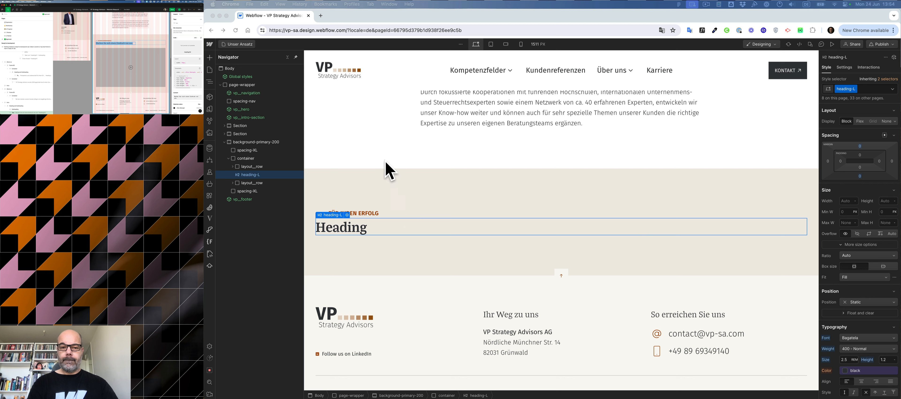
{"action": "left_click", "coordinate": [371, 228]}
{"action": "double_click", "coordinate": [362, 228]}
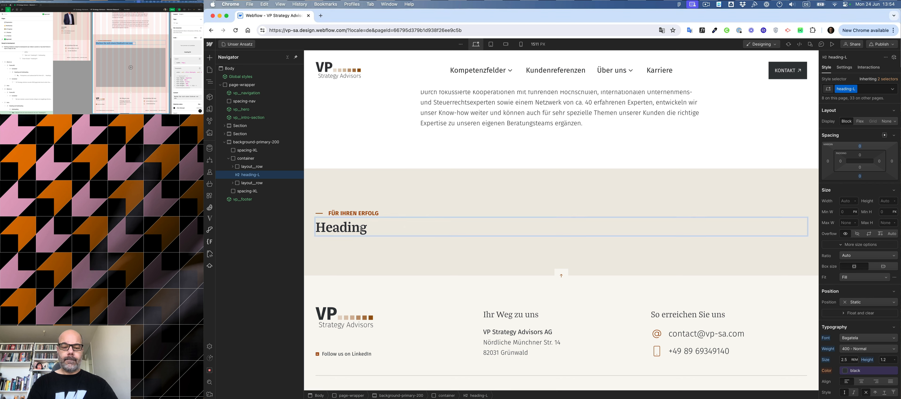
{"action": "key", "text": "super+a"}
{"action": "key", "text": "super+v"}
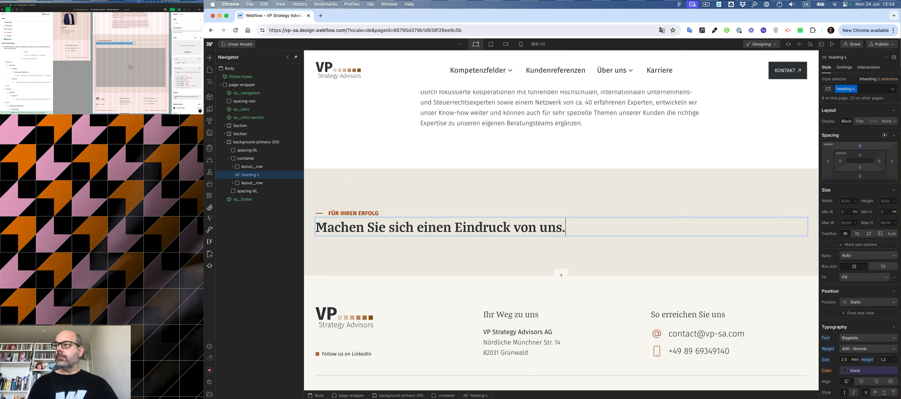
Replace the eyebrow text with "VP STRATEGY ADVISORS IMAGEFILM" copied from the Figma design.
{"action": "left_click", "coordinate": [106, 41]}
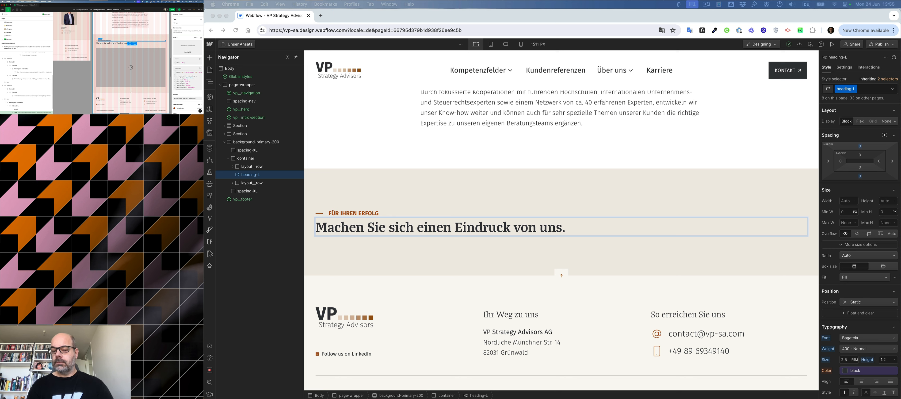
{"action": "key", "text": "super+c"}
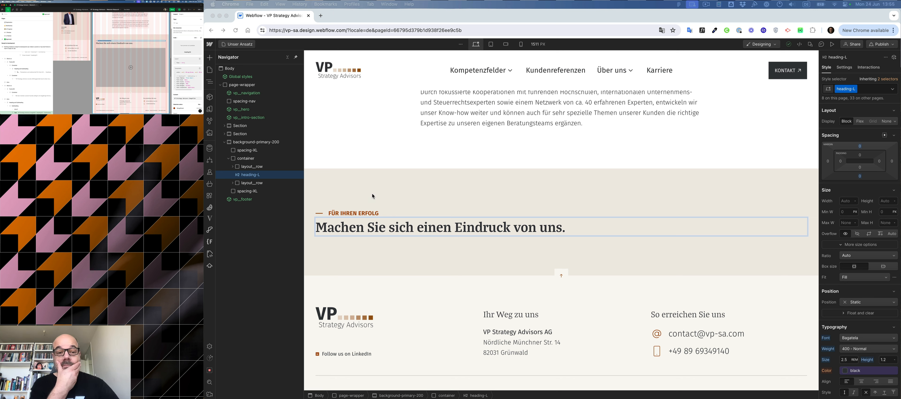
{"action": "left_click", "coordinate": [368, 210]}
{"action": "left_click", "coordinate": [367, 214]}
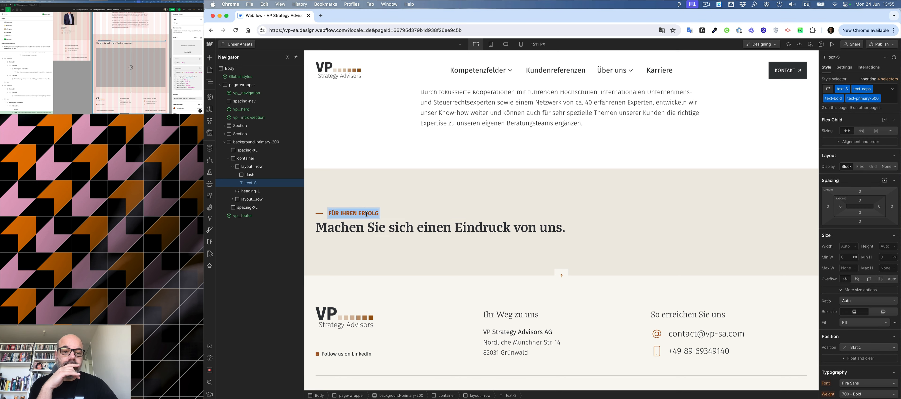
{"action": "double_click", "coordinate": [367, 214]}
{"action": "key", "text": "super+v"}
{"action": "left_click", "coordinate": [402, 191]}
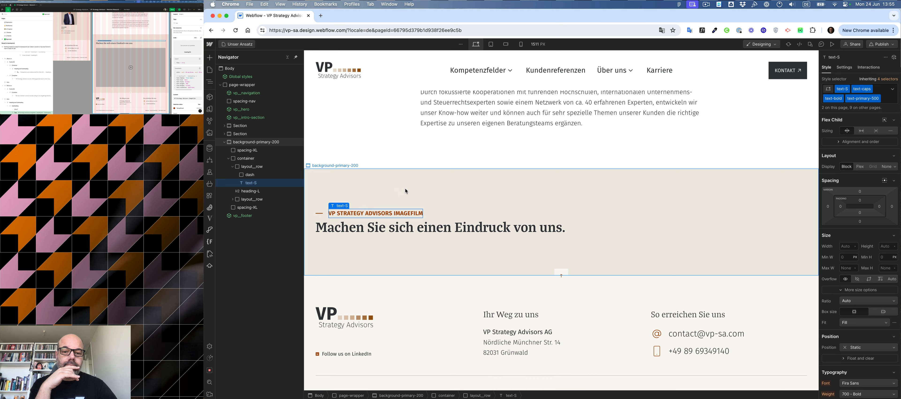
Insert a Div Block below the heading and give it the spacing-L class.
{"action": "left_click", "coordinate": [64, 63]}
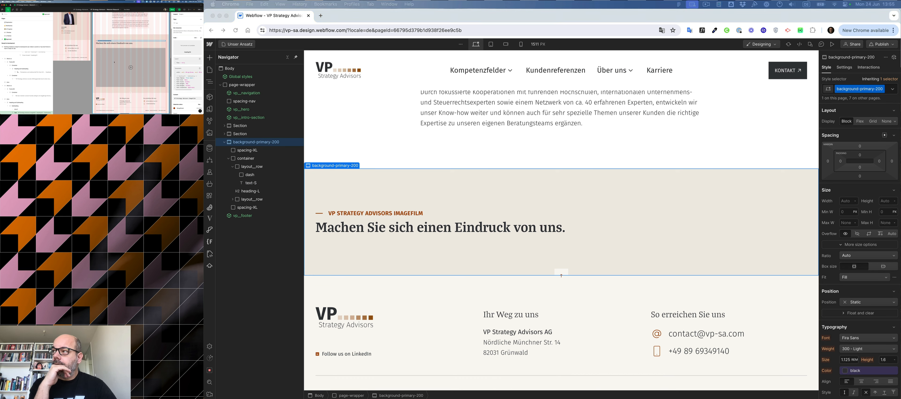
{"action": "left_click", "coordinate": [524, 237]}
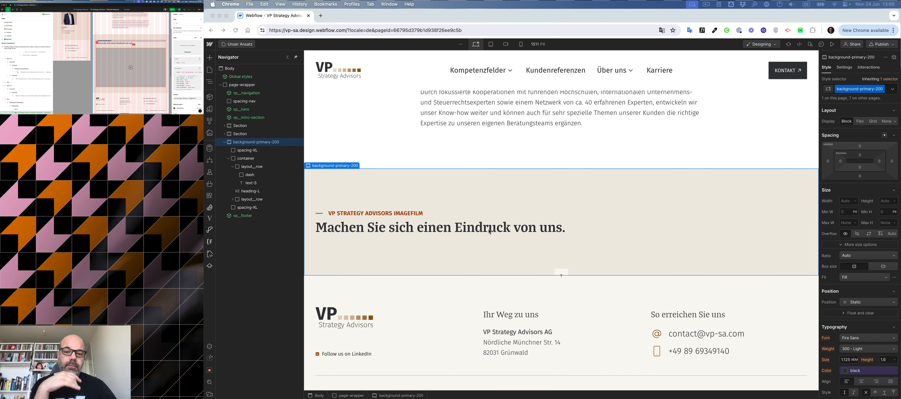
{"action": "left_click", "coordinate": [470, 228]}
{"action": "key", "text": "super+k"}
{"action": "type", "text": "div"}
{"action": "key", "text": "super+Return"}
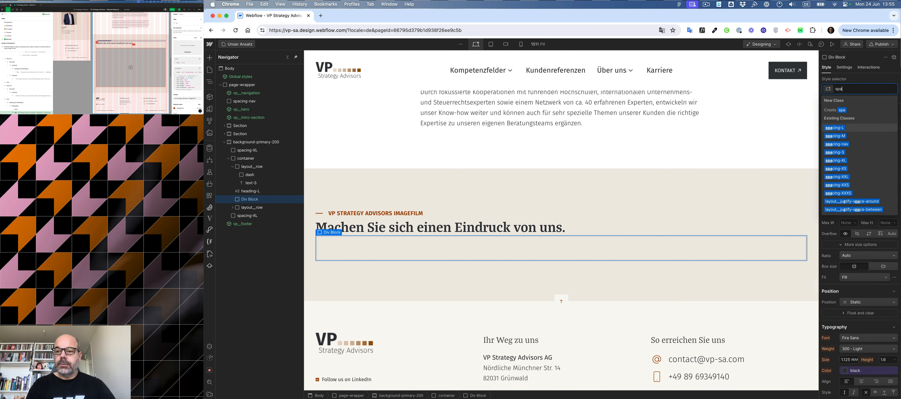
{"action": "type", "text": "spacing-L"}
{"action": "key", "text": "Return"}
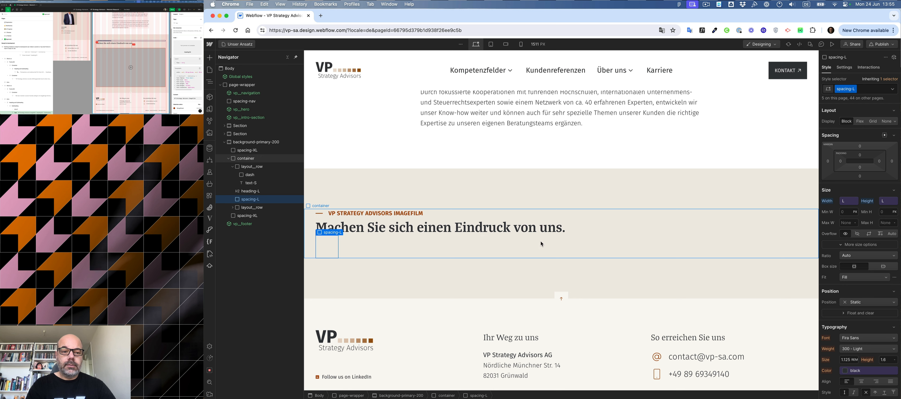
{"action": "left_click", "coordinate": [492, 256]}
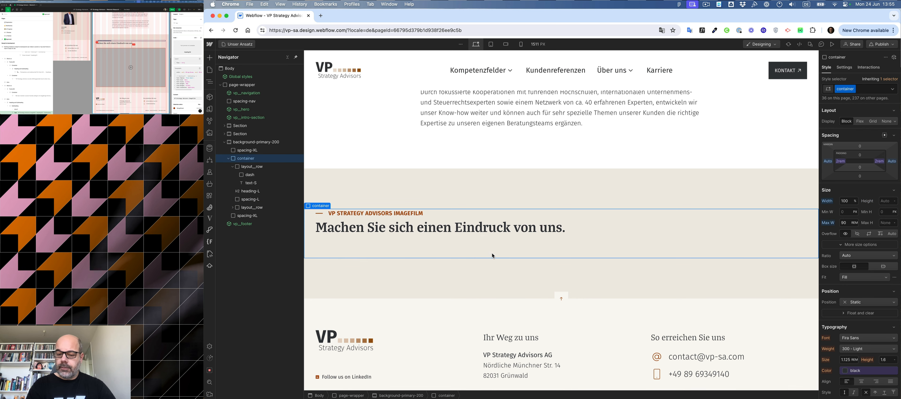
Insert a Video element into the container below the spacing-L div.
{"action": "key", "text": "super+k"}
{"action": "type", "text": "vide"}
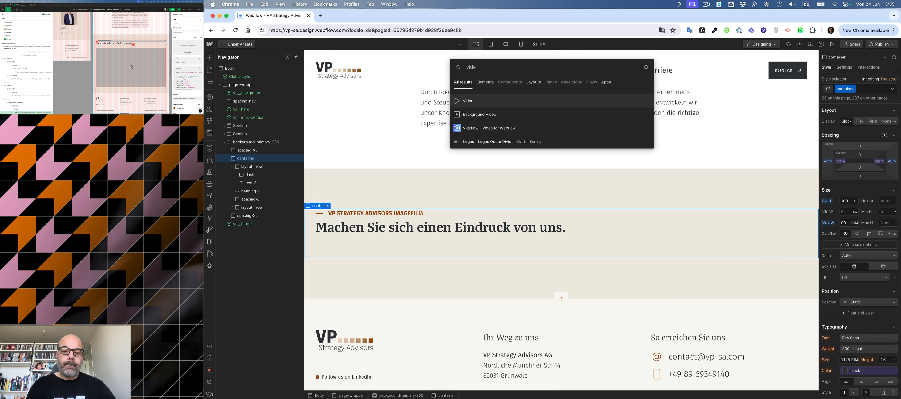
{"action": "key", "text": "Return"}
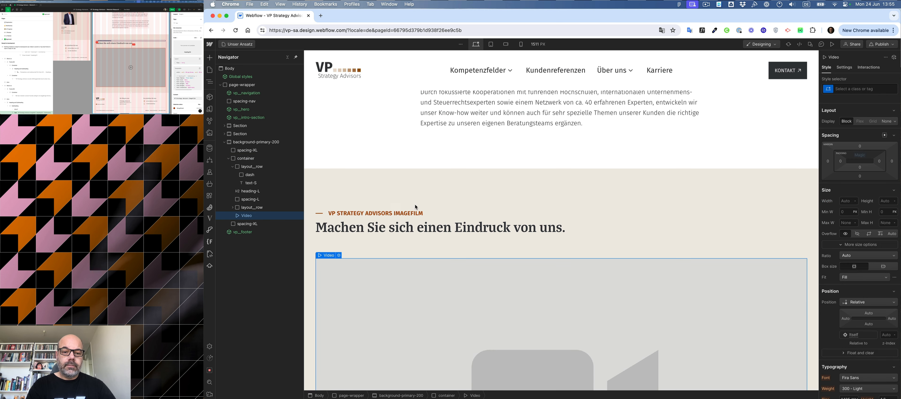
{"action": "scroll", "coordinate": [437, 362], "scroll_direction": "down", "scroll_amount": 5}
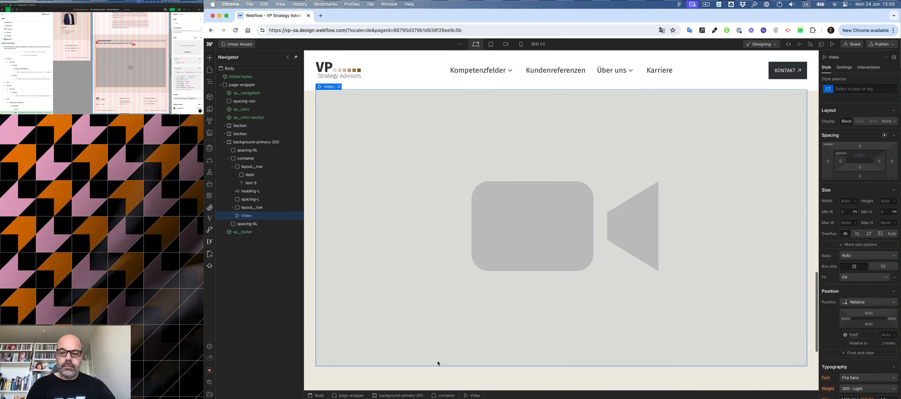
{"action": "scroll", "coordinate": [438, 361], "scroll_direction": "up", "scroll_amount": 5}
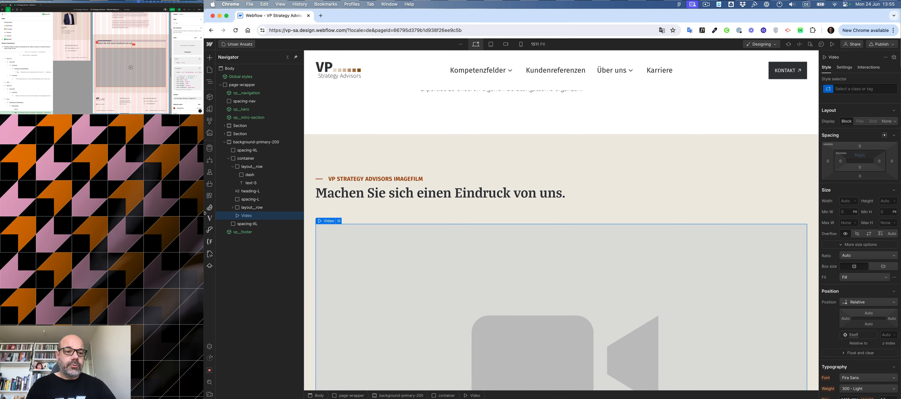
Browse the installed apps list for a video integration.
{"action": "left_click", "coordinate": [209, 196]}
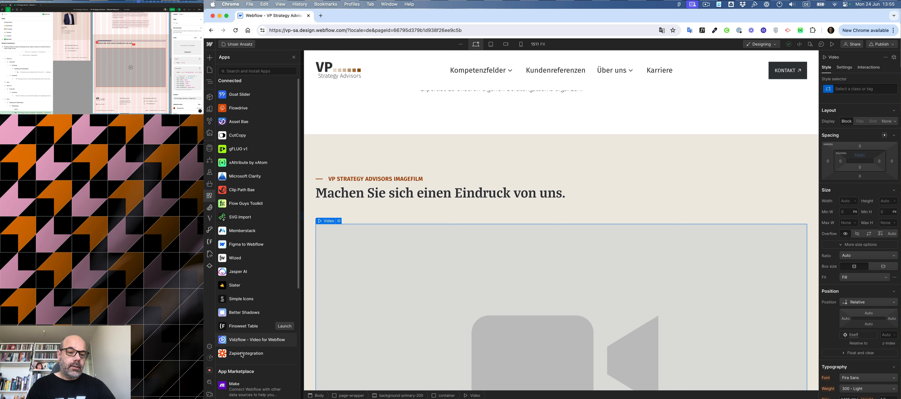
{"action": "mouse_move", "coordinate": [235, 343]}
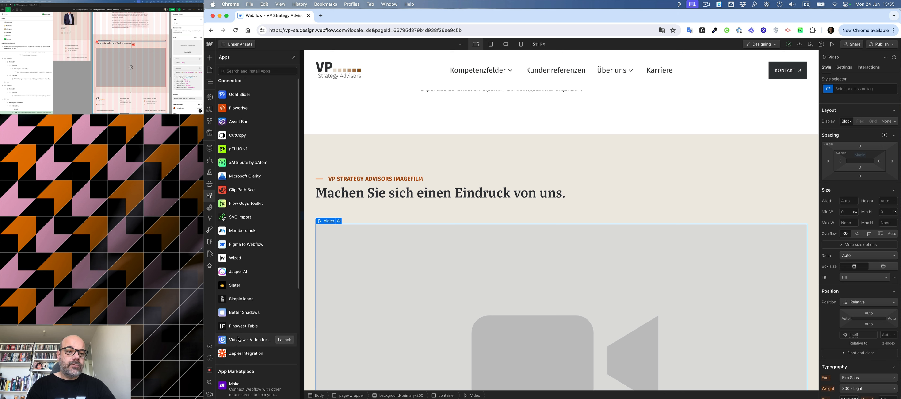
{"action": "mouse_move", "coordinate": [243, 109]}
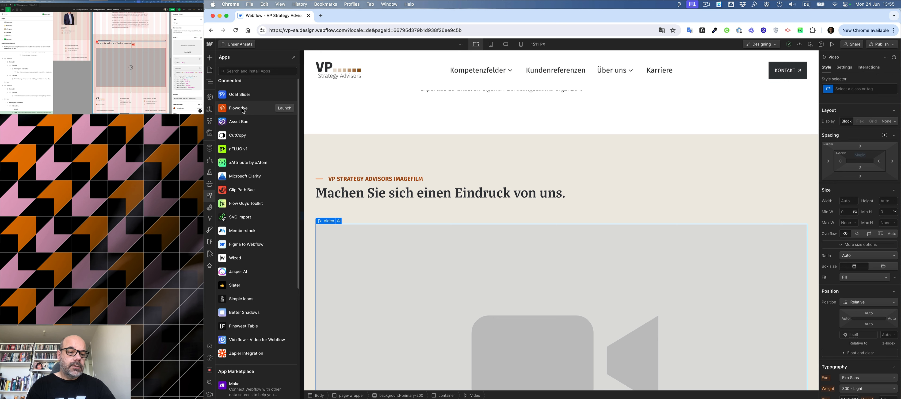
{"action": "left_click", "coordinate": [405, 160]}
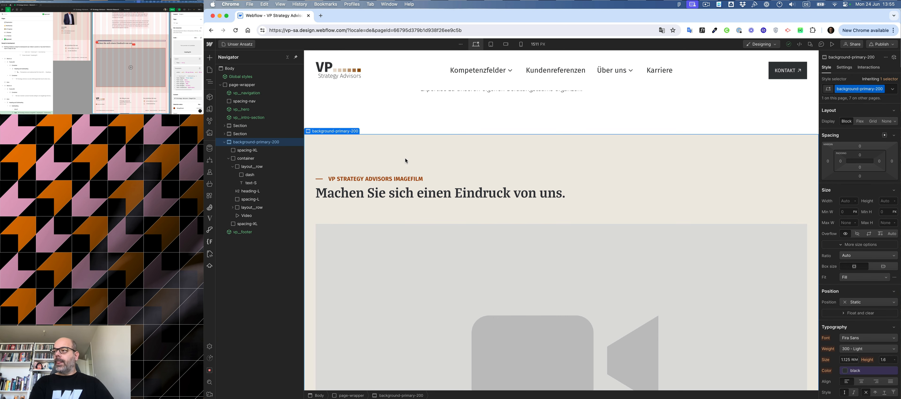
Review the new video section at tablet and mobile breakpoints, then return to desktop view.
{"action": "scroll", "coordinate": [479, 173], "scroll_direction": "down", "scroll_amount": 10}
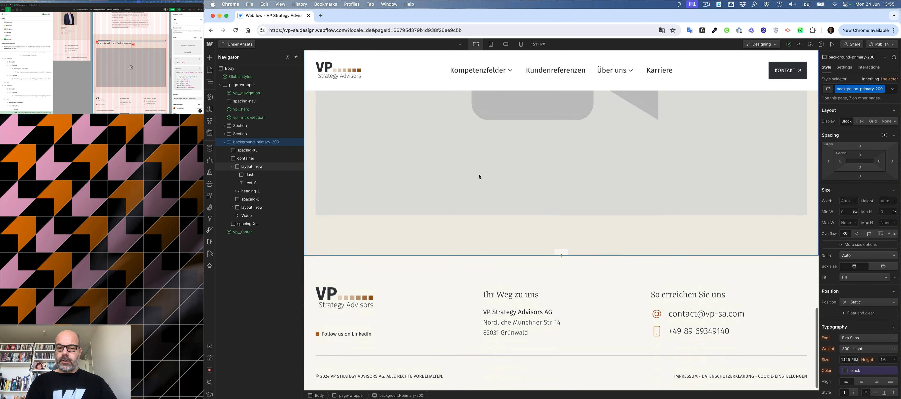
{"action": "scroll", "coordinate": [479, 177], "scroll_direction": "up", "scroll_amount": 8}
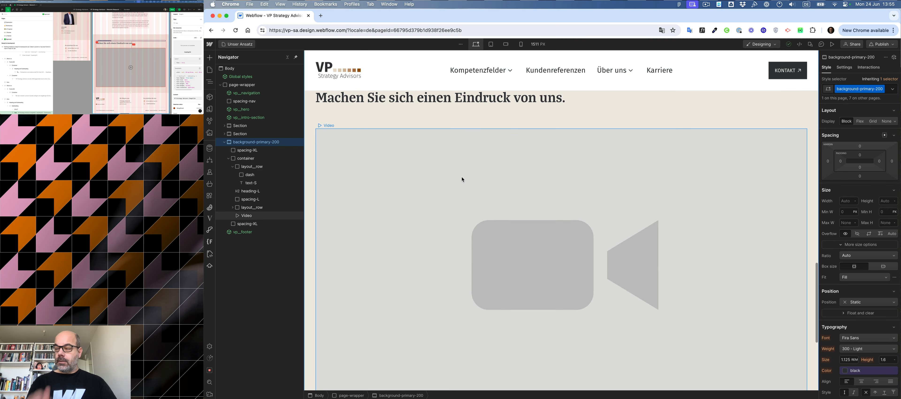
{"action": "left_click", "coordinate": [461, 179]}
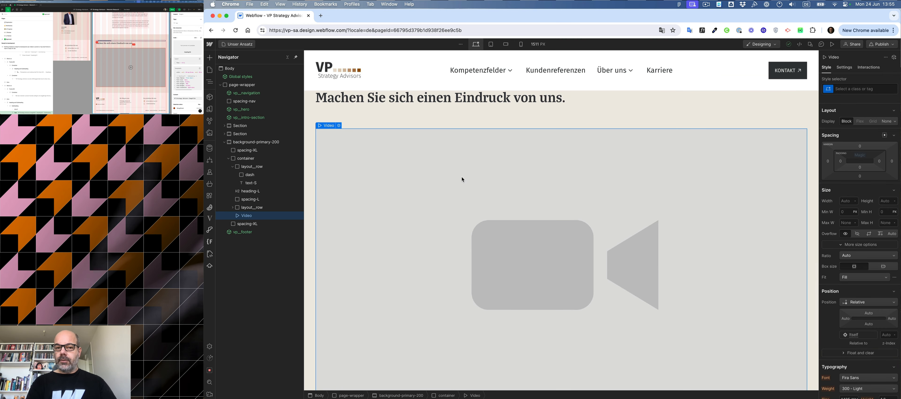
{"action": "scroll", "coordinate": [462, 179], "scroll_direction": "up", "scroll_amount": 3}
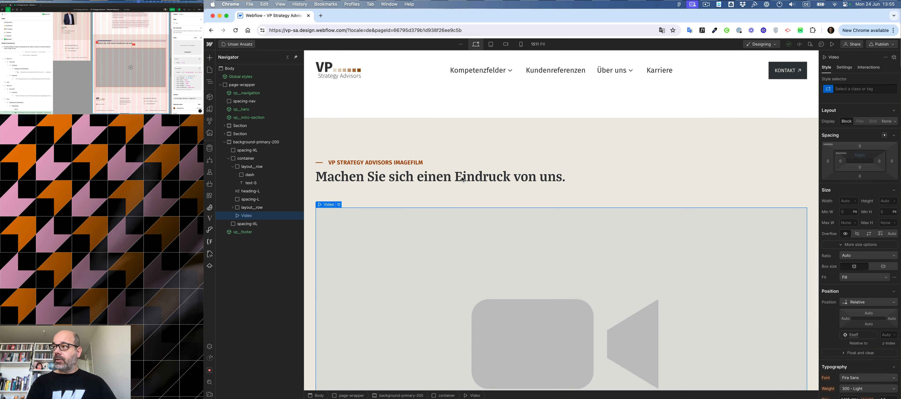
{"action": "scroll", "coordinate": [469, 72], "scroll_direction": "up", "scroll_amount": 10}
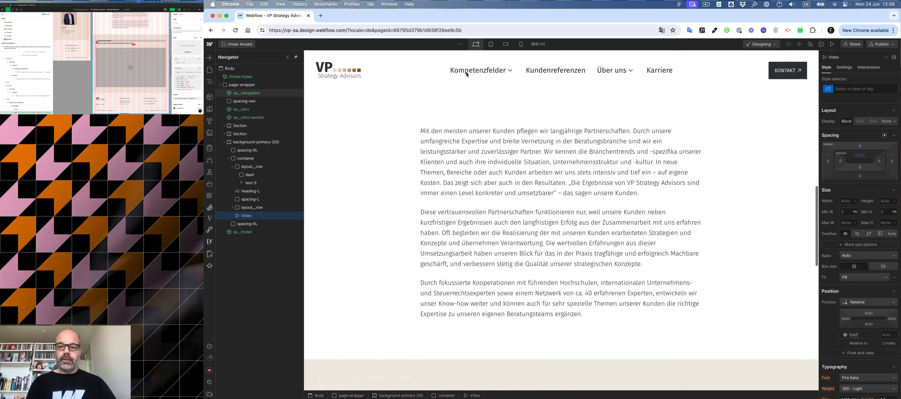
{"action": "left_click", "coordinate": [490, 44]}
{"action": "scroll", "coordinate": [489, 97], "scroll_direction": "up", "scroll_amount": 5}
{"action": "scroll", "coordinate": [489, 97], "scroll_direction": "up", "scroll_amount": 8}
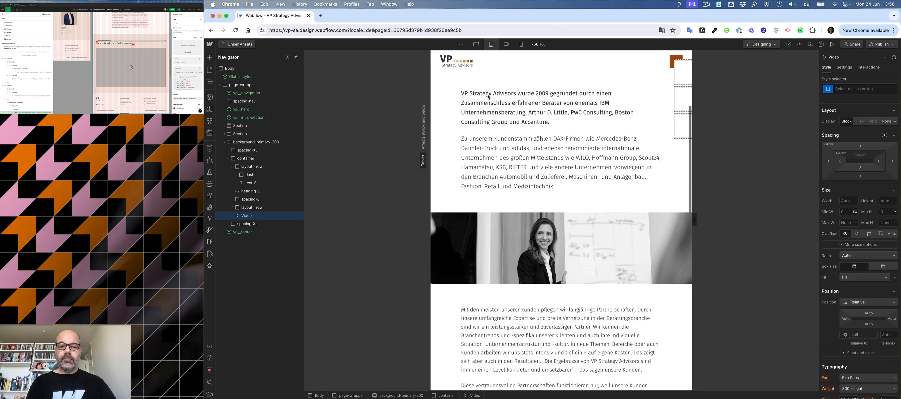
{"action": "scroll", "coordinate": [490, 105], "scroll_direction": "down", "scroll_amount": 7}
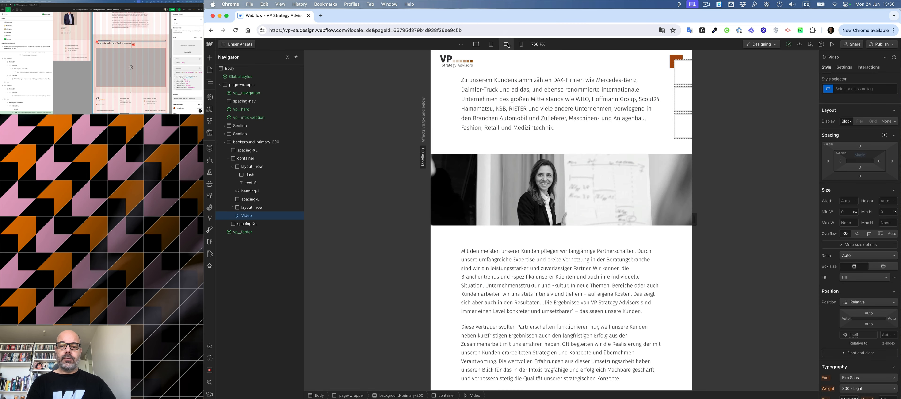
{"action": "left_click", "coordinate": [506, 44]}
{"action": "left_click", "coordinate": [522, 44]}
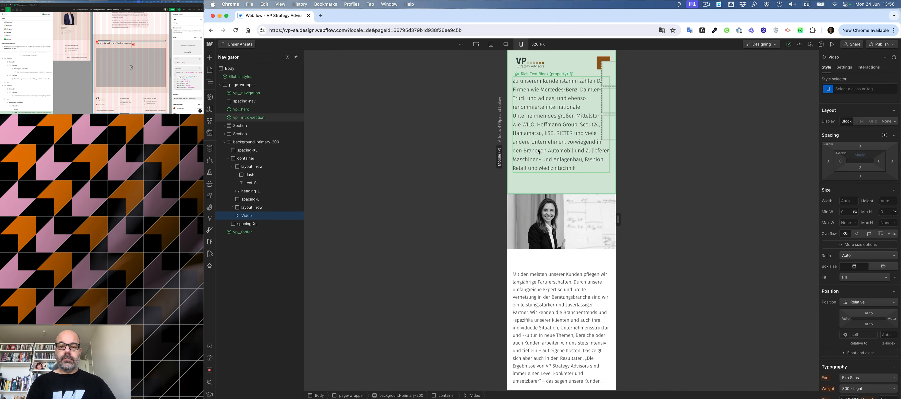
{"action": "scroll", "coordinate": [538, 97], "scroll_direction": "up", "scroll_amount": 3}
{"action": "scroll", "coordinate": [538, 97], "scroll_direction": "down", "scroll_amount": 10}
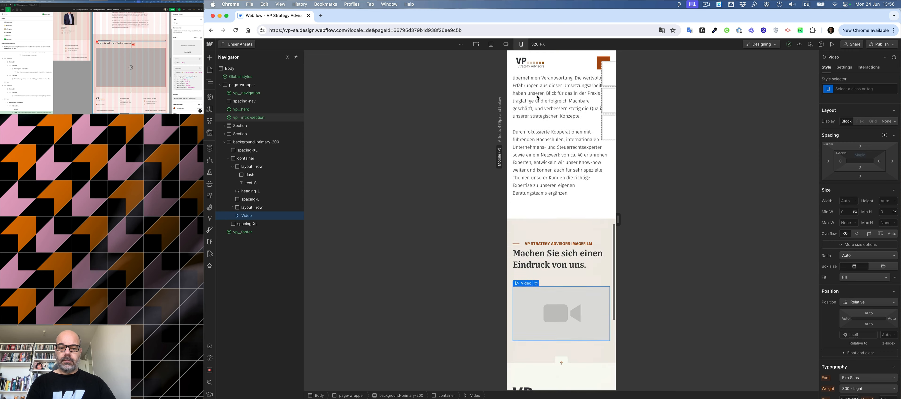
{"action": "scroll", "coordinate": [538, 97], "scroll_direction": "up", "scroll_amount": 9}
{"action": "scroll", "coordinate": [537, 98], "scroll_direction": "up", "scroll_amount": 5}
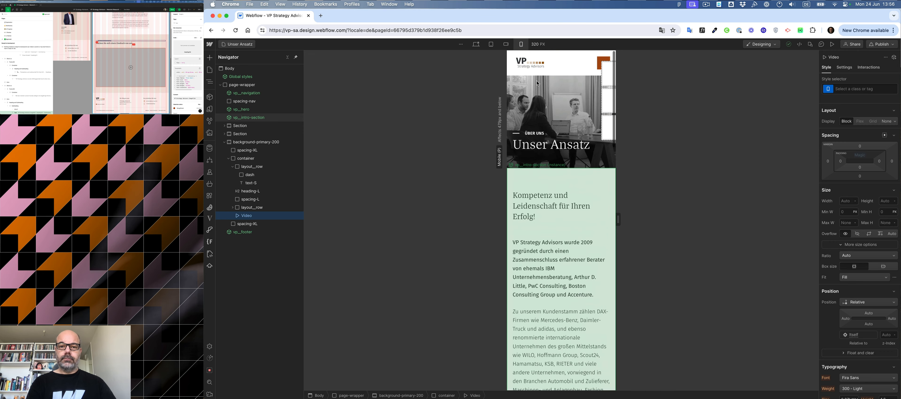
{"action": "left_click", "coordinate": [491, 44]}
{"action": "left_click", "coordinate": [476, 44]}
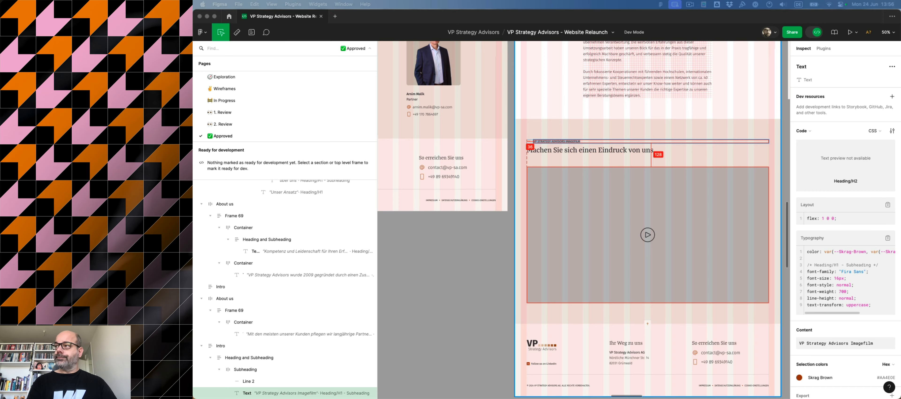
Inspect the Management page frame and its layout in the Figma design.
{"action": "scroll", "coordinate": [573, 148], "scroll_direction": "up", "scroll_amount": 10}
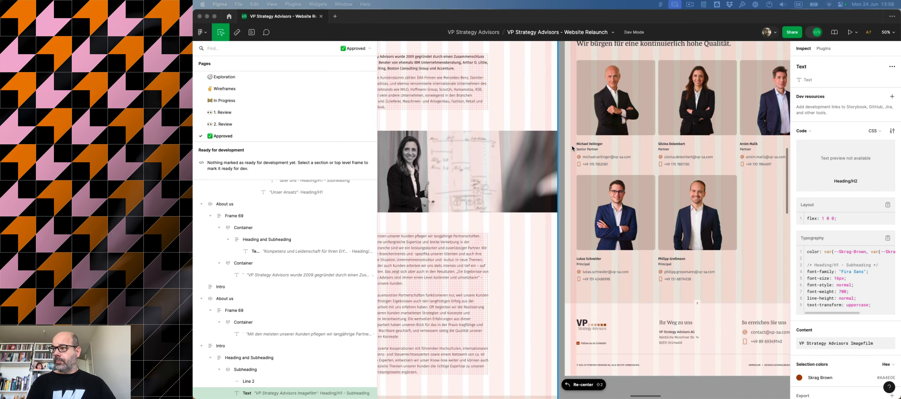
{"action": "scroll", "coordinate": [573, 149], "scroll_direction": "up", "scroll_amount": 5}
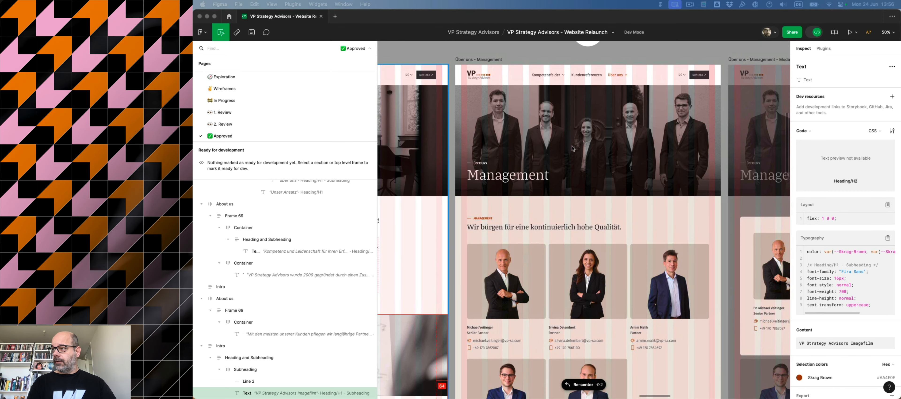
{"action": "scroll", "coordinate": [573, 148], "scroll_direction": "down", "scroll_amount": 1}
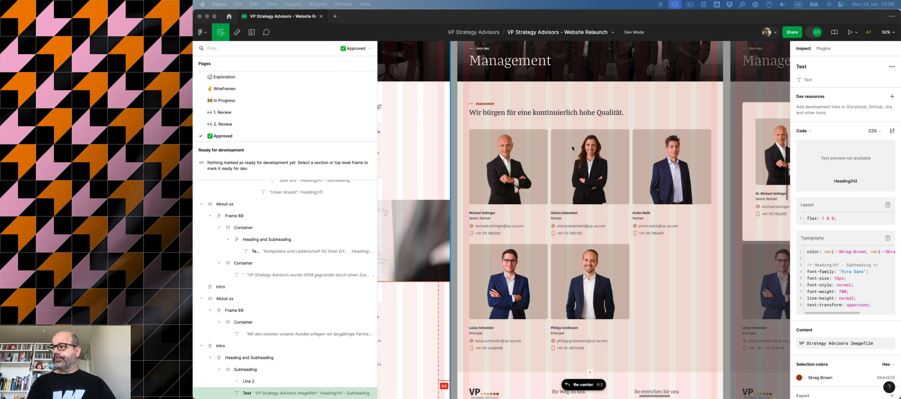
{"action": "left_click", "coordinate": [584, 92]}
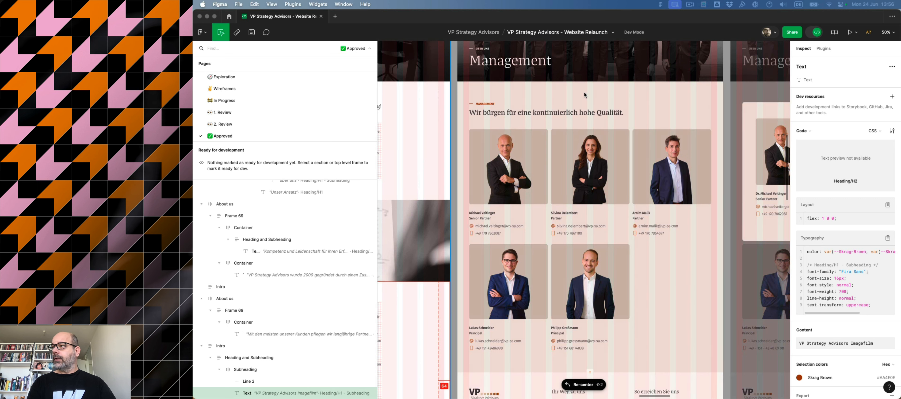
{"action": "left_click", "coordinate": [569, 99]}
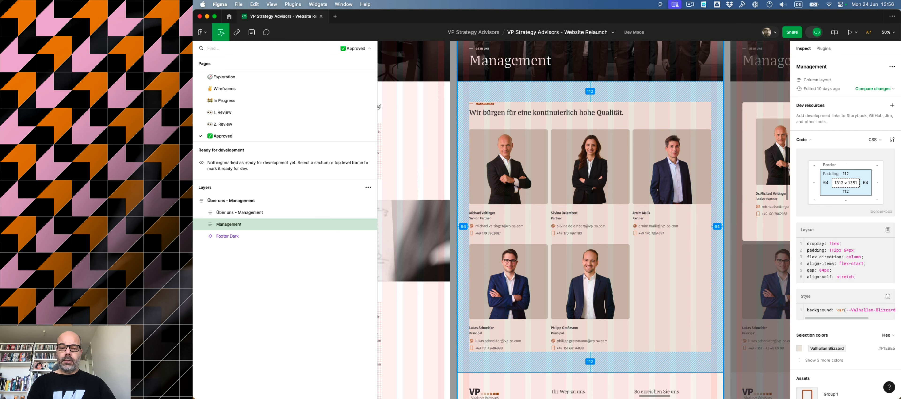
Return to Webflow and copy the background-primary-200 section.
{"action": "key", "text": "super+Tab"}
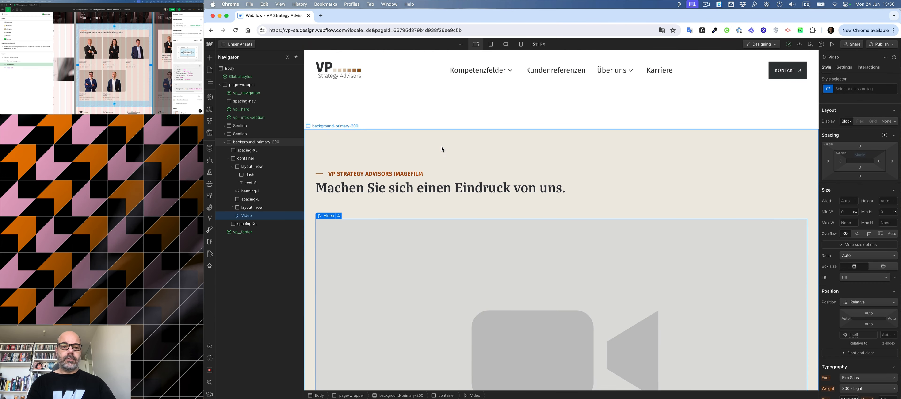
{"action": "key", "text": "super+c"}
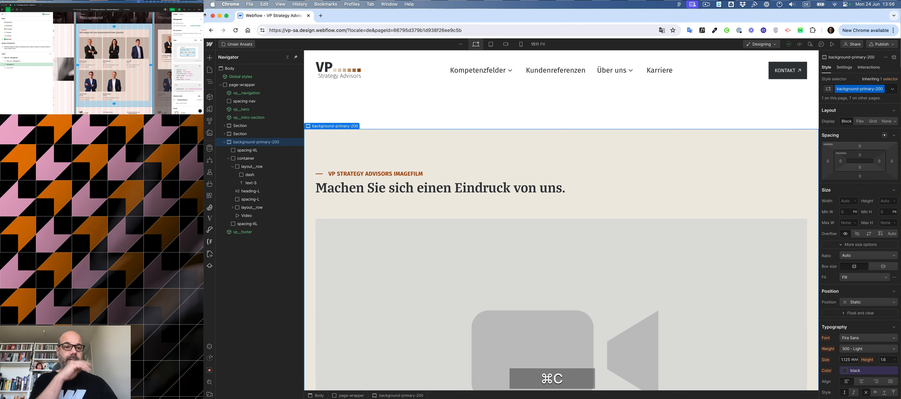
Start creating a new static page based on the Starter template.
{"action": "left_click", "coordinate": [209, 70]}
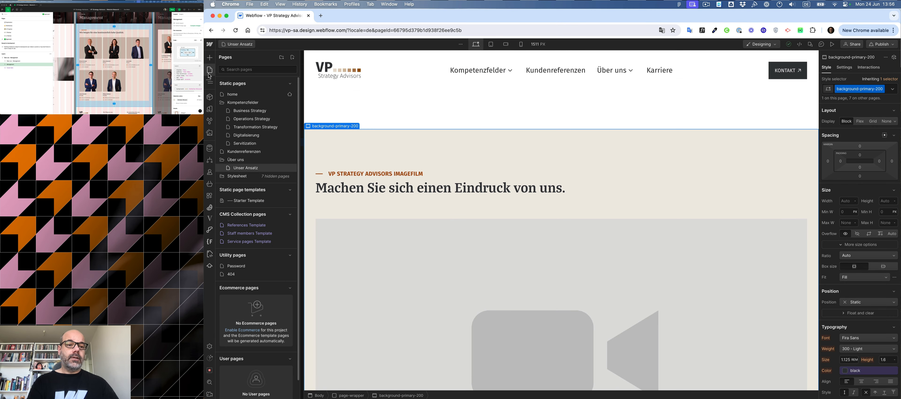
{"action": "left_click", "coordinate": [293, 57]}
{"action": "left_click", "coordinate": [307, 69]}
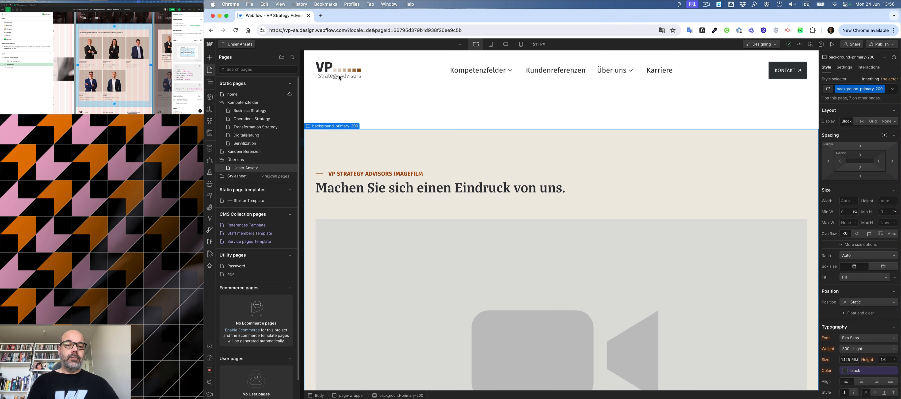
{"action": "left_click", "coordinate": [366, 94]}
{"action": "left_click", "coordinate": [363, 111]}
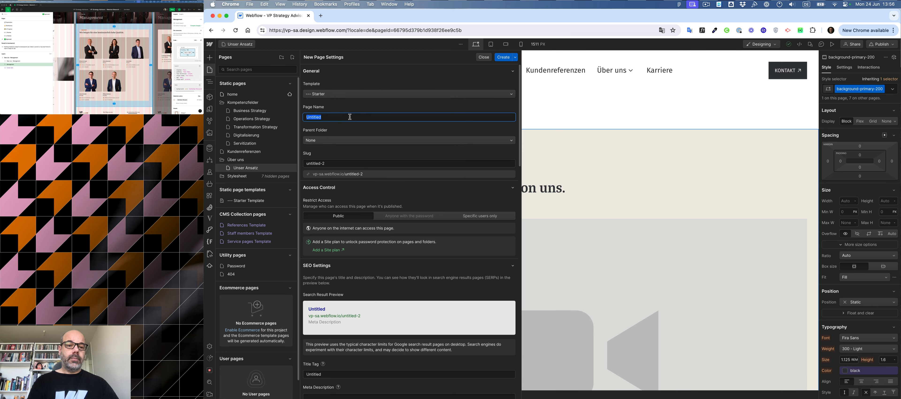
Name the new page Management, place it in the Über uns folder, and create it.
{"action": "type", "text": "Mana"}
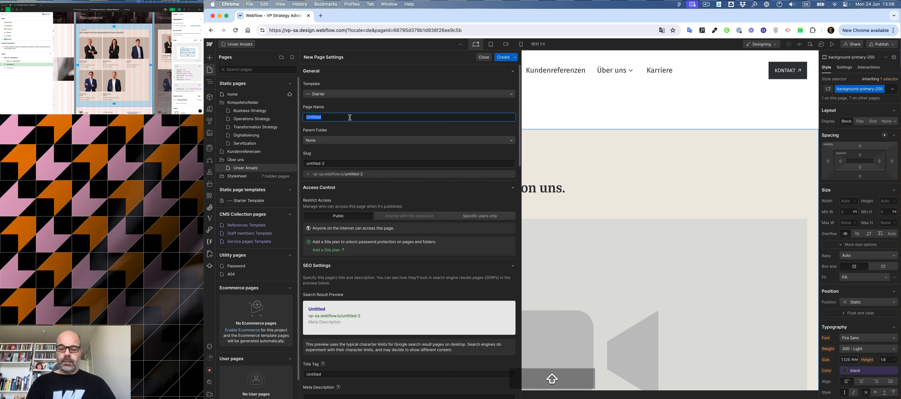
{"action": "type", "text": "gement"}
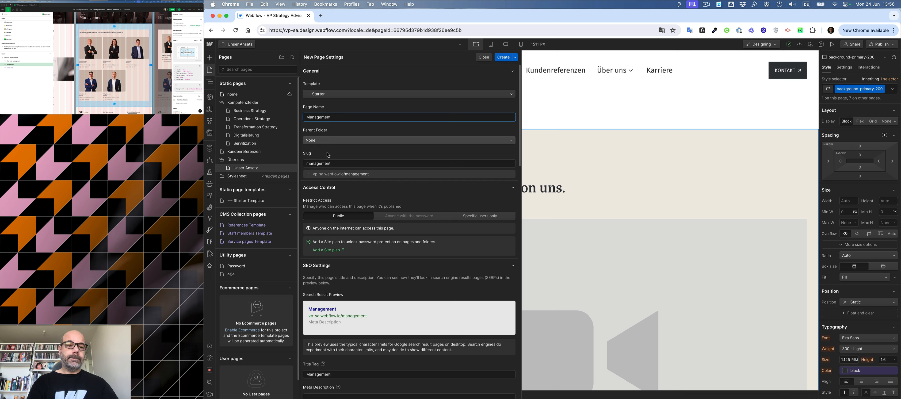
{"action": "left_click", "coordinate": [329, 141]}
{"action": "left_click", "coordinate": [331, 166]}
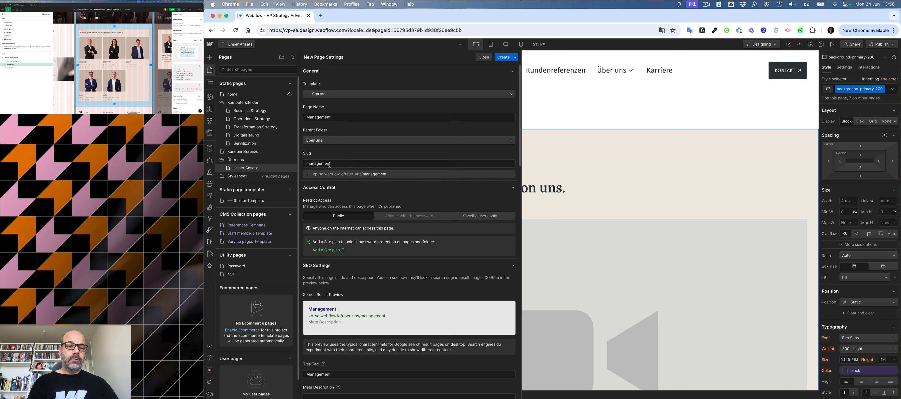
{"action": "scroll", "coordinate": [402, 172], "scroll_direction": "down", "scroll_amount": 5}
{"action": "scroll", "coordinate": [403, 174], "scroll_direction": "up", "scroll_amount": 5}
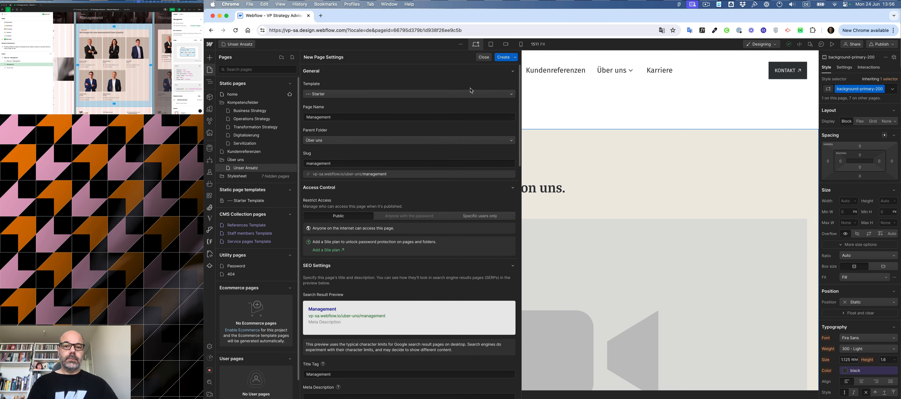
{"action": "left_click", "coordinate": [502, 58]}
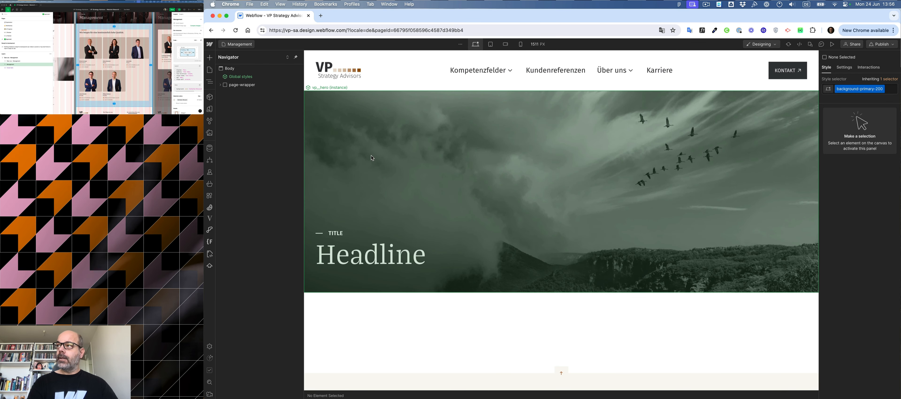
Set the hero component's heading on the Management page to Management, copied from the Figma design.
{"action": "left_click", "coordinate": [371, 156]}
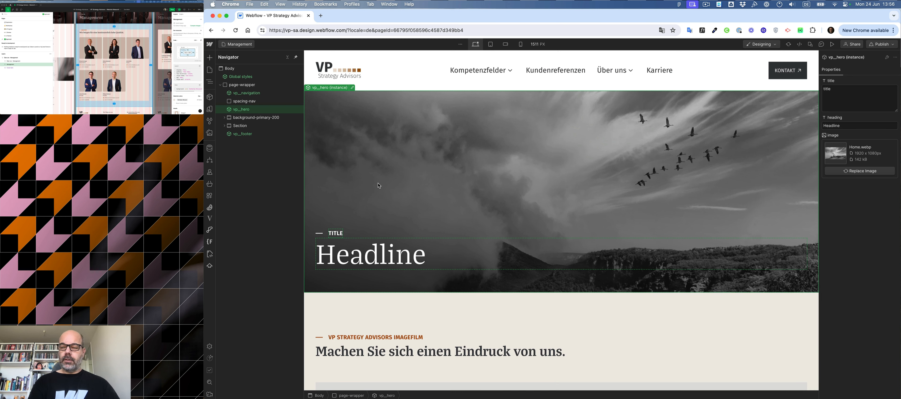
{"action": "scroll", "coordinate": [112, 63], "scroll_direction": "up", "scroll_amount": 5}
{"action": "scroll", "coordinate": [72, 43], "scroll_direction": "down", "scroll_amount": 2}
{"action": "left_click", "coordinate": [74, 46]}
{"action": "key", "text": "super+c"}
{"action": "left_click", "coordinate": [670, 211]}
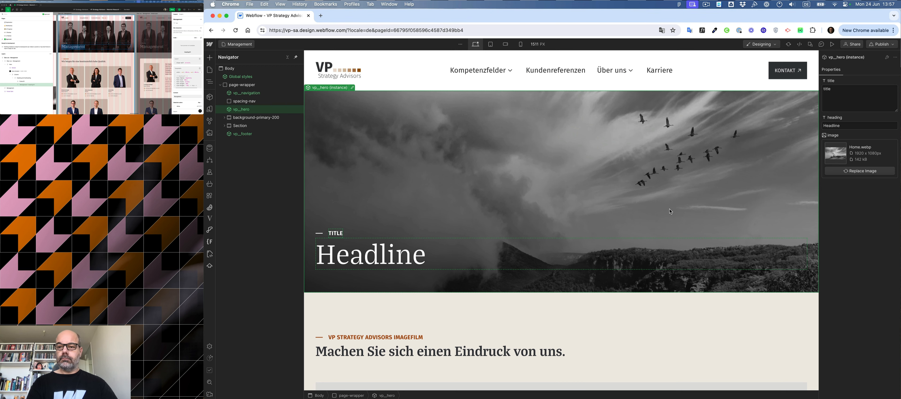
{"action": "left_click", "coordinate": [849, 125]}
{"action": "key", "text": "super+v"}
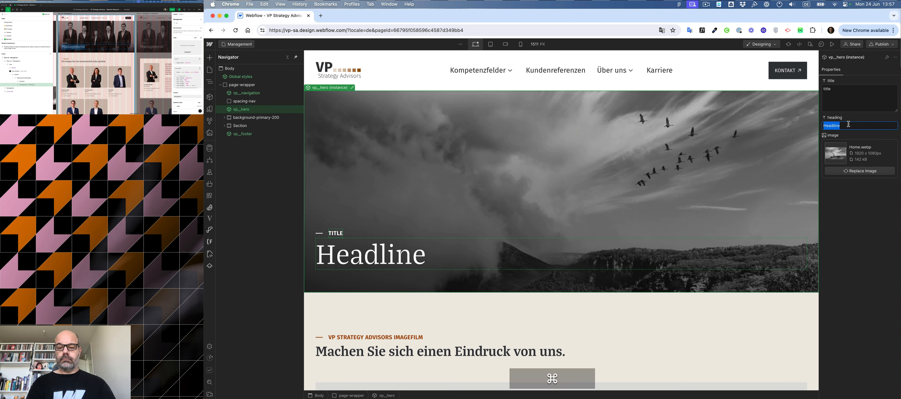
Set the hero's title property to über uns, copied from the Figma design.
{"action": "left_click", "coordinate": [66, 43]}
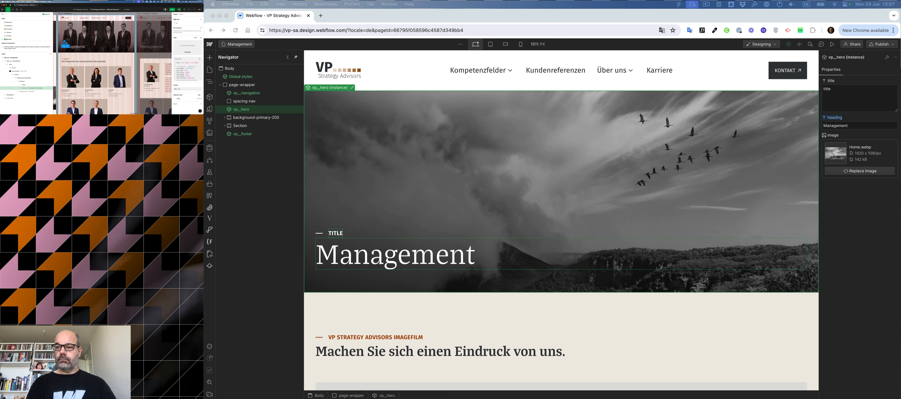
{"action": "key", "text": "super+c"}
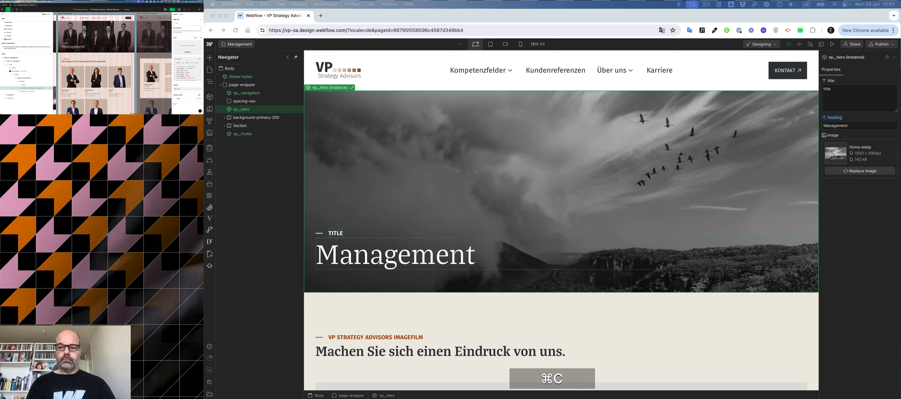
{"action": "left_click", "coordinate": [849, 92]}
{"action": "key", "text": "super+v"}
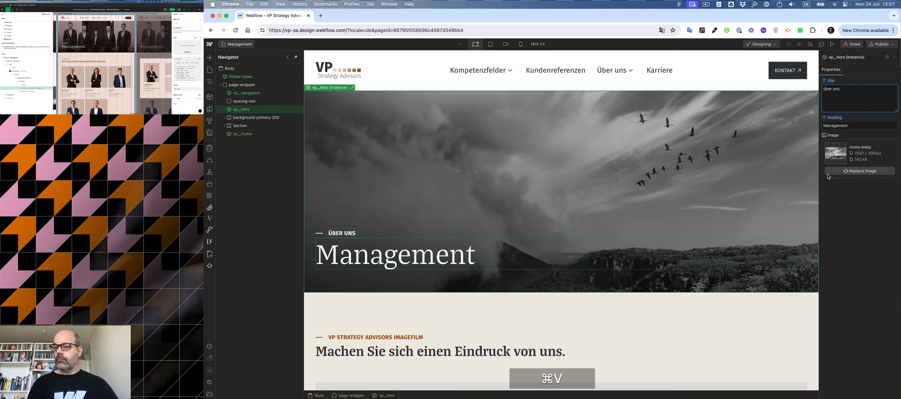
Replace the hero's background image with management_hero.webp from the assets.
{"action": "left_click", "coordinate": [864, 172]}
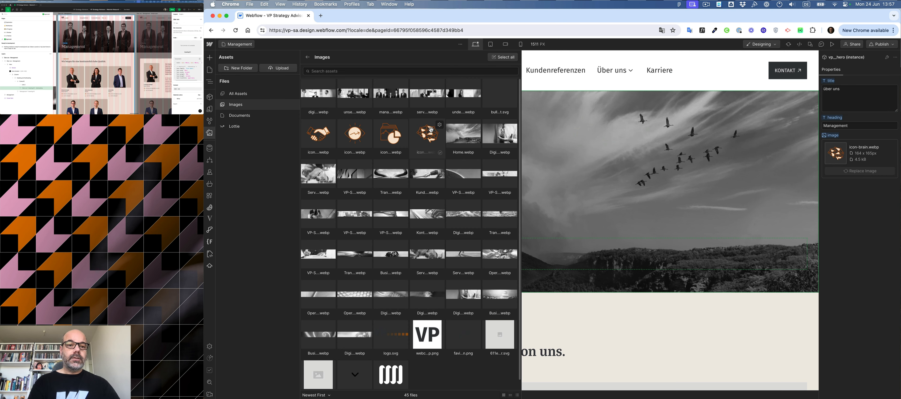
{"action": "left_click", "coordinate": [431, 130]}
{"action": "left_click", "coordinate": [387, 95]}
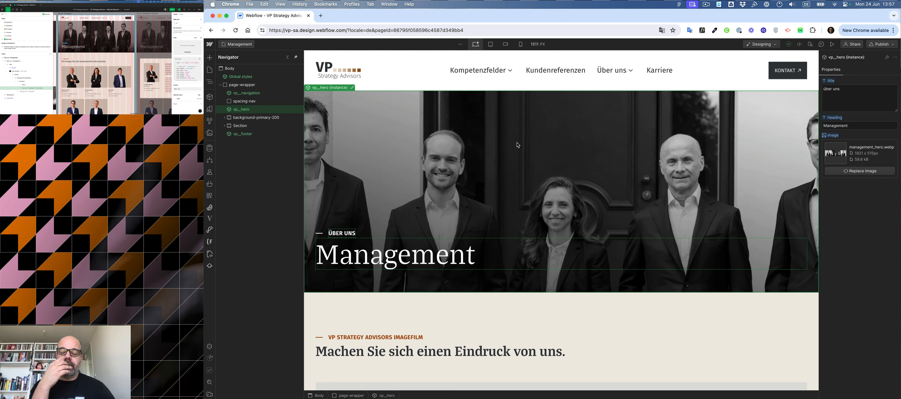
Change the section's small label text to Management, copied from the Figma design's subheading.
{"action": "key", "text": "super+Tab"}
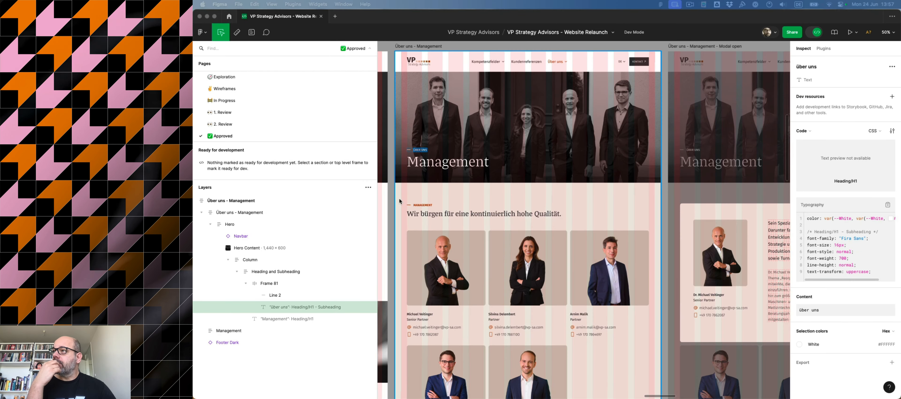
{"action": "left_click", "coordinate": [461, 98]}
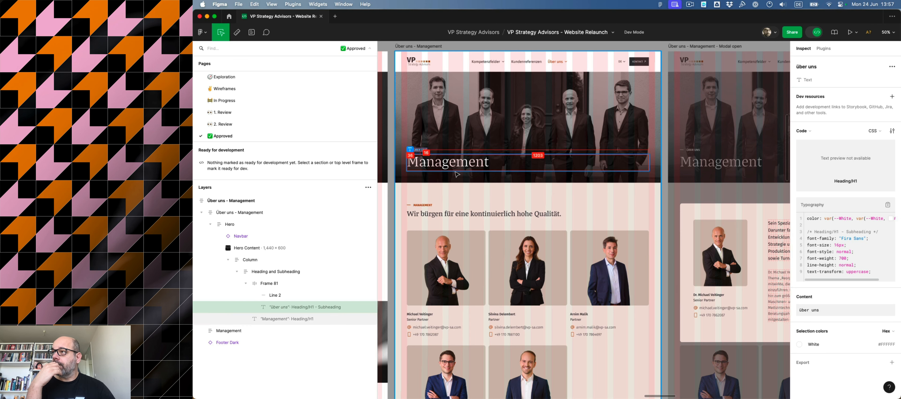
{"action": "scroll", "coordinate": [455, 158], "scroll_direction": "left", "scroll_amount": 5}
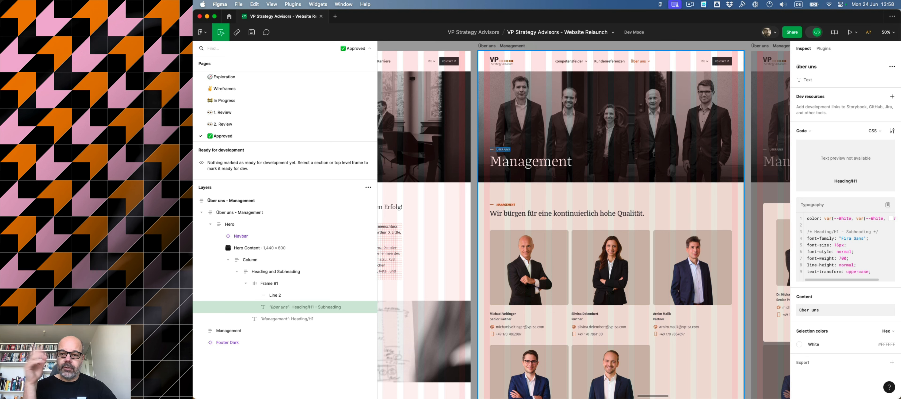
{"action": "scroll", "coordinate": [431, 154], "scroll_direction": "down", "scroll_amount": 3}
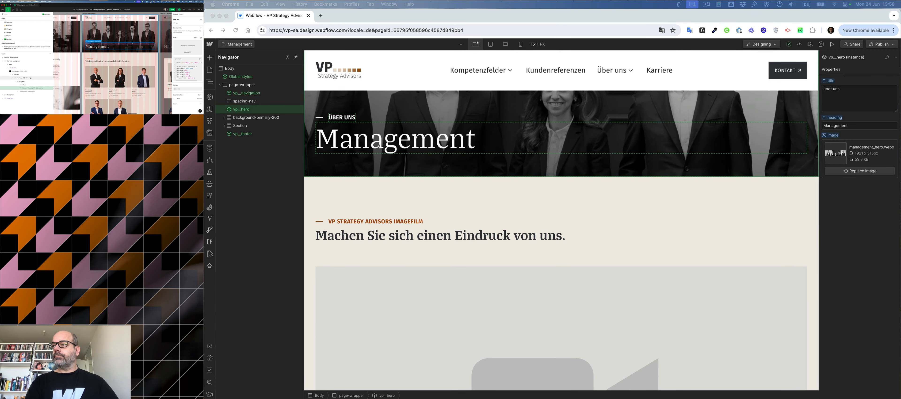
{"action": "left_click", "coordinate": [92, 59]}
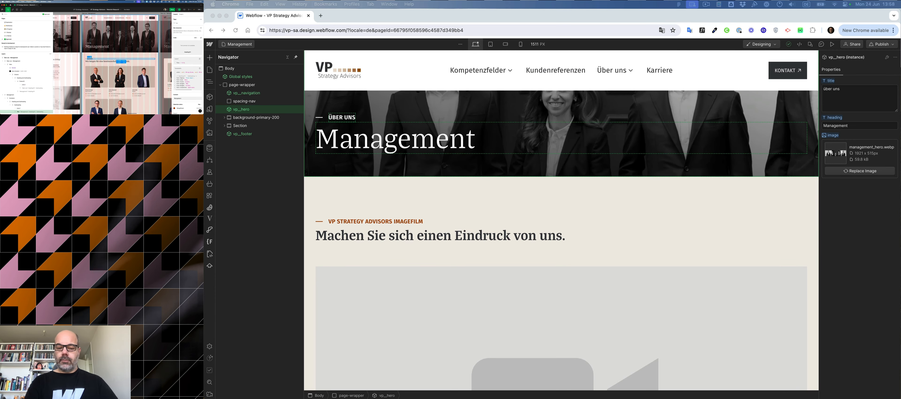
{"action": "key", "text": "super+c"}
{"action": "left_click", "coordinate": [375, 223]}
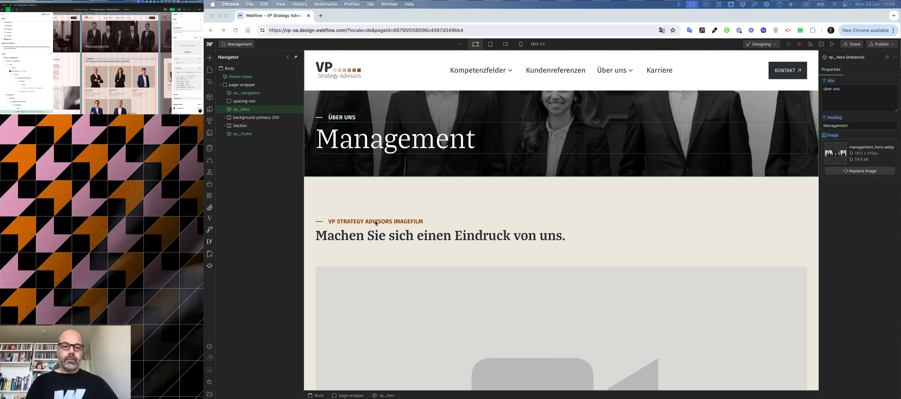
{"action": "left_click", "coordinate": [377, 223]}
{"action": "double_click", "coordinate": [377, 223]}
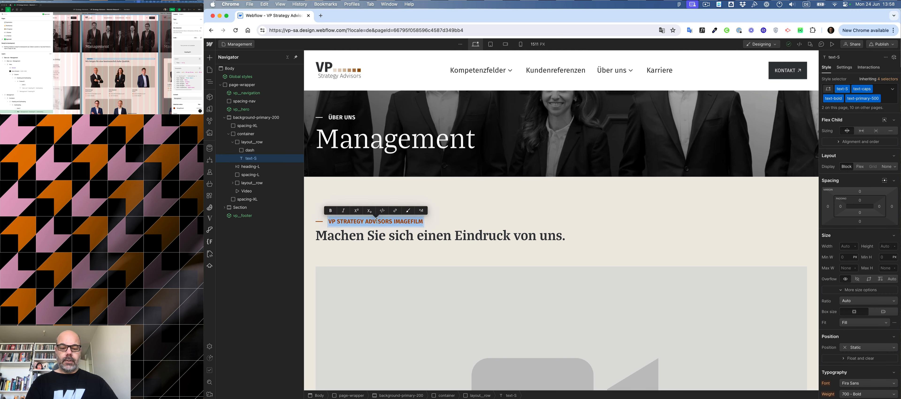
{"action": "key", "text": "super+v"}
Replace the section heading with "Wir bürgen für eine kontinuierlich hohe Qualität." copied from Figma.
{"action": "left_click", "coordinate": [107, 61]}
{"action": "key", "text": "super+c"}
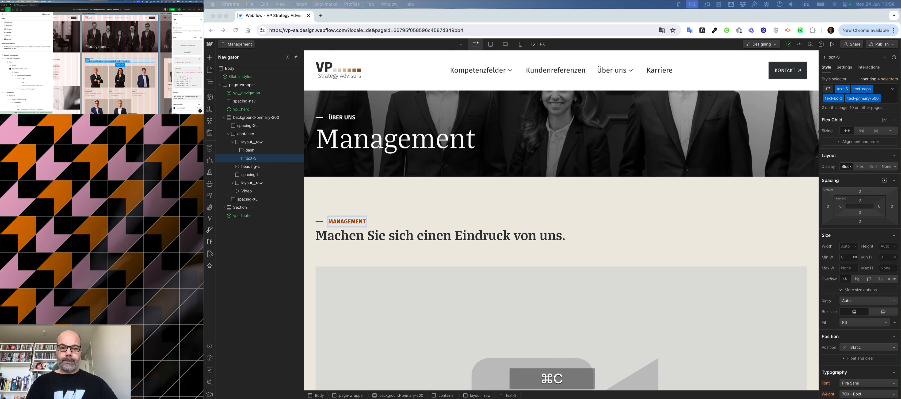
{"action": "left_click", "coordinate": [540, 235]}
{"action": "left_click", "coordinate": [531, 237]}
{"action": "double_click", "coordinate": [530, 237]}
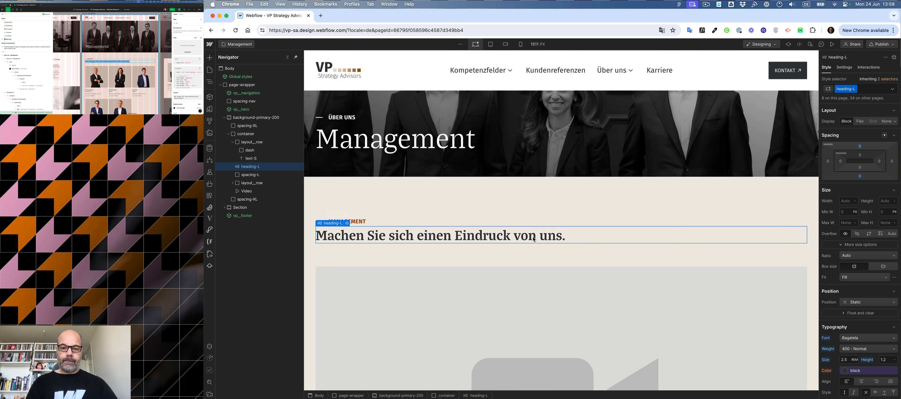
{"action": "triple_click", "coordinate": [530, 237]}
{"action": "key", "text": "super+v"}
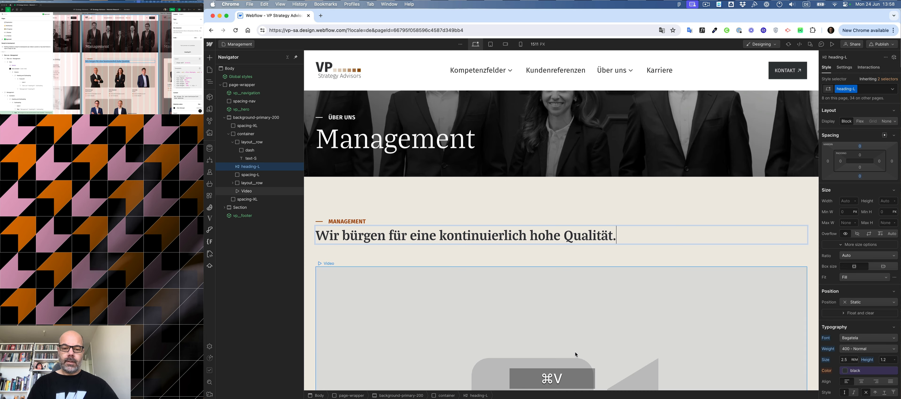
{"action": "scroll", "coordinate": [577, 355], "scroll_direction": "down", "scroll_amount": 4}
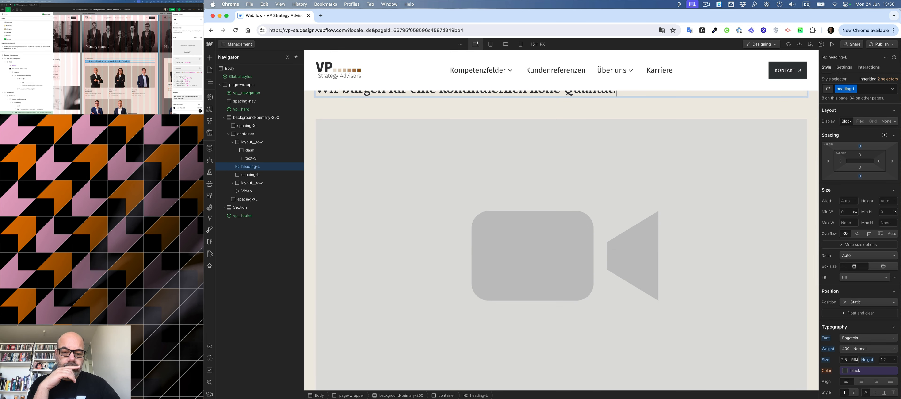
{"action": "right_click", "coordinate": [483, 398]}
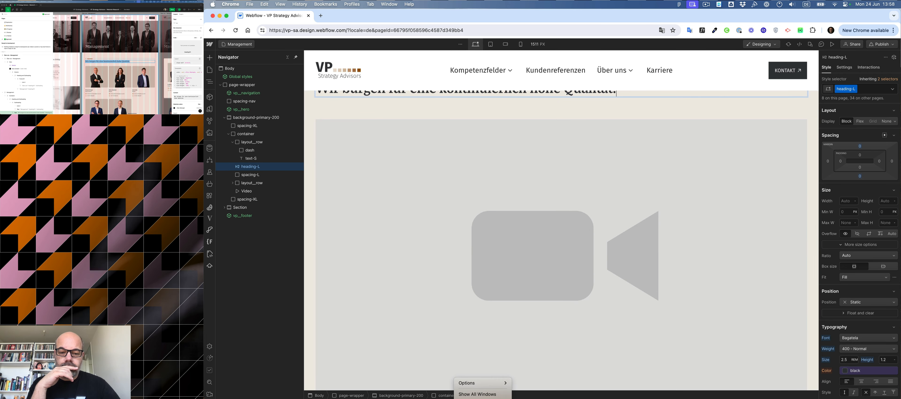
{"action": "left_click", "coordinate": [479, 398]}
{"action": "left_click", "coordinate": [472, 283]}
Delete the video placeholder from the section.
{"action": "scroll", "coordinate": [448, 187], "scroll_direction": "up", "scroll_amount": 2}
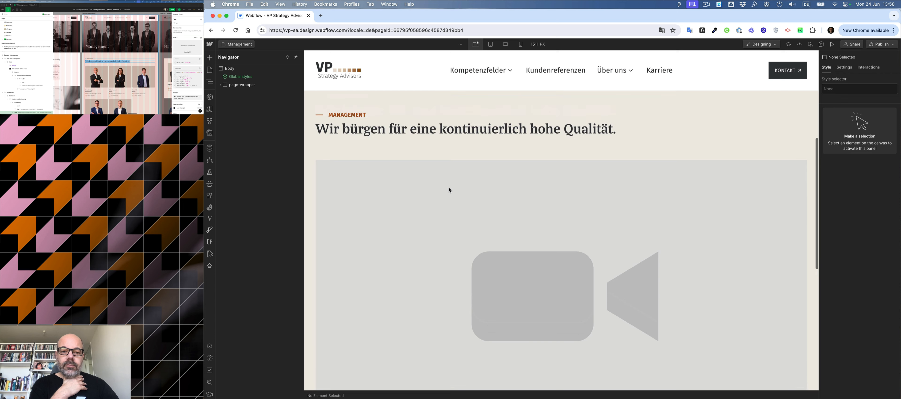
{"action": "left_click", "coordinate": [445, 208]}
{"action": "key", "text": "Delete"}
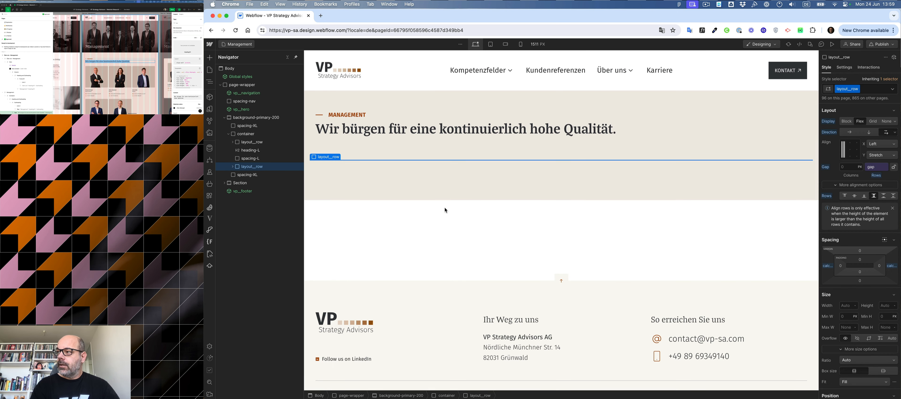
Add a Collection List below the spacing-L element inside the section's container.
{"action": "scroll", "coordinate": [76, 84], "scroll_direction": "down", "scroll_amount": 3}
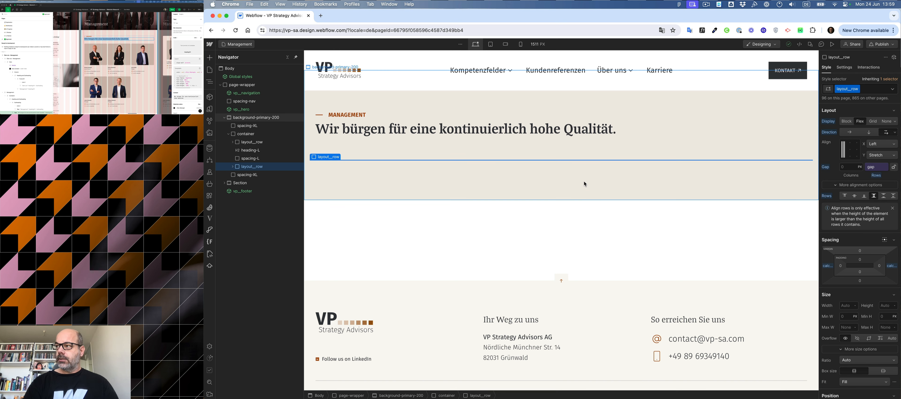
{"action": "left_click", "coordinate": [246, 161]}
{"action": "key", "text": "super+k"}
{"action": "type", "text": "col"}
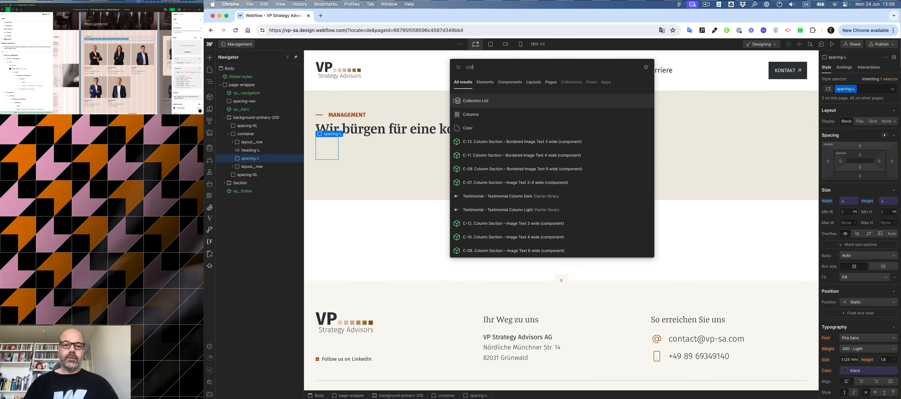
{"action": "key", "text": "Return"}
{"action": "left_click_drag", "start_coordinate": [248, 170], "coordinate": [237, 171]}
{"action": "left_click", "coordinate": [370, 156]}
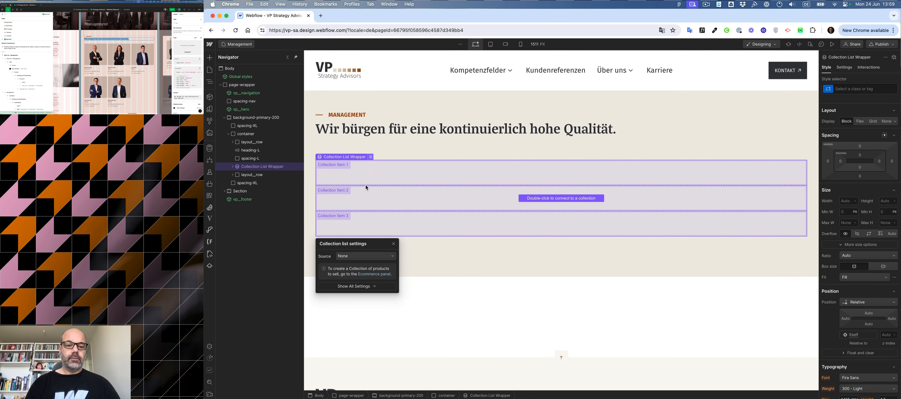
Connect the collection list to Staff members and sort it by Listing order, smallest to largest.
{"action": "left_click", "coordinate": [344, 256]}
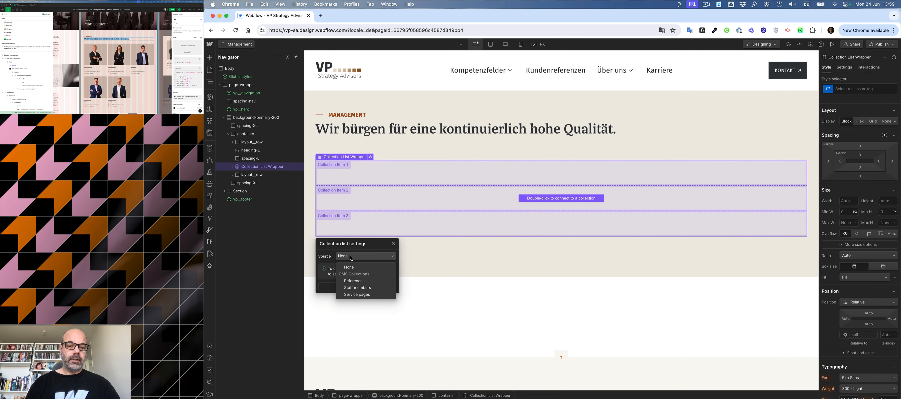
{"action": "left_click", "coordinate": [357, 287]}
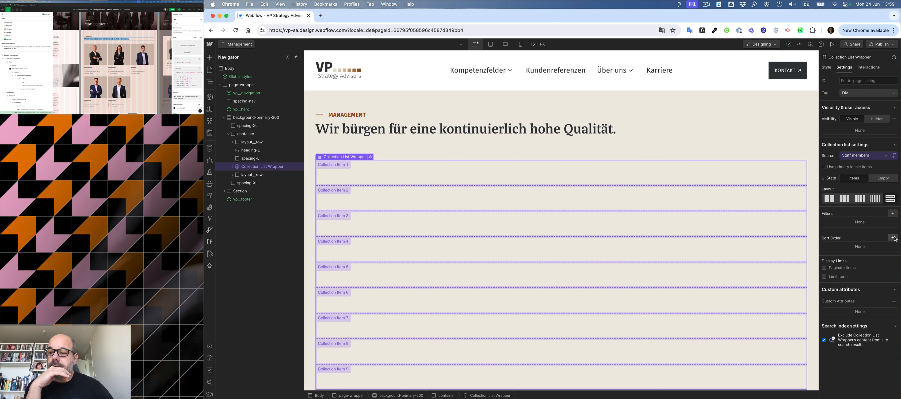
{"action": "left_click", "coordinate": [893, 238]}
{"action": "left_click", "coordinate": [865, 261]}
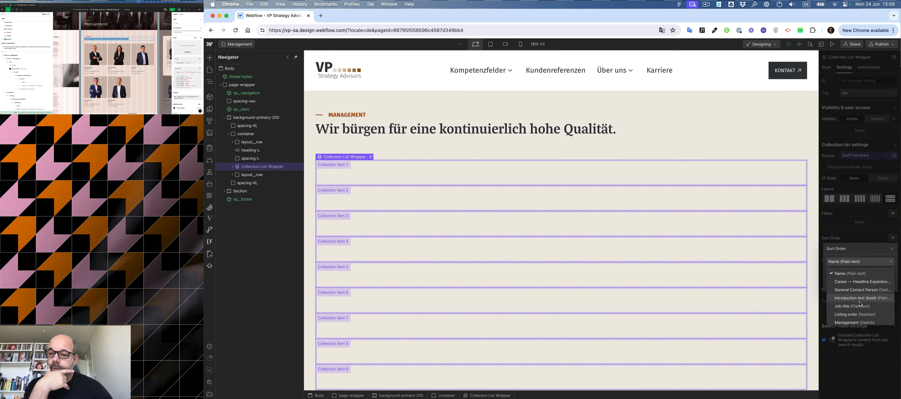
{"action": "left_click", "coordinate": [857, 308]}
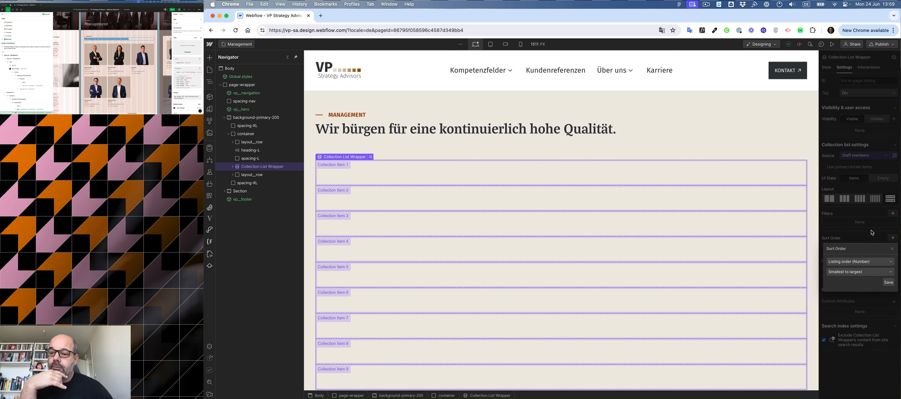
{"action": "left_click", "coordinate": [889, 282]}
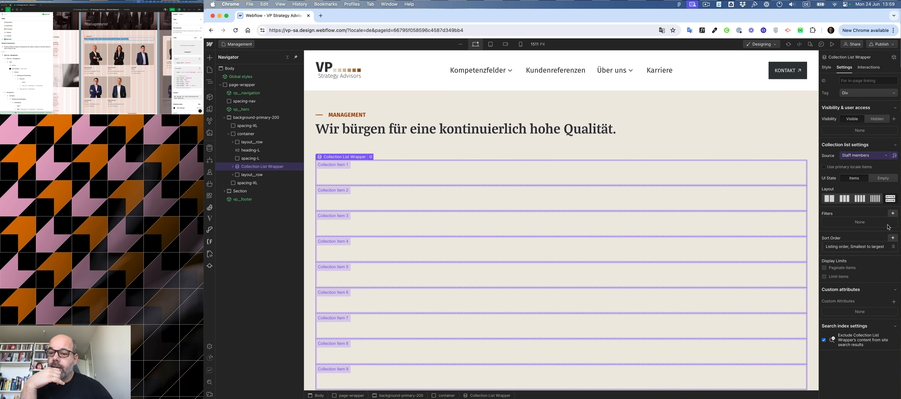
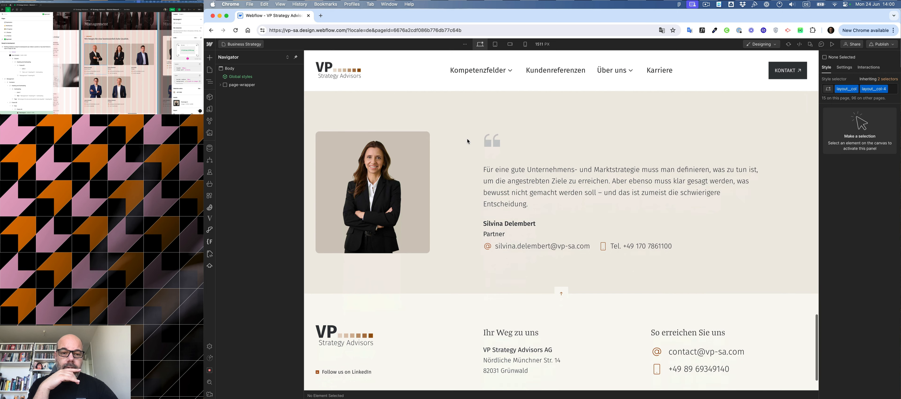
Open the References Template page and copy the contact person's card column.
{"action": "left_click", "coordinate": [241, 44]}
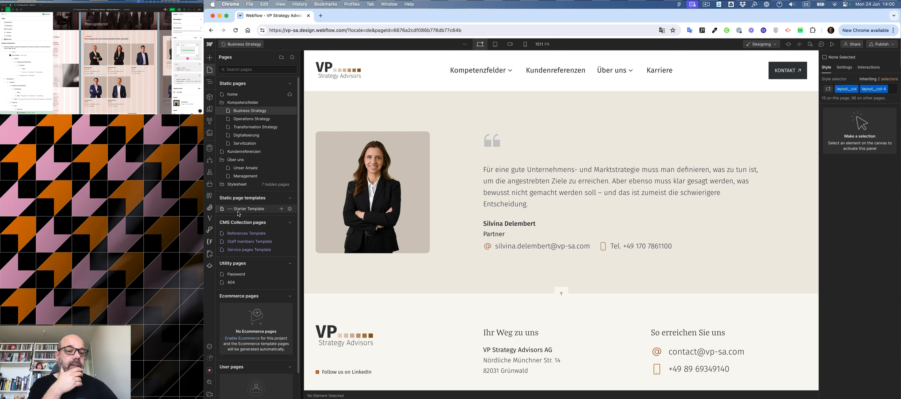
{"action": "left_click", "coordinate": [240, 234]}
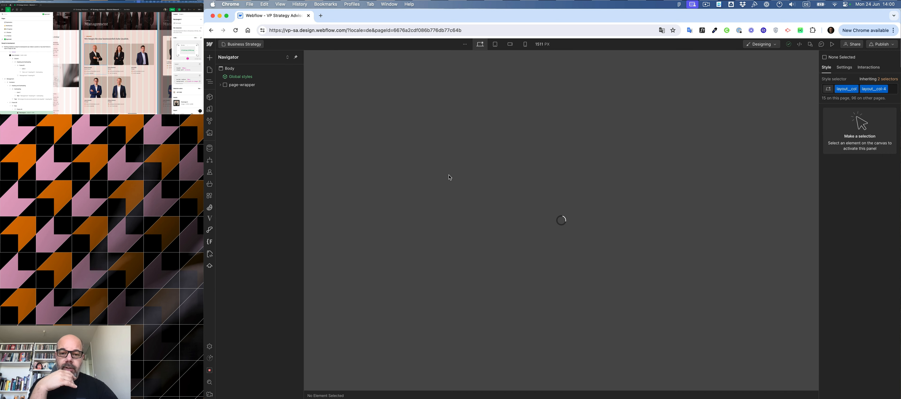
{"action": "scroll", "coordinate": [450, 175], "scroll_direction": "down", "scroll_amount": 8}
{"action": "scroll", "coordinate": [450, 172], "scroll_direction": "down", "scroll_amount": 15}
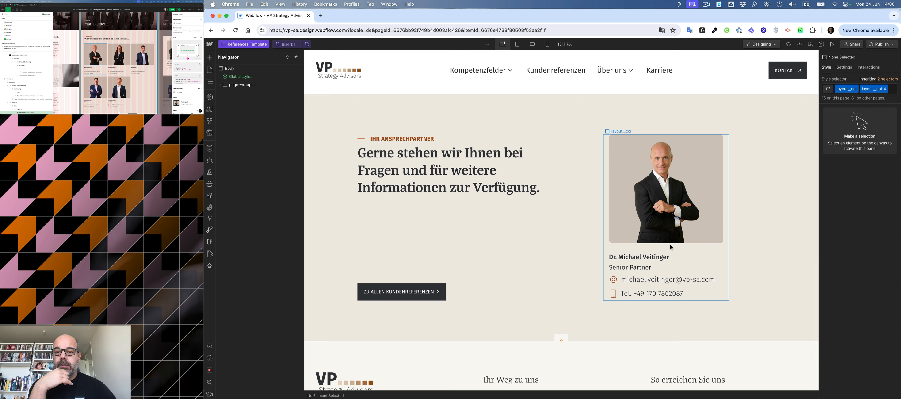
{"action": "left_click", "coordinate": [671, 247]}
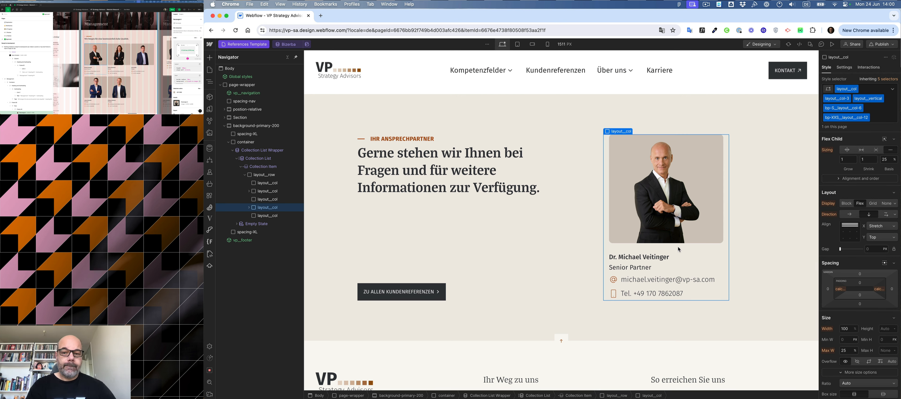
{"action": "key", "text": "super"}
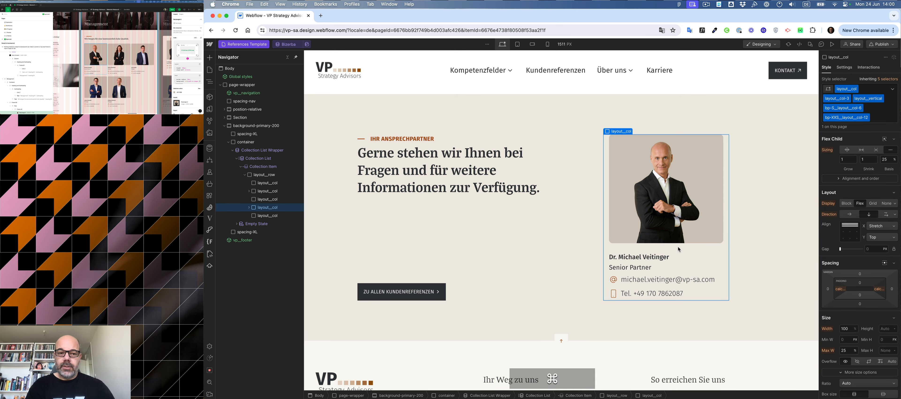
{"action": "key", "text": "super+c"}
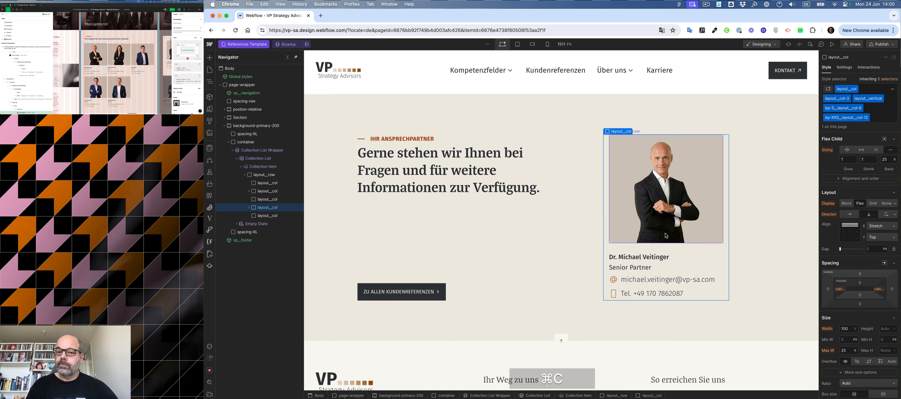
Open the Management page and delete the empty section below the management section.
{"action": "left_click", "coordinate": [242, 44]}
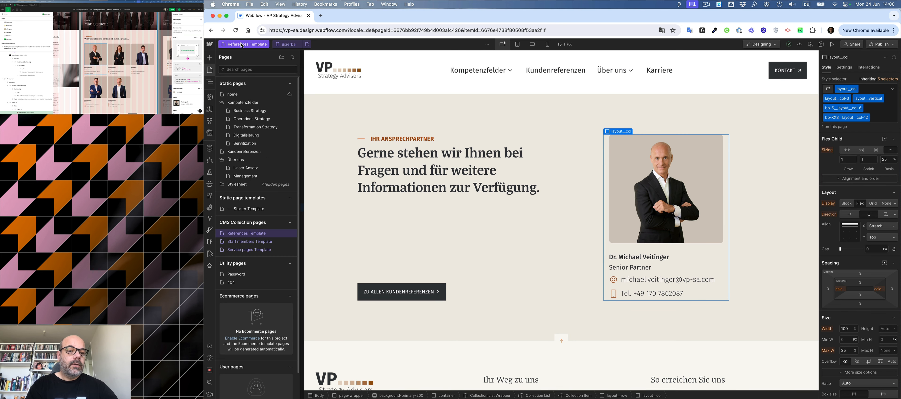
{"action": "left_click", "coordinate": [245, 176]}
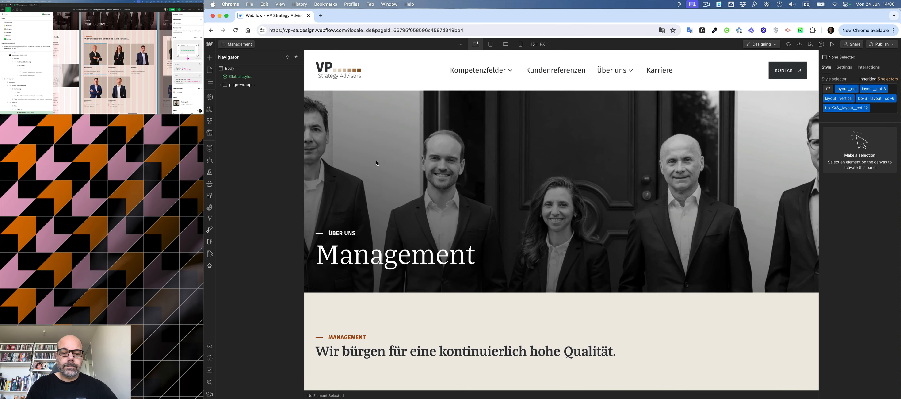
{"action": "scroll", "coordinate": [376, 163], "scroll_direction": "down", "scroll_amount": 10}
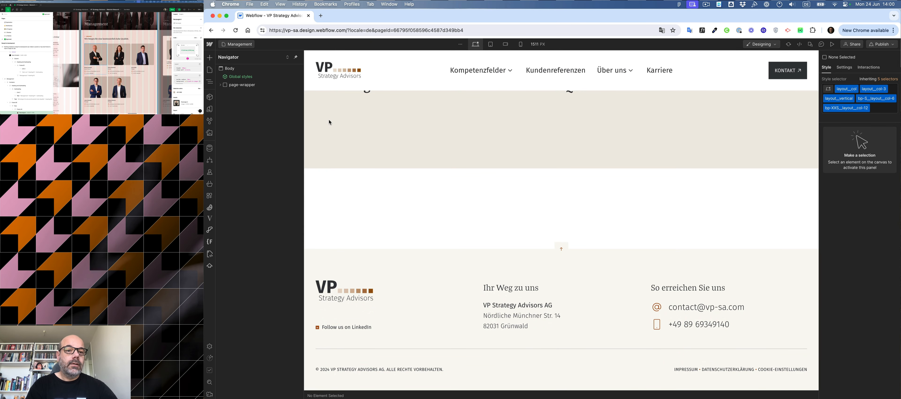
{"action": "scroll", "coordinate": [371, 133], "scroll_direction": "up", "scroll_amount": 5}
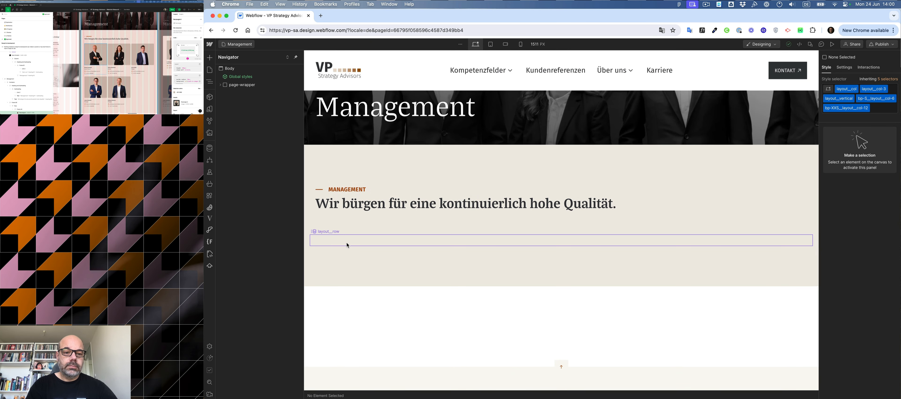
{"action": "left_click", "coordinate": [346, 243]}
{"action": "left_click", "coordinate": [403, 313]}
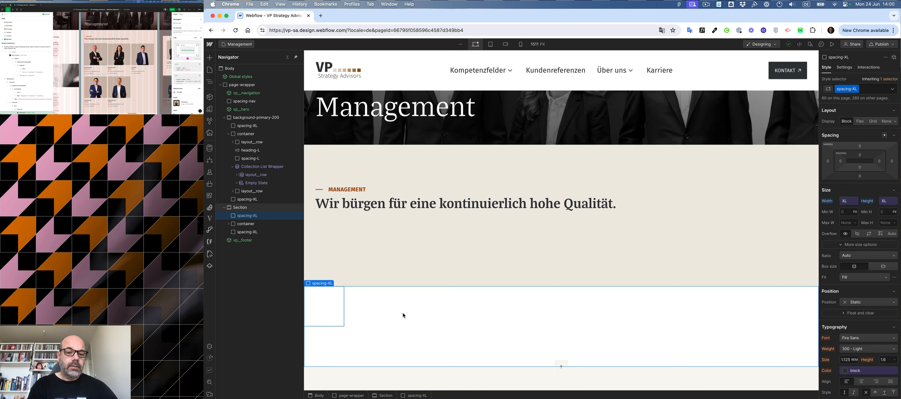
{"action": "key", "text": "XF86AudioLowerVolume"}
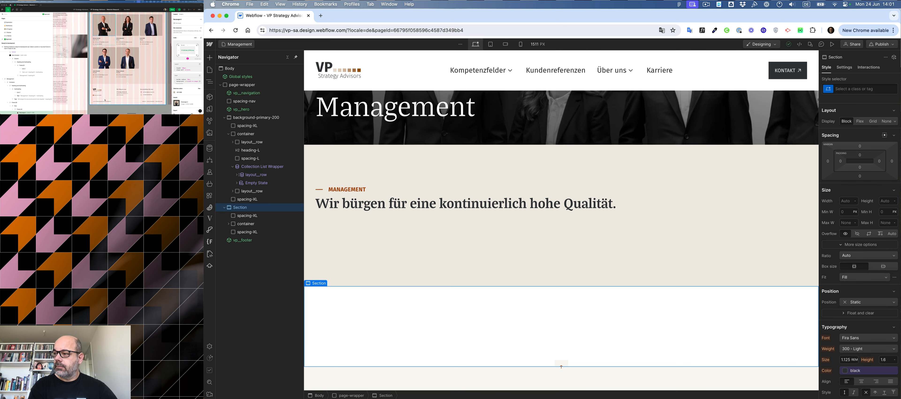
{"action": "key", "text": "Delete"}
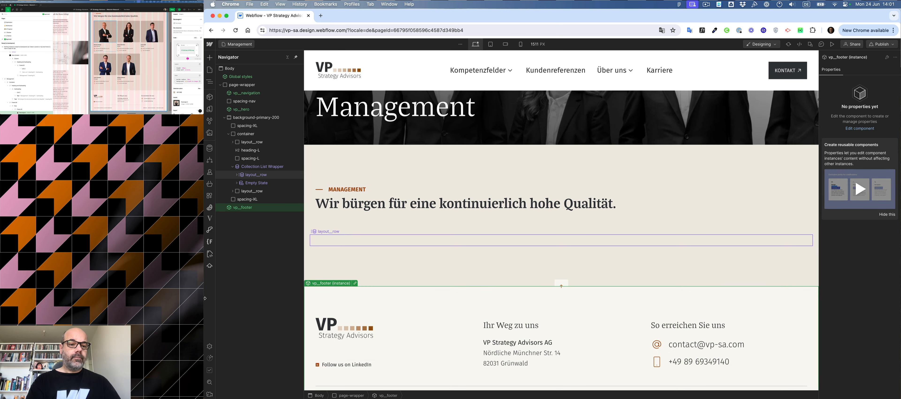
Delete the leftover empty row below the collection list wrapper.
{"action": "left_click", "coordinate": [429, 245]}
{"action": "left_click", "coordinate": [244, 192]}
{"action": "key", "text": "Delete"}
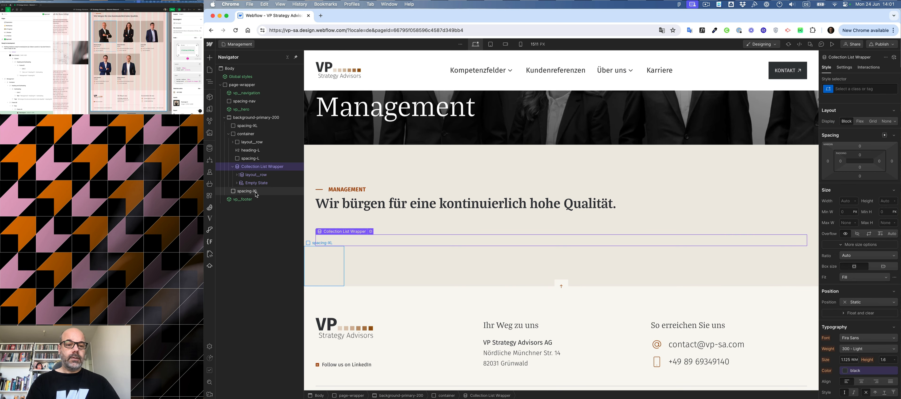
Paste the copied card column into the collection item of the staff list.
{"action": "left_click", "coordinate": [237, 174]}
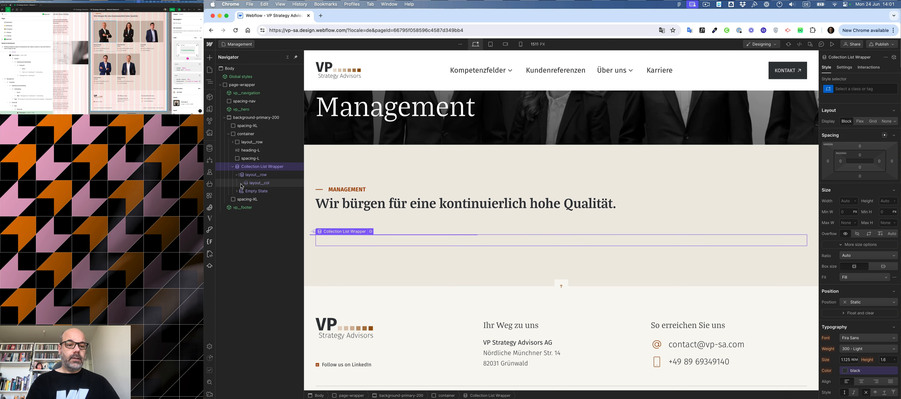
{"action": "left_click", "coordinate": [254, 184]}
{"action": "key", "text": "super+v"}
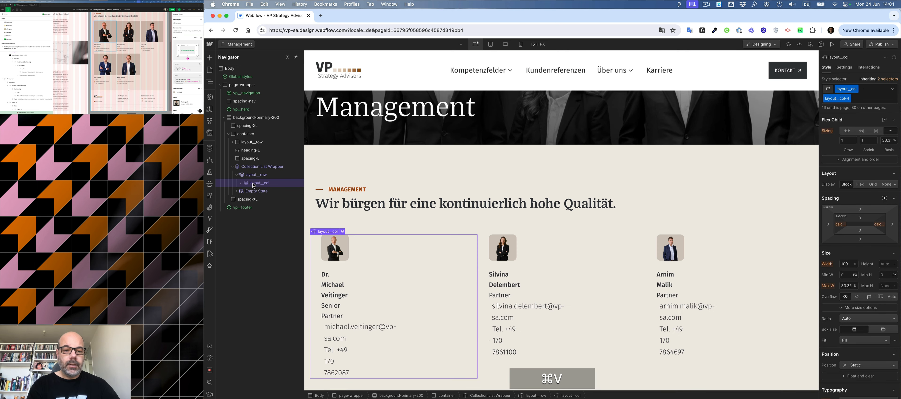
{"action": "left_click", "coordinate": [240, 183]}
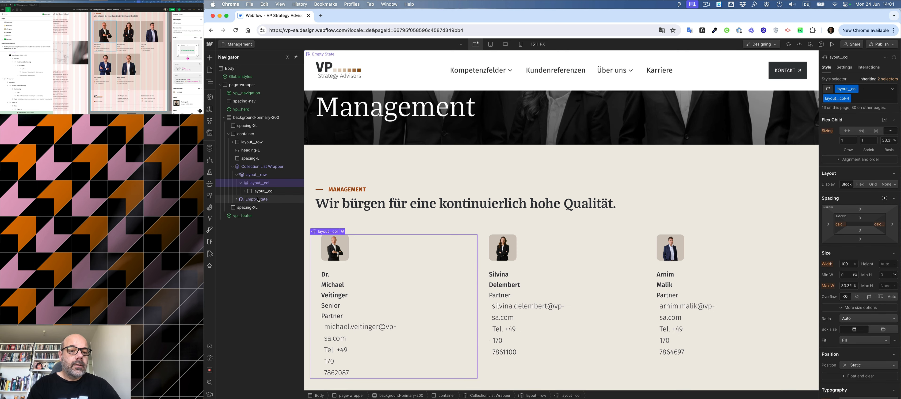
{"action": "left_click", "coordinate": [245, 191]}
{"action": "mouse_move", "coordinate": [264, 200]}
{"action": "left_mouse_down"}
{"action": "mouse_move", "coordinate": [264, 188]}
{"action": "mouse_move", "coordinate": [265, 207]}
{"action": "left_mouse_up"}
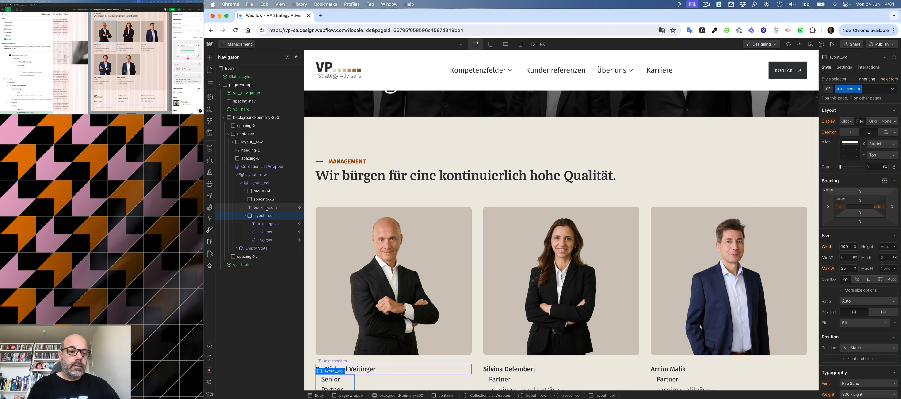
{"action": "left_click", "coordinate": [257, 183]}
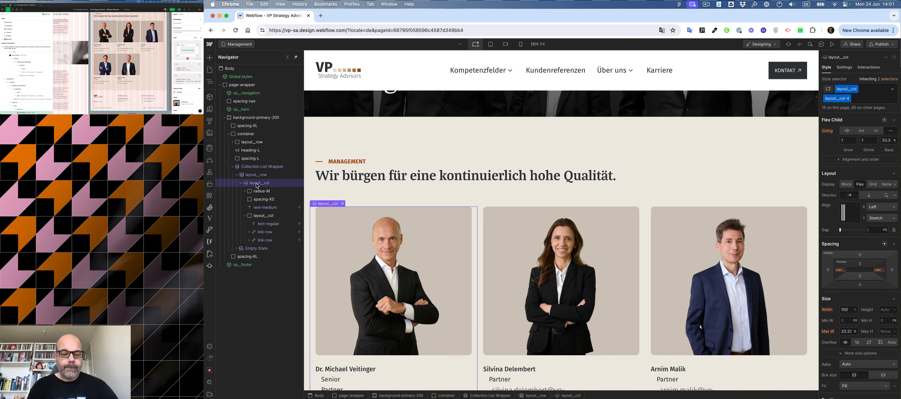
{"action": "right_click", "coordinate": [330, 205]}
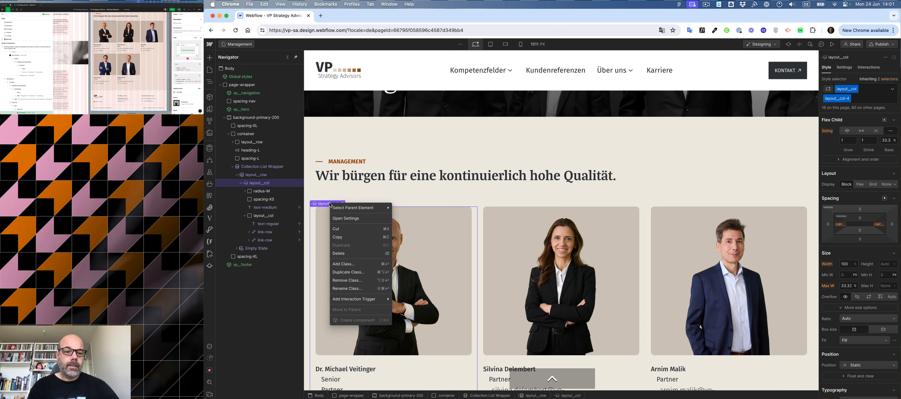
{"action": "left_click", "coordinate": [322, 189]}
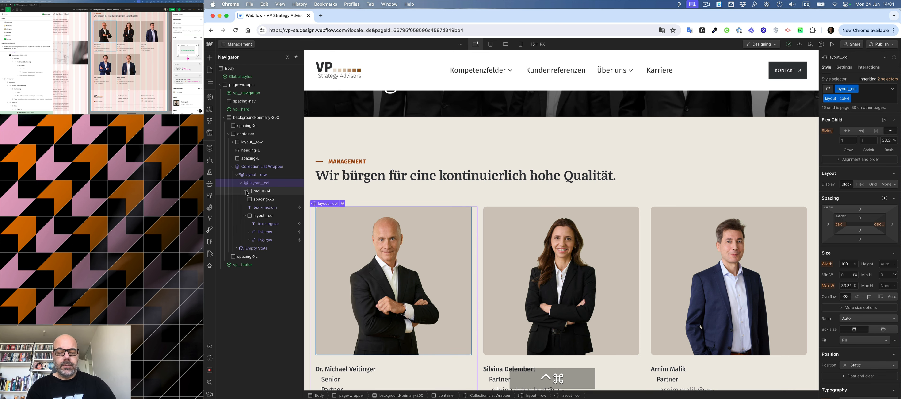
{"action": "key", "text": "super+z"}
{"action": "key", "text": "super+z"}
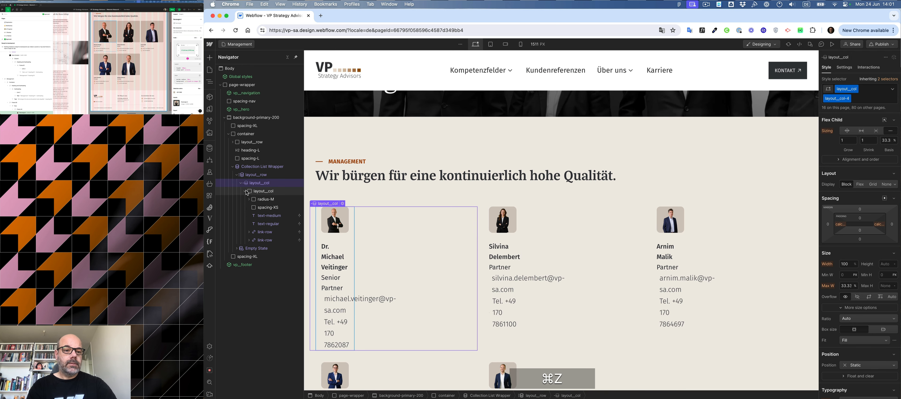
Remove all classes from the inner card column, turning it into a plain Div Block.
{"action": "left_click", "coordinate": [260, 194]}
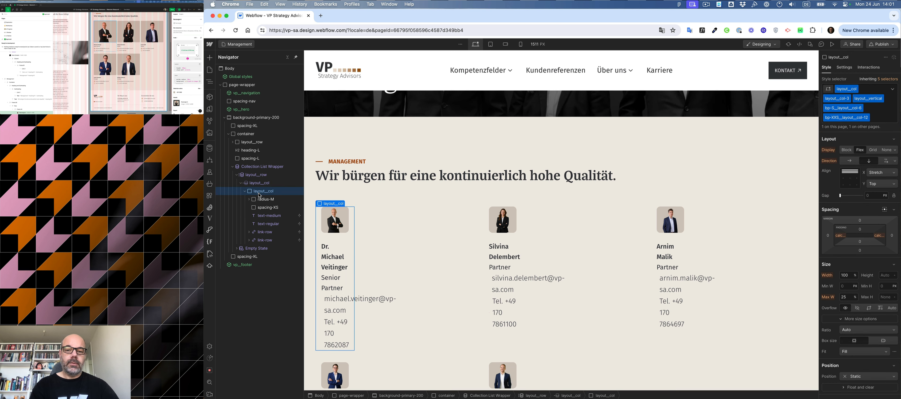
{"action": "key", "text": "super+Return"}
{"action": "key", "text": "BackSpace"}
{"action": "key", "text": "BackSpace"}
{"action": "key", "text": "BackSpace"}
{"action": "key", "text": "BackSpace"}
{"action": "key", "text": "BackSpace"}
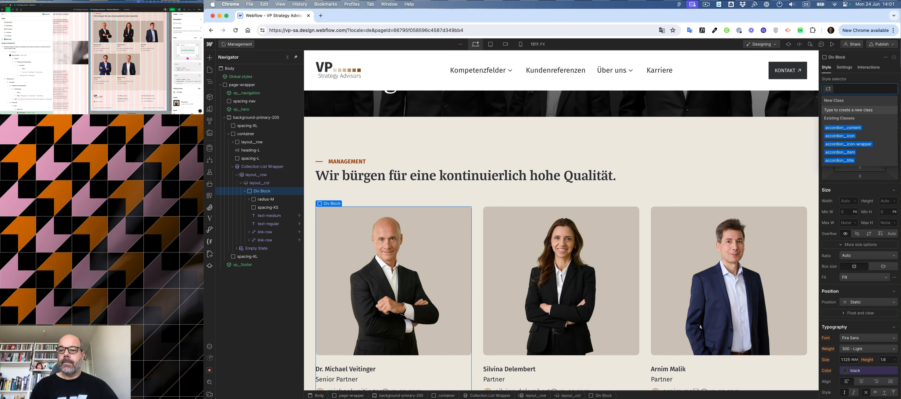
{"action": "left_click", "coordinate": [262, 192]}
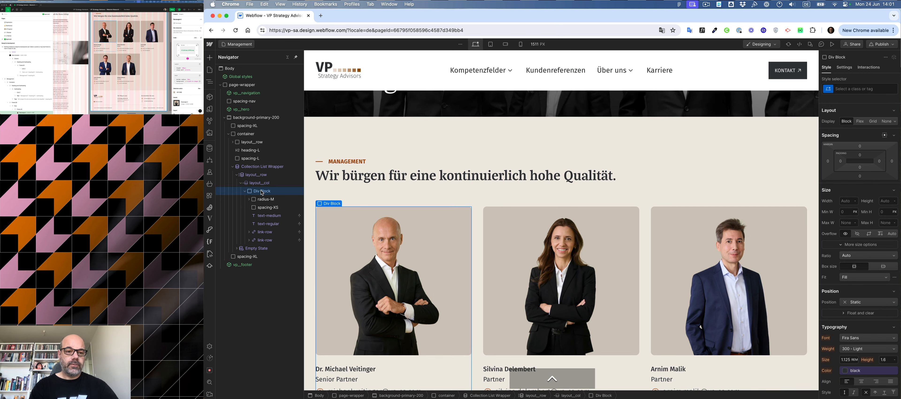
{"action": "left_click", "coordinate": [262, 191]}
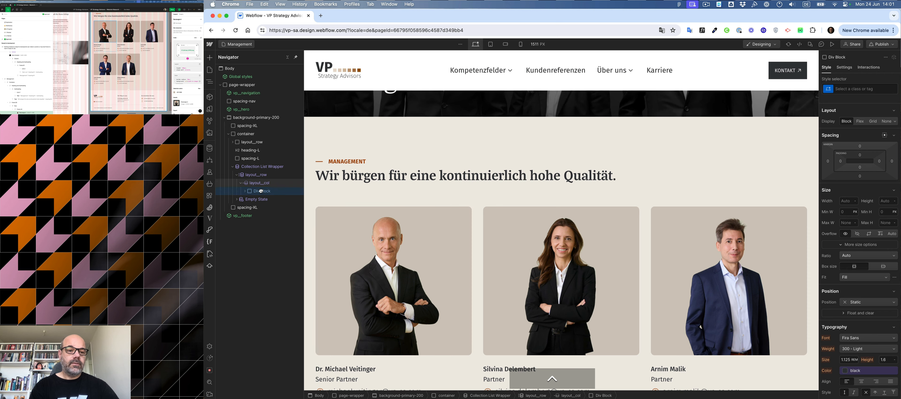
{"action": "left_click", "coordinate": [261, 191]}
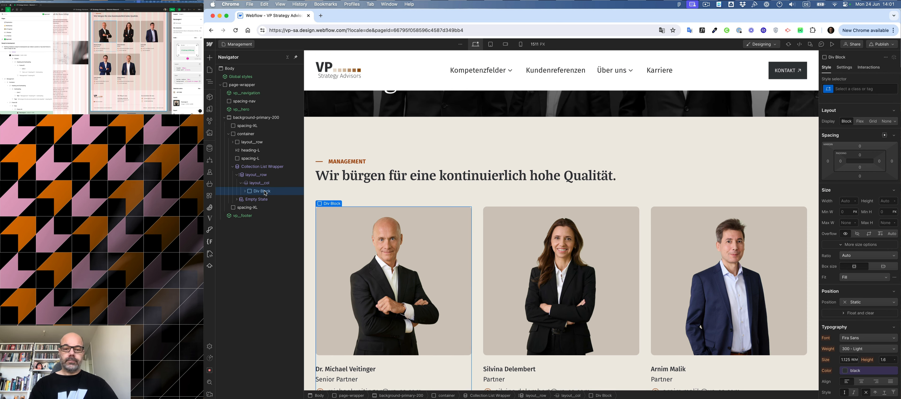
Examine the staff card layout in the Figma Management design.
{"action": "scroll", "coordinate": [691, 165], "scroll_direction": "right", "scroll_amount": 5}
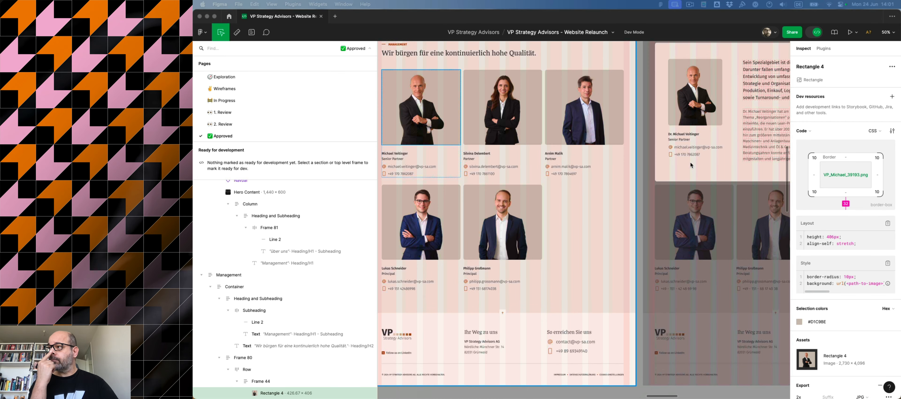
{"action": "scroll", "coordinate": [692, 164], "scroll_direction": "up", "scroll_amount": 3}
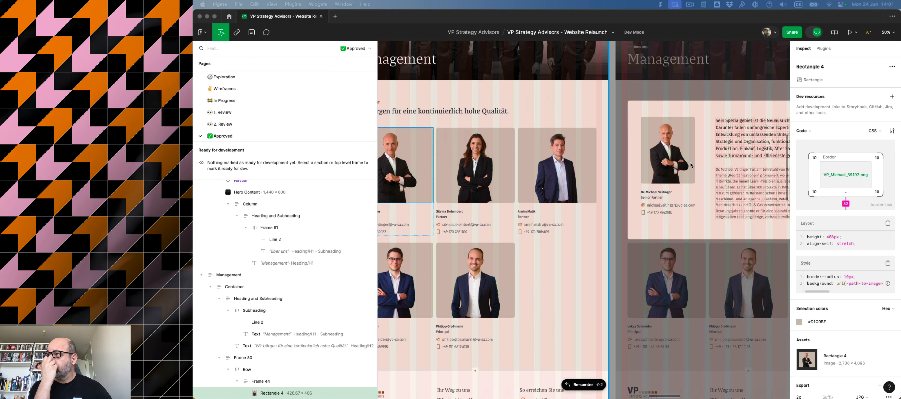
{"action": "key", "text": "shift+2"}
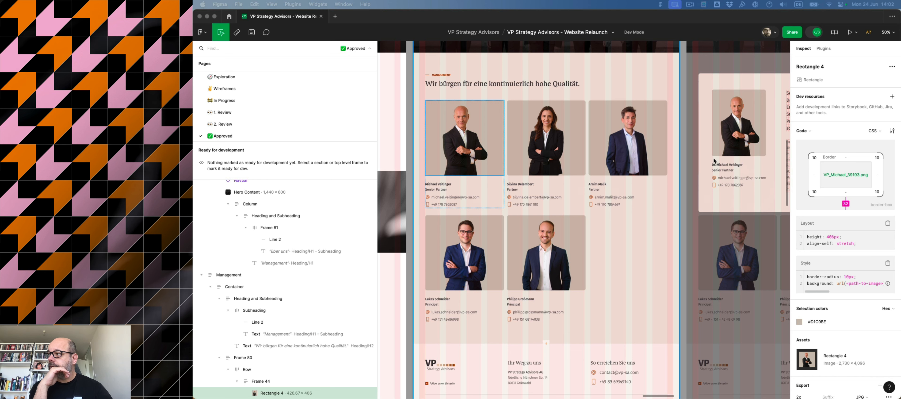
{"action": "scroll", "coordinate": [714, 160], "scroll_direction": "right", "scroll_amount": 5}
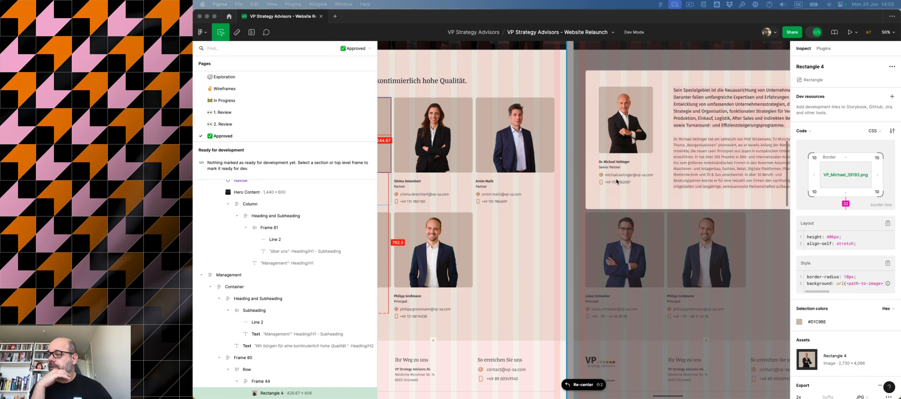
{"action": "scroll", "coordinate": [617, 178], "scroll_direction": "left", "scroll_amount": 6}
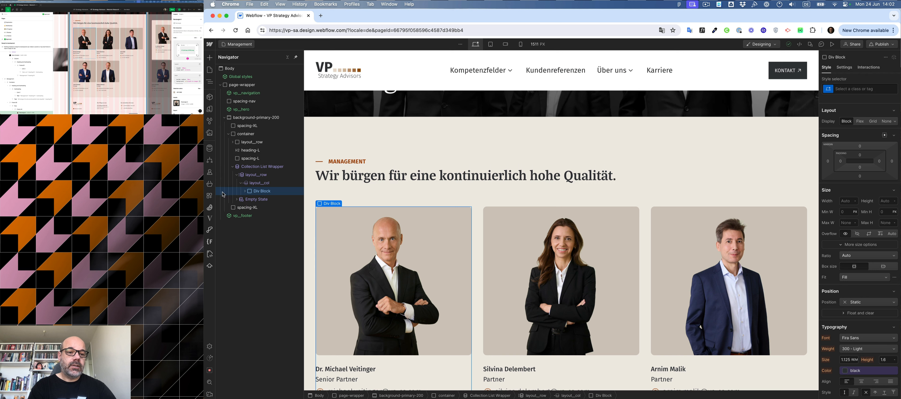
Move the card's elements out of the inner Div Block and delete the empty Div Block.
{"action": "left_click", "coordinate": [245, 191]}
{"action": "left_click_drag", "start_coordinate": [263, 201], "coordinate": [264, 231]}
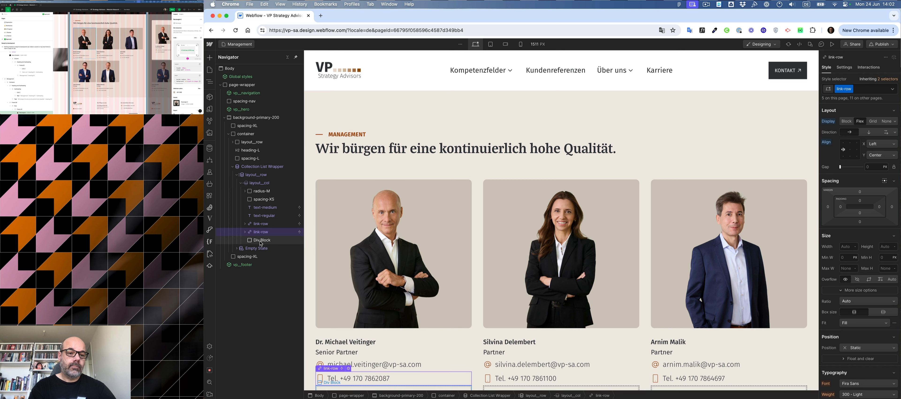
{"action": "left_click", "coordinate": [261, 240]}
{"action": "key", "text": "Delete"}
Wrap the staff member's portrait image in a Link Block.
{"action": "left_click", "coordinate": [263, 191]}
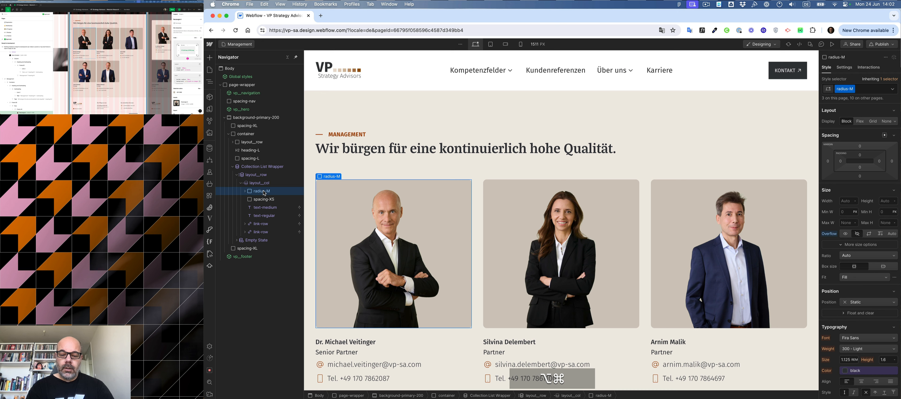
{"action": "key", "text": "alt+super+a"}
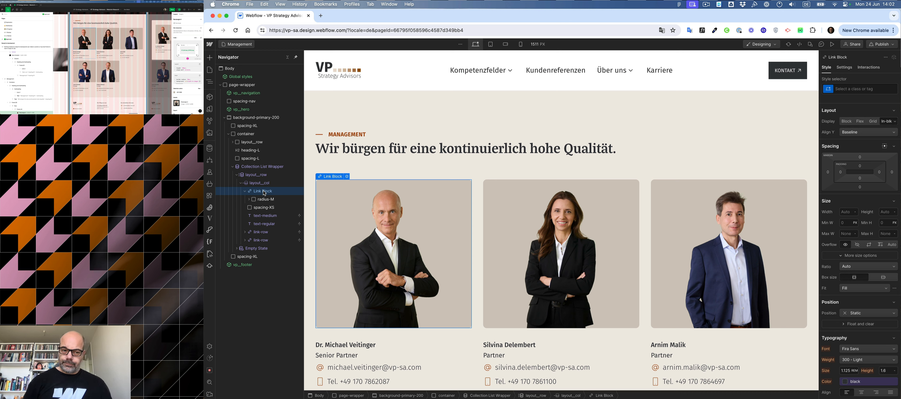
Give the portrait Link Block a new class named modal__trigger.
{"action": "left_click", "coordinate": [245, 191]}
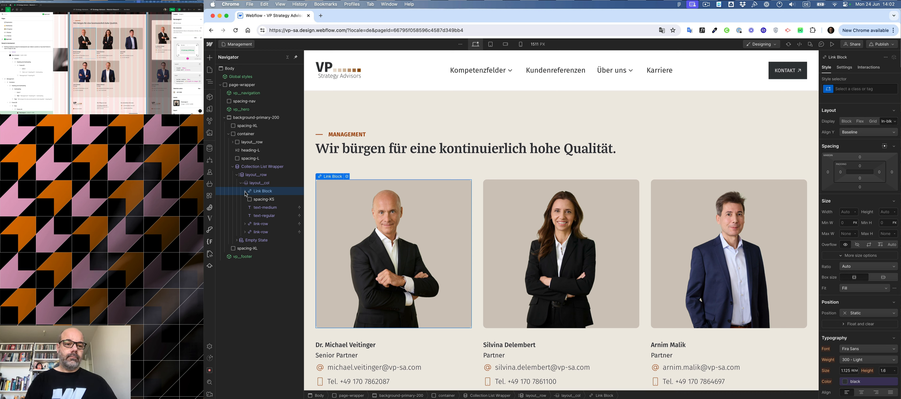
{"action": "left_click", "coordinate": [852, 88]}
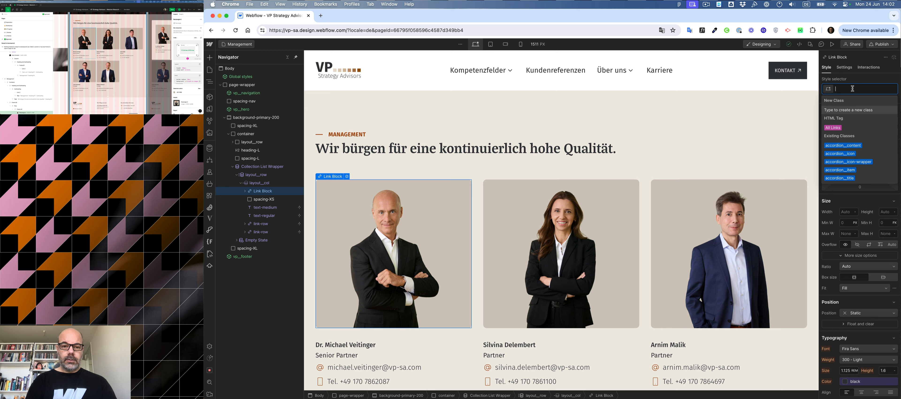
{"action": "type", "text": "management"}
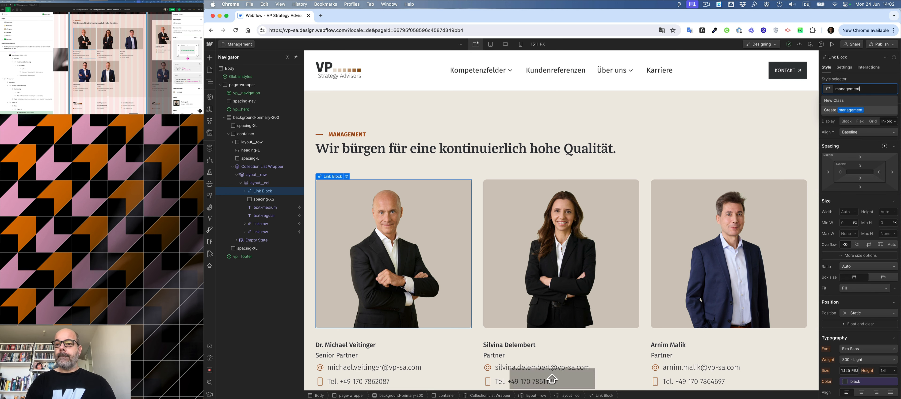
{"action": "key", "text": "BackSpace"}
{"action": "key", "text": "BackSpace"}
{"action": "key", "text": "BackSpace"}
{"action": "key", "text": "BackSpace"}
{"action": "key", "text": "BackSpace"}
{"action": "key", "text": "BackSpace"}
{"action": "key", "text": "BackSpace"}
{"action": "key", "text": "BackSpace"}
{"action": "key", "text": "BackSpace"}
{"action": "key", "text": "BackSpace"}
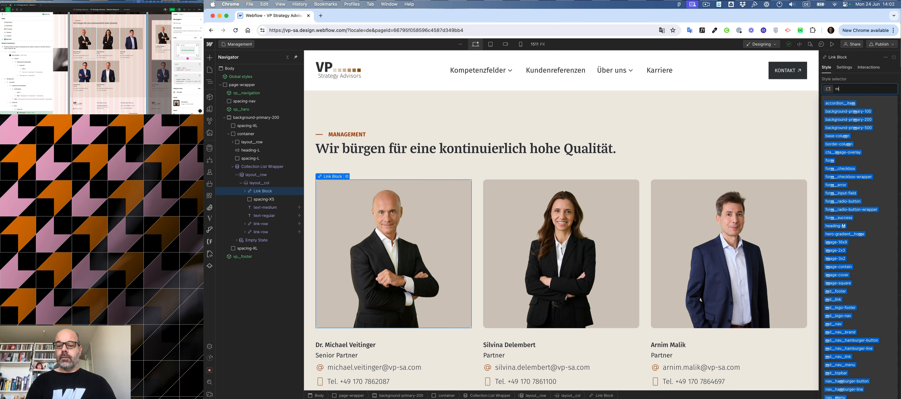
{"action": "type", "text": "modal"}
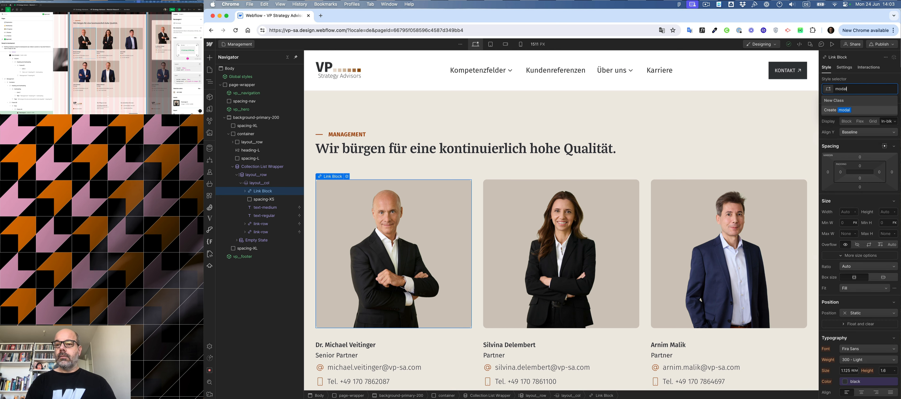
{"action": "type", "text": "__"}
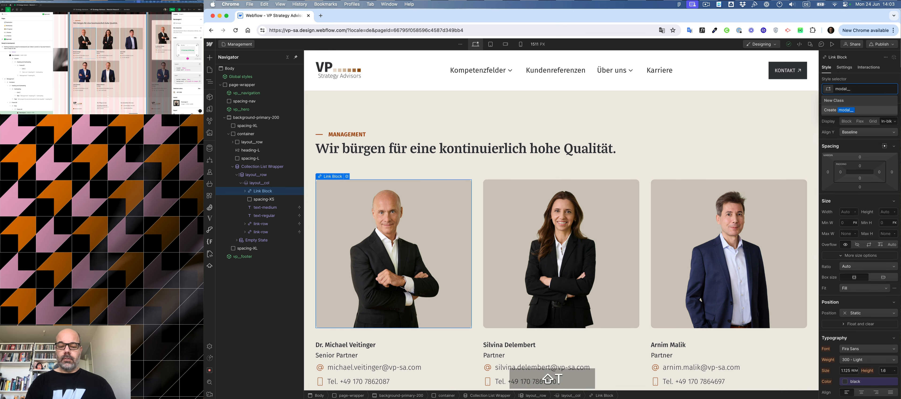
{"action": "type", "text": "trigger"}
{"action": "key", "text": "Return"}
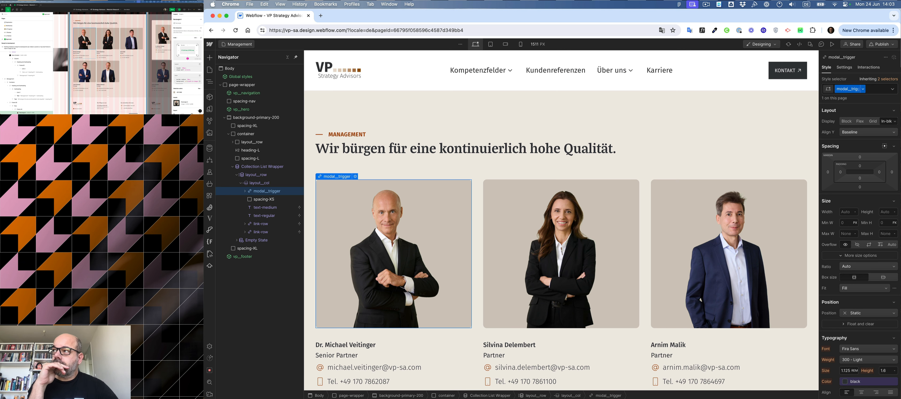
Examine the staff card grid and its structure on the Management page.
{"action": "scroll", "coordinate": [853, 145], "scroll_direction": "down", "scroll_amount": 3}
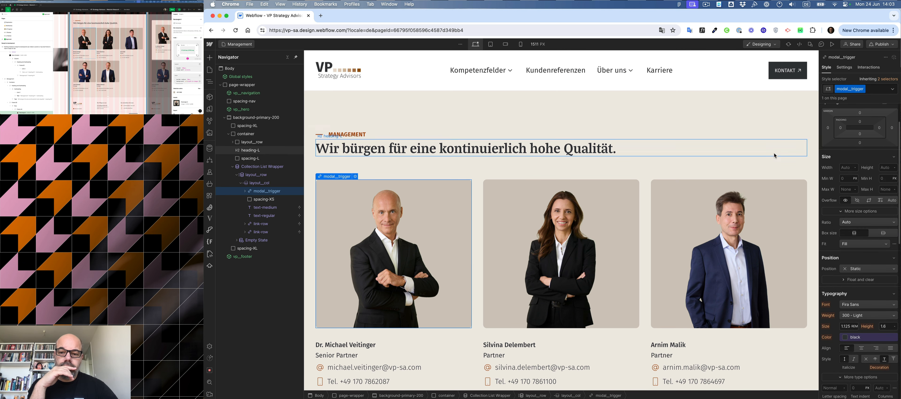
{"action": "left_click", "coordinate": [643, 240]}
{"action": "scroll", "coordinate": [646, 164], "scroll_direction": "down", "scroll_amount": 5}
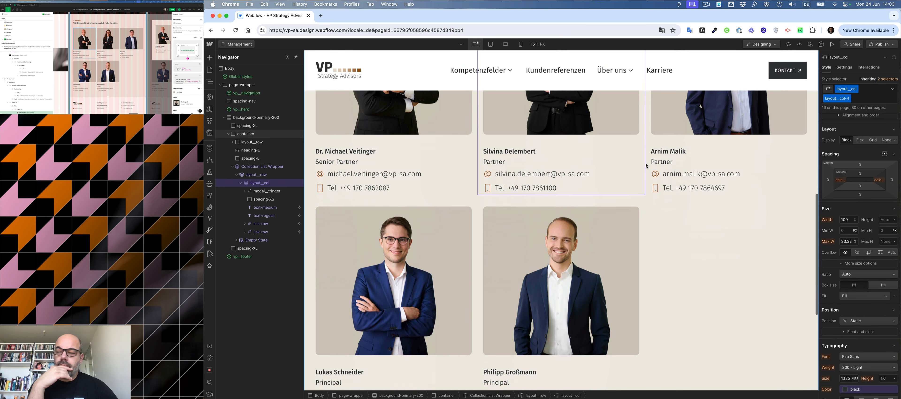
{"action": "left_click", "coordinate": [646, 163]}
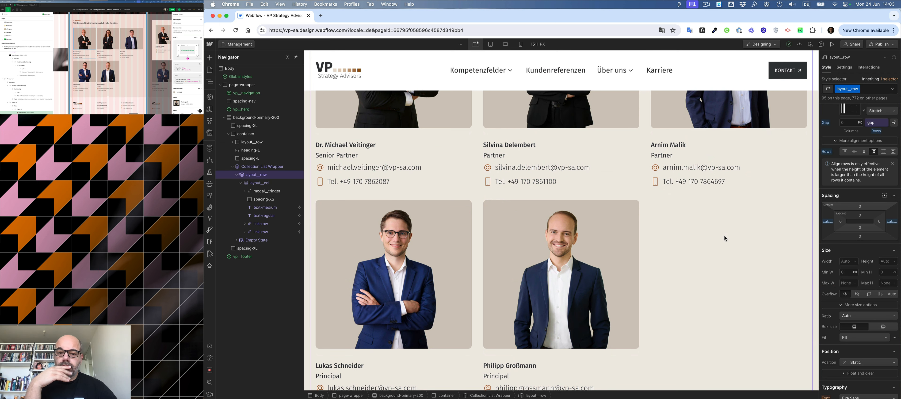
{"action": "scroll", "coordinate": [724, 236], "scroll_direction": "down", "scroll_amount": 3}
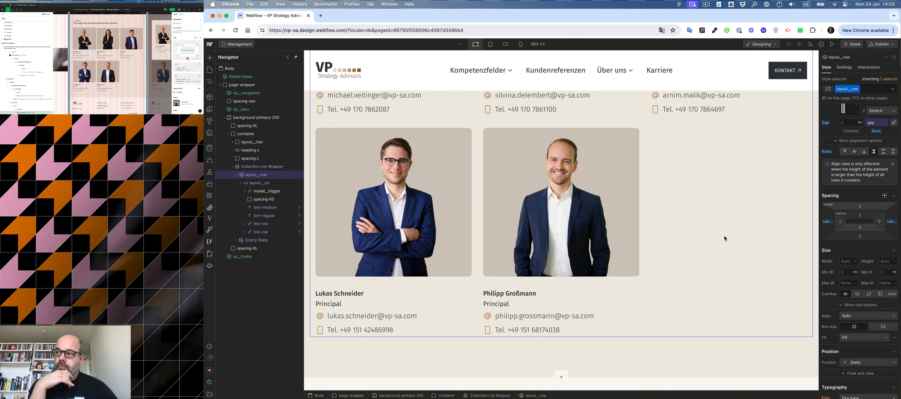
{"action": "scroll", "coordinate": [725, 236], "scroll_direction": "up", "scroll_amount": 6}
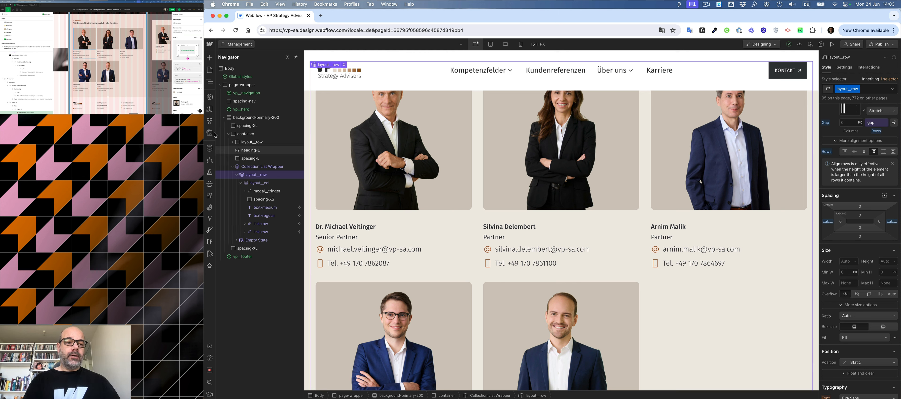
{"action": "left_click", "coordinate": [224, 118]}
{"action": "scroll", "coordinate": [426, 138], "scroll_direction": "up", "scroll_amount": 4}
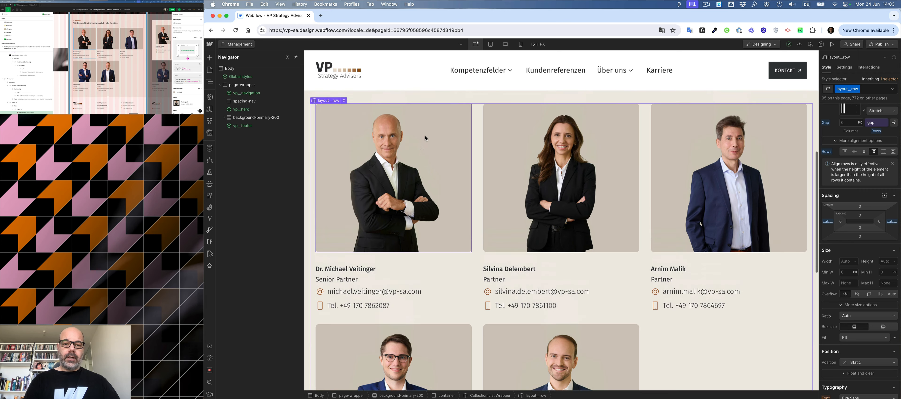
{"action": "scroll", "coordinate": [425, 138], "scroll_direction": "down", "scroll_amount": 2}
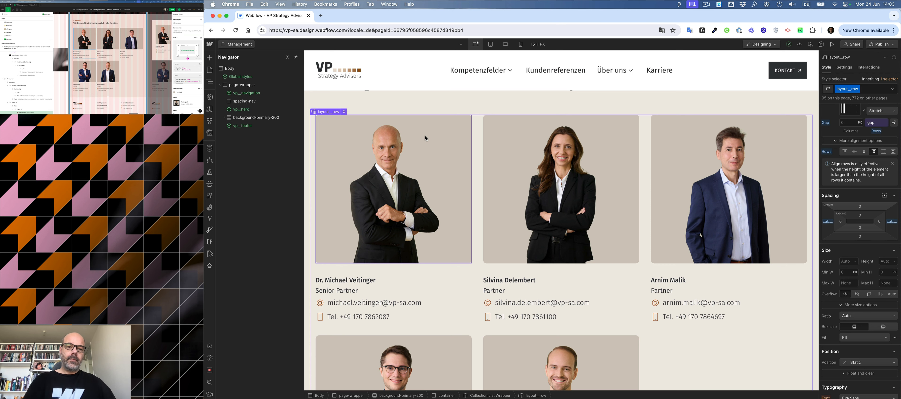
{"action": "scroll", "coordinate": [435, 126], "scroll_direction": "up", "scroll_amount": 9}
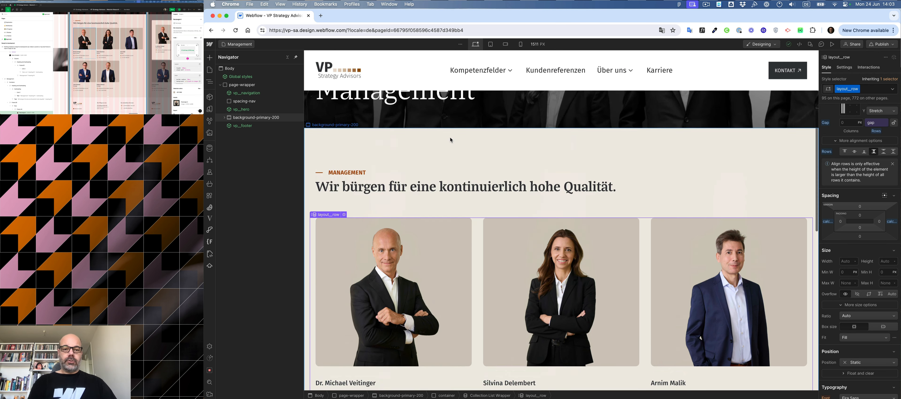
{"action": "scroll", "coordinate": [450, 138], "scroll_direction": "down", "scroll_amount": 10}
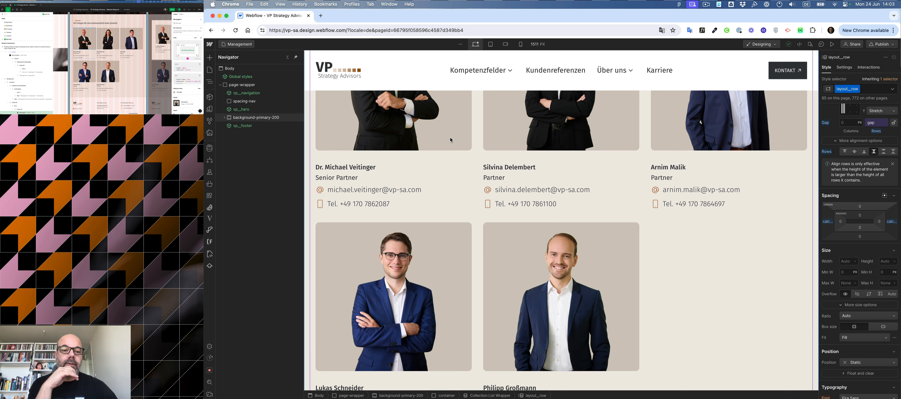
Insert a Div Block below the first card's position text and assign it the spacing-XXXS class.
{"action": "left_click", "coordinate": [328, 178]}
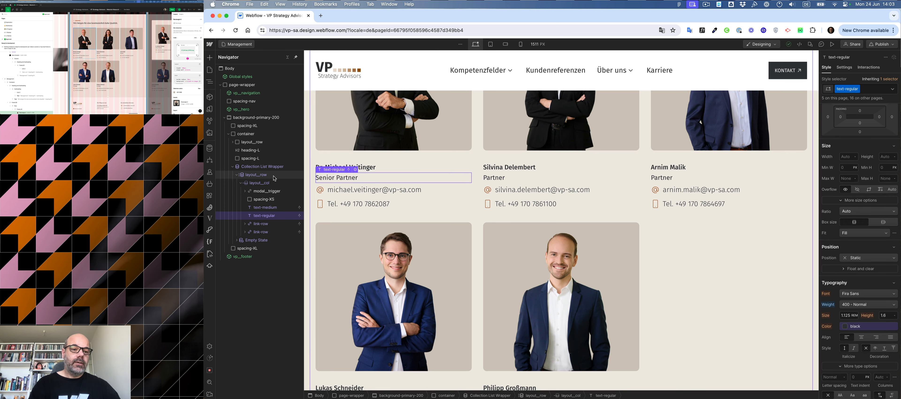
{"action": "key", "text": "super+k"}
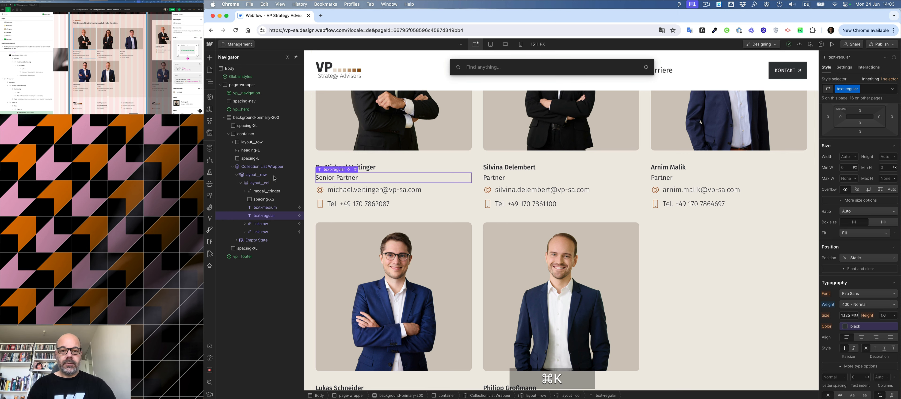
{"action": "type", "text": "div"}
{"action": "key", "text": "Return"}
{"action": "key", "text": "super+Return"}
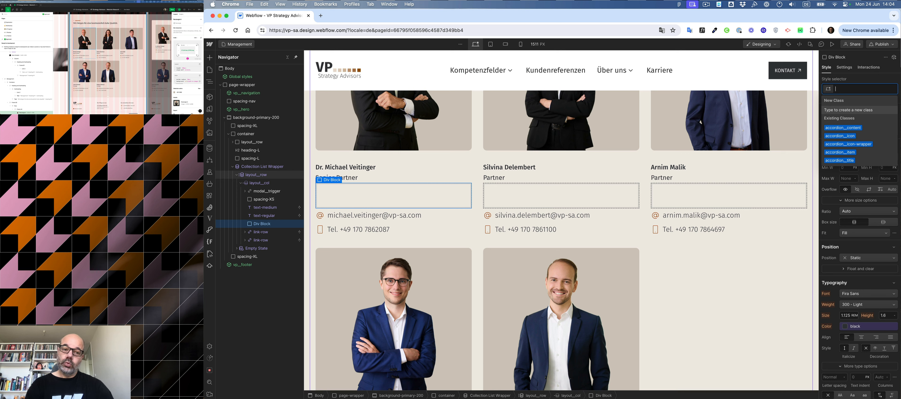
{"action": "type", "text": "sp"}
{"action": "key", "text": "Down"}
{"action": "key", "text": "Down"}
{"action": "key", "text": "Down"}
{"action": "key", "text": "Down"}
{"action": "key", "text": "Down"}
{"action": "key", "text": "Down"}
{"action": "key", "text": "Down"}
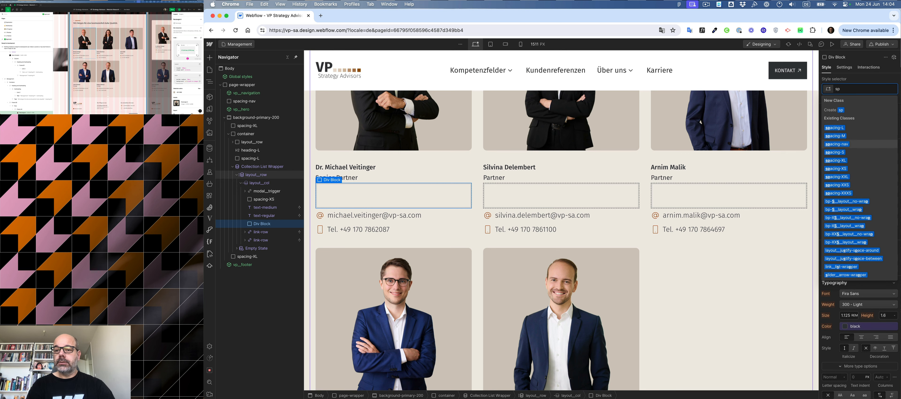
{"action": "key", "text": "Down"}
{"action": "key", "text": "Down"}
{"action": "key", "text": "Return"}
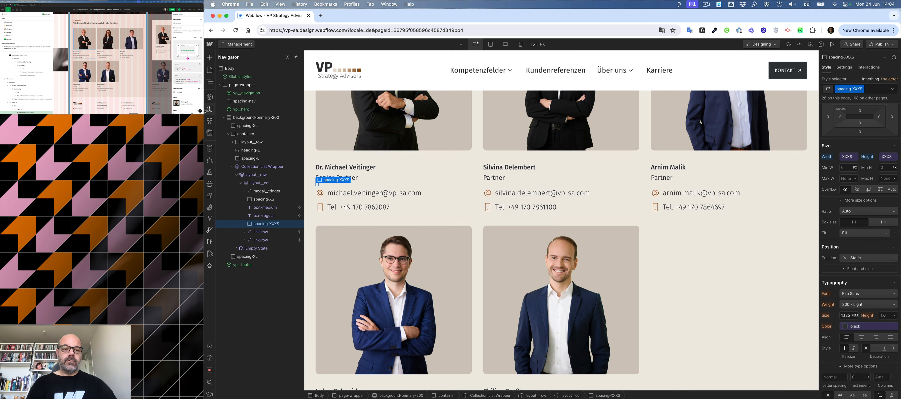
Add a Div Block at the end of the page wrapper and give it a new class named lightbox.
{"action": "left_click", "coordinate": [223, 119]}
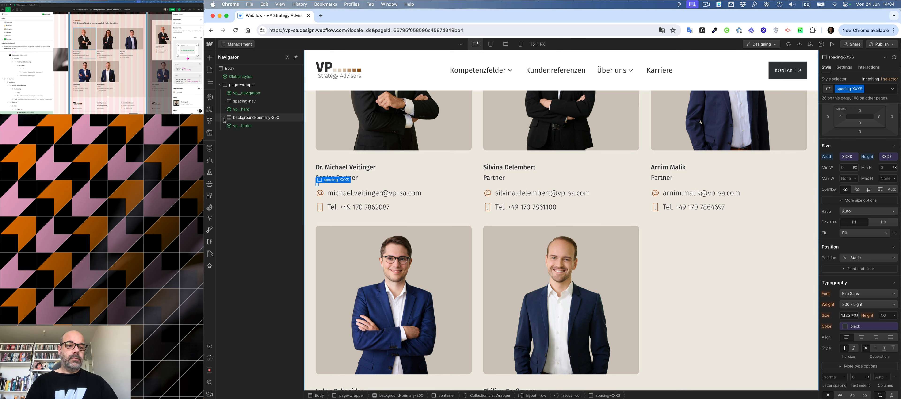
{"action": "left_click", "coordinate": [221, 86]}
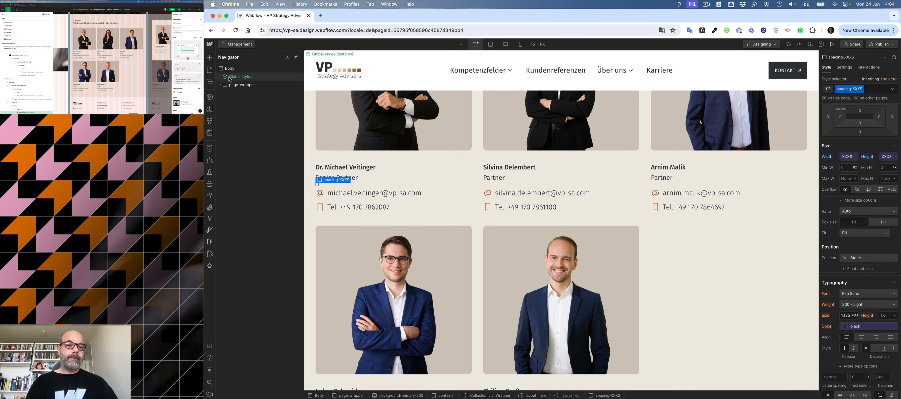
{"action": "left_click", "coordinate": [221, 88]}
{"action": "left_click", "coordinate": [220, 86]}
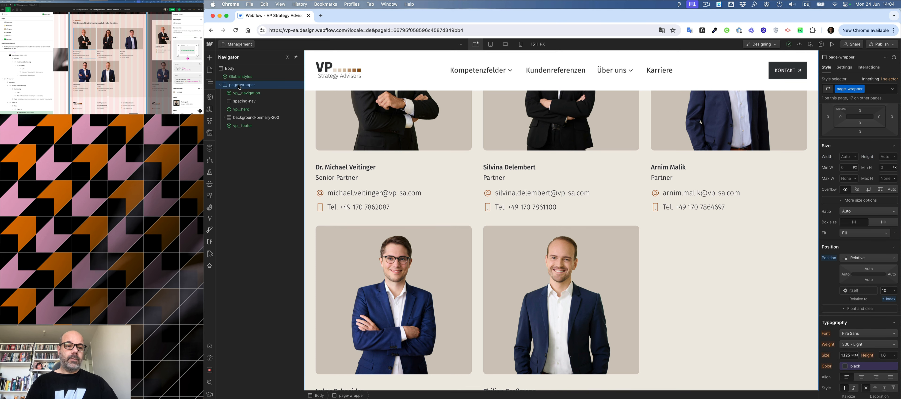
{"action": "key", "text": "super+k"}
{"action": "type", "text": "div"}
{"action": "key", "text": "Return"}
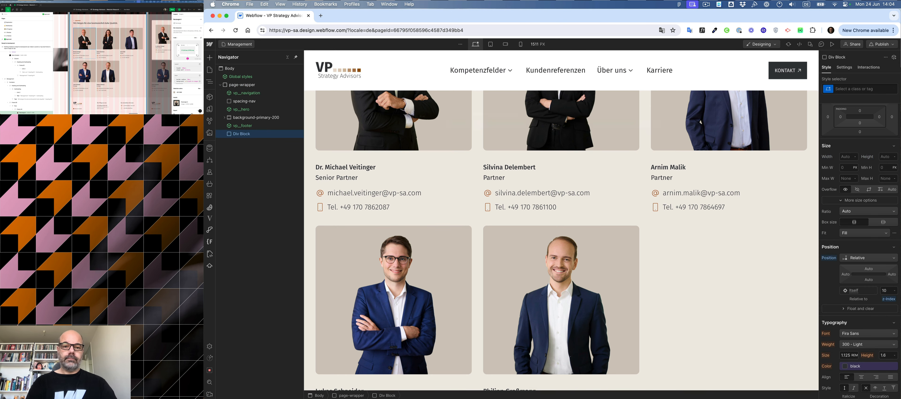
{"action": "key", "text": "super+Return"}
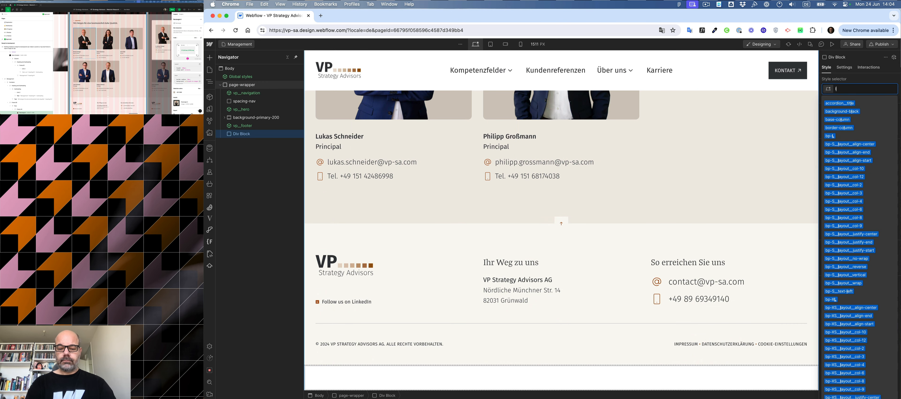
{"action": "type", "text": "lightbox"}
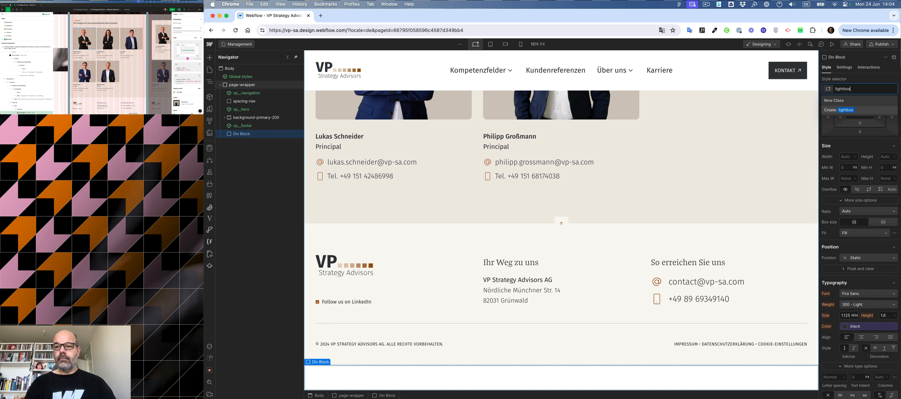
{"action": "key", "text": "Return"}
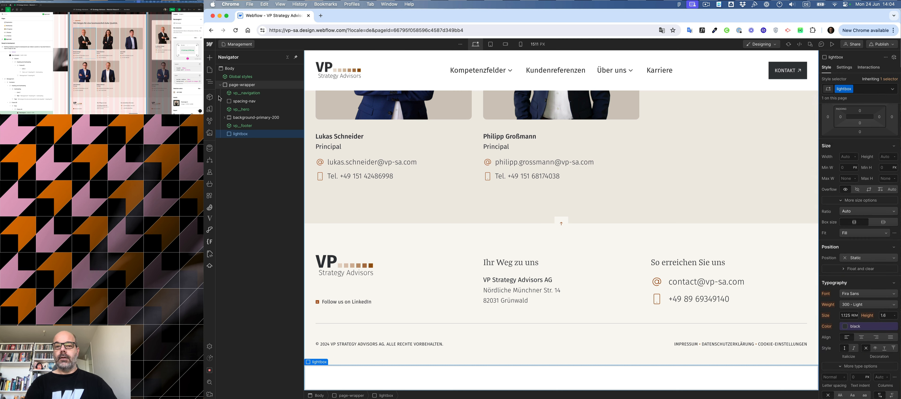
Rename the portrait link's class from modal__trigger to lightbox__trigger.
{"action": "left_click", "coordinate": [355, 116]}
{"action": "left_click", "coordinate": [265, 192]}
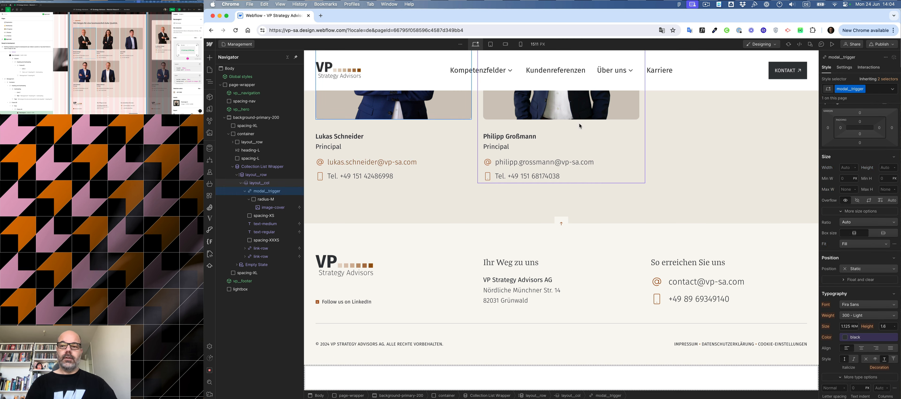
{"action": "double_click", "coordinate": [849, 90]}
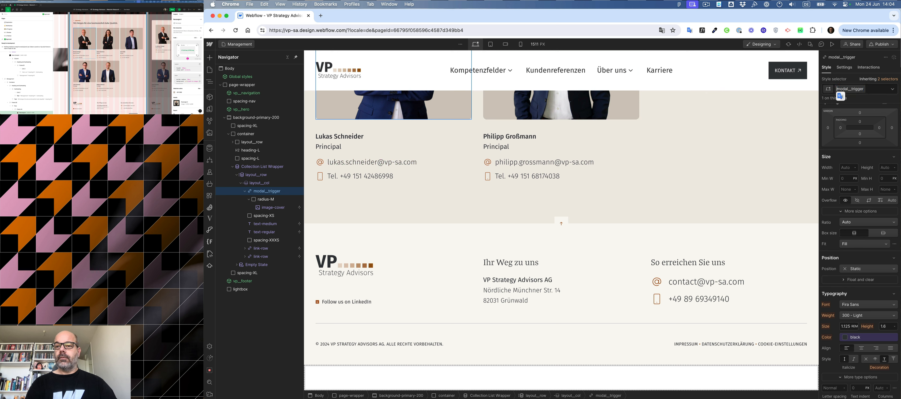
{"action": "key", "text": "shift+Left"}
{"action": "key", "text": "shift+Left"}
{"action": "key", "text": "shift+Left"}
{"action": "key", "text": "shift+Left"}
{"action": "key", "text": "shift+Left"}
{"action": "type", "text": "light"}
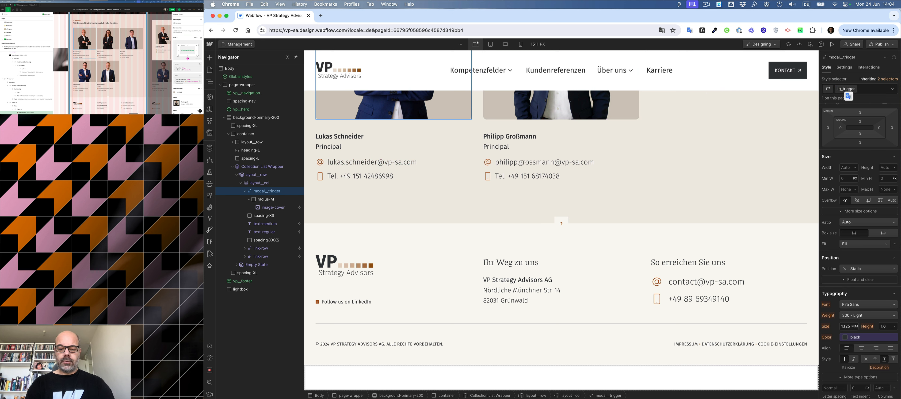
{"action": "type", "text": "box"}
{"action": "key", "text": "shift+Return"}
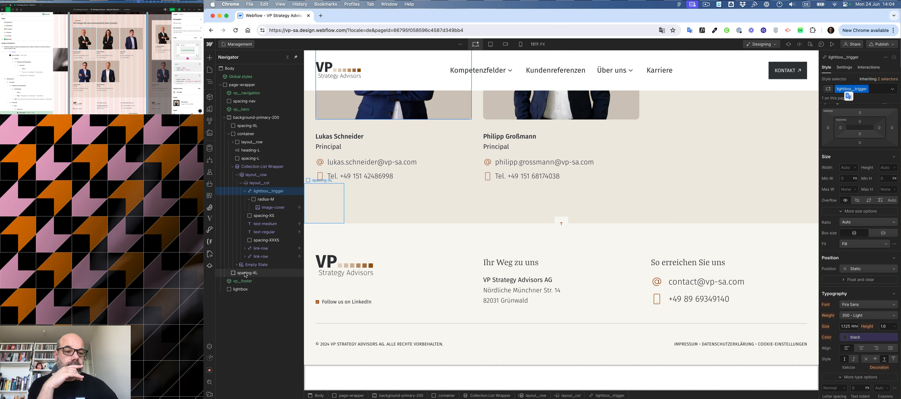
Rename the lightbox div's class to lightbox__wrapper.
{"action": "left_click", "coordinate": [237, 292]}
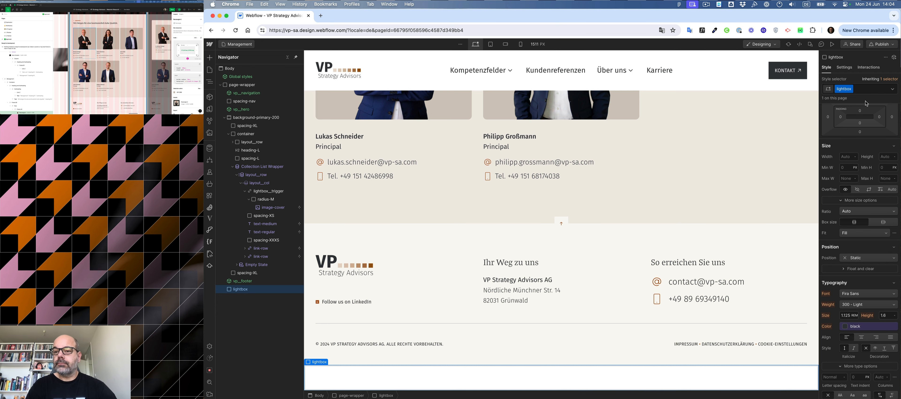
{"action": "left_click", "coordinate": [844, 89]}
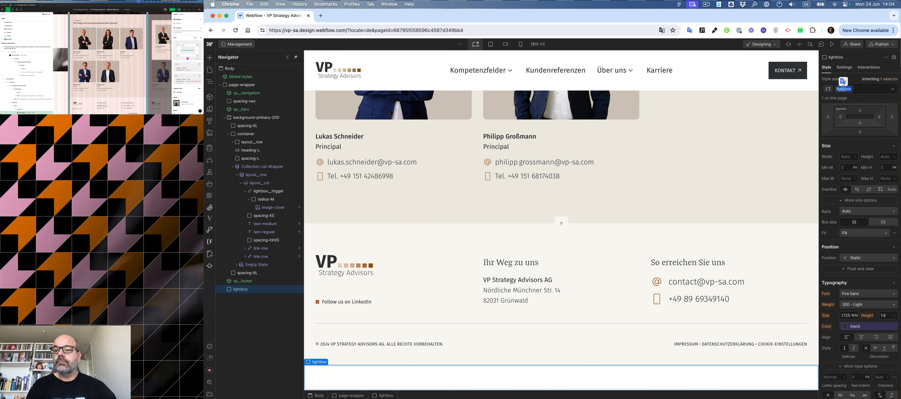
{"action": "type", "text": "_"}
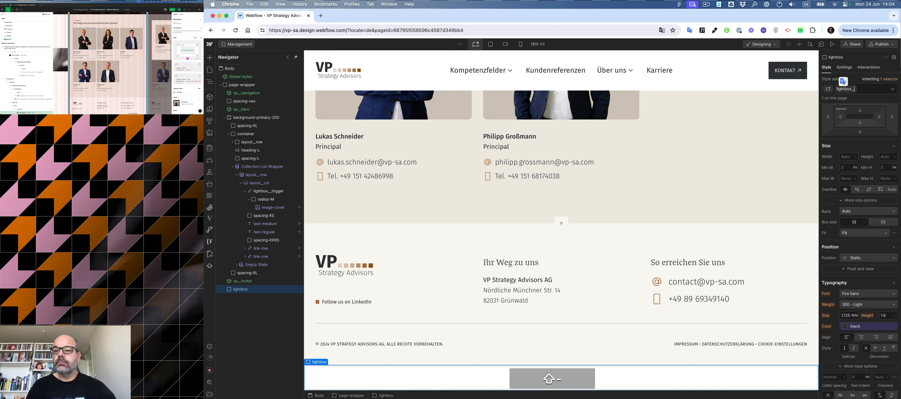
{"action": "type", "text": "_wrapper"}
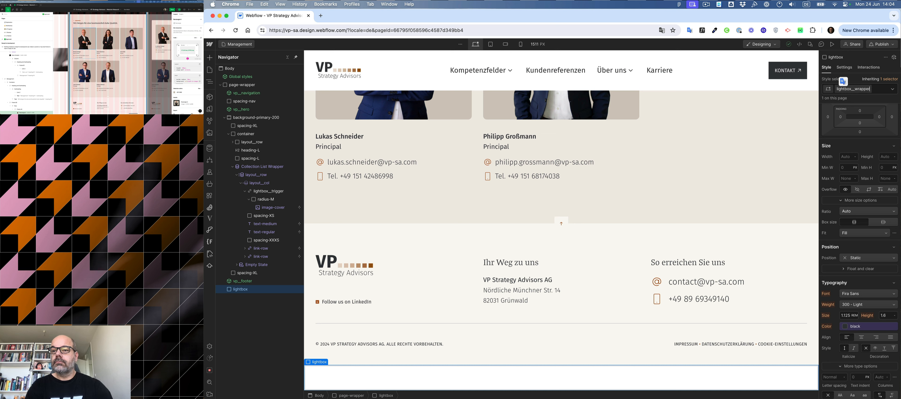
{"action": "key", "text": "Return"}
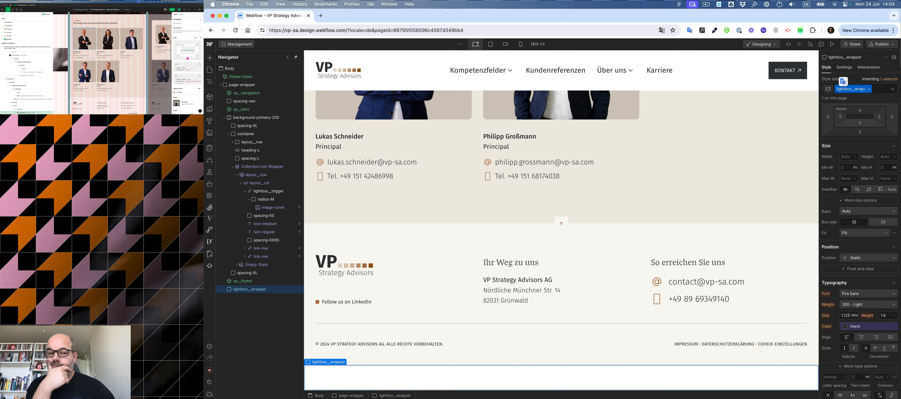
Move lightbox__wrapper into the staff card column above lightbox__trigger and set its display to Block.
{"action": "left_click", "coordinate": [243, 291]}
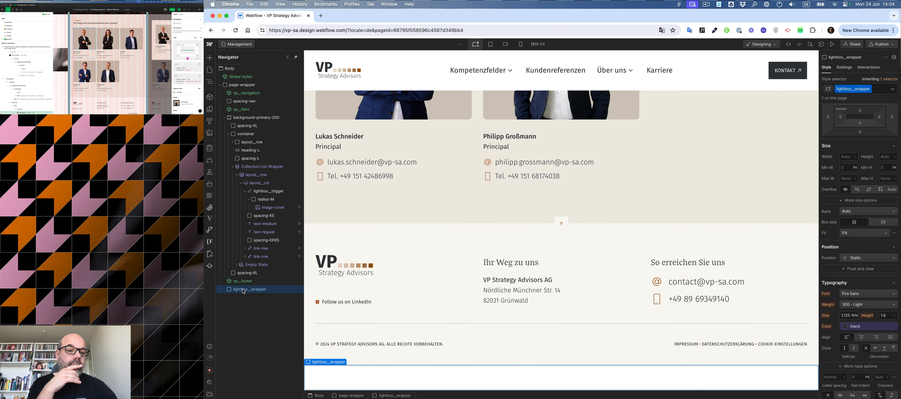
{"action": "left_click_drag", "start_coordinate": [244, 291], "coordinate": [261, 192]}
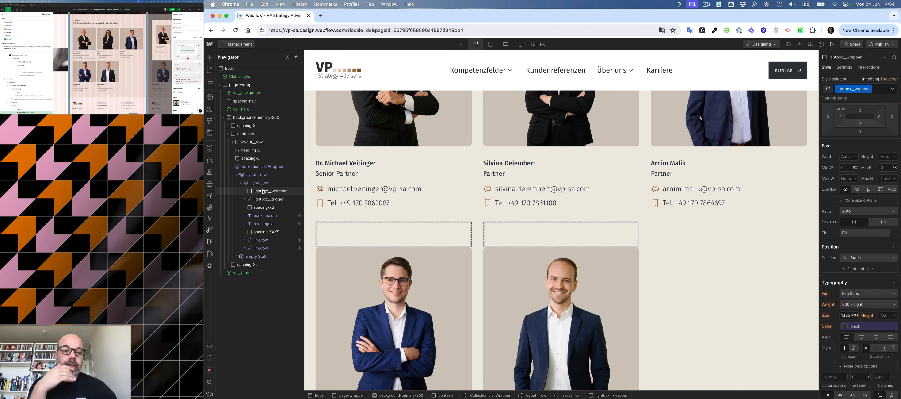
{"action": "left_click", "coordinate": [867, 258]}
{"action": "left_click", "coordinate": [864, 274]}
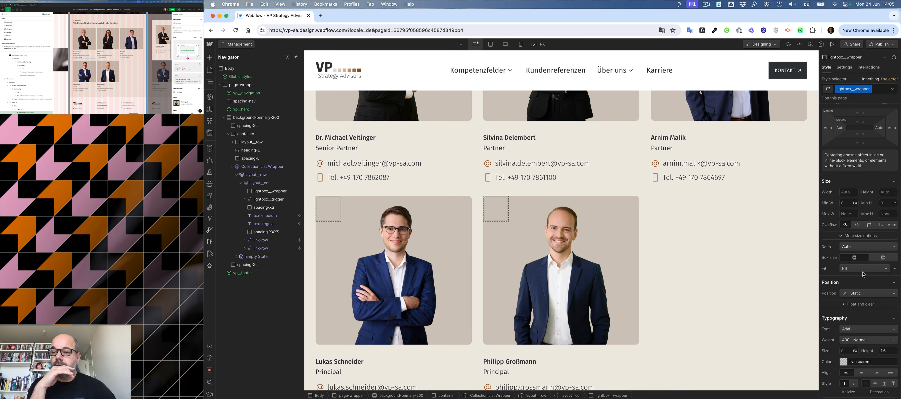
{"action": "scroll", "coordinate": [873, 230], "scroll_direction": "down", "scroll_amount": 5}
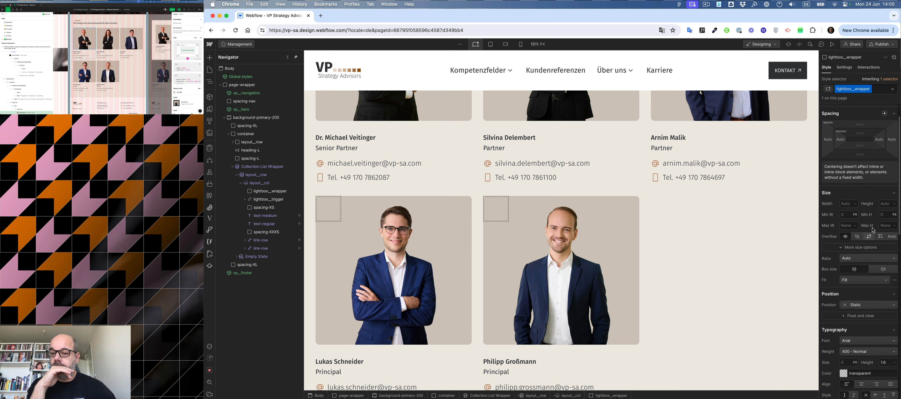
{"action": "scroll", "coordinate": [872, 230], "scroll_direction": "up", "scroll_amount": 7}
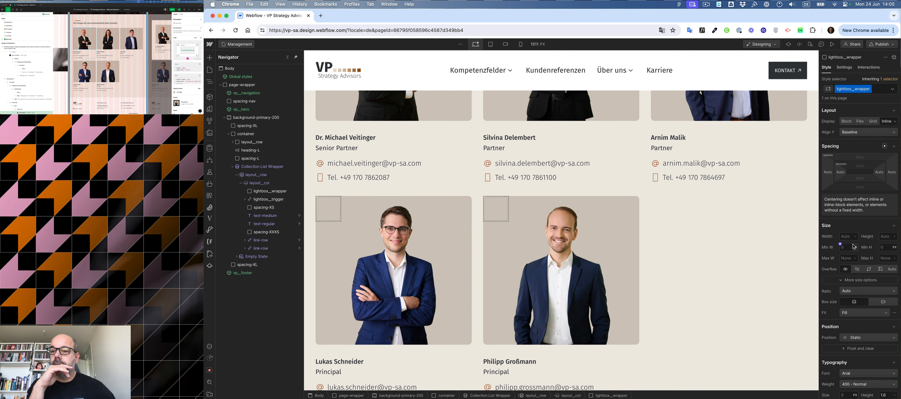
{"action": "left_click", "coordinate": [847, 121]}
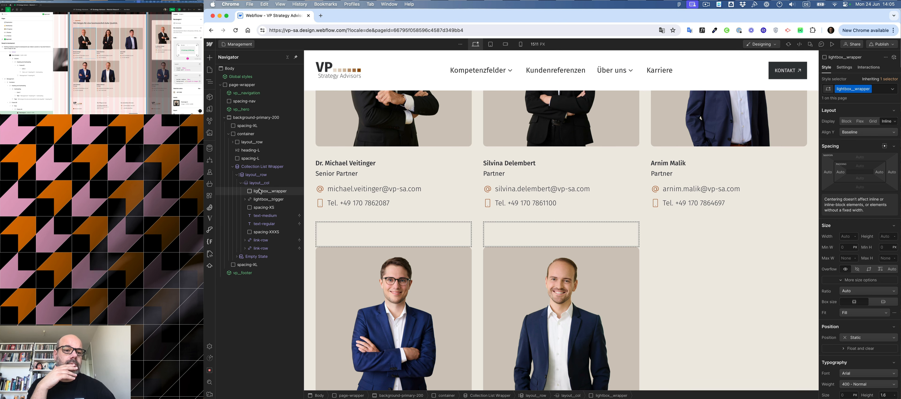
Set lightbox__wrapper to absolute position filling all sides, with a z-index of 200.
{"action": "left_click", "coordinate": [269, 191]}
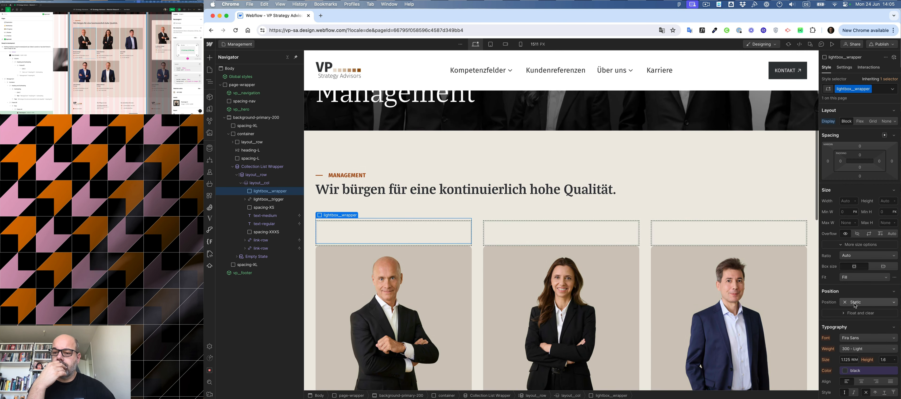
{"action": "left_click", "coordinate": [855, 319]}
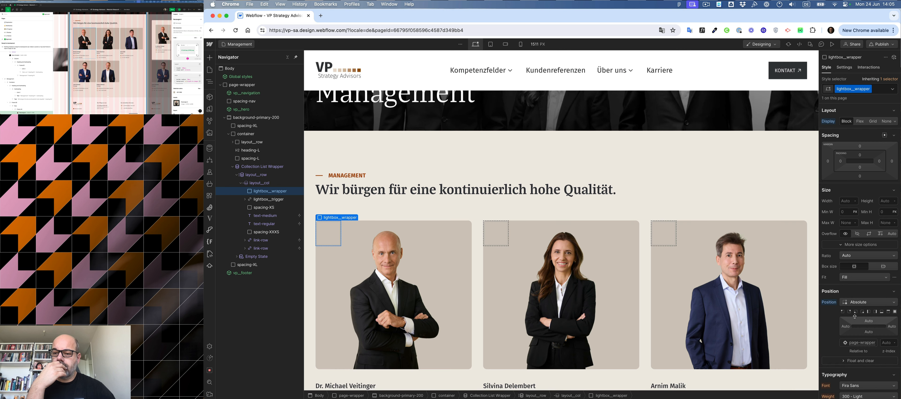
{"action": "left_click", "coordinate": [895, 312]}
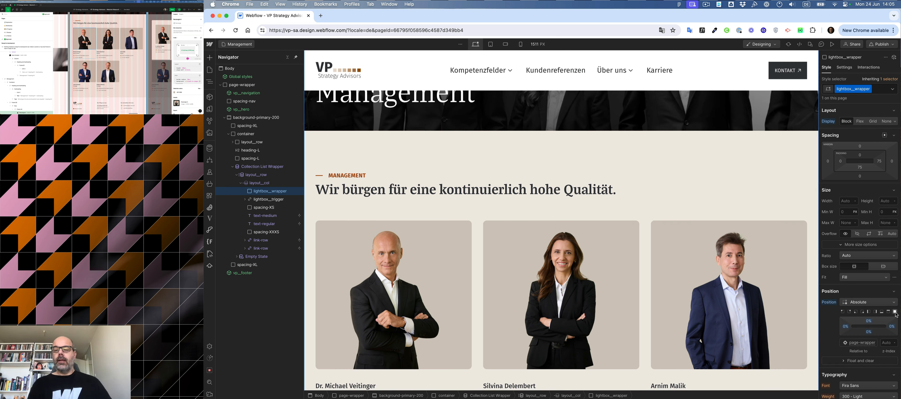
{"action": "scroll", "coordinate": [386, 206], "scroll_direction": "up", "scroll_amount": 4}
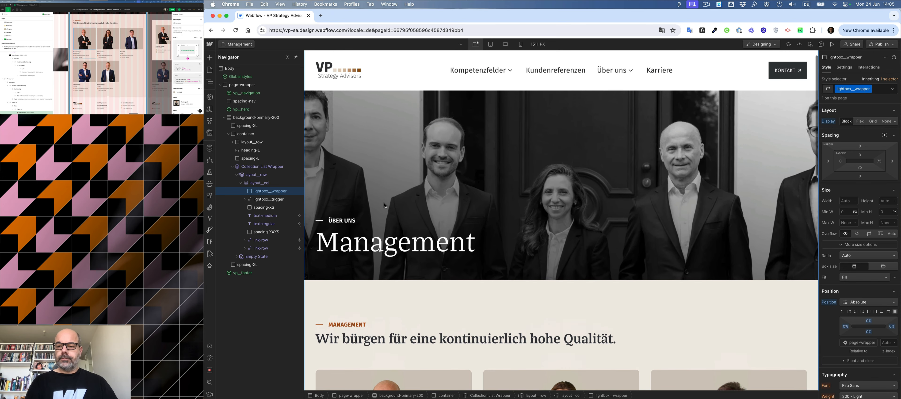
{"action": "left_click", "coordinate": [886, 342]}
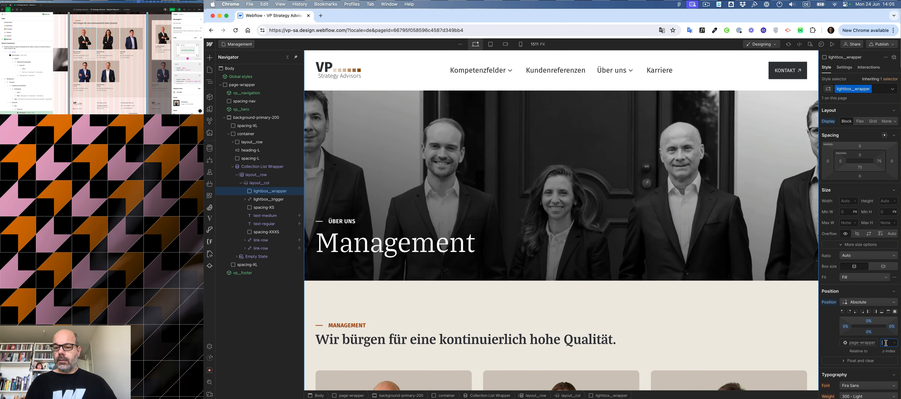
{"action": "type", "text": "200"}
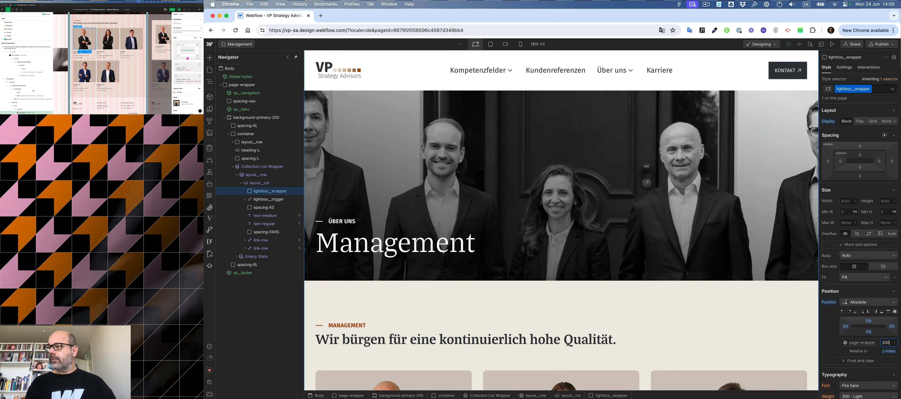
{"action": "left_click", "coordinate": [160, 69]}
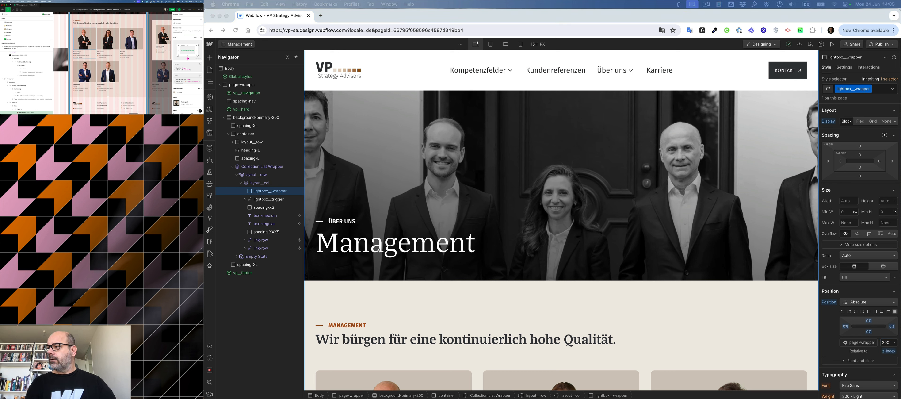
{"action": "left_click", "coordinate": [159, 69]}
{"action": "scroll", "coordinate": [160, 69], "scroll_direction": "right", "scroll_amount": 4}
{"action": "scroll", "coordinate": [160, 69], "scroll_direction": "right", "scroll_amount": 4}
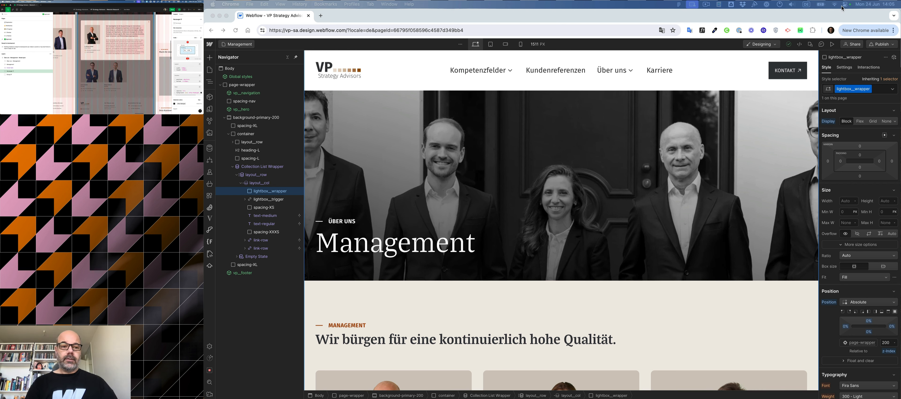
Add a Div Block inside lightbox__wrapper and give it a new class named lightbox__background.
{"action": "left_click", "coordinate": [264, 194]}
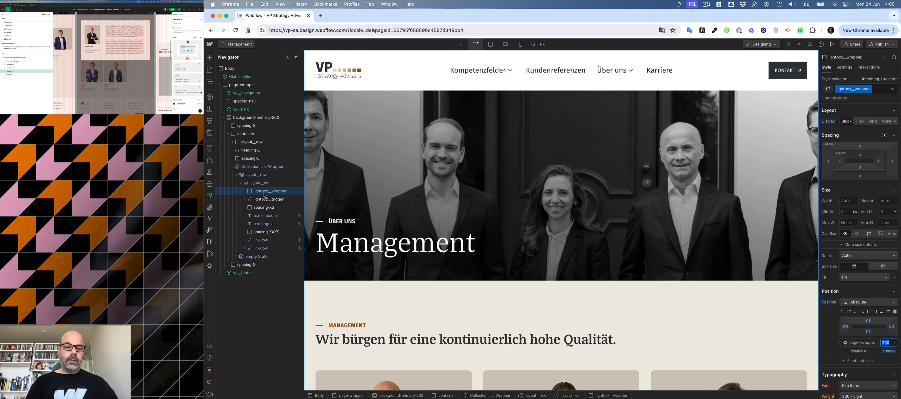
{"action": "key", "text": "super+e"}
{"action": "type", "text": "div"}
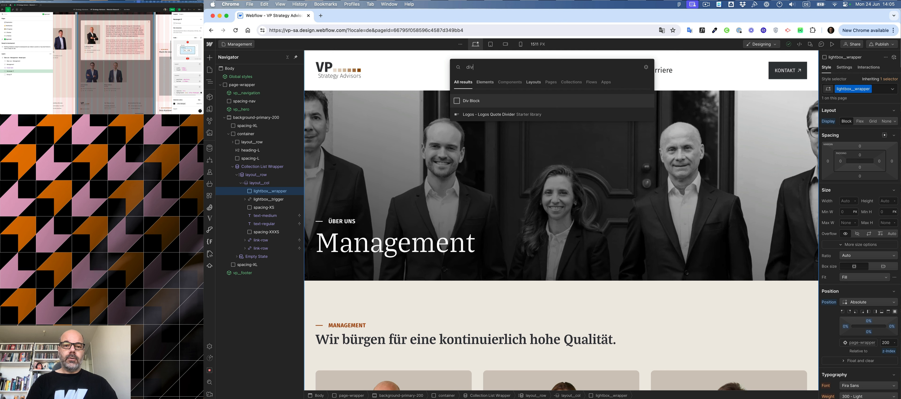
{"action": "key", "text": "super+Return"}
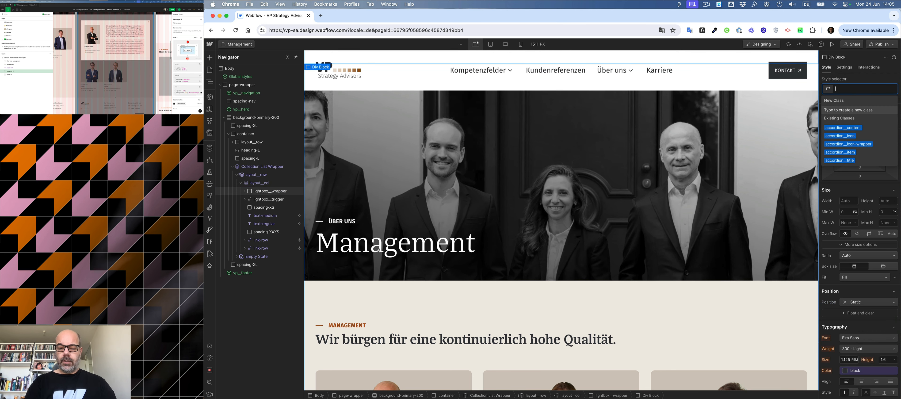
{"action": "type", "text": "lightbox__background"}
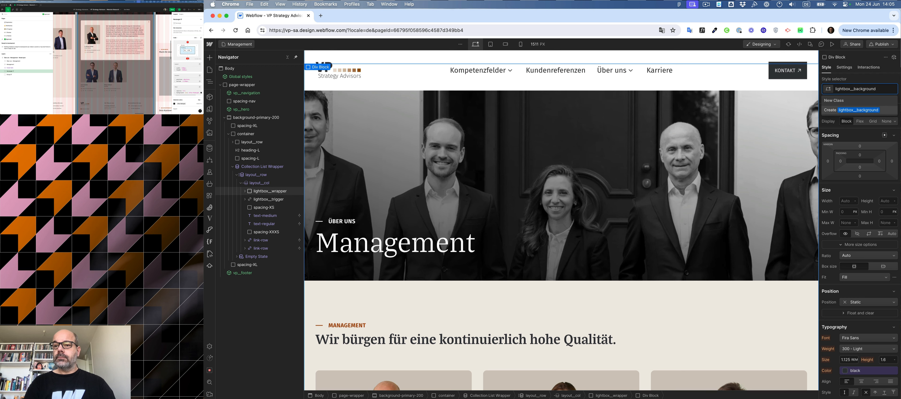
{"action": "key", "text": "Return"}
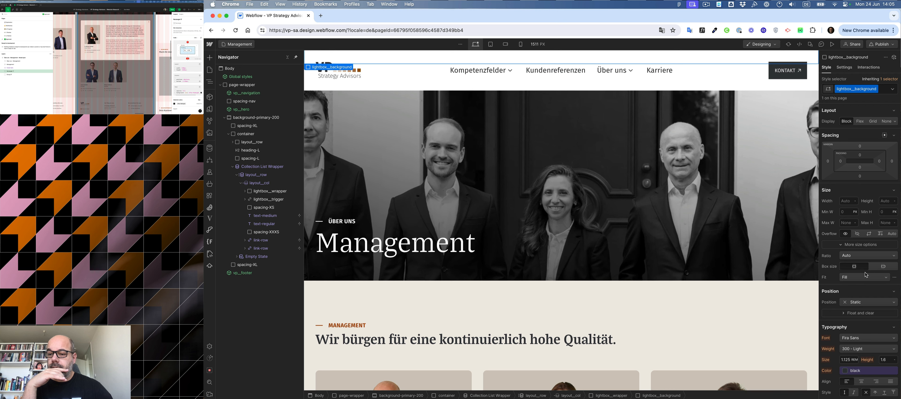
Set lightbox__background to absolute position filling all sides of its parent.
{"action": "scroll", "coordinate": [866, 273], "scroll_direction": "down", "scroll_amount": 2}
{"action": "scroll", "coordinate": [866, 272], "scroll_direction": "up", "scroll_amount": 2}
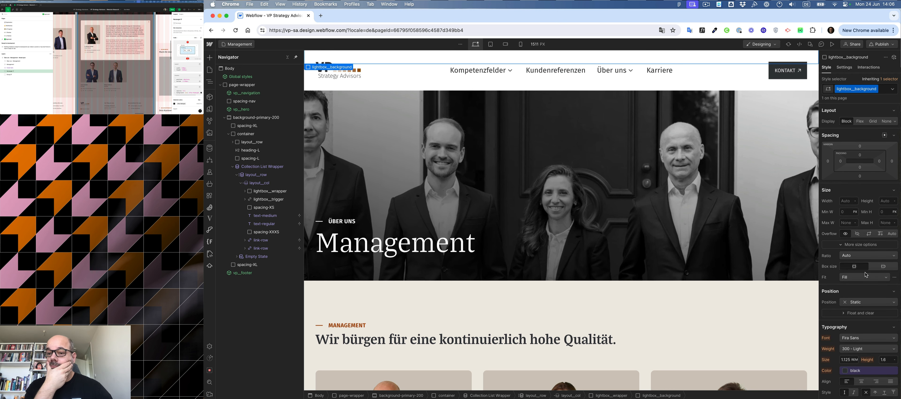
{"action": "scroll", "coordinate": [866, 274], "scroll_direction": "down", "scroll_amount": 3}
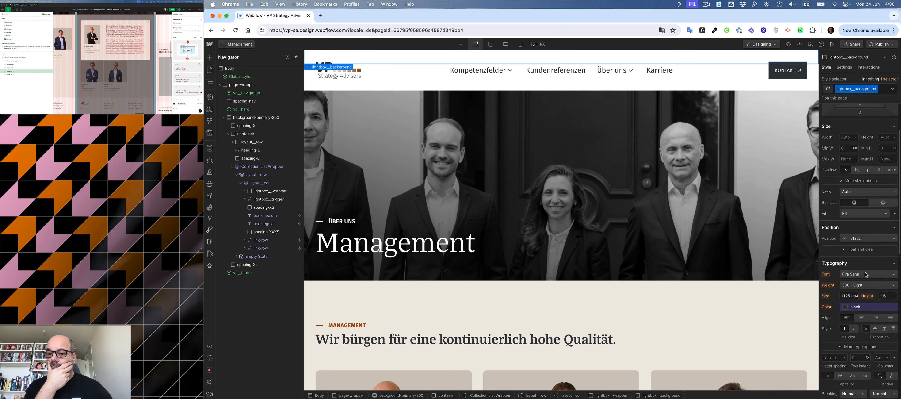
{"action": "left_click", "coordinate": [870, 238]}
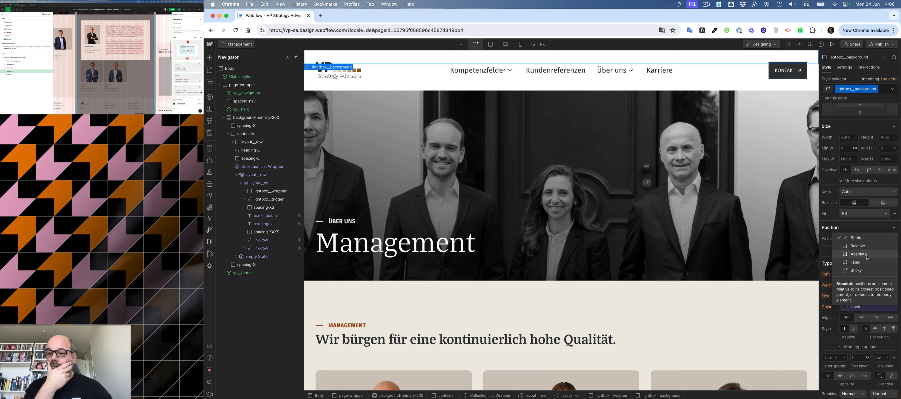
{"action": "left_click", "coordinate": [884, 256]}
{"action": "left_click", "coordinate": [895, 248]}
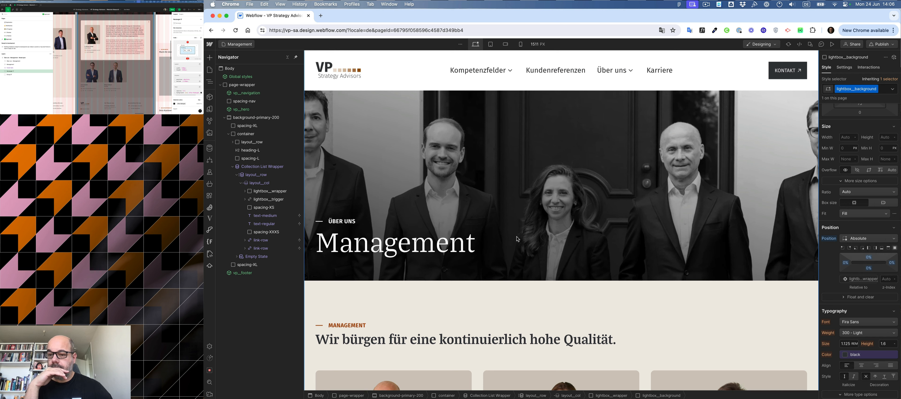
Give lightbox__background a black background color and set its opacity to 50%.
{"action": "scroll", "coordinate": [868, 298], "scroll_direction": "down", "scroll_amount": 10}
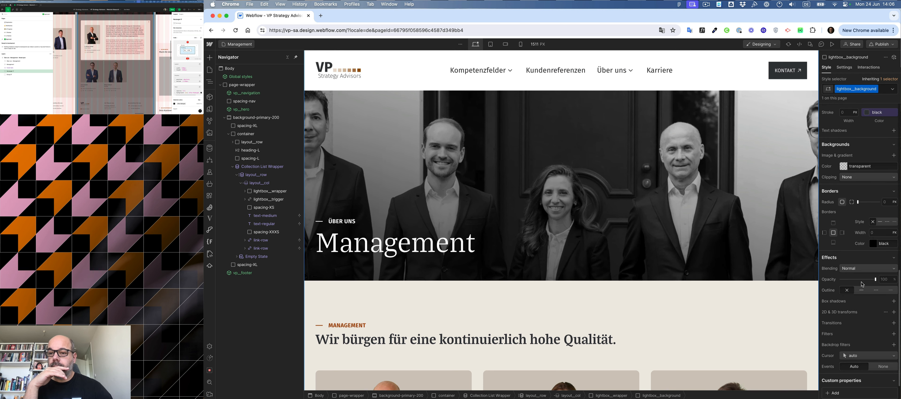
{"action": "left_click", "coordinate": [841, 164]}
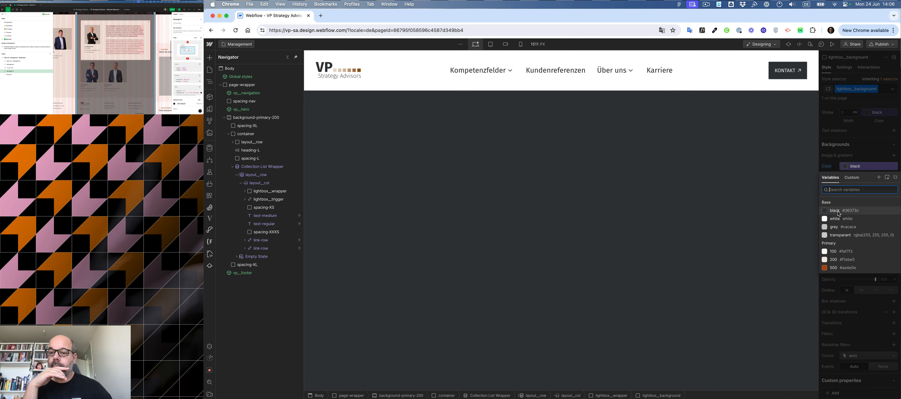
{"action": "left_click", "coordinate": [839, 212]}
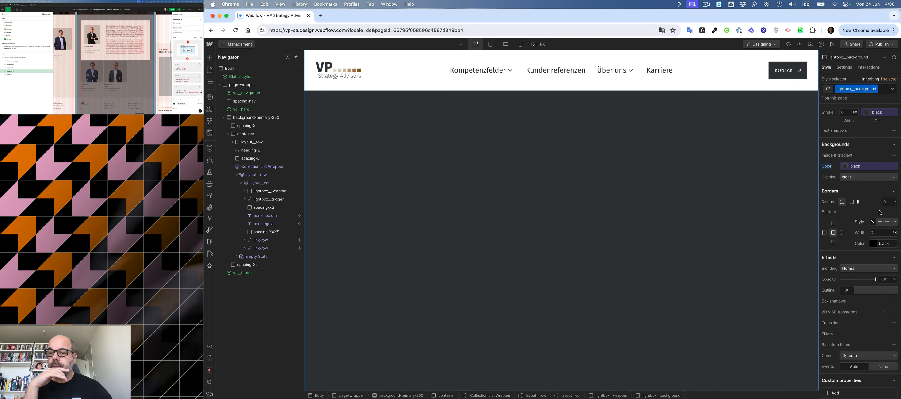
{"action": "left_click", "coordinate": [886, 203]}
{"action": "left_click", "coordinate": [886, 278]}
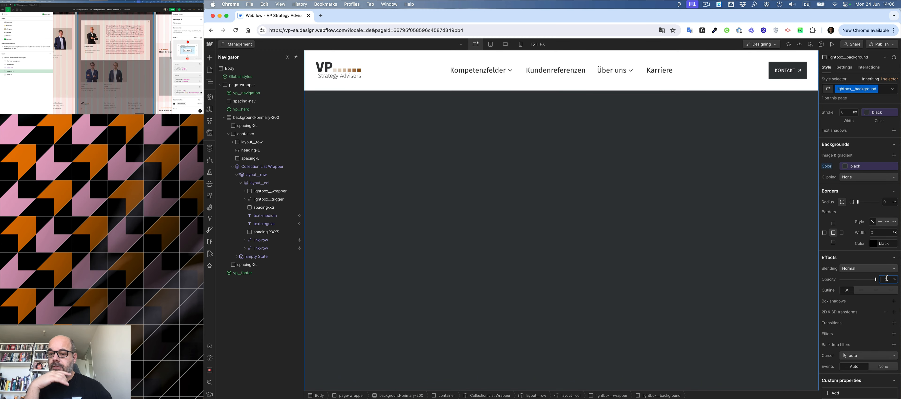
{"action": "type", "text": "50"}
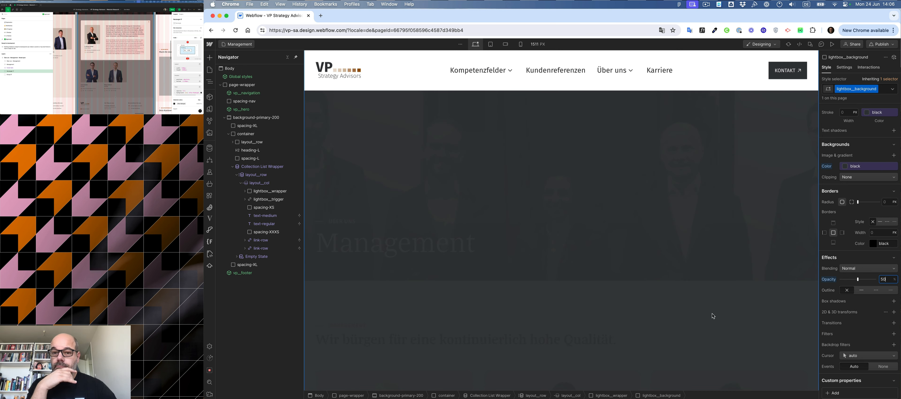
{"action": "scroll", "coordinate": [557, 304], "scroll_direction": "down", "scroll_amount": 10}
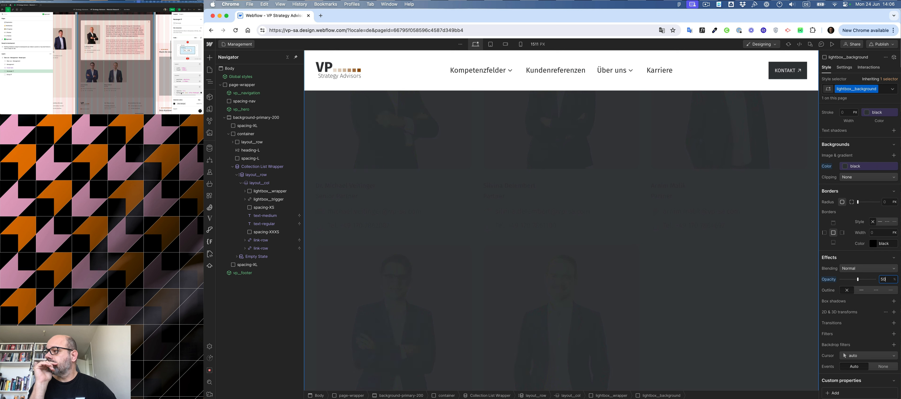
{"action": "scroll", "coordinate": [181, 93], "scroll_direction": "left", "scroll_amount": 2}
{"action": "left_click", "coordinate": [138, 81]}
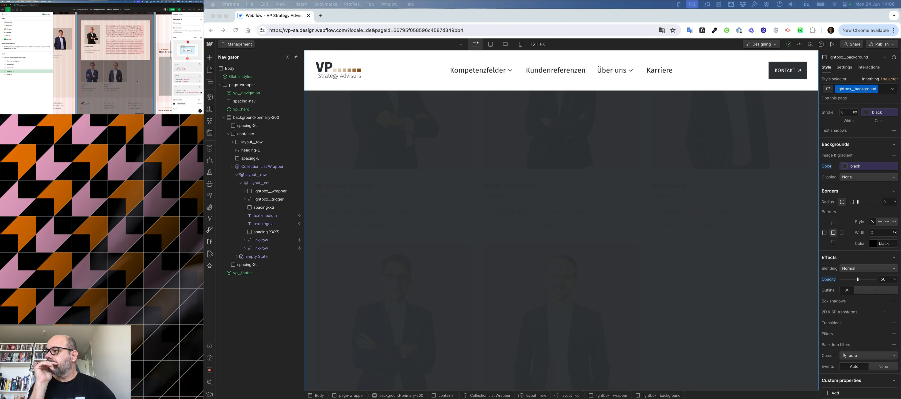
Compare the darkened overlay on the Management page with the modal design in Figma.
{"action": "scroll", "coordinate": [564, 277], "scroll_direction": "up", "scroll_amount": 5}
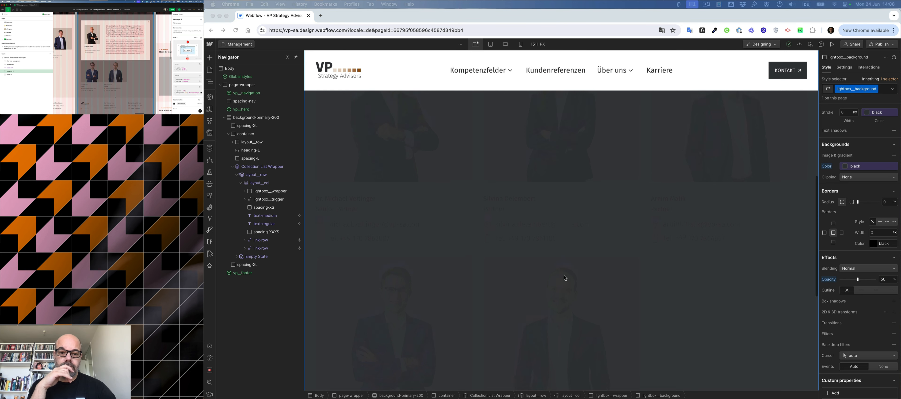
{"action": "scroll", "coordinate": [564, 276], "scroll_direction": "up", "scroll_amount": 4}
{"action": "scroll", "coordinate": [564, 276], "scroll_direction": "down", "scroll_amount": 1}
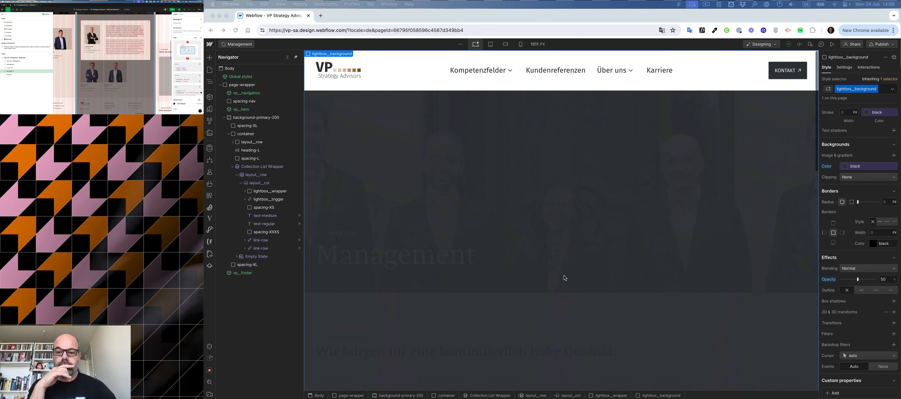
{"action": "left_click", "coordinate": [885, 280]}
{"action": "left_click", "coordinate": [29, 98]}
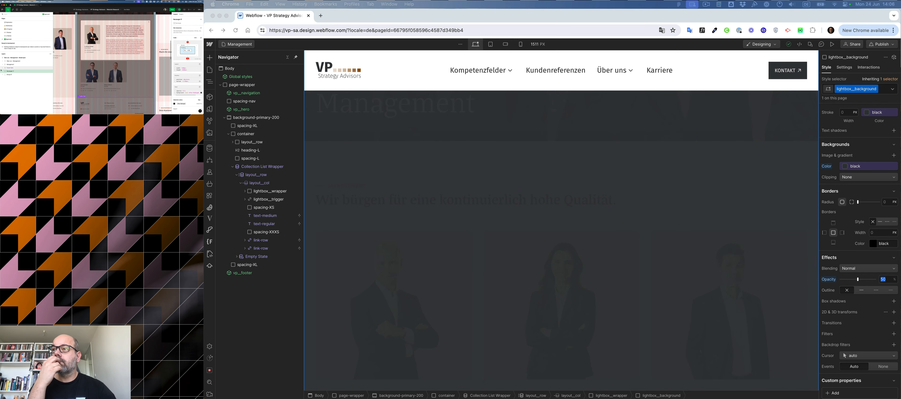
{"action": "left_click", "coordinate": [9, 59]}
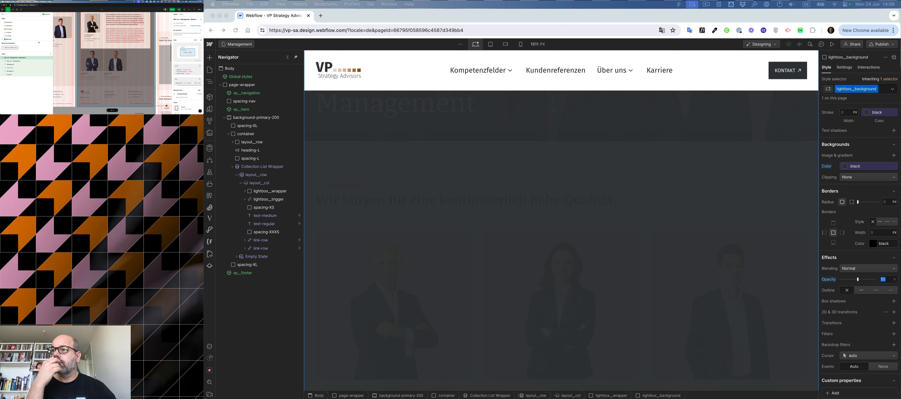
{"action": "left_click", "coordinate": [8, 64]}
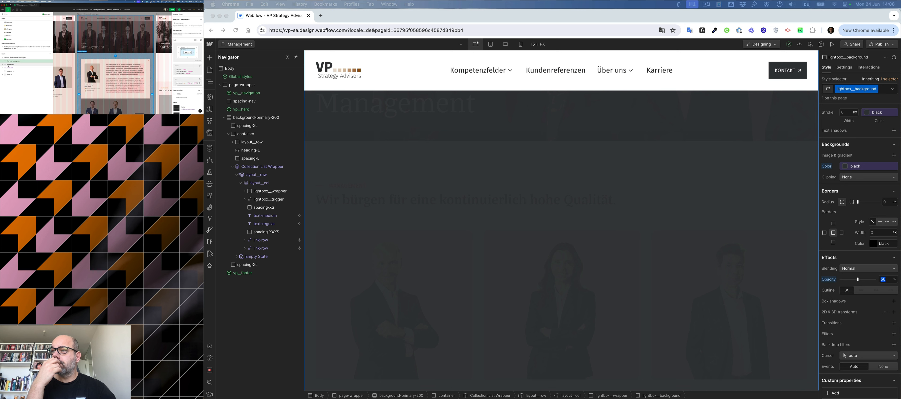
{"action": "left_click", "coordinate": [9, 65]}
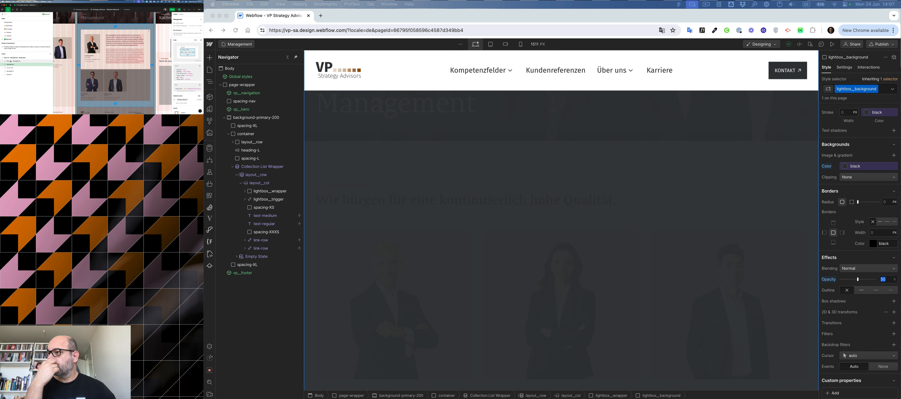
{"action": "left_click", "coordinate": [8, 75]}
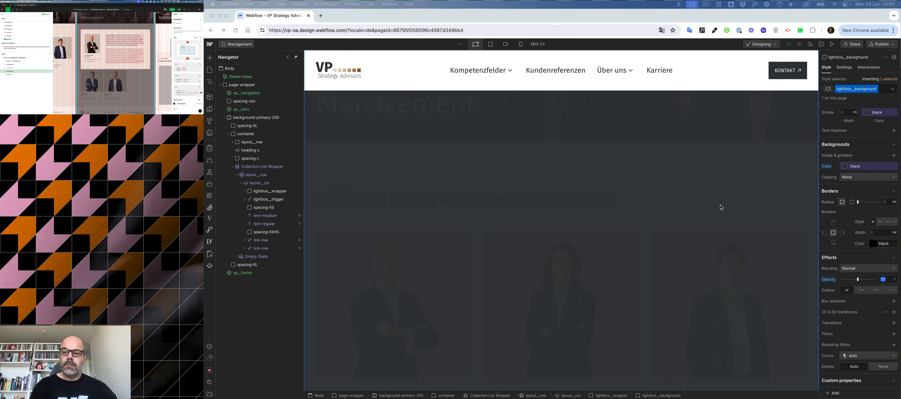
Lower the opacity of lightbox__background to 30%.
{"action": "left_click", "coordinate": [890, 282]}
{"action": "key", "text": "shift+Down"}
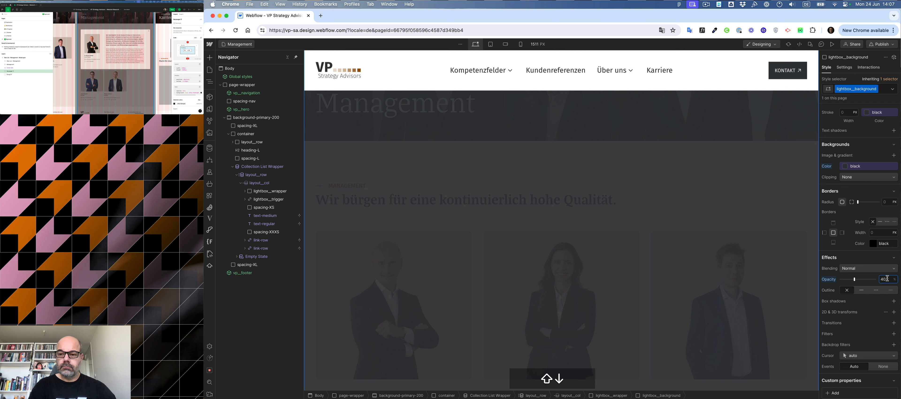
{"action": "key", "text": "shift+Down"}
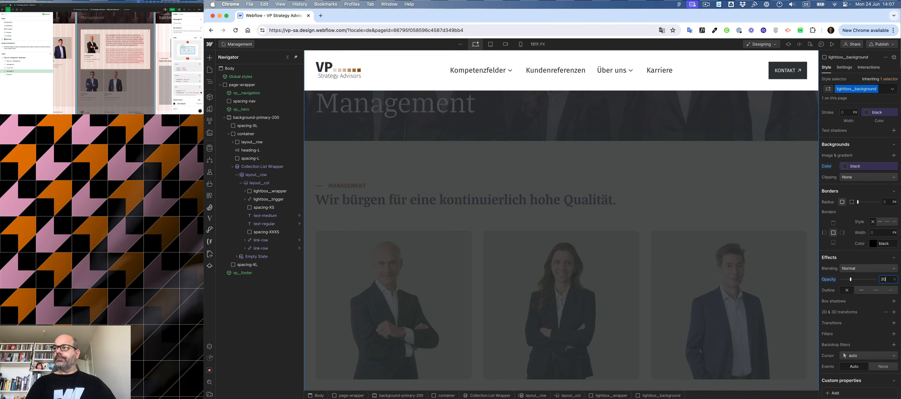
Set lightbox__wrapper to flex display with its children centered horizontally and vertically.
{"action": "scroll", "coordinate": [512, 232], "scroll_direction": "up", "scroll_amount": 5}
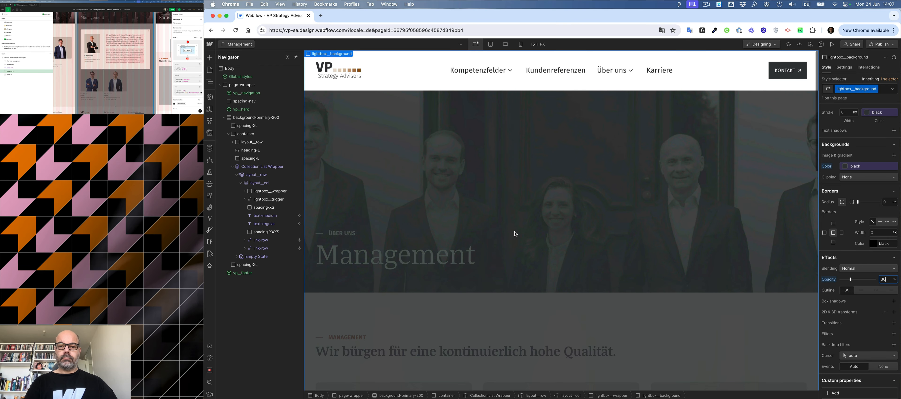
{"action": "scroll", "coordinate": [515, 232], "scroll_direction": "down", "scroll_amount": 8}
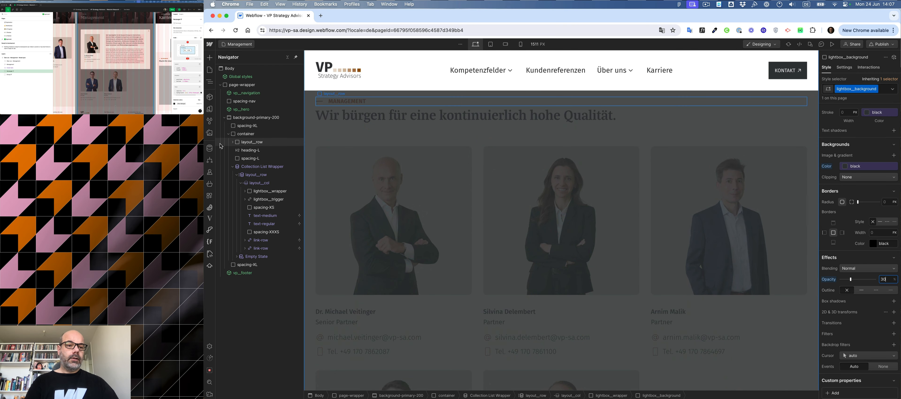
{"action": "left_click", "coordinate": [263, 200]}
{"action": "left_click", "coordinate": [261, 192]}
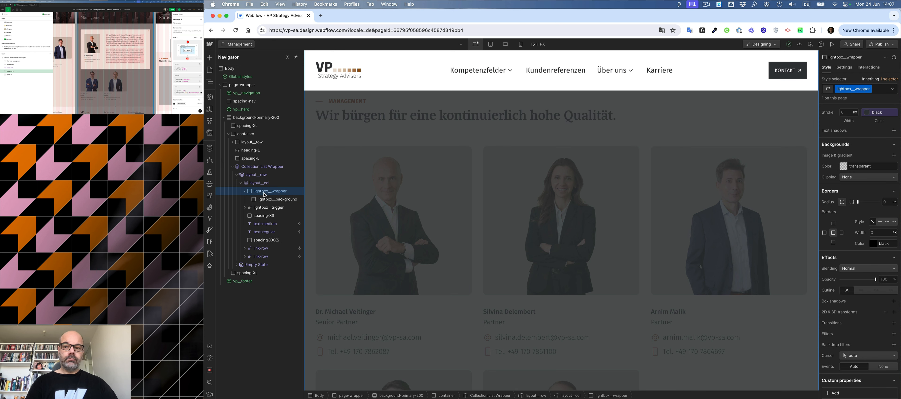
{"action": "scroll", "coordinate": [894, 146], "scroll_direction": "up", "scroll_amount": 10}
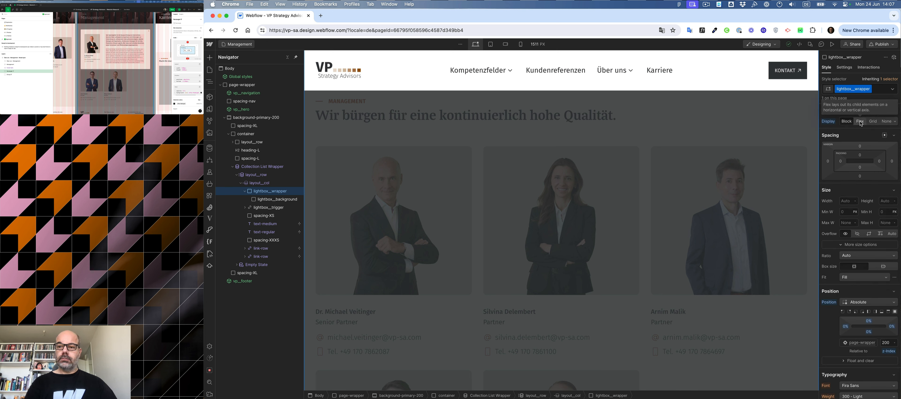
{"action": "left_click", "coordinate": [861, 121]}
{"action": "left_click", "coordinate": [848, 152]}
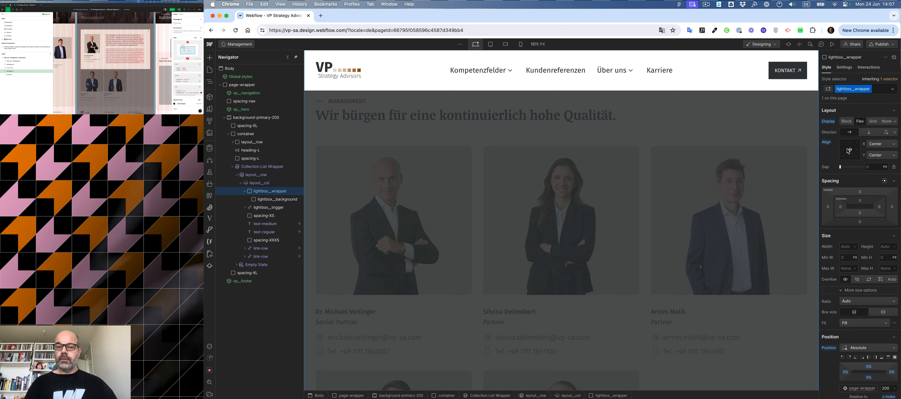
Add a Div Block inside lightbox__wrapper and give it a new class named lightbox__content.
{"action": "key", "text": "super"}
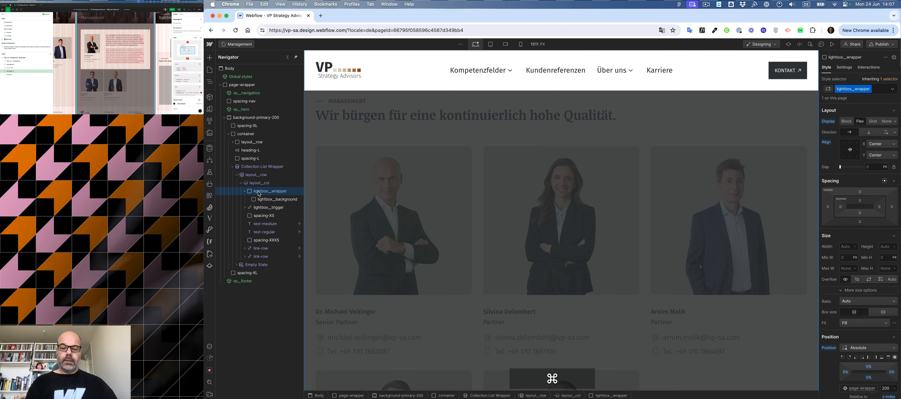
{"action": "key", "text": "super+k"}
{"action": "type", "text": "div"}
{"action": "key", "text": "Return"}
{"action": "key", "text": "super+Return"}
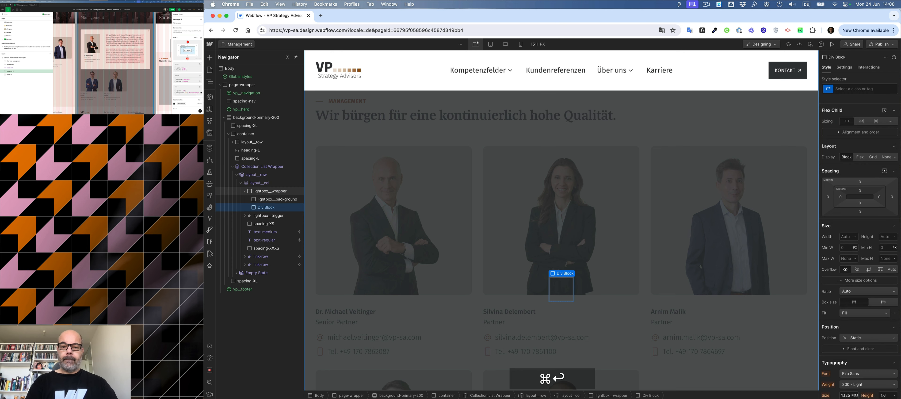
{"action": "type", "text": "lightbo"}
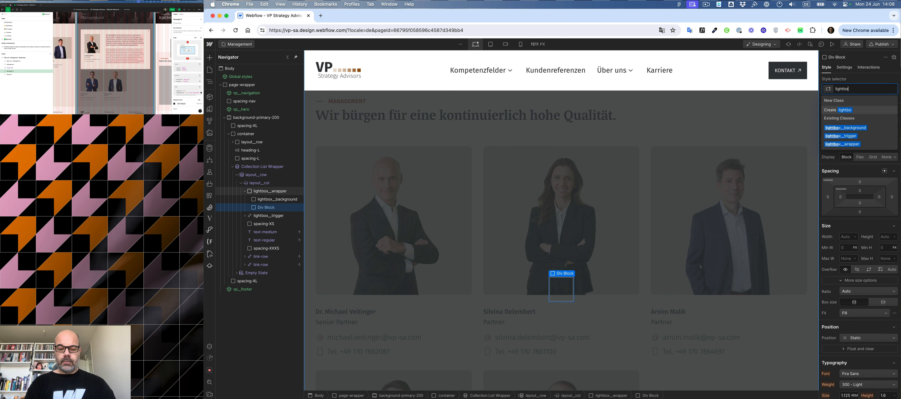
{"action": "type", "text": "x__content"}
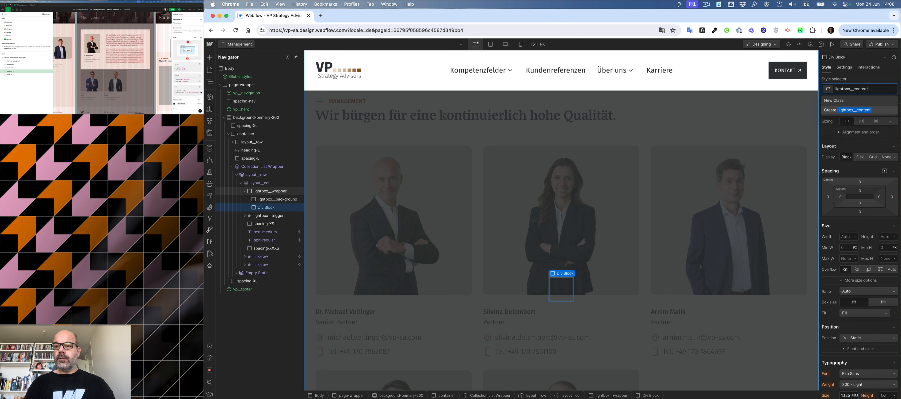
{"action": "key", "text": "Return"}
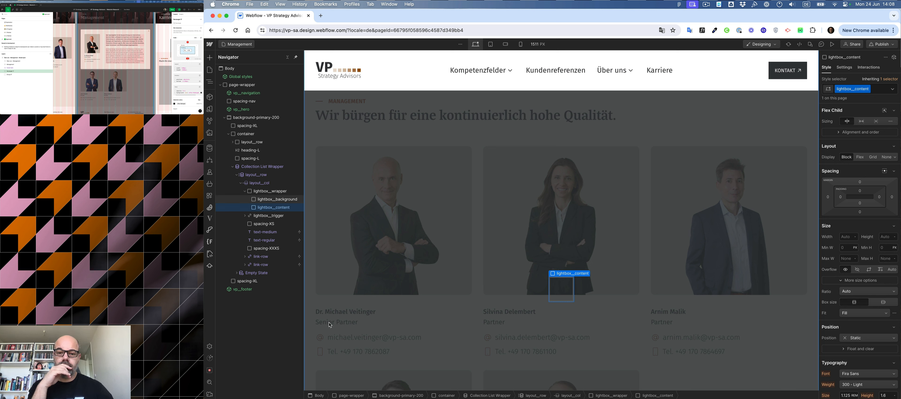
Add a Div Block inside lightbox__content and apply the existing container class to it.
{"action": "left_click", "coordinate": [566, 293]}
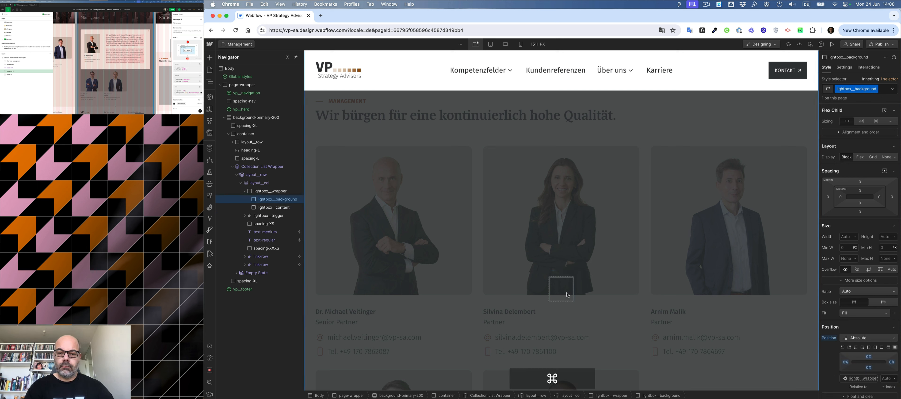
{"action": "left_click", "coordinate": [269, 210]}
{"action": "key", "text": "super+k"}
{"action": "type", "text": "div"}
{"action": "key", "text": "Return"}
{"action": "key", "text": "super+Return"}
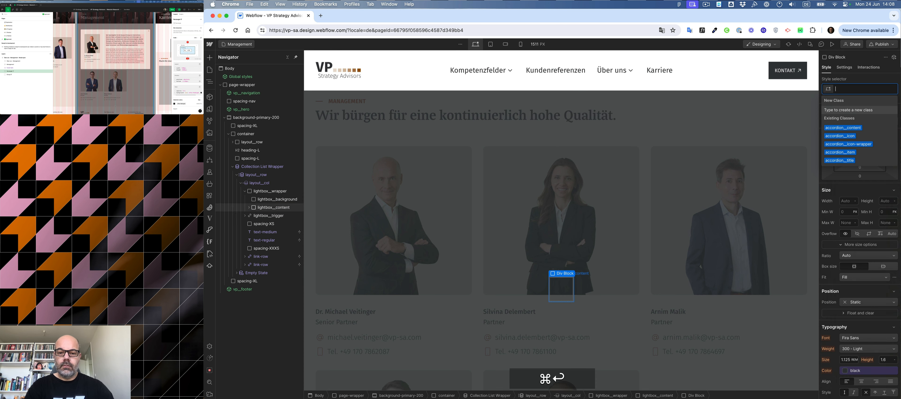
{"action": "type", "text": "con"}
{"action": "key", "text": "Down"}
{"action": "key", "text": "Down"}
{"action": "key", "text": "Return"}
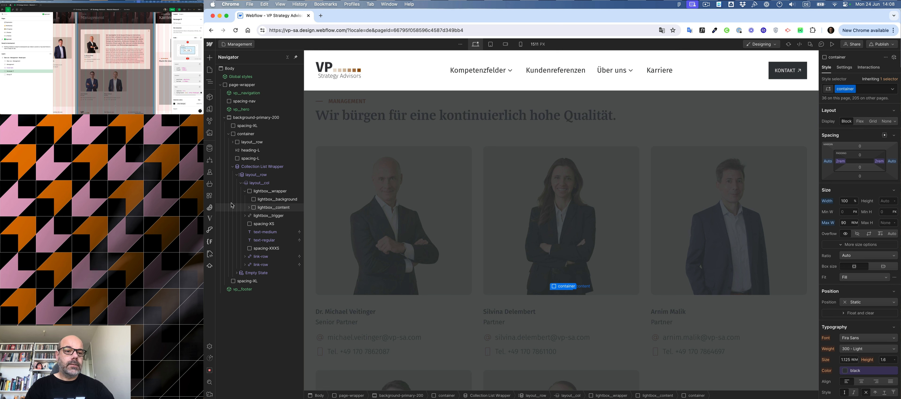
Set lightbox__content's flex child sizing to grow.
{"action": "left_click", "coordinate": [268, 207]}
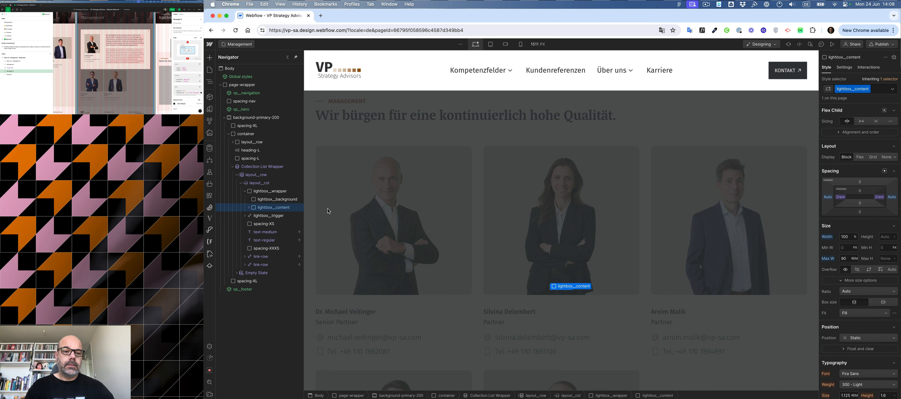
{"action": "left_click", "coordinate": [861, 121]}
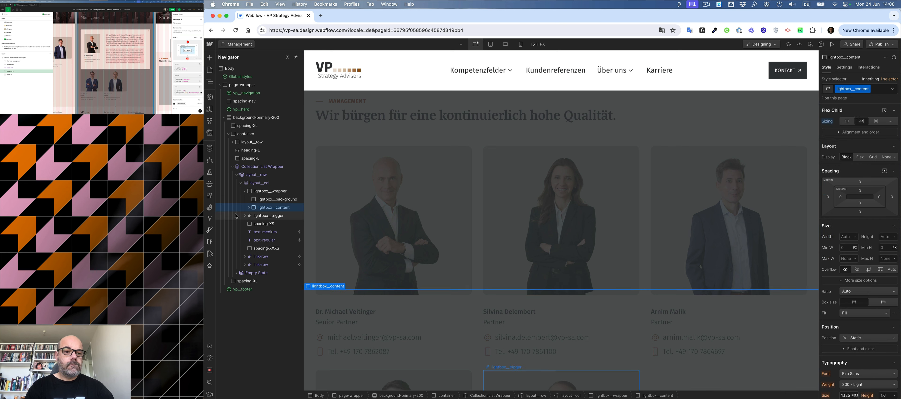
Add a Div Block inside the container and give it a new class named lightbox.
{"action": "left_click", "coordinate": [249, 208]}
{"action": "left_click", "coordinate": [265, 218]}
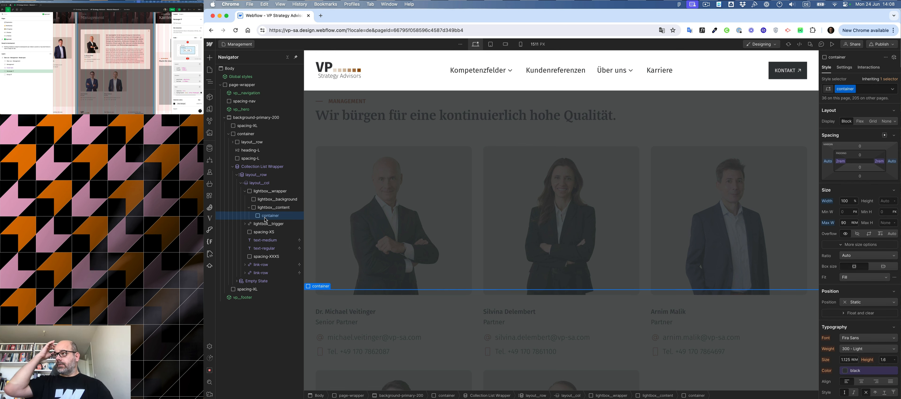
{"action": "key", "text": "super+e"}
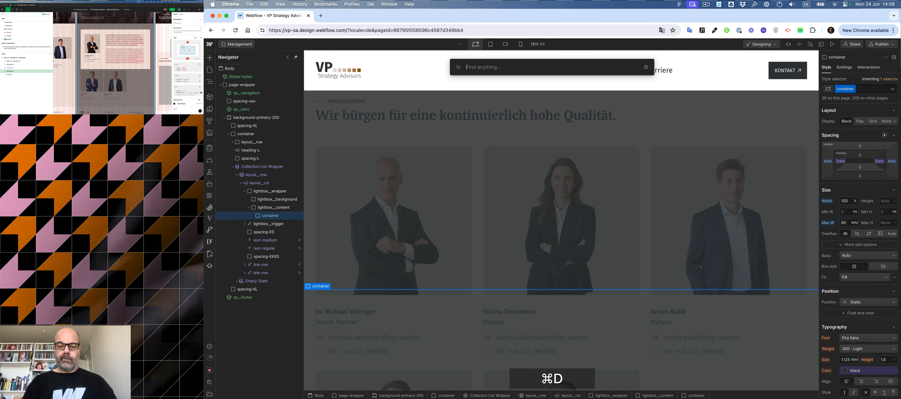
{"action": "type", "text": "div"}
{"action": "key", "text": "super+Return"}
{"action": "type", "text": "light"}
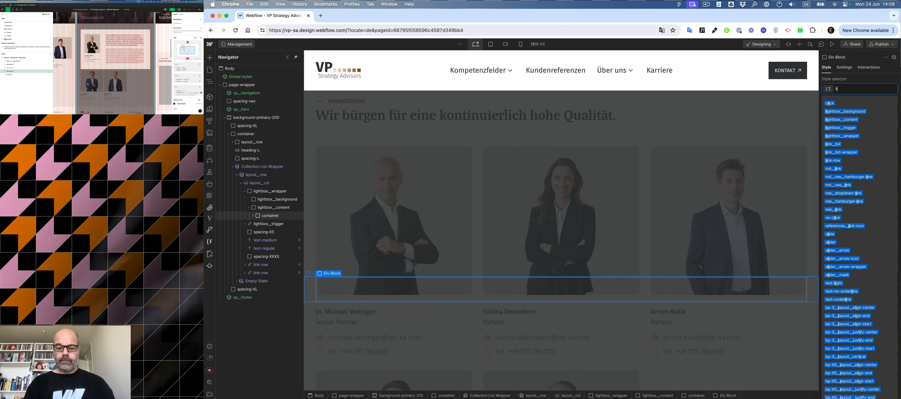
{"action": "key", "text": "BackSpace"}
{"action": "key", "text": "BackSpace"}
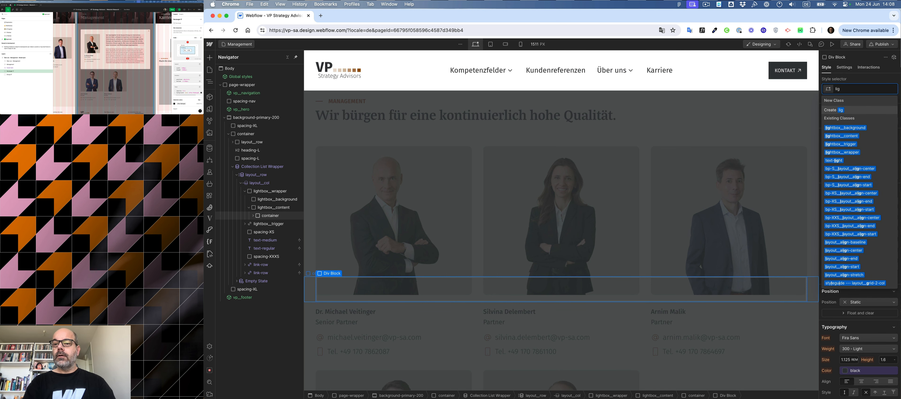
{"action": "key", "text": "BackSpace"}
{"action": "key", "text": "BackSpace"}
{"action": "type", "text": "ightbox"}
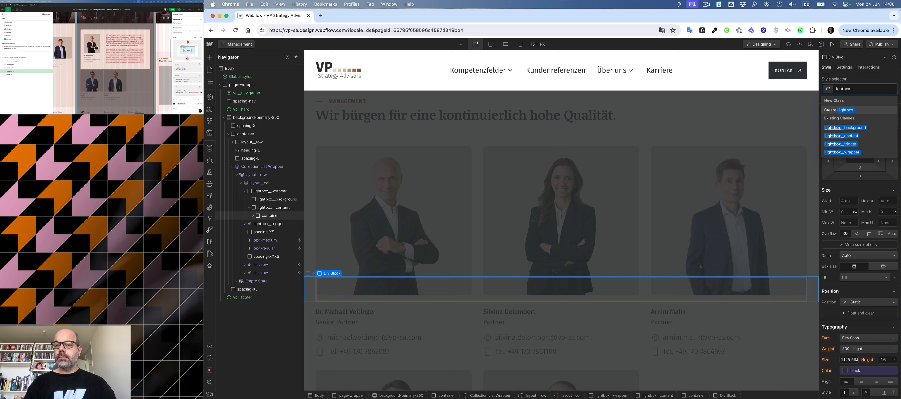
{"action": "key", "text": "Return"}
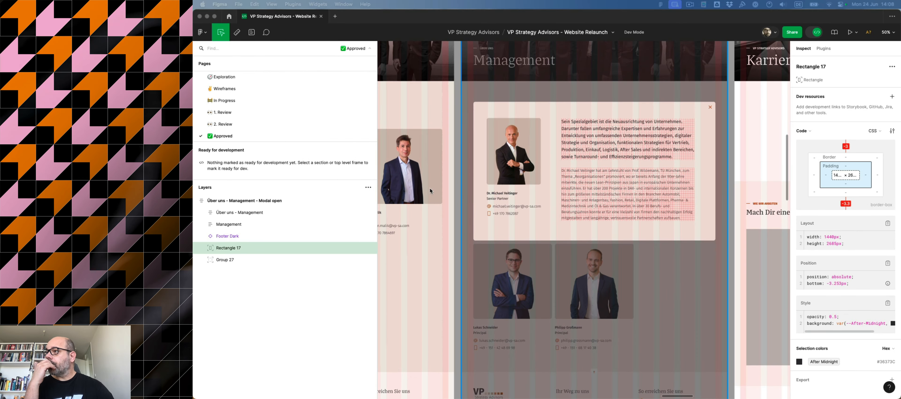
Give the lightbox block the 200 color variable as its background, matching the Figma modal.
{"action": "left_click", "coordinate": [483, 176]}
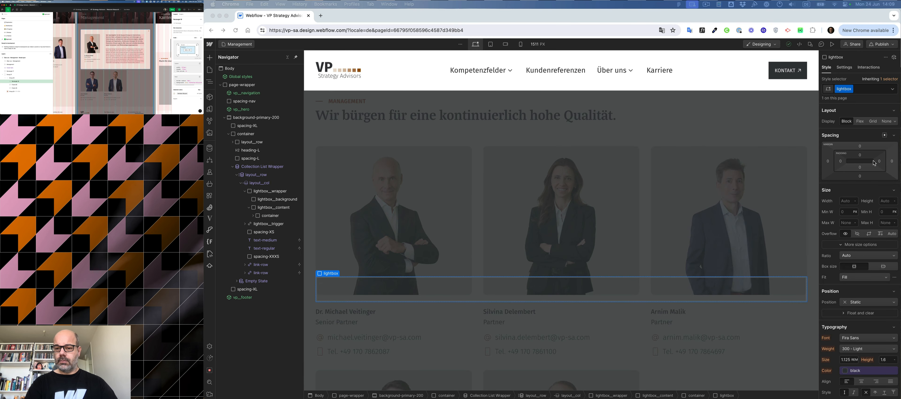
{"action": "scroll", "coordinate": [874, 162], "scroll_direction": "down", "scroll_amount": 10}
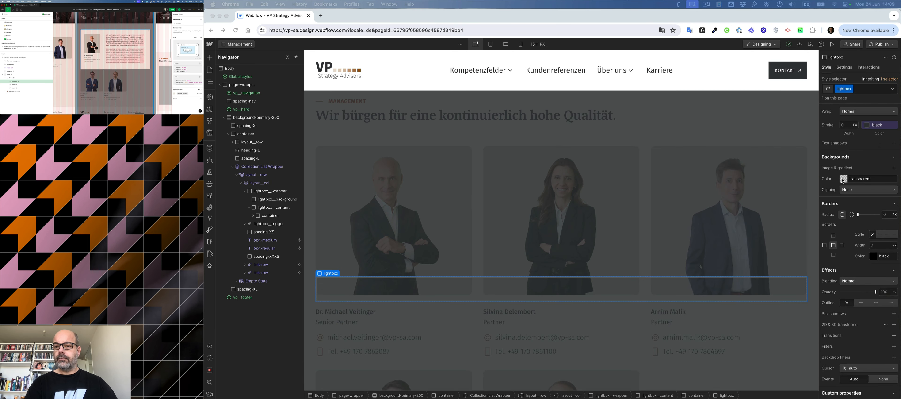
{"action": "left_click", "coordinate": [843, 179]}
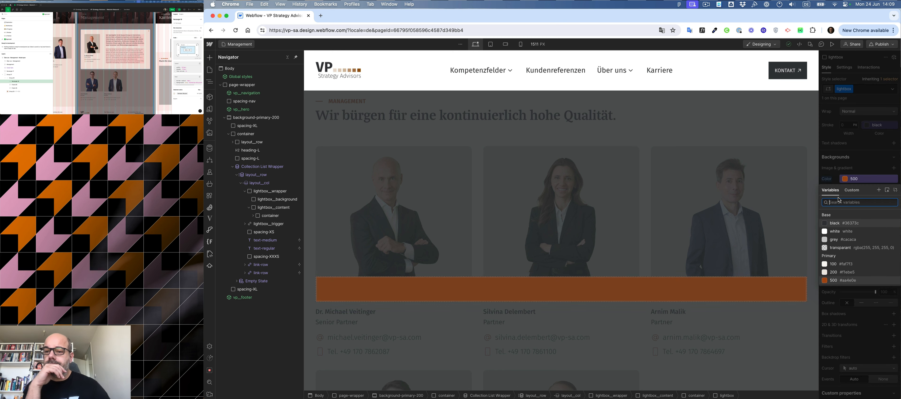
{"action": "left_click", "coordinate": [834, 272]}
{"action": "key", "text": "Escape"}
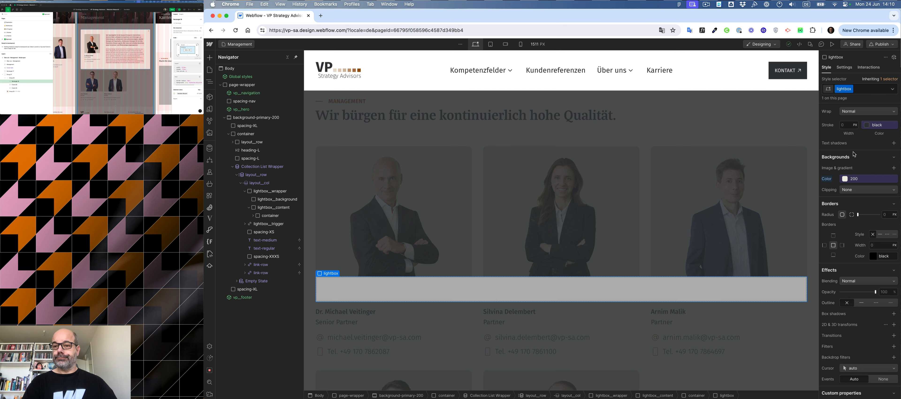
{"action": "scroll", "coordinate": [852, 150], "scroll_direction": "up", "scroll_amount": 10}
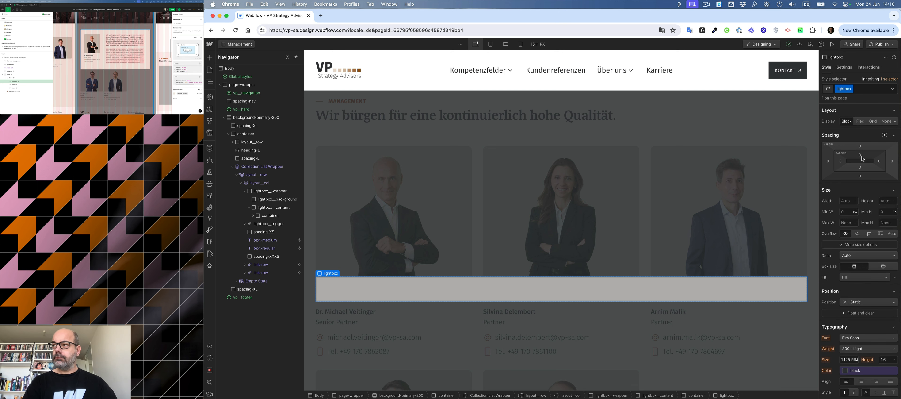
Set the lightbox's top padding to 88 px and its left padding to 4.5 rem, matching the Figma modal.
{"action": "left_click", "coordinate": [94, 36]}
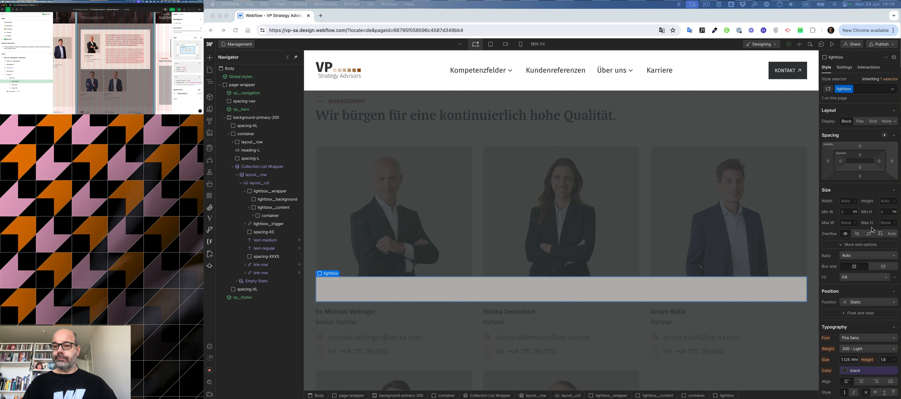
{"action": "left_click", "coordinate": [861, 156]}
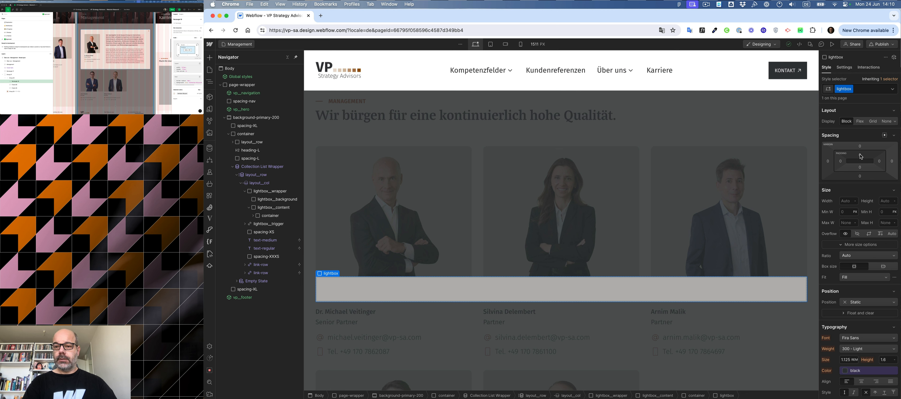
{"action": "left_click", "coordinate": [860, 156]}
{"action": "type", "text": "88"}
{"action": "key", "text": "Return"}
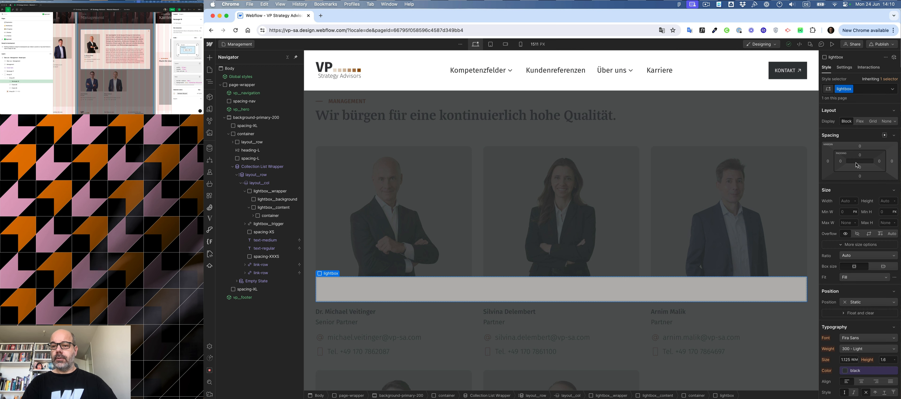
{"action": "left_click", "coordinate": [843, 164]}
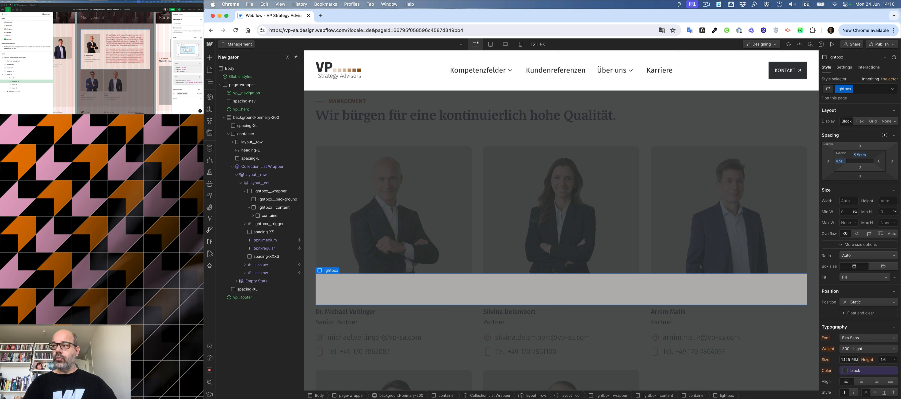
Set the lightbox's right margin to 7 rem.
{"action": "left_click", "coordinate": [122, 63]}
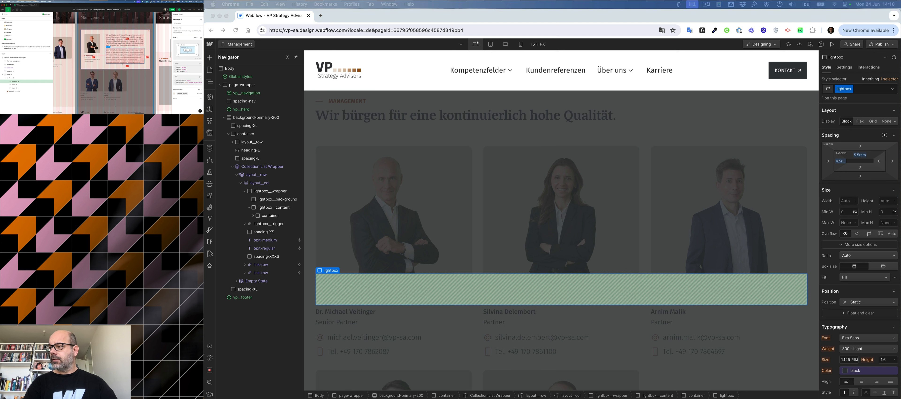
{"action": "left_click", "coordinate": [863, 180]}
{"action": "left_click", "coordinate": [861, 177]}
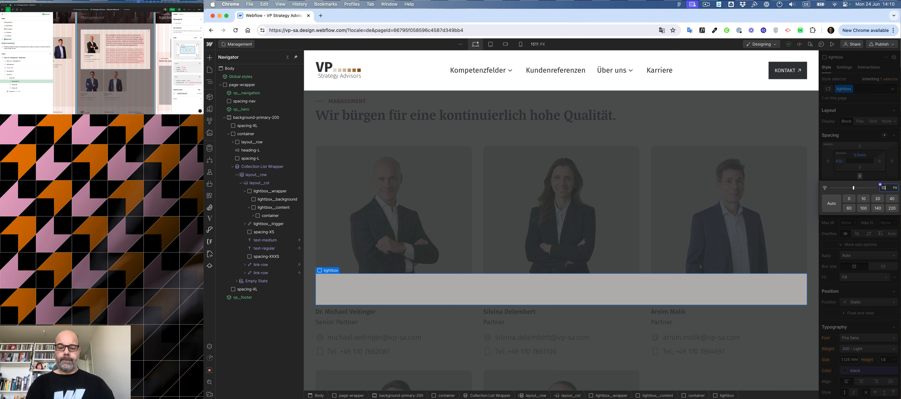
{"action": "key", "text": "Return"}
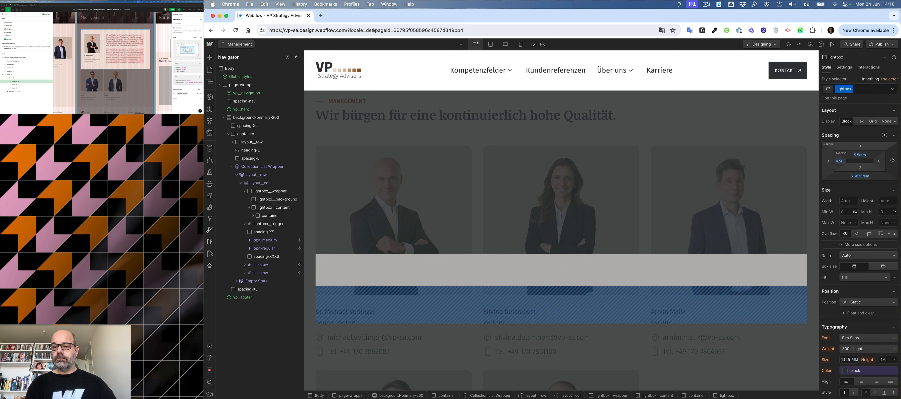
{"action": "left_click", "coordinate": [893, 162]}
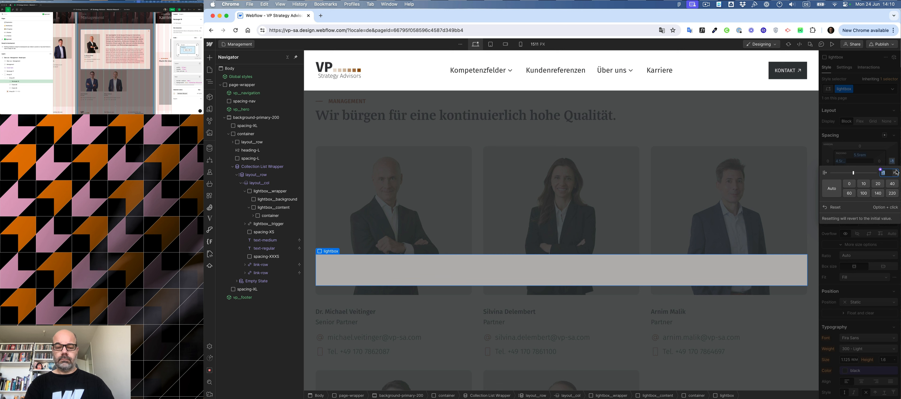
{"action": "type", "text": "113"}
{"action": "key", "text": "Return"}
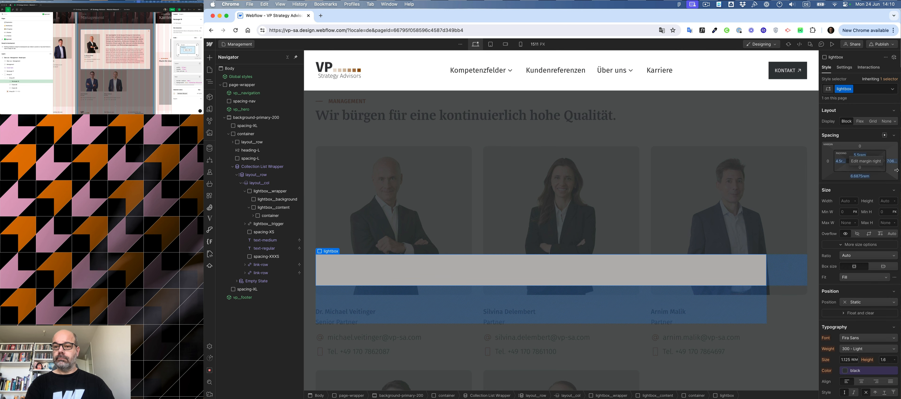
{"action": "left_click", "coordinate": [893, 162]}
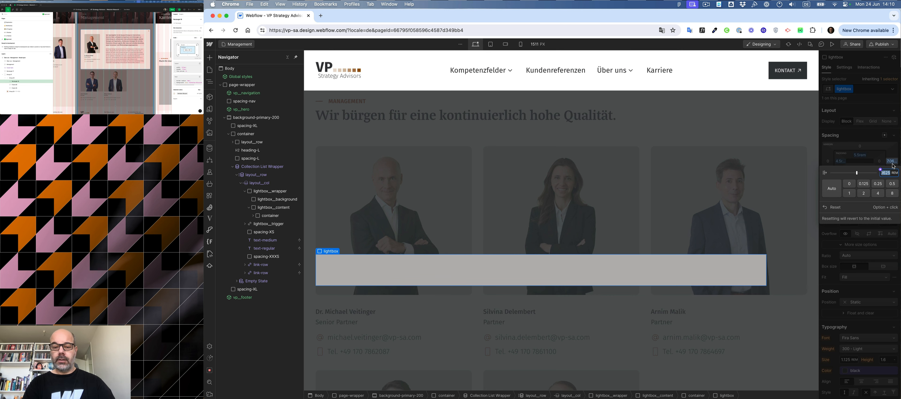
{"action": "type", "text": "7"}
{"action": "key", "text": "Return"}
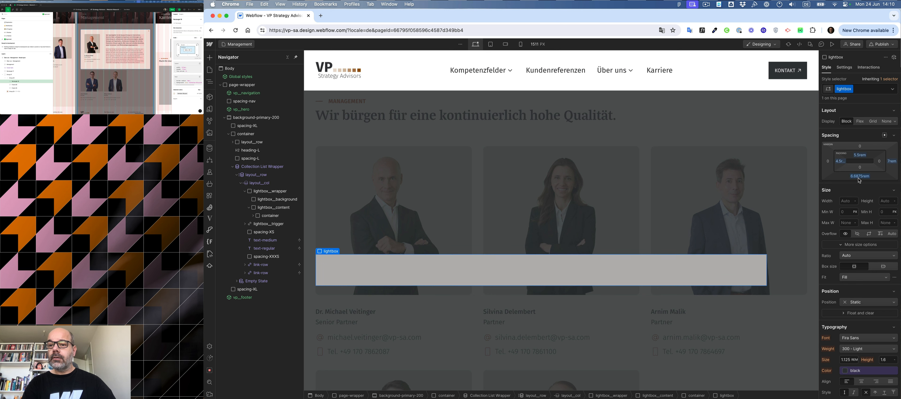
Set the lightbox's bottom padding to 6.5 rem.
{"action": "left_click", "coordinate": [858, 176]}
{"action": "type", "text": "6.5"}
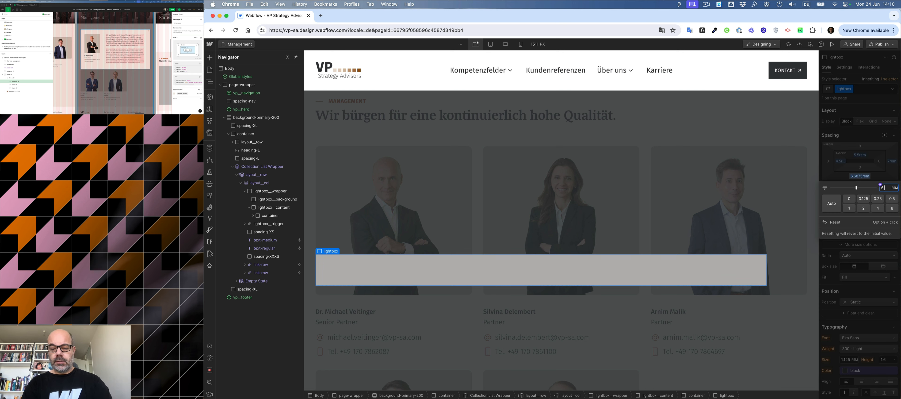
{"action": "key", "text": "Return"}
{"action": "left_click", "coordinate": [840, 162]}
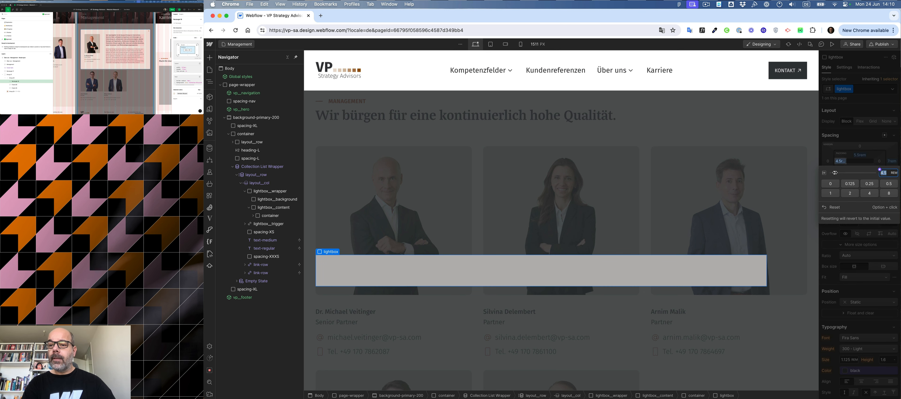
{"action": "left_click", "coordinate": [849, 141]}
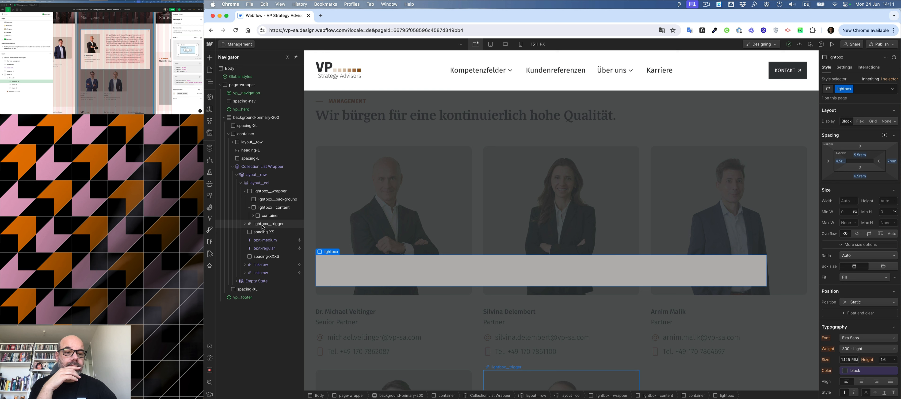
Copy the card's radius-M image block into the lightbox and delete the trigger link nested inside the copy.
{"action": "left_click", "coordinate": [263, 226]}
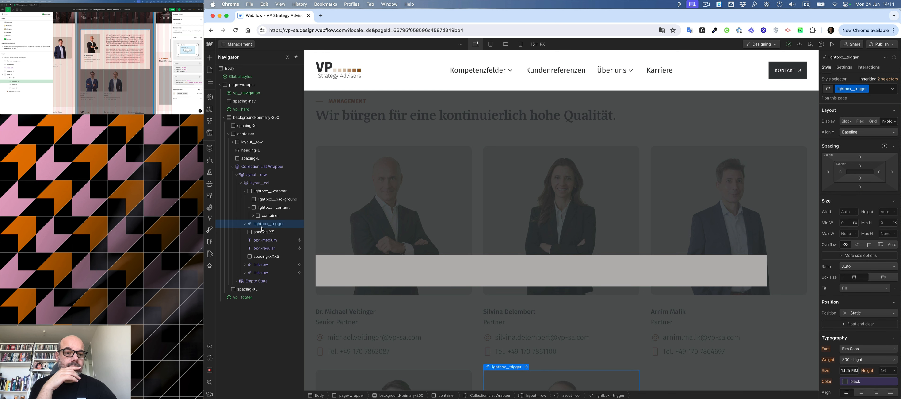
{"action": "left_click", "coordinate": [253, 215]}
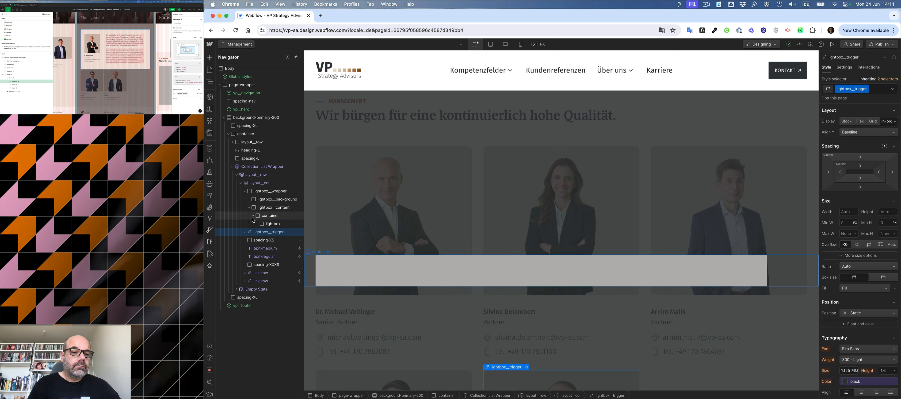
{"action": "mouse_move", "coordinate": [267, 228]}
{"action": "left_mouse_down"}
{"action": "mouse_move", "coordinate": [276, 233]}
{"action": "mouse_move", "coordinate": [259, 233]}
{"action": "mouse_move", "coordinate": [279, 230]}
{"action": "left_mouse_up"}
{"action": "left_click", "coordinate": [280, 240]}
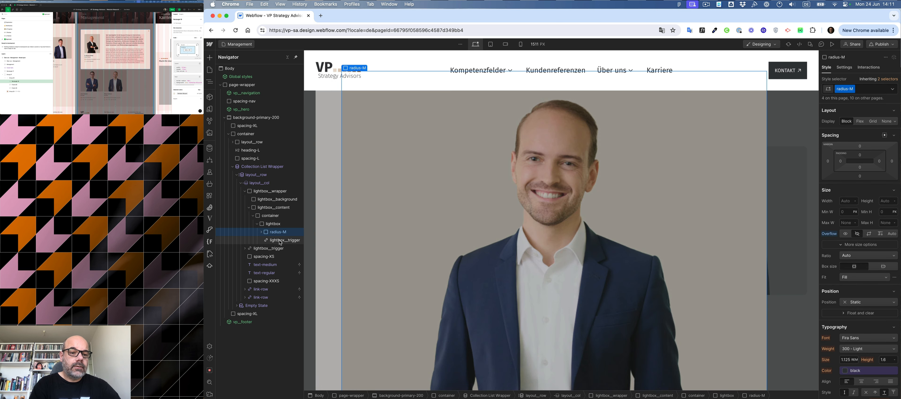
{"action": "left_click", "coordinate": [279, 240]}
{"action": "key", "text": "Delete"}
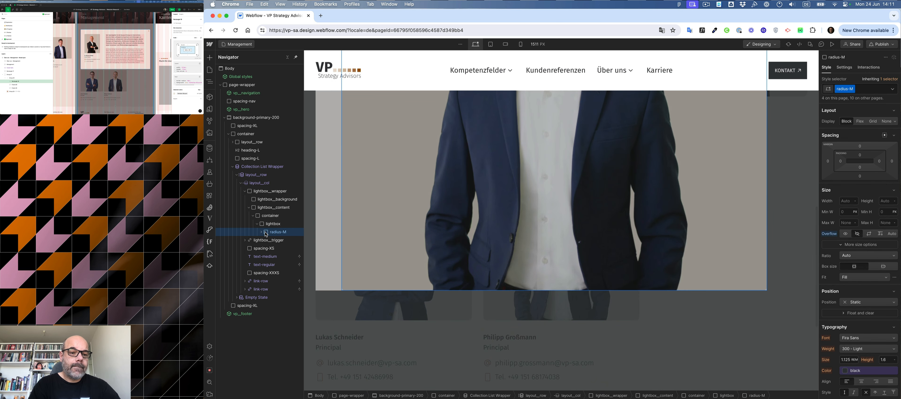
Wrap the lightbox's image block in a new Div Block.
{"action": "key", "text": "alt+super"}
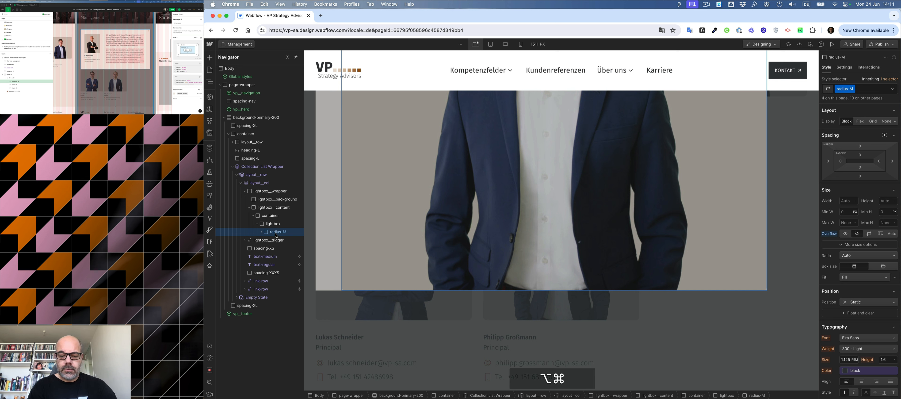
{"action": "key", "text": "alt+super+d"}
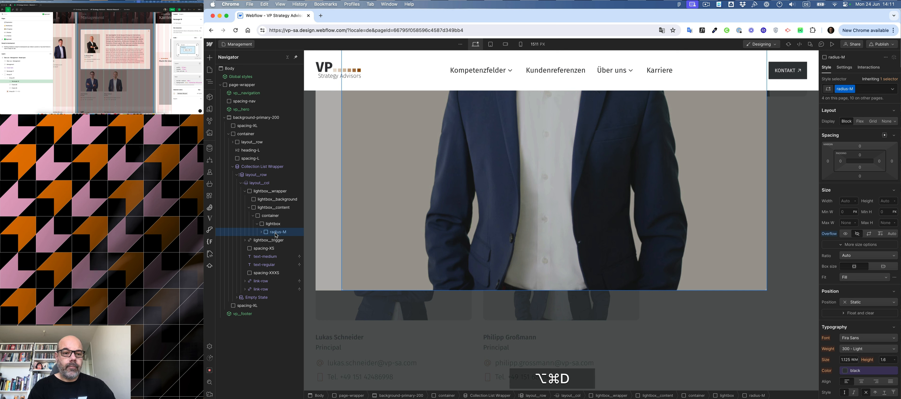
{"action": "key", "text": "alt+super+g"}
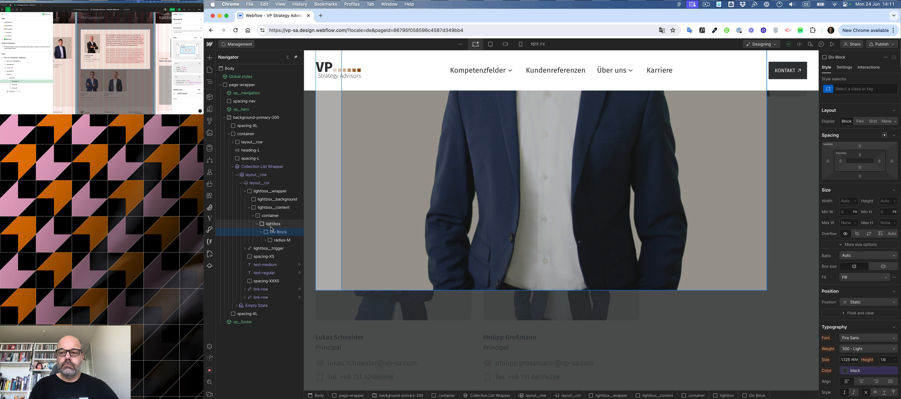
Set the lightbox to flex display with its items aligned to the top.
{"action": "left_click", "coordinate": [271, 226]}
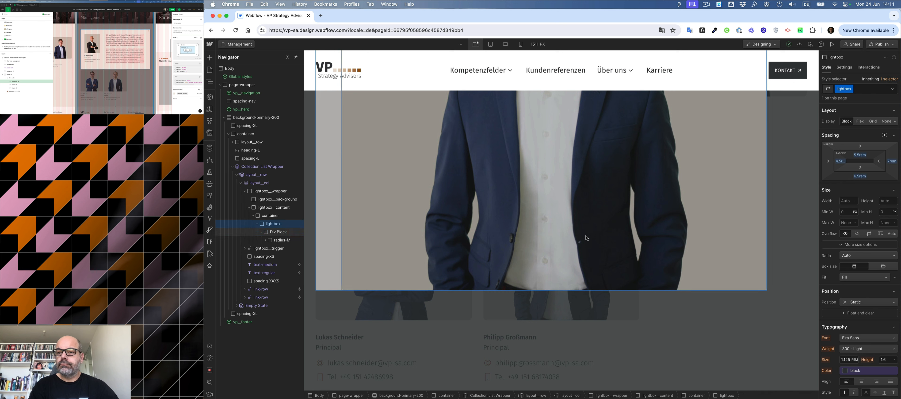
{"action": "left_click", "coordinate": [860, 121]}
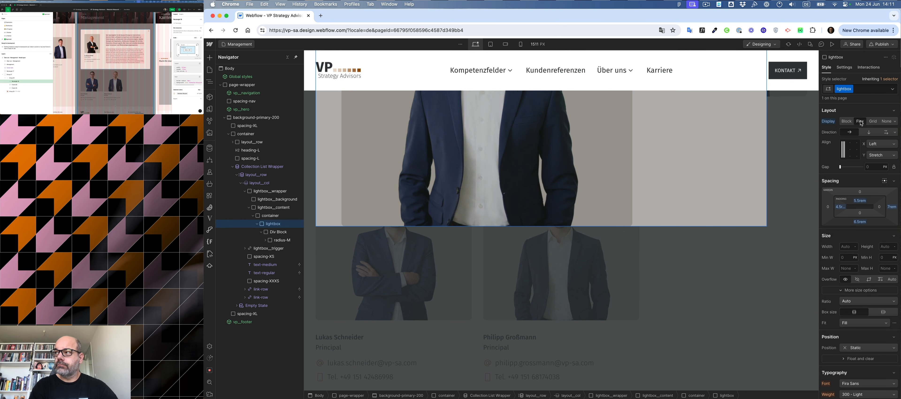
{"action": "left_click", "coordinate": [843, 145]}
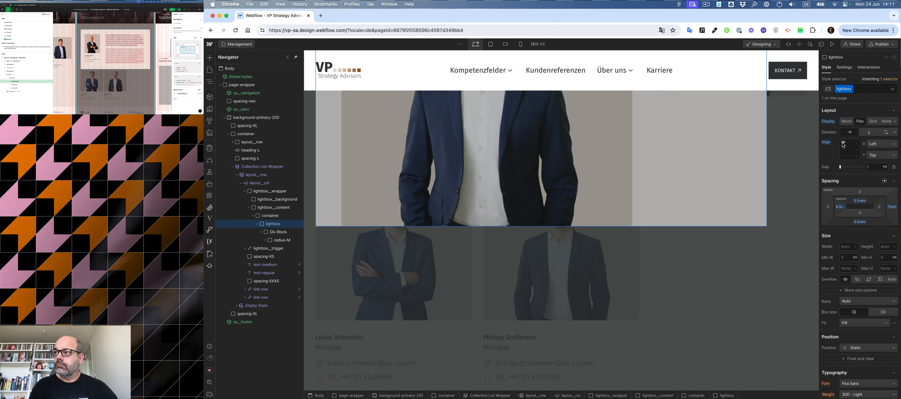
Give the new Div Block the layout__col class plus a 4 combo class.
{"action": "left_click", "coordinate": [279, 232]}
{"action": "key", "text": "cmd+Tab"}
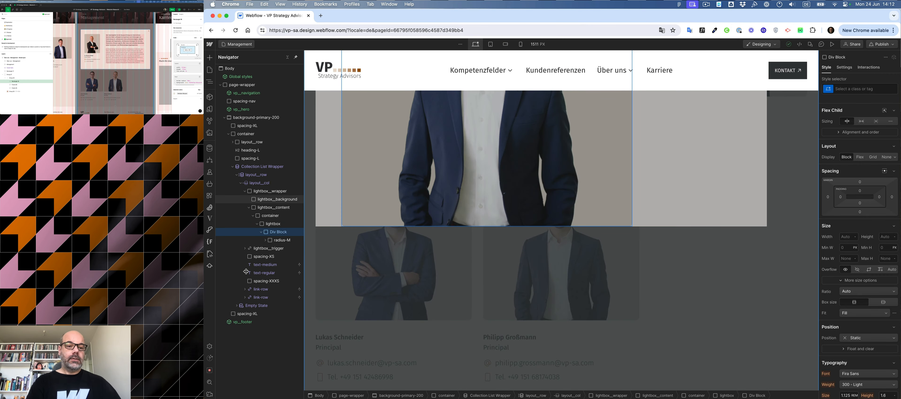
{"action": "key", "text": "super+Return"}
{"action": "type", "text": "co"}
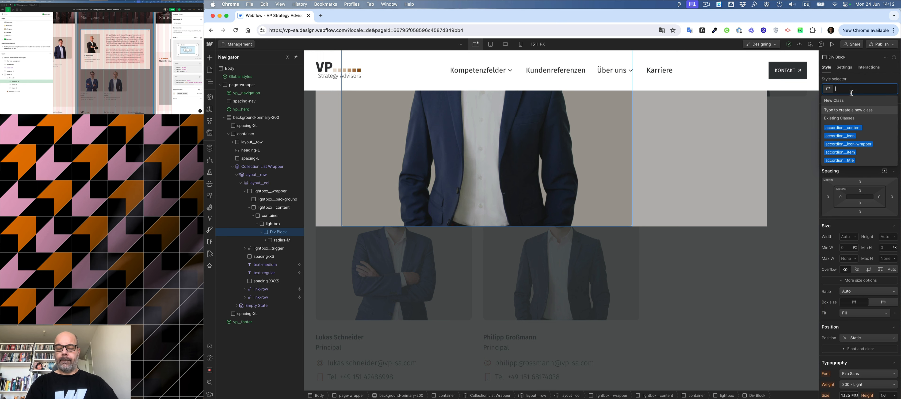
{"action": "type", "text": "l"}
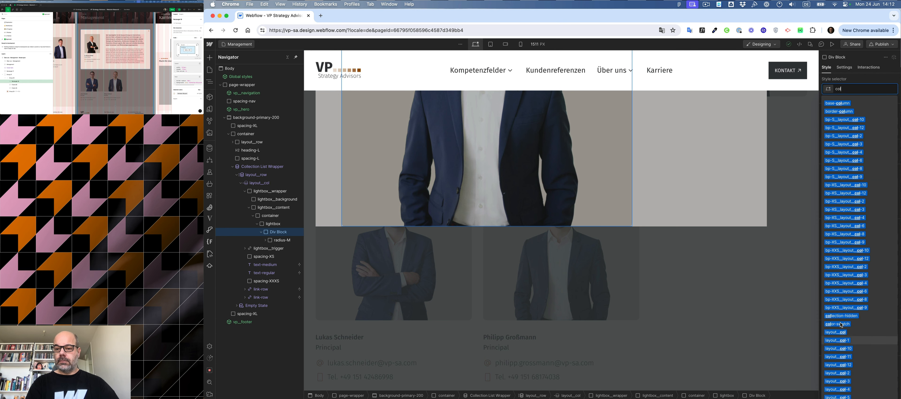
{"action": "key", "text": "super+Return"}
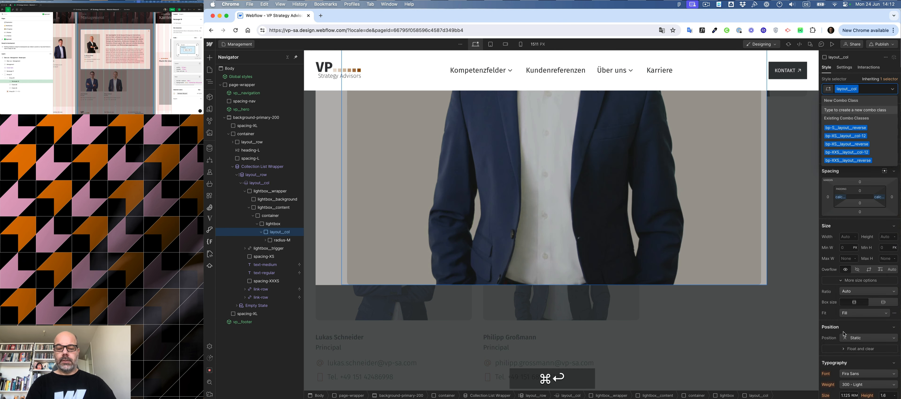
{"action": "type", "text": "4"}
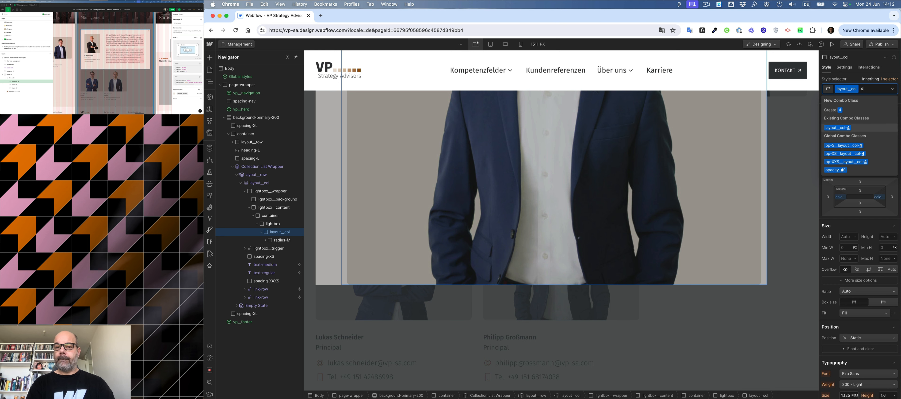
{"action": "key", "text": "Return"}
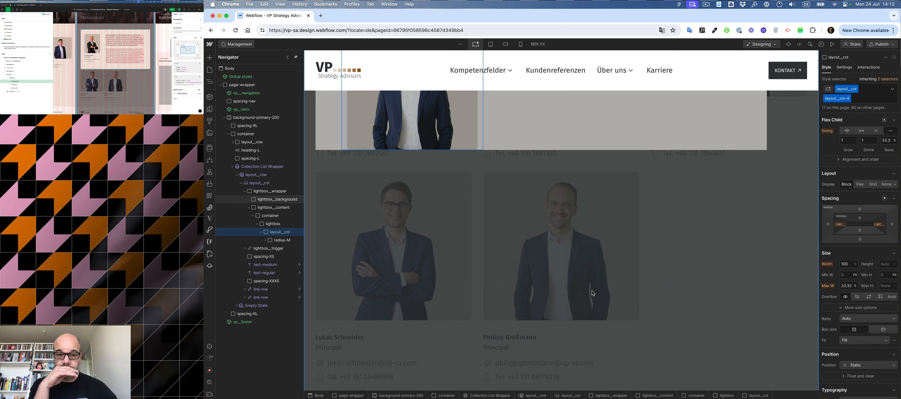
Copy the card's name, job title, spacer and link row elements into the lightbox column beneath the image.
{"action": "scroll", "coordinate": [542, 252], "scroll_direction": "up", "scroll_amount": 3}
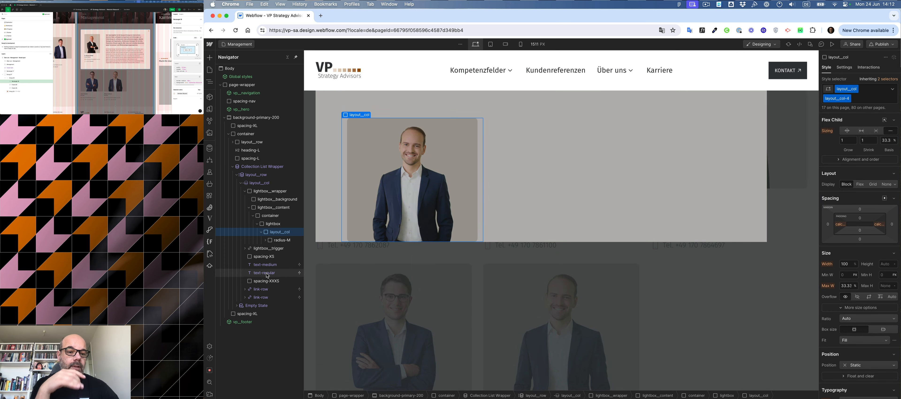
{"action": "left_click_drag", "start_coordinate": [265, 264], "coordinate": [280, 238]}
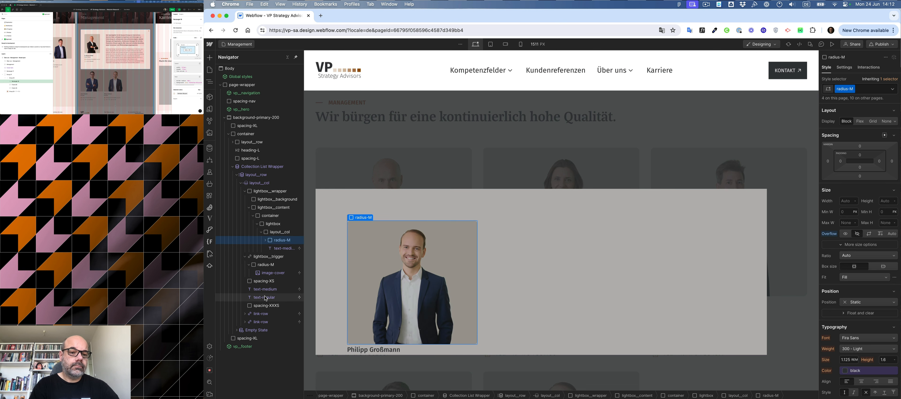
{"action": "mouse_move", "coordinate": [265, 297]}
{"action": "left_mouse_down"}
{"action": "mouse_move", "coordinate": [281, 244]}
{"action": "mouse_move", "coordinate": [264, 301]}
{"action": "left_mouse_up"}
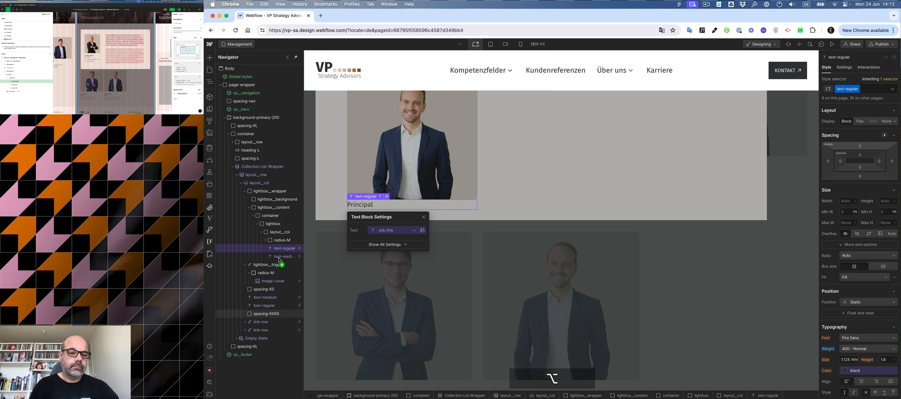
{"action": "left_click_drag", "start_coordinate": [279, 260], "coordinate": [281, 258]}
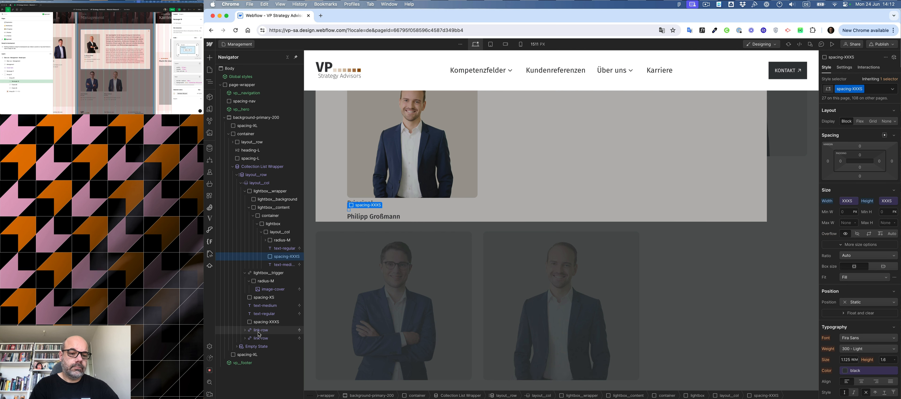
{"action": "left_click_drag", "start_coordinate": [260, 331], "coordinate": [284, 267]}
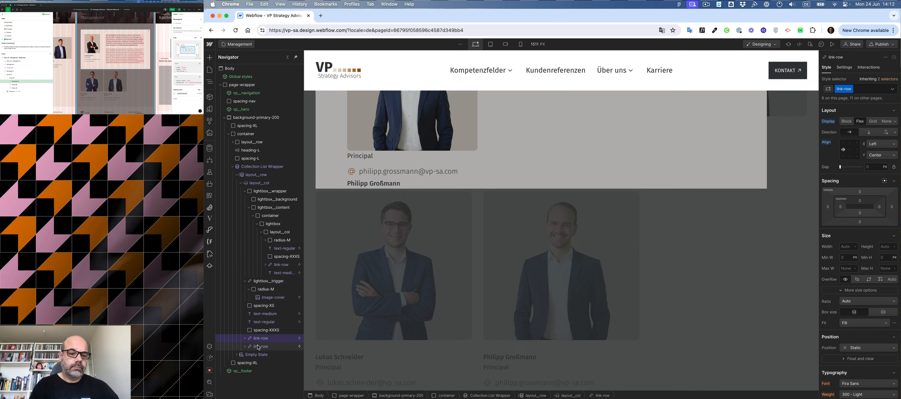
Move the remaining link row into the lightbox column beneath the first one.
{"action": "left_click_drag", "start_coordinate": [258, 347], "coordinate": [283, 248]}
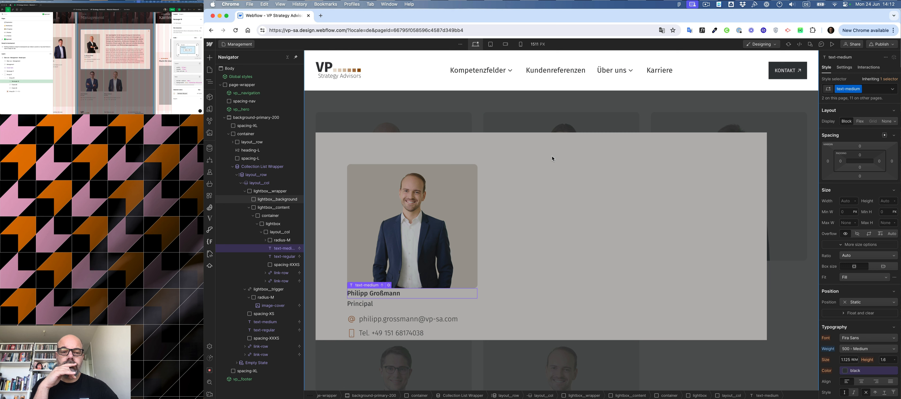
Set the lightbox's bottom padding to 6.5rem and its right padding to 7rem.
{"action": "left_click", "coordinate": [336, 161]}
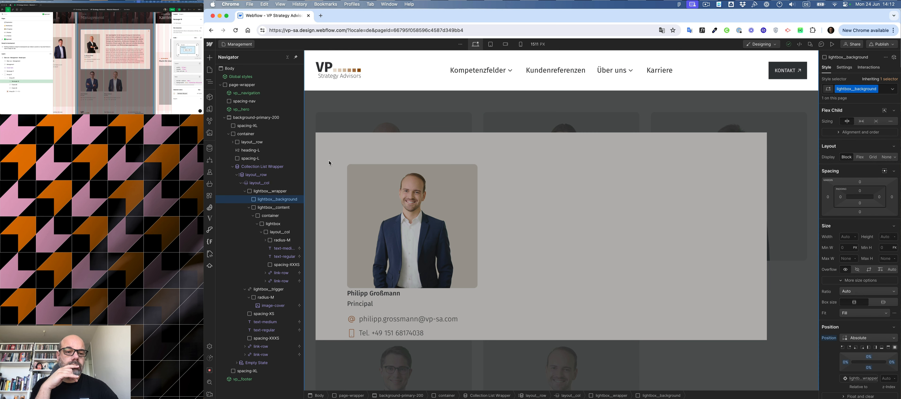
{"action": "left_click", "coordinate": [278, 225]}
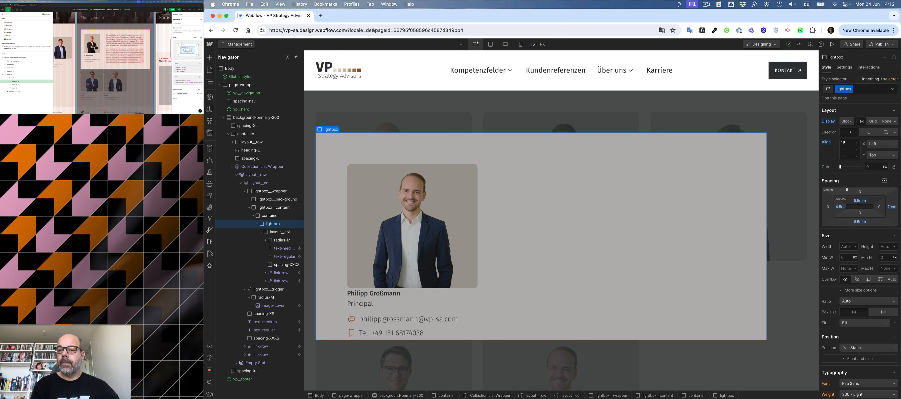
{"action": "key", "text": "alt"}
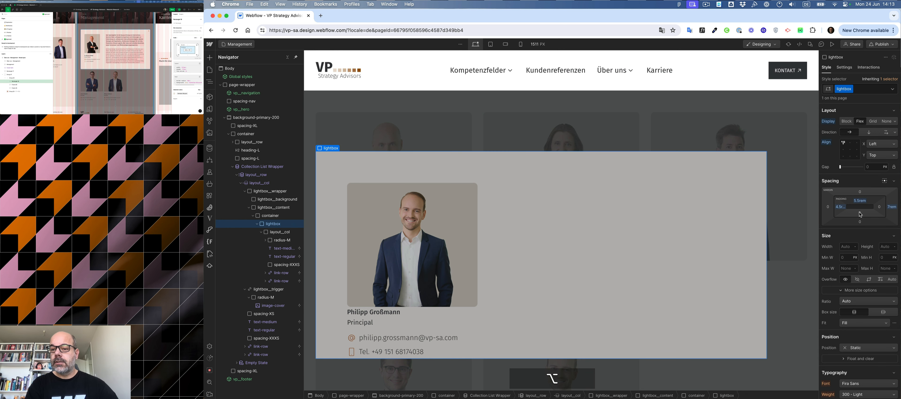
{"action": "left_click", "coordinate": [861, 214]}
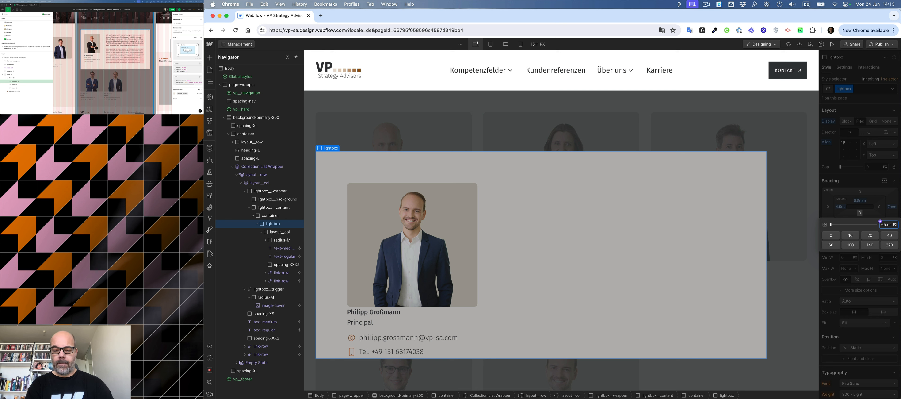
{"action": "type", "text": "6.5rem"}
{"action": "key", "text": "Return"}
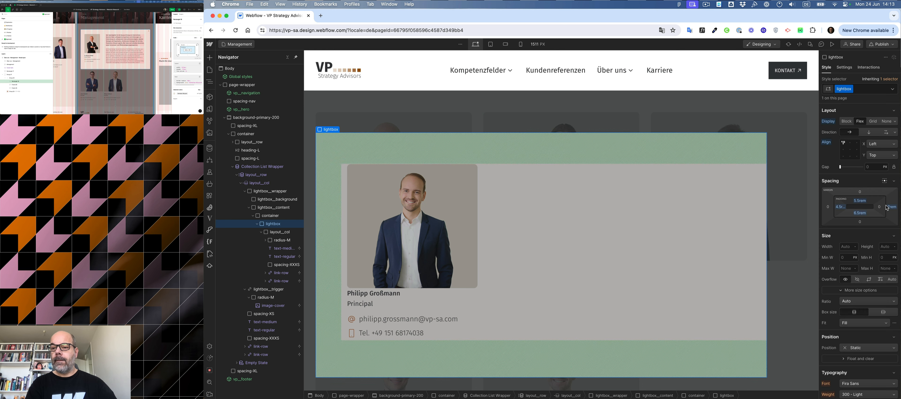
{"action": "left_click", "coordinate": [880, 206]}
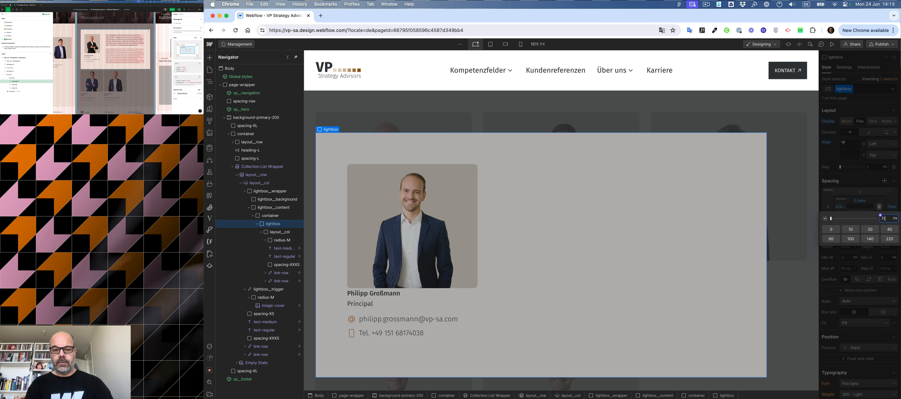
{"action": "key", "text": "alt+Return"}
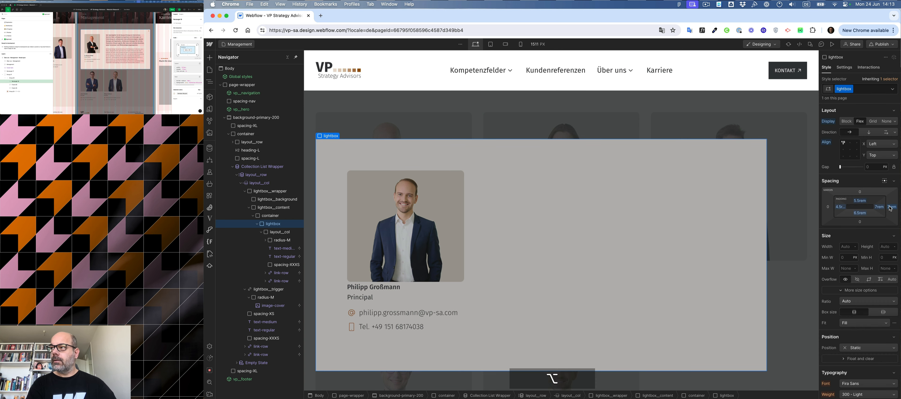
{"action": "left_click", "coordinate": [96, 64]}
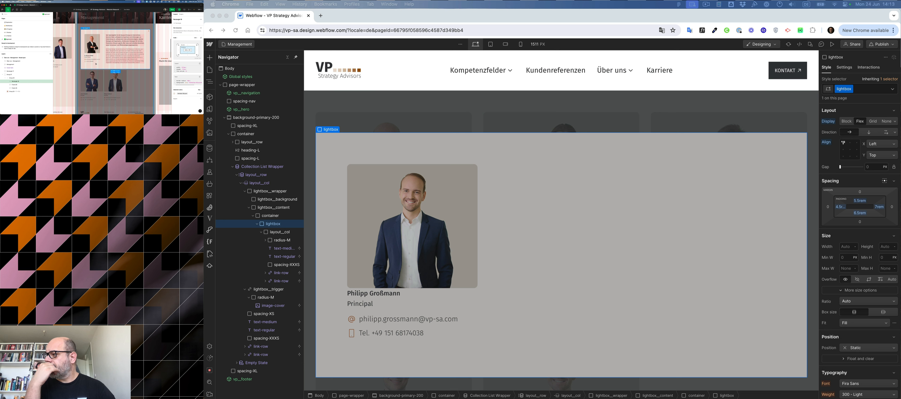
{"action": "key", "text": "alt"}
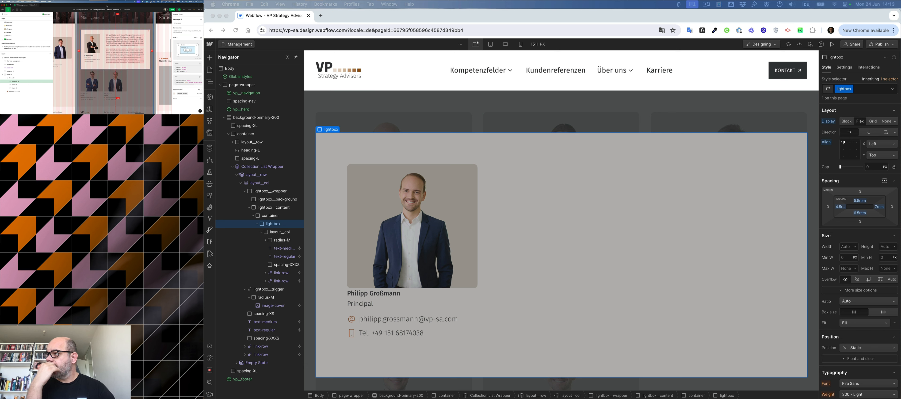
{"action": "mouse_move", "coordinate": [107, 6]}
{"action": "left_mouse_down"}
{"action": "mouse_move", "coordinate": [1, 81]}
{"action": "mouse_move", "coordinate": [681, 86]}
{"action": "mouse_move", "coordinate": [64, 52]}
{"action": "mouse_move", "coordinate": [108, 3]}
{"action": "left_mouse_up"}
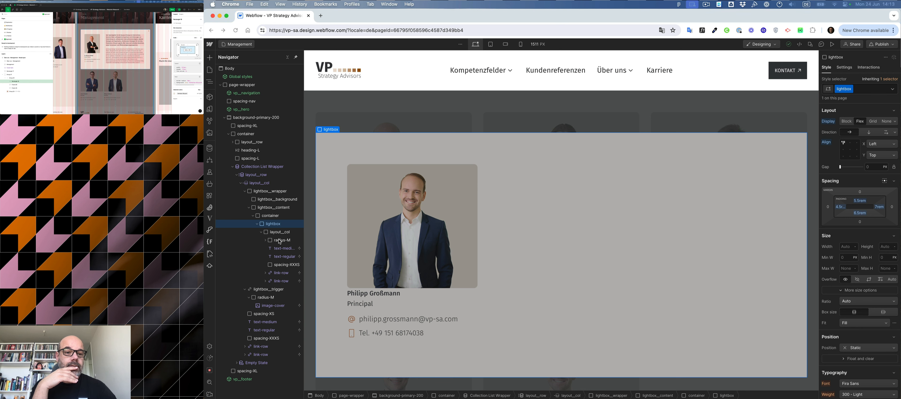
Copy the XS spacer into the lightbox column between the image and the name.
{"action": "left_click", "coordinate": [263, 315]}
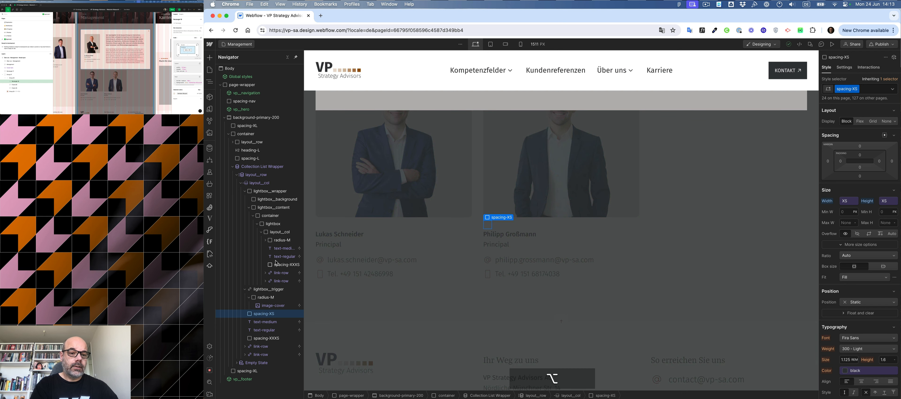
{"action": "left_click_drag", "start_coordinate": [263, 316], "coordinate": [281, 245]}
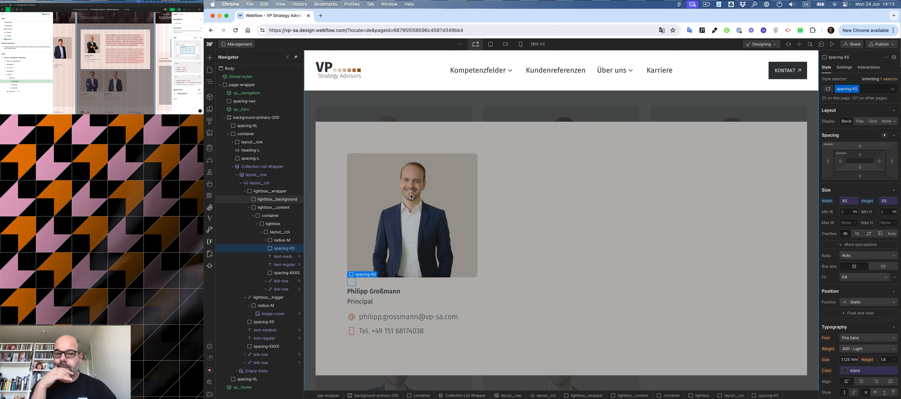
Add the radius-M combo class to the lightbox content wrapper.
{"action": "left_click", "coordinate": [357, 133]}
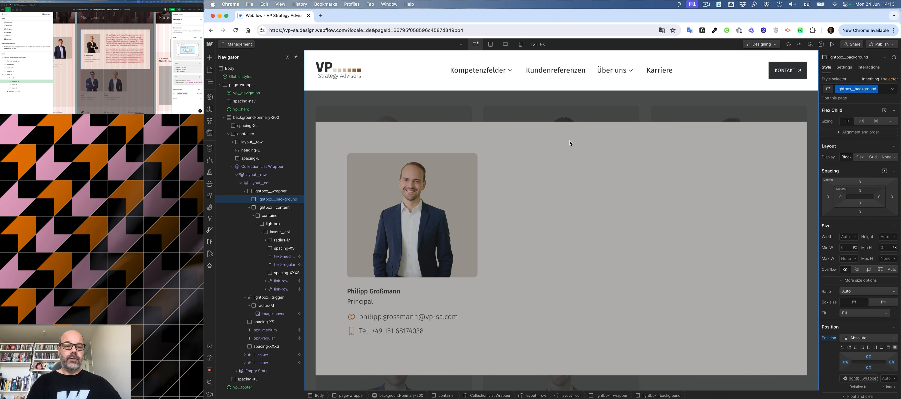
{"action": "left_click", "coordinate": [264, 208]}
{"action": "key", "text": "super+Return"}
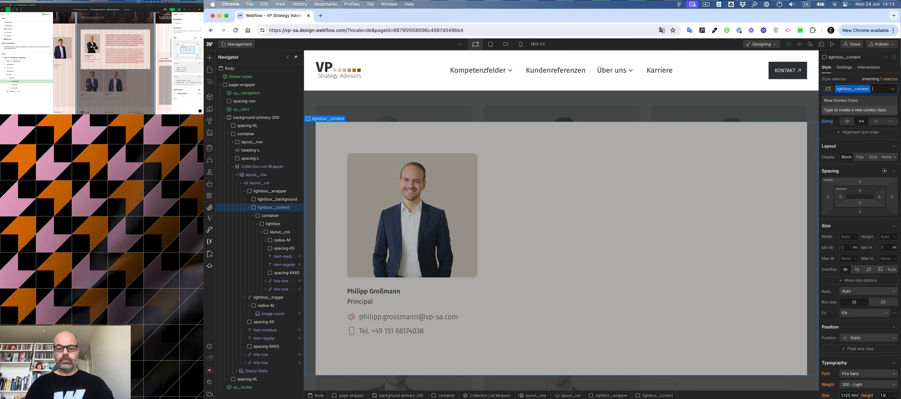
{"action": "type", "text": "rad"}
{"action": "key", "text": "Down"}
{"action": "key", "text": "Return"}
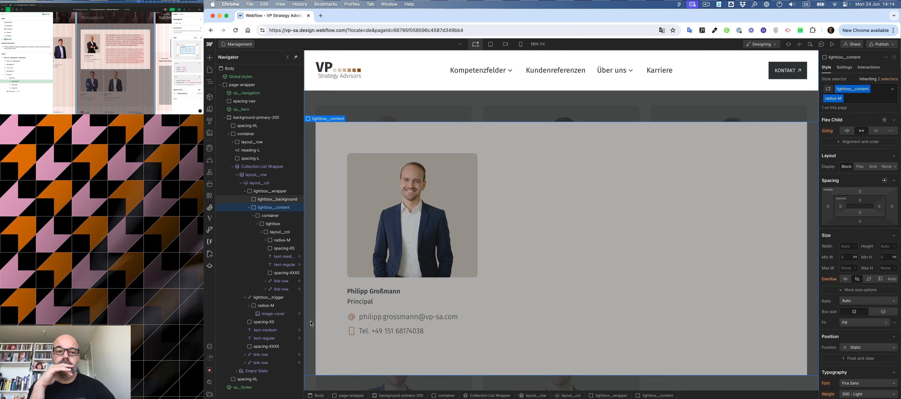
Inspect the lightbox content wrapper's style settings, including its background and border radius.
{"action": "left_click", "coordinate": [472, 118]}
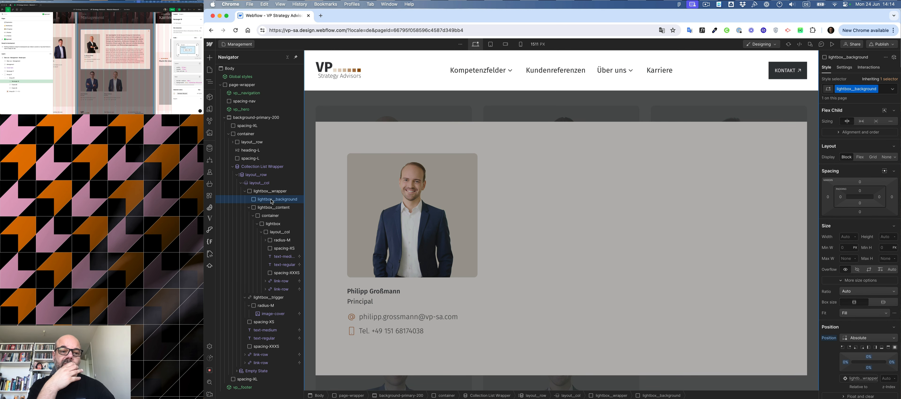
{"action": "left_click", "coordinate": [272, 207]}
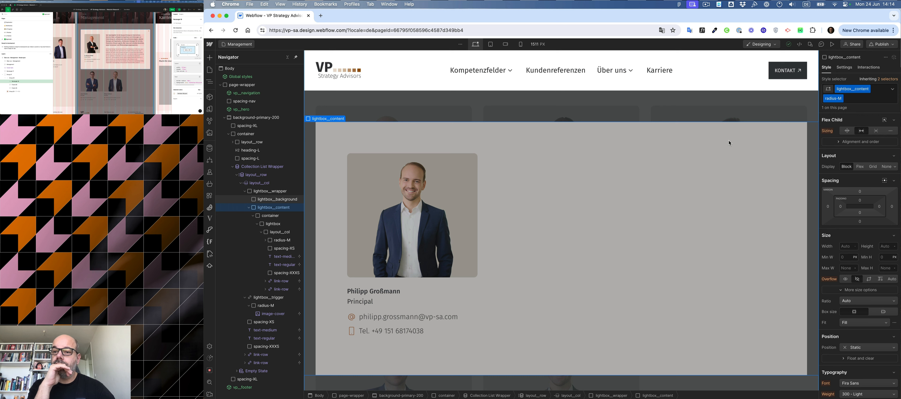
{"action": "scroll", "coordinate": [869, 170], "scroll_direction": "down", "scroll_amount": 10}
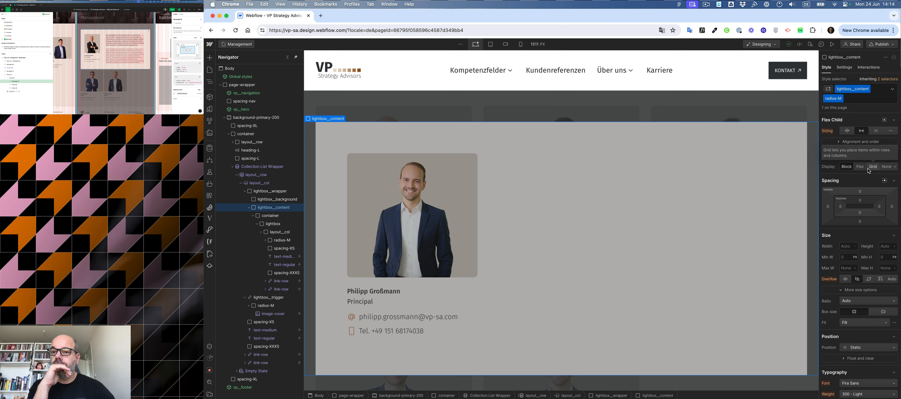
{"action": "scroll", "coordinate": [870, 170], "scroll_direction": "down", "scroll_amount": 5}
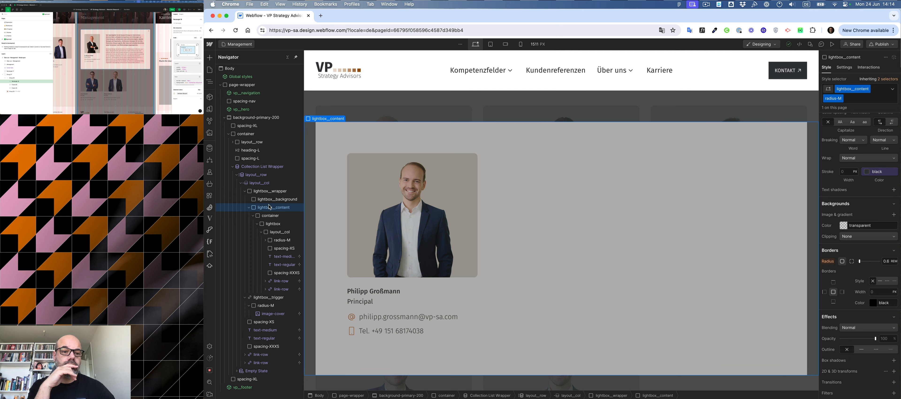
{"action": "scroll", "coordinate": [855, 170], "scroll_direction": "up", "scroll_amount": 8}
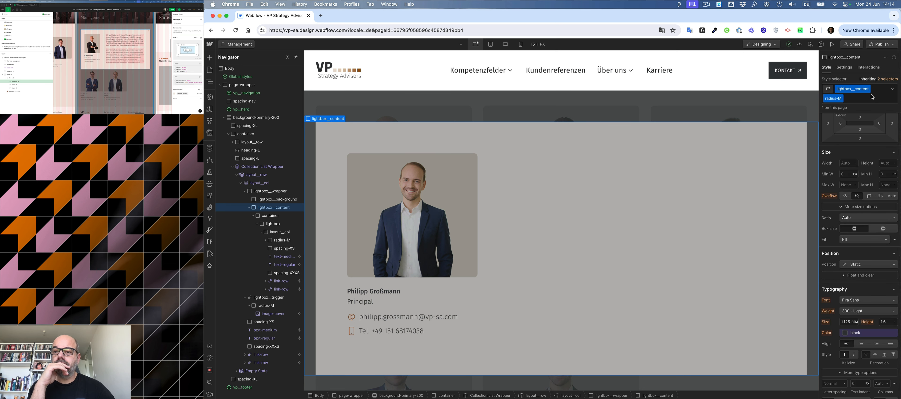
Remove the radius-M combo class from the lightbox content wrapper.
{"action": "left_click", "coordinate": [891, 79]}
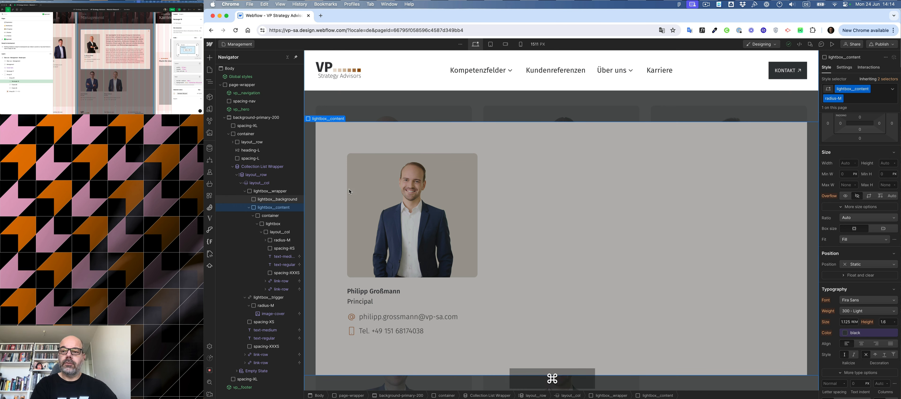
{"action": "key", "text": "super+Return"}
{"action": "key", "text": "BackSpace"}
Add the radius-M combo class to the lightbox element.
{"action": "left_click", "coordinate": [275, 223]}
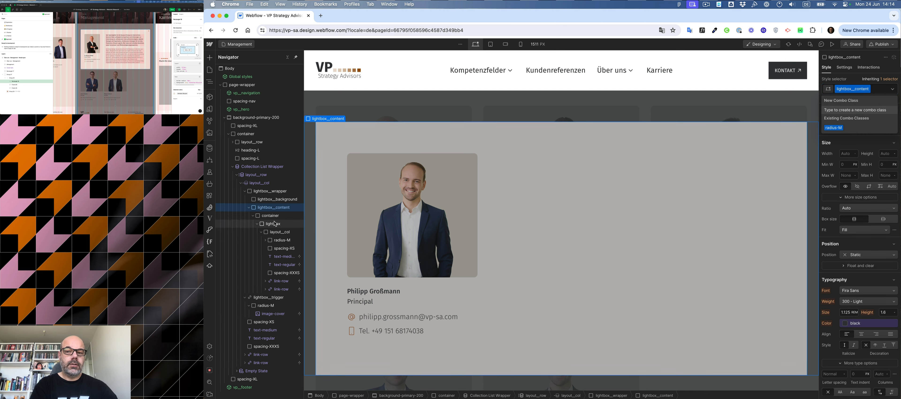
{"action": "key", "text": "super+Return"}
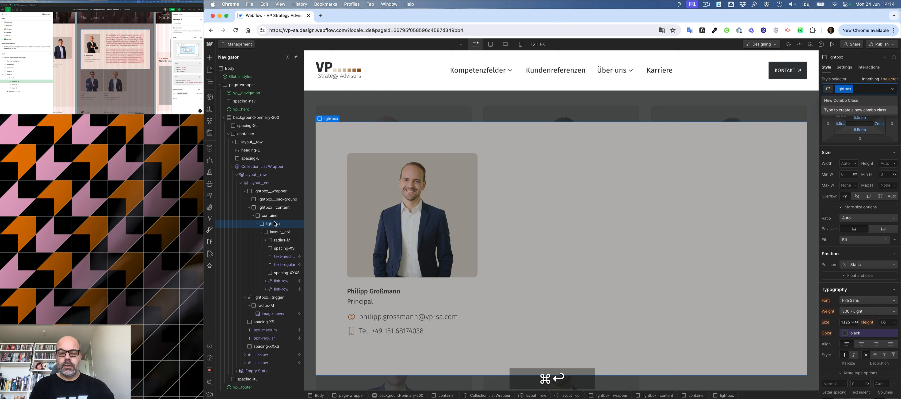
{"action": "type", "text": "rad"}
{"action": "key", "text": "Down"}
{"action": "key", "text": "Return"}
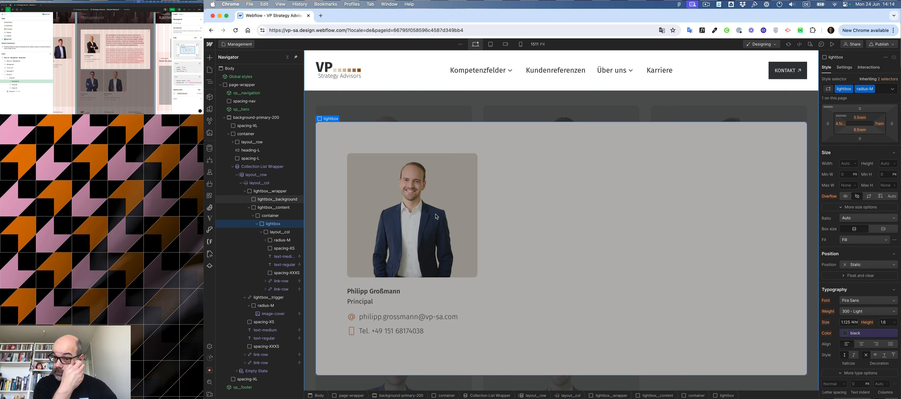
Set the lightbox content wrapper's position to Relative.
{"action": "left_click", "coordinate": [454, 116]}
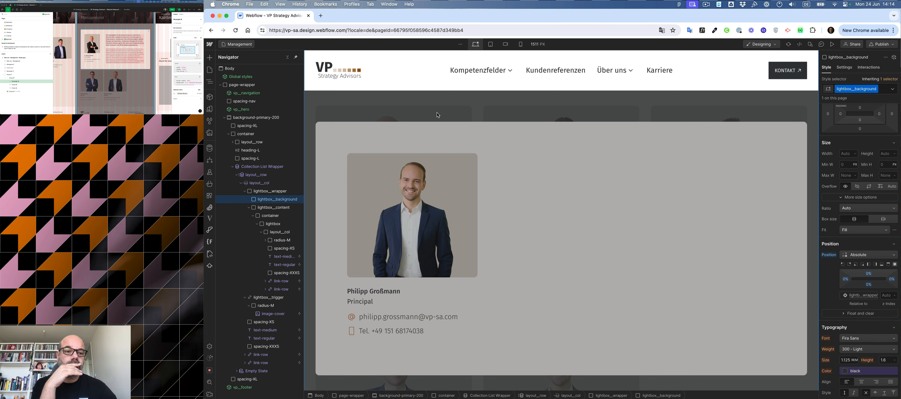
{"action": "left_click", "coordinate": [263, 208]}
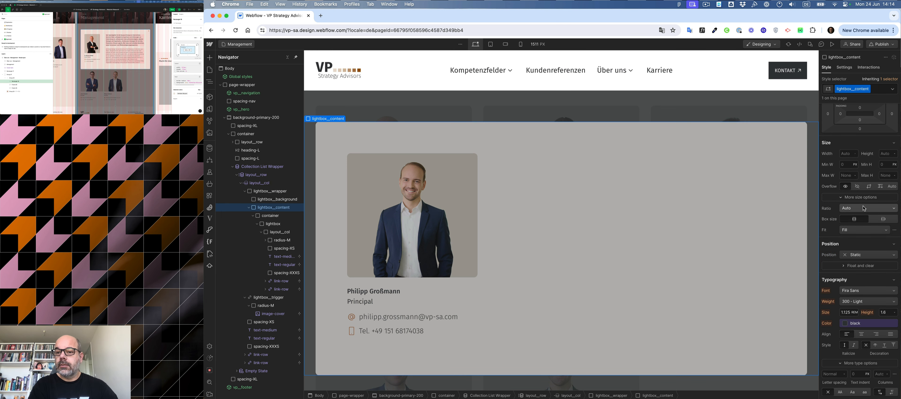
{"action": "left_click", "coordinate": [864, 255]}
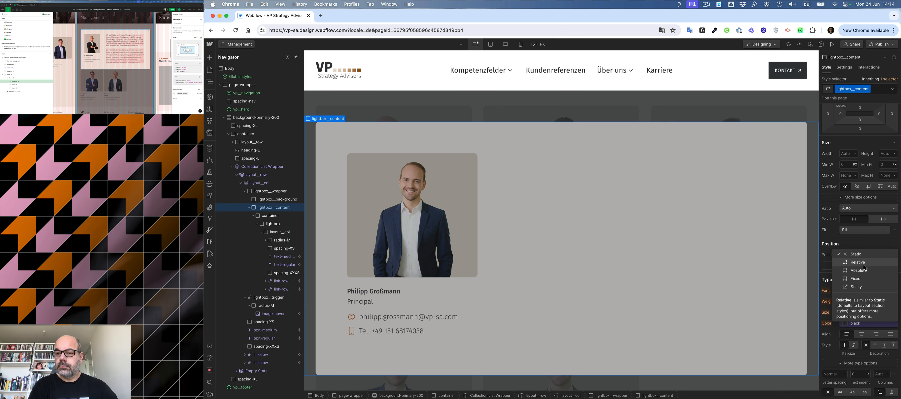
{"action": "left_click", "coordinate": [858, 262]}
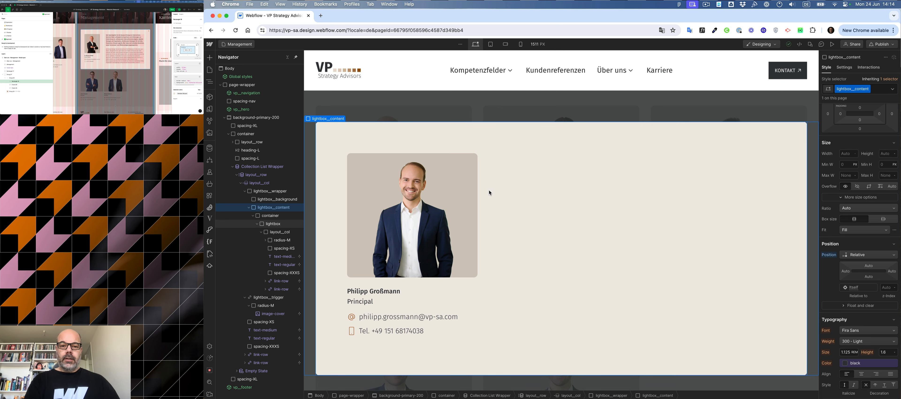
Check the lightbox's structure by selecting its phone text, link row and column elements.
{"action": "left_click", "coordinate": [546, 179]}
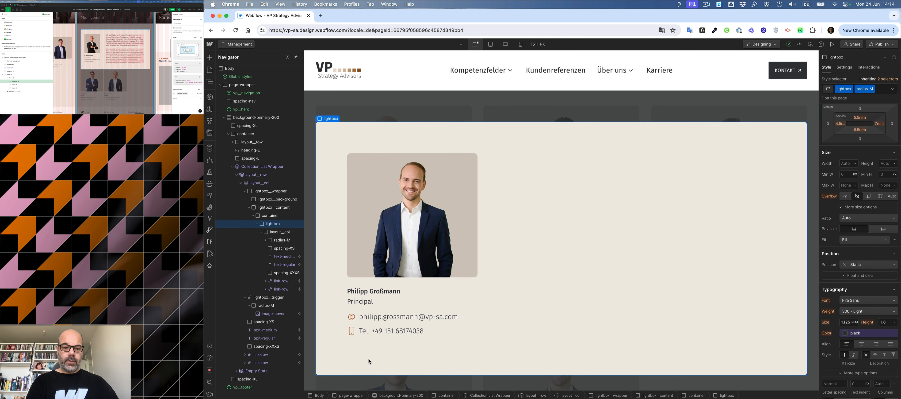
{"action": "left_click", "coordinate": [370, 338]}
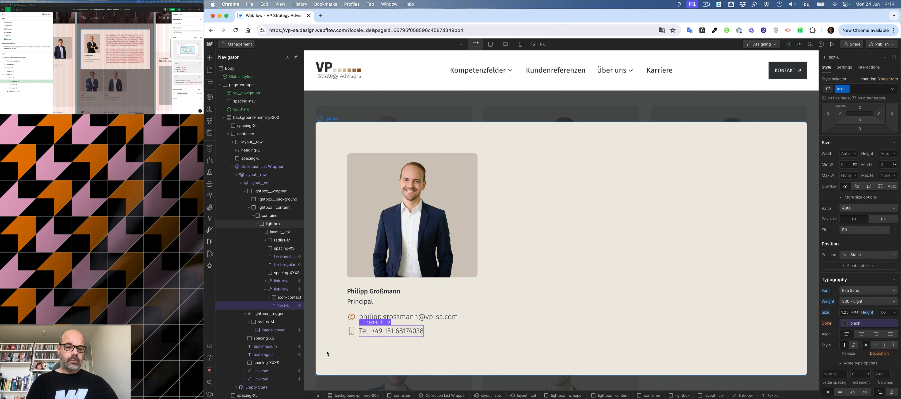
{"action": "left_click", "coordinate": [265, 288]}
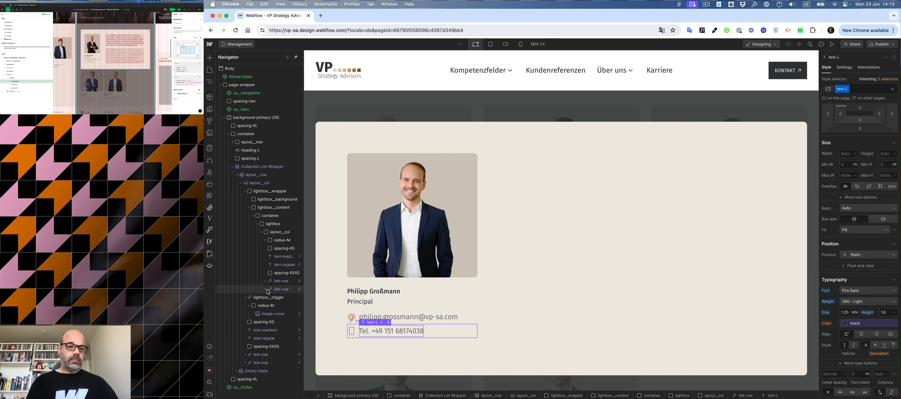
{"action": "left_click", "coordinate": [275, 234]}
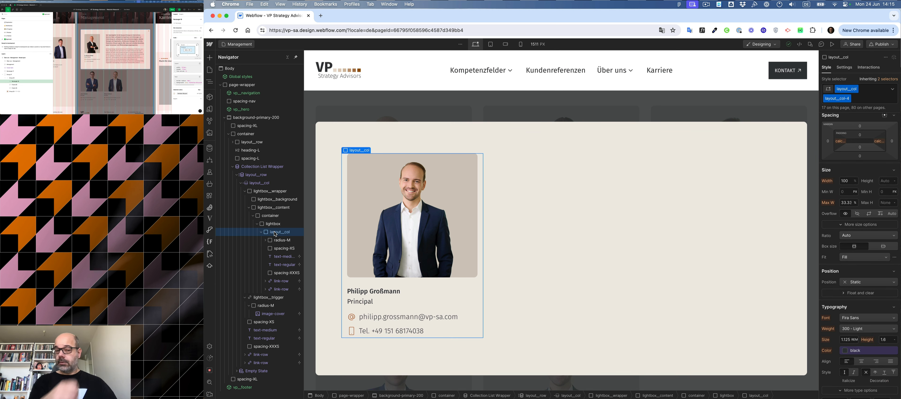
{"action": "left_click", "coordinate": [583, 237]}
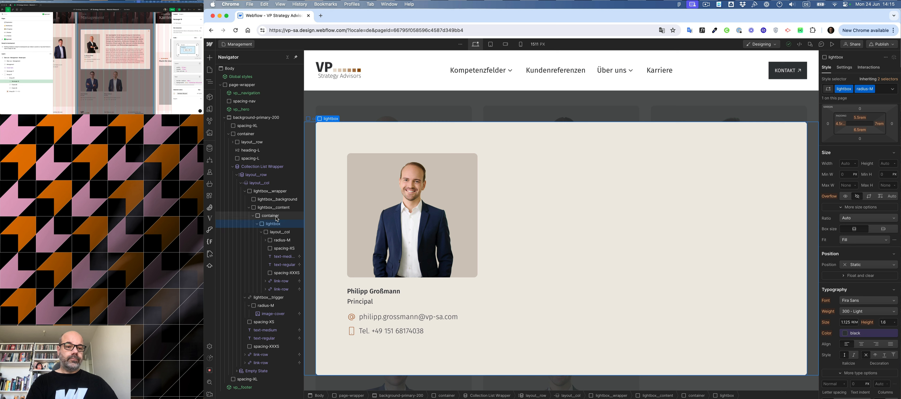
{"action": "left_click", "coordinate": [262, 232]}
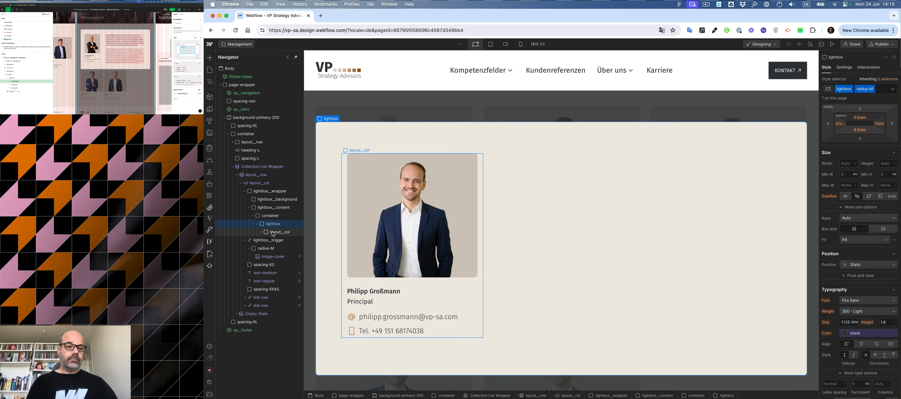
Add a div block inside the lightbox and give it the layout__col class.
{"action": "left_click", "coordinate": [262, 234]}
{"action": "left_click", "coordinate": [272, 224]}
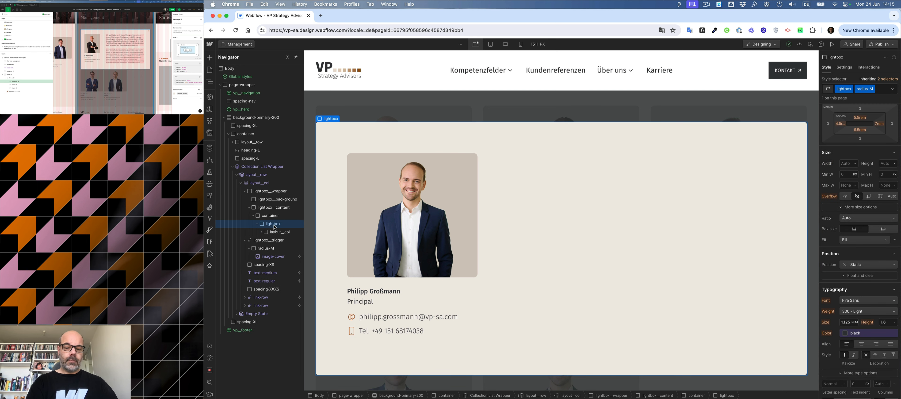
{"action": "key", "text": "super+k"}
{"action": "type", "text": "div"}
{"action": "key", "text": "super+Return"}
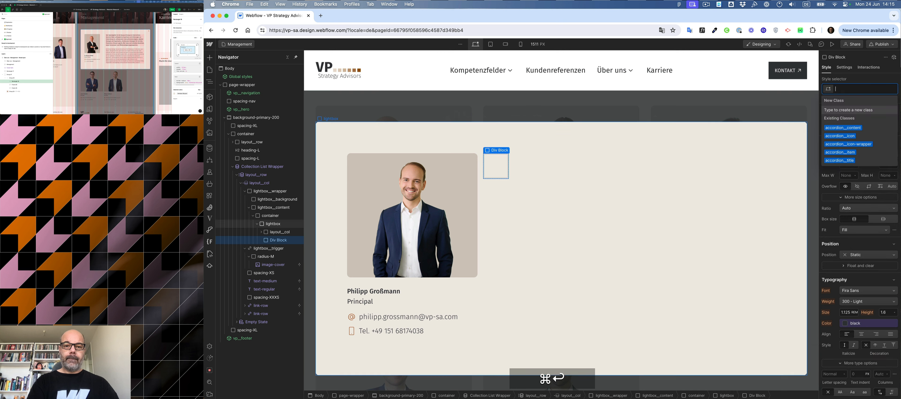
{"action": "type", "text": "col"}
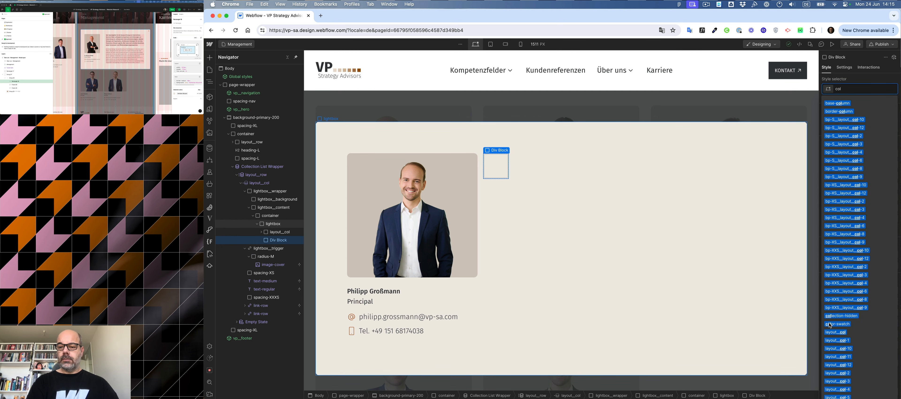
{"action": "left_click", "coordinate": [835, 332]}
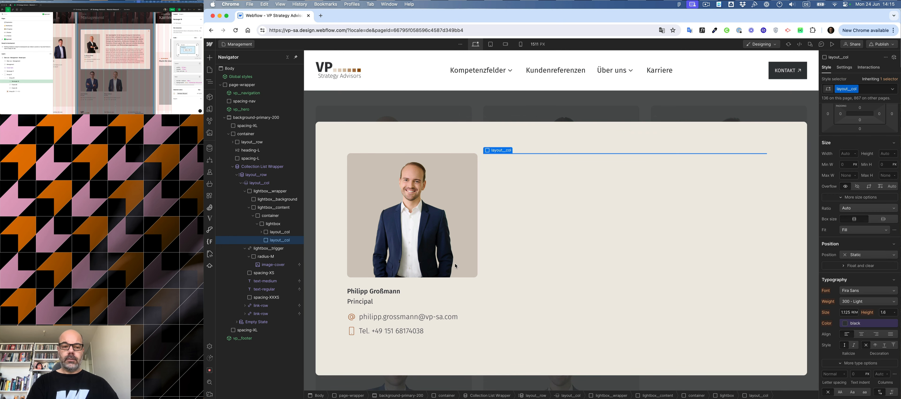
Wrap the first column in a new div block and give the wrapper the layout__row class.
{"action": "left_click", "coordinate": [276, 232]}
{"action": "key", "text": "alt+super+d"}
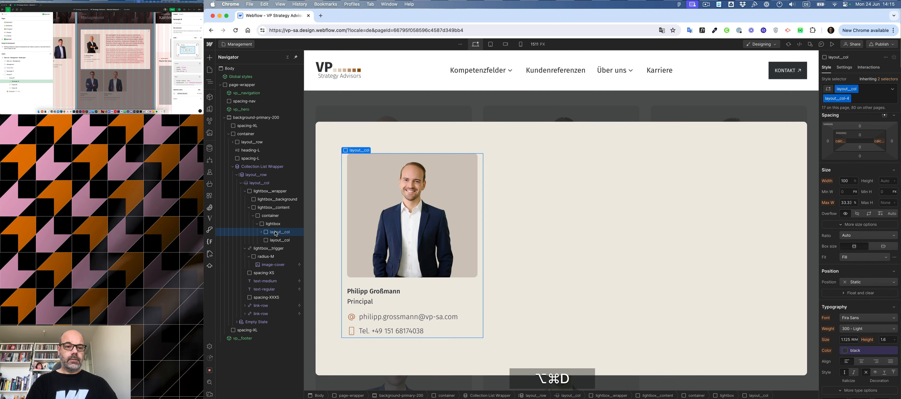
{"action": "key", "text": "alt+super+g"}
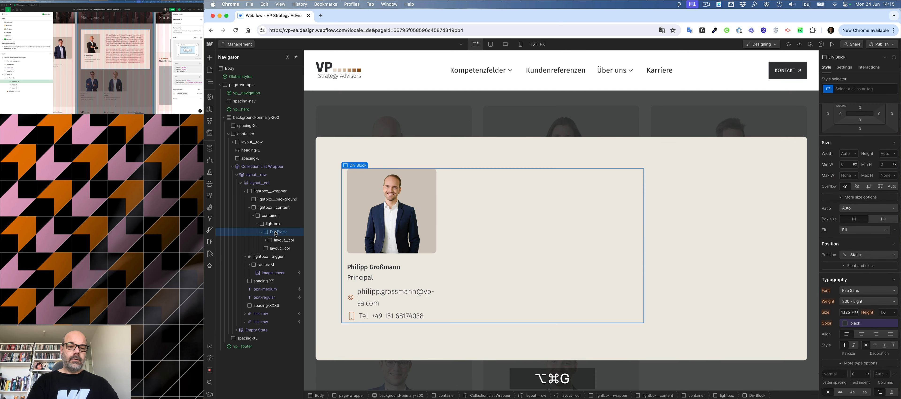
{"action": "key", "text": "alt+super+Return"}
{"action": "type", "text": "row"}
{"action": "key", "text": "Down"}
{"action": "key", "text": "Down"}
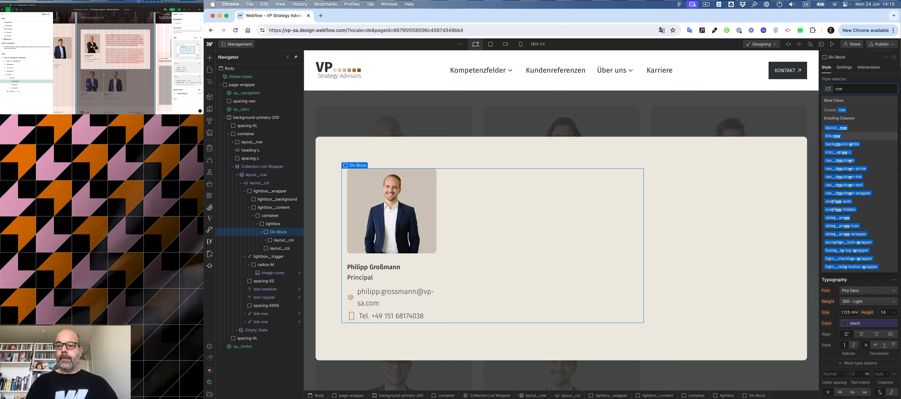
{"action": "key", "text": "Up"}
{"action": "key", "text": "Return"}
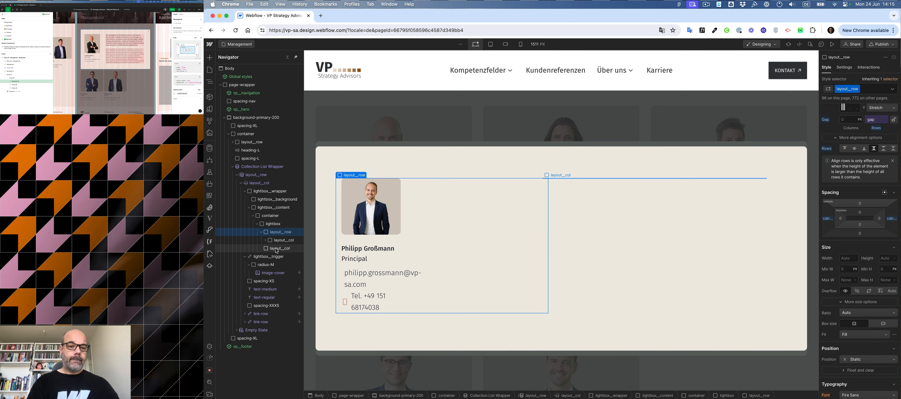
Inspect the lightbox's base class styling and the classes of both columns in the row.
{"action": "left_click", "coordinate": [292, 248]}
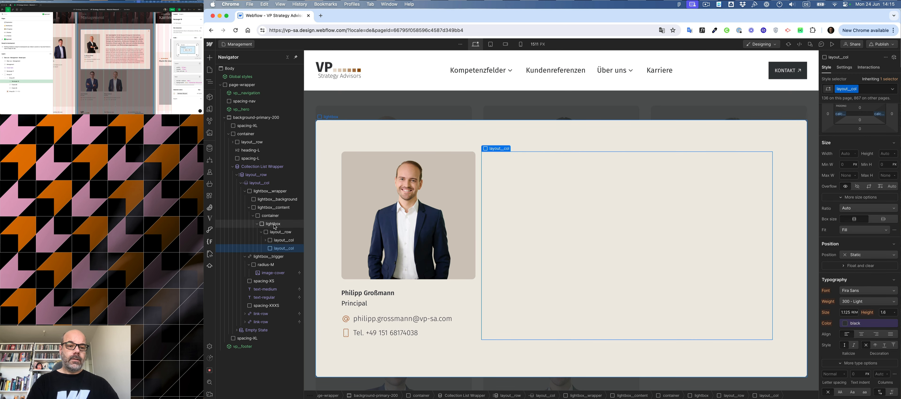
{"action": "left_click", "coordinate": [275, 224]}
{"action": "scroll", "coordinate": [859, 163], "scroll_direction": "up", "scroll_amount": 3}
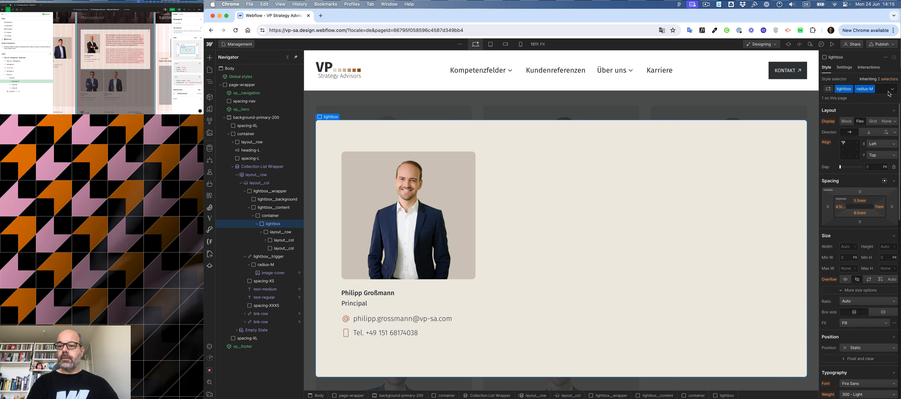
{"action": "left_click", "coordinate": [890, 79]}
{"action": "left_click", "coordinate": [857, 121]}
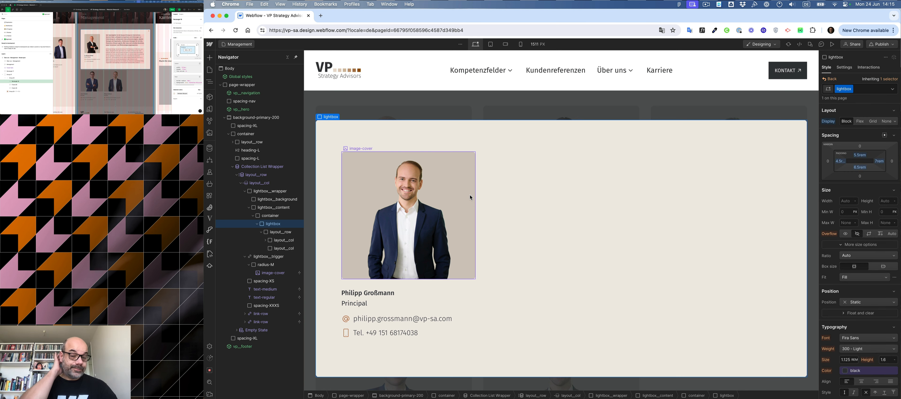
{"action": "left_click", "coordinate": [524, 193]}
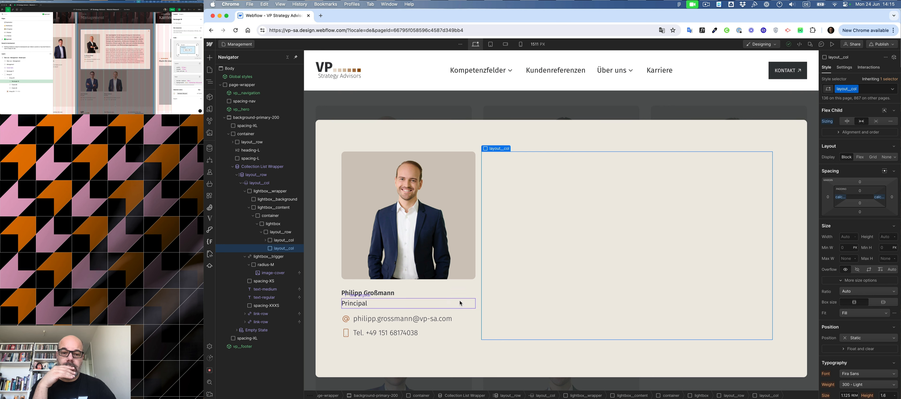
{"action": "left_click", "coordinate": [473, 281]}
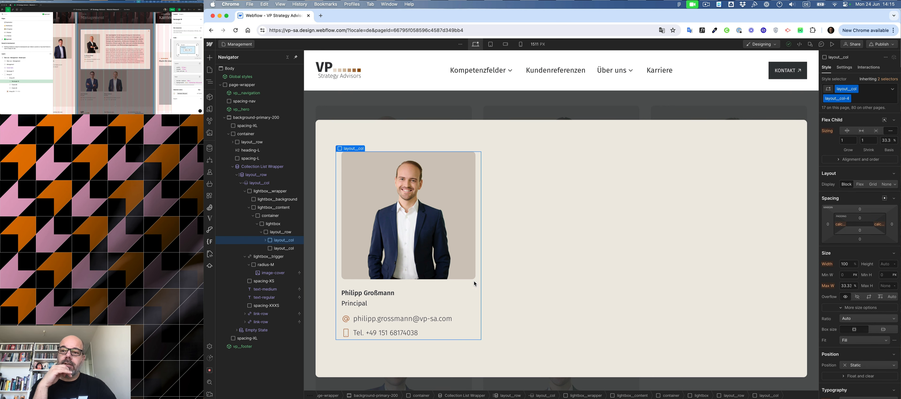
Replace the first column's layout__col-4 combo class with layout__col-3.
{"action": "key", "text": "super+Return"}
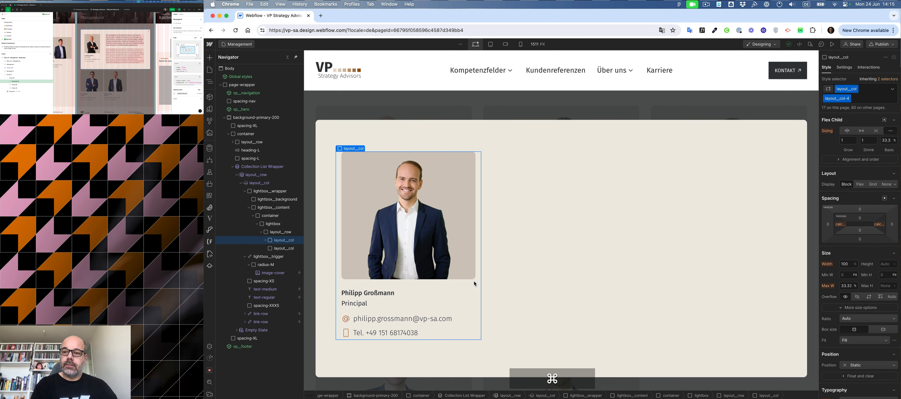
{"action": "key", "text": "super+BackSpace"}
{"action": "type", "text": "3"}
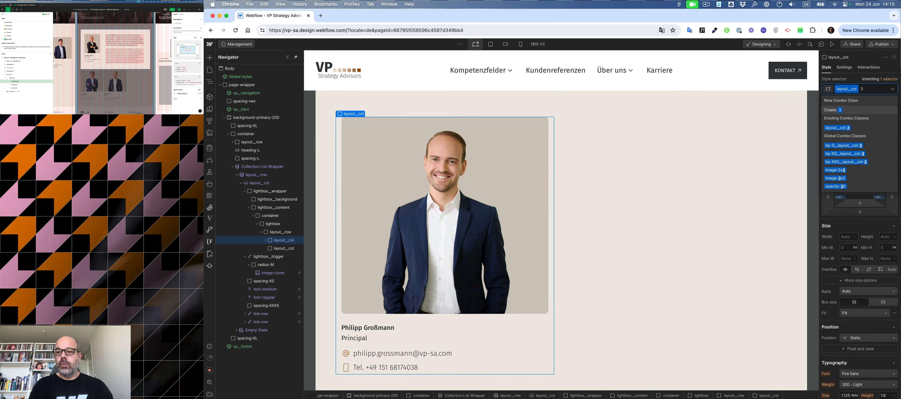
{"action": "key", "text": "Down"}
{"action": "key", "text": "Return"}
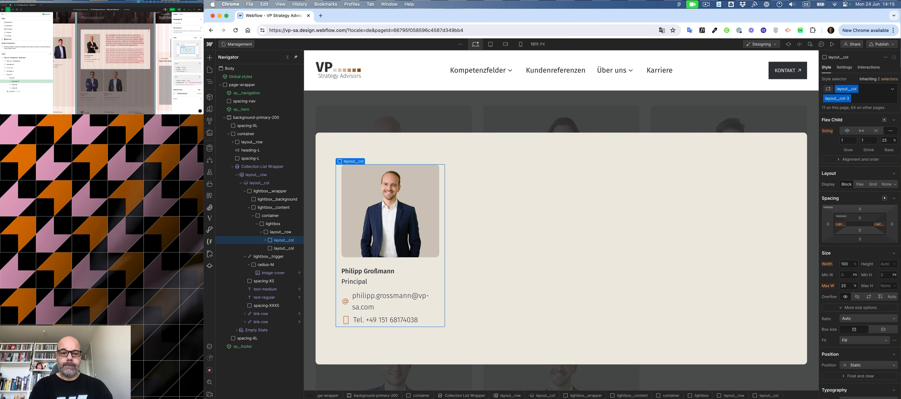
Replace the first column's layout__col-3 combo class with layout__col-4 again.
{"action": "key", "text": "super+Return"}
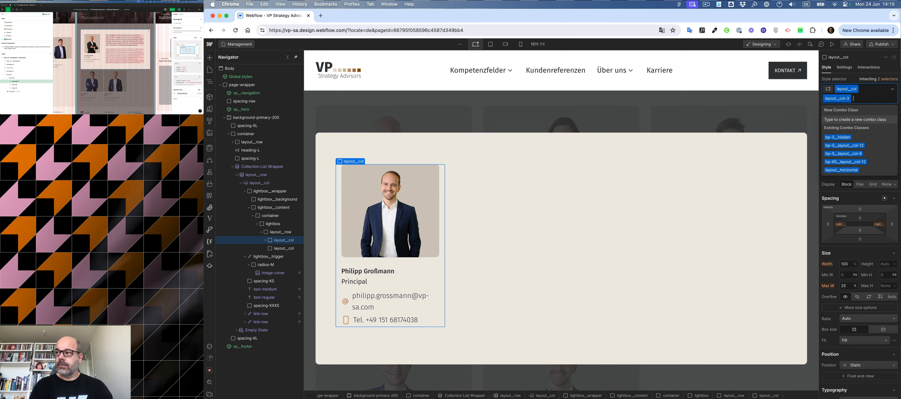
{"action": "key", "text": "BackSpace"}
{"action": "type", "text": "4"}
{"action": "key", "text": "Down"}
{"action": "key", "text": "Return"}
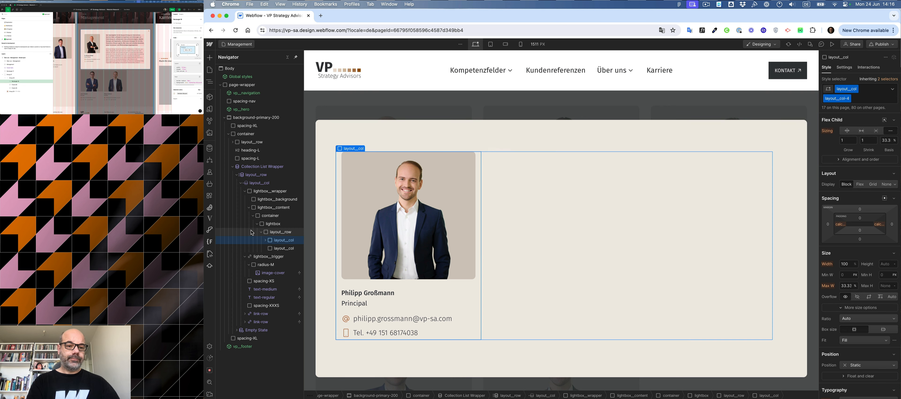
Wrap the staff image's radius-M element in the first column inside a new div block.
{"action": "left_click", "coordinate": [266, 240]}
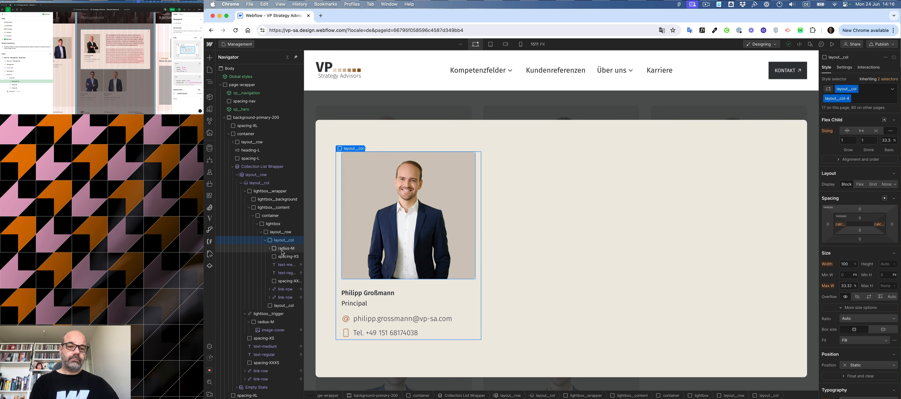
{"action": "left_click", "coordinate": [283, 249]}
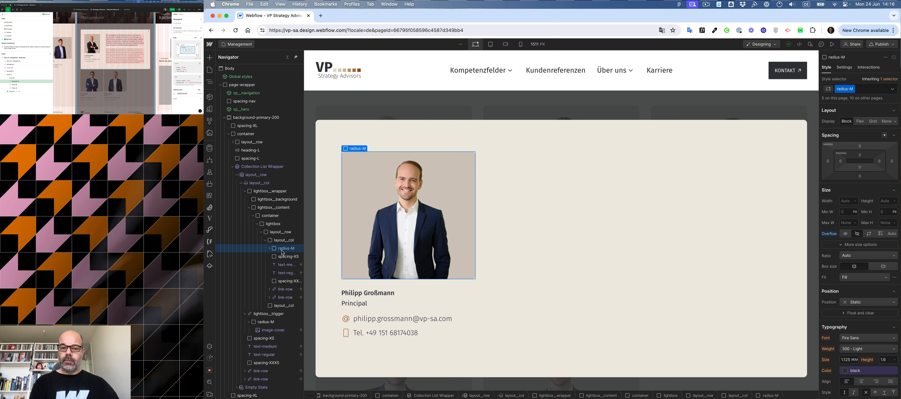
{"action": "key", "text": "alt+super"}
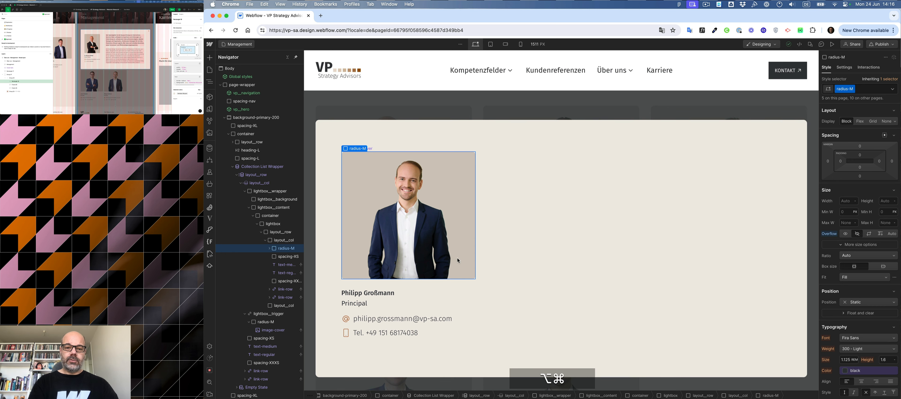
{"action": "left_click", "coordinate": [479, 276]}
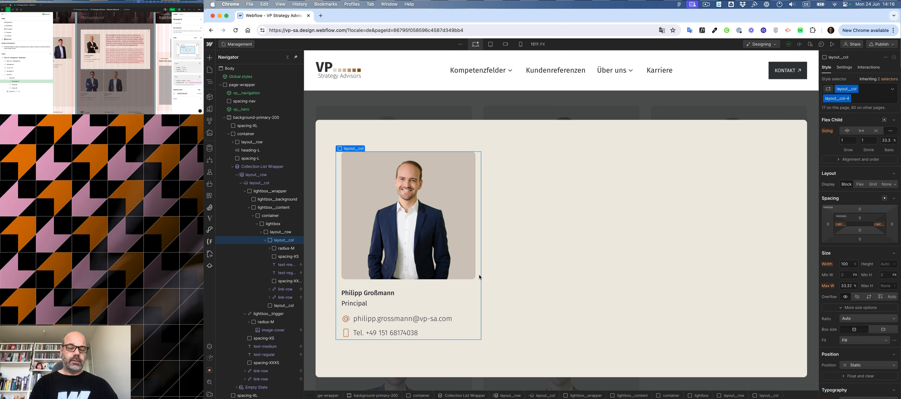
{"action": "left_click", "coordinate": [285, 248]}
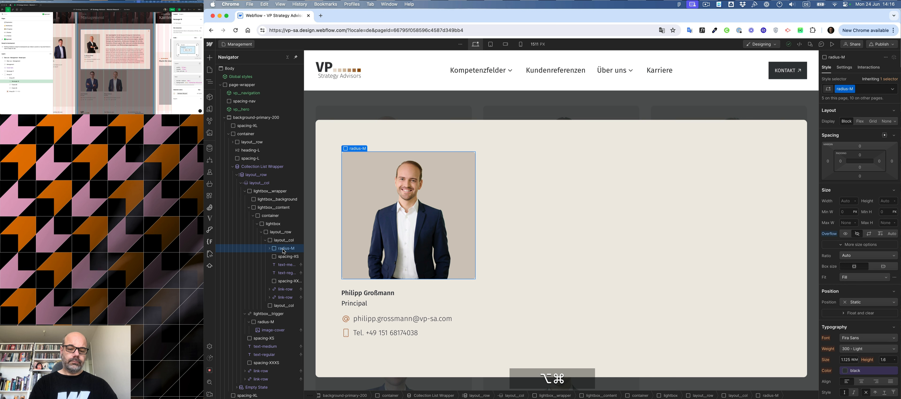
{"action": "key", "text": "alt+super+g"}
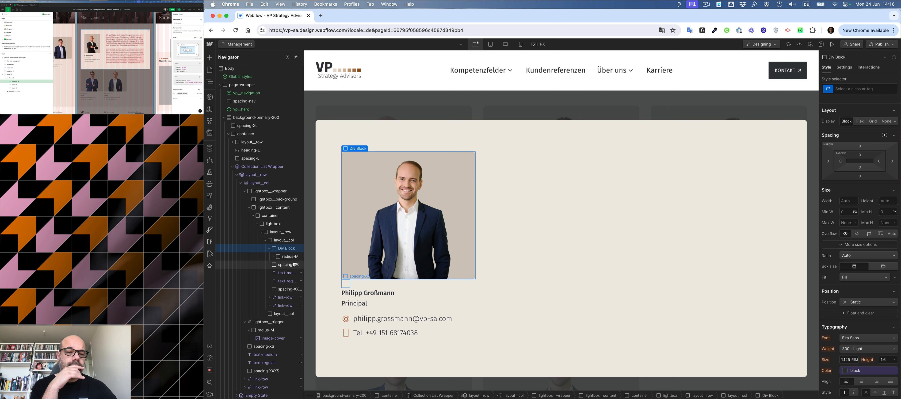
Move the spacer, name, role and both link rows into the new div block alongside the image.
{"action": "left_click_drag", "start_coordinate": [295, 265], "coordinate": [298, 262]}
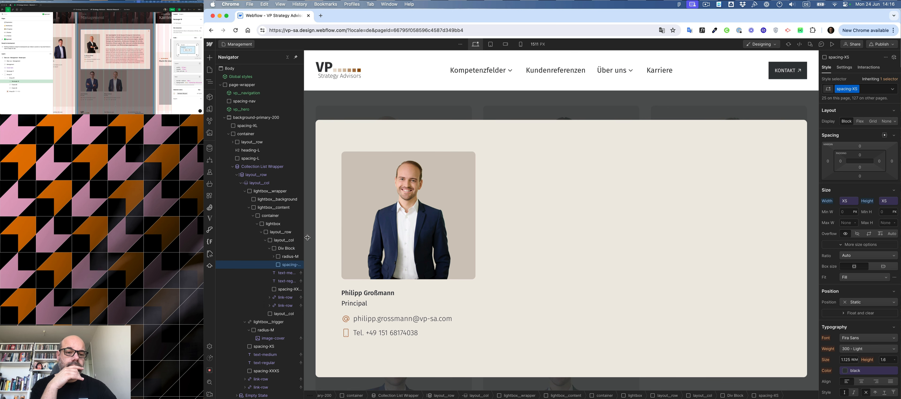
{"action": "left_click_drag", "start_coordinate": [307, 238], "coordinate": [330, 235]}
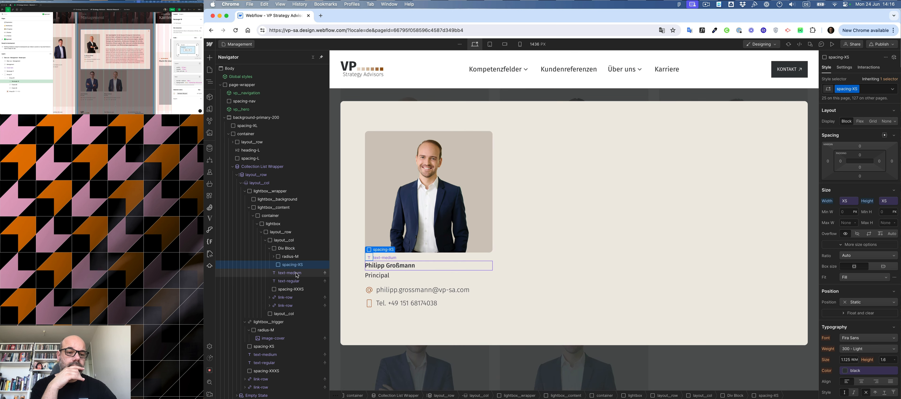
{"action": "left_click_drag", "start_coordinate": [297, 275], "coordinate": [292, 305]}
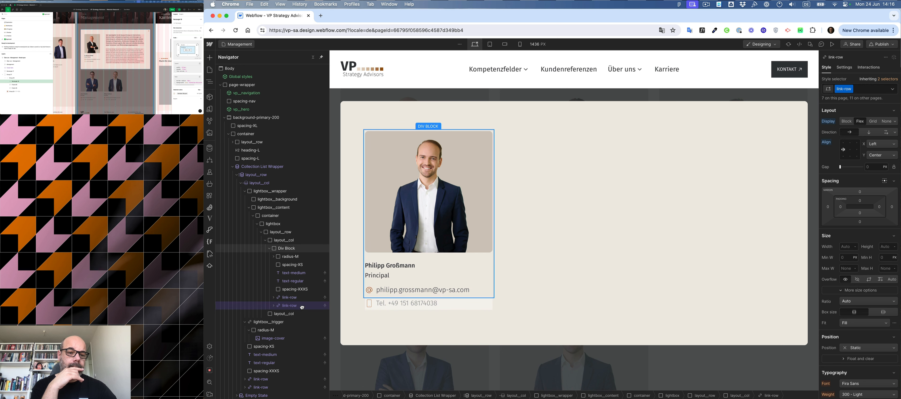
{"action": "left_click", "coordinate": [269, 248]}
{"action": "left_click", "coordinate": [280, 241]}
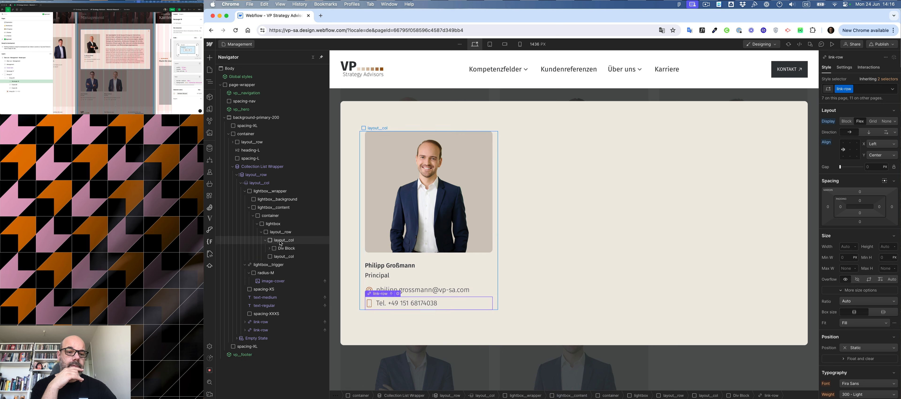
Add the layout__horizontal combo class to the first column.
{"action": "key", "text": "super+Return"}
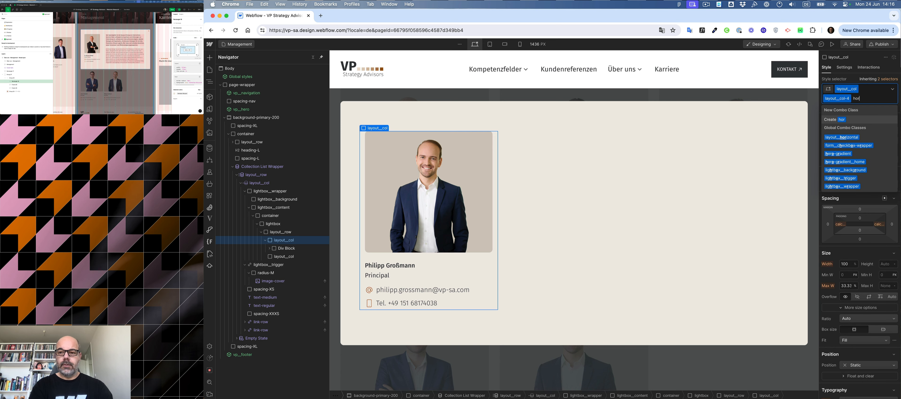
{"action": "type", "text": "layout__horizontal"}
{"action": "key", "text": "Return"}
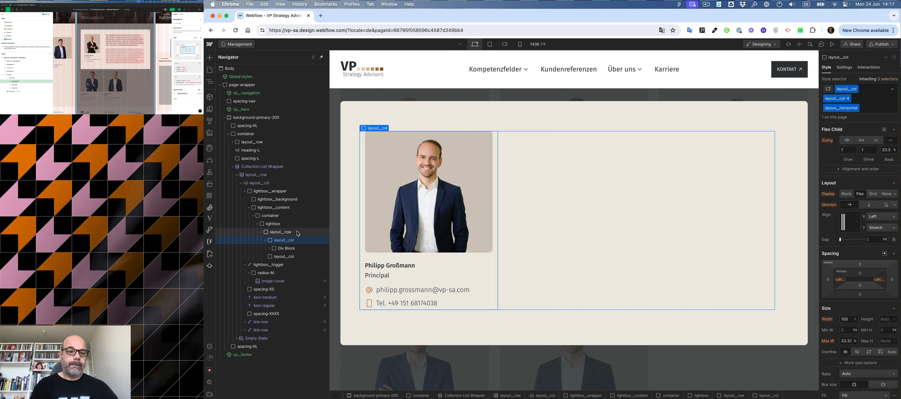
Add a div block with the spacing-M class after the content wrapper inside the first column.
{"action": "key", "text": "super+k"}
{"action": "type", "text": "div"}
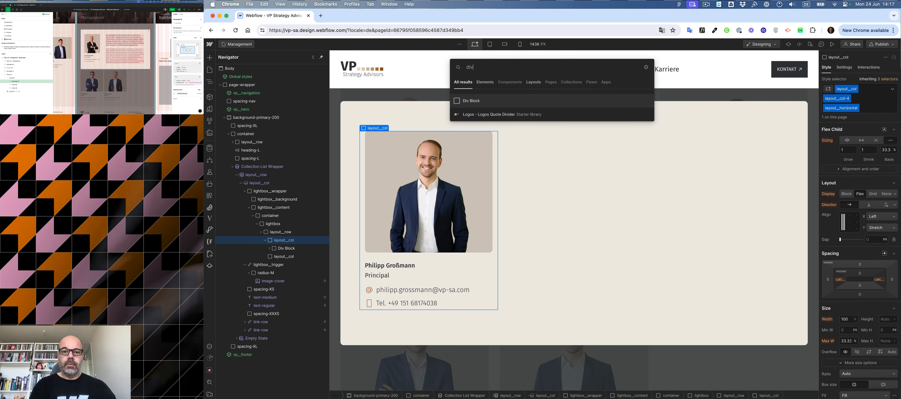
{"action": "key", "text": "super+Return"}
{"action": "type", "text": "spa"}
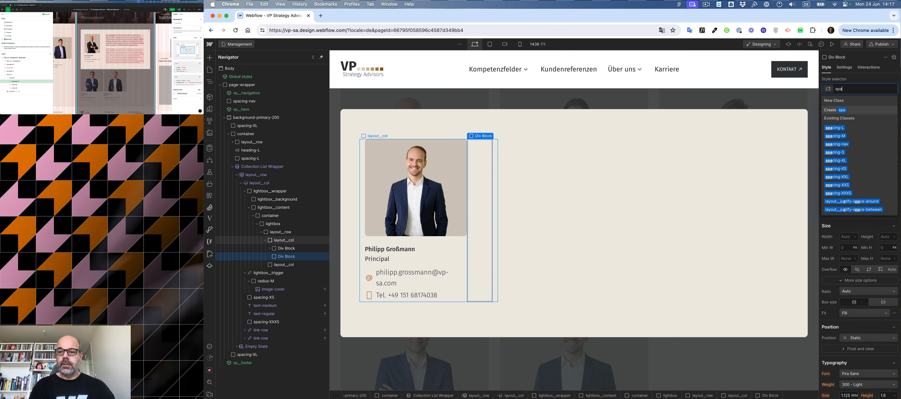
{"action": "key", "text": "Down"}
{"action": "key", "text": "Down"}
{"action": "key", "text": "Down"}
{"action": "key", "text": "Return"}
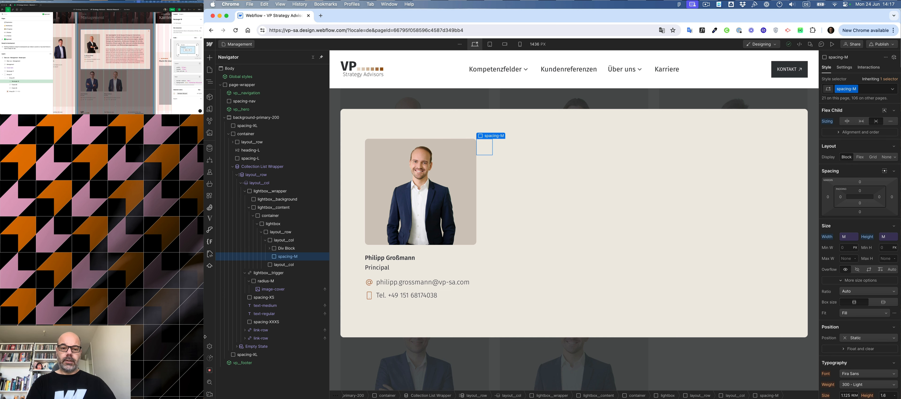
Add the text-no-break combo class to the staff e-mail text.
{"action": "left_click", "coordinate": [401, 285]}
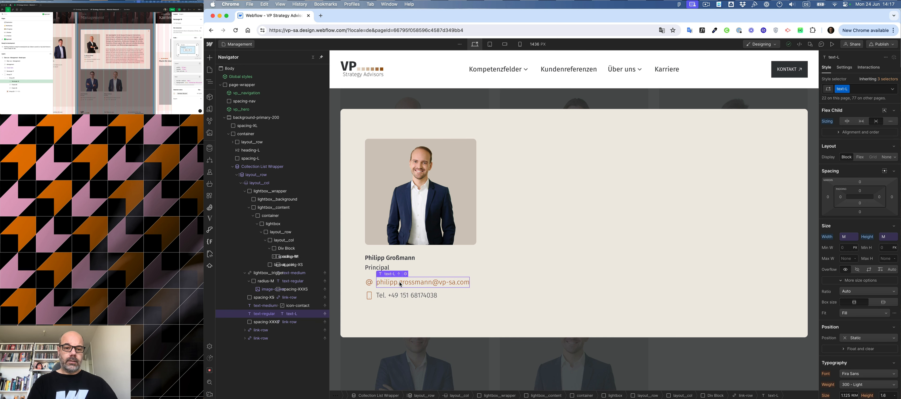
{"action": "key", "text": "super+Return"}
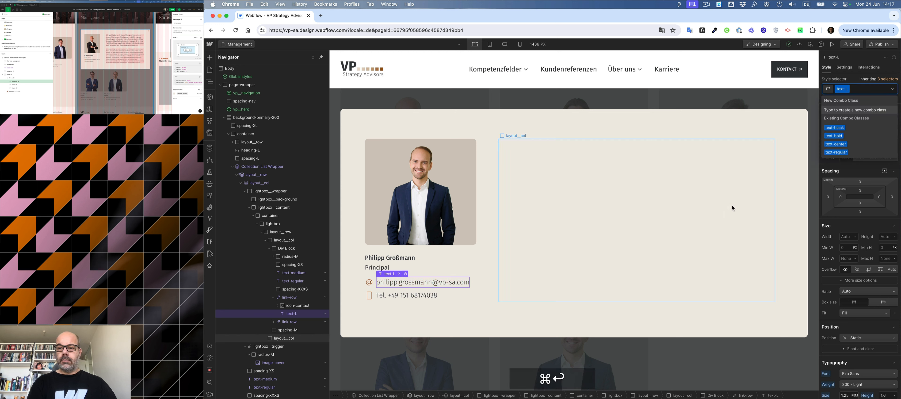
{"action": "type", "text": "no"}
{"action": "key", "text": "Down"}
{"action": "key", "text": "Down"}
{"action": "key", "text": "Down"}
{"action": "key", "text": "Down"}
{"action": "key", "text": "Down"}
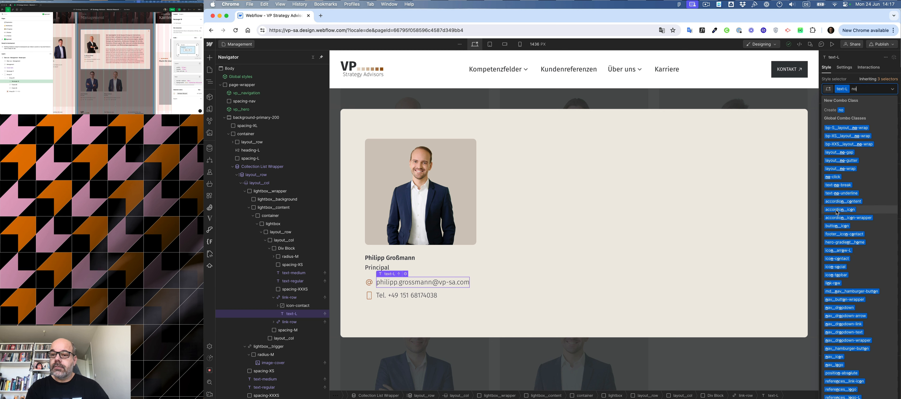
{"action": "key", "text": "BackSpace"}
{"action": "key", "text": "BackSpace"}
{"action": "type", "text": "tex"}
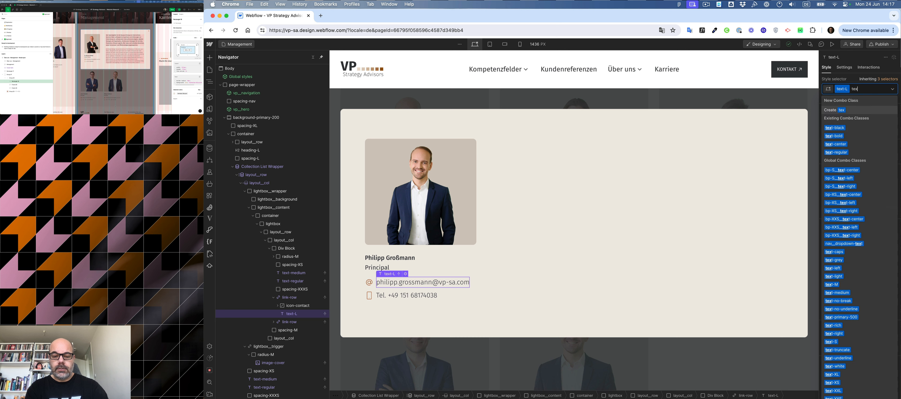
{"action": "type", "text": "t"}
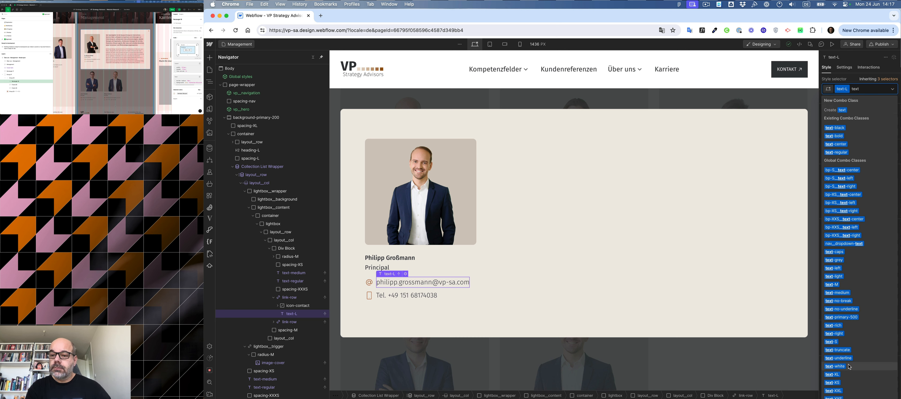
{"action": "key", "text": "BackSpace"}
{"action": "key", "text": "BackSpace"}
{"action": "key", "text": "BackSpace"}
{"action": "key", "text": "BackSpace"}
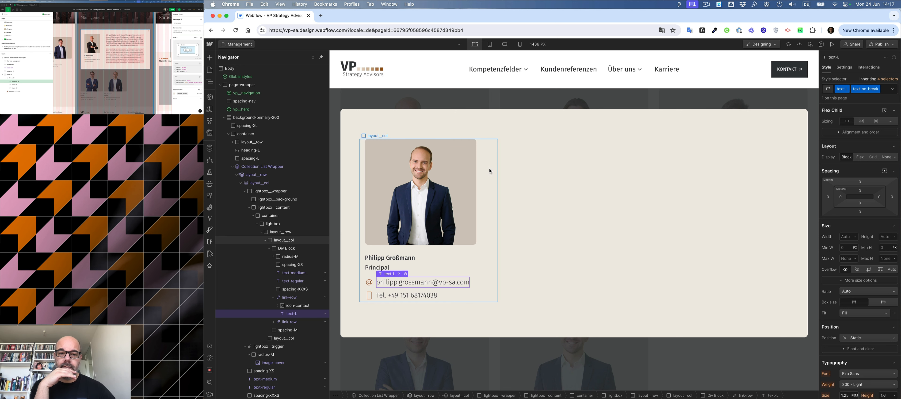
Add a text block into the empty second column of the lightbox.
{"action": "left_click", "coordinate": [550, 165]}
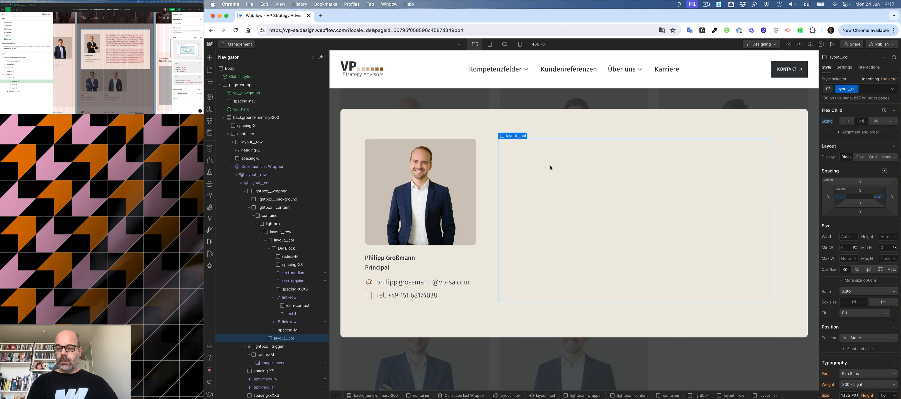
{"action": "key", "text": "super+k"}
{"action": "type", "text": "te"}
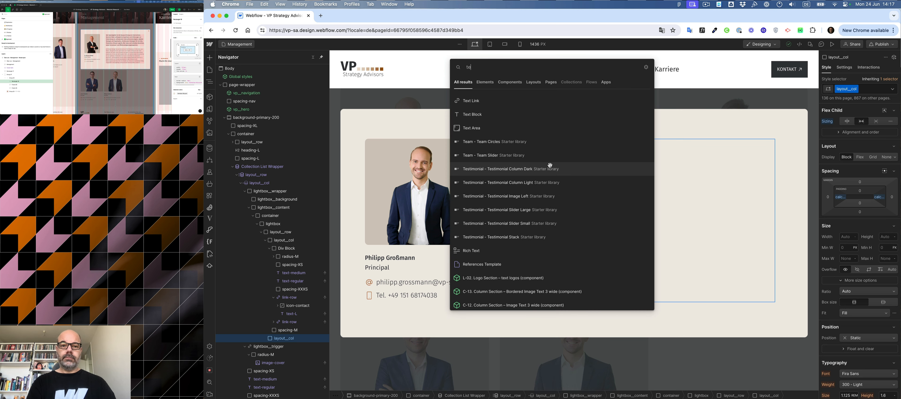
{"action": "left_click", "coordinate": [497, 115]}
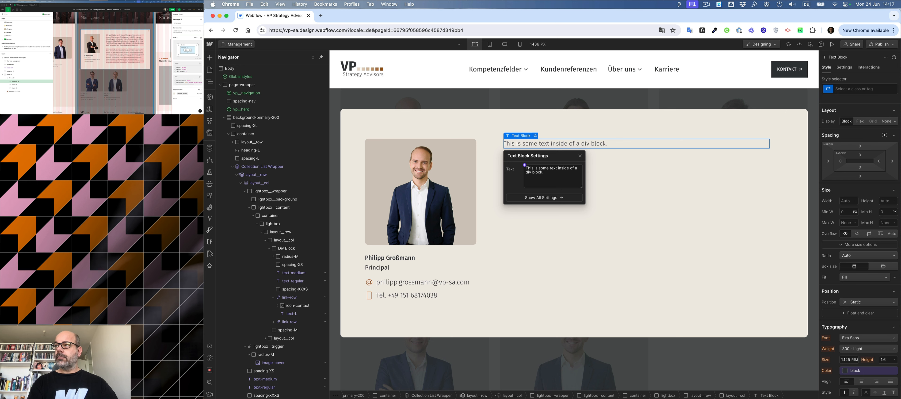
{"action": "left_click", "coordinate": [120, 44]}
{"action": "left_click", "coordinate": [120, 45]}
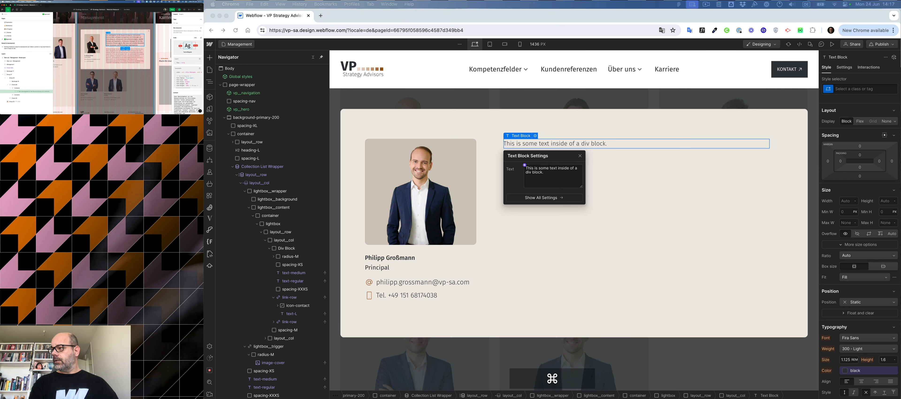
{"action": "key", "text": "super+Return"}
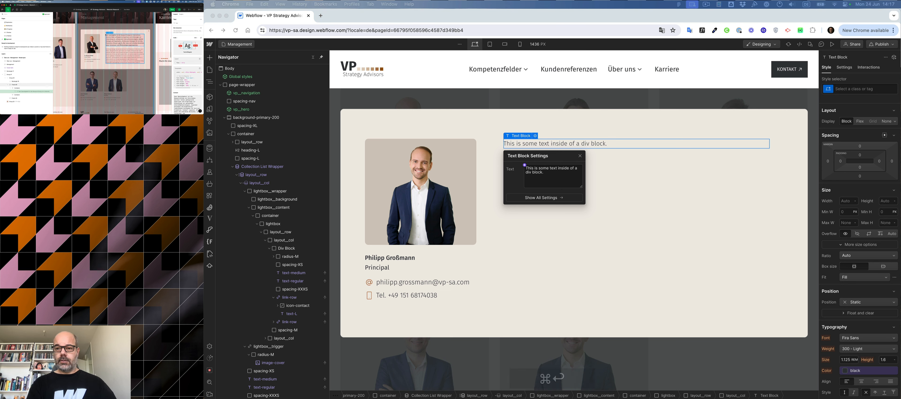
Give the new text block the text-XL class with the text-regular combo class.
{"action": "left_click", "coordinate": [850, 97]}
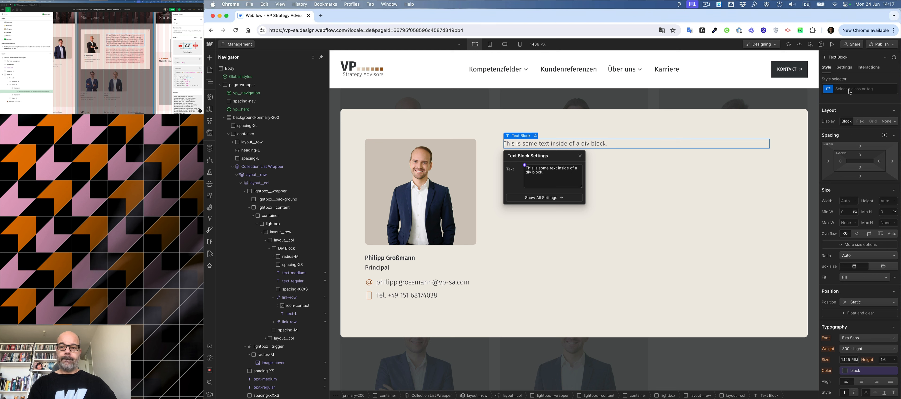
{"action": "left_click", "coordinate": [853, 90]}
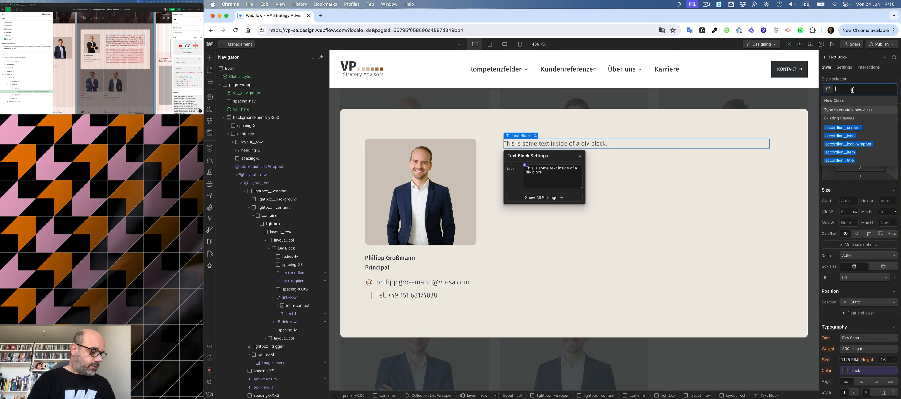
{"action": "type", "text": "text"}
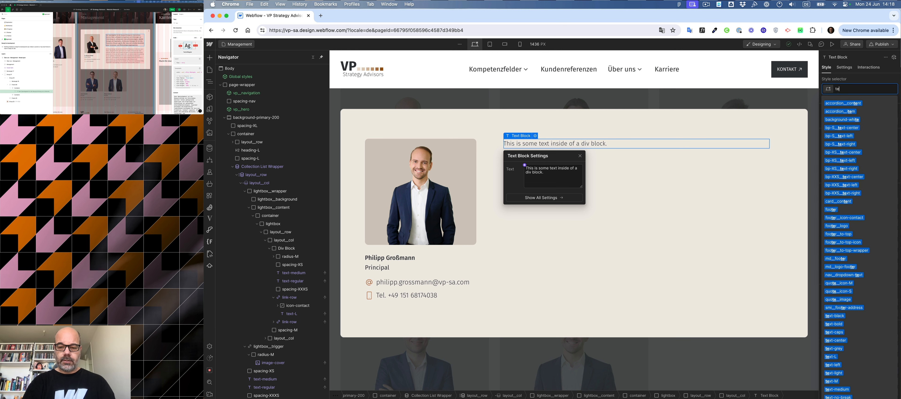
{"action": "key", "text": "Down"}
{"action": "key", "text": "Down"}
{"action": "key", "text": "Down"}
{"action": "key", "text": "Down"}
{"action": "key", "text": "Down"}
{"action": "key", "text": "Down"}
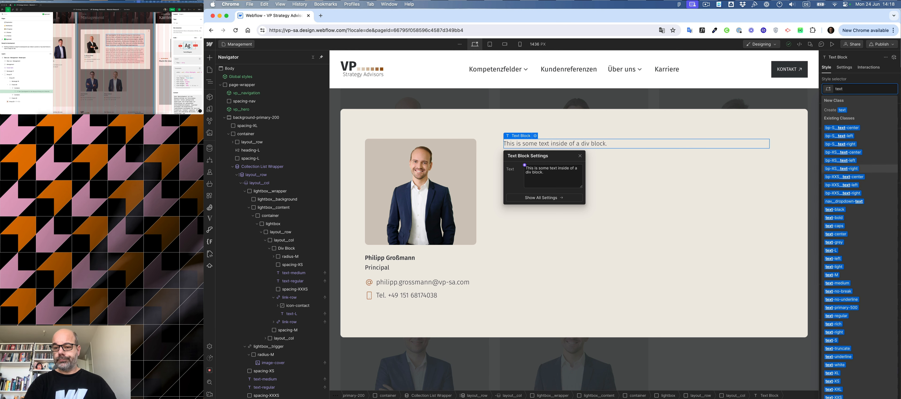
{"action": "key", "text": "BackSpace"}
{"action": "key", "text": "BackSpace"}
{"action": "key", "text": "BackSpace"}
{"action": "key", "text": "BackSpace"}
{"action": "key", "text": "super+Return"}
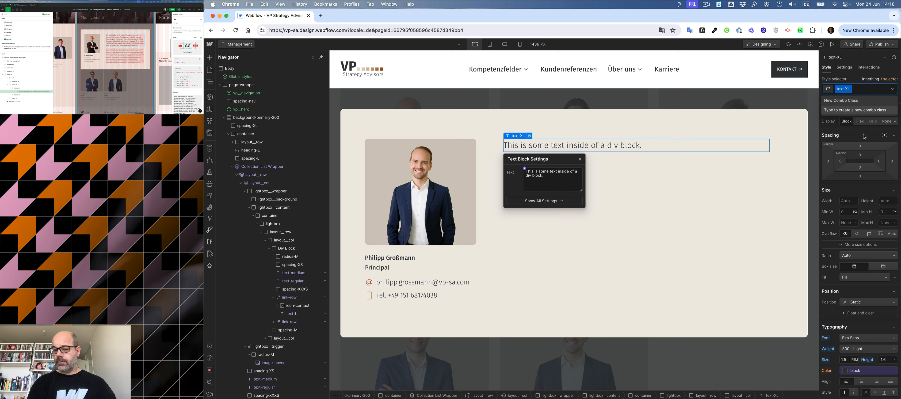
{"action": "type", "text": "reg"}
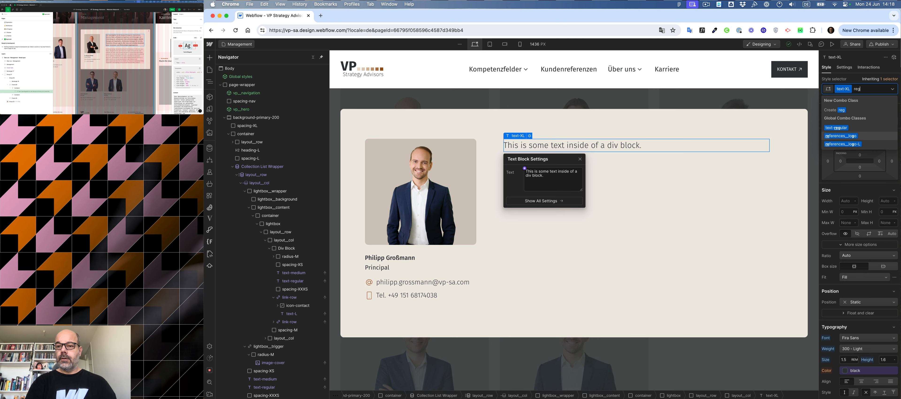
{"action": "key", "text": "BackSpace"}
{"action": "key", "text": "BackSpace"}
{"action": "key", "text": "BackSpace"}
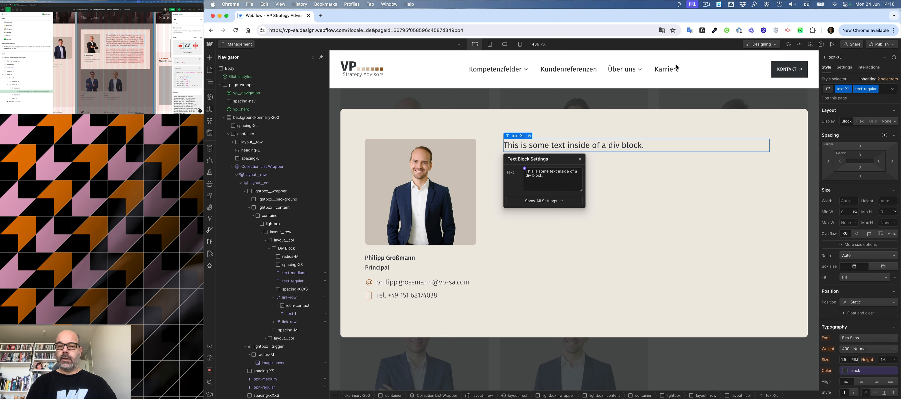
Connect the text block to the staff members' Introduction text (bold) field.
{"action": "left_click", "coordinate": [525, 168]}
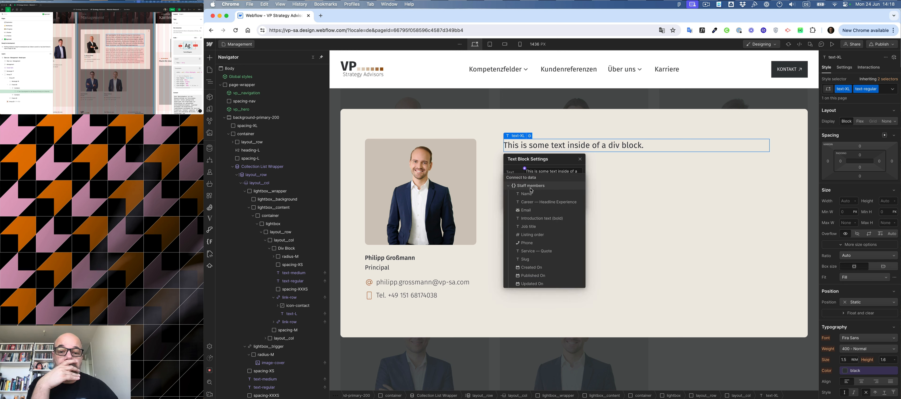
{"action": "left_click", "coordinate": [535, 219]}
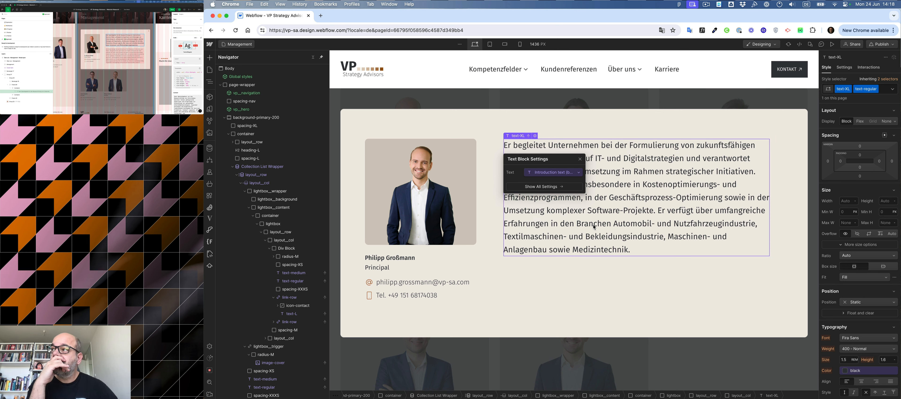
{"action": "left_click", "coordinate": [123, 50]}
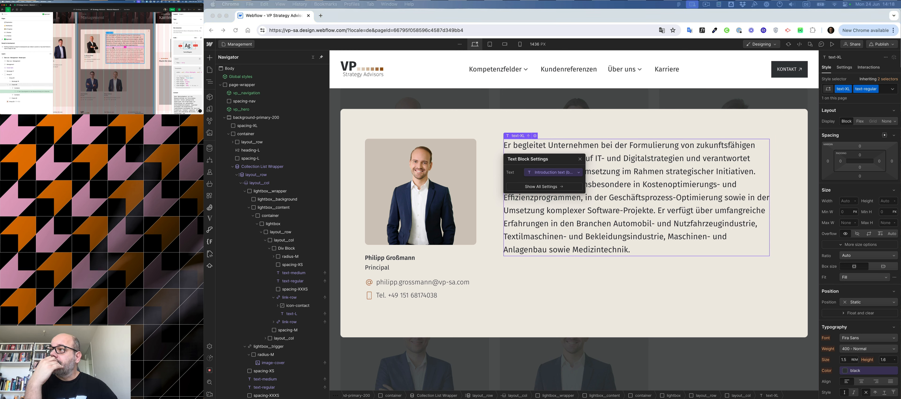
Add a div block with the spacing-S class below the introduction text.
{"action": "left_click", "coordinate": [691, 221]}
{"action": "key", "text": "super+e"}
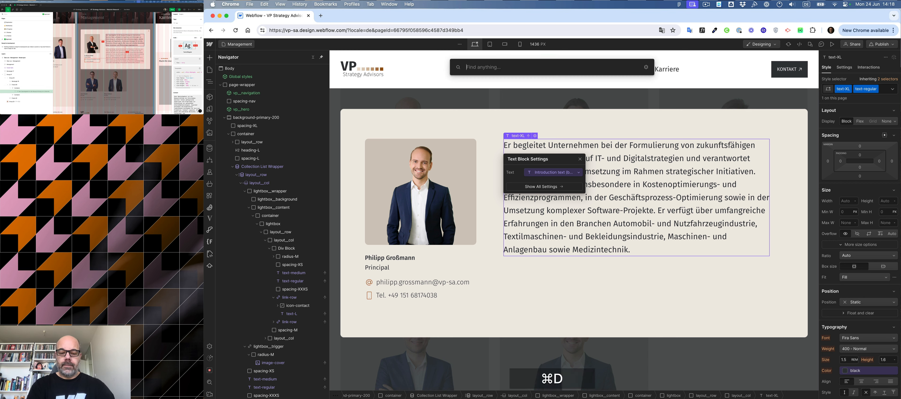
{"action": "type", "text": "div"}
{"action": "key", "text": "Return"}
{"action": "key", "text": "super+Return"}
{"action": "type", "text": "spacing"}
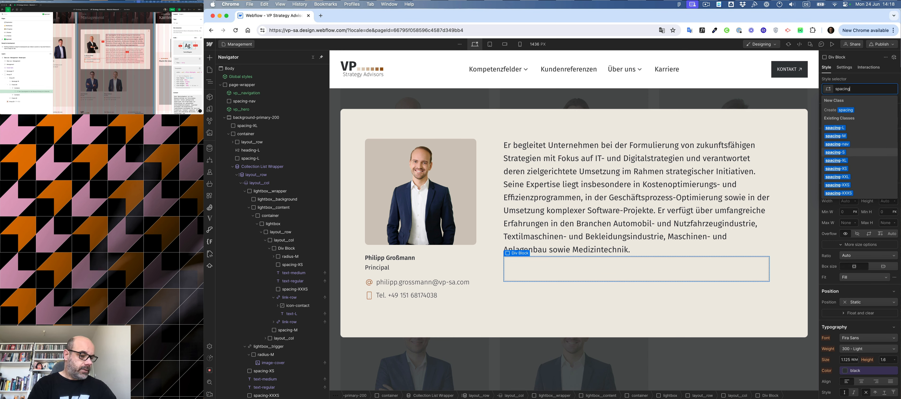
{"action": "key", "text": "Return"}
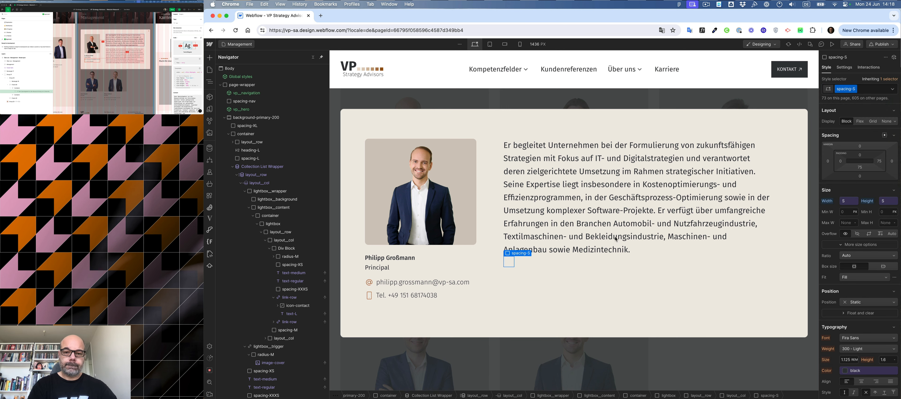
Add a rich text block to the second column and connect its content to the Text field.
{"action": "left_click", "coordinate": [631, 265]}
{"action": "key", "text": "super+e"}
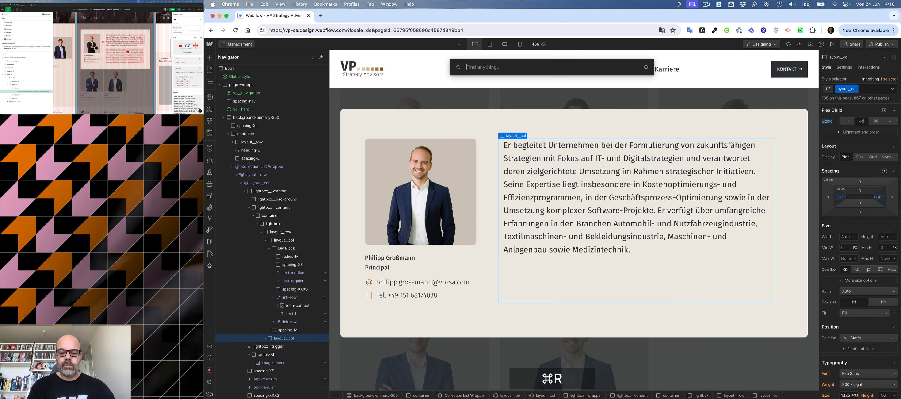
{"action": "type", "text": "ric"}
{"action": "key", "text": "Return"}
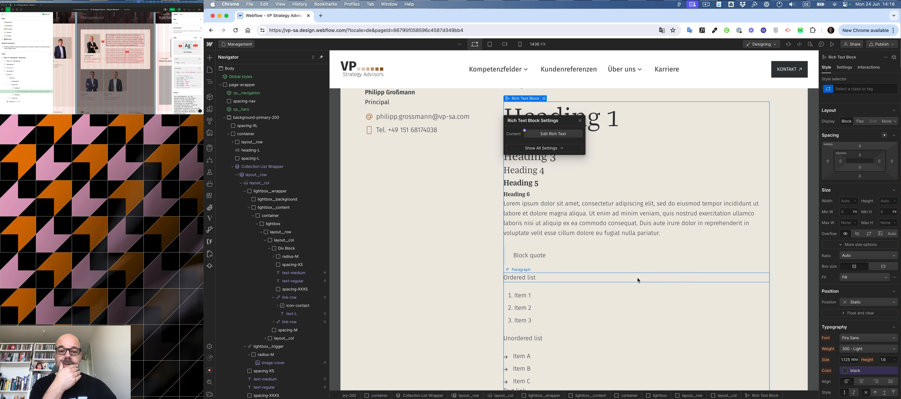
{"action": "left_click", "coordinate": [526, 131]}
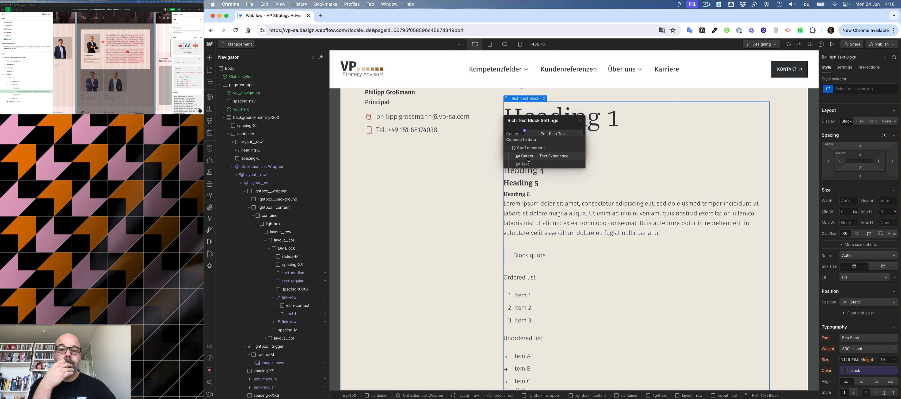
{"action": "left_click", "coordinate": [527, 164]}
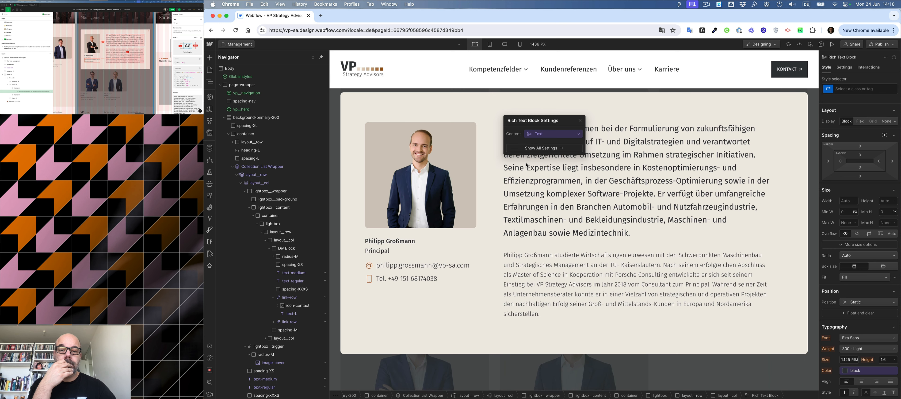
{"action": "left_click", "coordinate": [580, 120]}
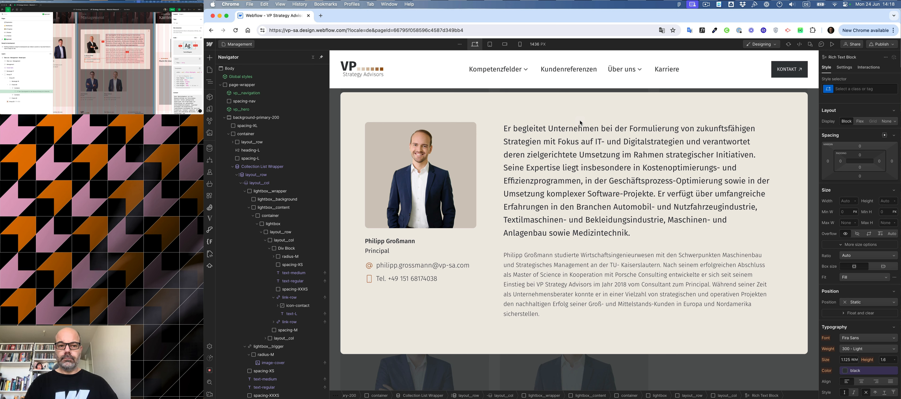
Set the lightbox base class's top and bottom padding to 4.5rem.
{"action": "left_click", "coordinate": [555, 102]}
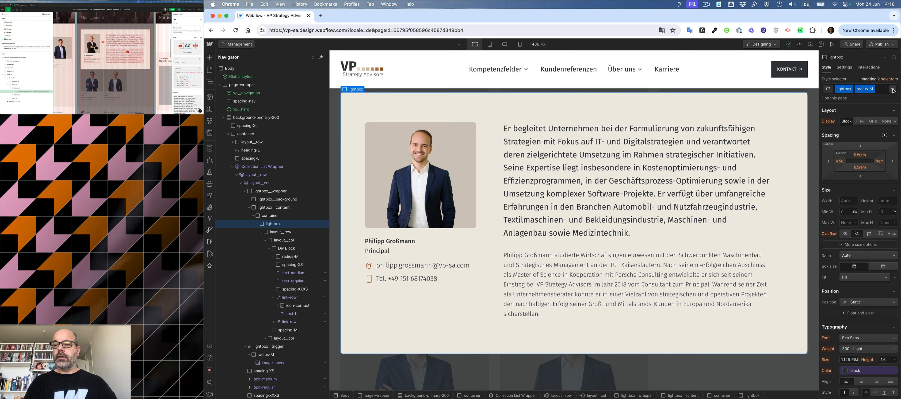
{"action": "left_click", "coordinate": [888, 79]}
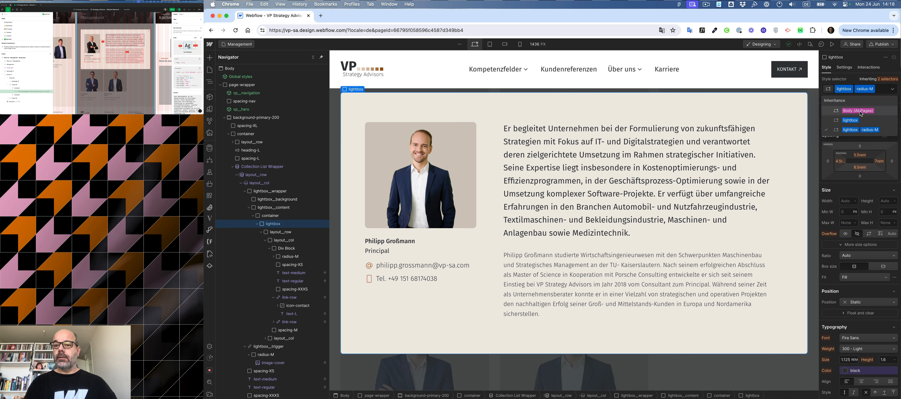
{"action": "left_click", "coordinate": [851, 120]}
{"action": "left_click", "coordinate": [860, 155]}
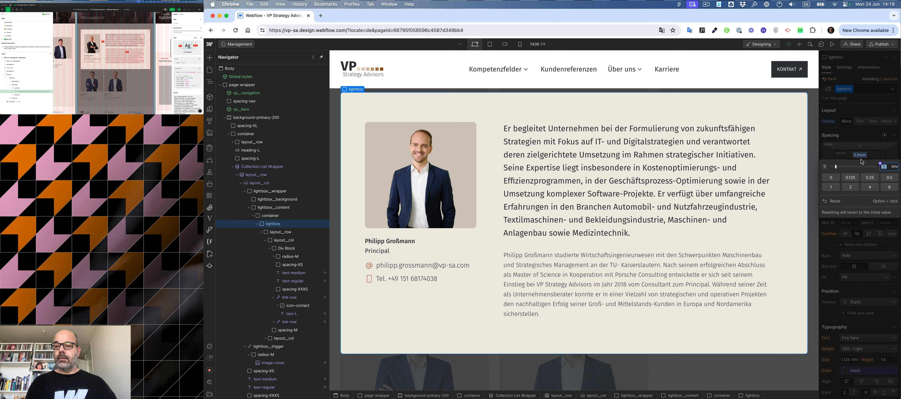
{"action": "key", "text": "Left"}
{"action": "key", "text": "Delete"}
{"action": "type", "text": "4"}
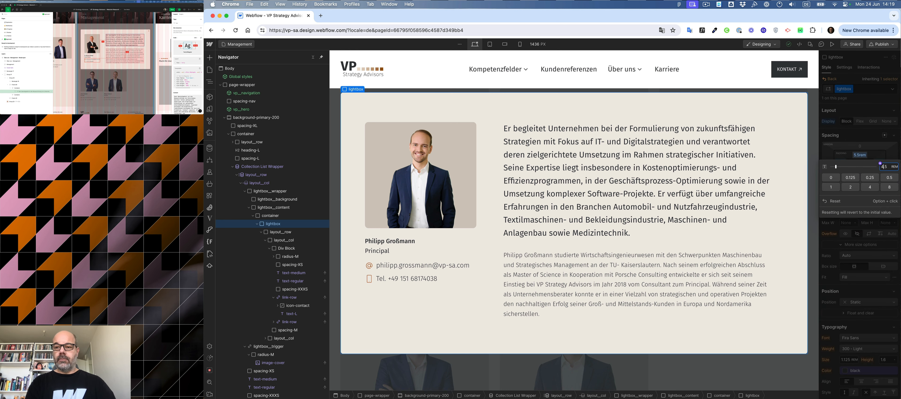
{"action": "key", "text": "Return"}
{"action": "left_click", "coordinate": [858, 167]}
{"action": "key", "text": "Left"}
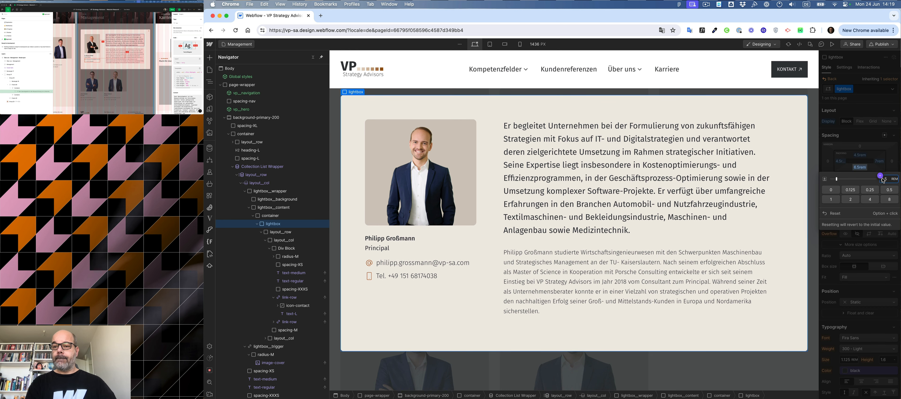
{"action": "type", "text": "4"}
{"action": "key", "text": "Return"}
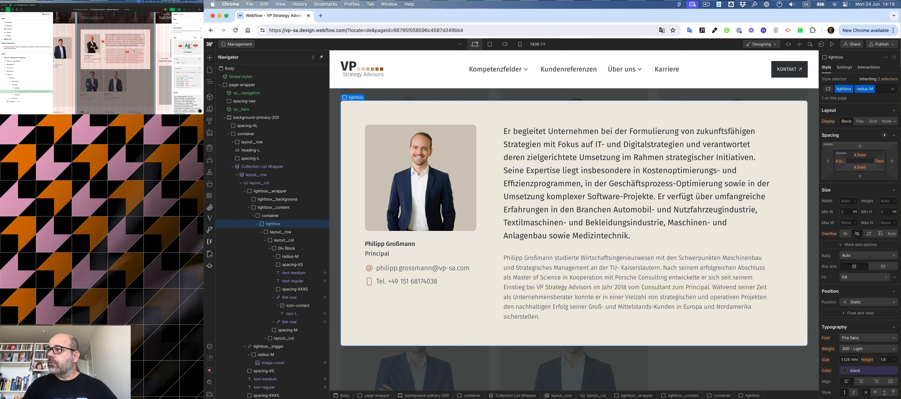
Add a new div block at the end of the lightbox, below its content row.
{"action": "left_click", "coordinate": [148, 31]}
{"action": "left_click", "coordinate": [149, 30]}
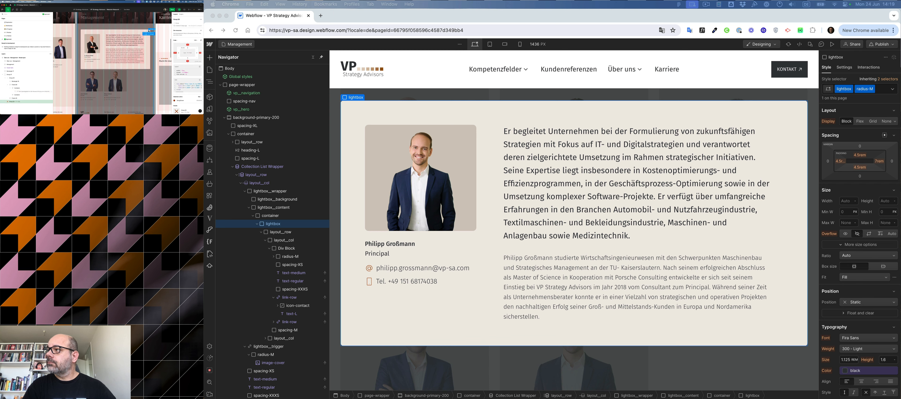
{"action": "left_click", "coordinate": [148, 31], "text": "ctrl"}
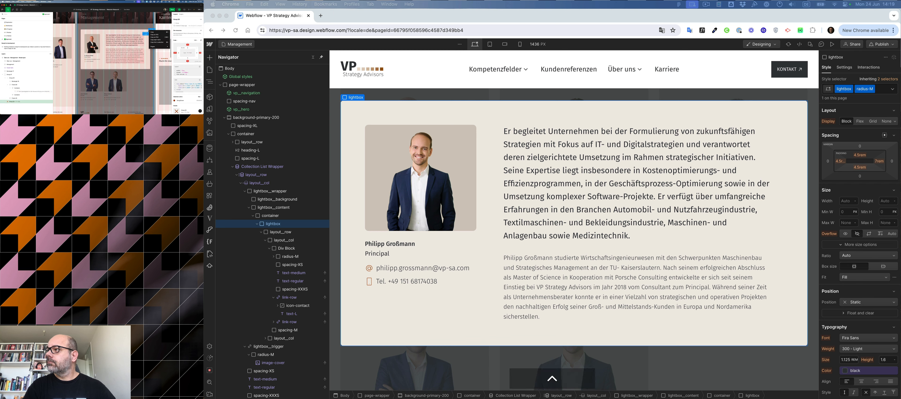
{"action": "left_click", "coordinate": [153, 35]}
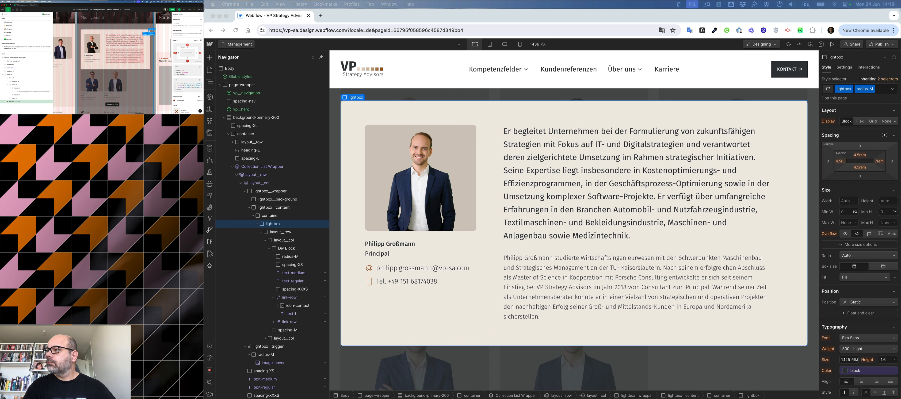
{"action": "left_click", "coordinate": [791, 125]}
{"action": "key", "text": "super+k"}
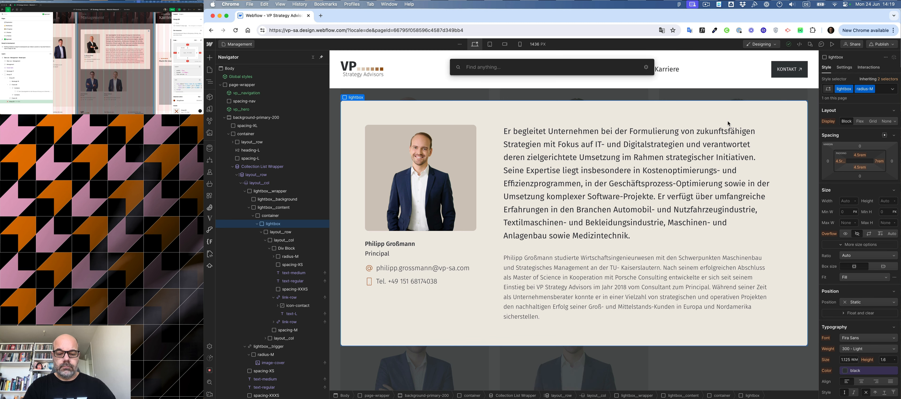
{"action": "type", "text": "div"}
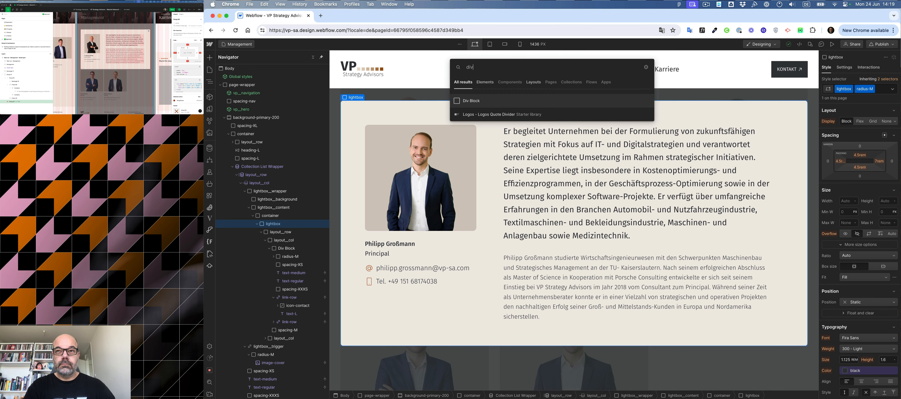
{"action": "key", "text": "BackSpace"}
{"action": "key", "text": "BackSpace"}
{"action": "key", "text": "BackSpace"}
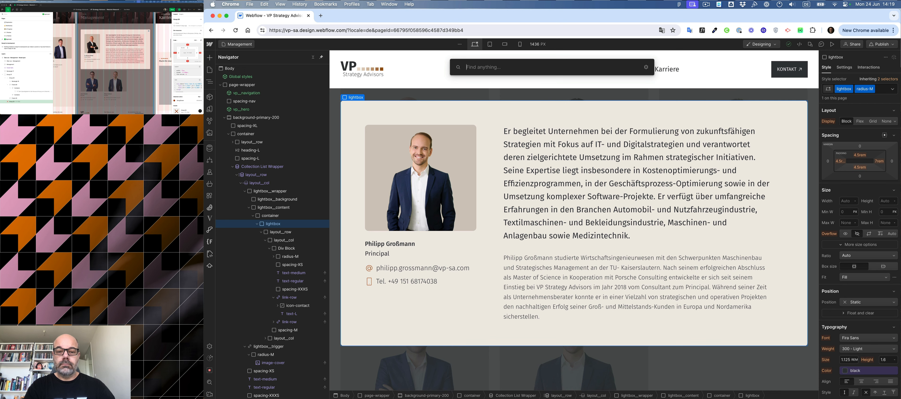
{"action": "type", "text": "div"}
{"action": "key", "text": "Return"}
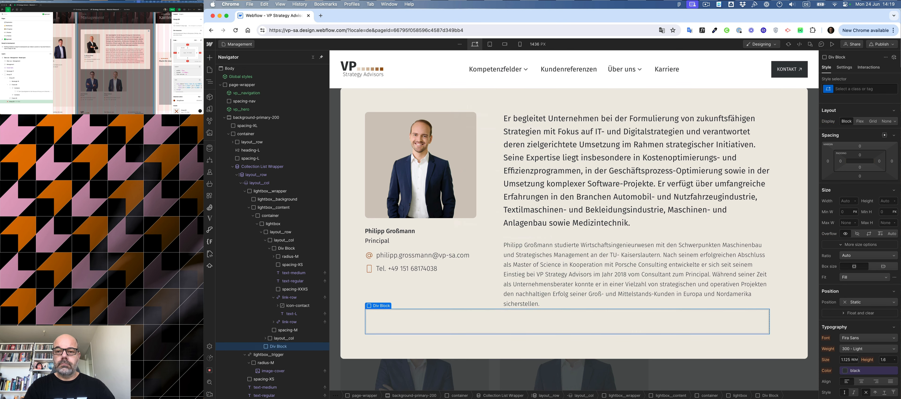
Import the copied close icon SVG into the new div block with the SVG Import app.
{"action": "key", "text": "super+k"}
{"action": "type", "text": "svg"}
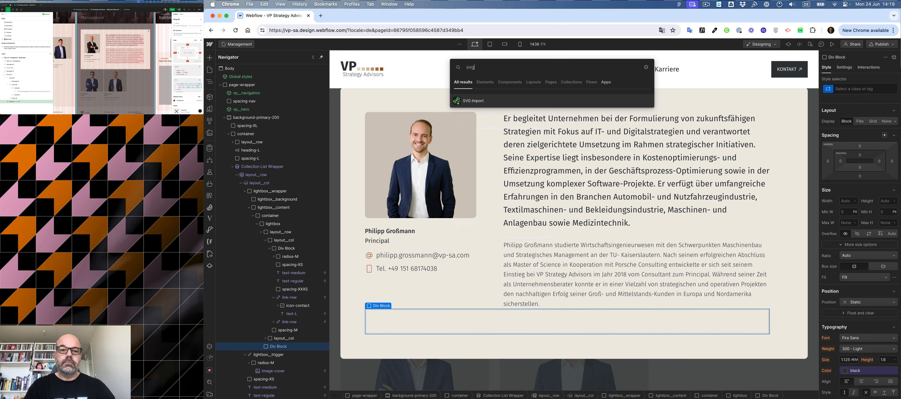
{"action": "key", "text": "Return"}
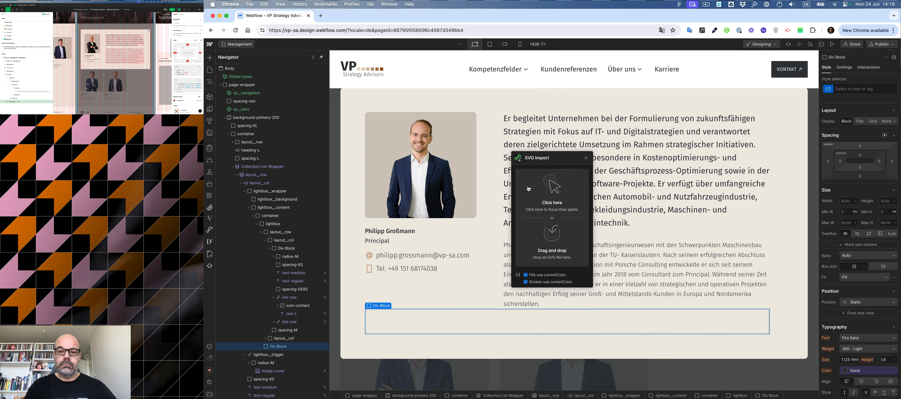
{"action": "key", "text": "super+v"}
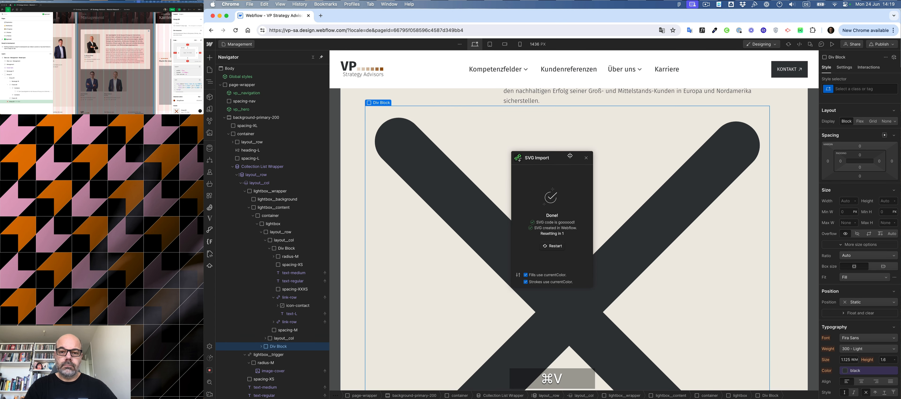
{"action": "left_click", "coordinate": [587, 158]}
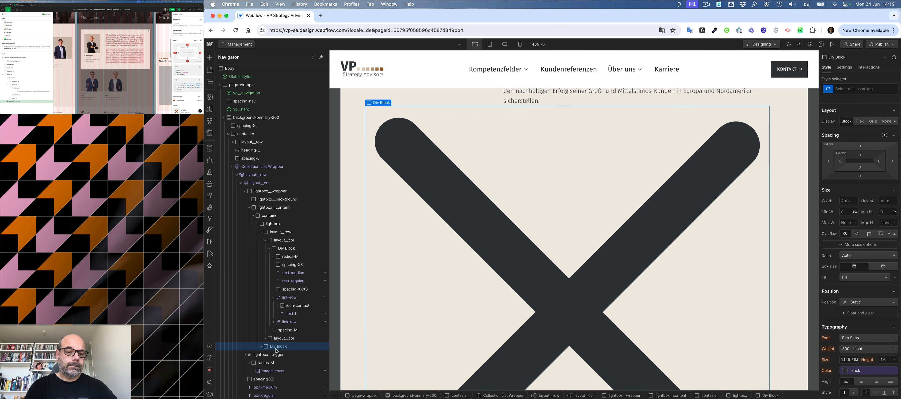
Give the div block holding the icon a new class named lightbox__close.
{"action": "left_click", "coordinate": [851, 89]}
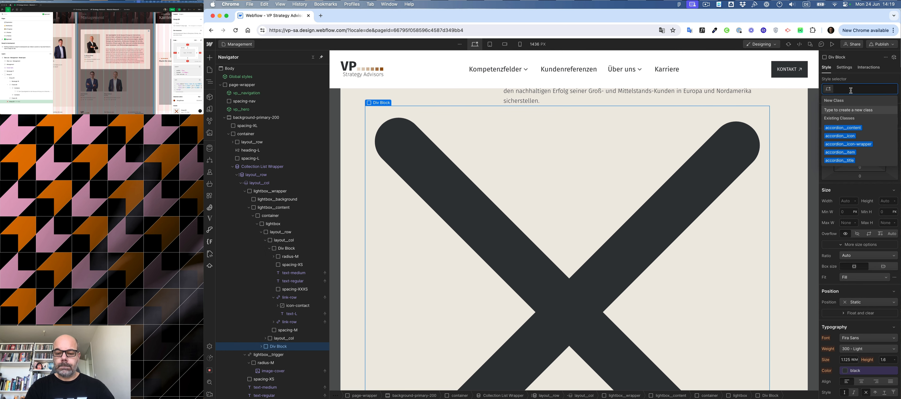
{"action": "type", "text": "lightbox"}
{"action": "type", "text": "__clode"}
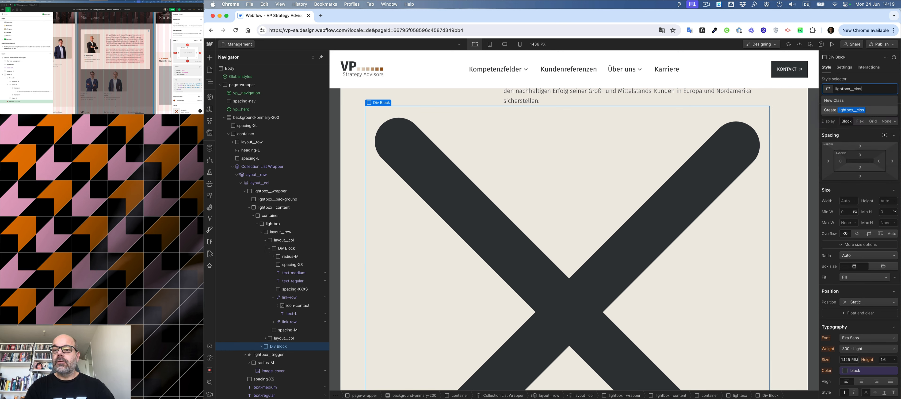
{"action": "type", "text": "e"}
{"action": "key", "text": "Return"}
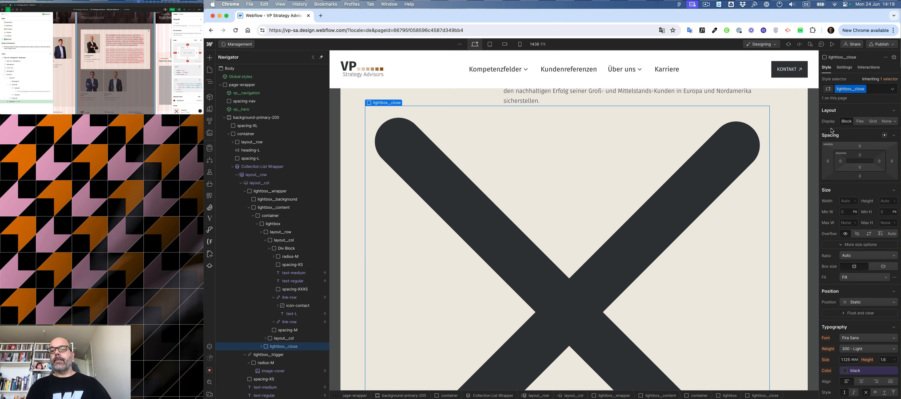
Set the lightbox__close position to Absolute, anchored to the top right corner.
{"action": "left_click", "coordinate": [862, 303]}
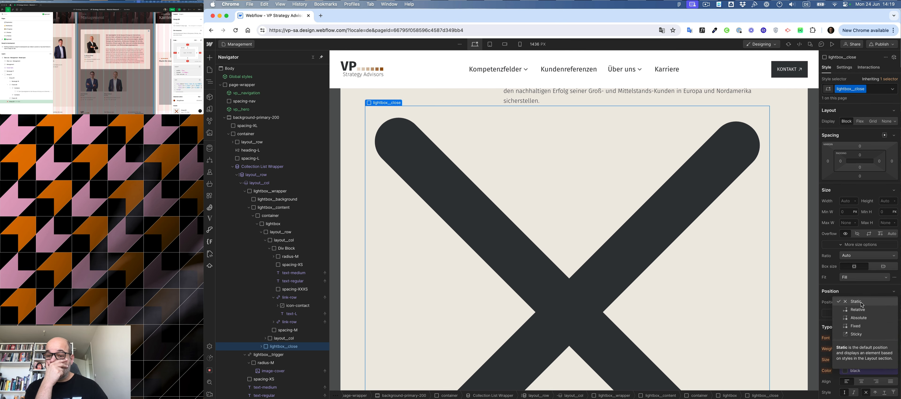
{"action": "left_click", "coordinate": [859, 317]}
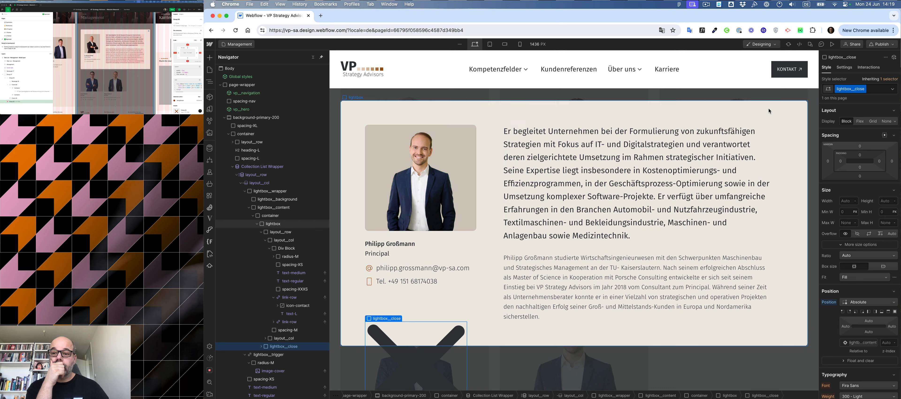
{"action": "left_click", "coordinate": [851, 312]}
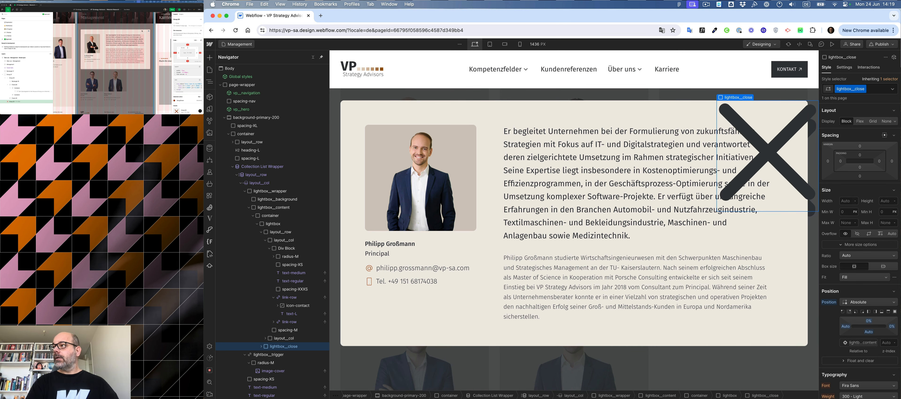
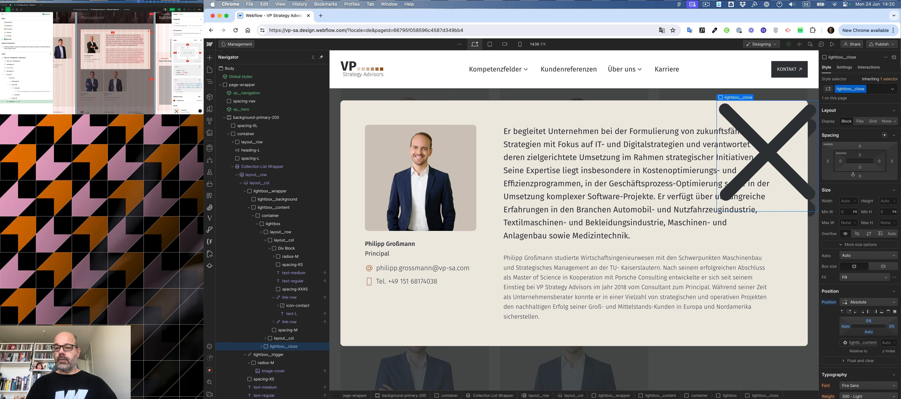
Set the lightbox__close div's width and height to 1.5 rem.
{"action": "left_click", "coordinate": [849, 201]}
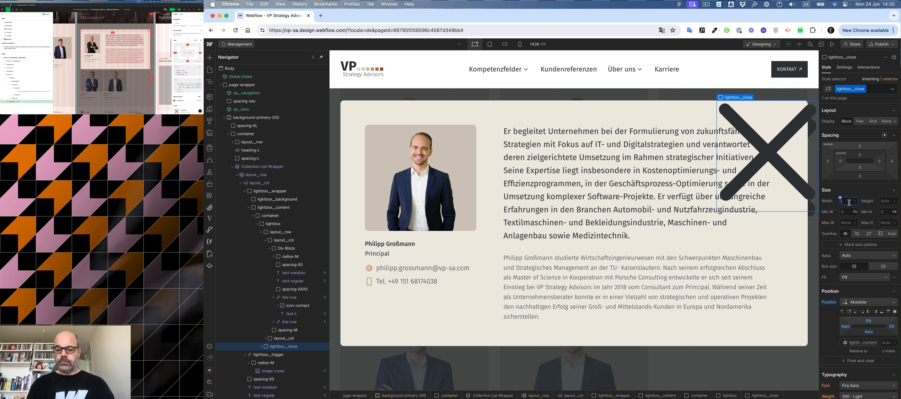
{"action": "type", "text": "1.5rem"}
{"action": "key", "text": "Return"}
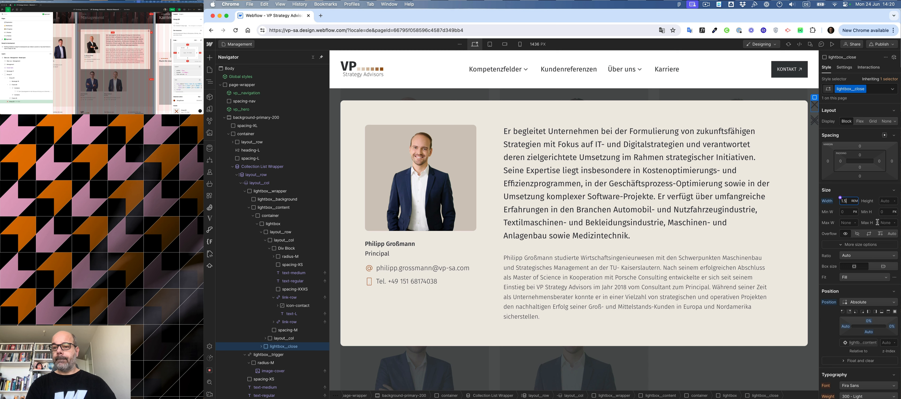
{"action": "left_click", "coordinate": [885, 202]}
{"action": "type", "text": "1"}
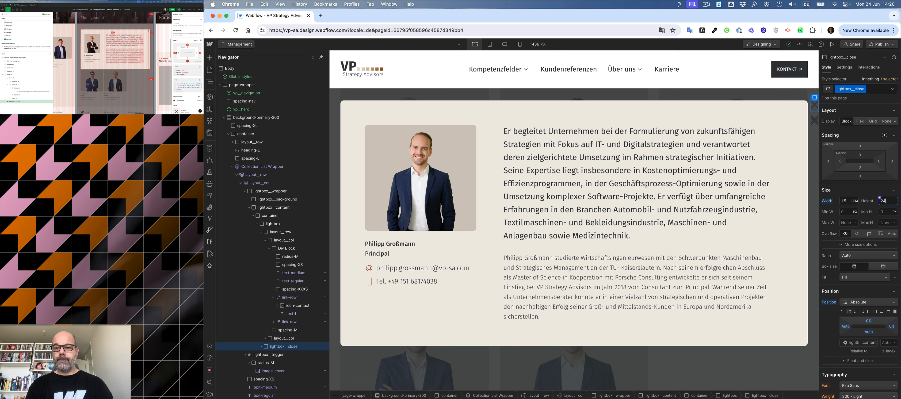
{"action": "key", "text": "Return"}
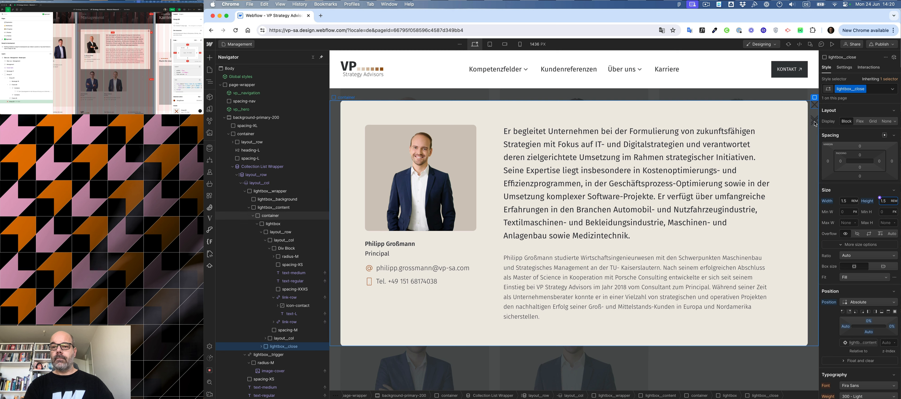
Give the close icon SVG inside lightbox__close a new class named lightbox__close-icon.
{"action": "left_click", "coordinate": [275, 348]}
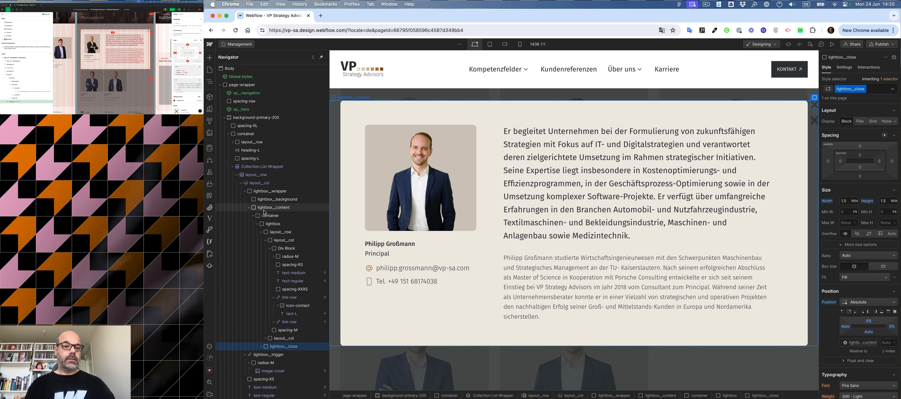
{"action": "left_click", "coordinate": [271, 224]}
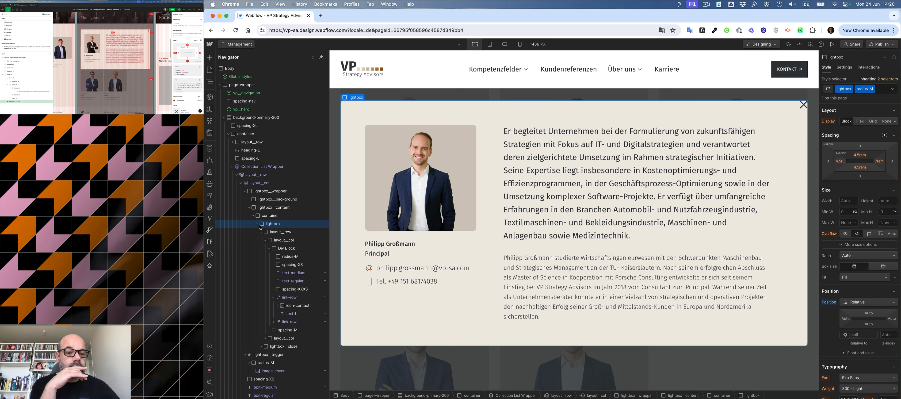
{"action": "left_click", "coordinate": [261, 347]}
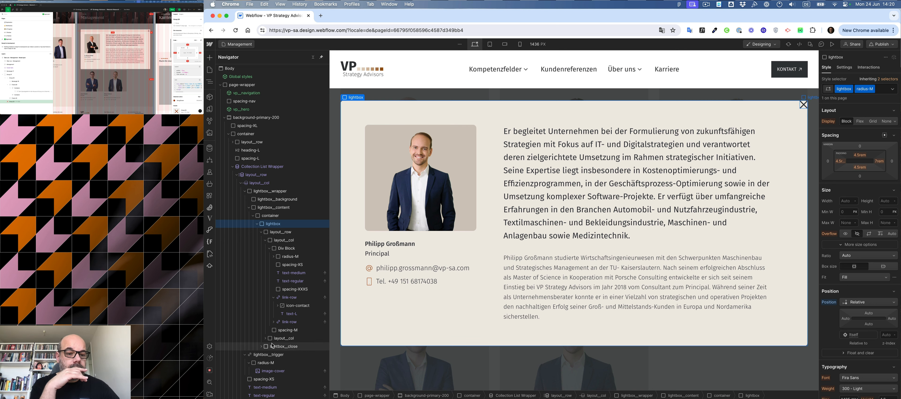
{"action": "left_click", "coordinate": [266, 354]}
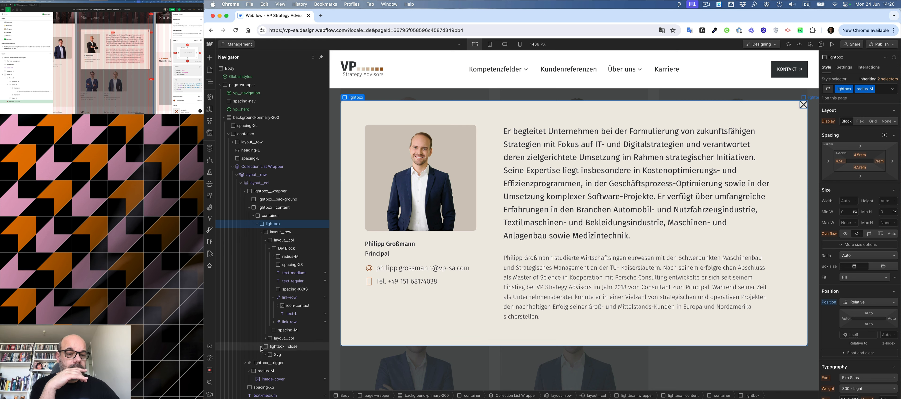
{"action": "scroll", "coordinate": [273, 347], "scroll_direction": "down", "scroll_amount": 2}
{"action": "left_click", "coordinate": [281, 332]}
{"action": "left_click", "coordinate": [280, 326]}
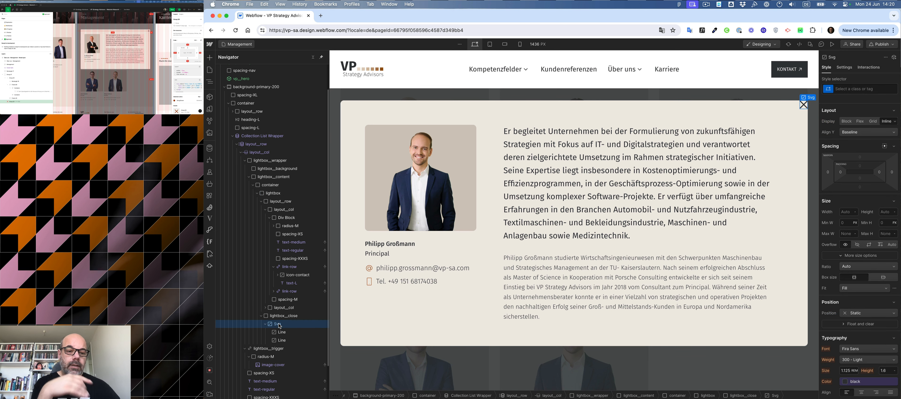
{"action": "key", "text": "super+Return"}
{"action": "type", "text": "lightbox"}
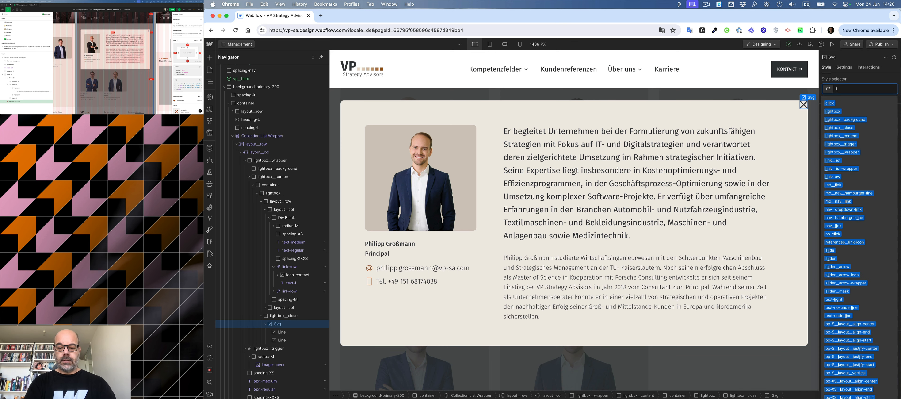
{"action": "type", "text": "__close"}
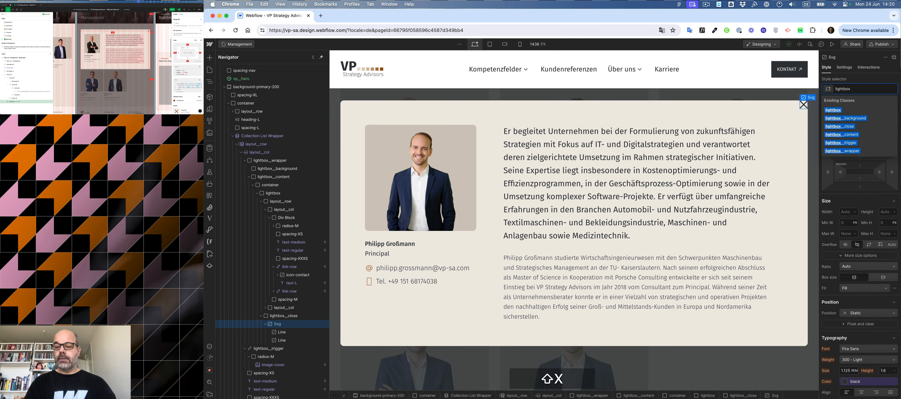
{"action": "type", "text": "-ico"}
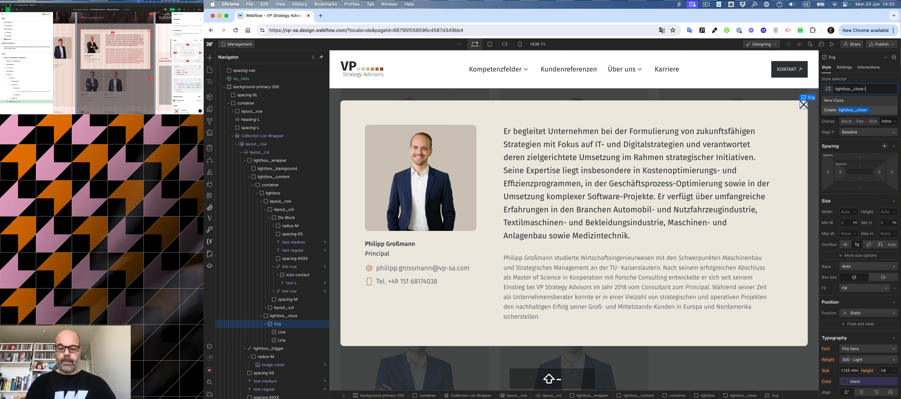
{"action": "key", "text": "Return"}
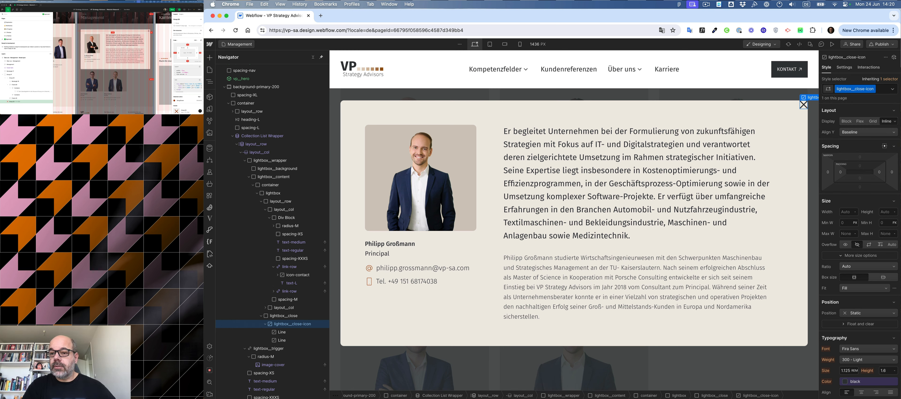
Set the lightbox__close-icon width and height to 1.125 rem.
{"action": "left_click", "coordinate": [846, 212]}
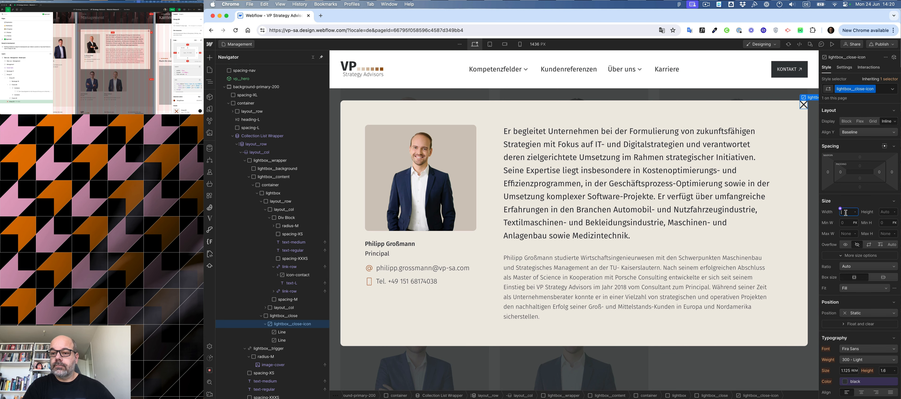
{"action": "type", "text": "1.125"}
{"action": "key", "text": "Return"}
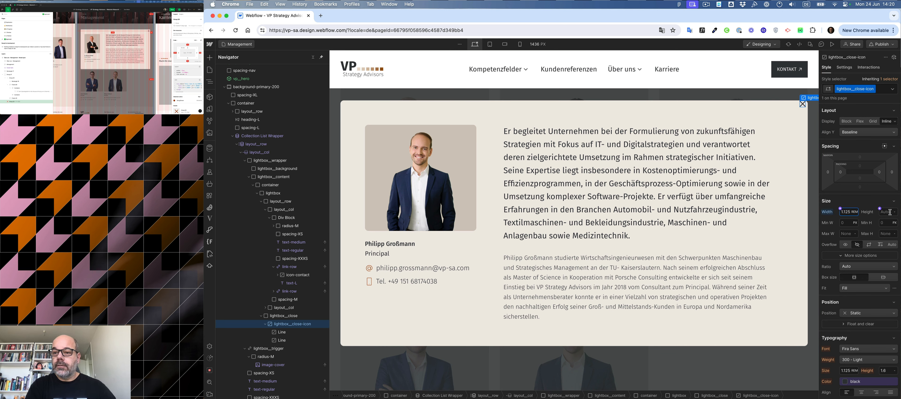
{"action": "left_click", "coordinate": [890, 212]}
{"action": "type", "text": "1.125"}
{"action": "key", "text": "Return"}
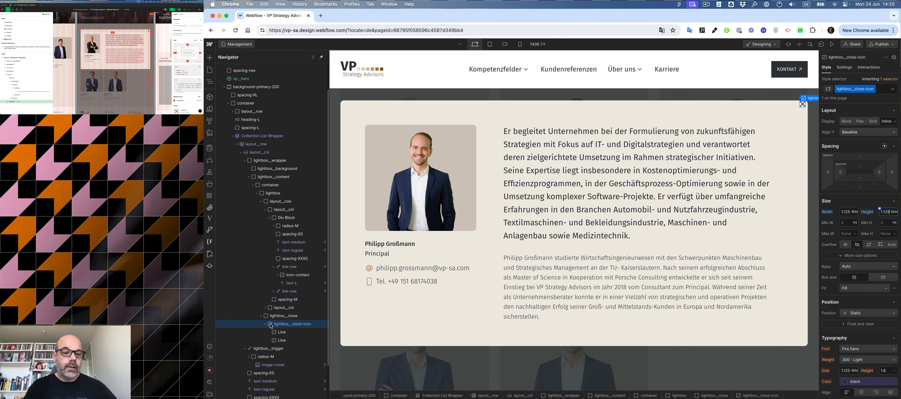
Set lightbox__close to display Flex with its content centered horizontally and vertically.
{"action": "left_click", "coordinate": [283, 315]}
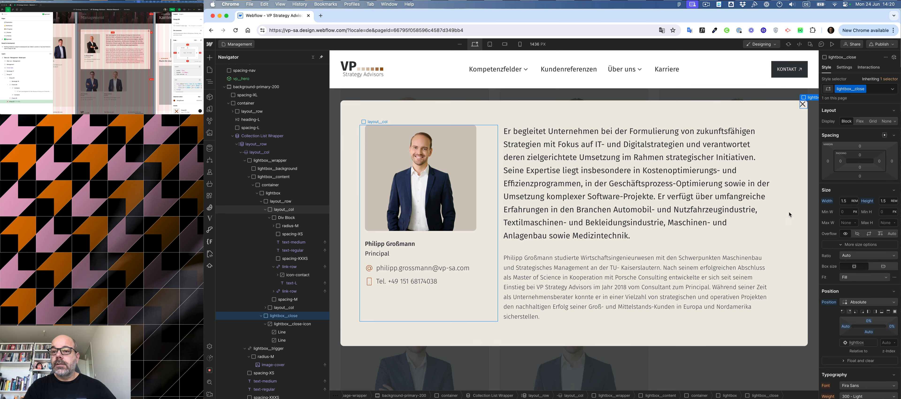
{"action": "left_click", "coordinate": [484, 279]}
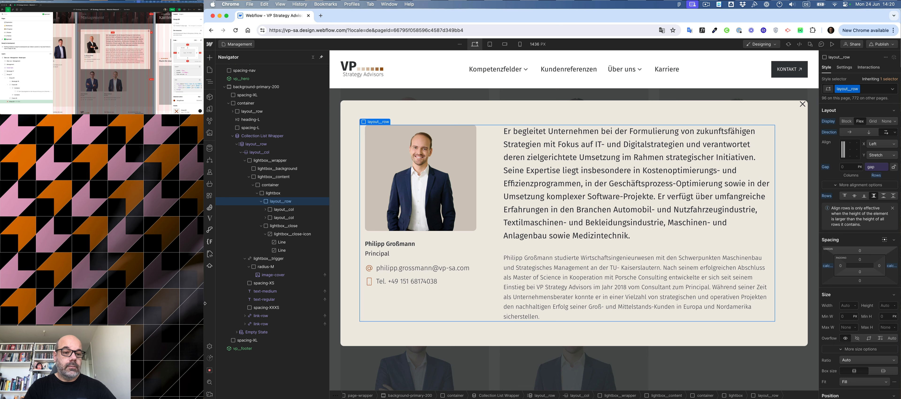
{"action": "left_click", "coordinate": [268, 259]}
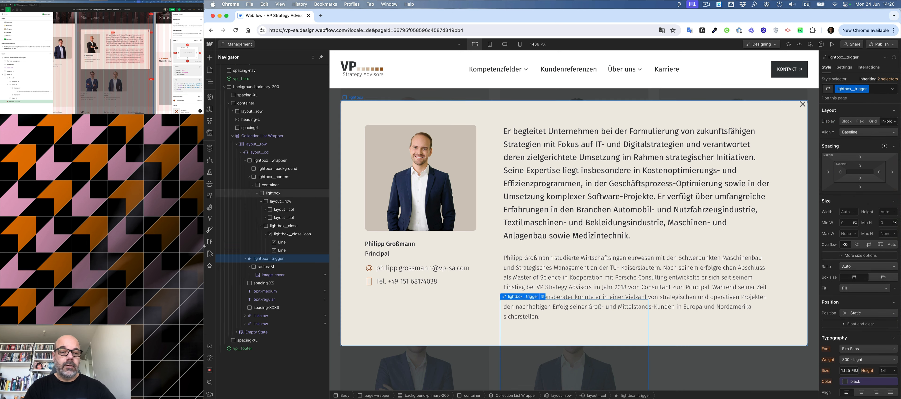
{"action": "left_click", "coordinate": [277, 228]}
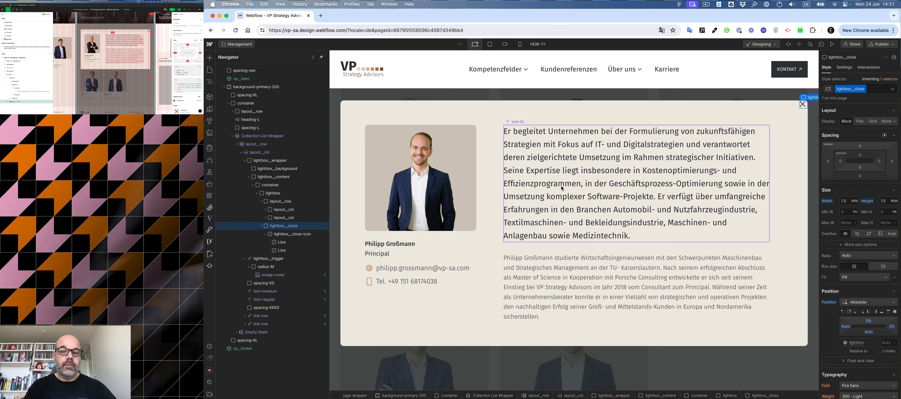
{"action": "left_click", "coordinate": [859, 121]}
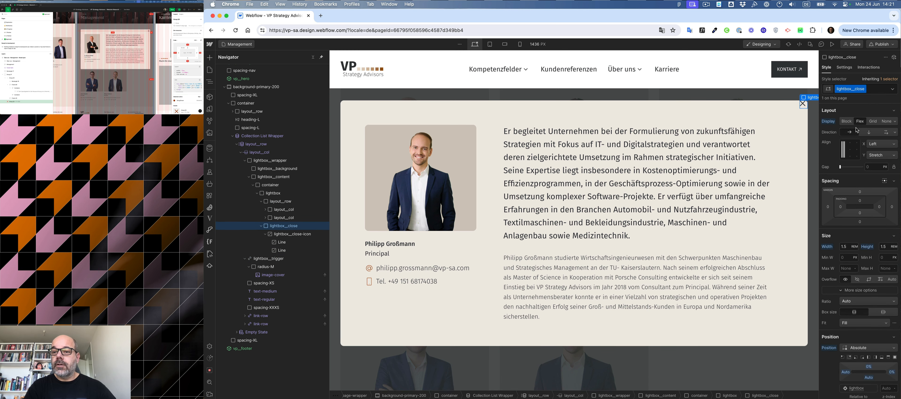
{"action": "left_click", "coordinate": [851, 150]}
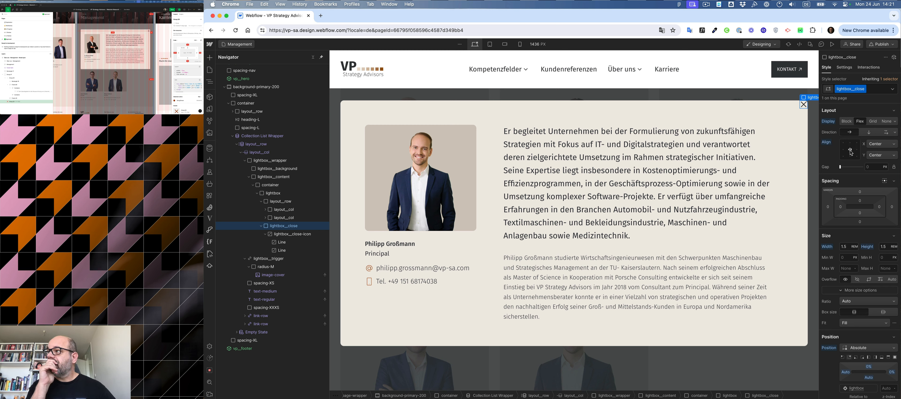
Increase the lightbox__close width and height to 3 rem.
{"action": "left_click", "coordinate": [843, 246]}
{"action": "key", "text": "shift+Up"}
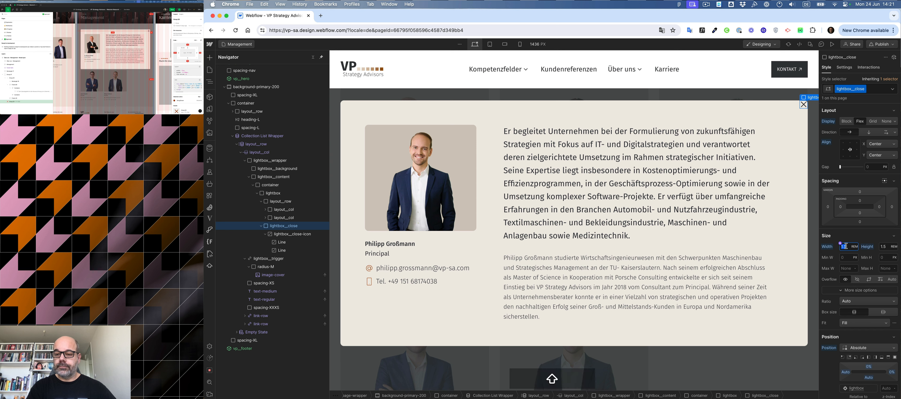
{"action": "key", "text": "shift+Up"}
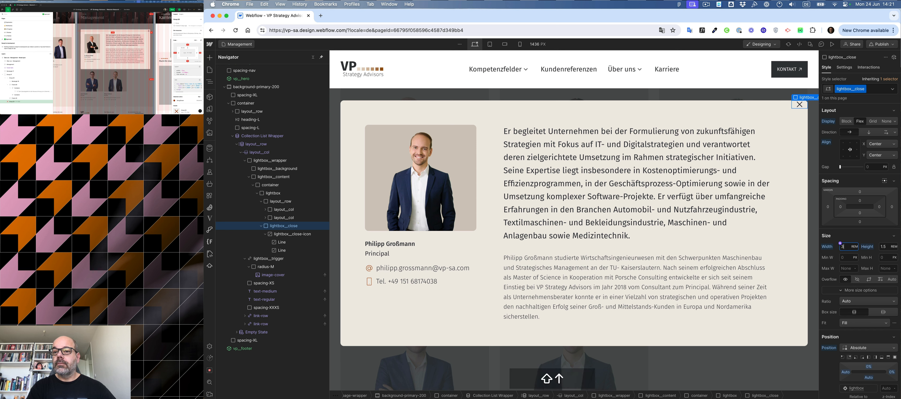
{"action": "left_click", "coordinate": [888, 247]}
{"action": "key", "text": "shift+Up"}
{"action": "key", "text": "shift+Up"}
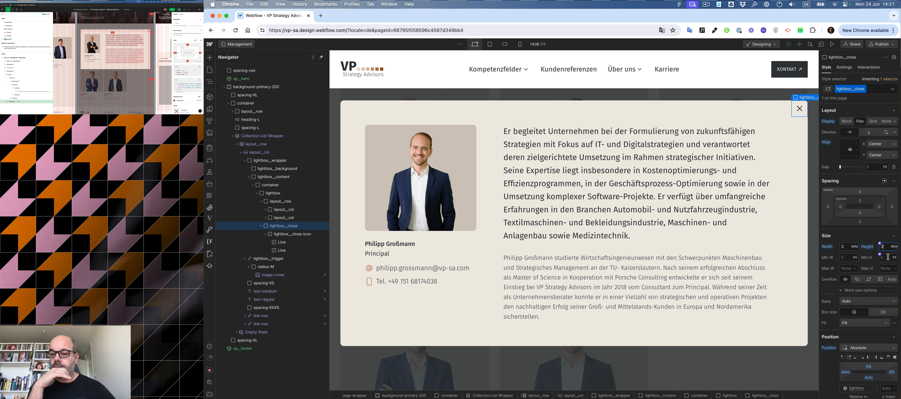
Set the lightbox__close text color to the 500 color variable.
{"action": "scroll", "coordinate": [846, 295], "scroll_direction": "down", "scroll_amount": 5}
{"action": "left_click", "coordinate": [846, 294]}
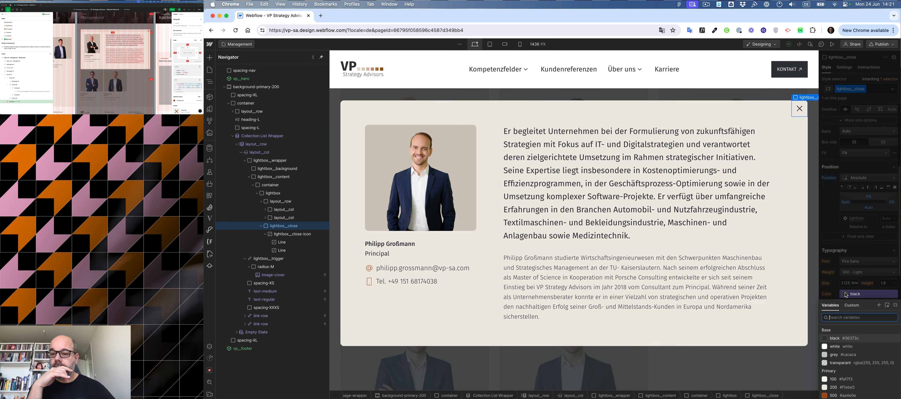
{"action": "left_click", "coordinate": [837, 393]}
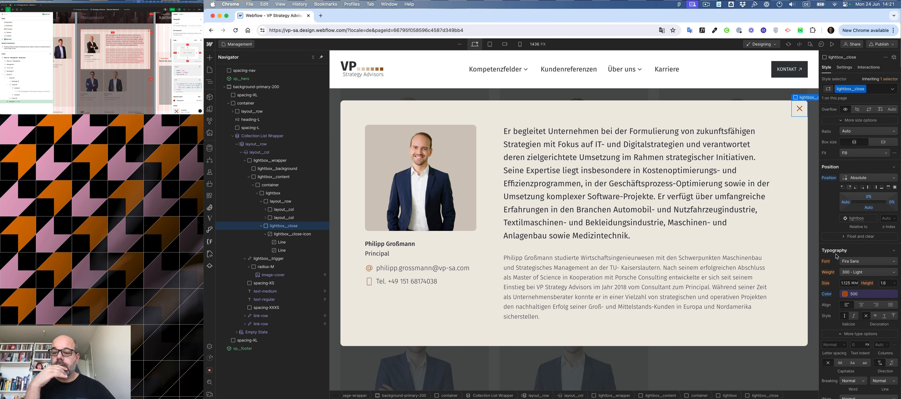
{"action": "left_click", "coordinate": [826, 295], "text": "alt"}
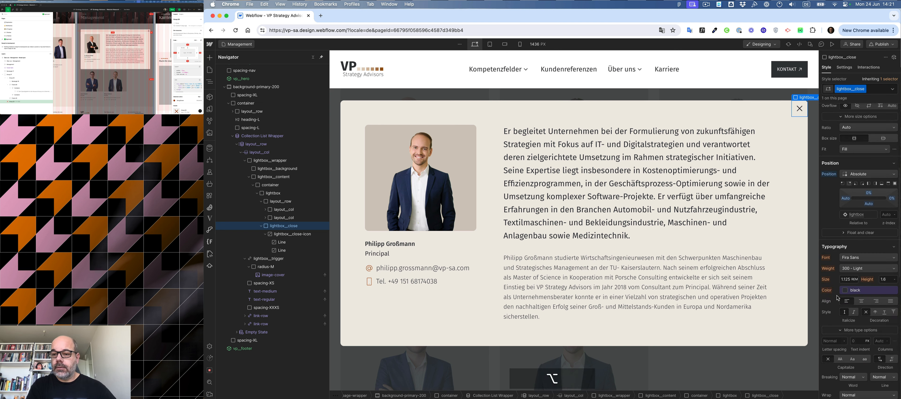
{"action": "scroll", "coordinate": [838, 295], "scroll_direction": "down", "scroll_amount": 2}
{"action": "left_click", "coordinate": [846, 232]}
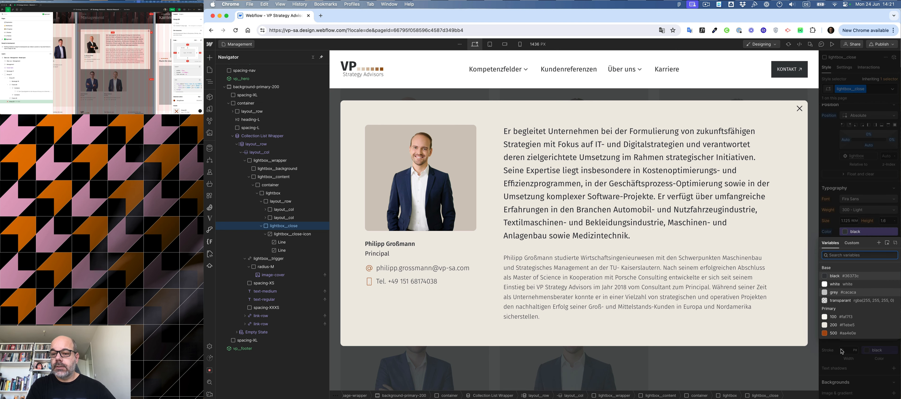
{"action": "left_click", "coordinate": [842, 336]}
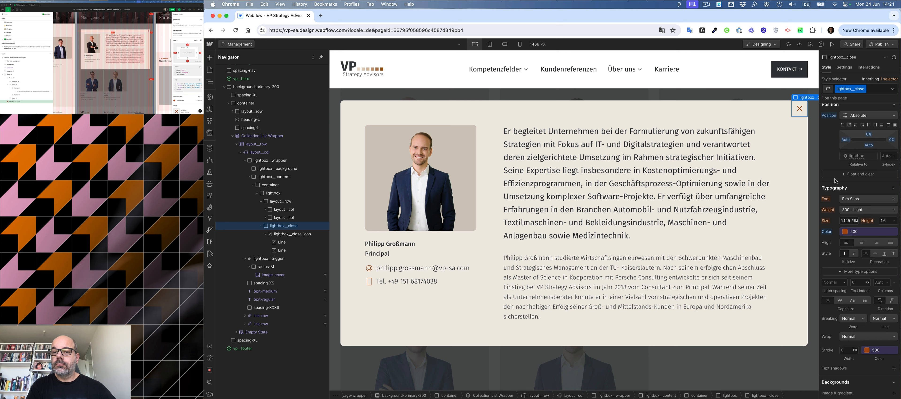
Set the lightbox__close cursor to pointer.
{"action": "scroll", "coordinate": [836, 181], "scroll_direction": "up", "scroll_amount": 5}
{"action": "scroll", "coordinate": [836, 181], "scroll_direction": "down", "scroll_amount": 10}
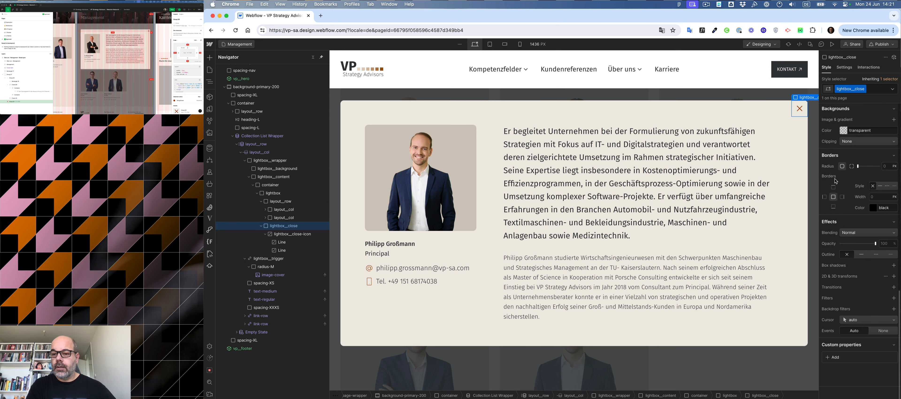
{"action": "left_click", "coordinate": [861, 320]}
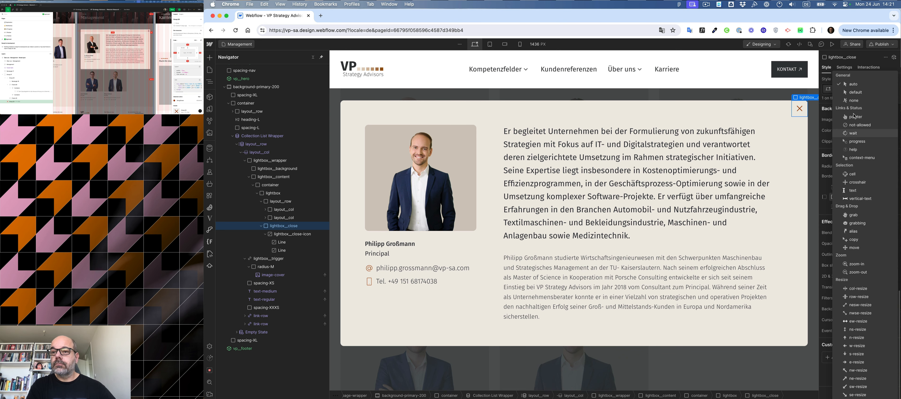
{"action": "left_click", "coordinate": [851, 118]}
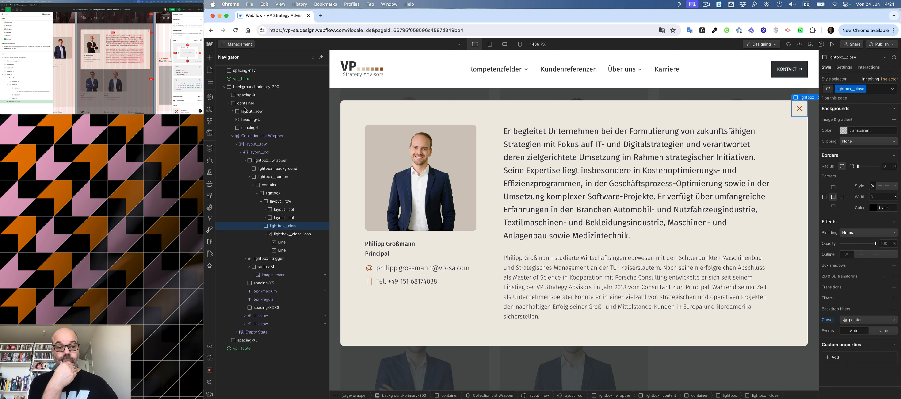
{"action": "left_click", "coordinate": [249, 177]}
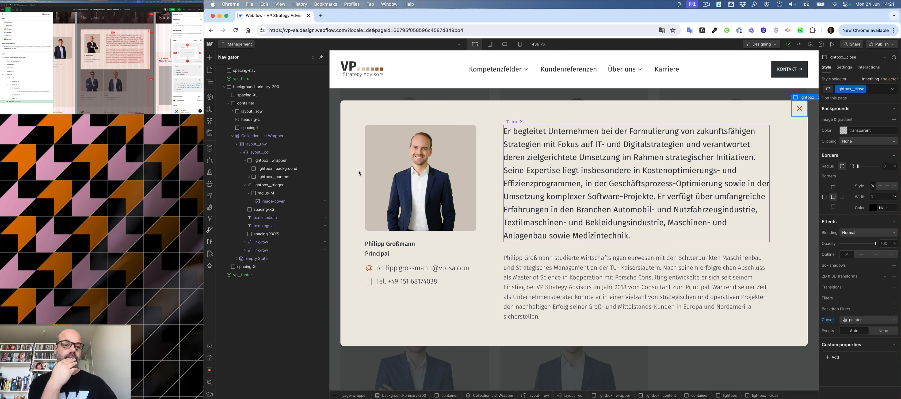
{"action": "left_click", "coordinate": [245, 184]}
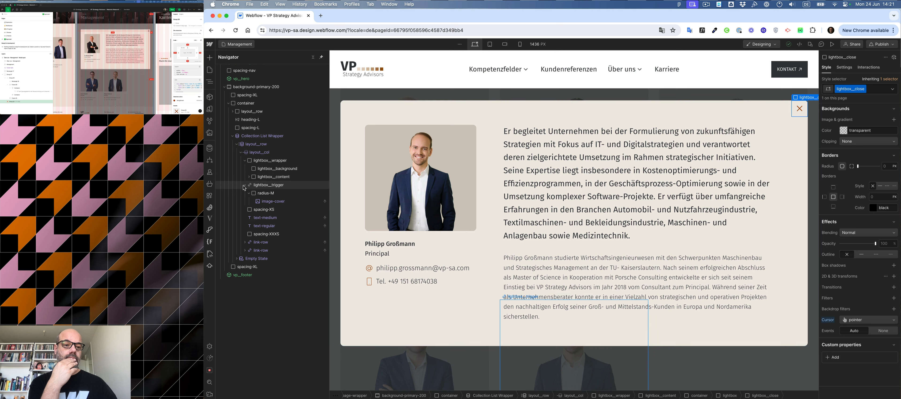
Add a Mouse click (tap) element trigger to the lightbox__background element.
{"action": "left_click", "coordinate": [261, 186]}
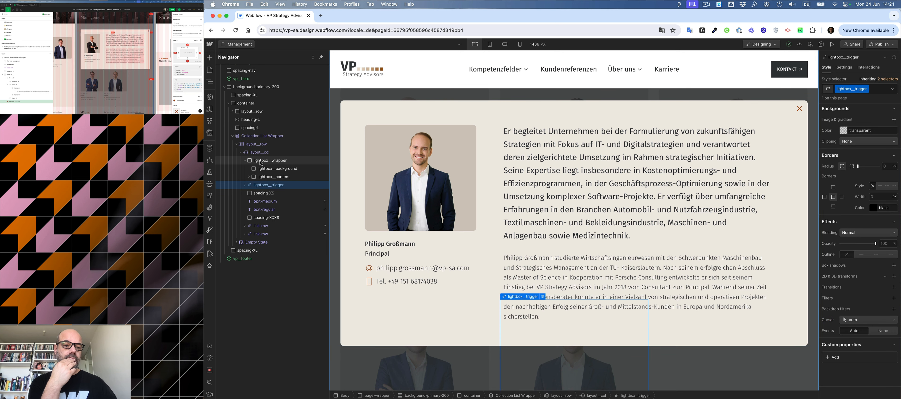
{"action": "left_click", "coordinate": [264, 169]}
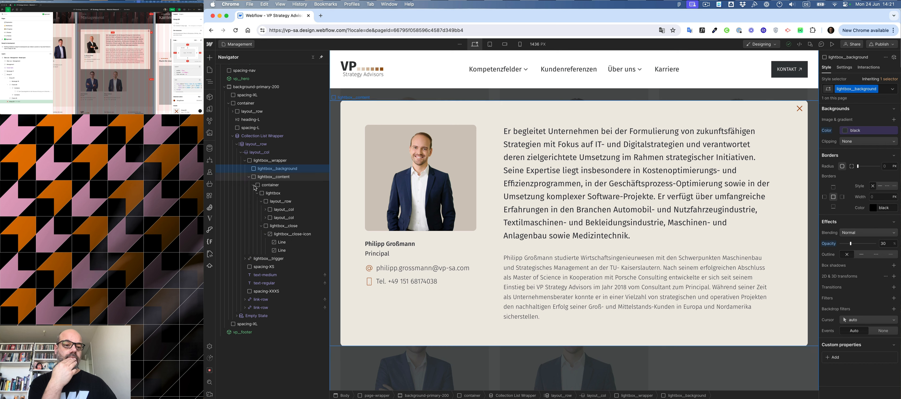
{"action": "left_click", "coordinate": [249, 177]}
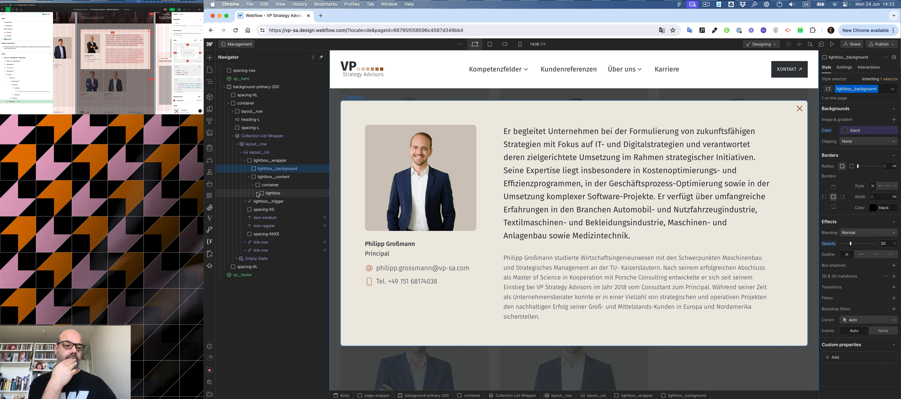
{"action": "left_click", "coordinate": [261, 202]}
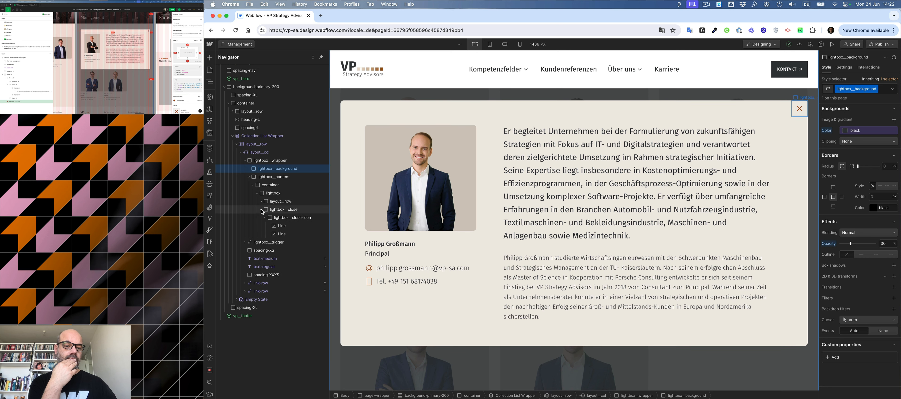
{"action": "left_click", "coordinate": [262, 210]}
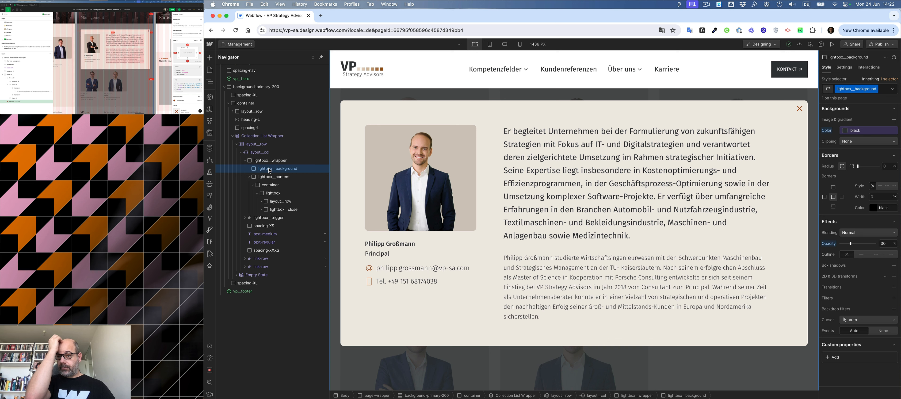
{"action": "left_click", "coordinate": [283, 210]}
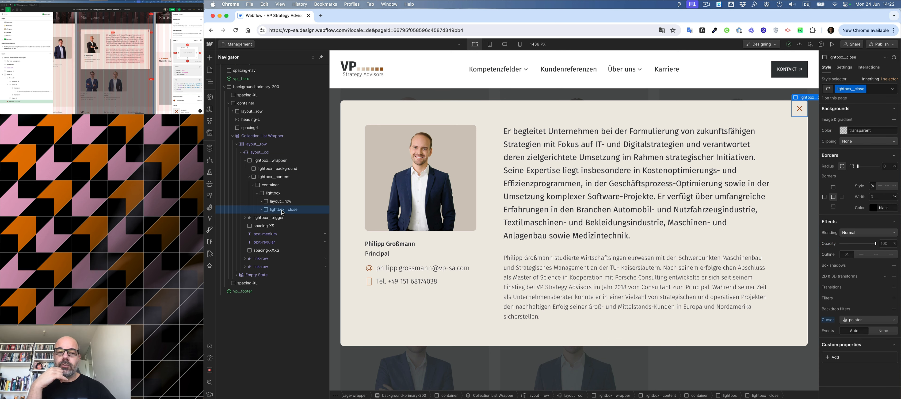
{"action": "left_click", "coordinate": [266, 169]}
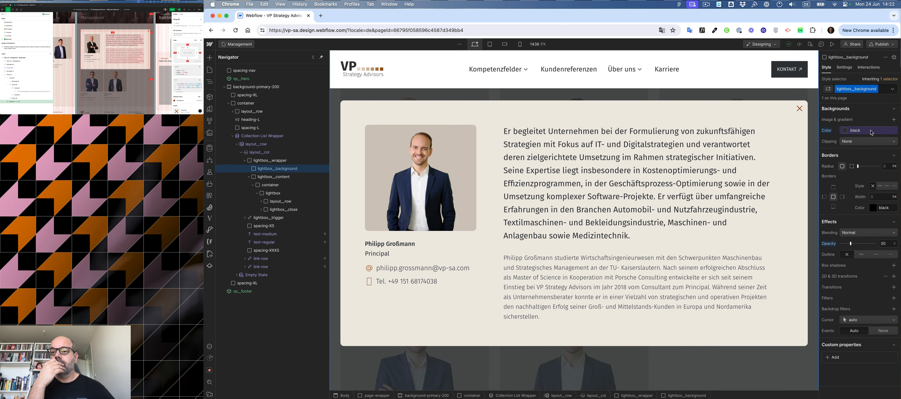
{"action": "left_click", "coordinate": [869, 67]}
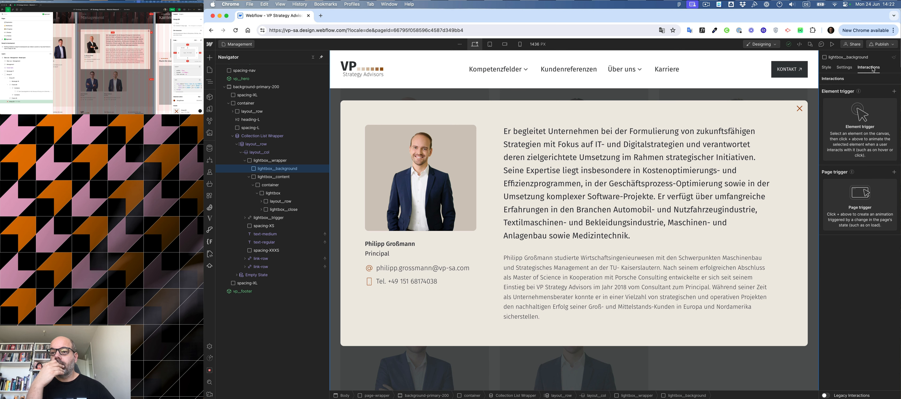
{"action": "left_click", "coordinate": [894, 92]}
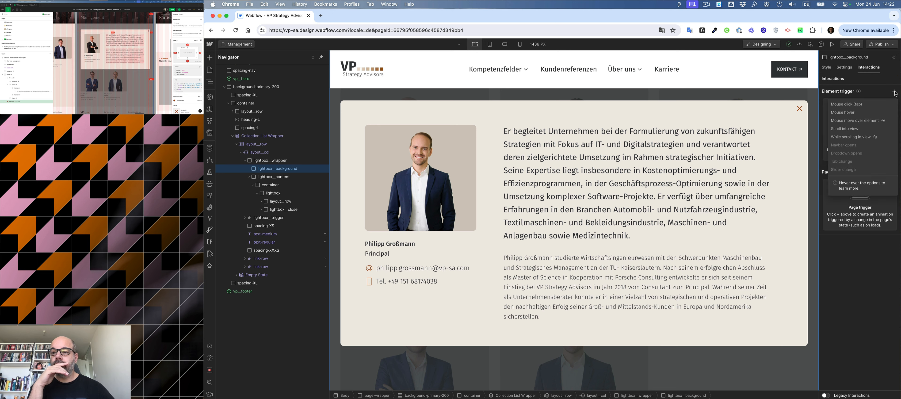
{"action": "left_click", "coordinate": [861, 105]}
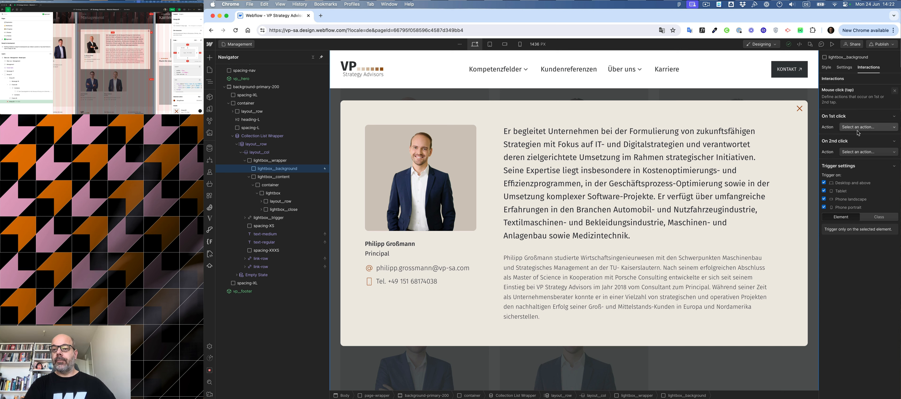
Set the trigger's first-click action to Start an animation.
{"action": "left_click", "coordinate": [858, 129]}
{"action": "left_click", "coordinate": [858, 126]}
{"action": "left_click", "coordinate": [858, 151]}
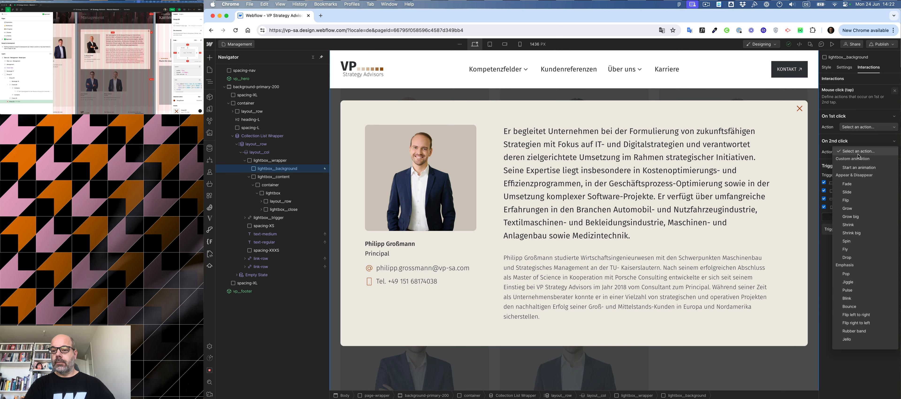
{"action": "left_click", "coordinate": [858, 150]}
{"action": "left_click", "coordinate": [859, 127]}
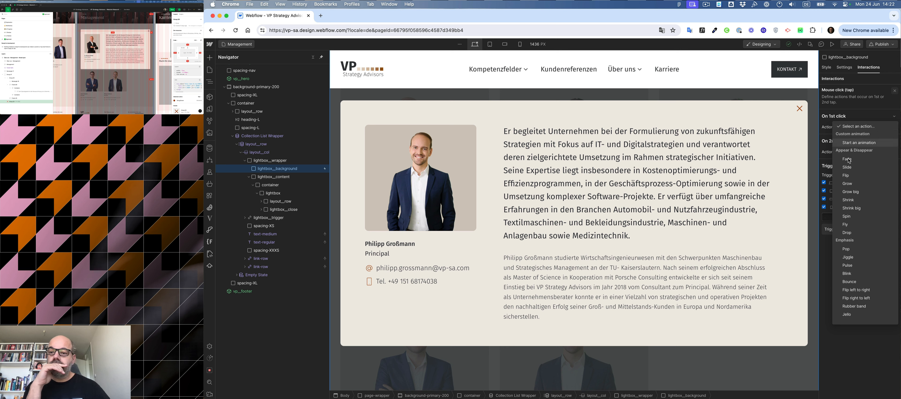
{"action": "left_click", "coordinate": [849, 143]}
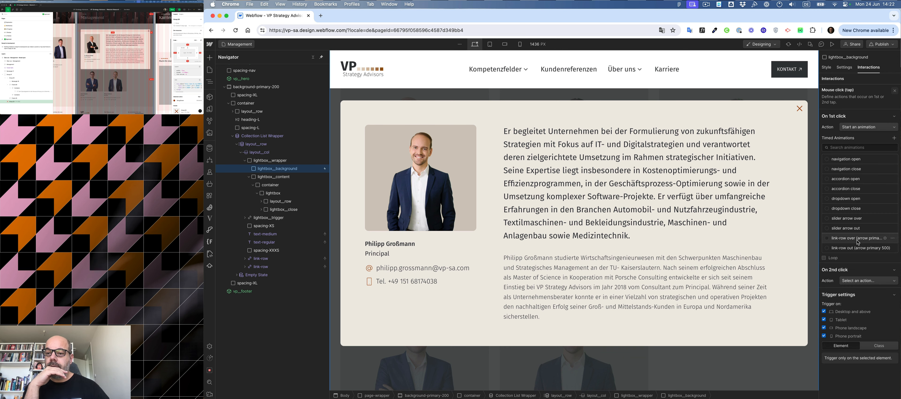
Create a new timed animation named lightbox-close with an Opacity action targeting lightbox__wrapper.
{"action": "left_click", "coordinate": [895, 139]}
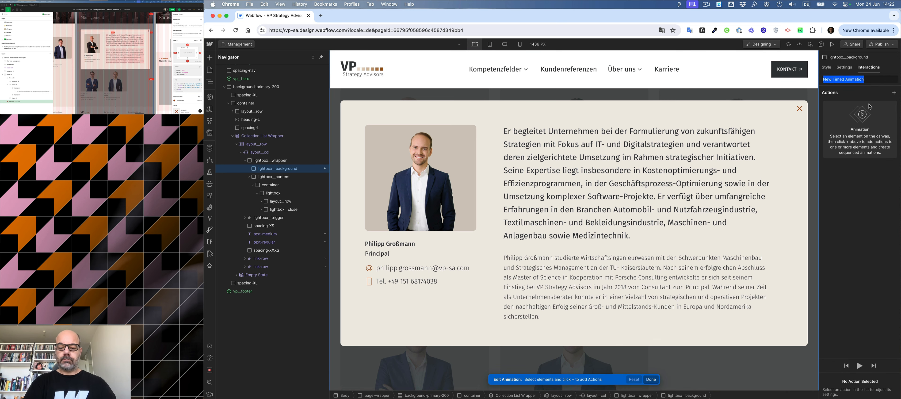
{"action": "type", "text": "lightbox-close"}
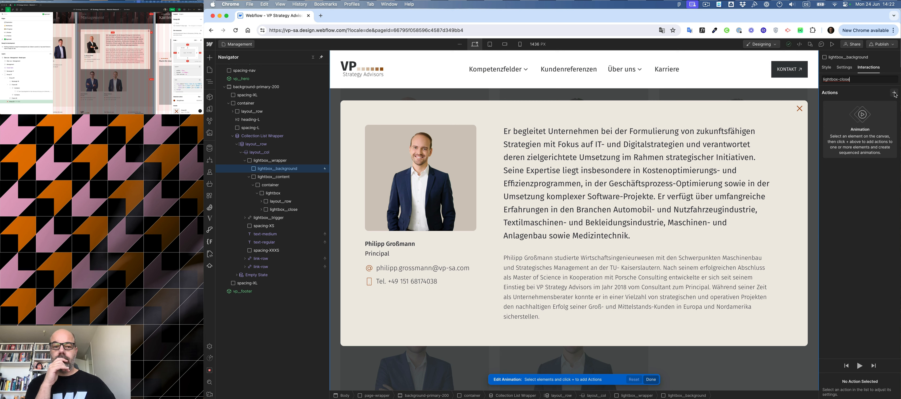
{"action": "left_click", "coordinate": [264, 161]}
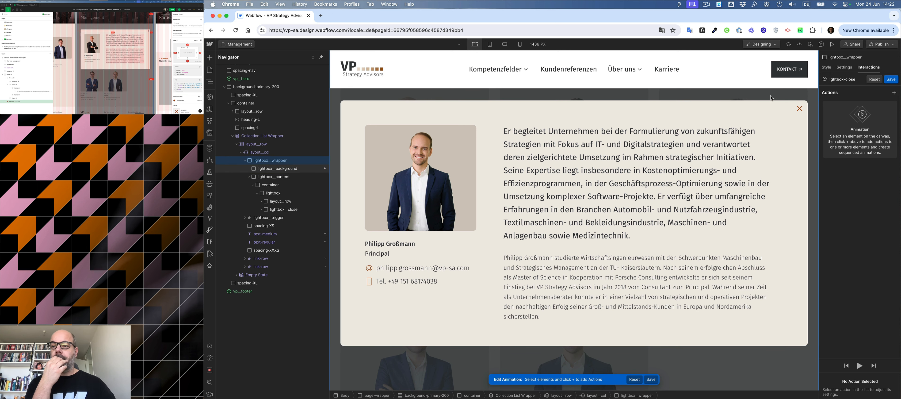
{"action": "left_click", "coordinate": [895, 93]}
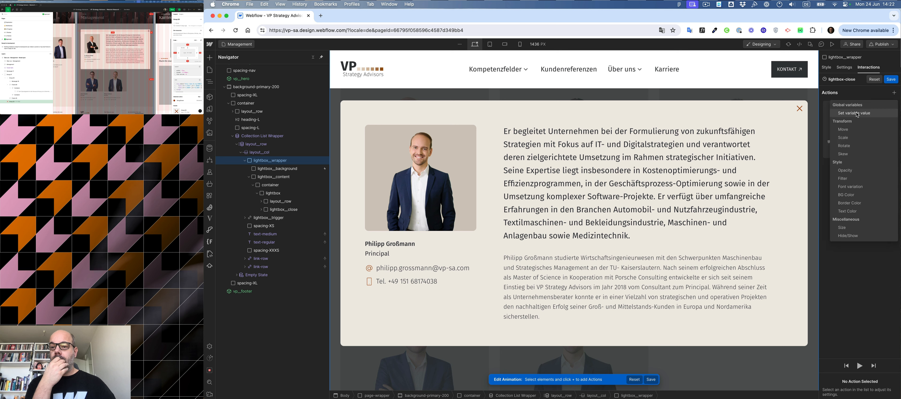
{"action": "left_click", "coordinate": [845, 170]}
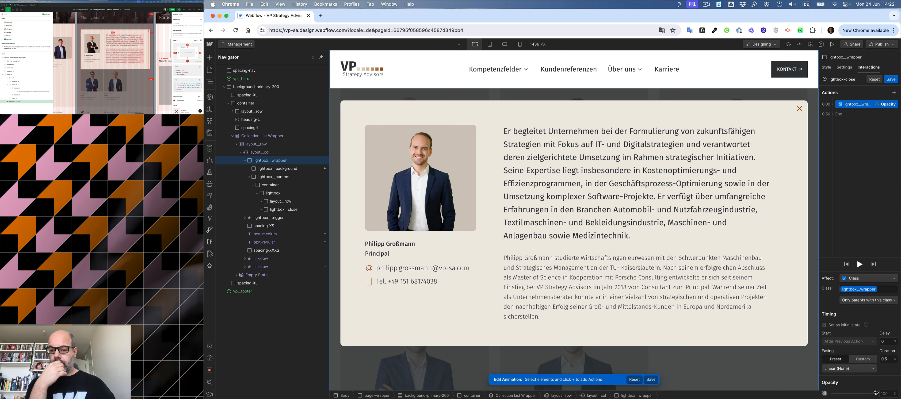
Fade lightbox__wrapper's opacity to zero with Ease Out easing in the animation.
{"action": "left_click_drag", "start_coordinate": [877, 393], "coordinate": [831, 393]}
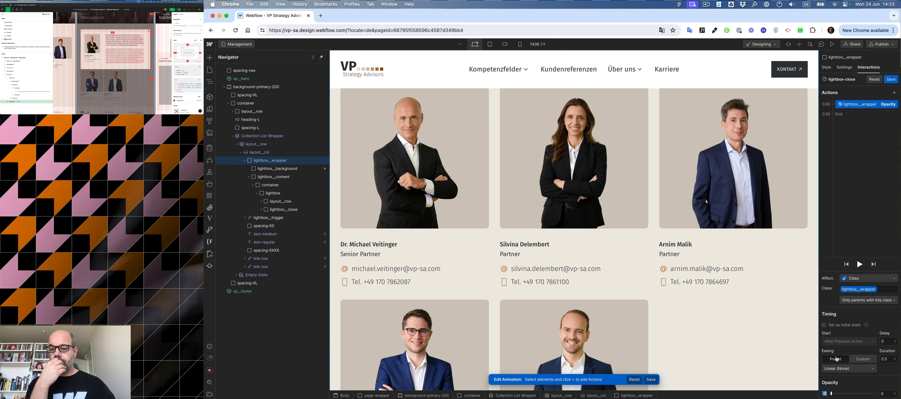
{"action": "left_click", "coordinate": [847, 368]}
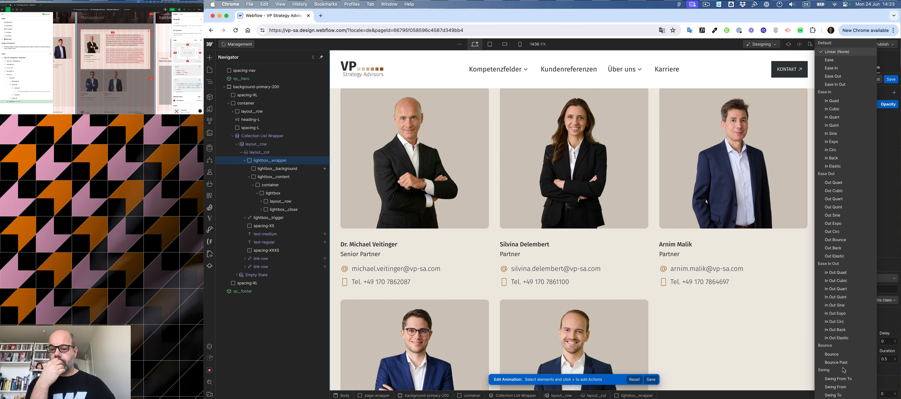
{"action": "left_click", "coordinate": [833, 76]}
{"action": "left_click", "coordinate": [860, 263]}
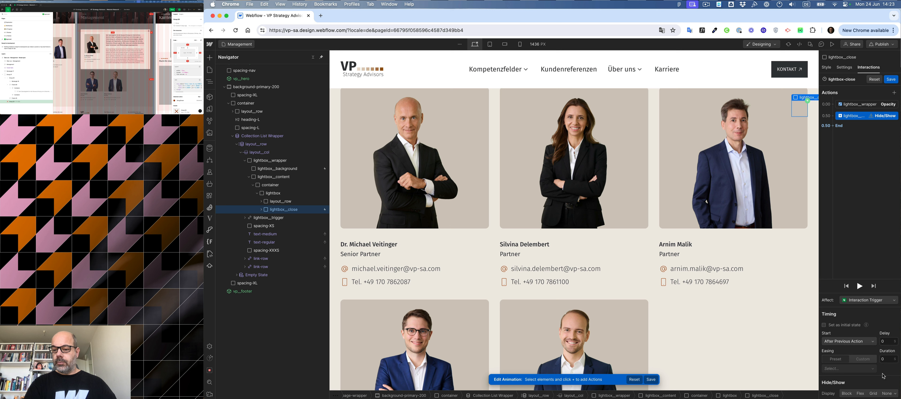
{"action": "left_click", "coordinate": [887, 394]}
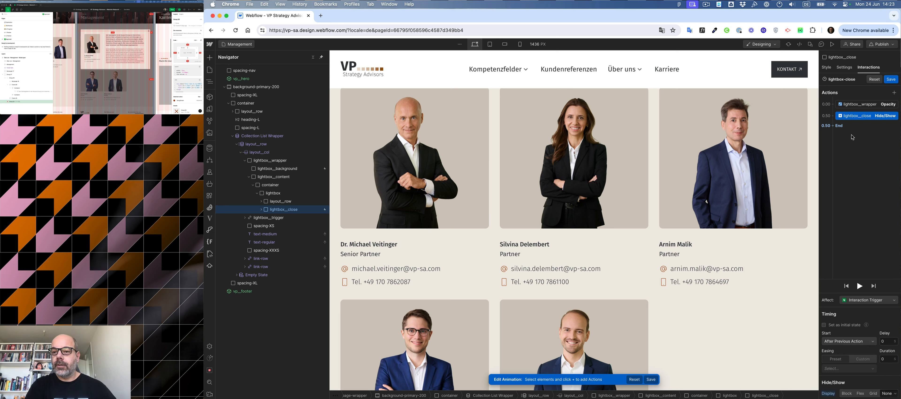
{"action": "key", "text": "Delete"}
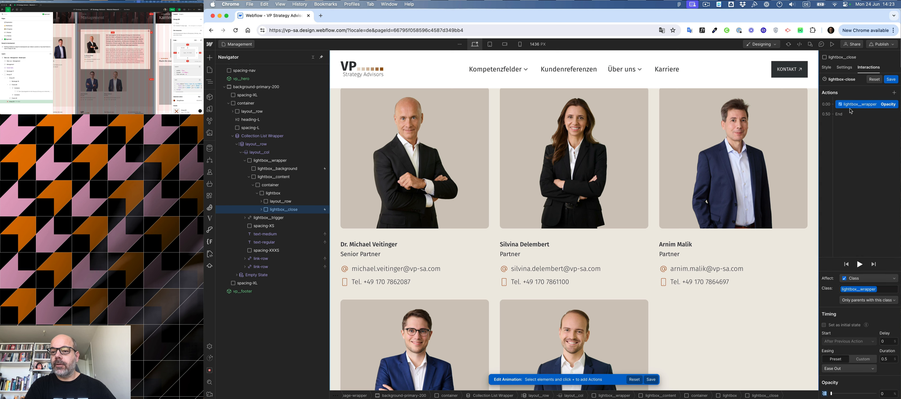
Add a Hide/Show action setting lightbox__wrapper's display to None, then save the animation.
{"action": "left_click", "coordinate": [837, 114]}
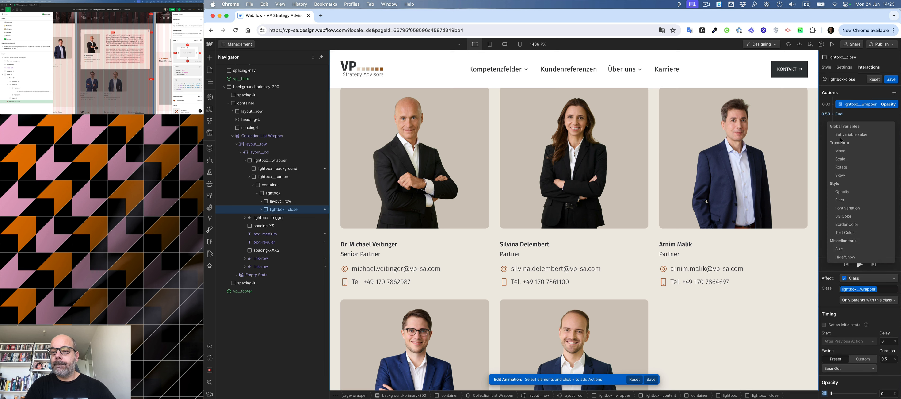
{"action": "left_click", "coordinate": [845, 257]}
{"action": "left_click", "coordinate": [887, 394]}
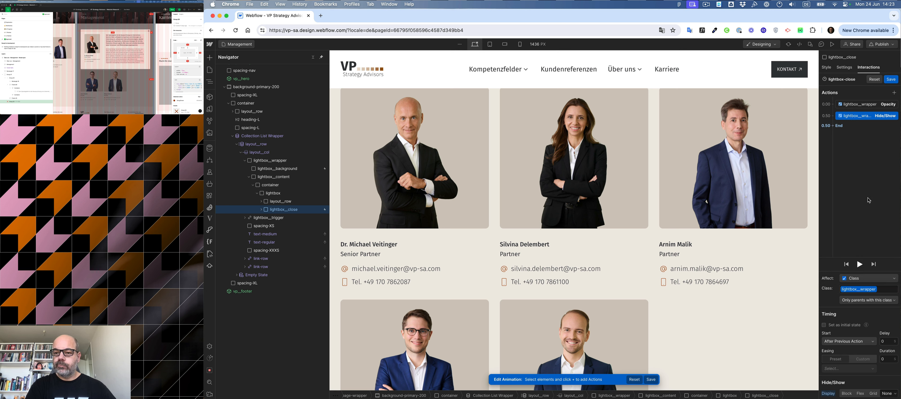
{"action": "left_click", "coordinate": [892, 79]}
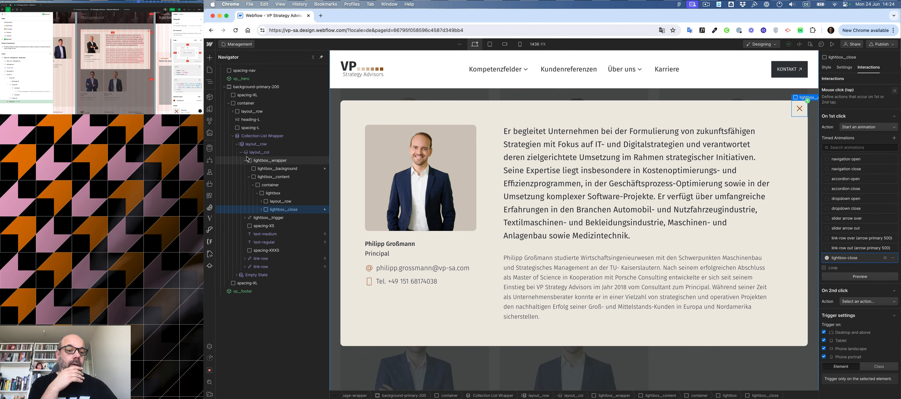
Hide lightbox__wrapper by default by setting its display to None and opacity to 0.
{"action": "left_click", "coordinate": [261, 161]}
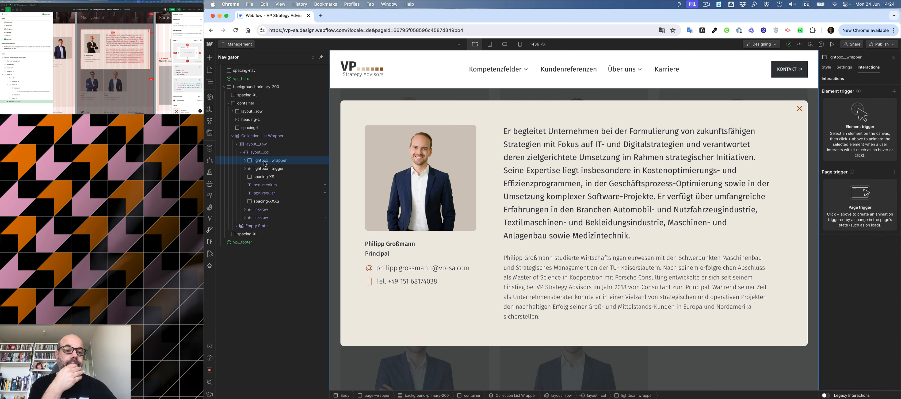
{"action": "left_click", "coordinate": [830, 70]}
{"action": "scroll", "coordinate": [866, 304], "scroll_direction": "down", "scroll_amount": 2}
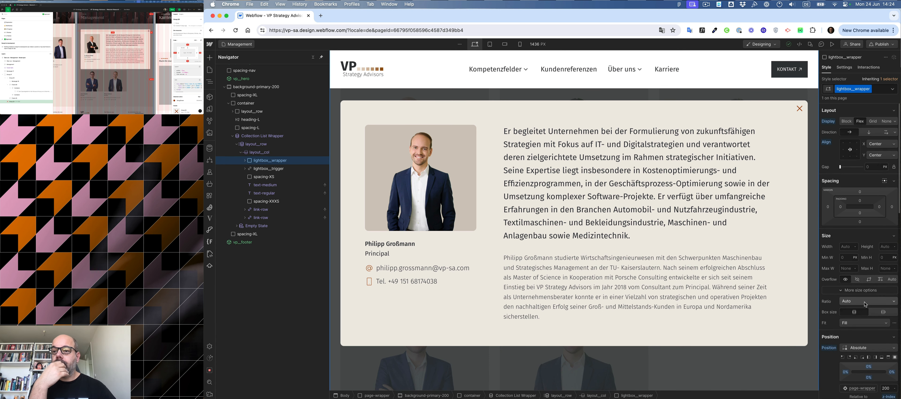
{"action": "left_click", "coordinate": [886, 121]}
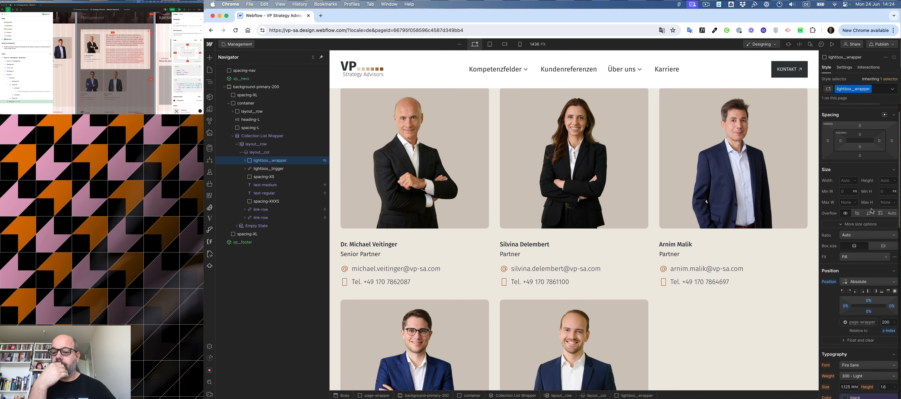
{"action": "scroll", "coordinate": [871, 211], "scroll_direction": "down", "scroll_amount": 10}
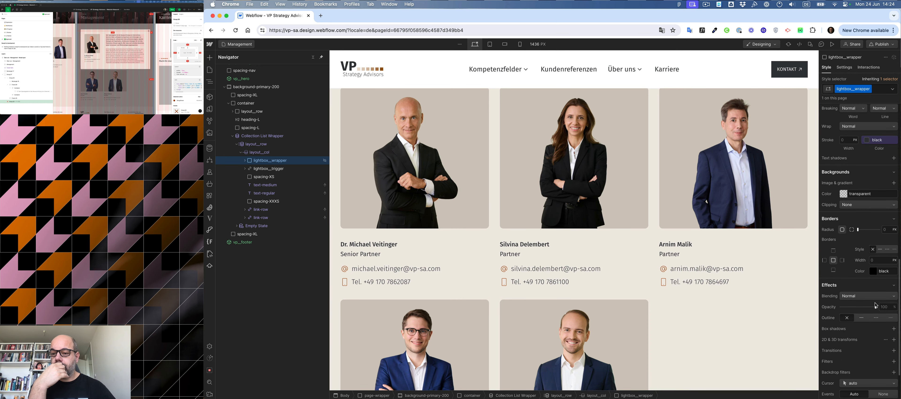
{"action": "left_click_drag", "start_coordinate": [873, 306], "coordinate": [768, 301]}
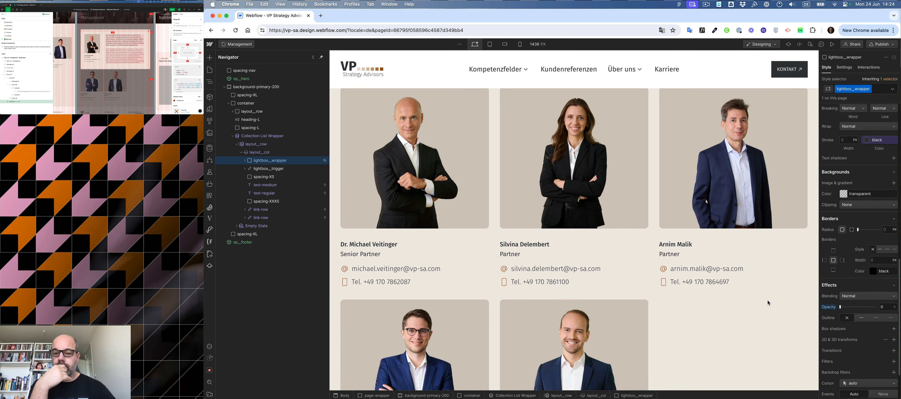
On lightbox__trigger, add a Mouse click (tap) interaction that starts a new timed animation named lightbox-open.
{"action": "left_click", "coordinate": [477, 220]}
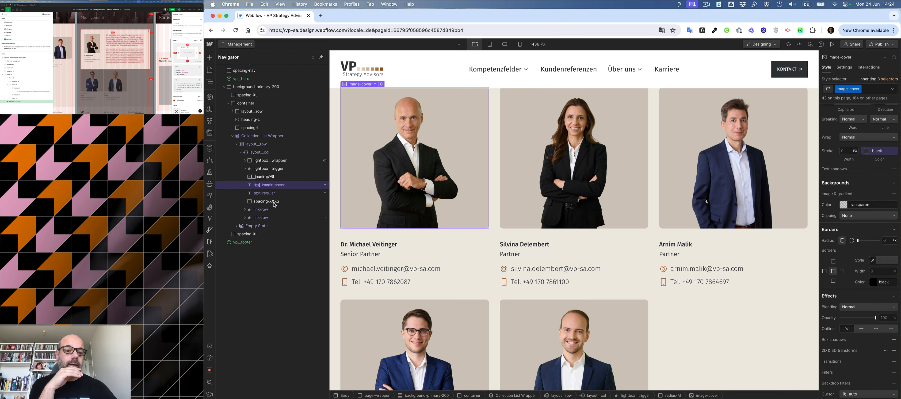
{"action": "left_click", "coordinate": [268, 168]}
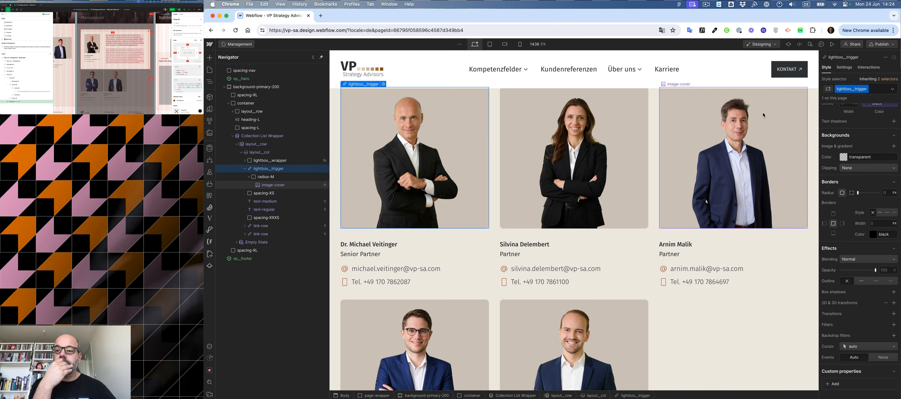
{"action": "left_click", "coordinate": [869, 67]}
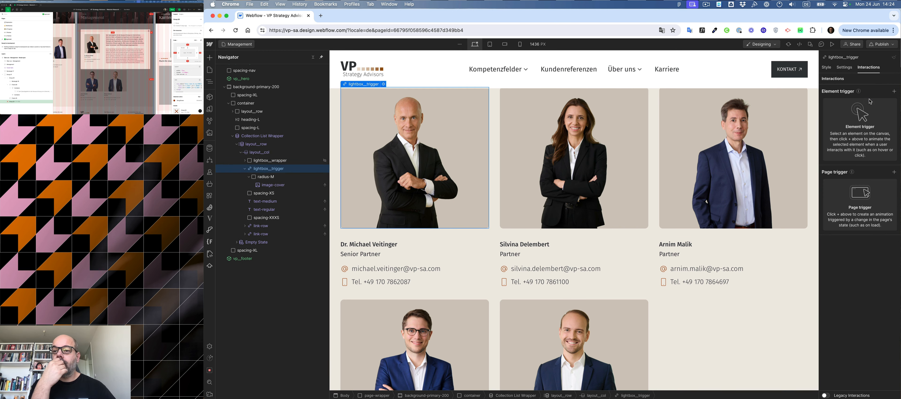
{"action": "left_click", "coordinate": [894, 91]}
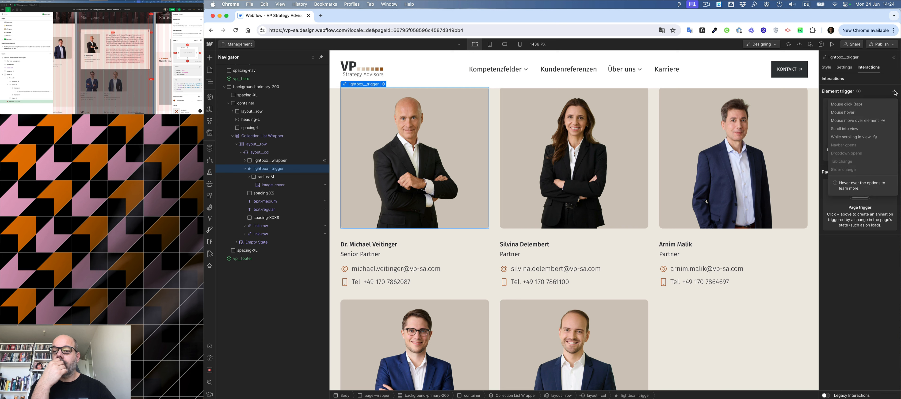
{"action": "left_click", "coordinate": [869, 108]}
{"action": "left_click", "coordinate": [867, 126]}
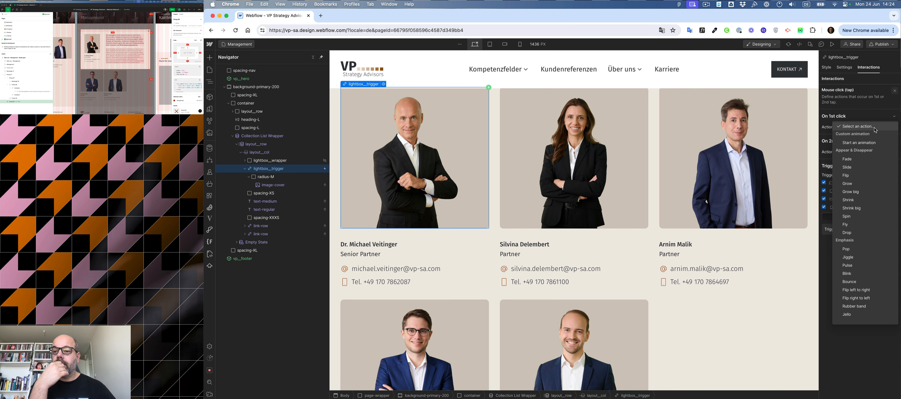
{"action": "left_click", "coordinate": [872, 143]}
{"action": "left_click", "coordinate": [894, 138]}
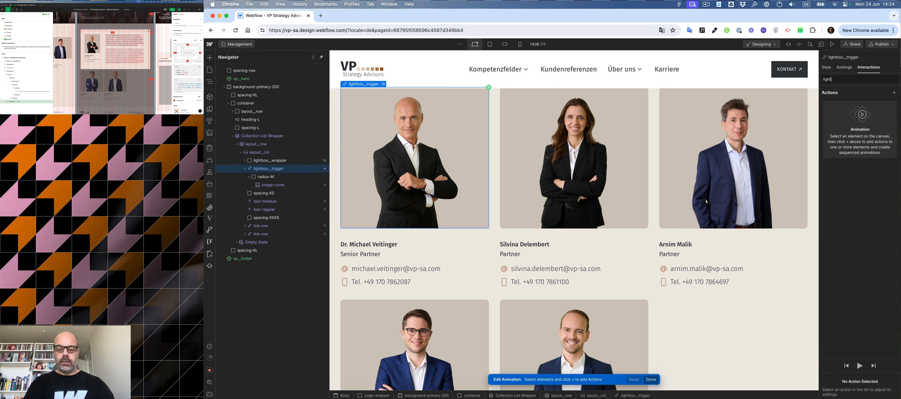
{"action": "type", "text": "lightbox-open"}
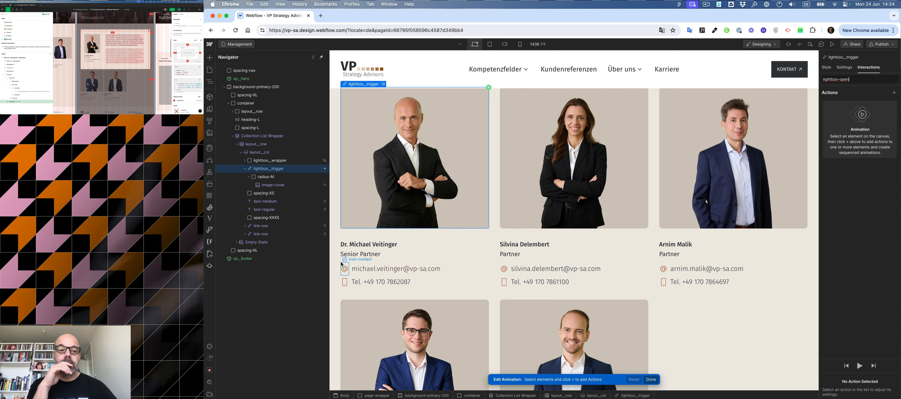
Add a Hide/Show action to the animation targeting lightbox__wrapper and set its display to Flex.
{"action": "left_click", "coordinate": [268, 162]}
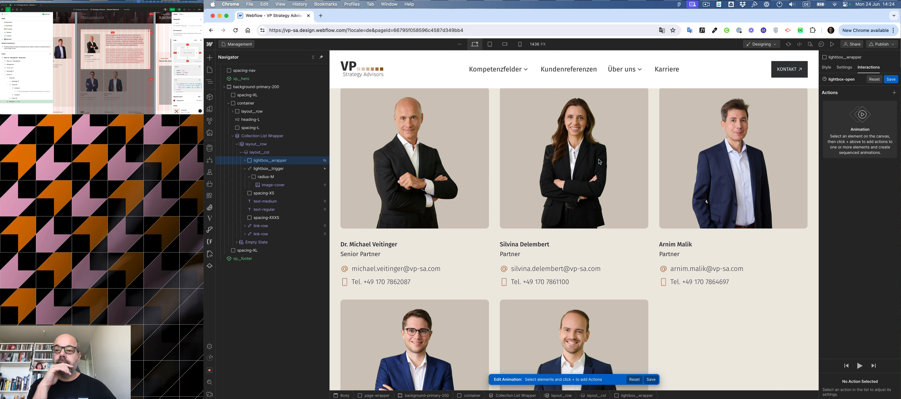
{"action": "left_click", "coordinate": [895, 92]}
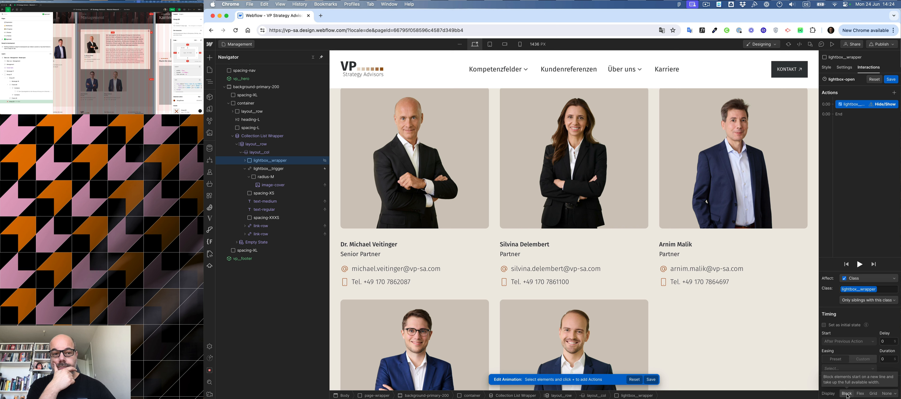
{"action": "left_click", "coordinate": [847, 394]}
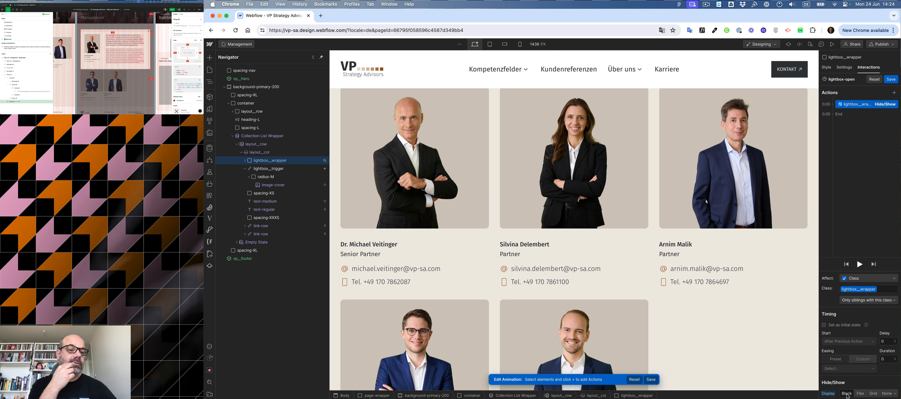
{"action": "left_click", "coordinate": [244, 161]}
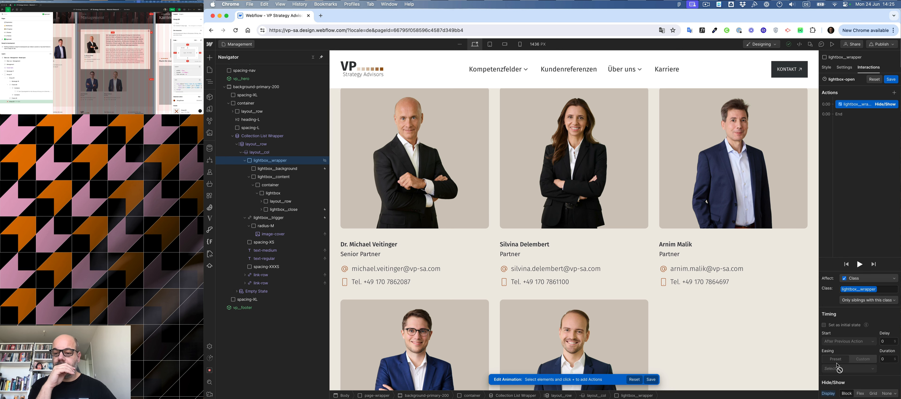
{"action": "left_click", "coordinate": [861, 393]}
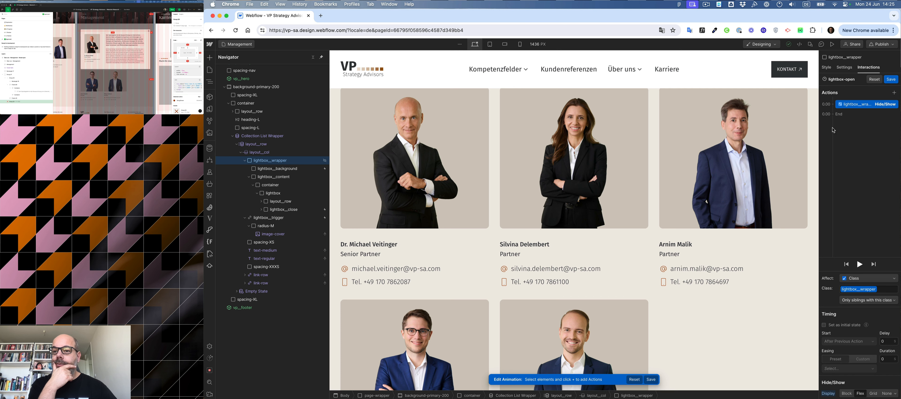
Add an Opacity action for lightbox__wrapper fading to 100% with Ease In easing.
{"action": "left_click", "coordinate": [834, 115]}
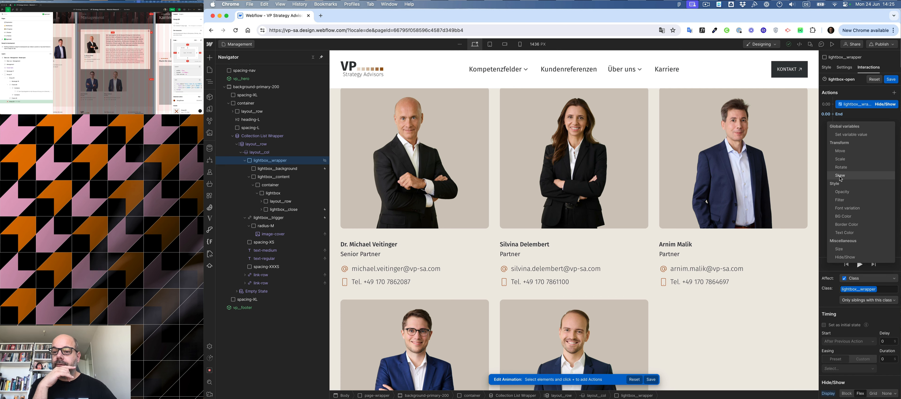
{"action": "left_click", "coordinate": [841, 192]}
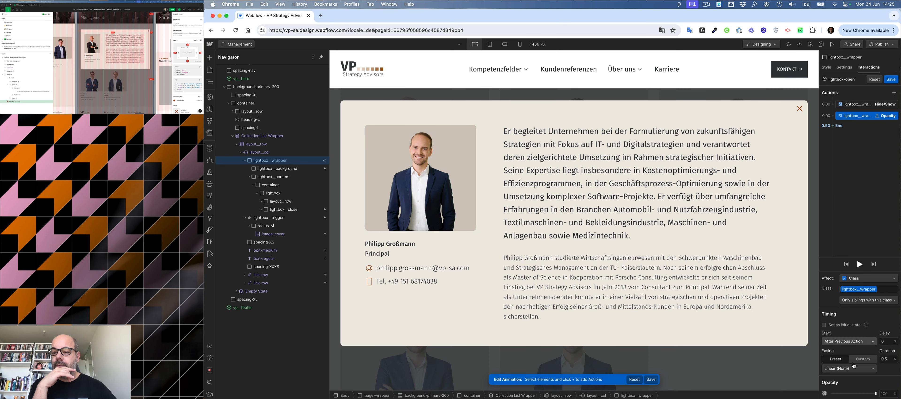
{"action": "left_click_drag", "start_coordinate": [875, 394], "coordinate": [854, 394]}
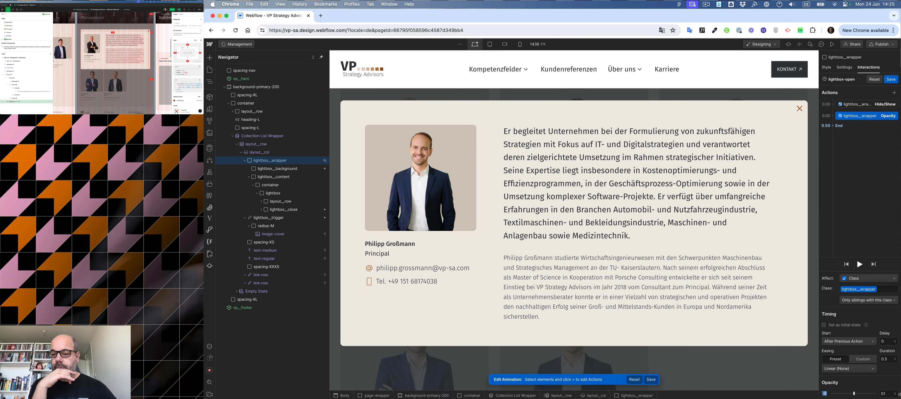
{"action": "left_click", "coordinate": [847, 370]}
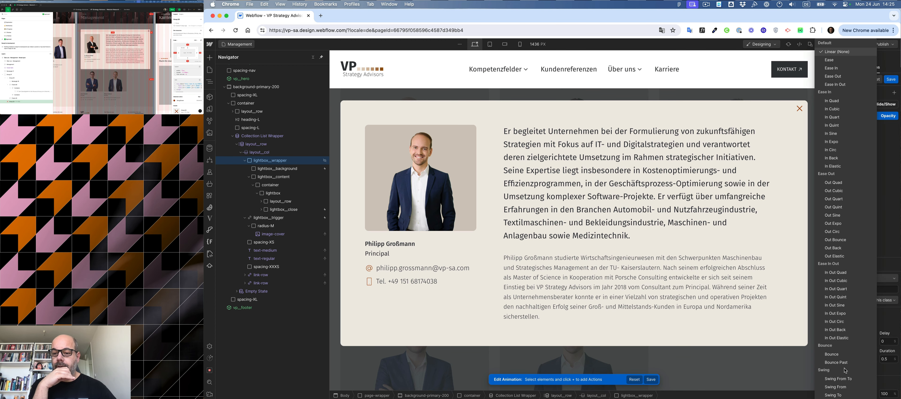
{"action": "left_click", "coordinate": [831, 69]}
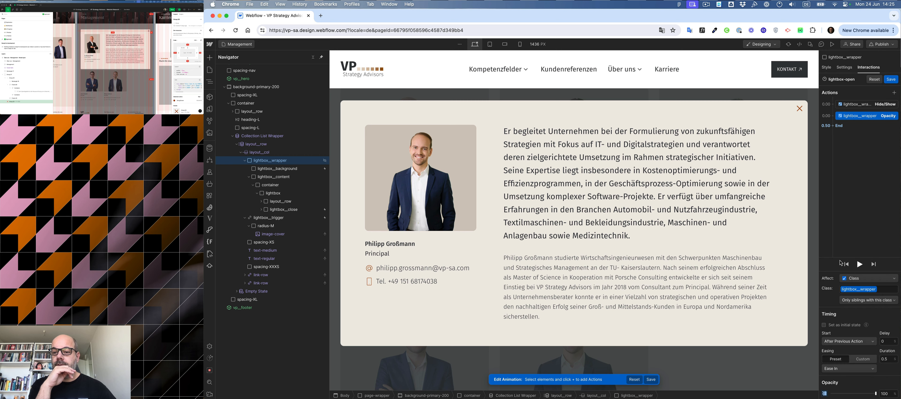
Add another Opacity action for lightbox__wrapper at 0 before Hide/Show, marked as the initial state.
{"action": "left_click", "coordinate": [862, 266]}
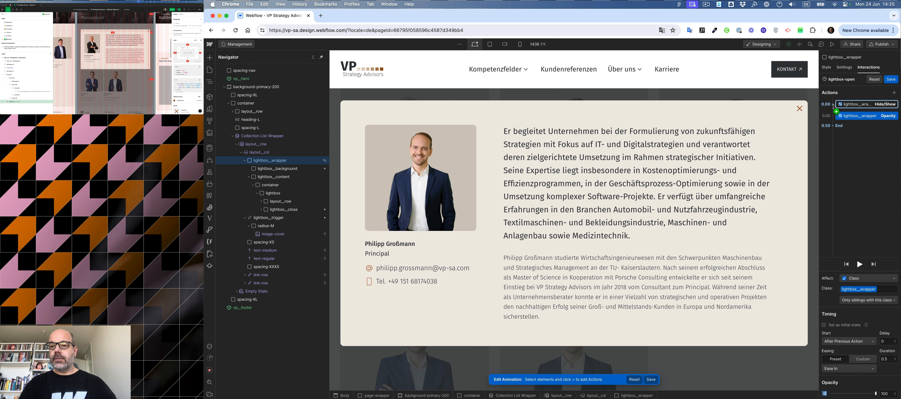
{"action": "left_click", "coordinate": [834, 106]}
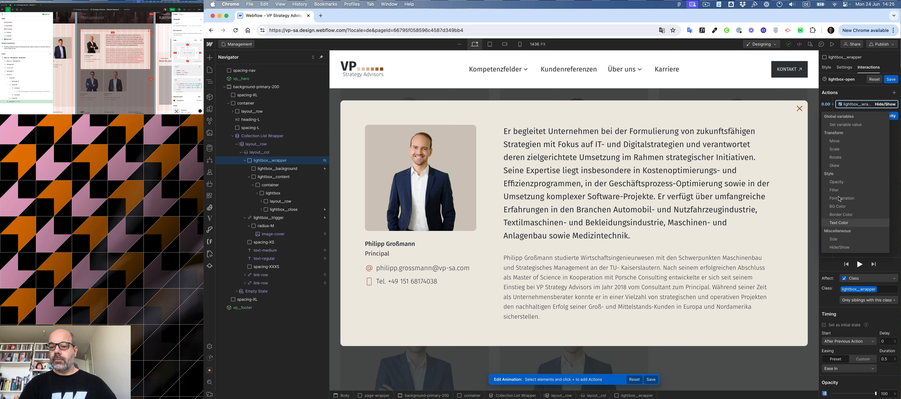
{"action": "left_click", "coordinate": [835, 182]}
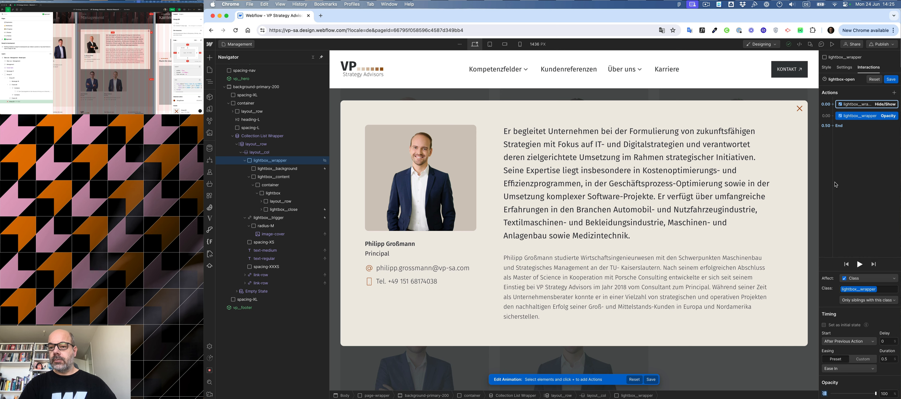
{"action": "left_click", "coordinate": [829, 325]}
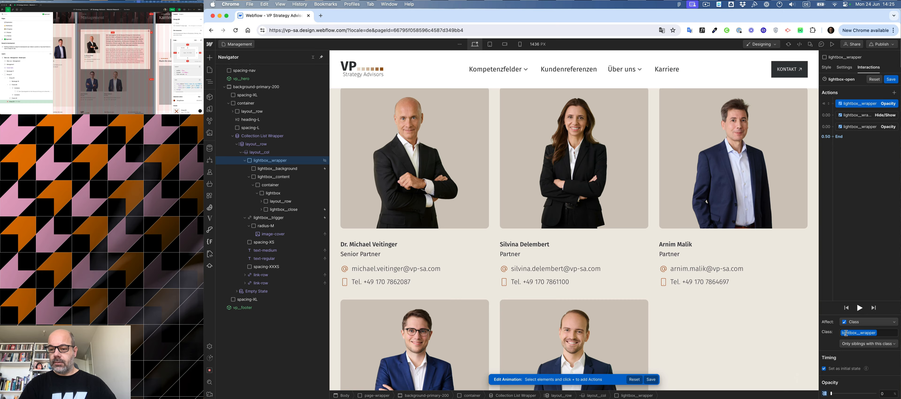
Play the lightbox-open animation preview and save the animation.
{"action": "left_click", "coordinate": [860, 308]}
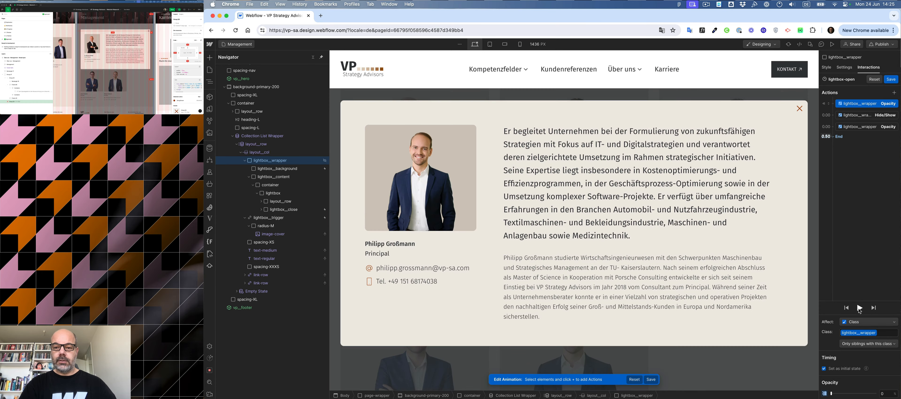
{"action": "left_click", "coordinate": [859, 308]}
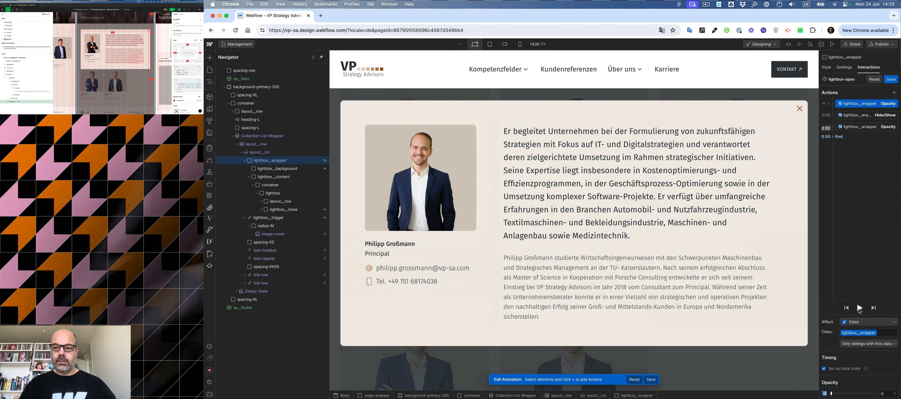
{"action": "left_click", "coordinate": [859, 307]}
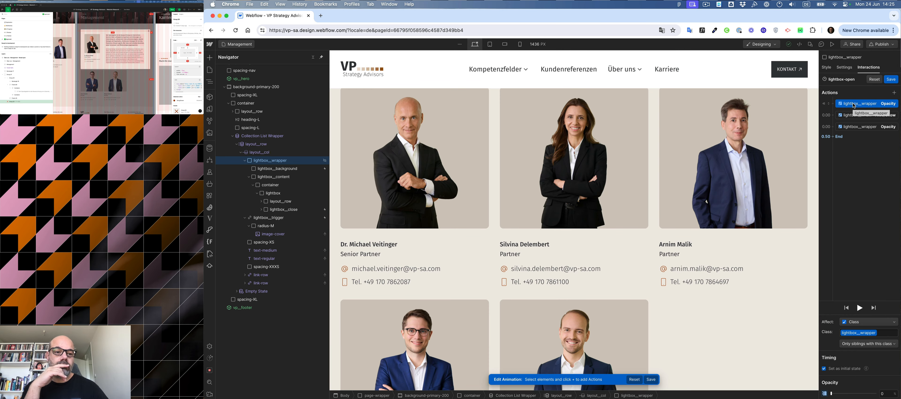
{"action": "left_click", "coordinate": [891, 79]}
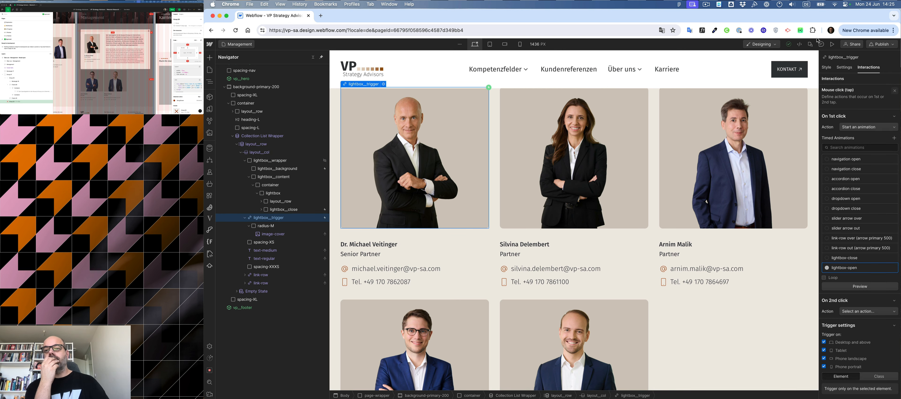
Switch to preview mode and open the first staff member's lightbox by selecting his photo.
{"action": "left_click", "coordinate": [832, 44]}
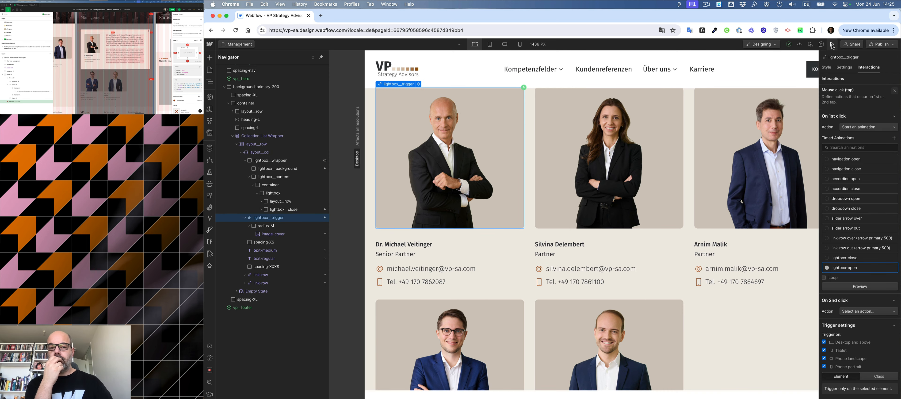
{"action": "scroll", "coordinate": [672, 124], "scroll_direction": "down", "scroll_amount": 5}
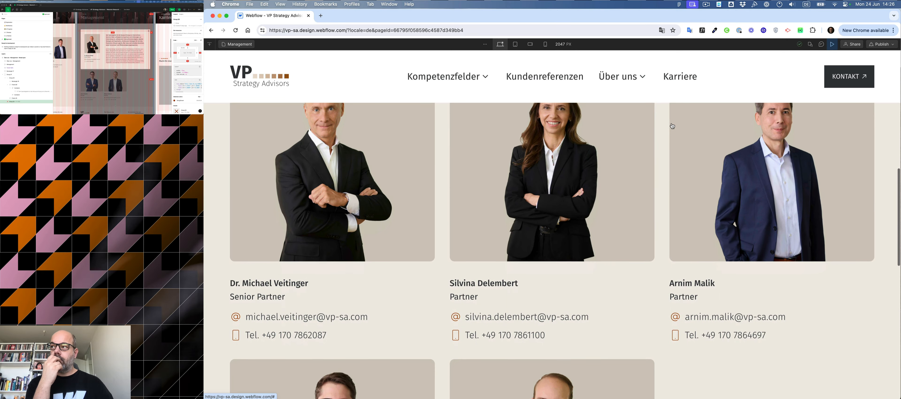
{"action": "scroll", "coordinate": [672, 125], "scroll_direction": "down", "scroll_amount": 1}
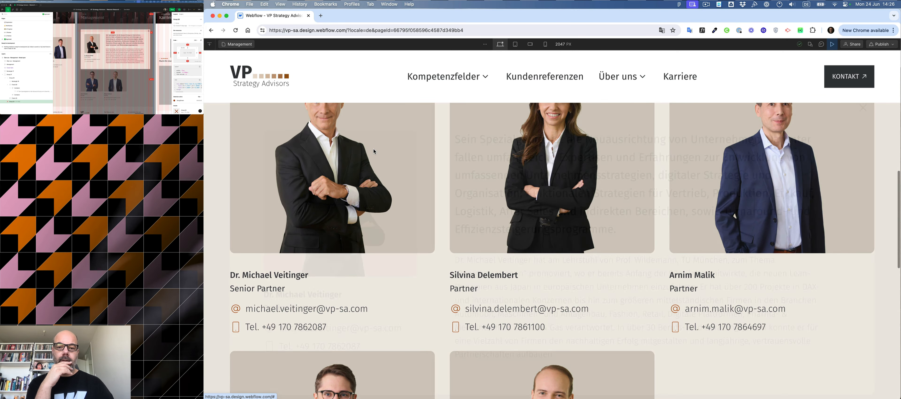
{"action": "left_click", "coordinate": [373, 149]}
Scroll through the opened lightbox content, then close it with its close icon.
{"action": "scroll", "coordinate": [534, 160], "scroll_direction": "down", "scroll_amount": 5}
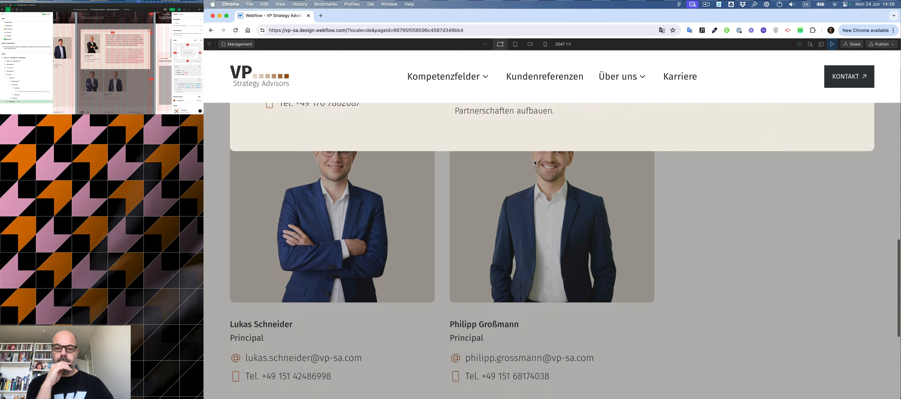
{"action": "scroll", "coordinate": [535, 161], "scroll_direction": "up", "scroll_amount": 8}
{"action": "scroll", "coordinate": [535, 163], "scroll_direction": "down", "scroll_amount": 5}
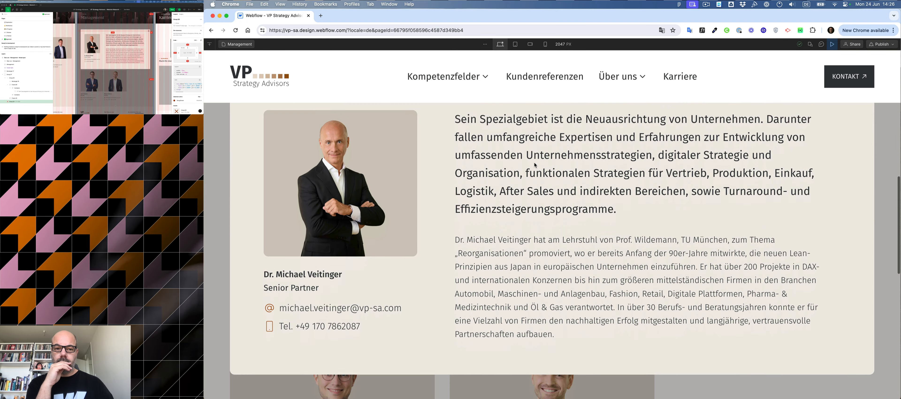
{"action": "scroll", "coordinate": [535, 164], "scroll_direction": "up", "scroll_amount": 4}
{"action": "scroll", "coordinate": [534, 163], "scroll_direction": "up", "scroll_amount": 3}
{"action": "scroll", "coordinate": [534, 164], "scroll_direction": "down", "scroll_amount": 7}
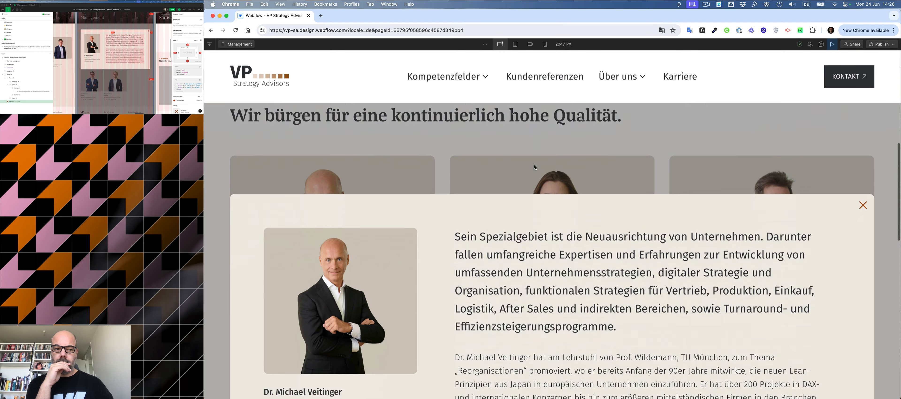
{"action": "scroll", "coordinate": [534, 165], "scroll_direction": "up", "scroll_amount": 4}
{"action": "scroll", "coordinate": [534, 165], "scroll_direction": "down", "scroll_amount": 4}
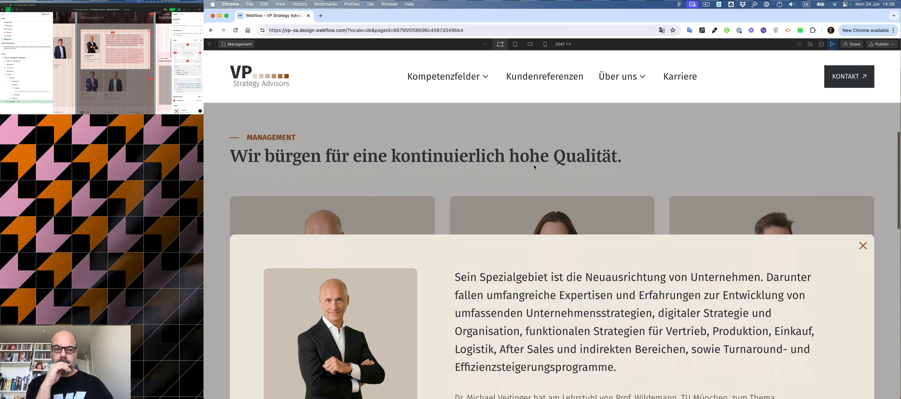
{"action": "scroll", "coordinate": [534, 165], "scroll_direction": "up", "scroll_amount": 4}
{"action": "scroll", "coordinate": [534, 164], "scroll_direction": "down", "scroll_amount": 4}
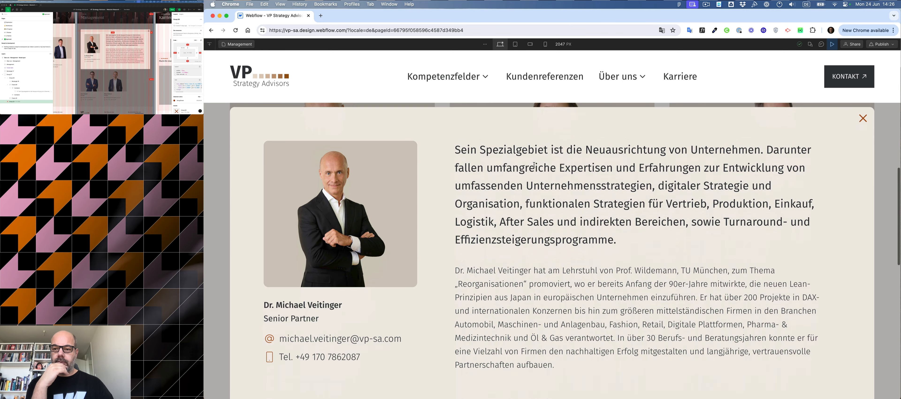
{"action": "scroll", "coordinate": [859, 114], "scroll_direction": "down", "scroll_amount": 4}
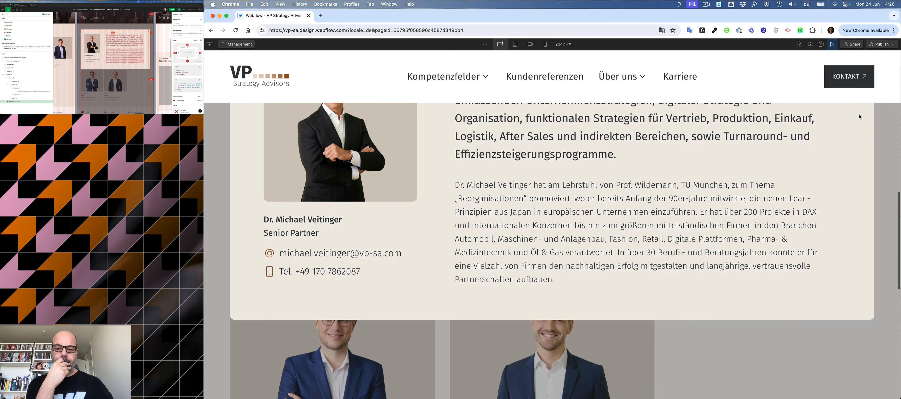
{"action": "scroll", "coordinate": [859, 114], "scroll_direction": "up", "scroll_amount": 3}
{"action": "scroll", "coordinate": [859, 114], "scroll_direction": "up", "scroll_amount": 2}
{"action": "left_click", "coordinate": [863, 119]}
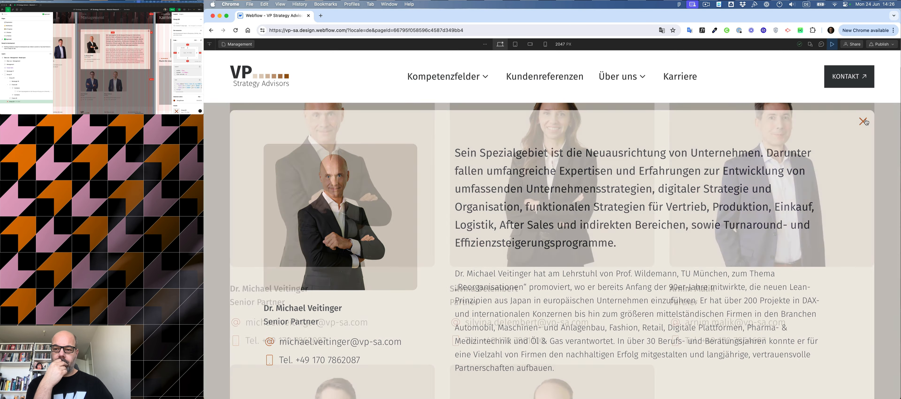
In preview, open the second staff member's lightbox, scroll through its content and close it.
{"action": "scroll", "coordinate": [625, 175], "scroll_direction": "up", "scroll_amount": 3}
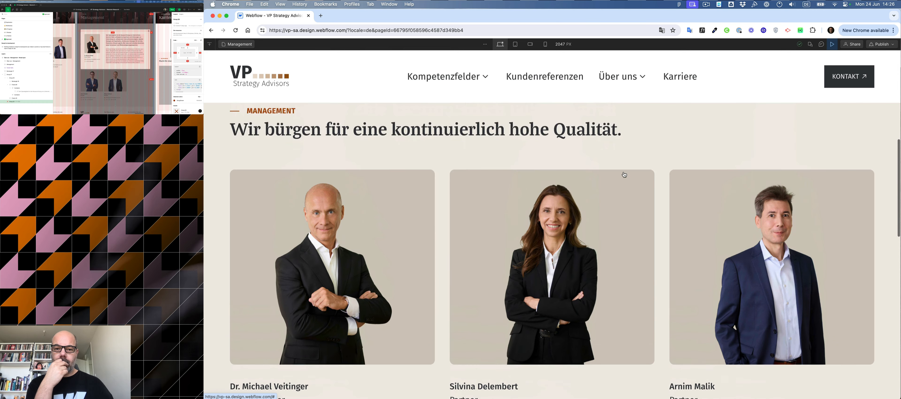
{"action": "scroll", "coordinate": [625, 175], "scroll_direction": "down", "scroll_amount": 2}
{"action": "left_click", "coordinate": [625, 174]}
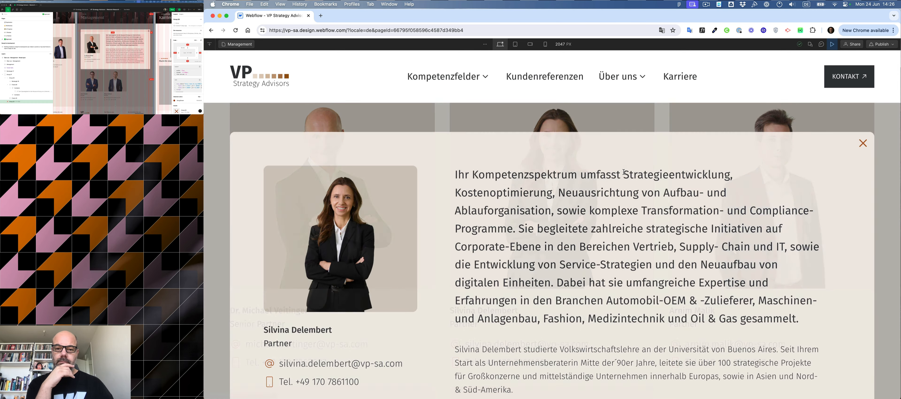
{"action": "scroll", "coordinate": [624, 172], "scroll_direction": "down", "scroll_amount": 2}
{"action": "scroll", "coordinate": [624, 172], "scroll_direction": "up", "scroll_amount": 3}
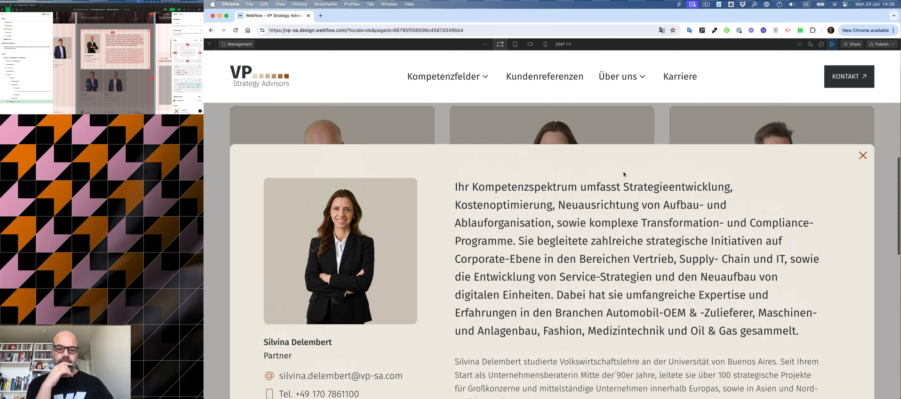
{"action": "scroll", "coordinate": [784, 177], "scroll_direction": "down", "scroll_amount": 4}
{"action": "scroll", "coordinate": [863, 143], "scroll_direction": "up", "scroll_amount": 2}
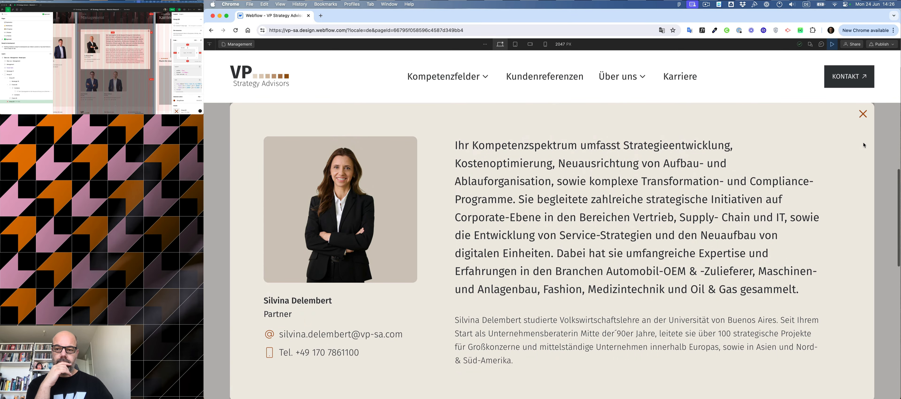
{"action": "left_click", "coordinate": [863, 117]}
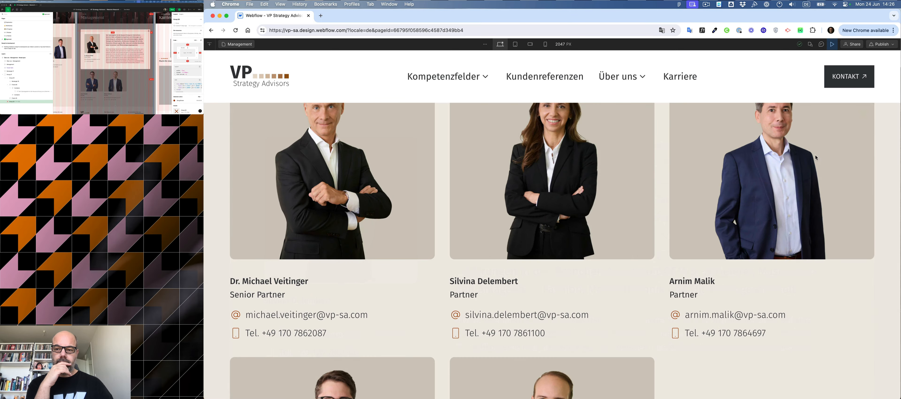
Test the lightboxes of the third, fourth and fifth staff members by opening and closing each in preview.
{"action": "left_click", "coordinate": [750, 195]}
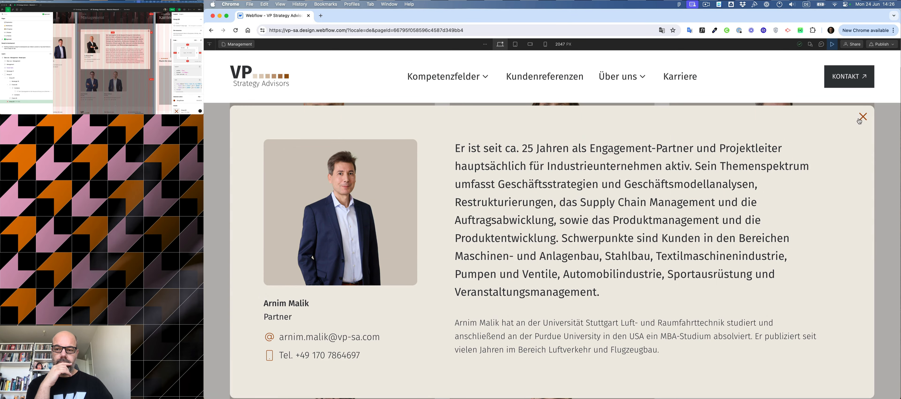
{"action": "left_click", "coordinate": [860, 119]}
{"action": "scroll", "coordinate": [636, 207], "scroll_direction": "down", "scroll_amount": 4}
{"action": "left_click", "coordinate": [602, 247]}
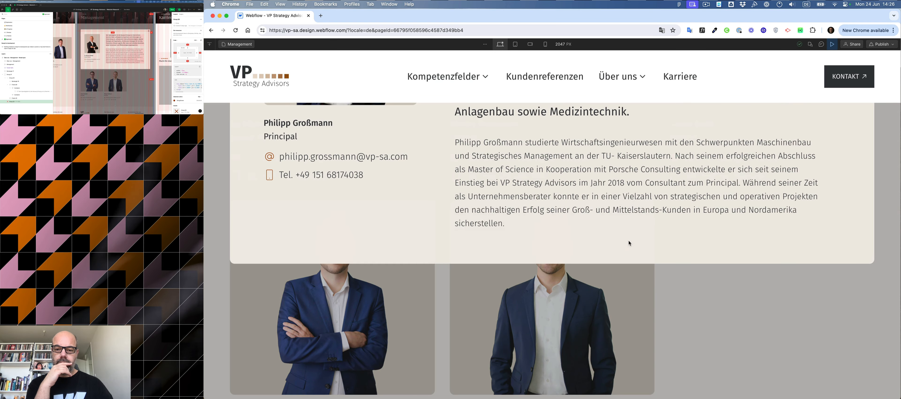
{"action": "scroll", "coordinate": [836, 189], "scroll_direction": "up", "scroll_amount": 6}
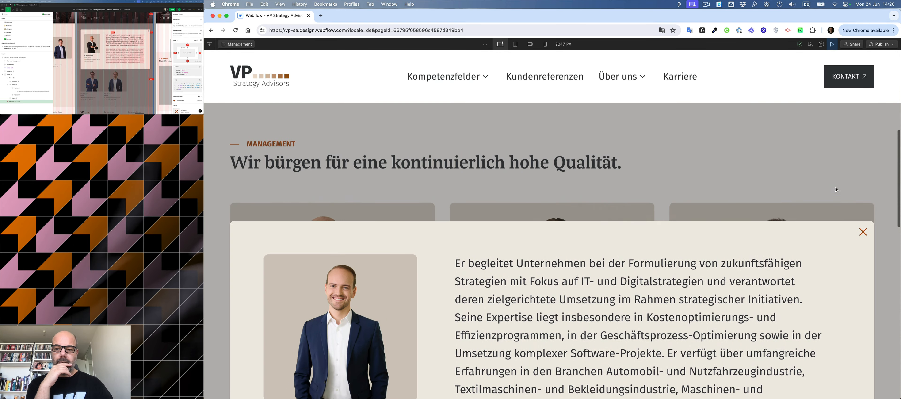
{"action": "left_click", "coordinate": [864, 232]}
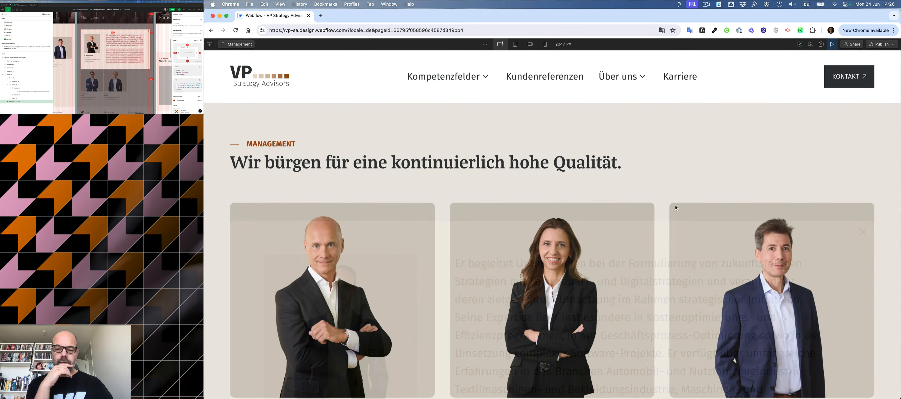
{"action": "scroll", "coordinate": [602, 221], "scroll_direction": "down", "scroll_amount": 10}
{"action": "left_click", "coordinate": [383, 265]}
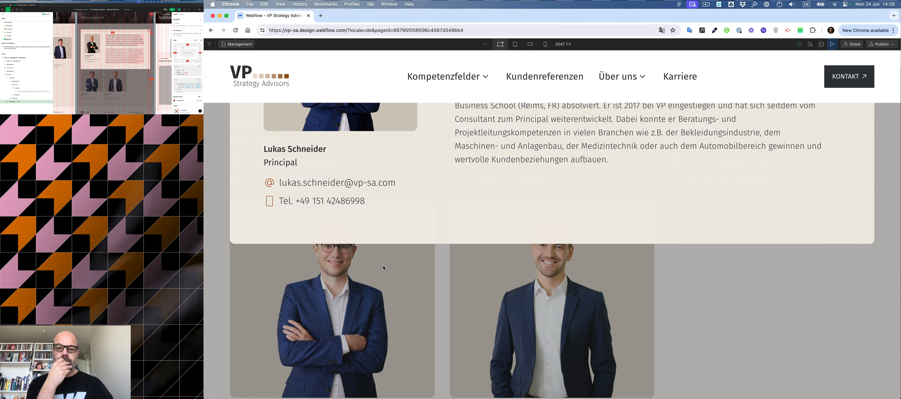
{"action": "left_click", "coordinate": [439, 269]}
{"action": "scroll", "coordinate": [436, 271], "scroll_direction": "up", "scroll_amount": 8}
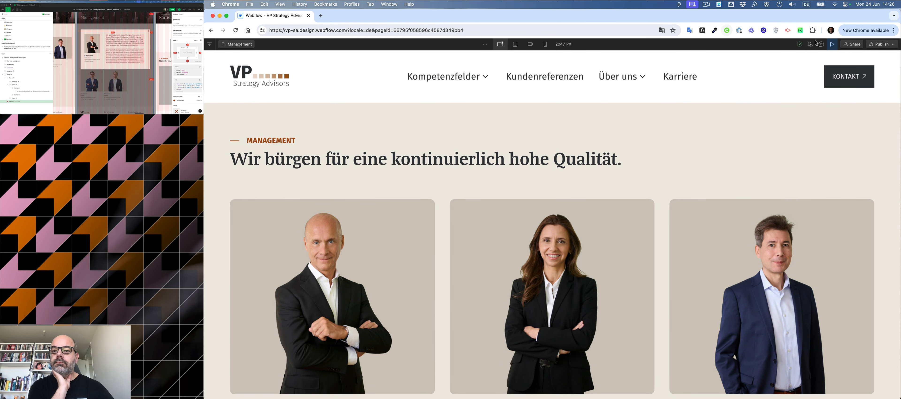
Leave preview, select lightbox__wrapper in the navigator and set its position to Fixed.
{"action": "left_click", "coordinate": [832, 44]}
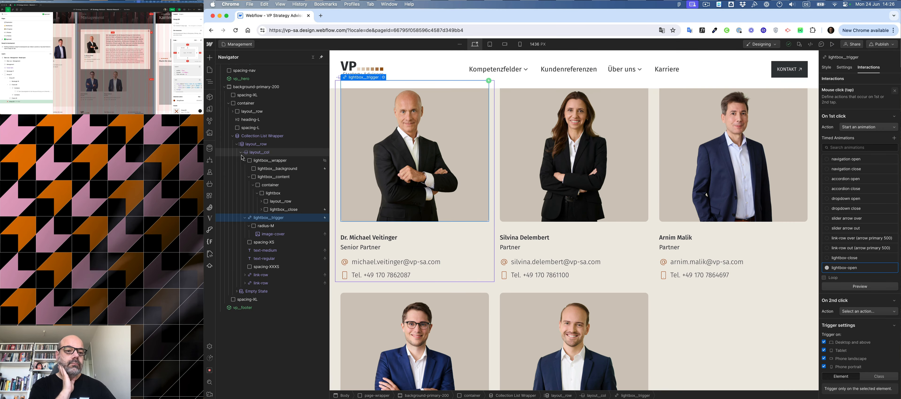
{"action": "left_click", "coordinate": [261, 161]}
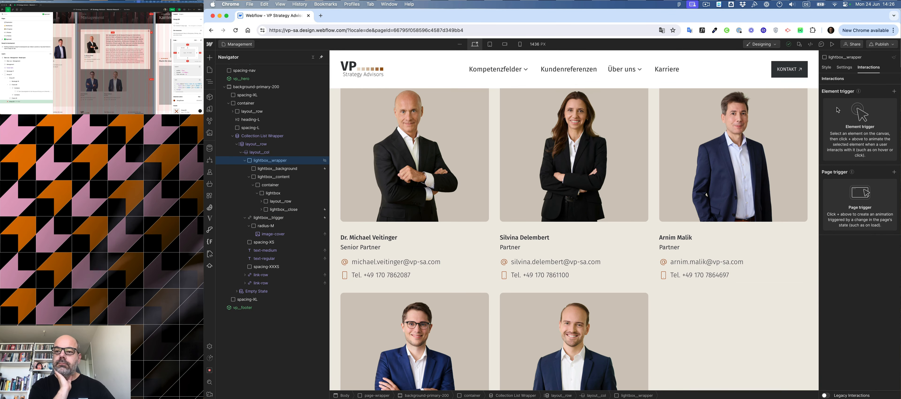
{"action": "left_click", "coordinate": [826, 68]}
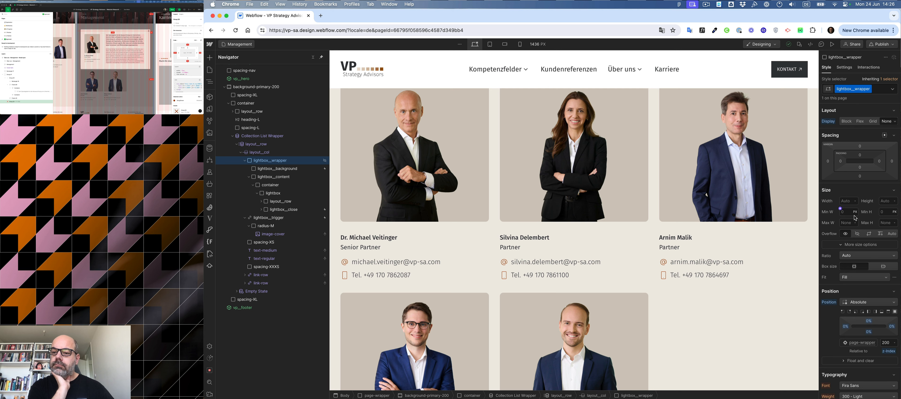
{"action": "scroll", "coordinate": [844, 285], "scroll_direction": "down", "scroll_amount": 2}
{"action": "left_click", "coordinate": [864, 274]}
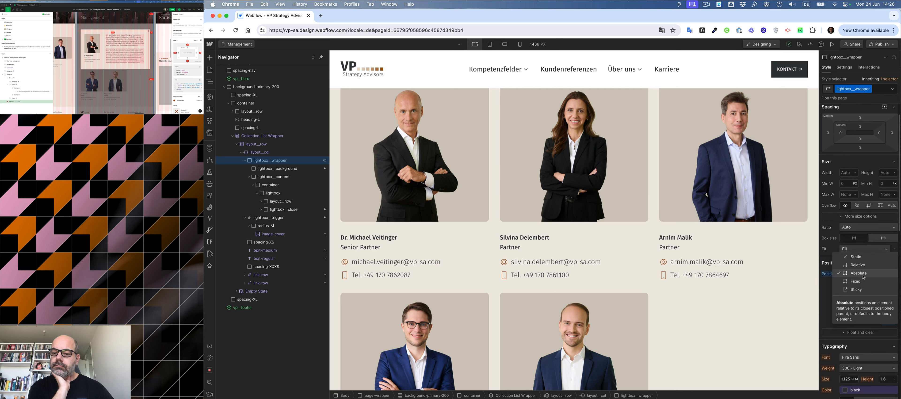
{"action": "left_click", "coordinate": [855, 281]}
Set the lightbox__wrapper's z-index to 1000.
{"action": "left_click", "coordinate": [894, 283]}
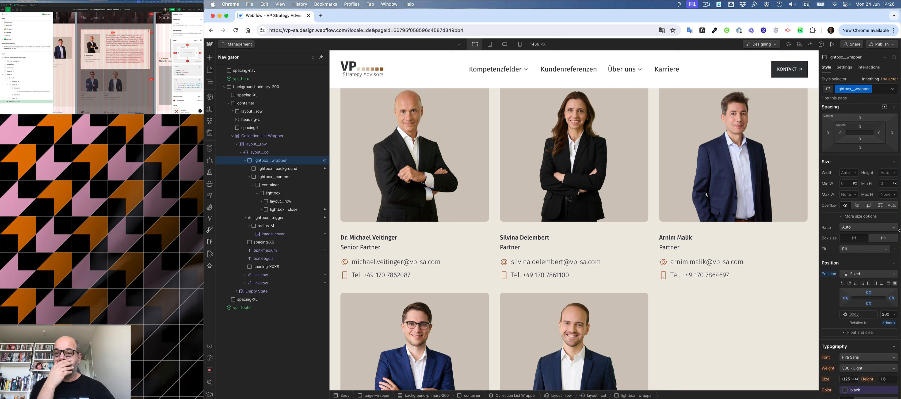
{"action": "scroll", "coordinate": [864, 175], "scroll_direction": "up", "scroll_amount": 2}
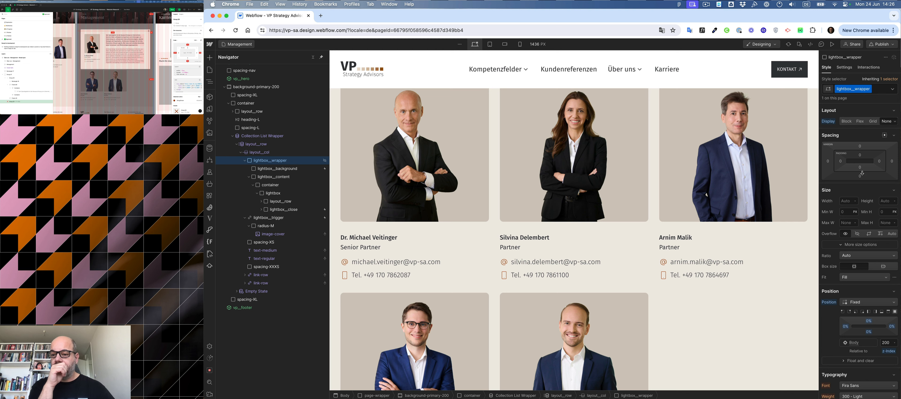
{"action": "type", "text": "1000"}
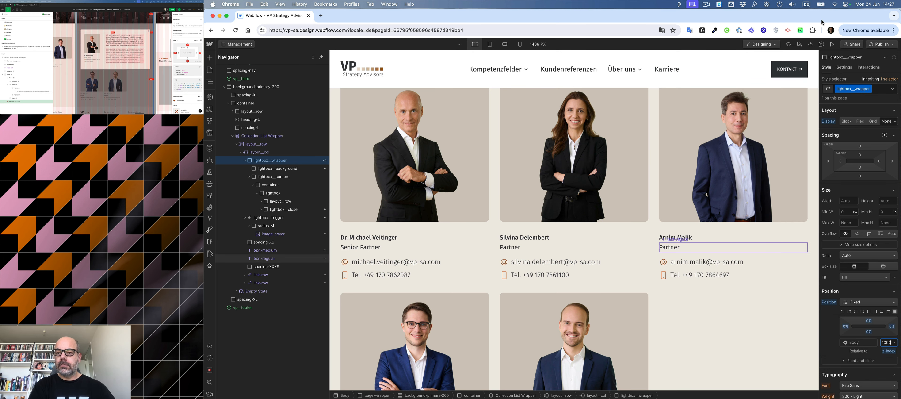
Preview the page and open and close the third and fifth staff members' lightboxes.
{"action": "left_click", "coordinate": [832, 45]}
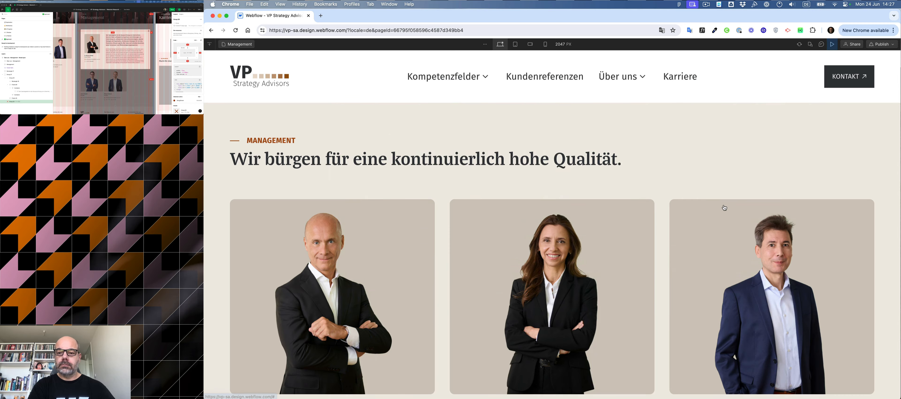
{"action": "left_click", "coordinate": [724, 208]}
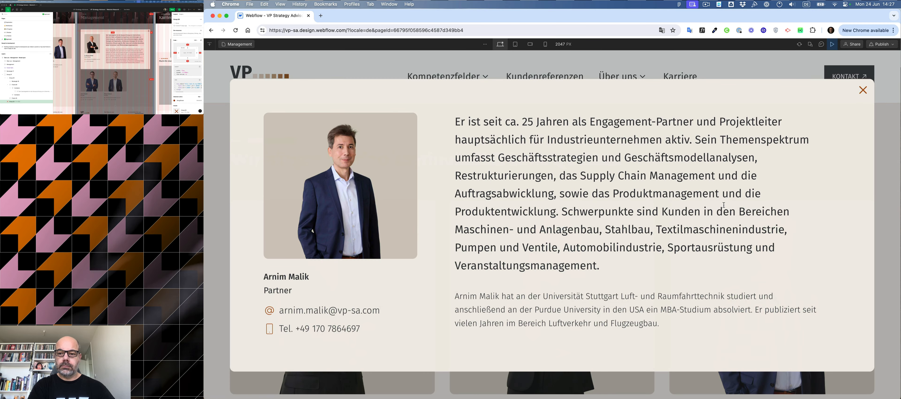
{"action": "left_click", "coordinate": [862, 90]}
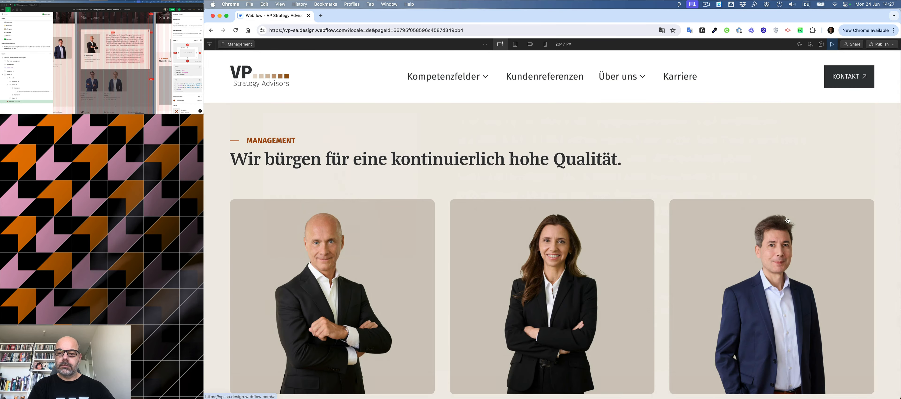
{"action": "scroll", "coordinate": [787, 220], "scroll_direction": "down", "scroll_amount": 5}
{"action": "left_click", "coordinate": [598, 316]}
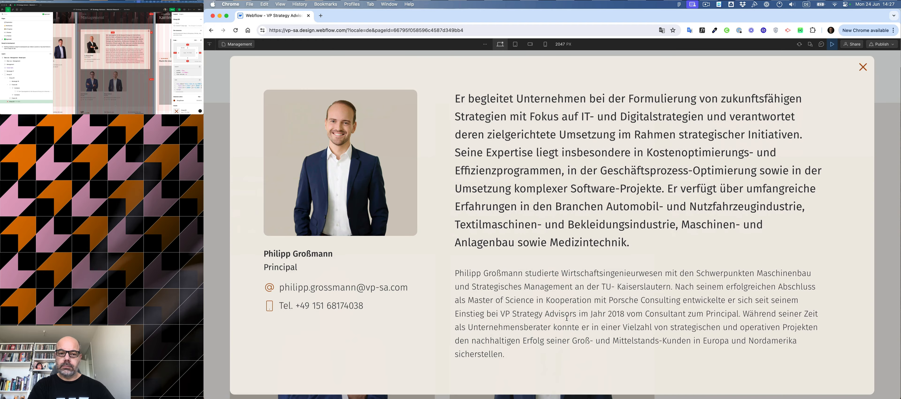
{"action": "left_click", "coordinate": [863, 67]}
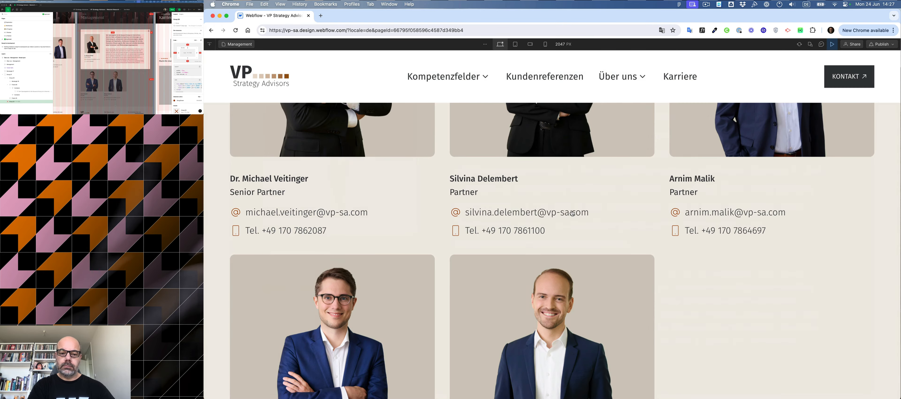
Open and close the fourth, second and first staff members' lightboxes to check the fixed overlay.
{"action": "left_click", "coordinate": [411, 269]}
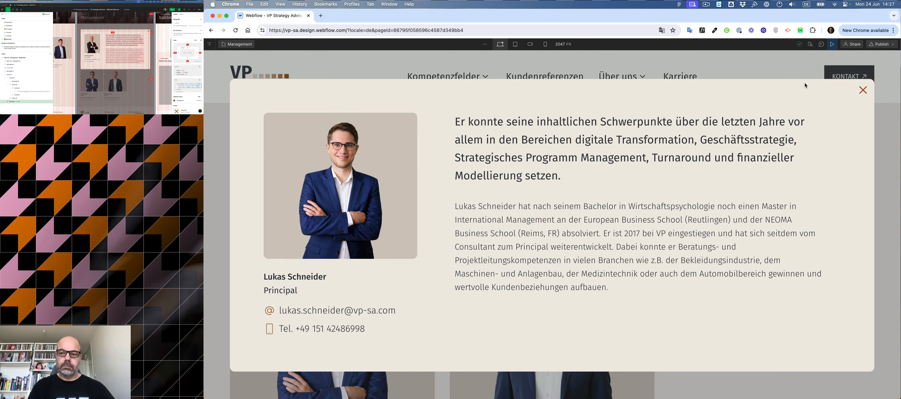
{"action": "left_click", "coordinate": [863, 90]}
{"action": "scroll", "coordinate": [600, 220], "scroll_direction": "up", "scroll_amount": 5}
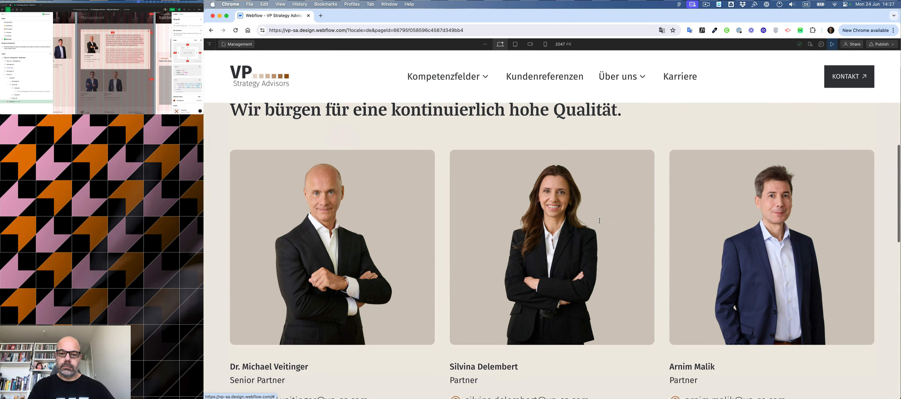
{"action": "left_click", "coordinate": [600, 221]}
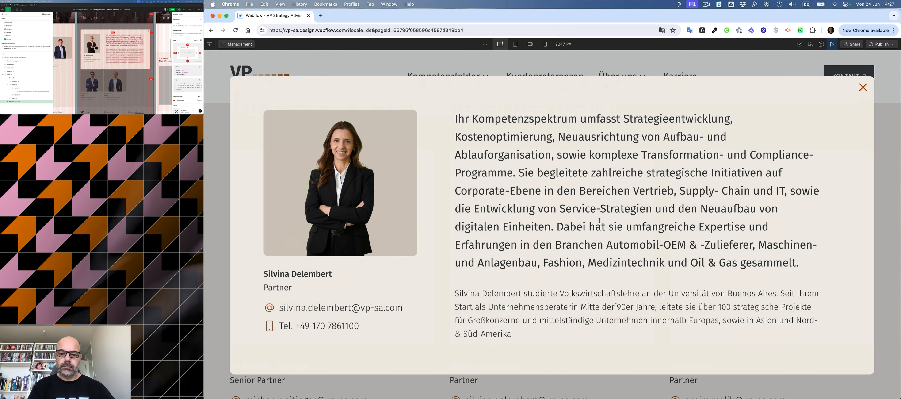
{"action": "left_click", "coordinate": [863, 87]}
{"action": "left_click", "coordinate": [410, 178]}
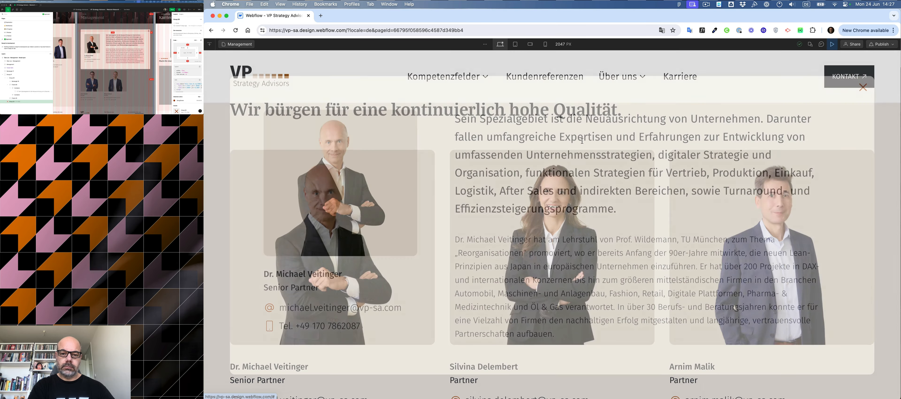
{"action": "left_click", "coordinate": [863, 88]}
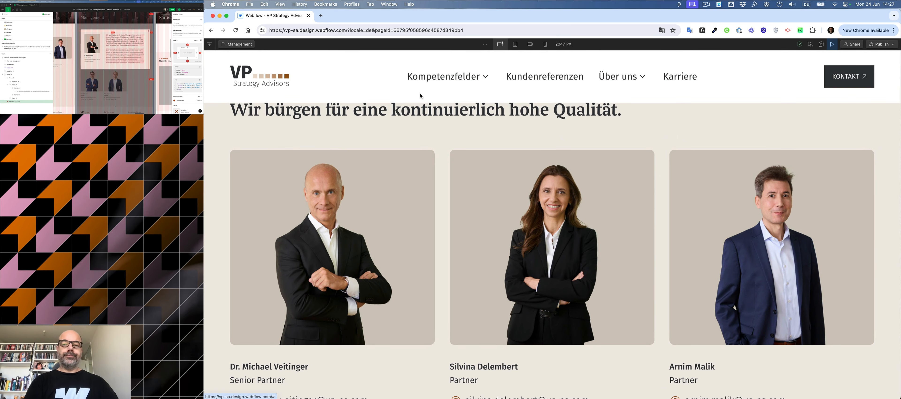
Leave preview, select lightbox__background and set its opacity to 40%.
{"action": "left_click", "coordinate": [833, 44]}
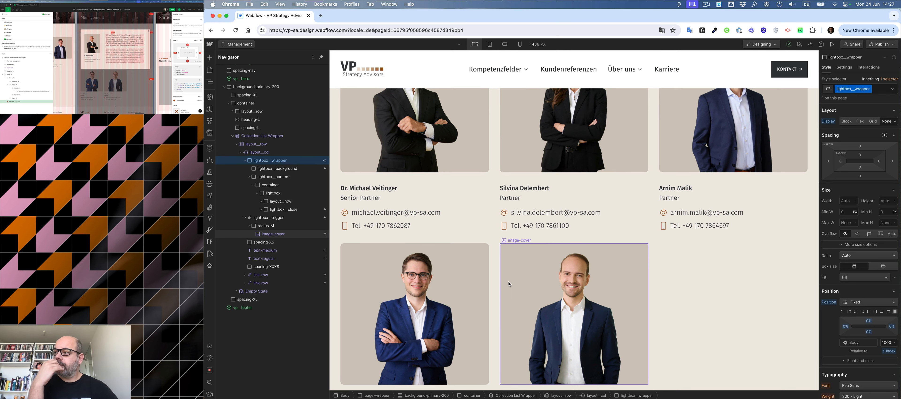
{"action": "scroll", "coordinate": [511, 268], "scroll_direction": "down", "scroll_amount": 5}
{"action": "scroll", "coordinate": [510, 267], "scroll_direction": "up", "scroll_amount": 4}
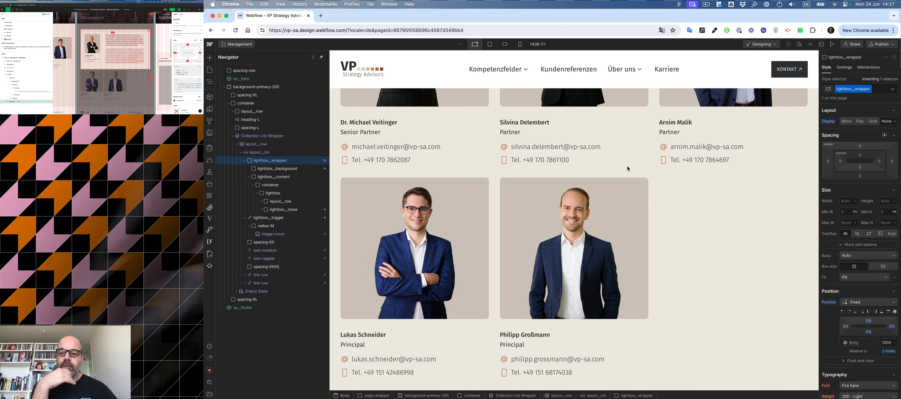
{"action": "scroll", "coordinate": [884, 255], "scroll_direction": "down", "scroll_amount": 10}
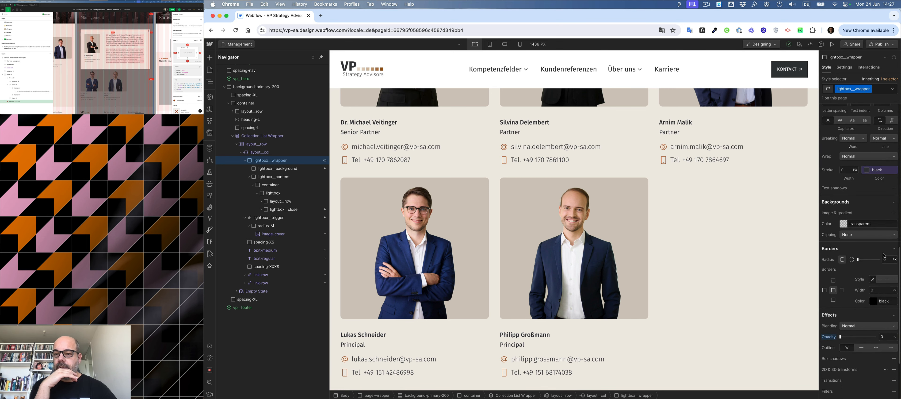
{"action": "scroll", "coordinate": [884, 256], "scroll_direction": "down", "scroll_amount": 3}
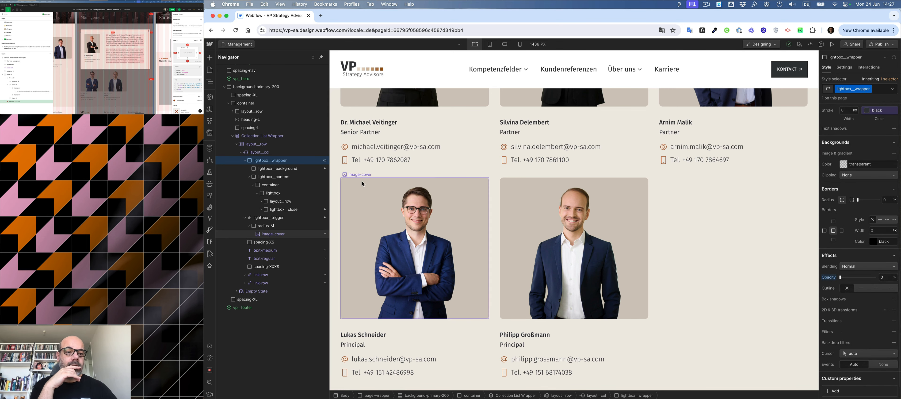
{"action": "left_click", "coordinate": [321, 168]}
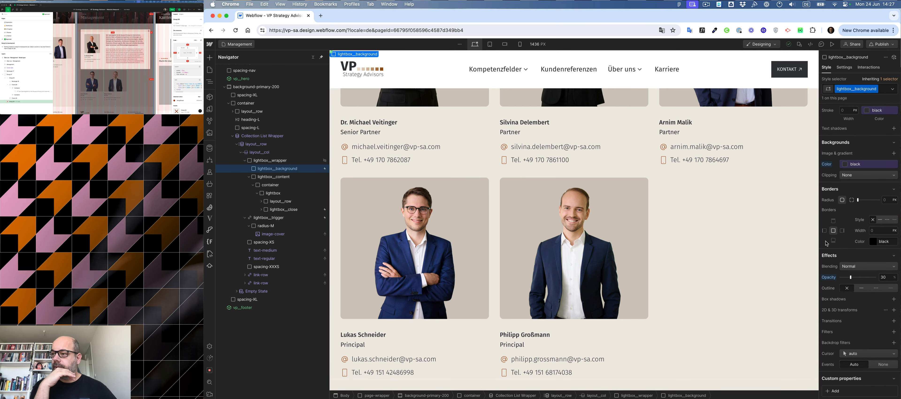
{"action": "left_click", "coordinate": [887, 277]}
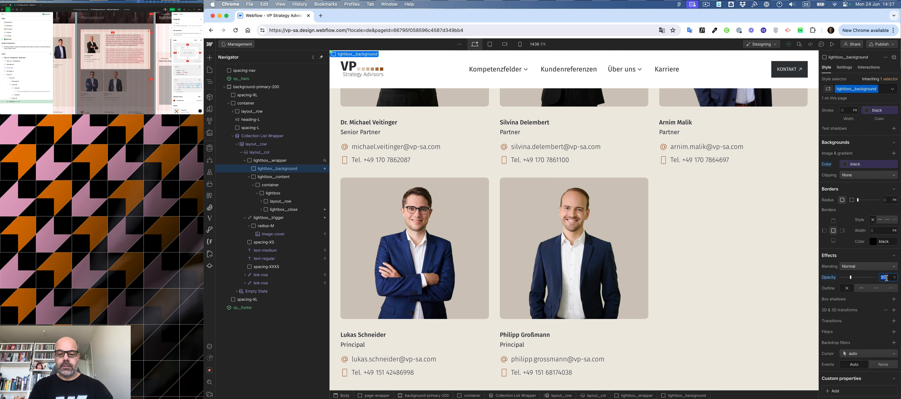
{"action": "type", "text": "40"}
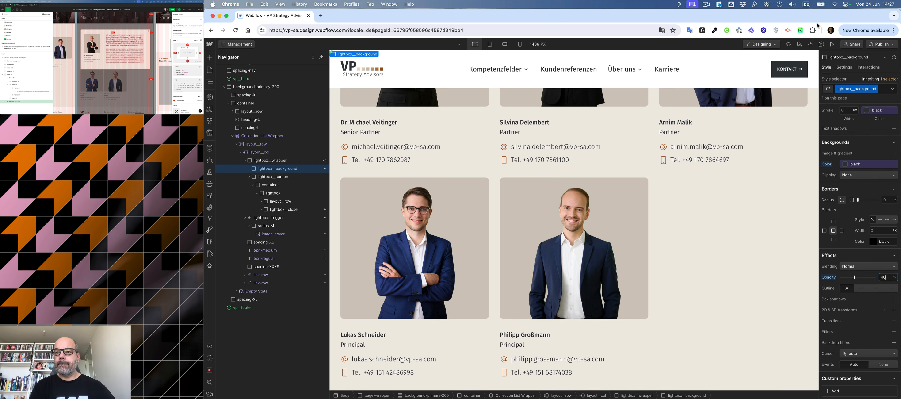
{"action": "left_click", "coordinate": [832, 44]}
{"action": "left_click", "coordinate": [746, 164]}
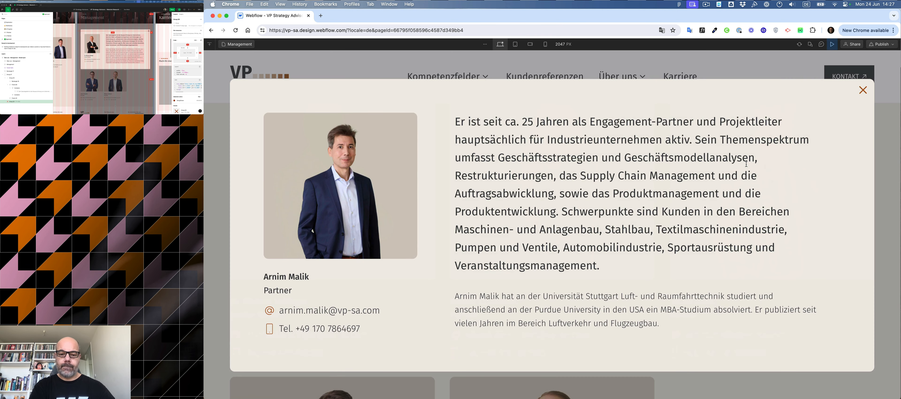
{"action": "left_click", "coordinate": [869, 97]}
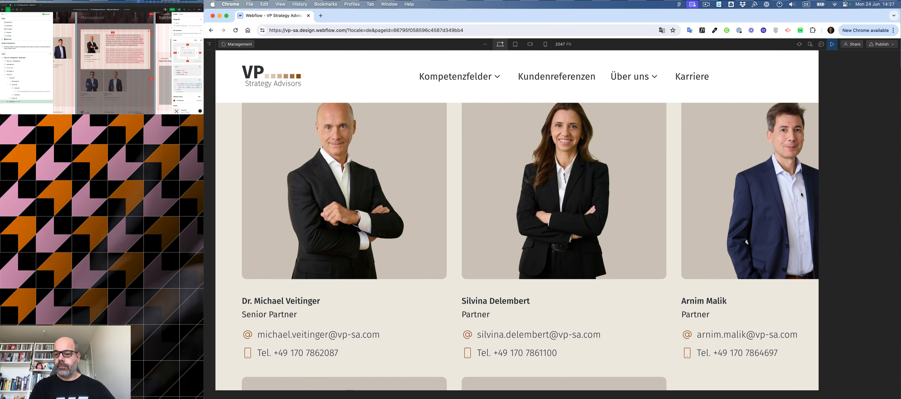
Leave preview and set lightbox__background's opacity to 50%.
{"action": "key", "text": "super+shift+p"}
{"action": "scroll", "coordinate": [878, 351], "scroll_direction": "down", "scroll_amount": 10}
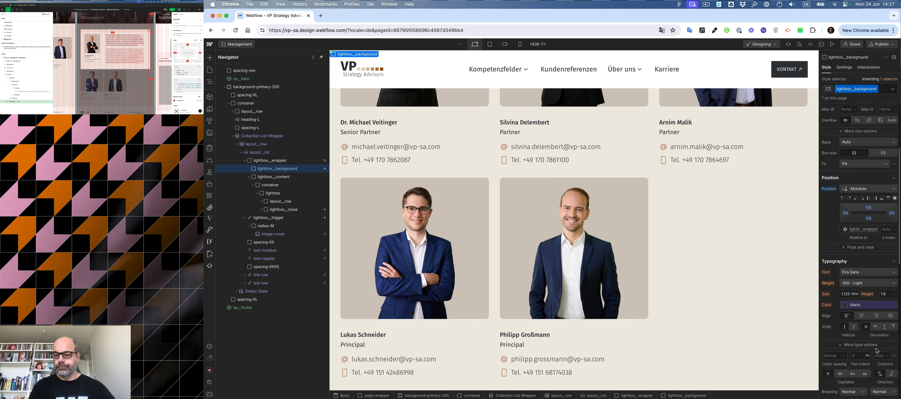
{"action": "scroll", "coordinate": [878, 350], "scroll_direction": "down", "scroll_amount": 2}
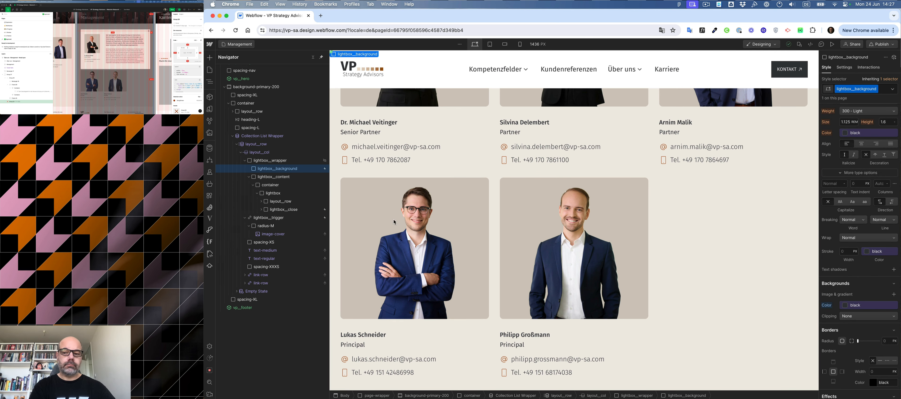
{"action": "scroll", "coordinate": [848, 324], "scroll_direction": "down", "scroll_amount": 8}
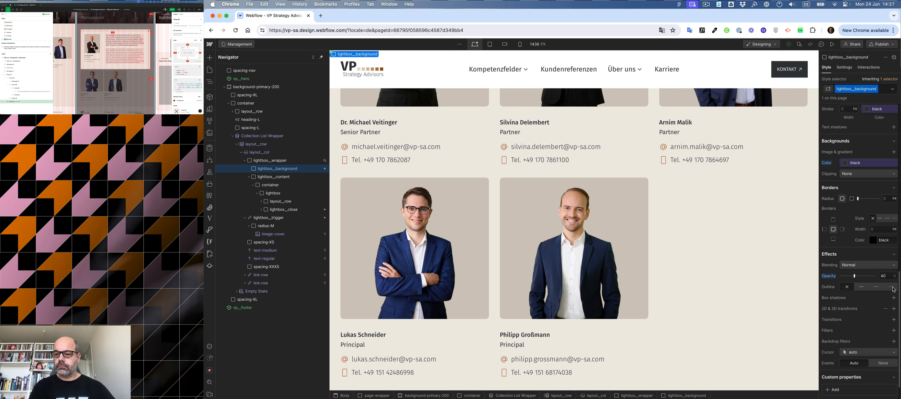
{"action": "left_click", "coordinate": [886, 276]}
{"action": "type", "text": "50"}
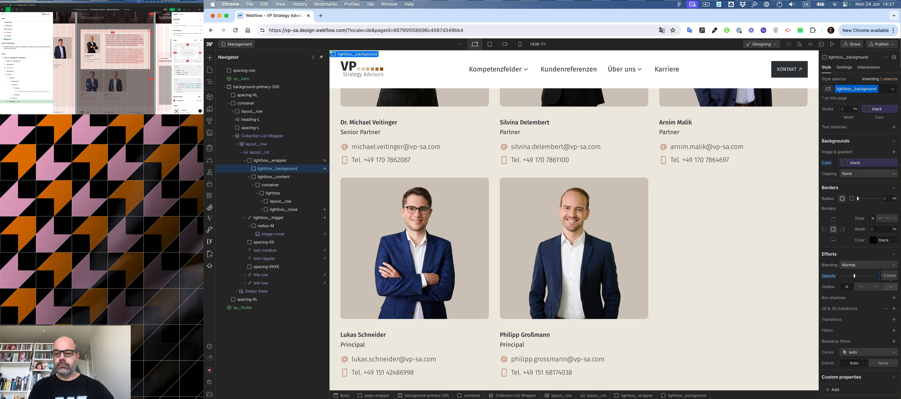
{"action": "key", "text": "Return"}
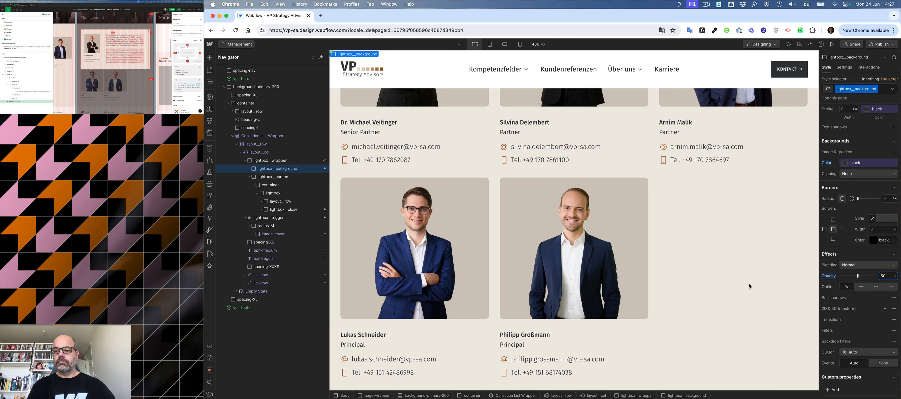
Publish the site and close the publishing dialog.
{"action": "left_click", "coordinate": [882, 44]}
{"action": "left_click", "coordinate": [854, 154]}
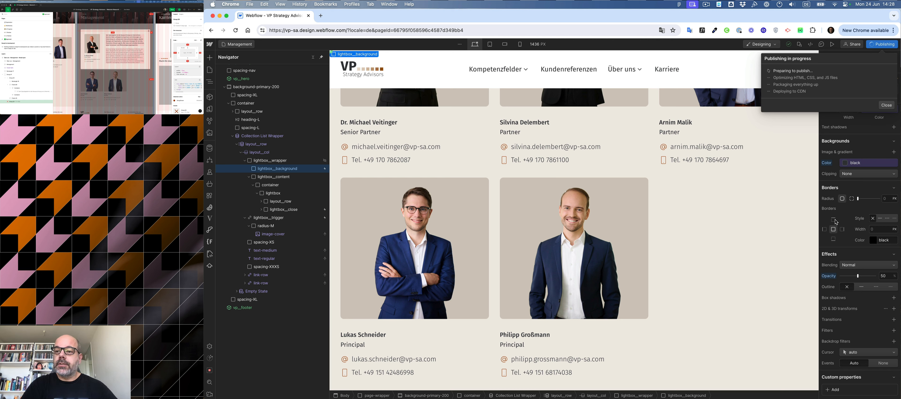
{"action": "left_click", "coordinate": [886, 104]}
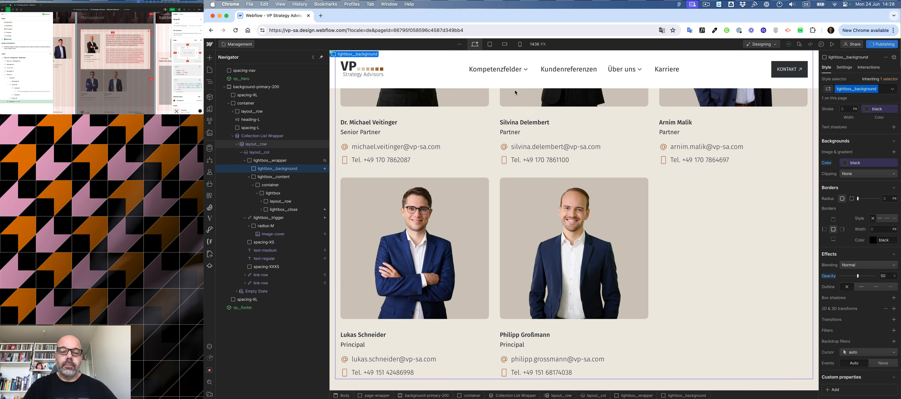
Switch to the 768 px tablet breakpoint and turn off showing empty elements in the canvas settings.
{"action": "left_click", "coordinate": [490, 44]}
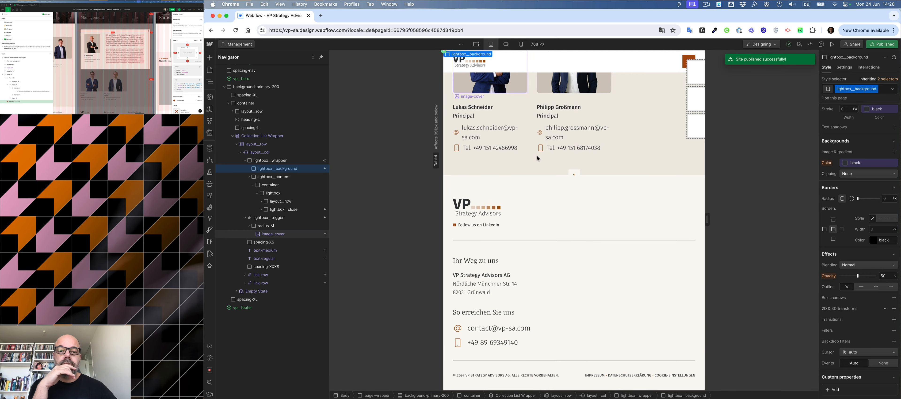
{"action": "left_click", "coordinate": [531, 148]}
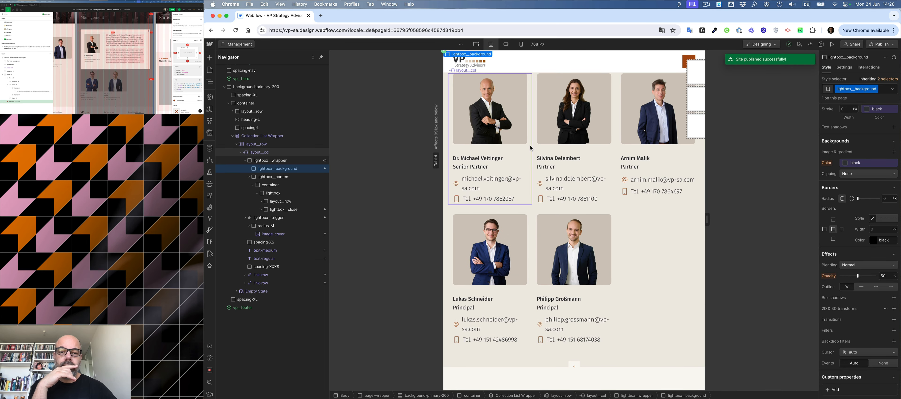
{"action": "left_click", "coordinate": [538, 44]}
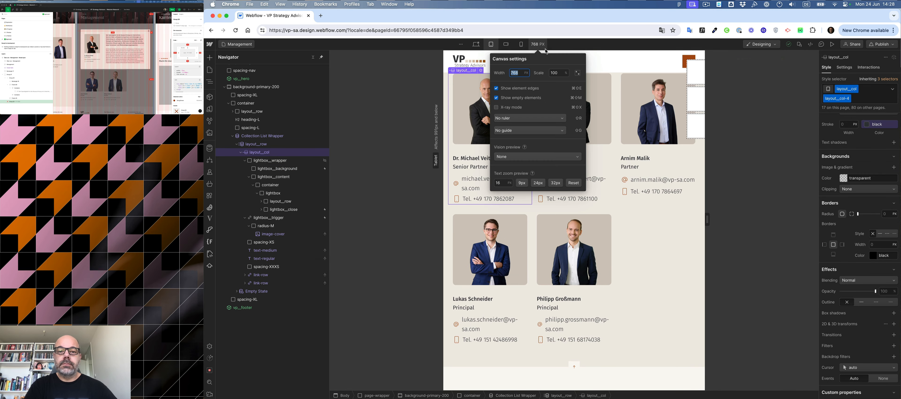
{"action": "left_click", "coordinate": [511, 99]}
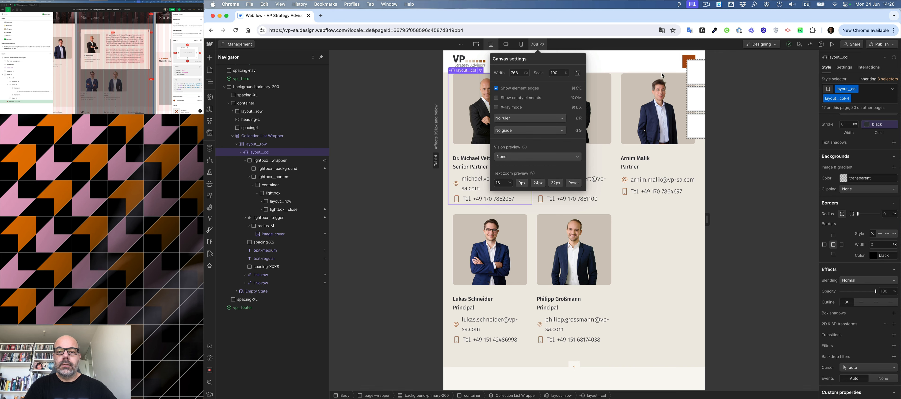
{"action": "left_click", "coordinate": [699, 83]}
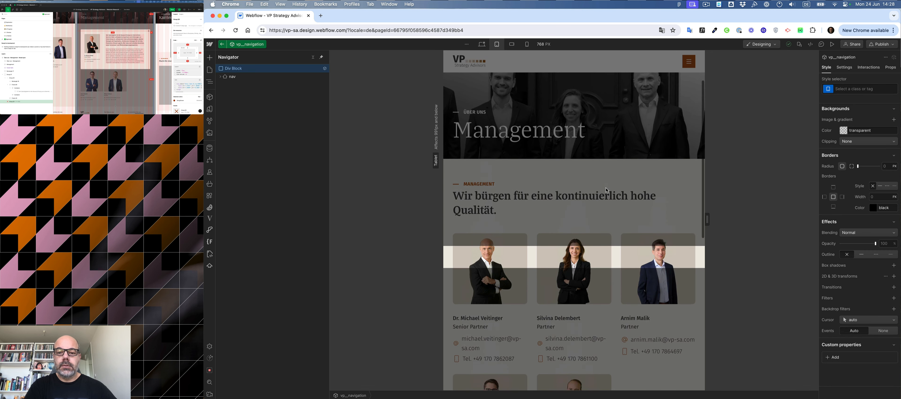
Select the staff column and add the combo classes bp-L_layout_col-6 and bp-XS_layout_col-12.
{"action": "scroll", "coordinate": [535, 258], "scroll_direction": "down", "scroll_amount": 3}
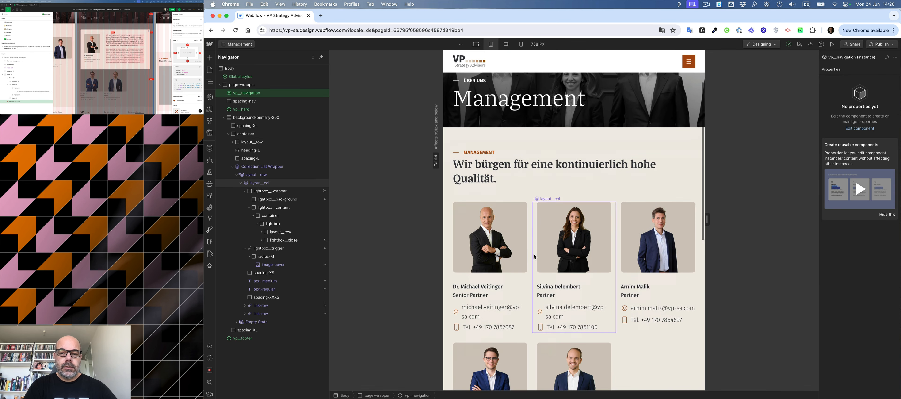
{"action": "left_click", "coordinate": [531, 239]}
{"action": "key", "text": "super+Return"}
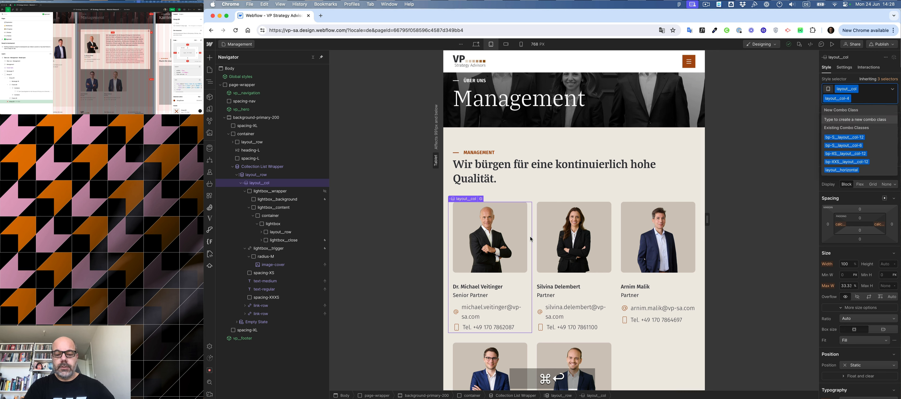
{"action": "type", "text": "6"}
{"action": "key", "text": "Down"}
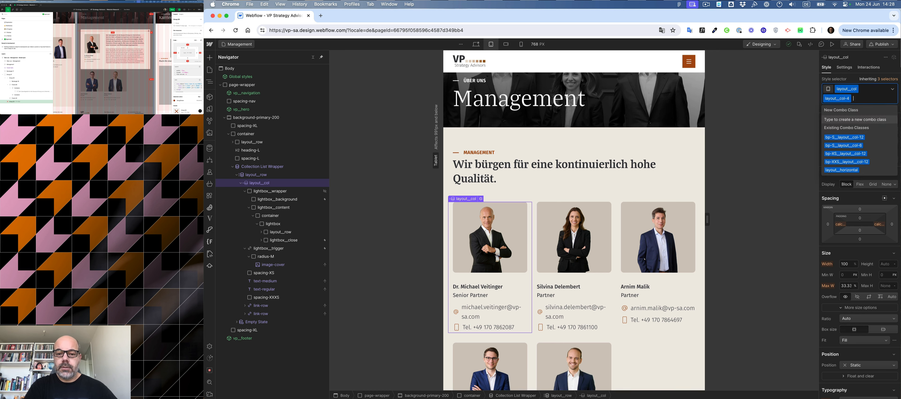
{"action": "key", "text": "Return"}
{"action": "type", "text": "12"}
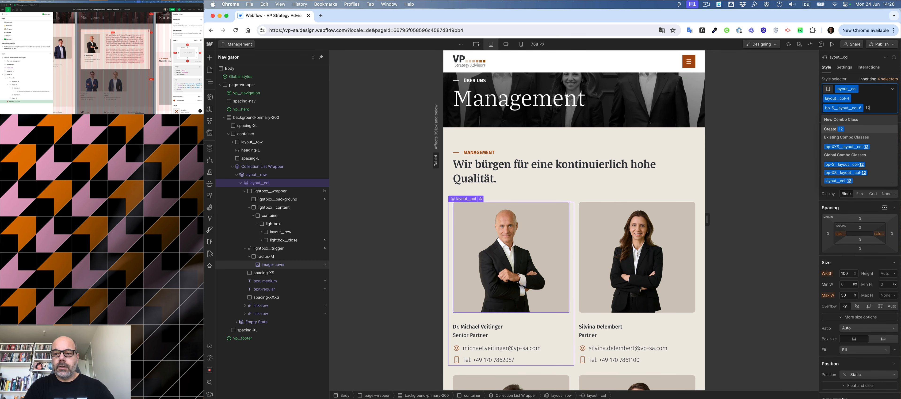
{"action": "key", "text": "Down"}
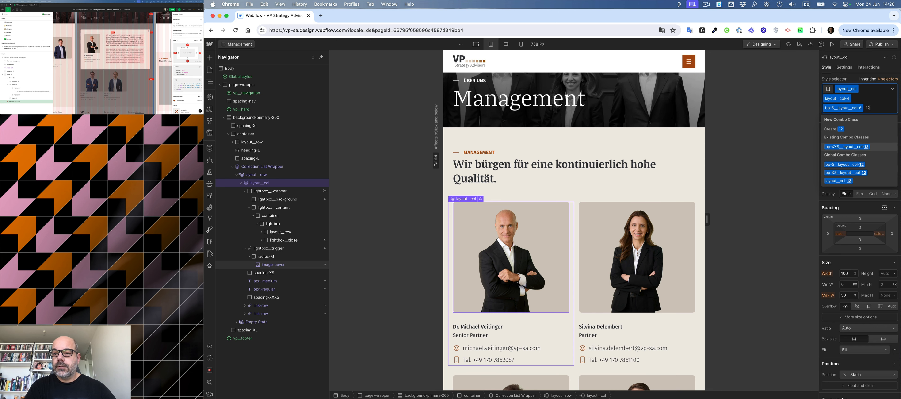
{"action": "key", "text": "Down"}
{"action": "key", "text": "Down"}
{"action": "key", "text": "Return"}
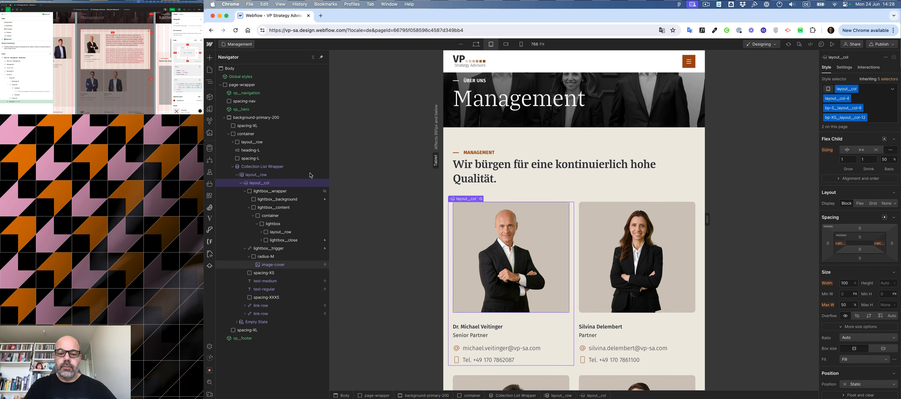
At the 568 px mobile landscape breakpoint, replace the column's bp-XS_layout_col-12 class with bp-XXS_layout_col-12.
{"action": "left_click", "coordinate": [506, 44]}
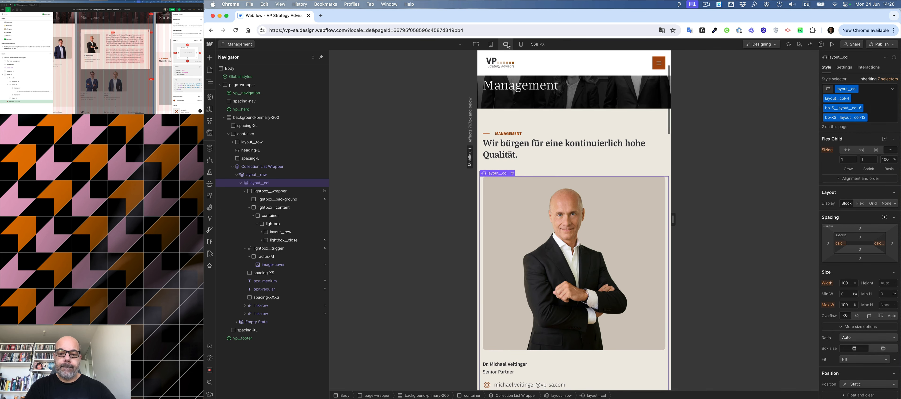
{"action": "scroll", "coordinate": [557, 163], "scroll_direction": "down", "scroll_amount": 5}
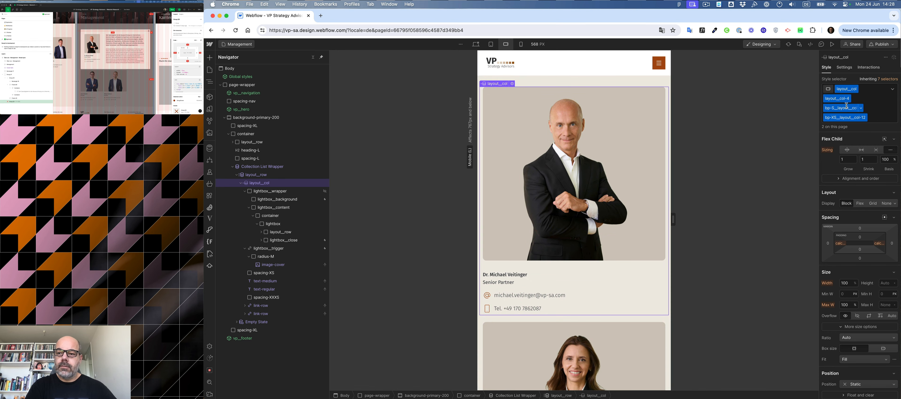
{"action": "left_click", "coordinate": [876, 115]}
{"action": "key", "text": "BackSpace"}
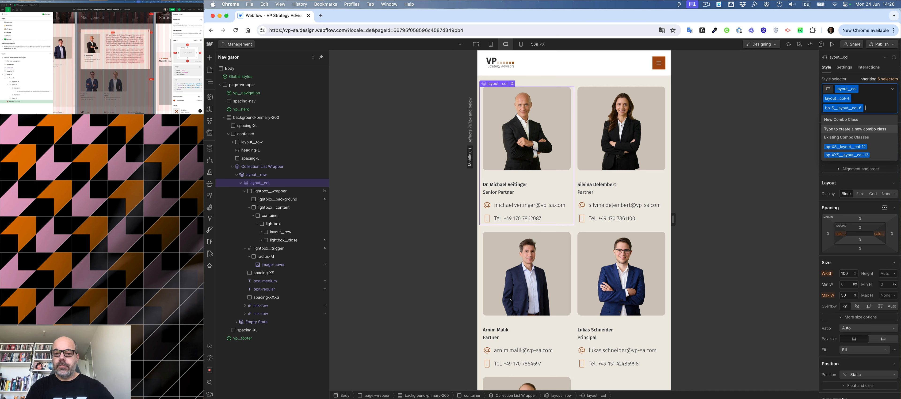
{"action": "left_click", "coordinate": [847, 156]}
Scroll through the staff grid at mobile landscape width and return to the tablet breakpoint.
{"action": "scroll", "coordinate": [583, 254], "scroll_direction": "down", "scroll_amount": 5}
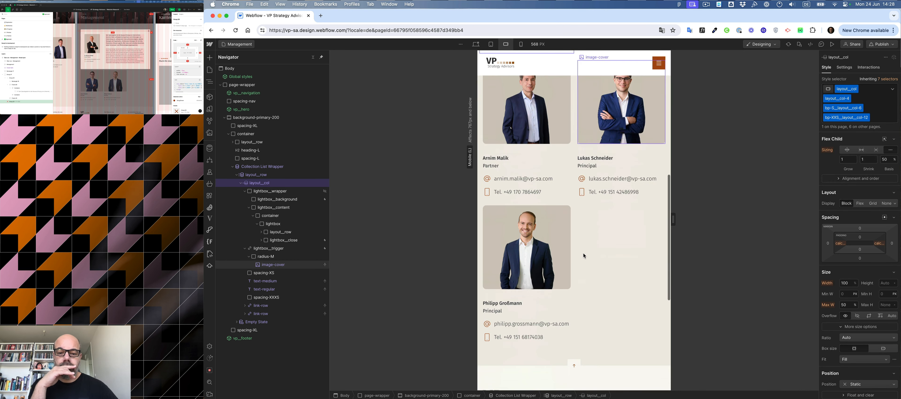
{"action": "scroll", "coordinate": [583, 256], "scroll_direction": "down", "scroll_amount": 3}
{"action": "scroll", "coordinate": [584, 256], "scroll_direction": "up", "scroll_amount": 1}
{"action": "scroll", "coordinate": [584, 256], "scroll_direction": "up", "scroll_amount": 3}
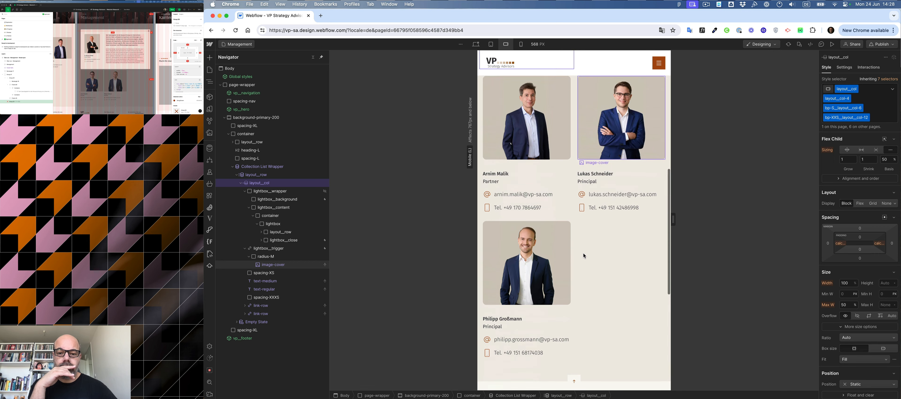
{"action": "scroll", "coordinate": [583, 254], "scroll_direction": "up", "scroll_amount": 6}
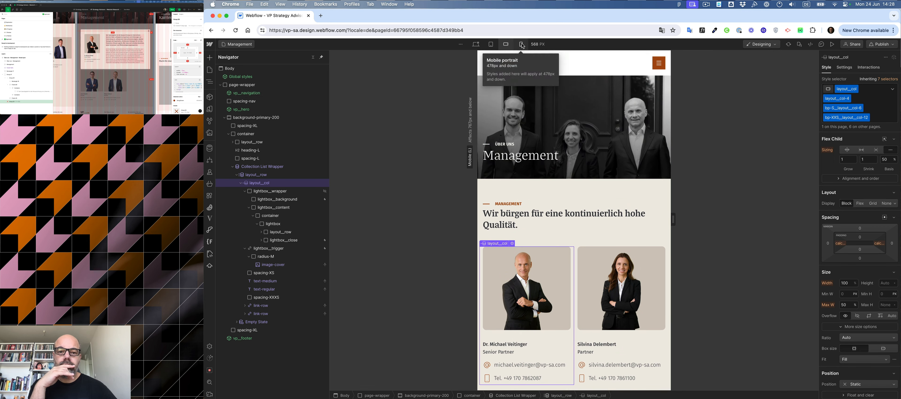
{"action": "left_click", "coordinate": [490, 45]}
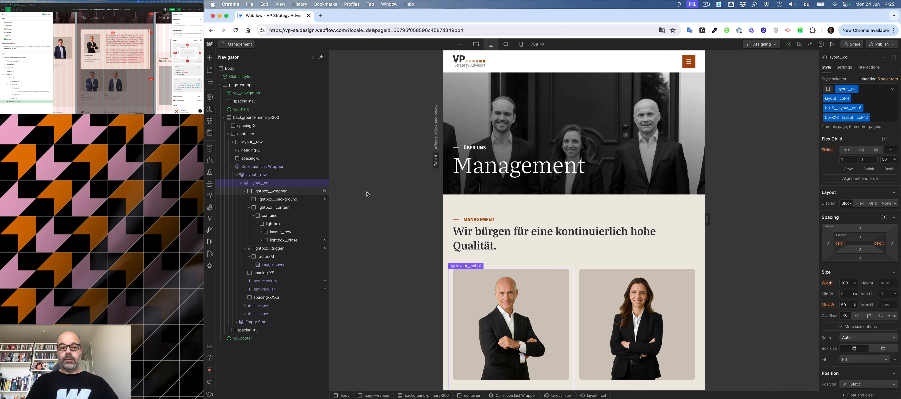
Select lightbox__wrapper and set its opacity to 100% to show the lightbox at tablet width.
{"action": "left_click", "coordinate": [275, 192]}
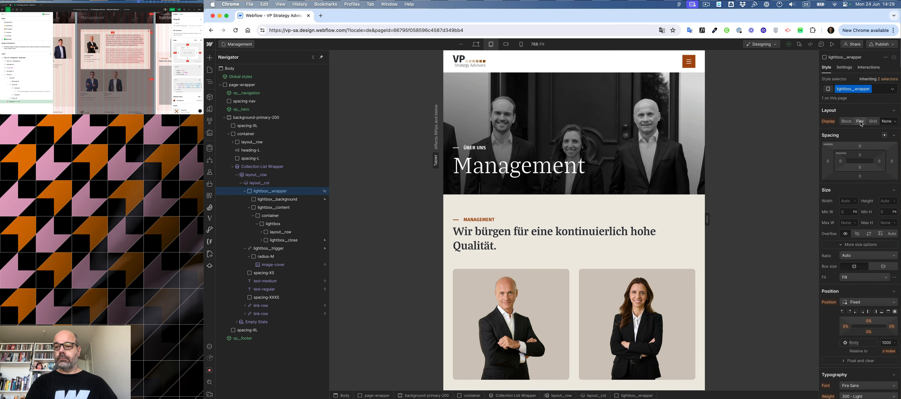
{"action": "scroll", "coordinate": [863, 237], "scroll_direction": "down", "scroll_amount": 10}
{"action": "scroll", "coordinate": [863, 236], "scroll_direction": "down", "scroll_amount": 4}
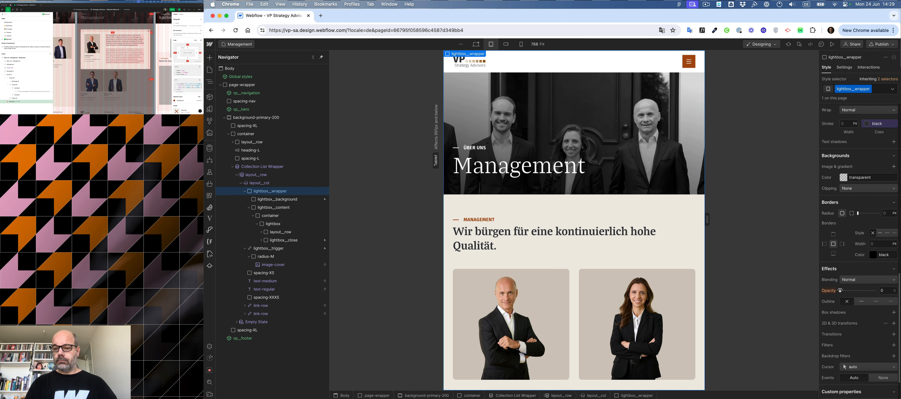
{"action": "left_click_drag", "start_coordinate": [841, 290], "coordinate": [876, 291]}
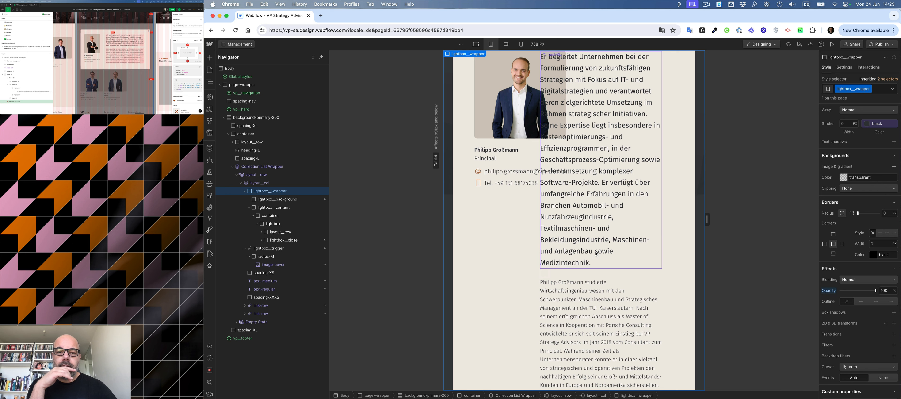
Select the lightbox's image column and add the combo class bp-L_layout_col-12, then select the lightbox.
{"action": "left_click", "coordinate": [472, 116], "text": "super"}
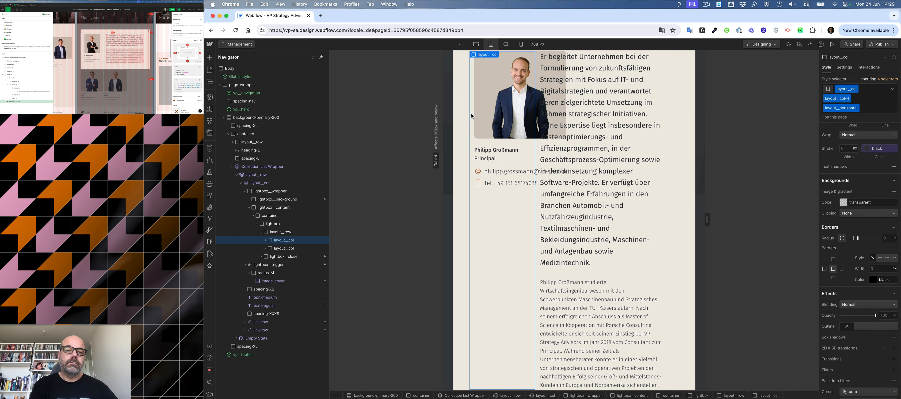
{"action": "key", "text": "super+Return"}
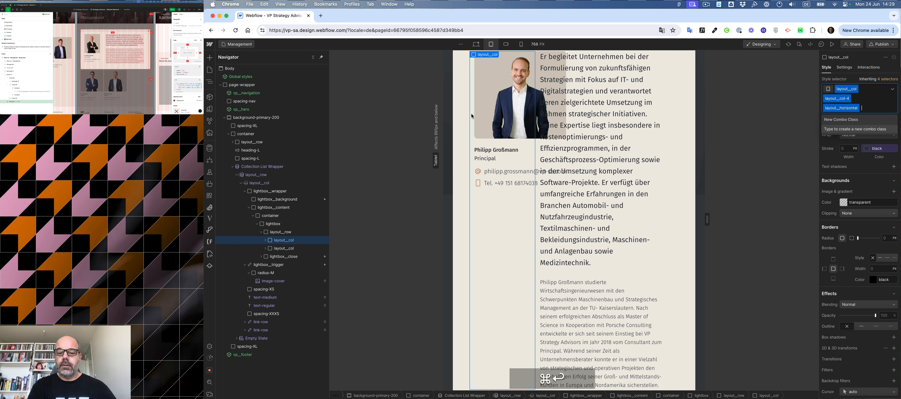
{"action": "type", "text": "12"}
{"action": "key", "text": "Down"}
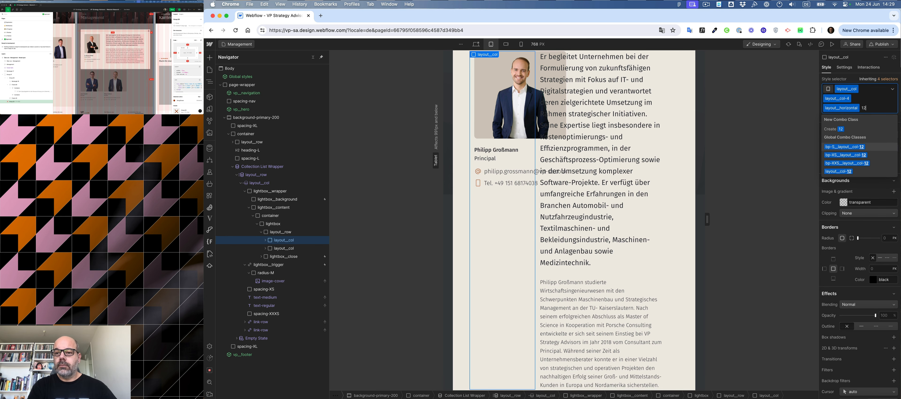
{"action": "key", "text": "Return"}
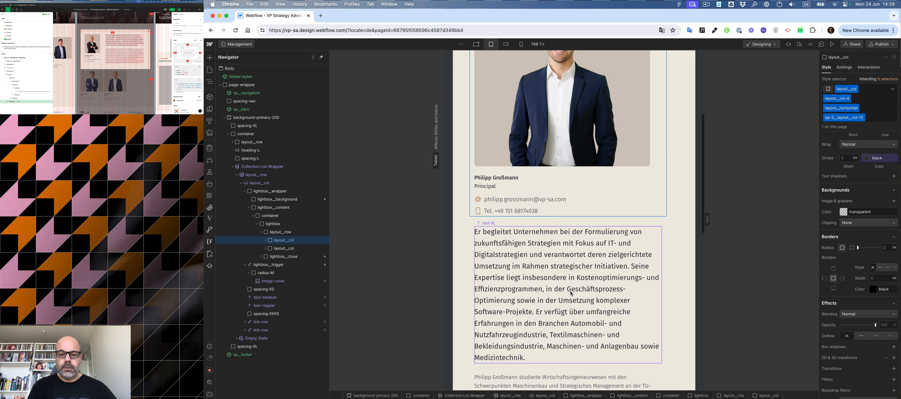
{"action": "left_click", "coordinate": [465, 251]}
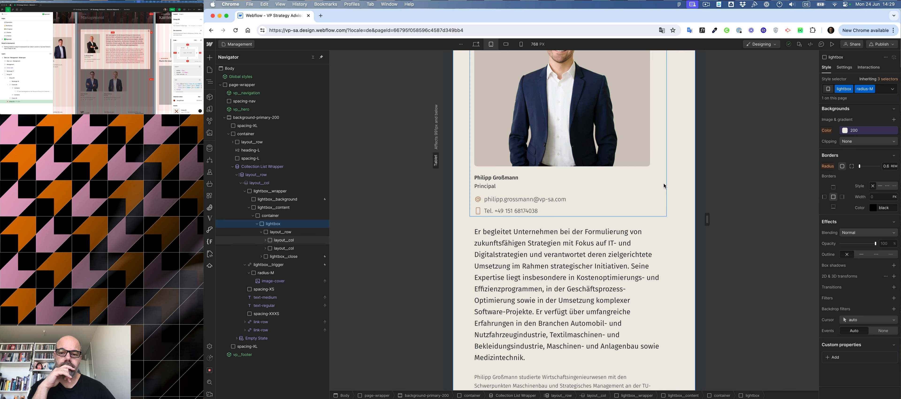
In the lightbox's text column, add the combo class bp-S_hidden to the spacing-M element to hide it at tablet width.
{"action": "left_click", "coordinate": [660, 64]}
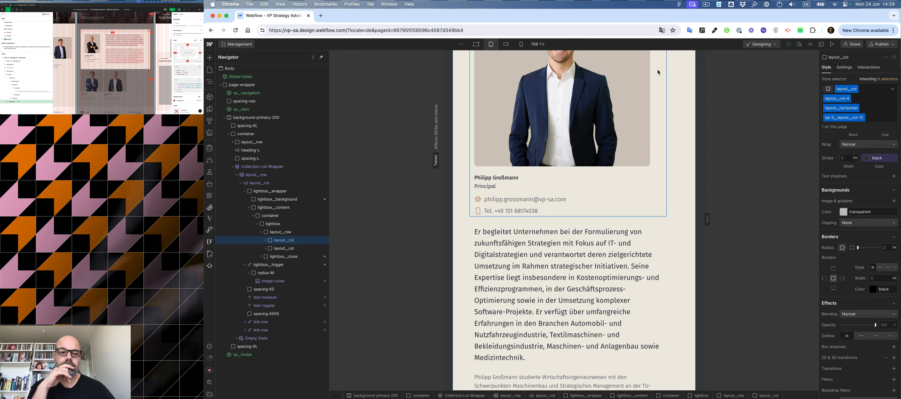
{"action": "left_click", "coordinate": [265, 240]}
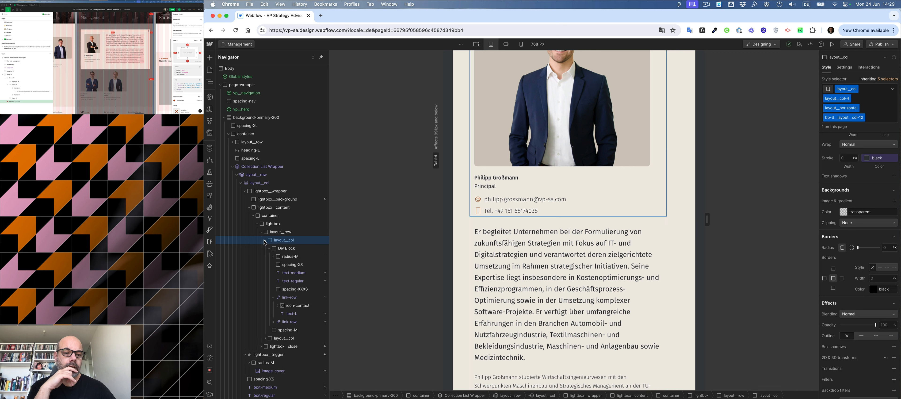
{"action": "left_click", "coordinate": [287, 253]}
{"action": "left_click", "coordinate": [286, 249]}
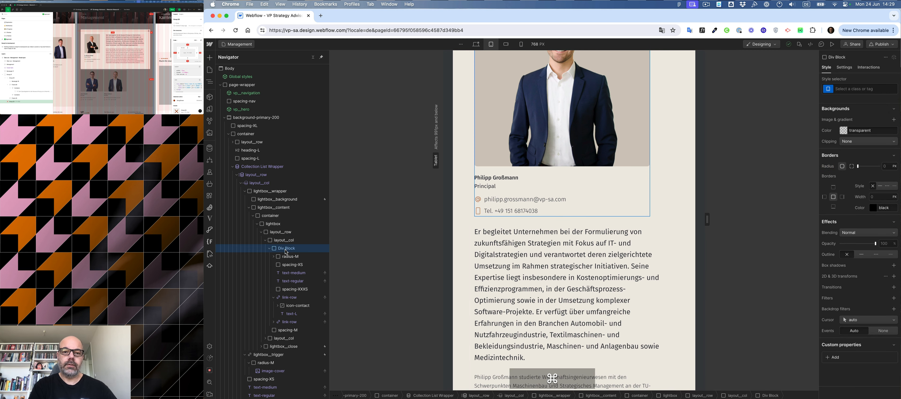
{"action": "left_click", "coordinate": [287, 264]}
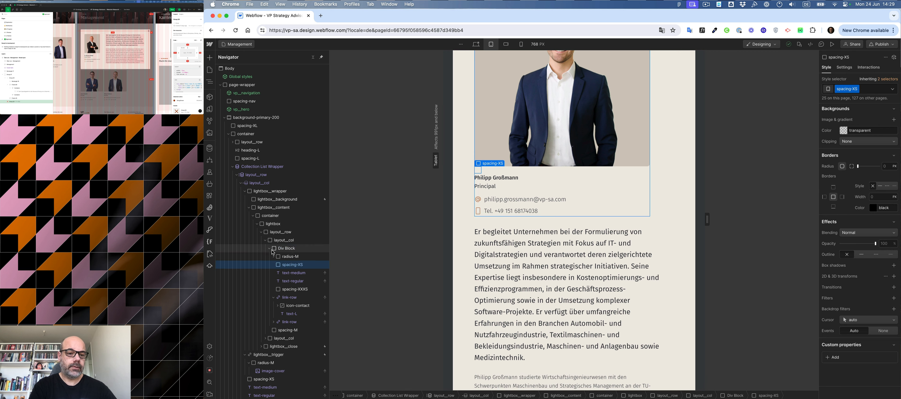
{"action": "left_click", "coordinate": [270, 248]}
{"action": "left_click", "coordinate": [286, 257]}
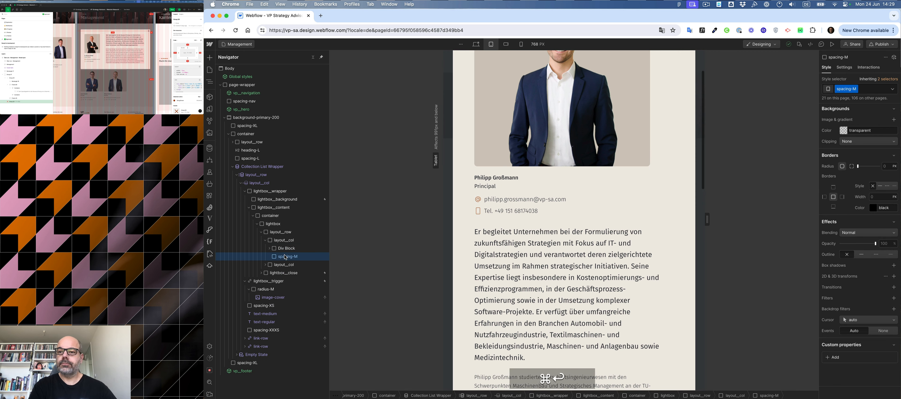
{"action": "key", "text": "super+Return"}
{"action": "type", "text": "hide"}
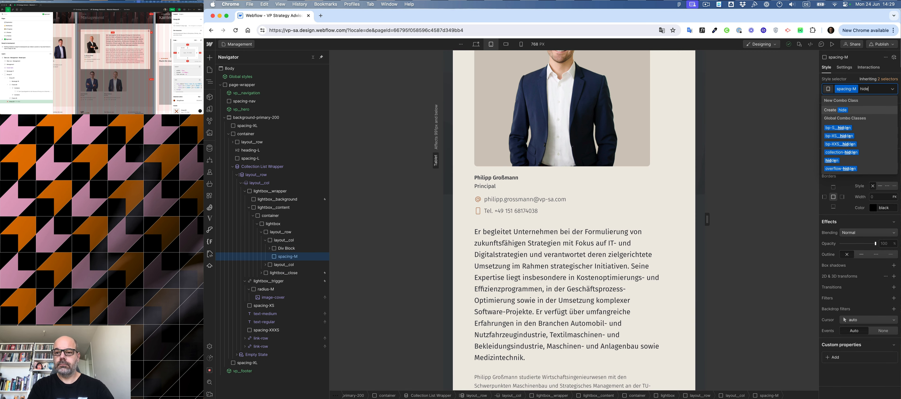
{"action": "key", "text": "Down"}
{"action": "key", "text": "Return"}
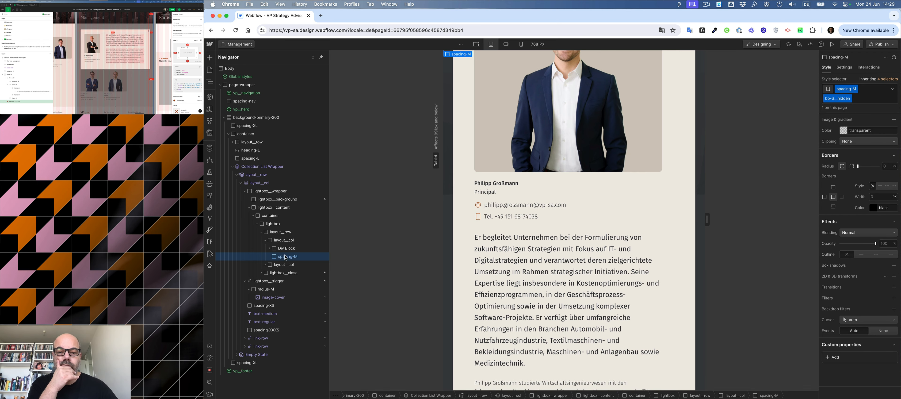
Select the lightbox and set its padding to 2rem on all four sides.
{"action": "left_click", "coordinate": [469, 220]}
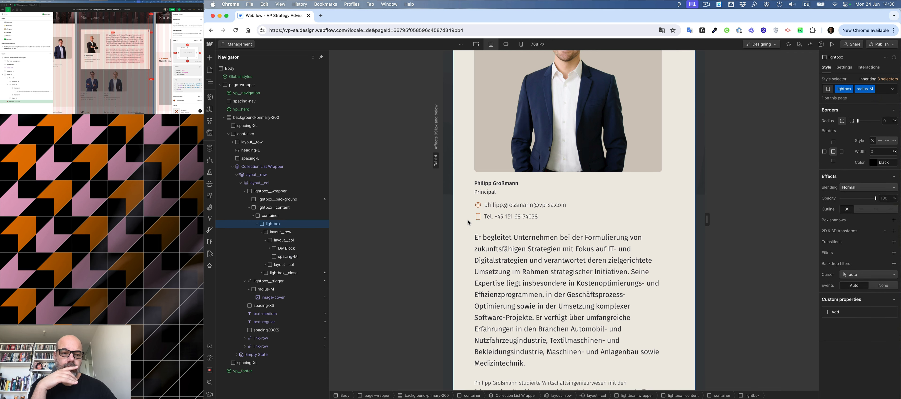
{"action": "left_click", "coordinate": [270, 207]}
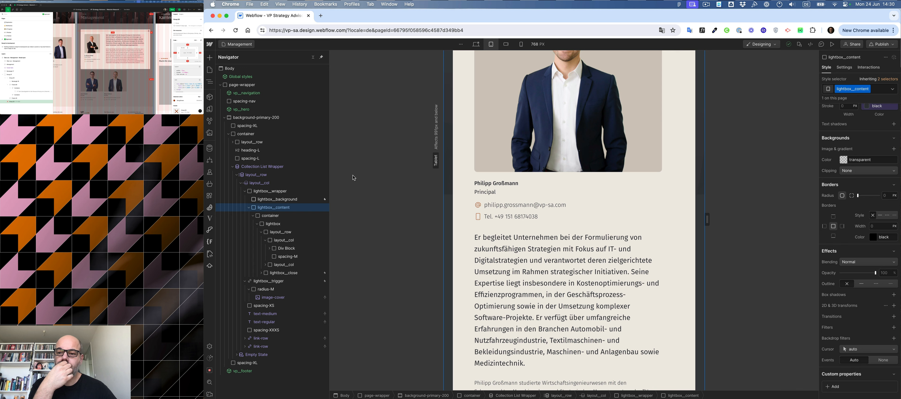
{"action": "scroll", "coordinate": [866, 202], "scroll_direction": "up", "scroll_amount": 10}
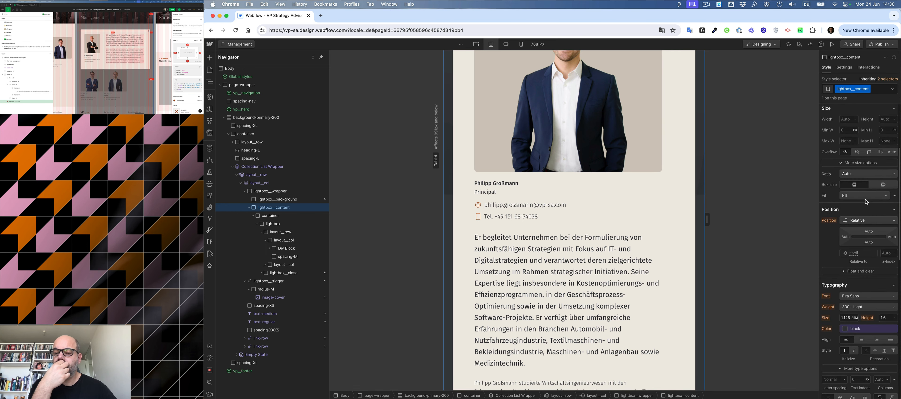
{"action": "scroll", "coordinate": [867, 202], "scroll_direction": "up", "scroll_amount": 4}
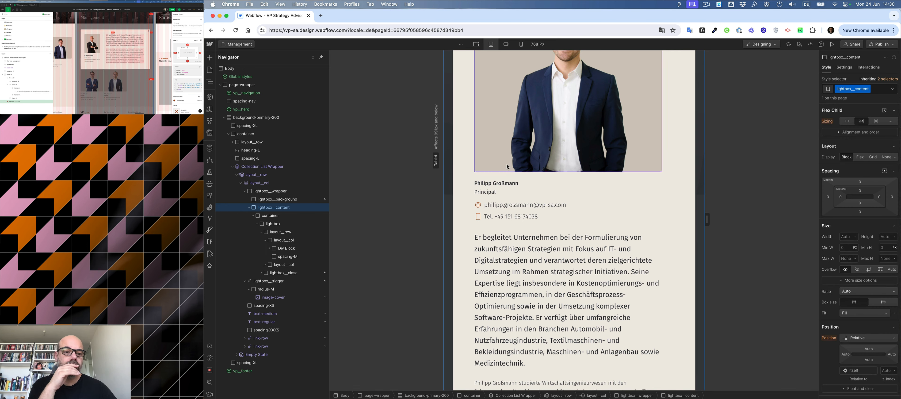
{"action": "left_click", "coordinate": [278, 226]}
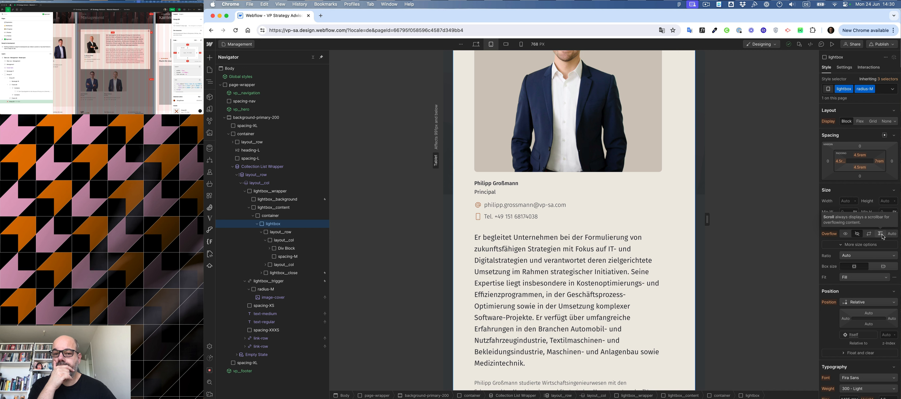
{"action": "left_click", "coordinate": [261, 232]}
{"action": "left_click", "coordinate": [281, 239]}
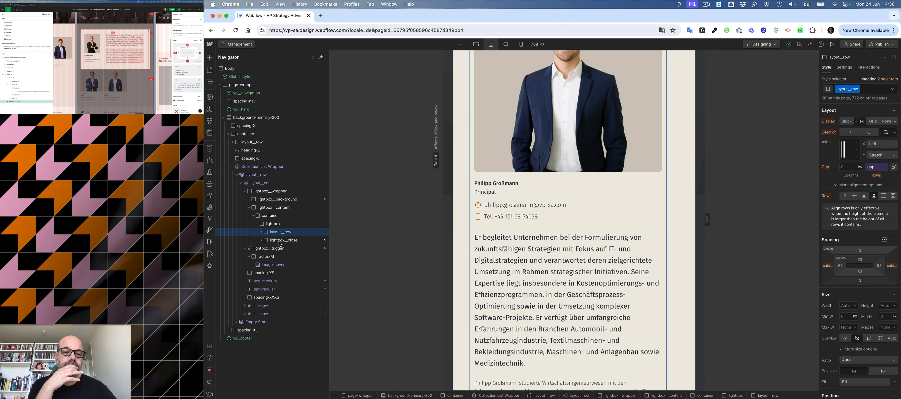
{"action": "left_click", "coordinate": [281, 233]}
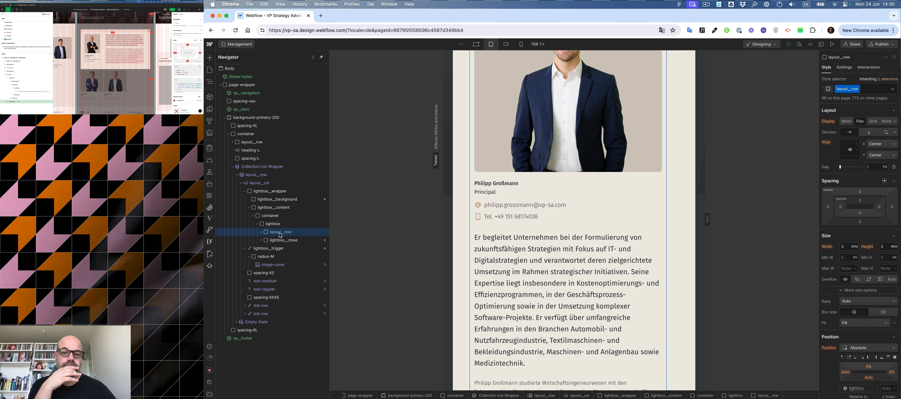
{"action": "left_click", "coordinate": [275, 225]}
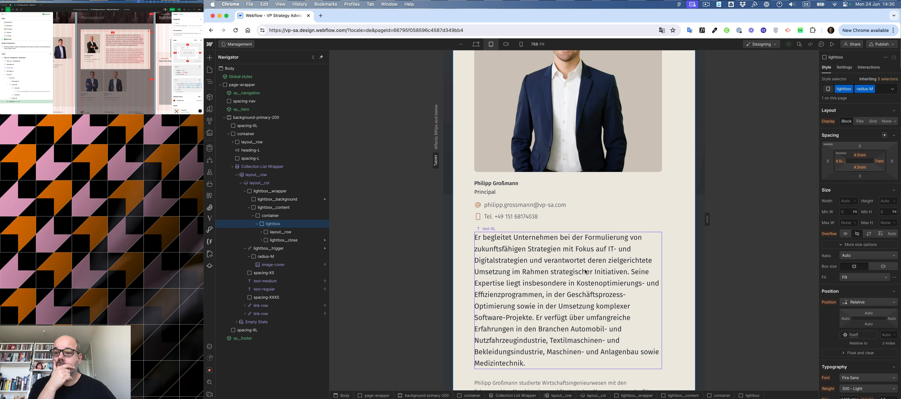
{"action": "left_click", "coordinate": [841, 161]}
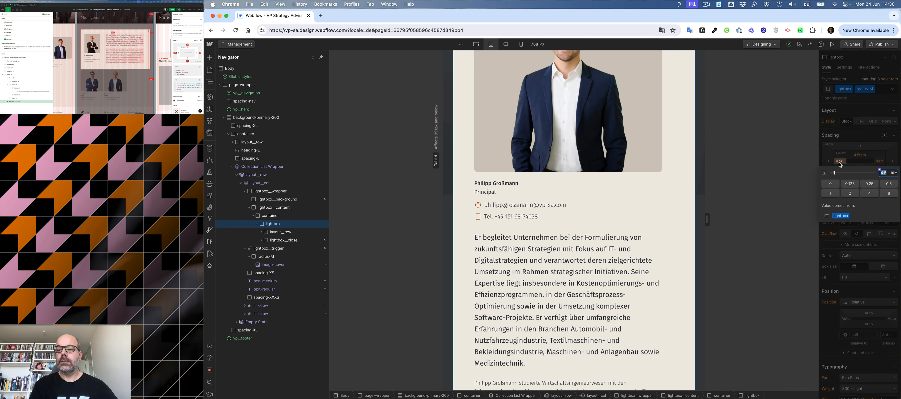
{"action": "type", "text": "2"}
{"action": "key", "text": "Return"}
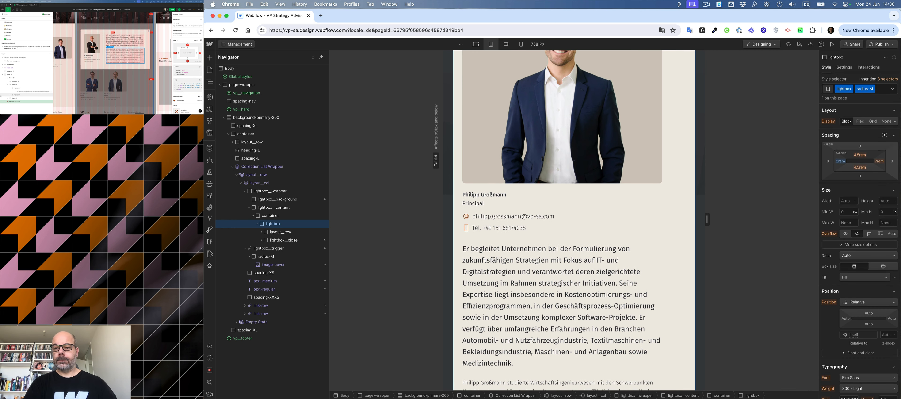
{"action": "left_click", "coordinate": [861, 156]}
{"action": "key", "text": "Return"}
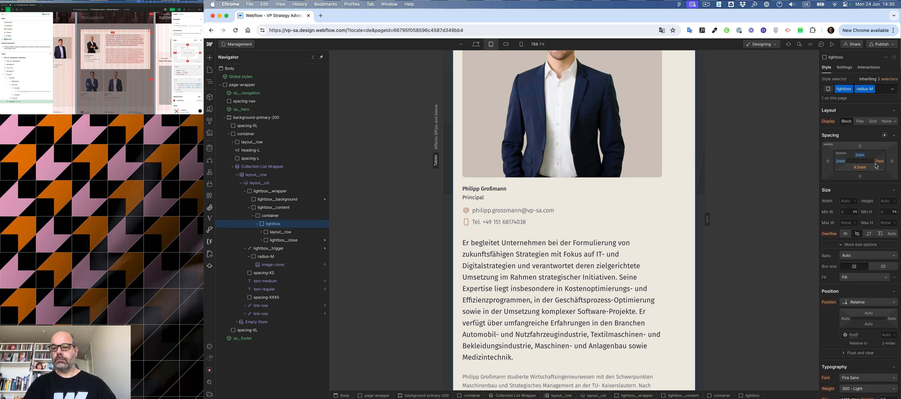
{"action": "left_click", "coordinate": [879, 161]}
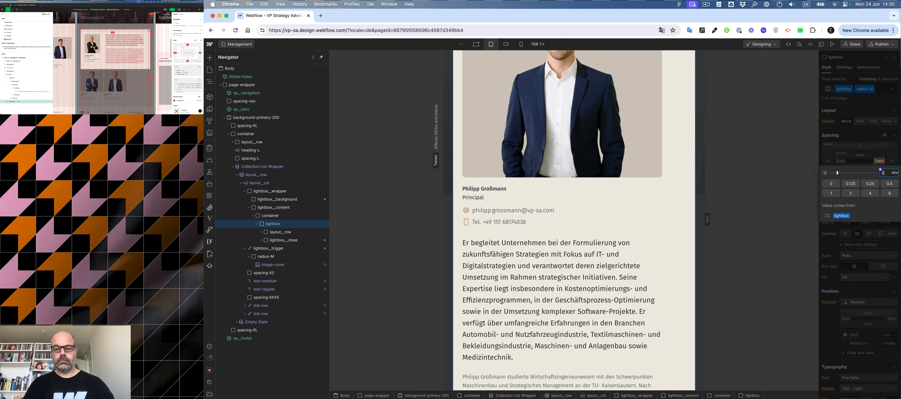
{"action": "type", "text": "3"}
{"action": "key", "text": "Return"}
{"action": "left_click", "coordinate": [860, 168]}
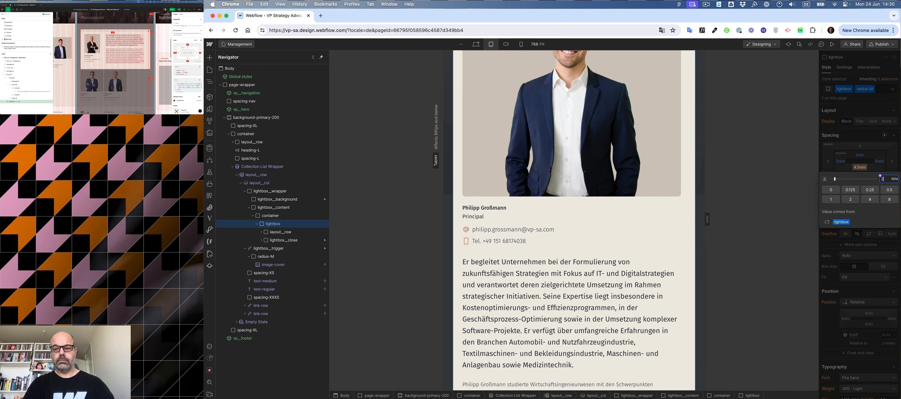
{"action": "key", "text": "Return"}
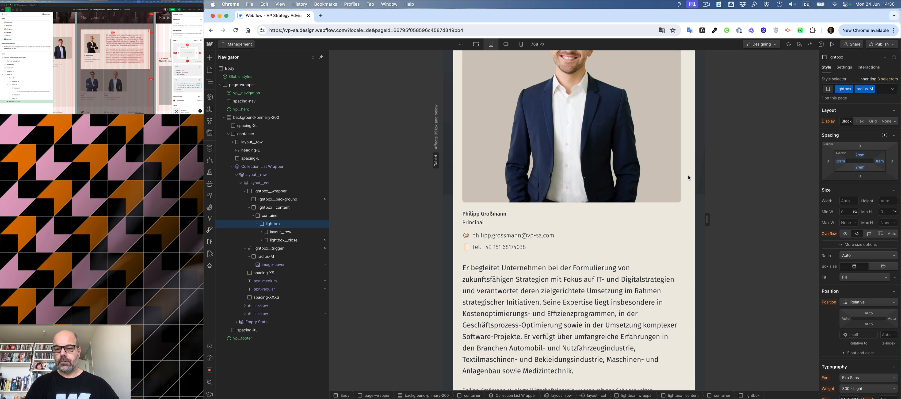
Set the lightbox's overflow to auto and its maximum height to 90vh.
{"action": "left_click", "coordinate": [892, 234]}
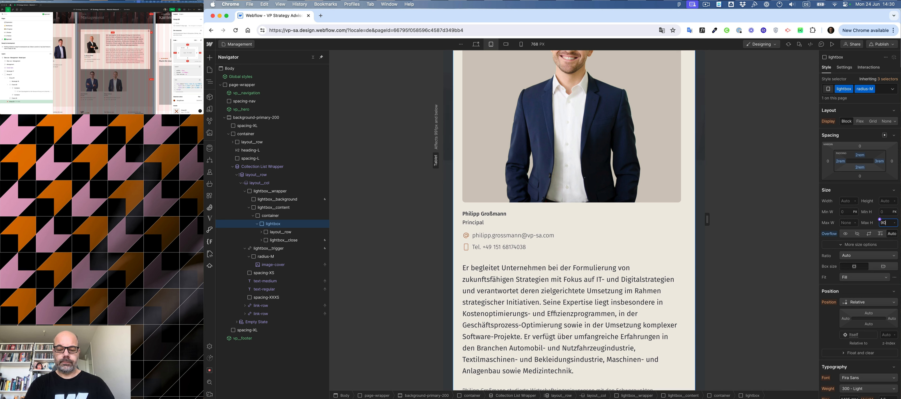
{"action": "left_click", "coordinate": [885, 222]}
{"action": "type", "text": "90vh"}
{"action": "key", "text": "Return"}
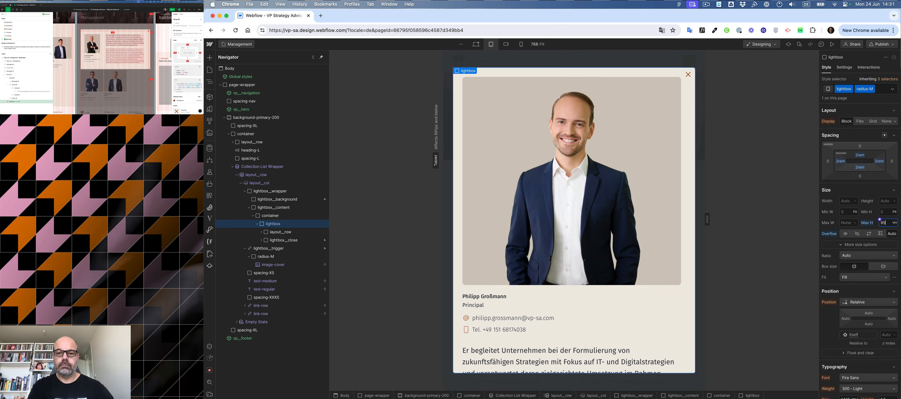
{"action": "key", "text": "Return"}
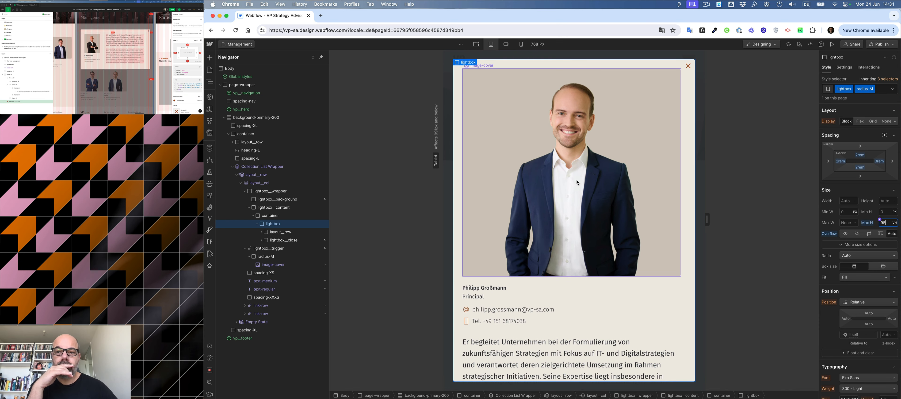
Select the lightbox close button and change its position to Fixed.
{"action": "scroll", "coordinate": [576, 182], "scroll_direction": "down", "scroll_amount": 5}
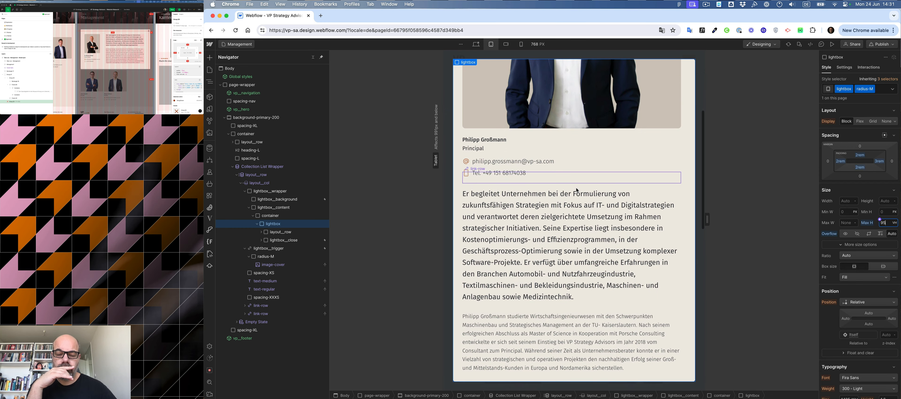
{"action": "scroll", "coordinate": [576, 188], "scroll_direction": "up", "scroll_amount": 5}
{"action": "scroll", "coordinate": [576, 188], "scroll_direction": "down", "scroll_amount": 5}
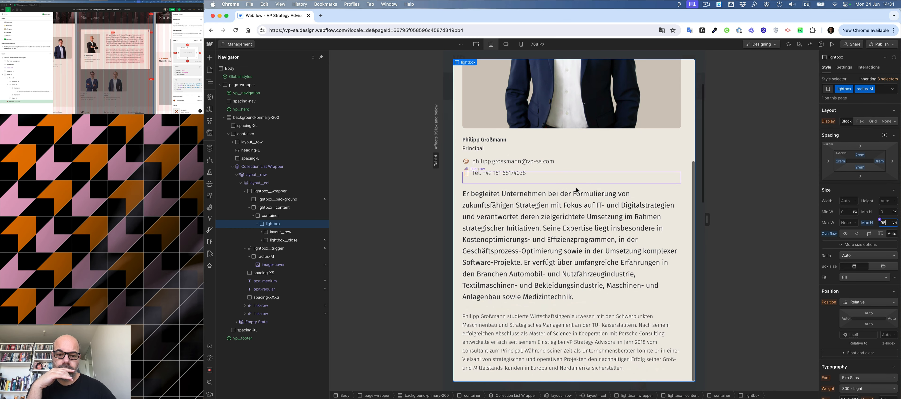
{"action": "scroll", "coordinate": [576, 188], "scroll_direction": "up", "scroll_amount": 5}
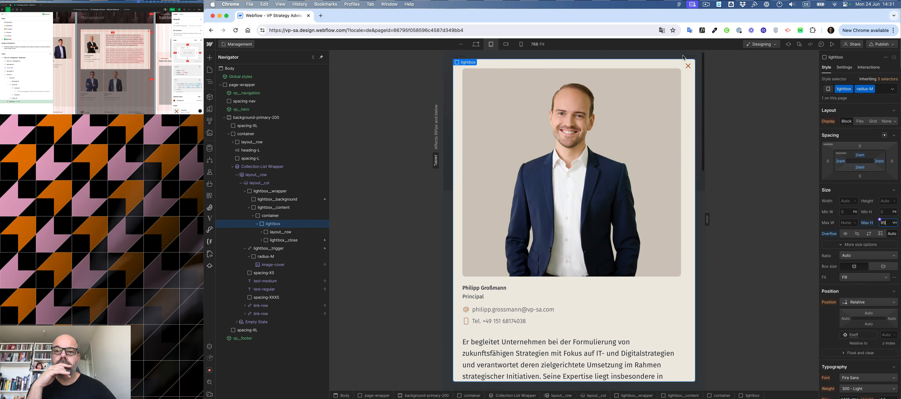
{"action": "left_click", "coordinate": [686, 72]}
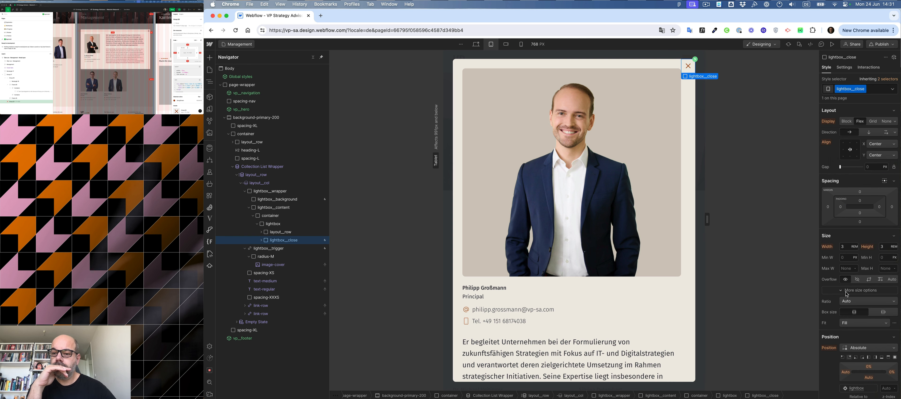
{"action": "left_click", "coordinate": [862, 348]}
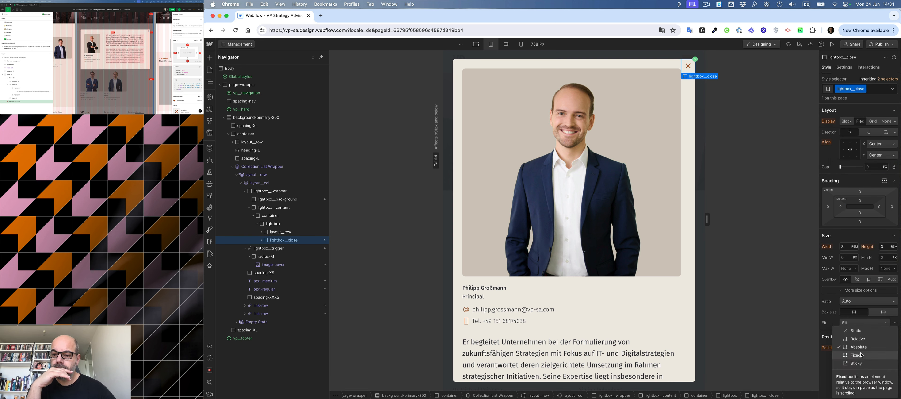
{"action": "left_click", "coordinate": [862, 355]}
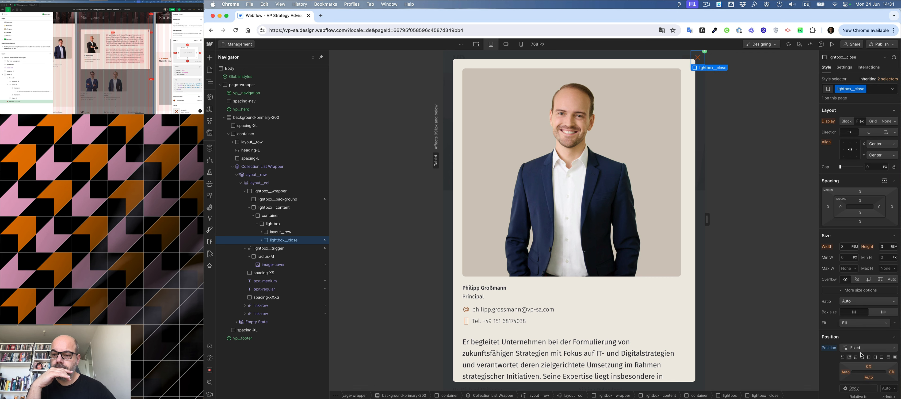
Set the close button's top and right position offsets to 2rem each.
{"action": "scroll", "coordinate": [614, 189], "scroll_direction": "down", "scroll_amount": 6}
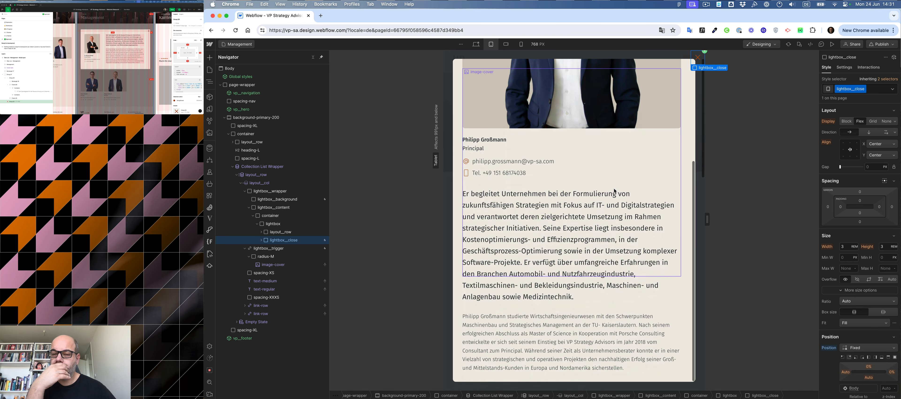
{"action": "scroll", "coordinate": [614, 188], "scroll_direction": "up", "scroll_amount": 6}
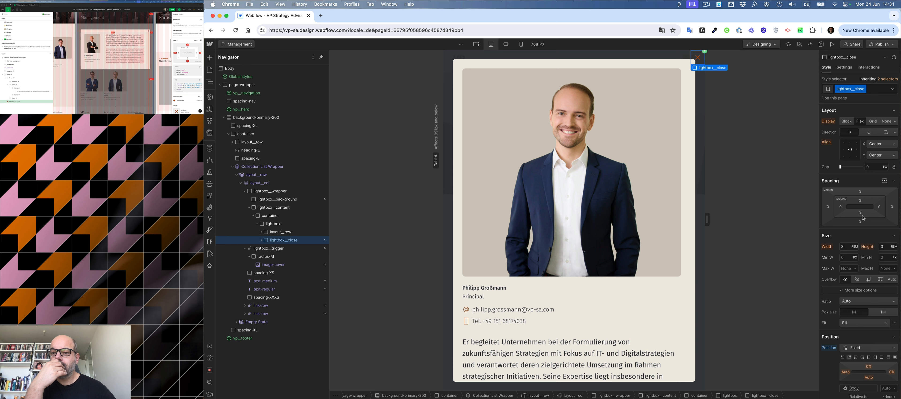
{"action": "left_click", "coordinate": [869, 366]}
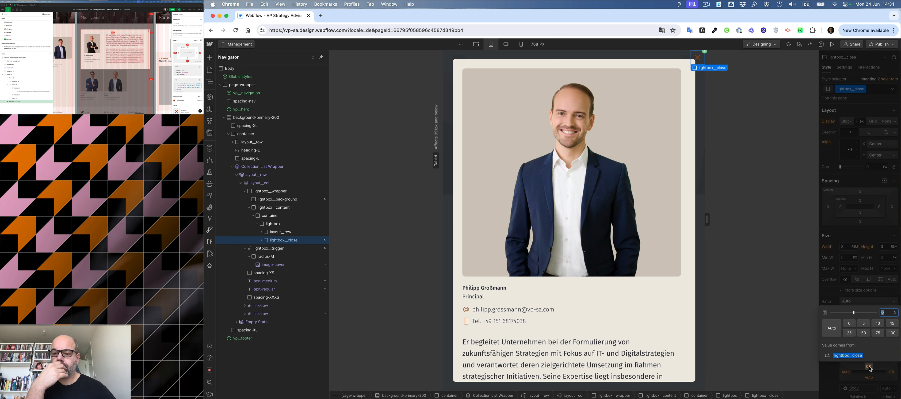
{"action": "type", "text": "2rem"}
{"action": "key", "text": "Return"}
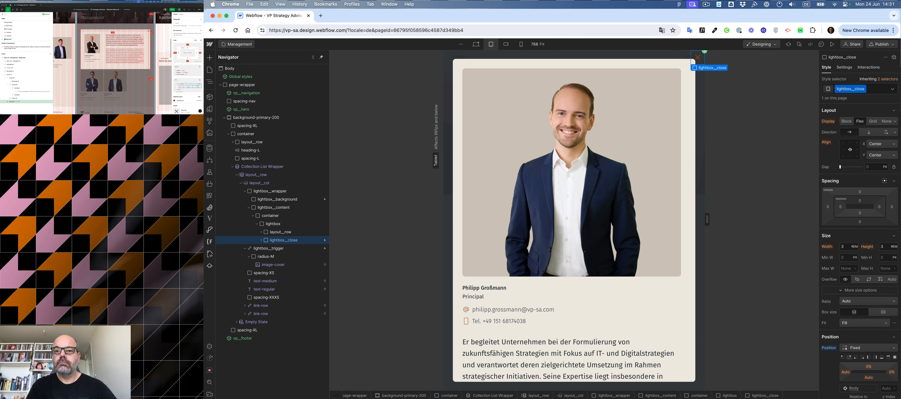
{"action": "left_click", "coordinate": [892, 373]}
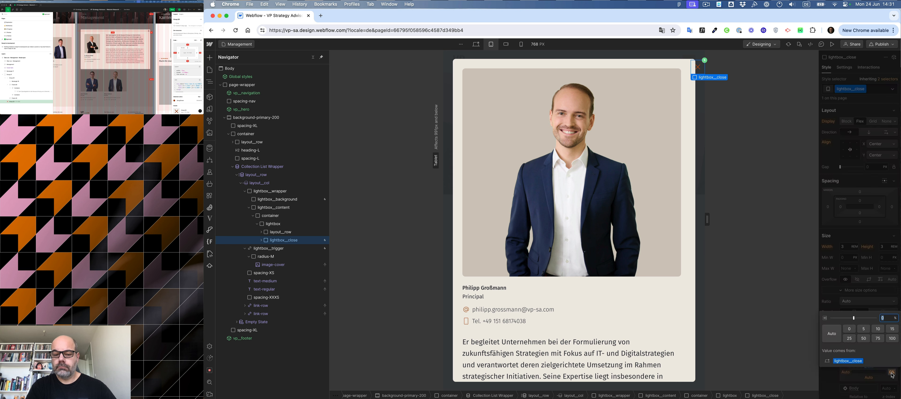
{"action": "type", "text": "2rem"}
{"action": "key", "text": "Return"}
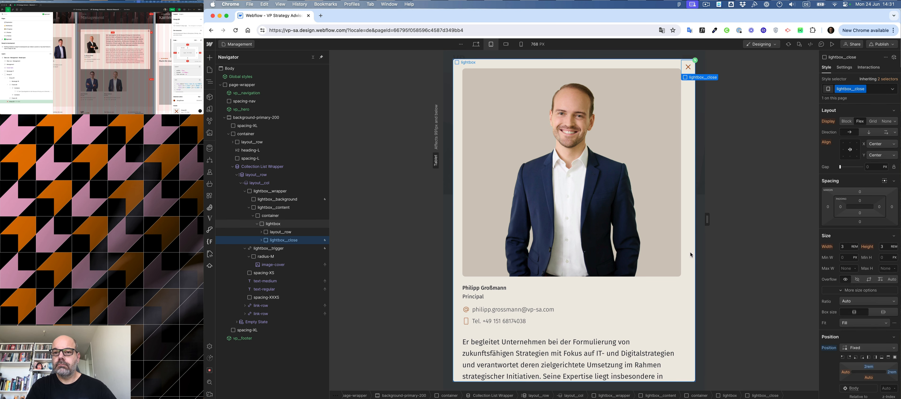
Scroll through the lightbox at tablet width to check how its content and close button behave.
{"action": "scroll", "coordinate": [690, 252], "scroll_direction": "down", "scroll_amount": 5}
{"action": "scroll", "coordinate": [638, 258], "scroll_direction": "up", "scroll_amount": 5}
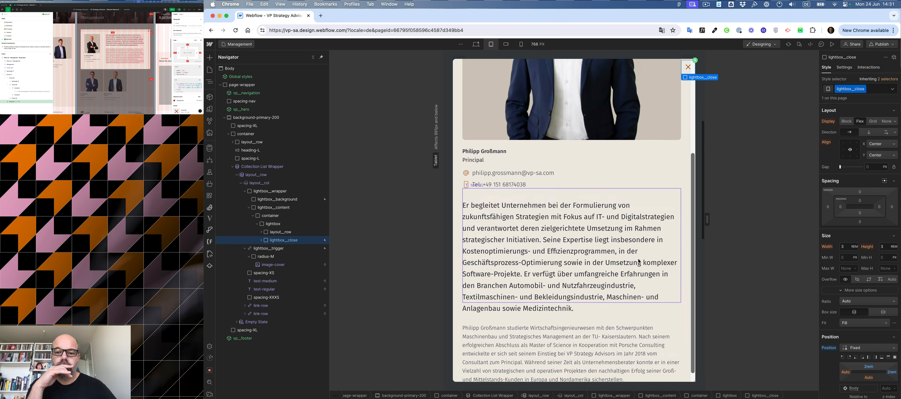
{"action": "scroll", "coordinate": [638, 258], "scroll_direction": "down", "scroll_amount": 5}
{"action": "scroll", "coordinate": [637, 259], "scroll_direction": "up", "scroll_amount": 5}
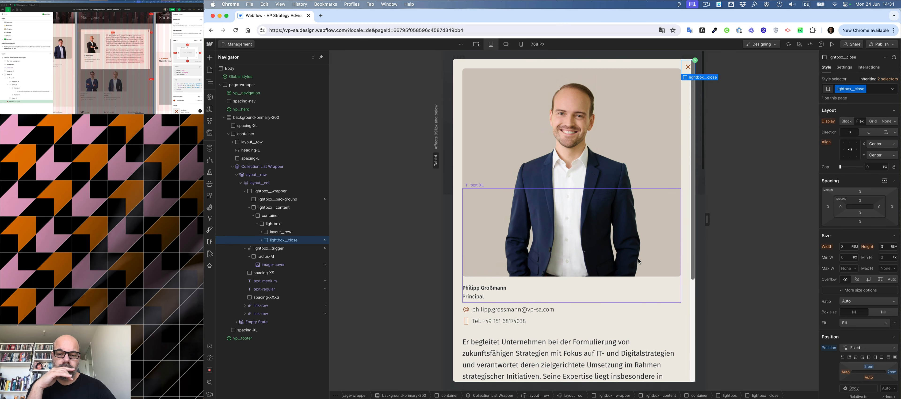
{"action": "scroll", "coordinate": [638, 259], "scroll_direction": "down", "scroll_amount": 5}
{"action": "scroll", "coordinate": [639, 261], "scroll_direction": "up", "scroll_amount": 1}
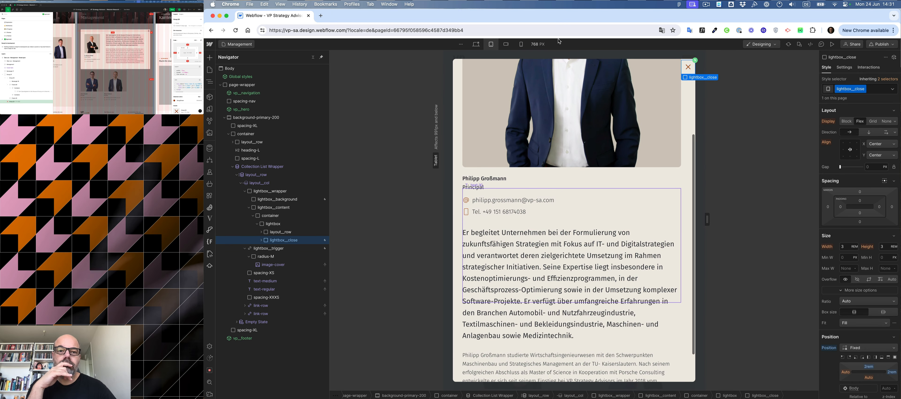
{"action": "scroll", "coordinate": [542, 120], "scroll_direction": "up", "scroll_amount": 4}
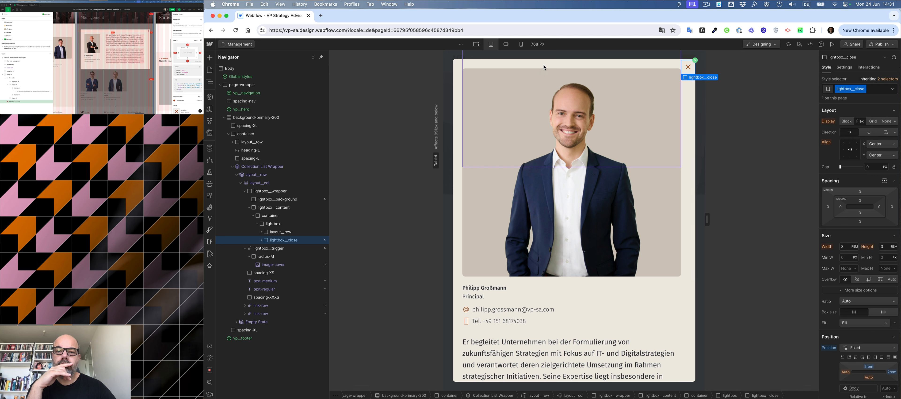
{"action": "left_click", "coordinate": [544, 56]}
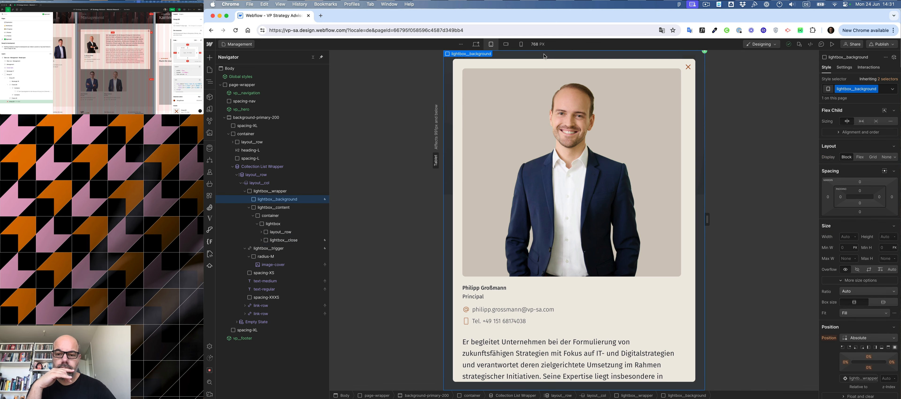
{"action": "scroll", "coordinate": [572, 137], "scroll_direction": "down", "scroll_amount": 4}
{"action": "scroll", "coordinate": [572, 137], "scroll_direction": "up", "scroll_amount": 4}
{"action": "scroll", "coordinate": [572, 138], "scroll_direction": "down", "scroll_amount": 1}
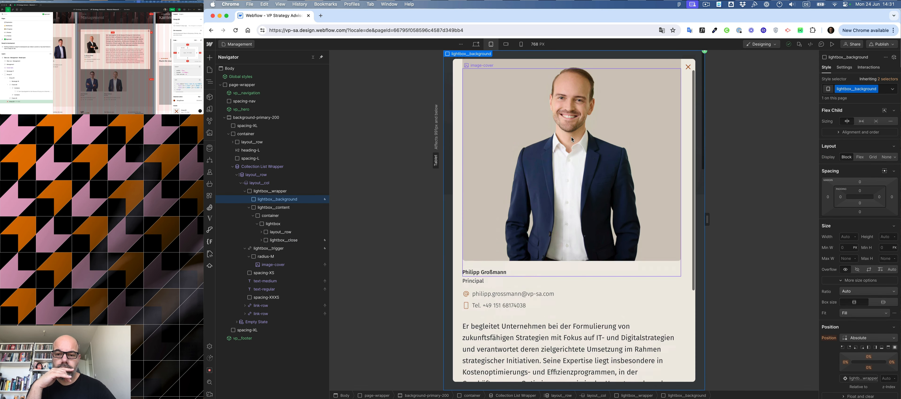
{"action": "scroll", "coordinate": [571, 138], "scroll_direction": "down", "scroll_amount": 4}
{"action": "scroll", "coordinate": [571, 137], "scroll_direction": "up", "scroll_amount": 5}
{"action": "scroll", "coordinate": [571, 137], "scroll_direction": "down", "scroll_amount": 4}
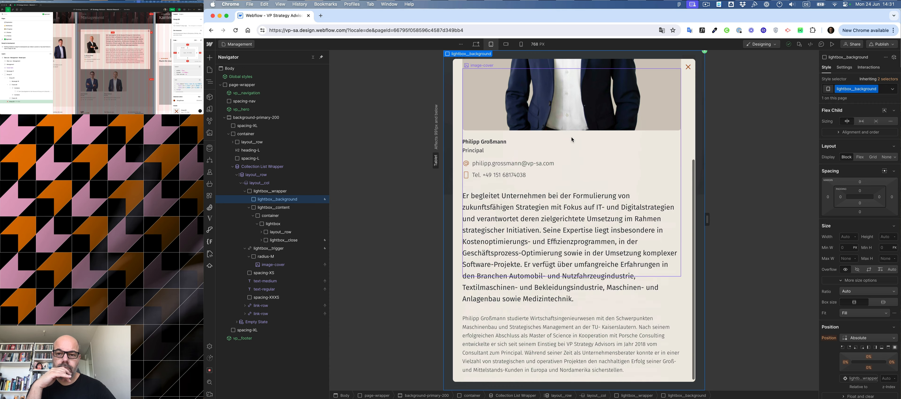
{"action": "scroll", "coordinate": [572, 137], "scroll_direction": "up", "scroll_amount": 5}
{"action": "scroll", "coordinate": [572, 137], "scroll_direction": "down", "scroll_amount": 5}
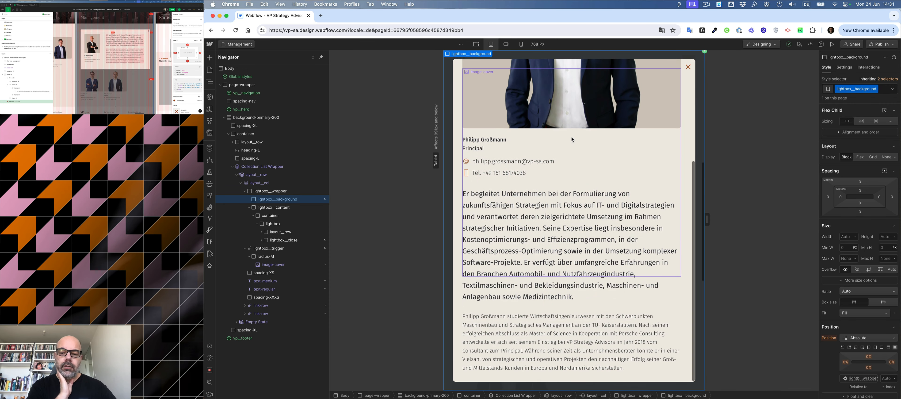
{"action": "scroll", "coordinate": [572, 138], "scroll_direction": "up", "scroll_amount": 5}
{"action": "scroll", "coordinate": [571, 140], "scroll_direction": "down", "scroll_amount": 5}
{"action": "scroll", "coordinate": [572, 141], "scroll_direction": "up", "scroll_amount": 5}
{"action": "scroll", "coordinate": [572, 142], "scroll_direction": "down", "scroll_amount": 5}
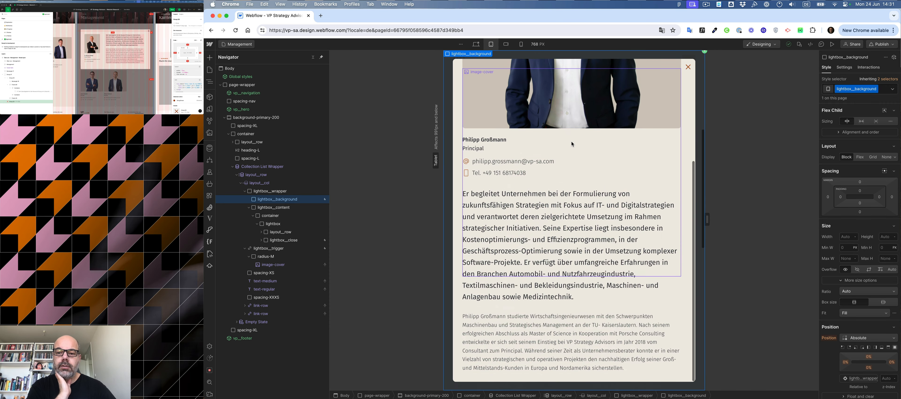
{"action": "scroll", "coordinate": [572, 142], "scroll_direction": "up", "scroll_amount": 5}
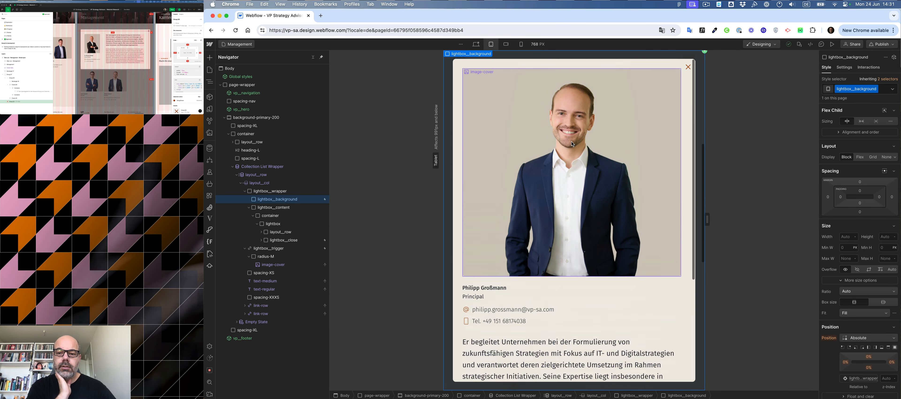
At the mobile landscape breakpoint, reduce the close button's right and top offsets.
{"action": "left_click", "coordinate": [506, 44]}
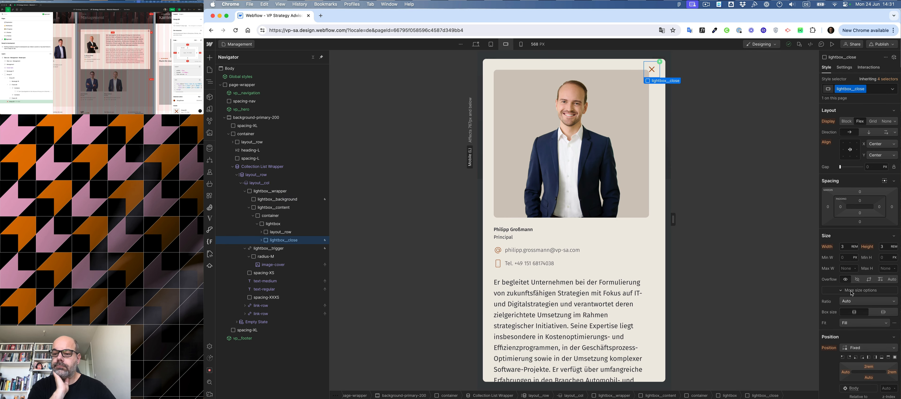
{"action": "left_click", "coordinate": [893, 375]}
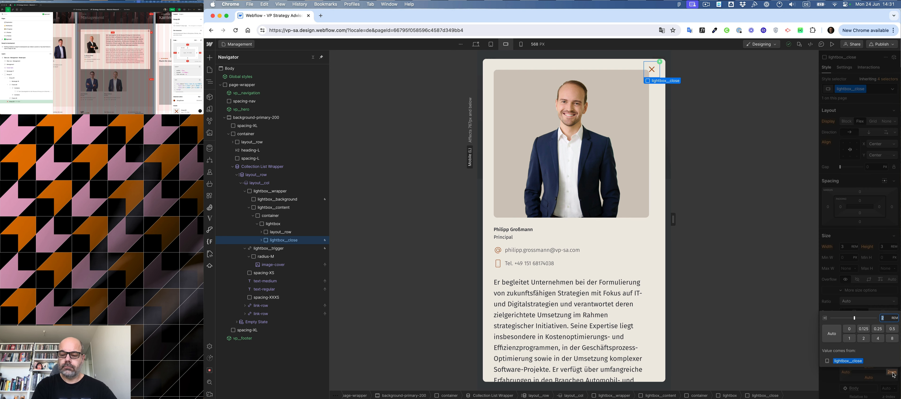
{"action": "key", "text": "shift+Down"}
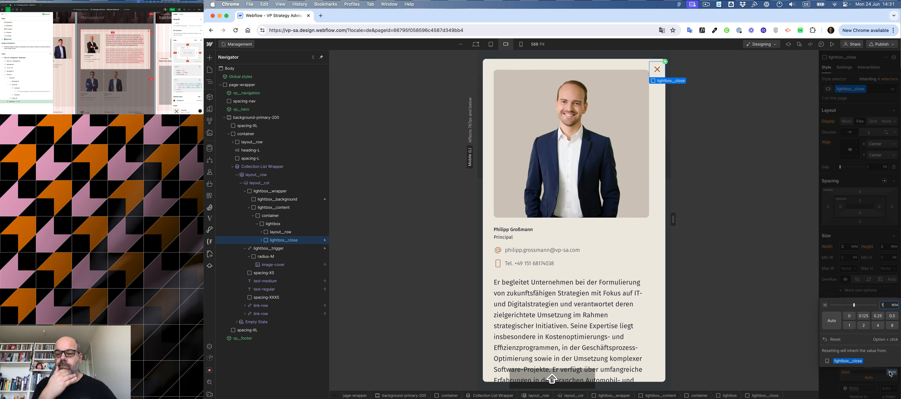
{"action": "key", "text": "Escape"}
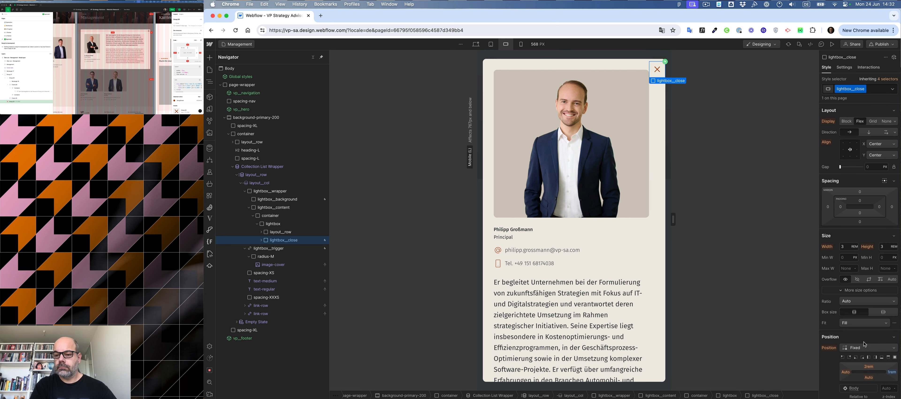
{"action": "left_click", "coordinate": [869, 367]}
{"action": "key", "text": "shift+Down"}
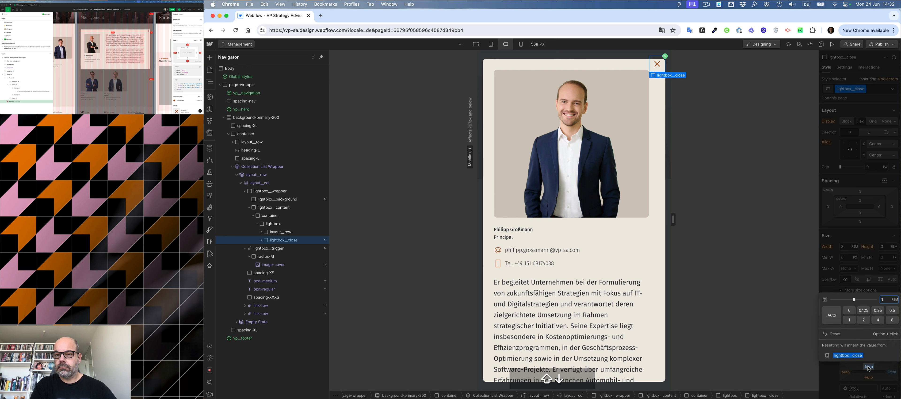
{"action": "key", "text": "Up"}
{"action": "key", "text": "Up"}
{"action": "key", "text": "Up"}
{"action": "key", "text": "Up"}
{"action": "key", "text": "Up"}
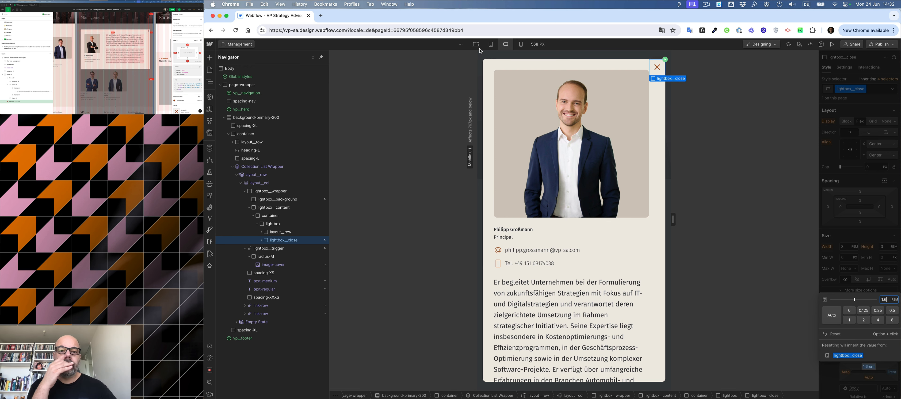
At tablet width, select the lightbox and change its maximum height unit to SVH.
{"action": "left_click", "coordinate": [491, 44]}
{"action": "left_click", "coordinate": [489, 66]}
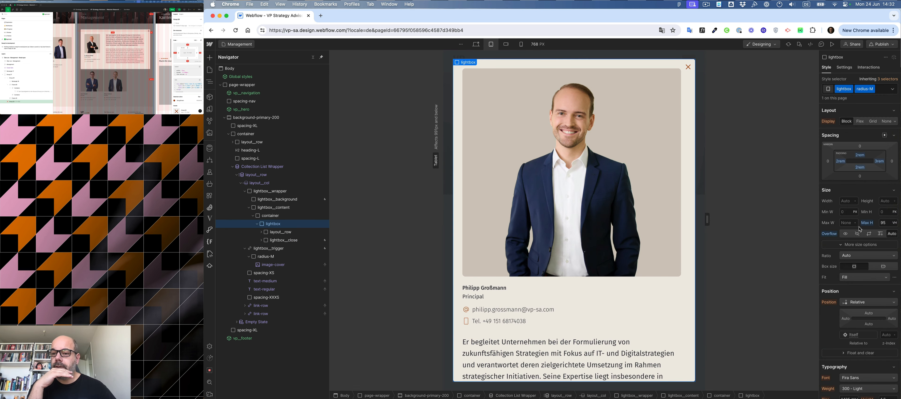
{"action": "left_click", "coordinate": [895, 223]}
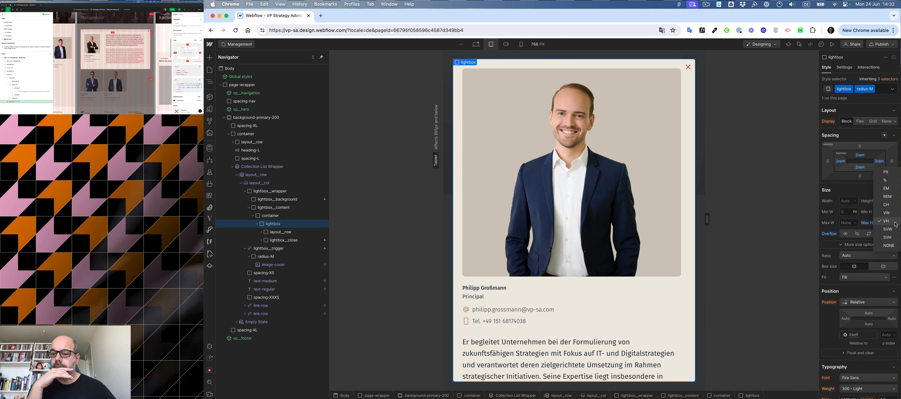
{"action": "left_click", "coordinate": [892, 238]}
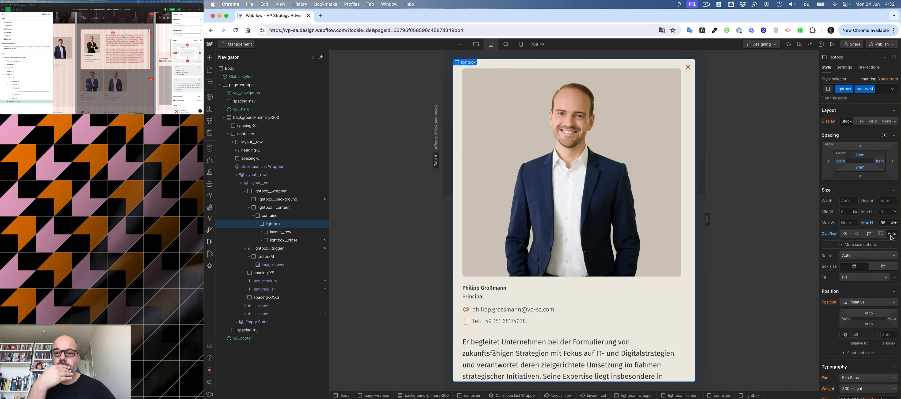
At the mobile portrait breakpoint, select the close button and set its right offset to 0.
{"action": "left_click", "coordinate": [506, 45]}
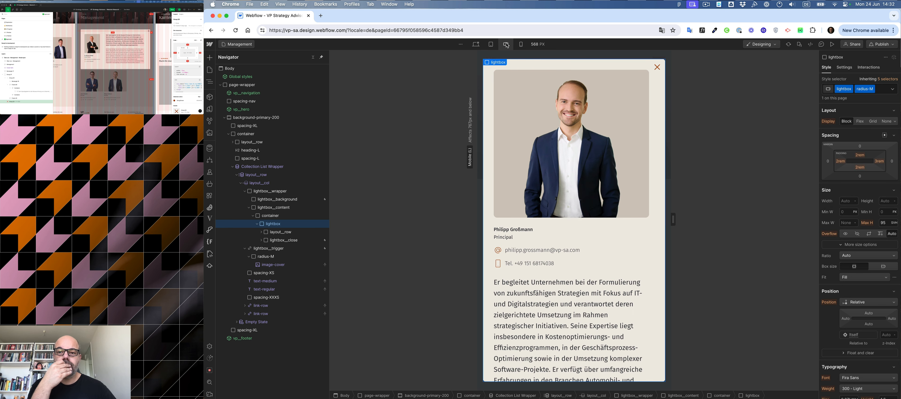
{"action": "left_click", "coordinate": [522, 45]}
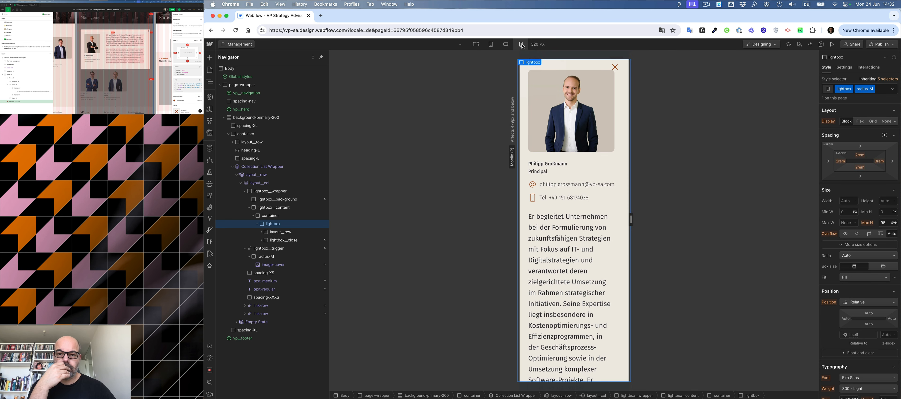
{"action": "scroll", "coordinate": [560, 158], "scroll_direction": "down", "scroll_amount": 10}
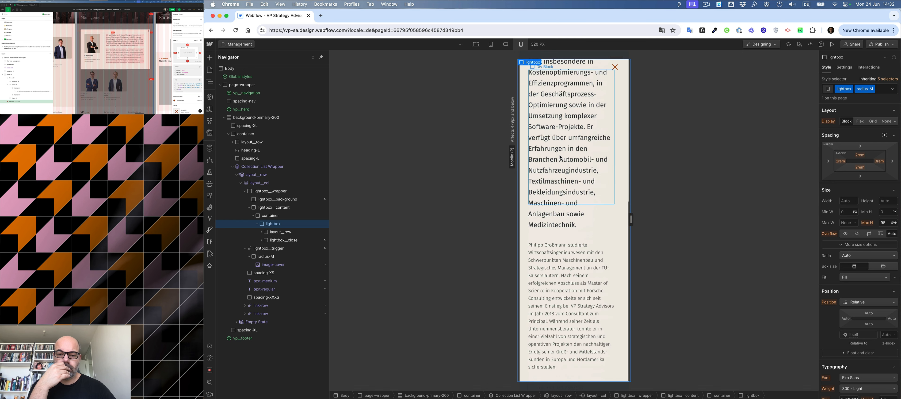
{"action": "scroll", "coordinate": [560, 158], "scroll_direction": "up", "scroll_amount": 10}
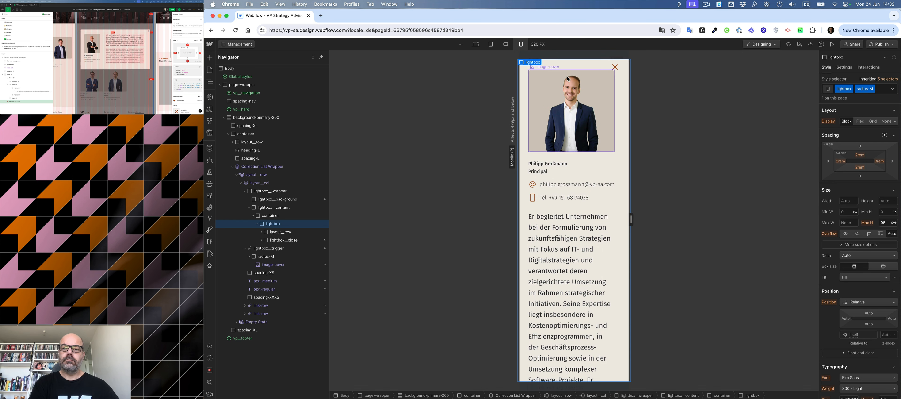
{"action": "left_click", "coordinate": [617, 75]}
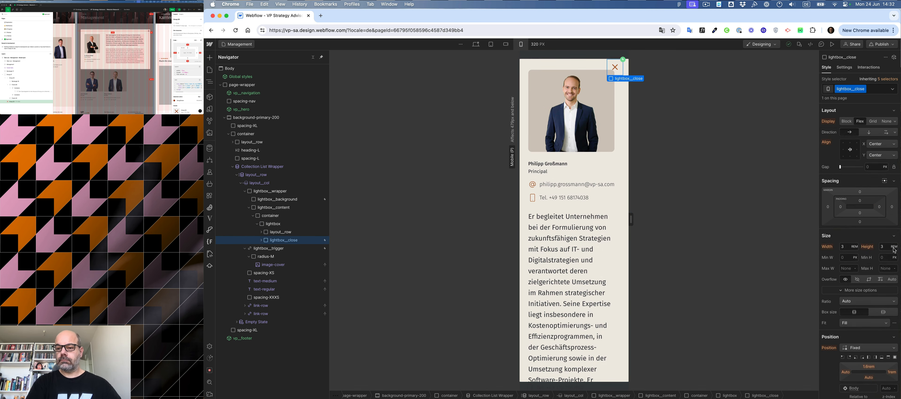
{"action": "left_click", "coordinate": [892, 372]}
{"action": "key", "text": "shift"}
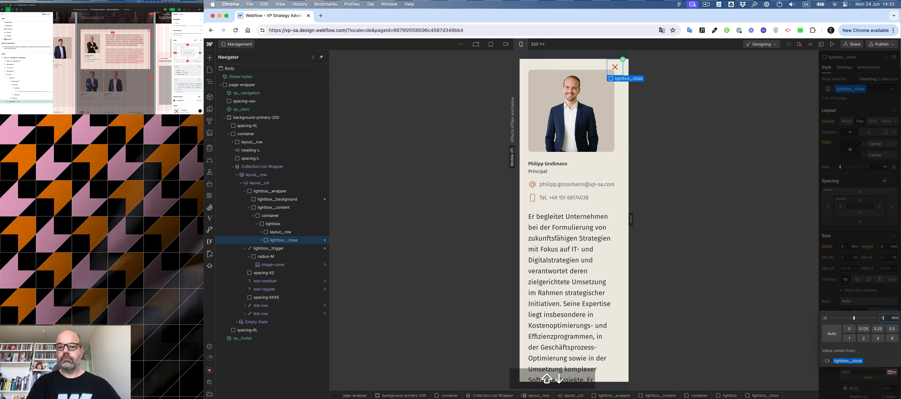
{"action": "type", "text": "0"}
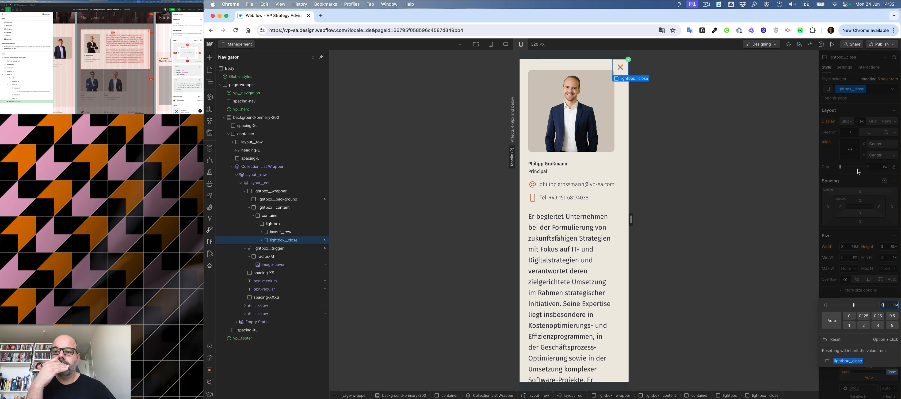
{"action": "left_click", "coordinate": [859, 184]}
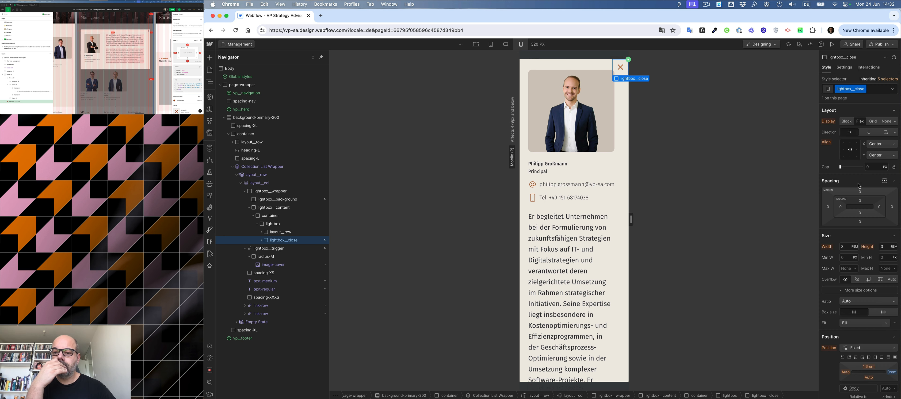
Reduce the close button's width and height to 2 rem at the mobile portrait breakpoint.
{"action": "left_click", "coordinate": [847, 247]}
{"action": "key", "text": "shift+Down"}
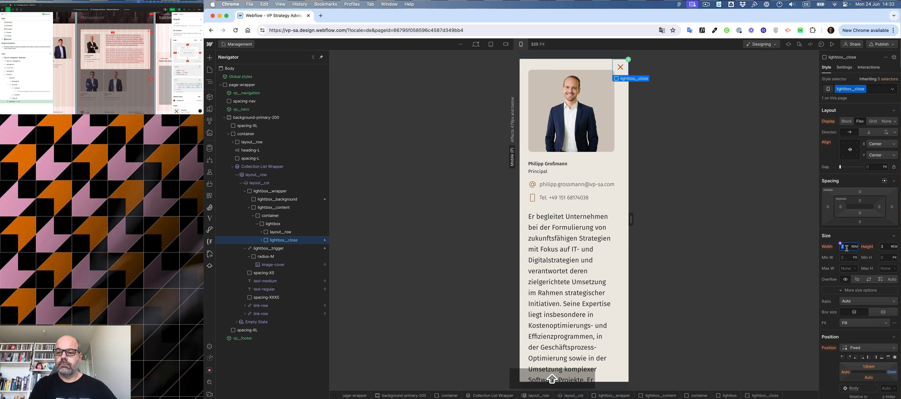
{"action": "left_click", "coordinate": [886, 247]}
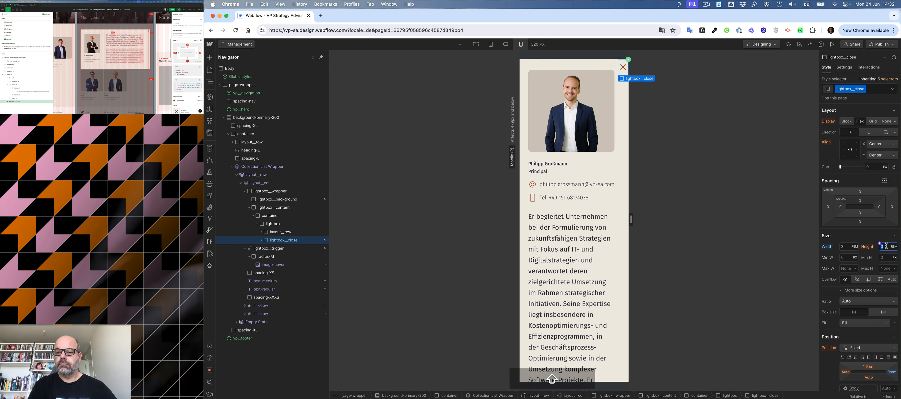
{"action": "key", "text": "shift+Down"}
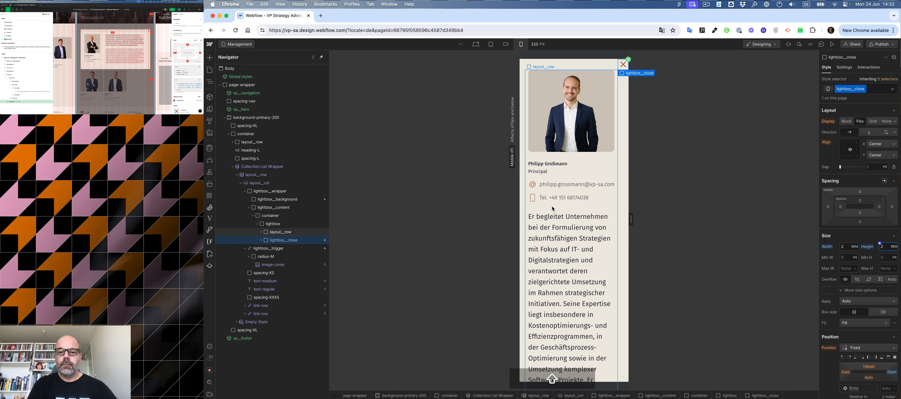
Select the lightbox and set its left and top padding to 1.5.
{"action": "left_click", "coordinate": [526, 180]}
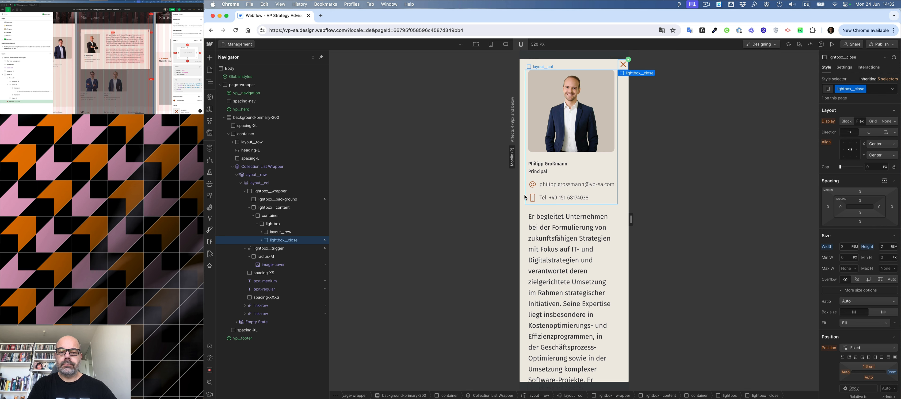
{"action": "left_click", "coordinate": [525, 217]}
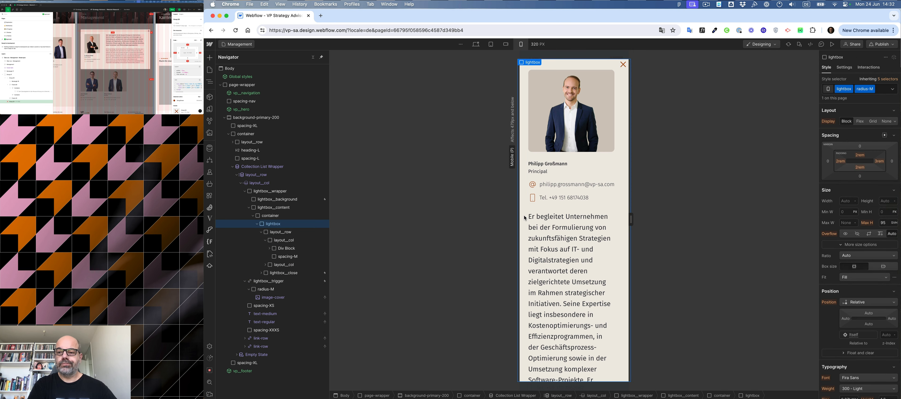
{"action": "left_click", "coordinate": [841, 162]}
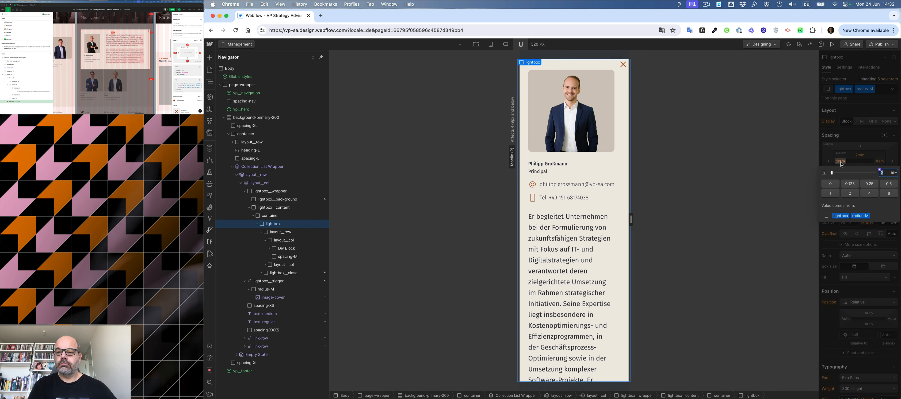
{"action": "type", "text": "1.5"}
{"action": "key", "text": "Return"}
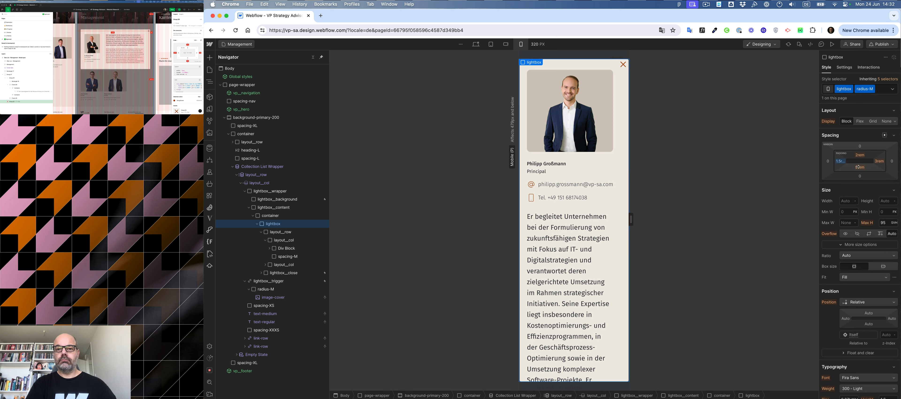
{"action": "left_click", "coordinate": [861, 156]}
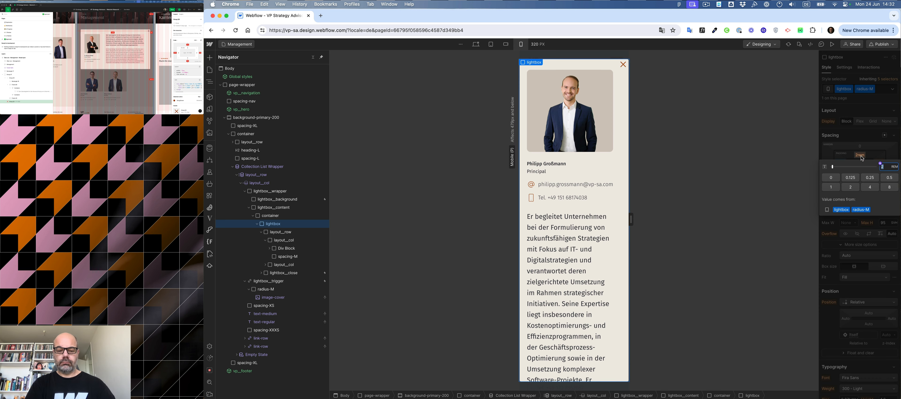
{"action": "type", "text": "1.5"}
{"action": "key", "text": "Return"}
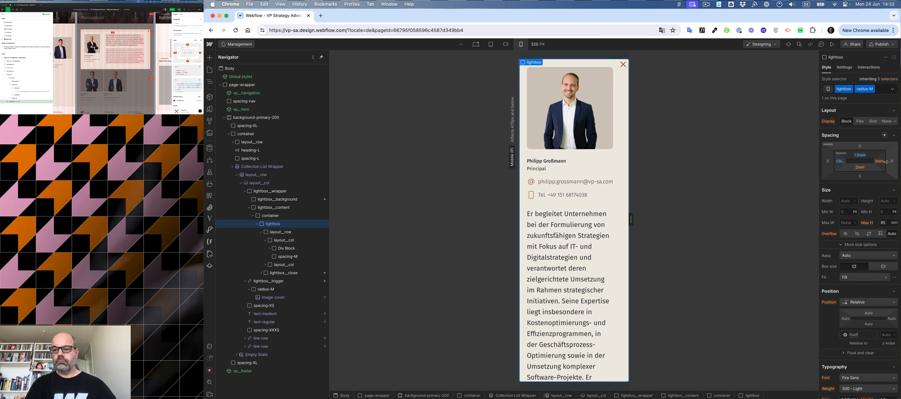
Change the lightbox's right padding to 1.5 to match the left side.
{"action": "left_click", "coordinate": [880, 161]}
{"action": "type", "text": "2"}
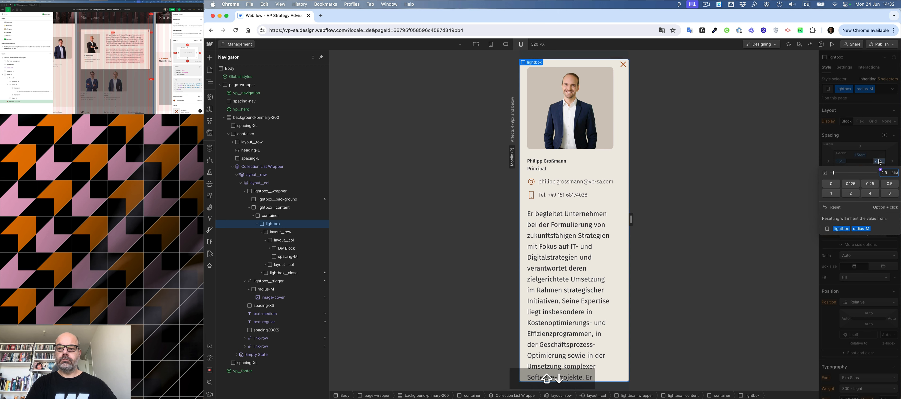
{"action": "key", "text": "BackSpace"}
{"action": "type", "text": "1"}
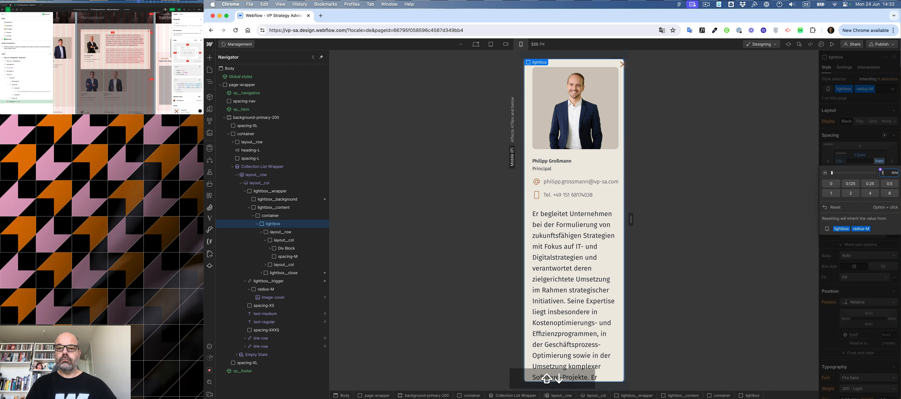
{"action": "key", "text": "Escape"}
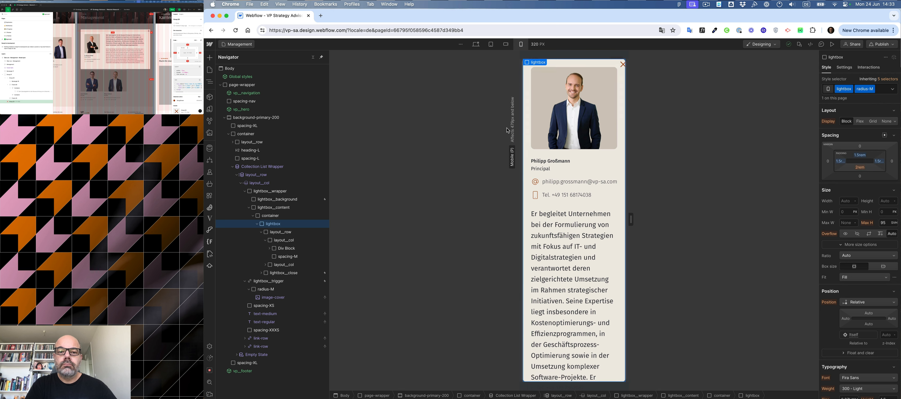
At tablet width, set the lightbox's width to 100%.
{"action": "left_click", "coordinate": [845, 202]}
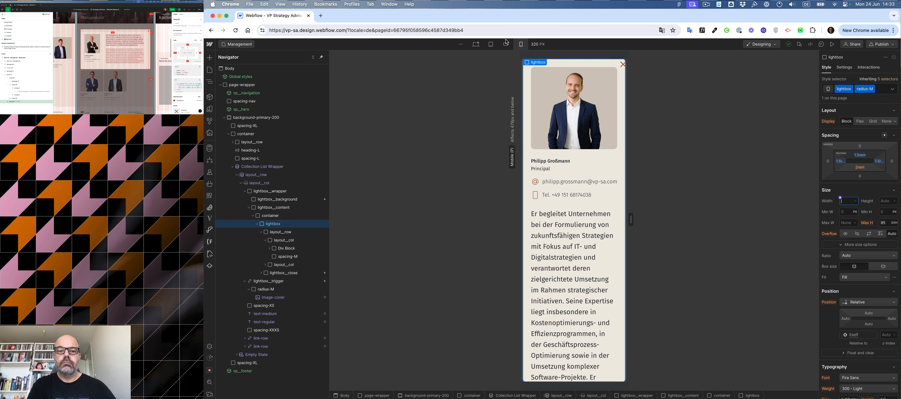
{"action": "left_click", "coordinate": [491, 44]}
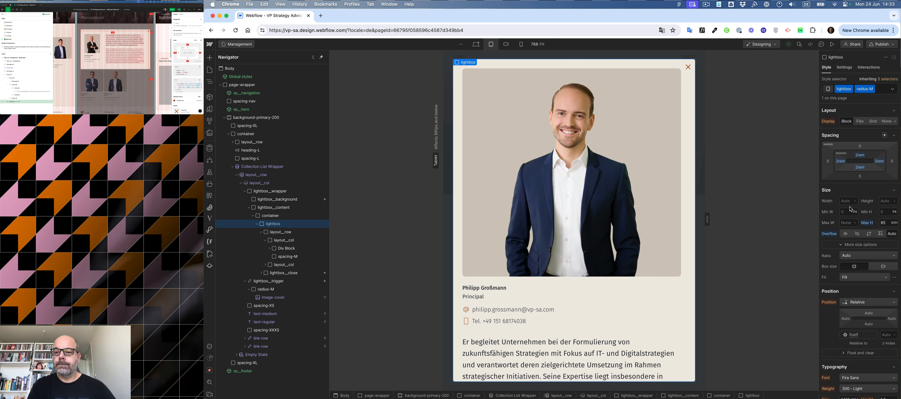
{"action": "type", "text": "1000"}
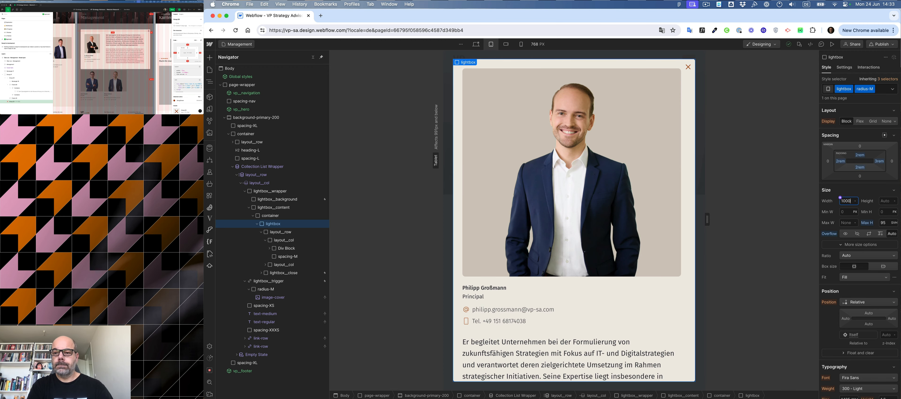
{"action": "key", "text": "BackSpace"}
{"action": "type", "text": "%"}
{"action": "key", "text": "Return"}
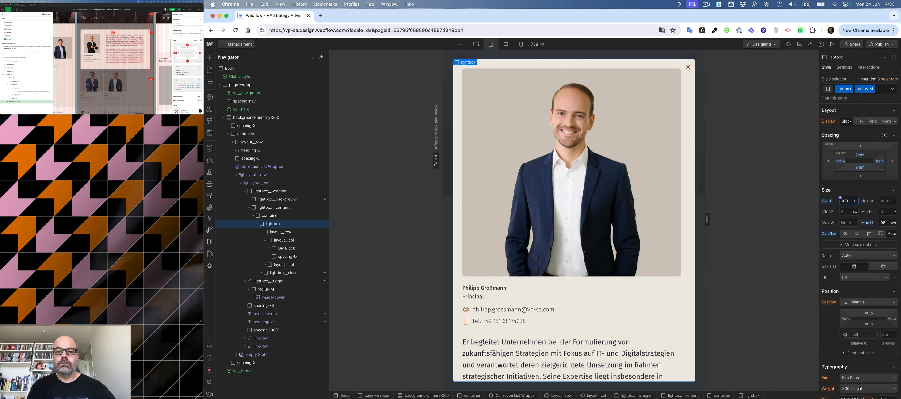
Preview the lightbox across the mobile landscape, mobile portrait and tablet breakpoints and a wider canvas.
{"action": "left_click", "coordinate": [506, 44]}
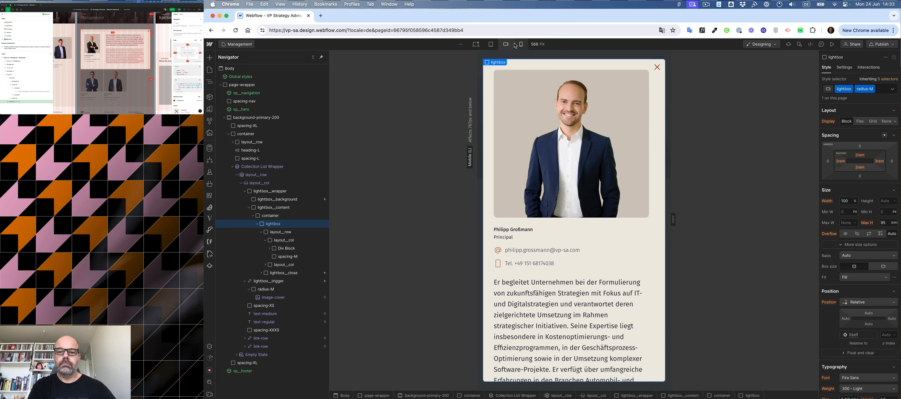
{"action": "left_click", "coordinate": [521, 44]}
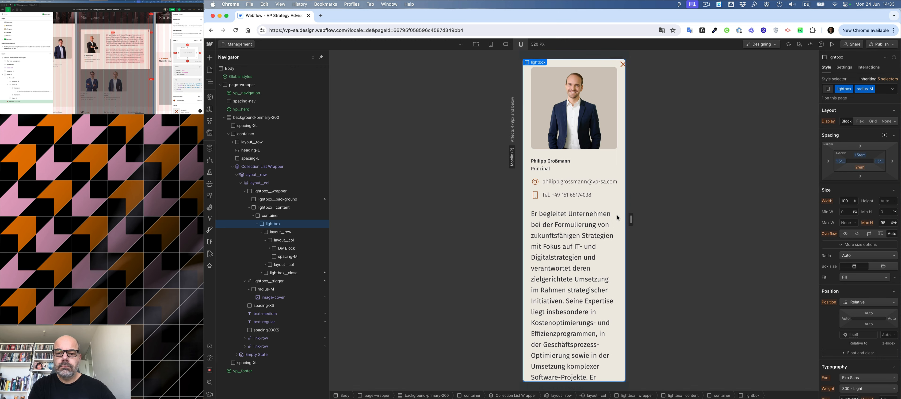
{"action": "left_click_drag", "start_coordinate": [631, 219], "coordinate": [638, 224]}
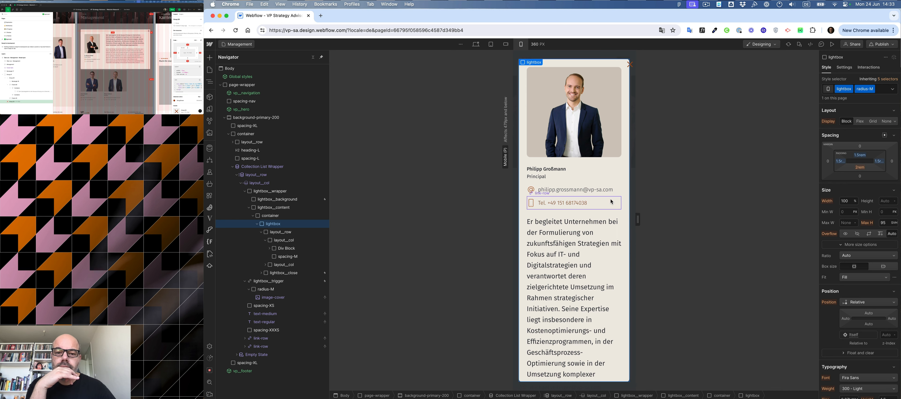
{"action": "left_click", "coordinate": [490, 44]}
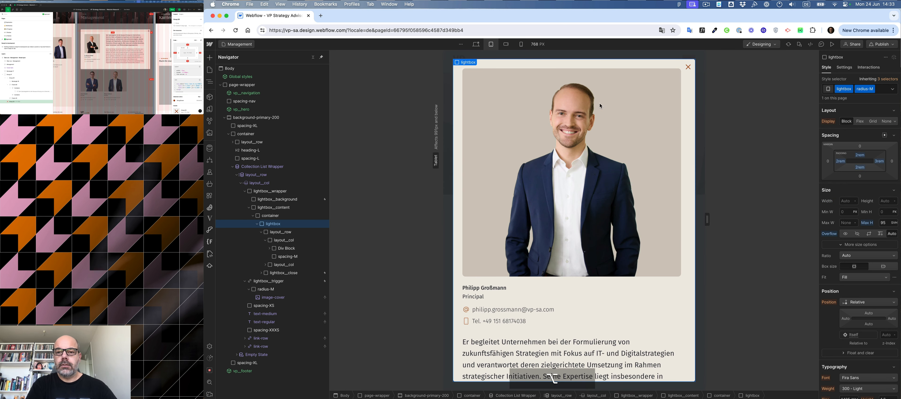
{"action": "left_click", "coordinate": [506, 44]}
{"action": "left_click", "coordinate": [521, 44]}
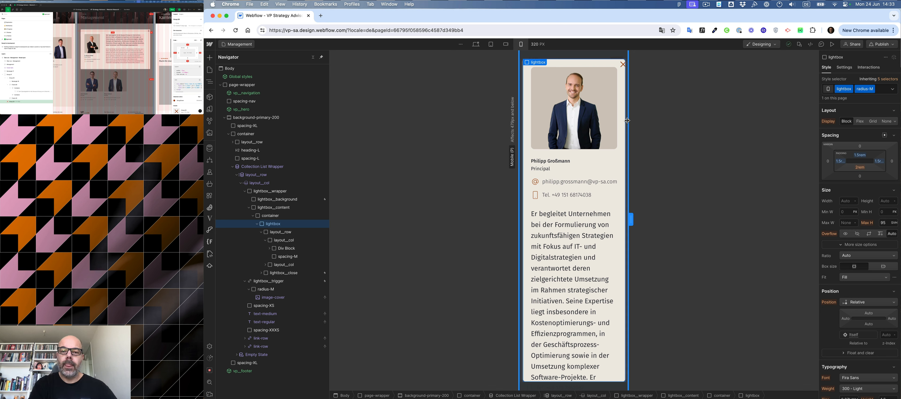
At mobile portrait, reduce the lightbox's left and top padding and review its right padding.
{"action": "left_click", "coordinate": [839, 161]}
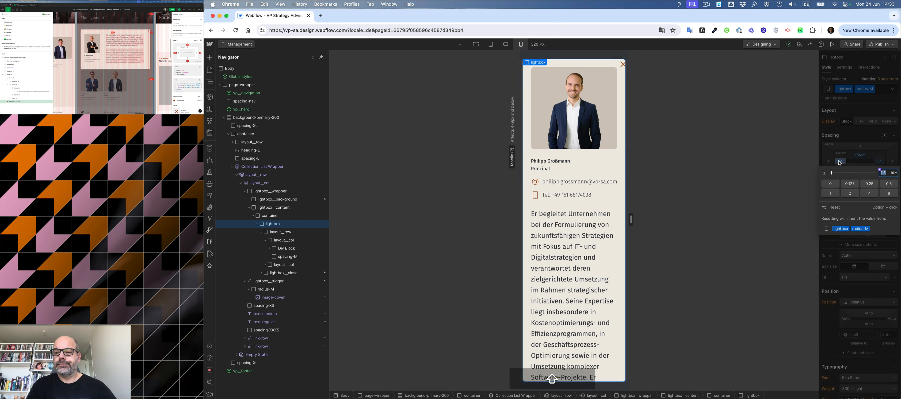
{"action": "key", "text": "shift+Down"}
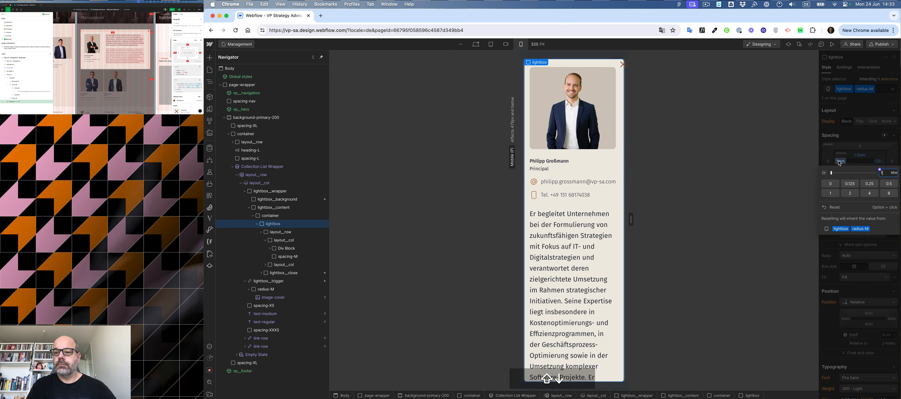
{"action": "left_click", "coordinate": [861, 155]}
{"action": "left_click", "coordinate": [860, 155]}
{"action": "key", "text": "shift+Down"}
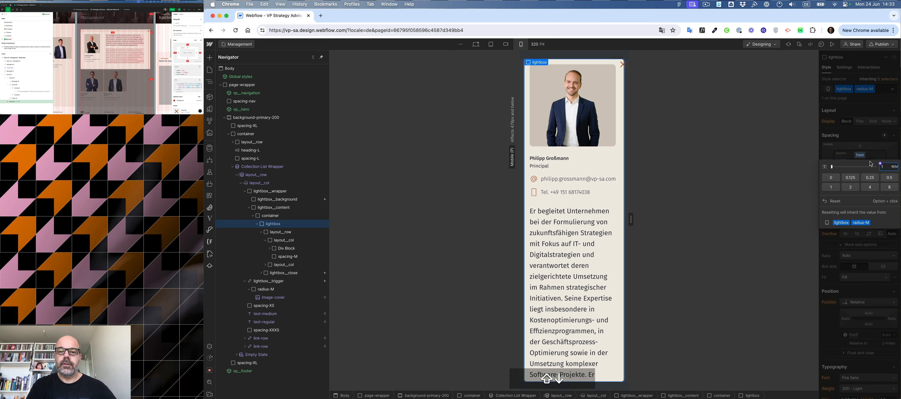
{"action": "left_click", "coordinate": [880, 156]}
{"action": "left_click", "coordinate": [880, 162]}
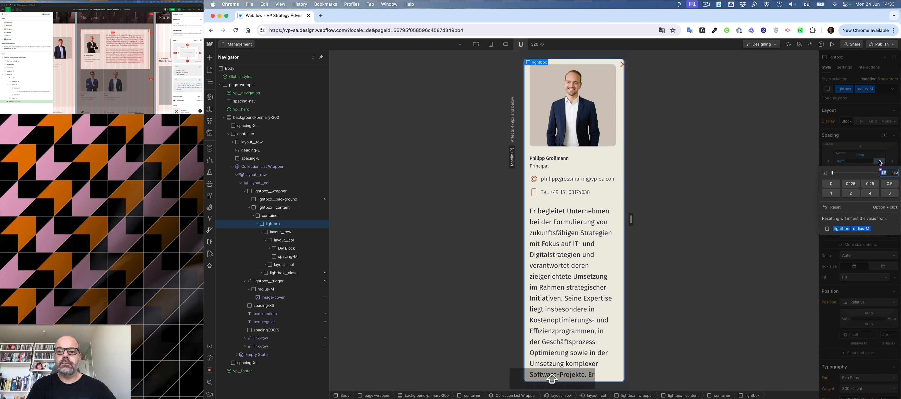
Select the close button and lower its right offset to 0.8.
{"action": "left_click", "coordinate": [619, 66]}
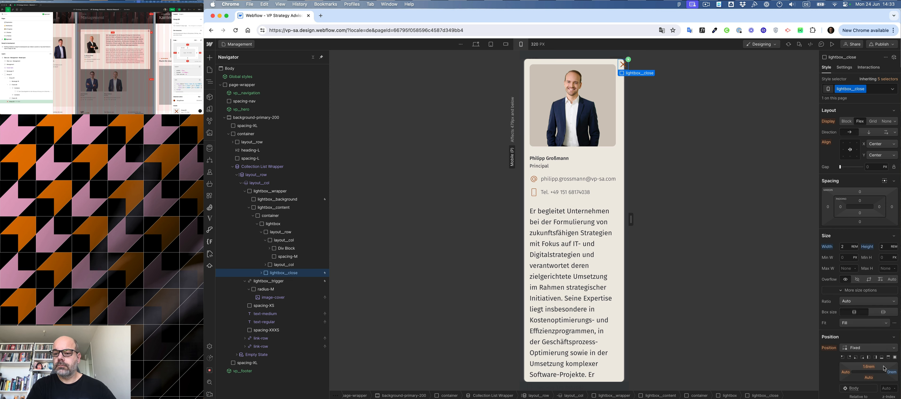
{"action": "left_click", "coordinate": [891, 372], "text": "shift"}
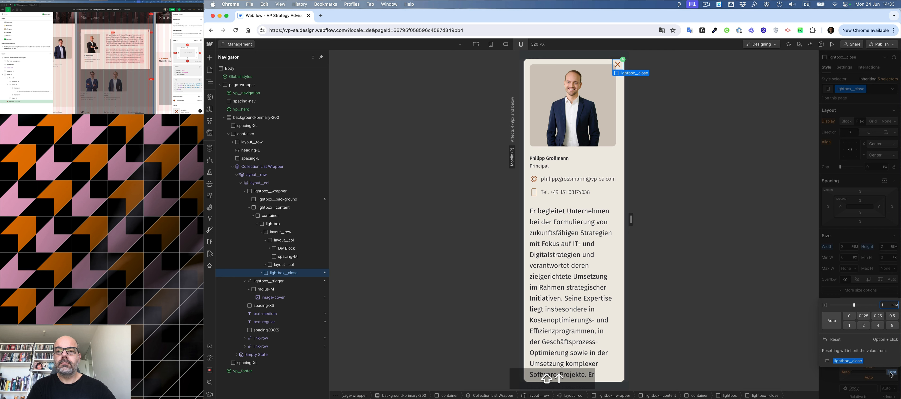
{"action": "key", "text": "Down"}
{"action": "key", "text": "Down"}
{"action": "key", "text": "Down"}
{"action": "key", "text": "Down"}
{"action": "key", "text": "Down"}
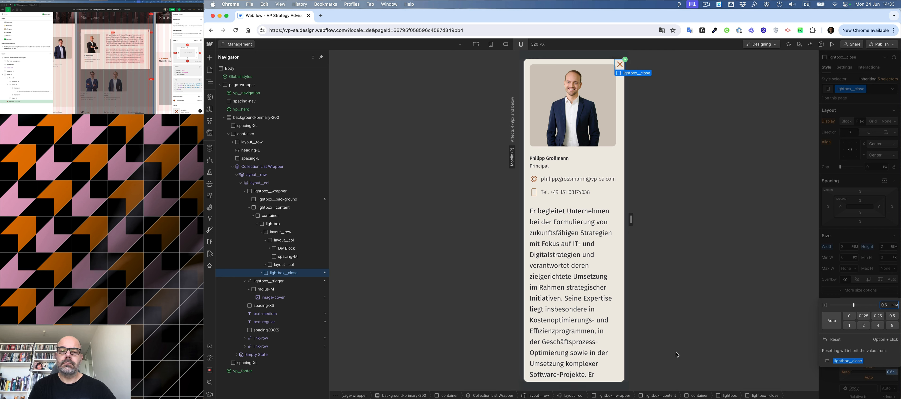
Scroll through the lightbox at mobile portrait and at a 360 px canvas to check content and close button.
{"action": "scroll", "coordinate": [591, 245], "scroll_direction": "down", "scroll_amount": 5}
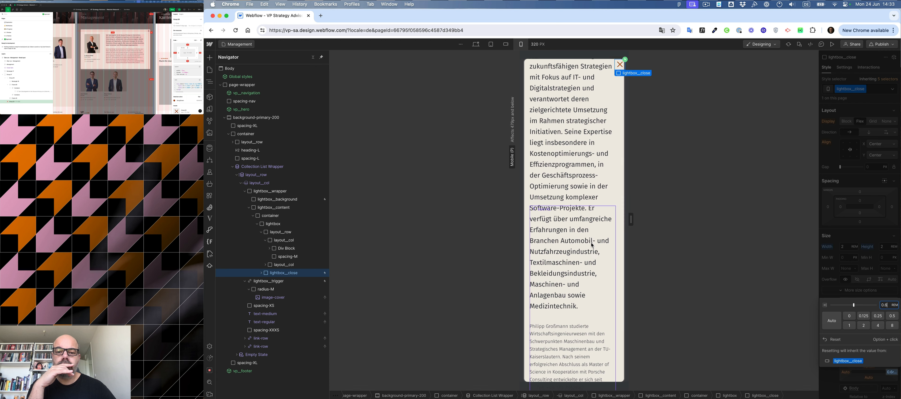
{"action": "scroll", "coordinate": [592, 245], "scroll_direction": "down", "scroll_amount": 3}
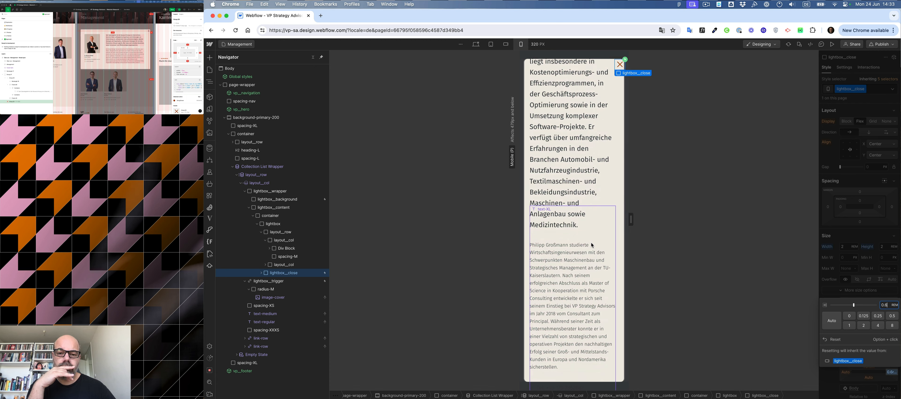
{"action": "scroll", "coordinate": [592, 245], "scroll_direction": "up", "scroll_amount": 8}
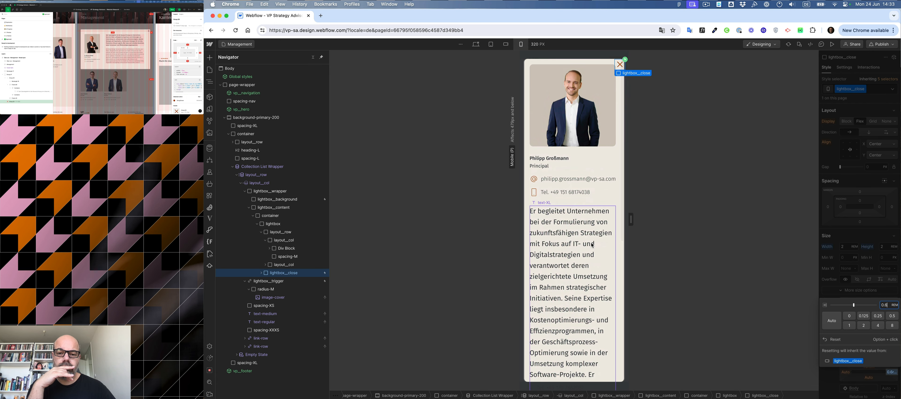
{"action": "mouse_move", "coordinate": [632, 217]}
{"action": "left_click_drag", "start_coordinate": [632, 218], "coordinate": [639, 219]}
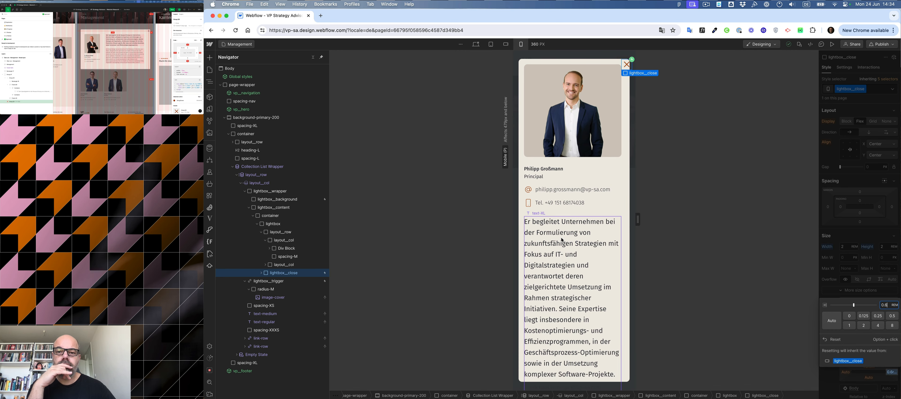
{"action": "scroll", "coordinate": [562, 240], "scroll_direction": "down", "scroll_amount": 10}
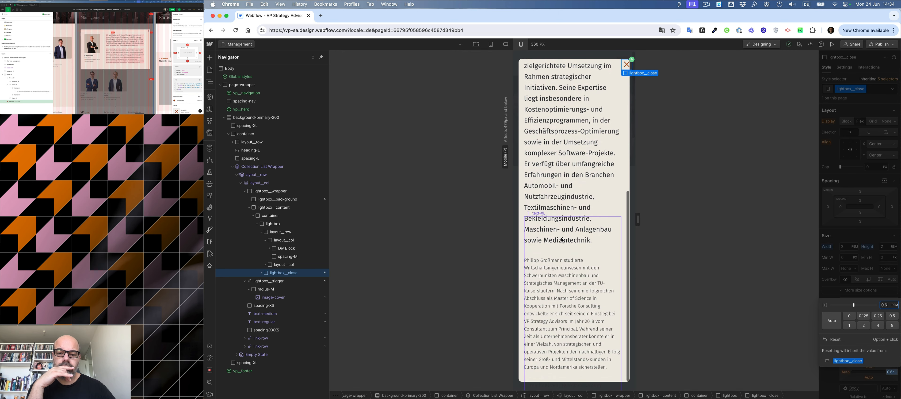
{"action": "scroll", "coordinate": [562, 240], "scroll_direction": "up", "scroll_amount": 10}
{"action": "scroll", "coordinate": [562, 240], "scroll_direction": "down", "scroll_amount": 10}
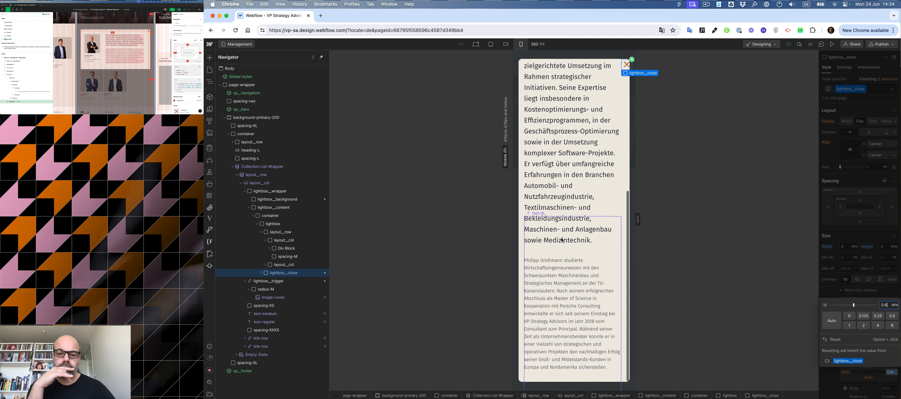
{"action": "scroll", "coordinate": [562, 240], "scroll_direction": "up", "scroll_amount": 10}
{"action": "scroll", "coordinate": [563, 240], "scroll_direction": "down", "scroll_amount": 10}
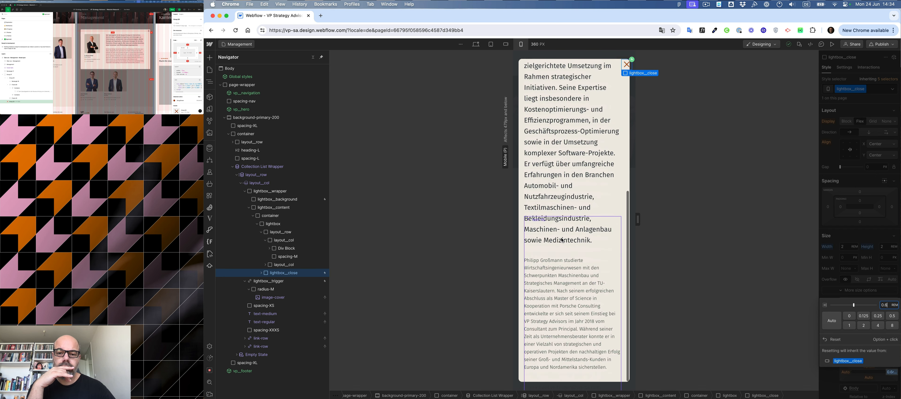
Scroll through the lightbox at the 360 px canvas and preview it at the mobile landscape and tablet breakpoints.
{"action": "scroll", "coordinate": [563, 240], "scroll_direction": "up", "scroll_amount": 10}
{"action": "scroll", "coordinate": [562, 240], "scroll_direction": "down", "scroll_amount": 10}
{"action": "scroll", "coordinate": [562, 240], "scroll_direction": "up", "scroll_amount": 10}
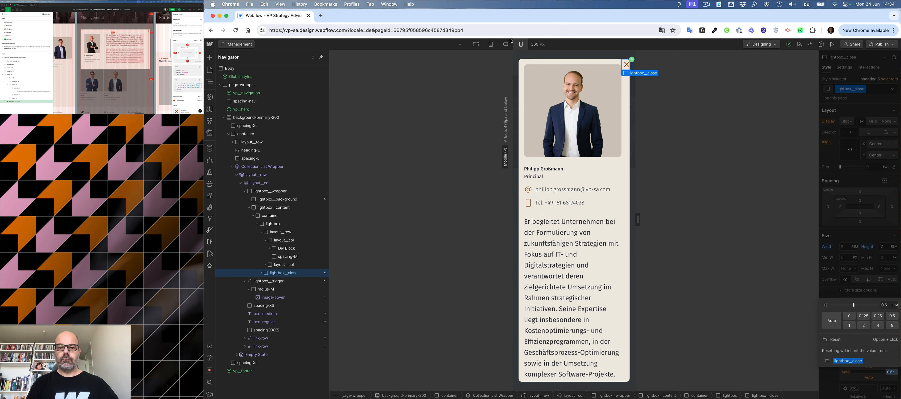
{"action": "left_click", "coordinate": [506, 45]}
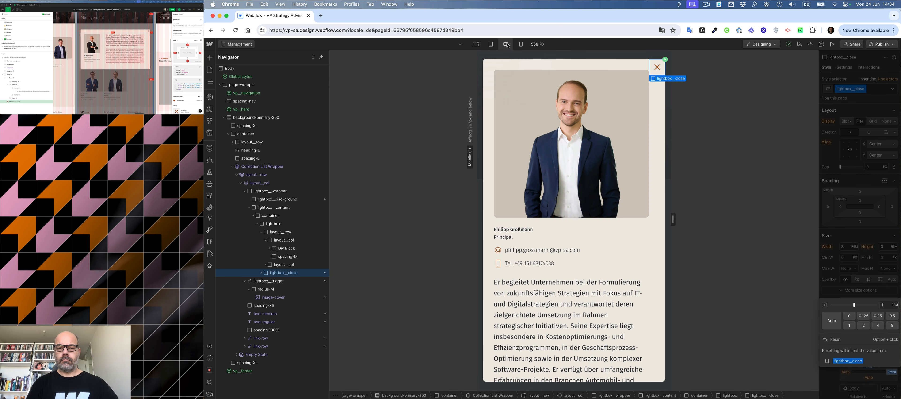
{"action": "left_click", "coordinate": [491, 45]}
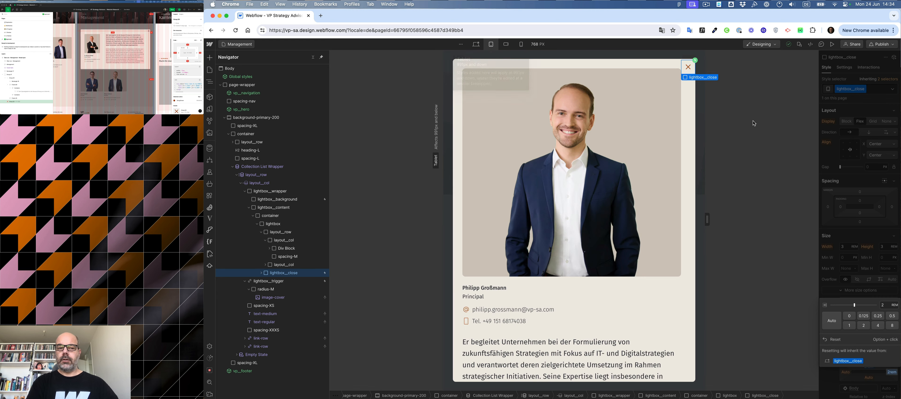
Select the lightbox wrapper and reset its opacity and display overrides so the lightbox is hidden again.
{"action": "left_click", "coordinate": [260, 192]}
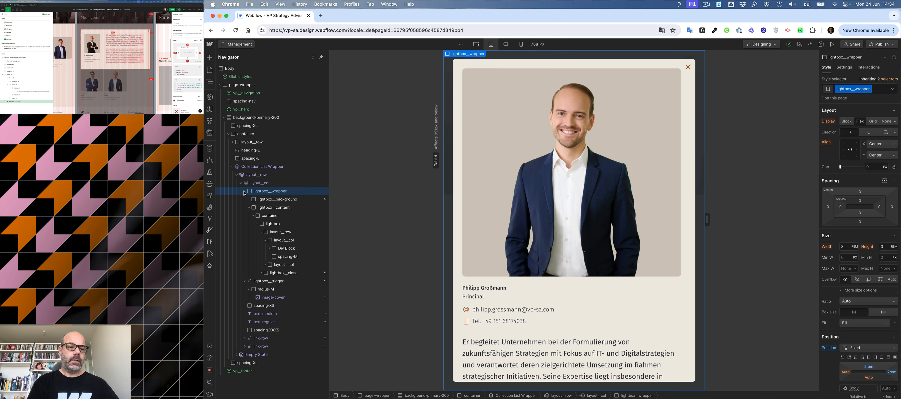
{"action": "left_click", "coordinate": [245, 191]}
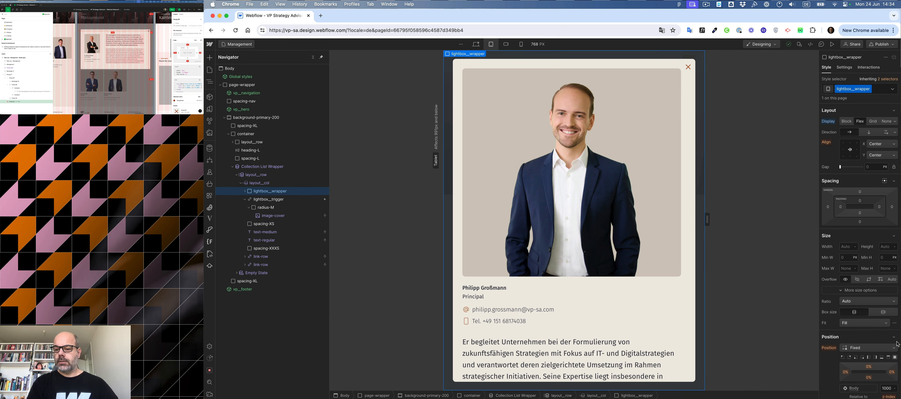
{"action": "scroll", "coordinate": [897, 344], "scroll_direction": "down", "scroll_amount": 10}
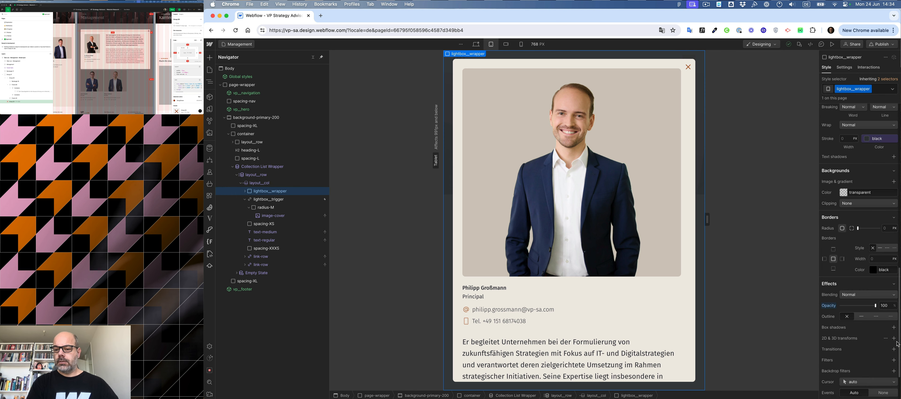
{"action": "left_click", "coordinate": [828, 306], "text": "alt"}
{"action": "scroll", "coordinate": [826, 210], "scroll_direction": "up", "scroll_amount": 10}
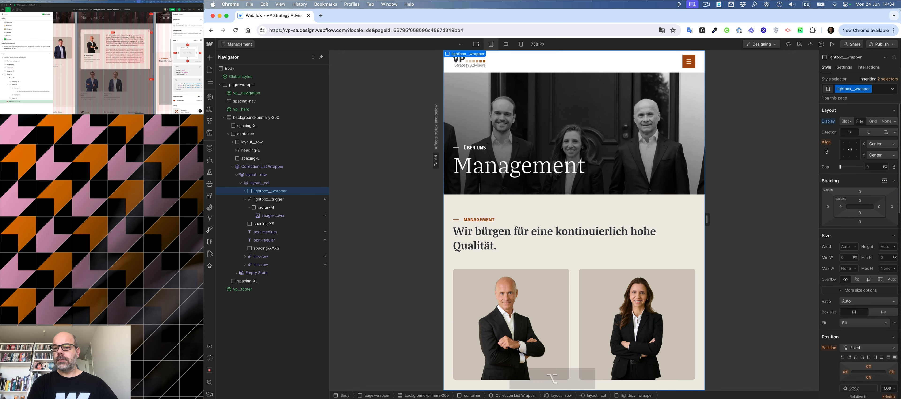
{"action": "left_click", "coordinate": [828, 121], "text": "alt"}
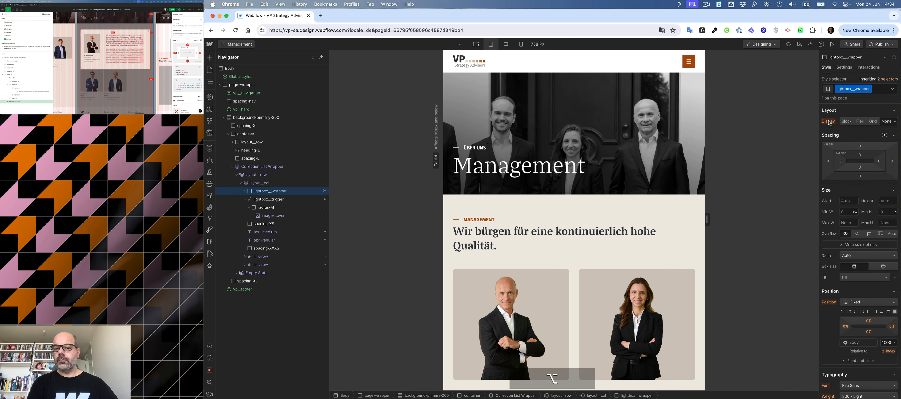
Switch to the desktop breakpoint and scroll through the Management page to review the staff grid.
{"action": "left_click", "coordinate": [476, 44]}
{"action": "scroll", "coordinate": [576, 138], "scroll_direction": "down", "scroll_amount": 15}
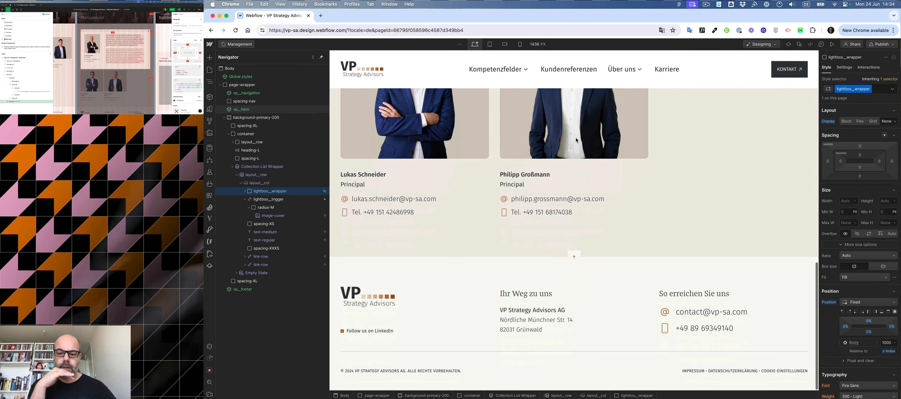
{"action": "scroll", "coordinate": [577, 140], "scroll_direction": "up", "scroll_amount": 20}
{"action": "scroll", "coordinate": [576, 138], "scroll_direction": "down", "scroll_amount": 6}
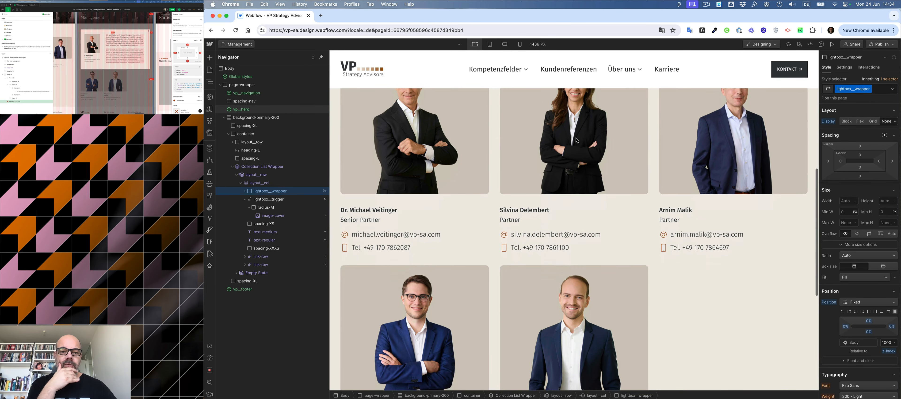
{"action": "scroll", "coordinate": [576, 138], "scroll_direction": "down", "scroll_amount": 8}
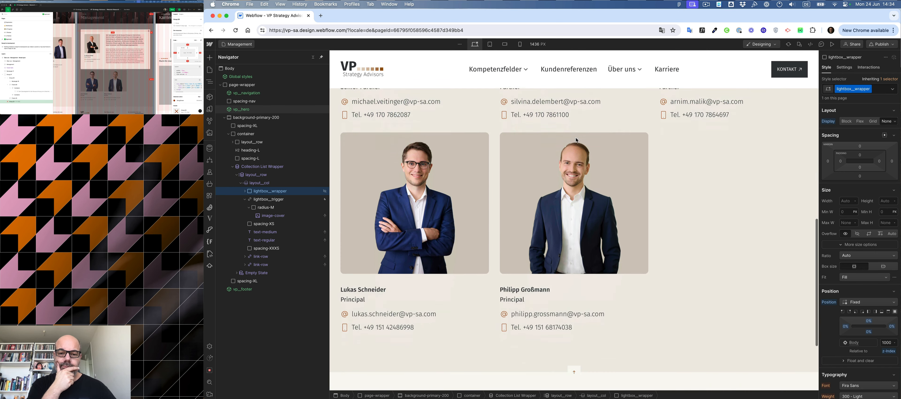
{"action": "scroll", "coordinate": [577, 140], "scroll_direction": "up", "scroll_amount": 15}
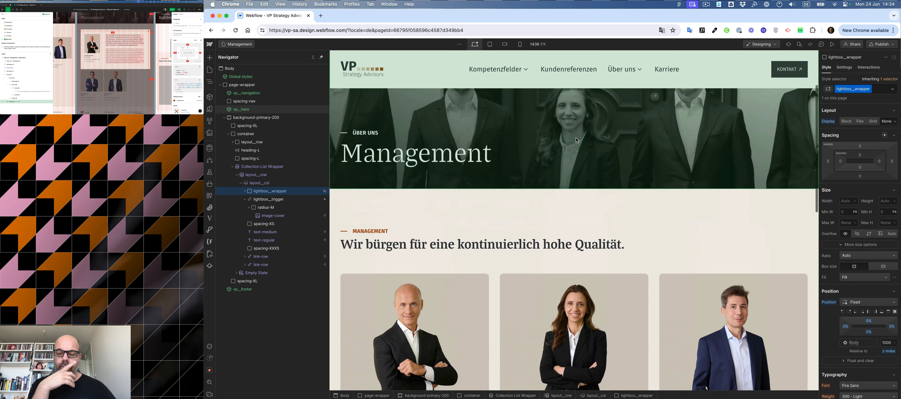
{"action": "scroll", "coordinate": [576, 139], "scroll_direction": "down", "scroll_amount": 5}
{"action": "scroll", "coordinate": [577, 140], "scroll_direction": "down", "scroll_amount": 4}
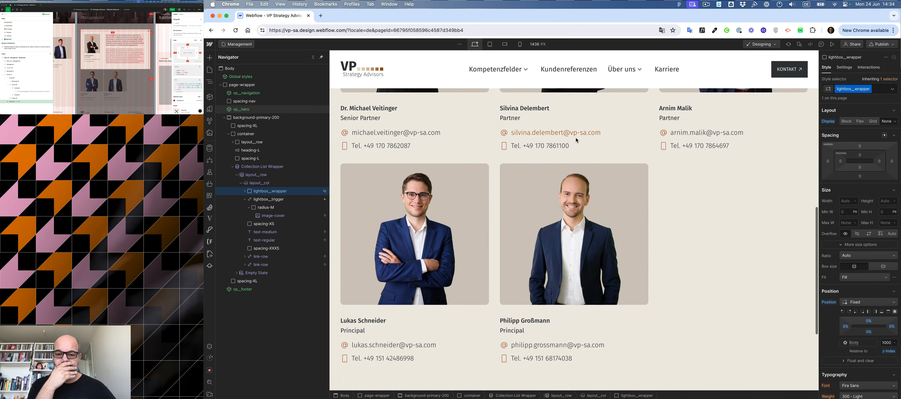
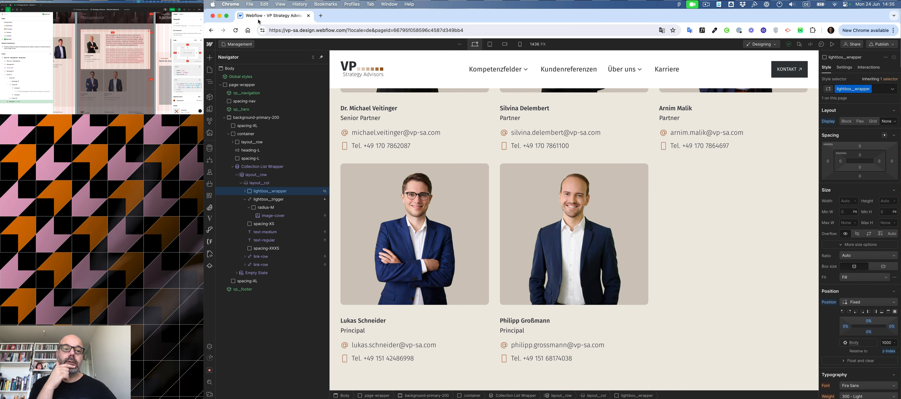
Open the Webflow dashboard in a new tab and launch the Capalead project in the Designer.
{"action": "left_click", "coordinate": [322, 16]}
{"action": "type", "text": "webflow.com/dashboard"}
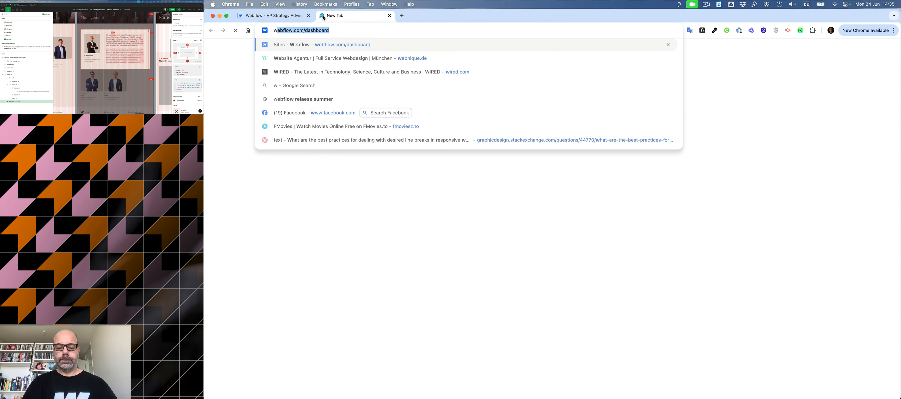
{"action": "left_click", "coordinate": [336, 45]}
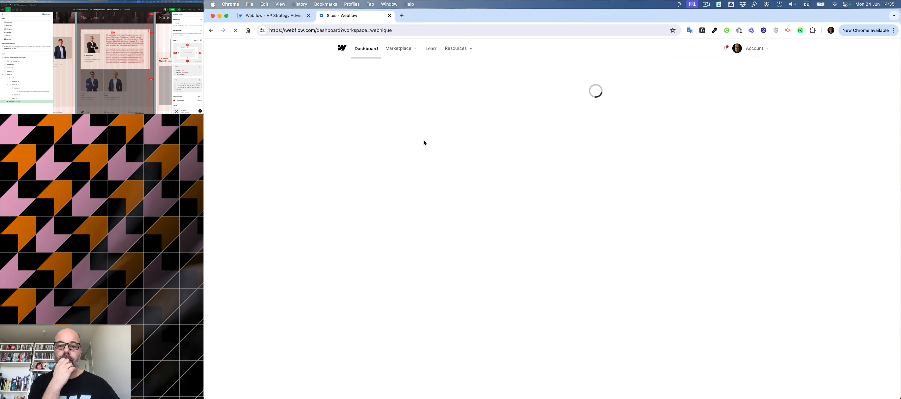
{"action": "left_click", "coordinate": [454, 120]}
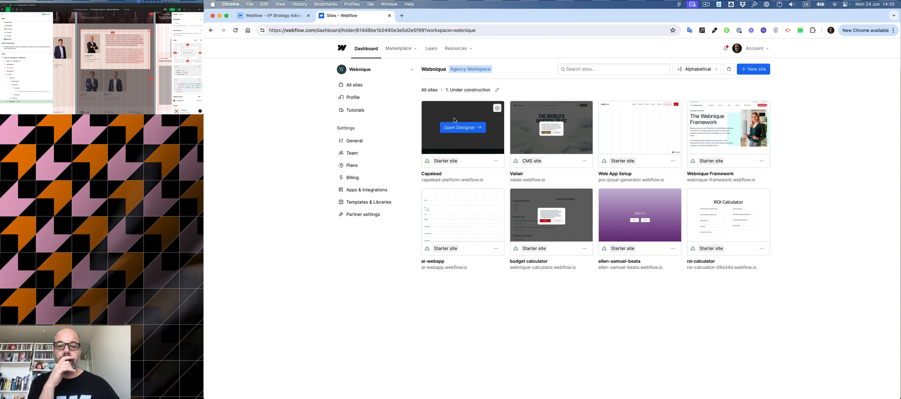
{"action": "left_click", "coordinate": [455, 129]}
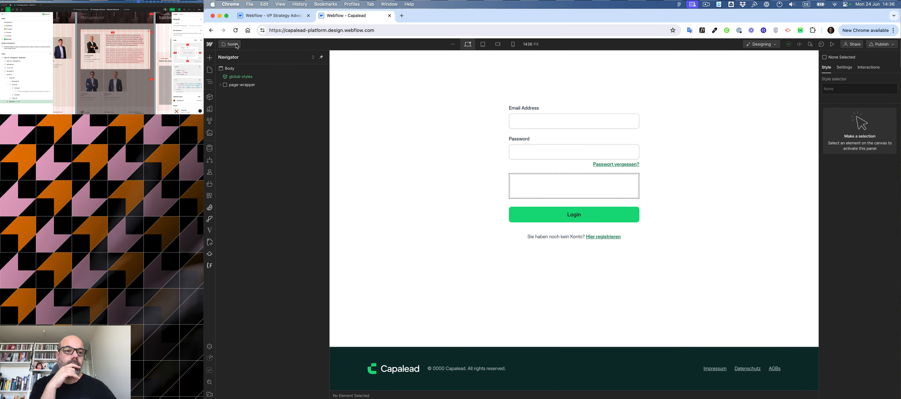
Copy the scroll-stop lightbox script from the preview page's custom code before the </body> tag.
{"action": "left_click", "coordinate": [233, 44]}
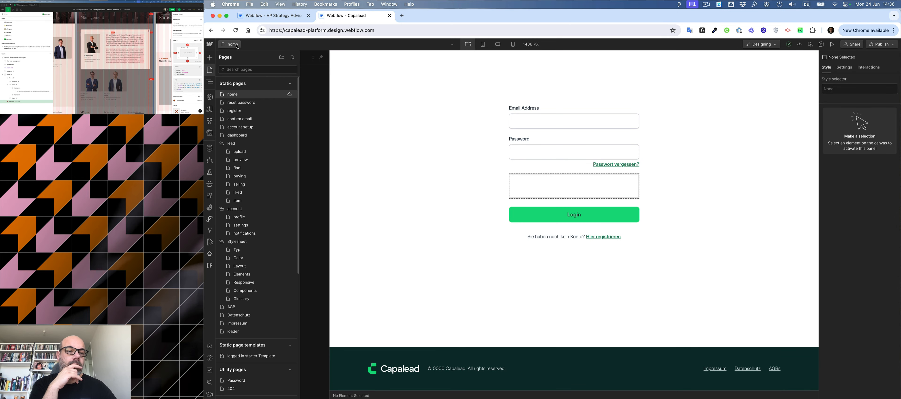
{"action": "left_click", "coordinate": [250, 159]}
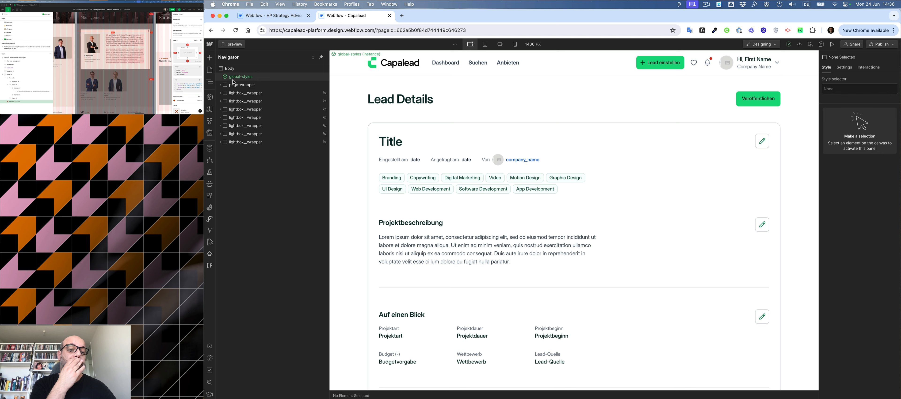
{"action": "left_click", "coordinate": [232, 44]}
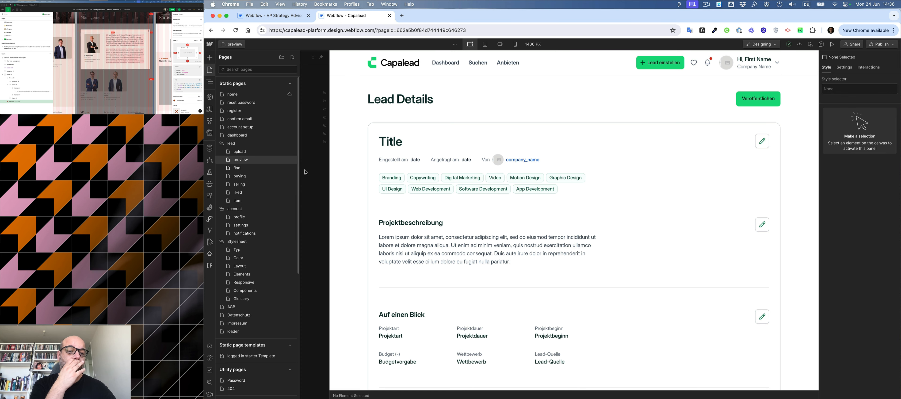
{"action": "left_click", "coordinate": [290, 160]}
{"action": "scroll", "coordinate": [436, 180], "scroll_direction": "down", "scroll_amount": 5}
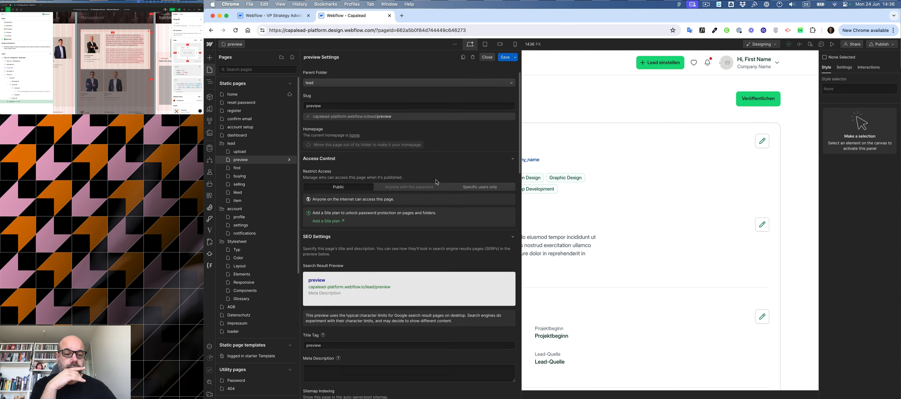
{"action": "scroll", "coordinate": [436, 182], "scroll_direction": "down", "scroll_amount": 6}
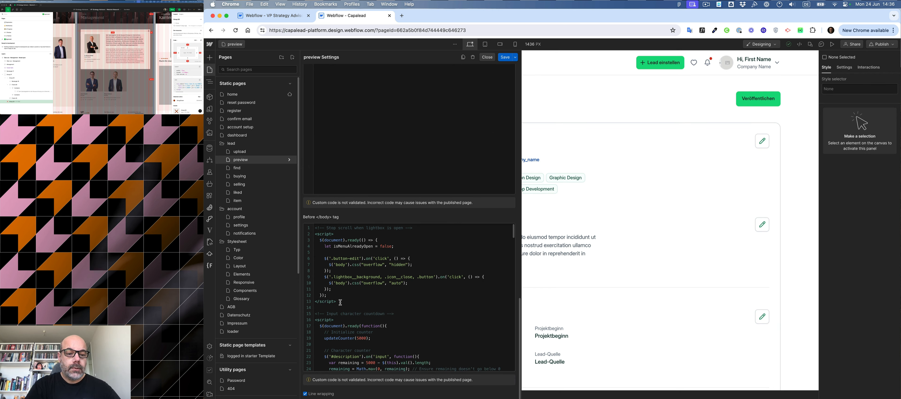
{"action": "left_click_drag", "start_coordinate": [336, 302], "coordinate": [299, 231]}
{"action": "key", "text": "super+c"}
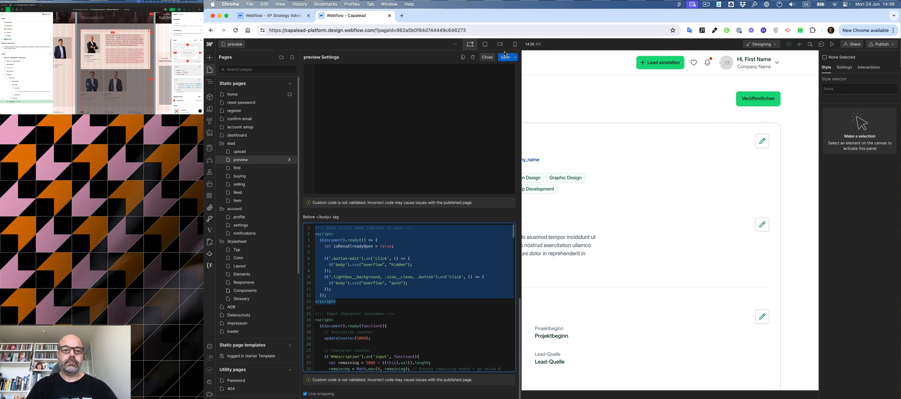
Paste the copied script at the top of the VP Strategy Advisors site's footer code using Finsweet Custom Code.
{"action": "left_click", "coordinate": [389, 15]}
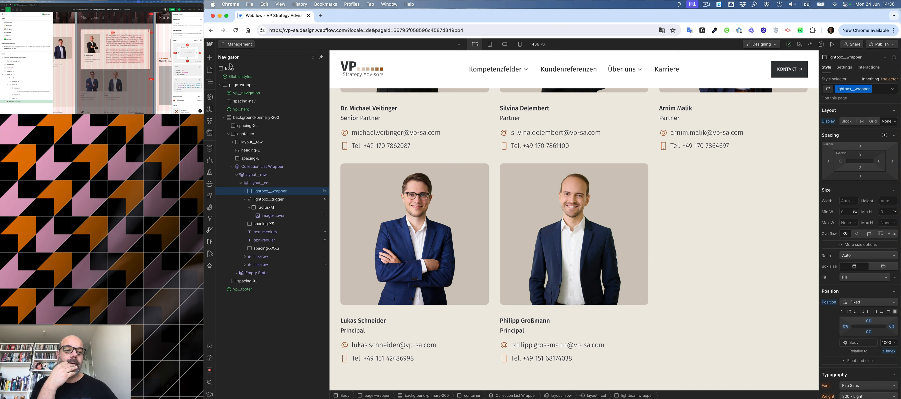
{"action": "left_click", "coordinate": [210, 242]}
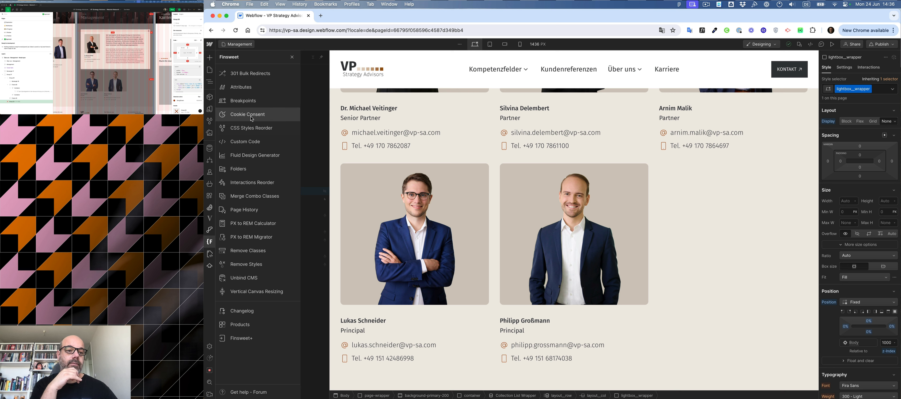
{"action": "left_click", "coordinate": [249, 144]}
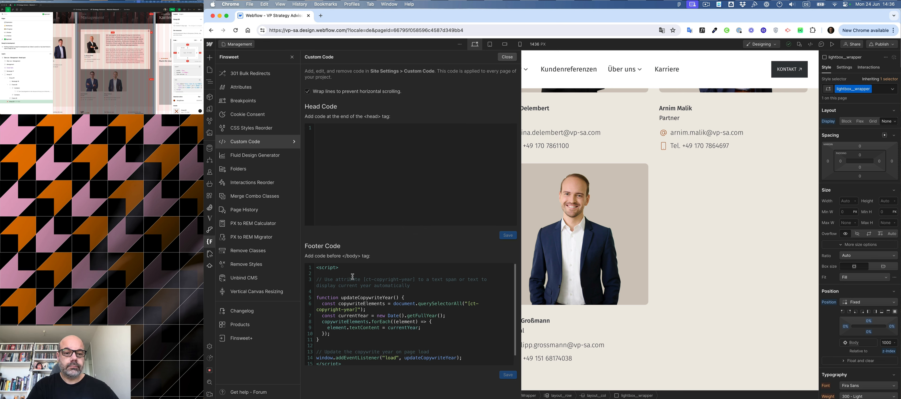
{"action": "left_click", "coordinate": [316, 268]}
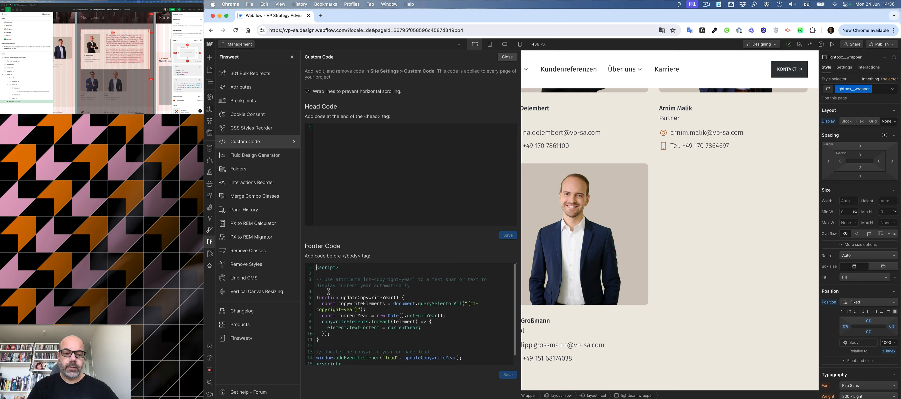
{"action": "key", "text": "Return"}
{"action": "key", "text": "Return"}
{"action": "key", "text": "Up"}
{"action": "key", "text": "Up"}
{"action": "key", "text": "super+v"}
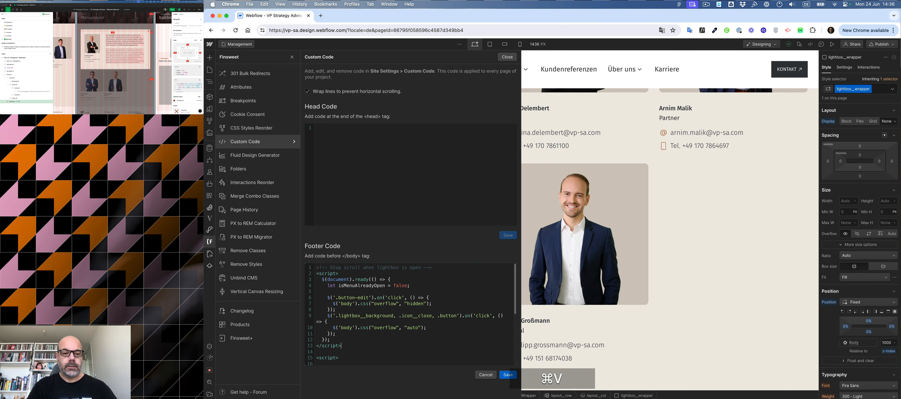
Change the scroll-locking click selector from '.button-edit' to '.lightbox__trigger'.
{"action": "scroll", "coordinate": [363, 302], "scroll_direction": "down", "scroll_amount": 3}
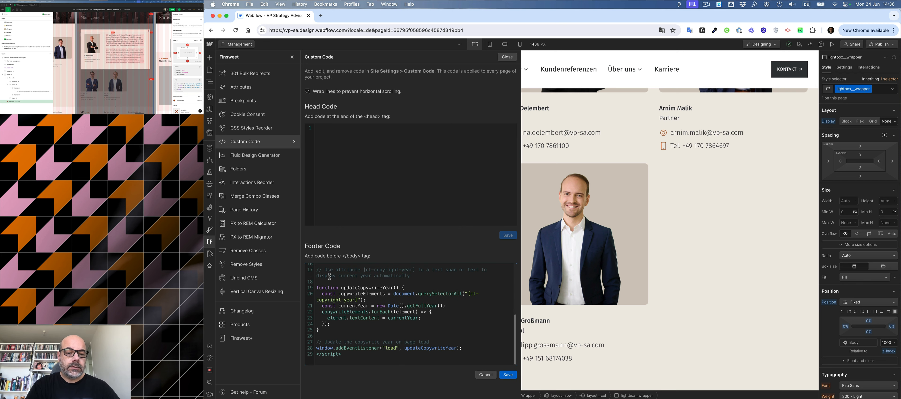
{"action": "scroll", "coordinate": [341, 281], "scroll_direction": "up", "scroll_amount": 3}
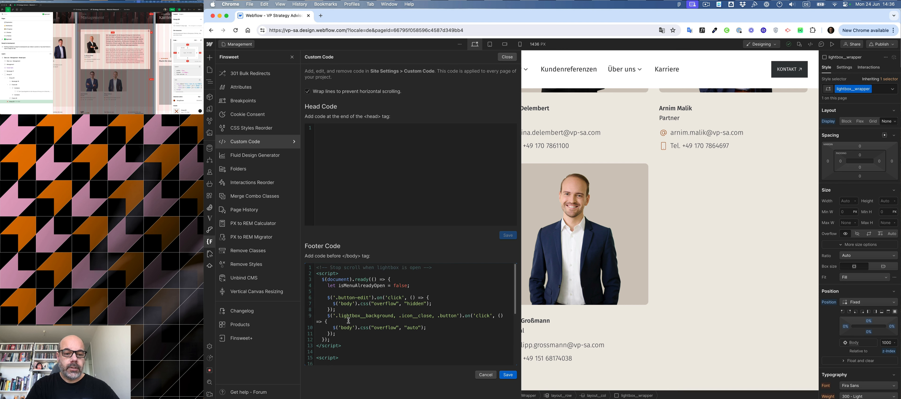
{"action": "left_click_drag", "start_coordinate": [339, 297], "coordinate": [370, 297]}
{"action": "type", "text": "ligthbo"}
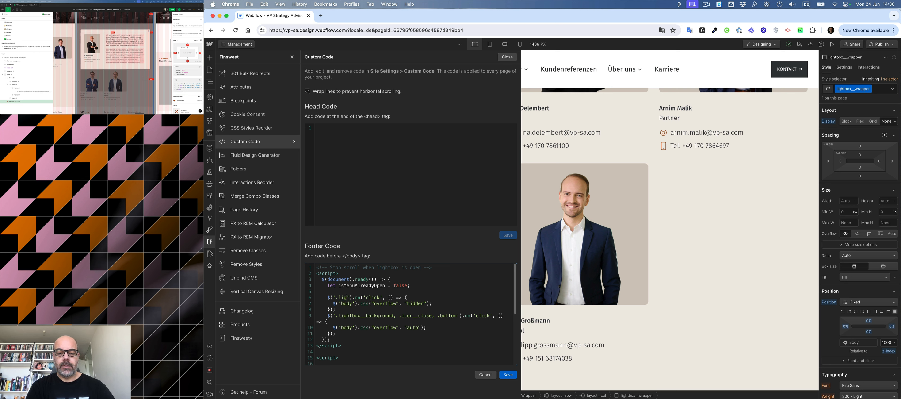
{"action": "type", "text": "x__trigge"}
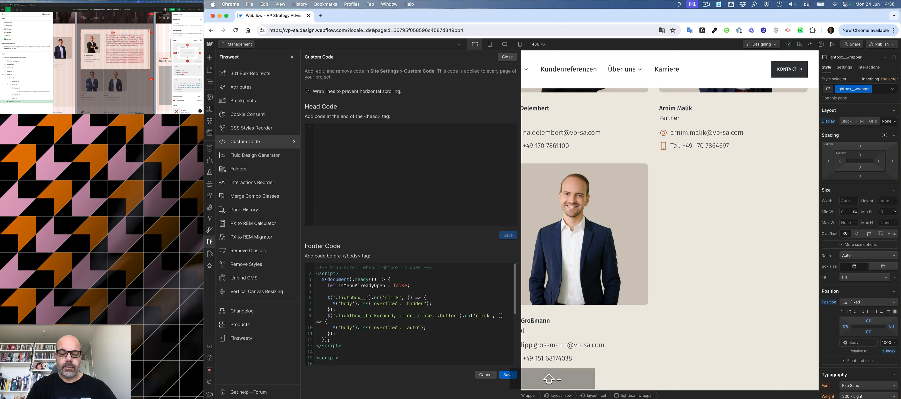
{"action": "type", "text": "r"}
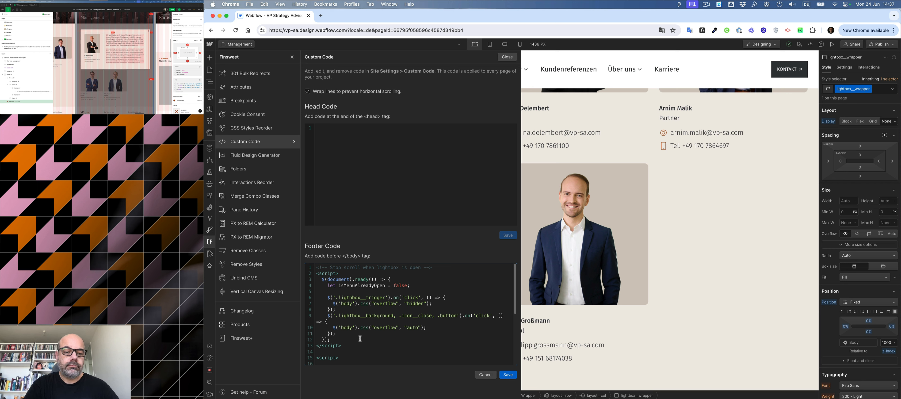
Set the scroll-restoring click selectors to '.lightbox__close, .lightbox__background', removing '.button'.
{"action": "left_click_drag", "start_coordinate": [367, 316], "coordinate": [395, 315]}
{"action": "type", "text": "c"}
{"action": "type", "text": "e"}
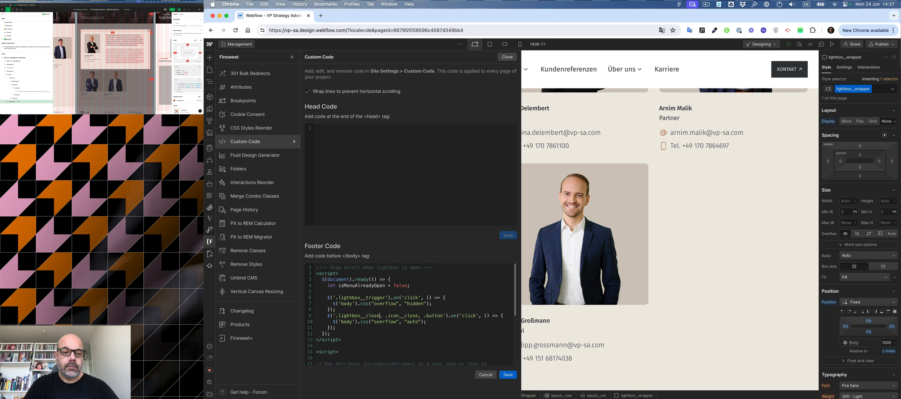
{"action": "double_click", "coordinate": [388, 315]}
{"action": "type", "text": "lightbox"}
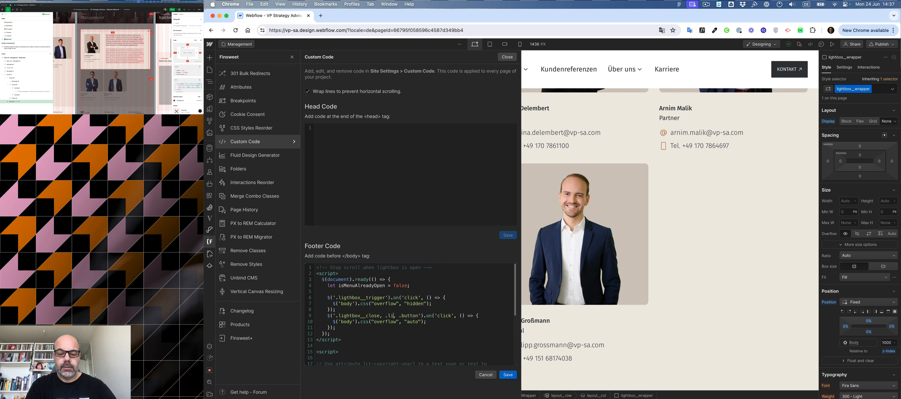
{"action": "type", "text": "__close, .ligthbox__"}
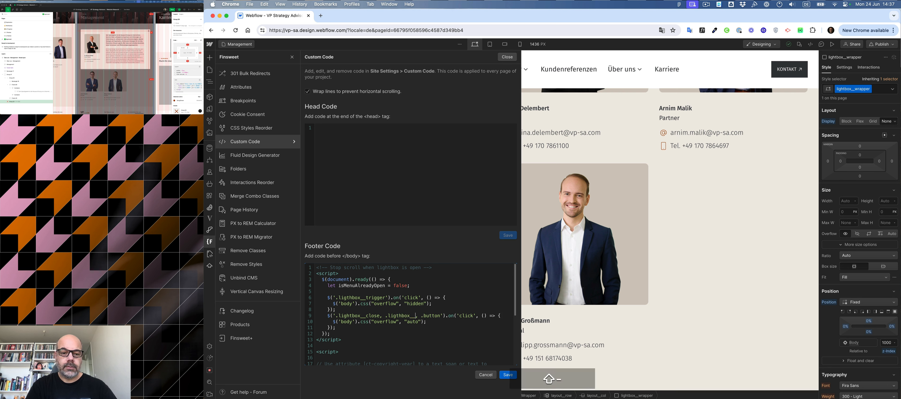
{"action": "type", "text": "background"}
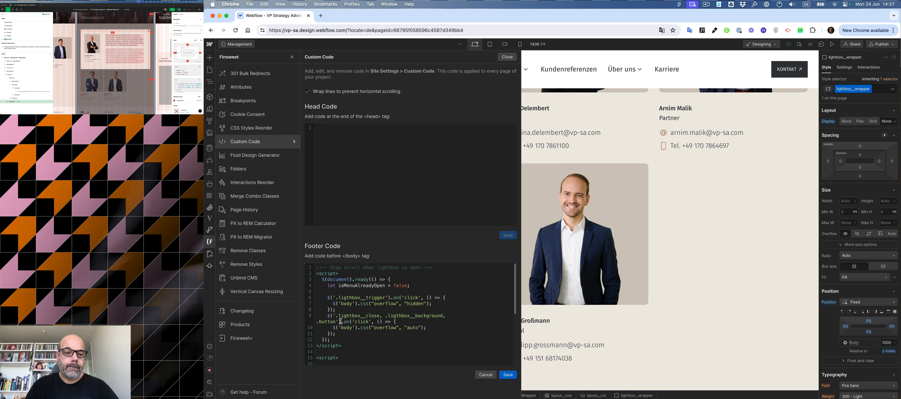
{"action": "key", "text": "shift+Right"}
{"action": "key", "text": "shift+Right"}
{"action": "key", "text": "shift+Right"}
{"action": "key", "text": "shift+Right"}
{"action": "key", "text": "shift+Right"}
{"action": "key", "text": "shift+Right"}
{"action": "key", "text": "shift+Right"}
{"action": "key", "text": "shift+Right"}
{"action": "key", "text": "shift+Right"}
{"action": "key", "text": "shift+Right"}
{"action": "key", "text": "BackSpace"}
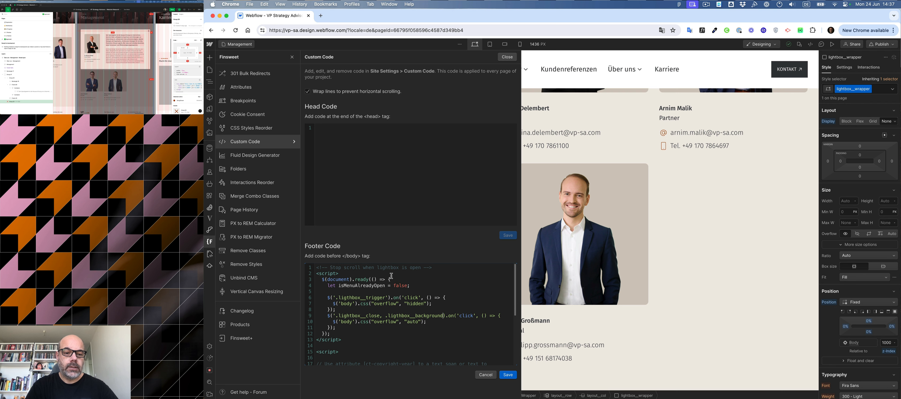
Copy the edited lightbox script, save the footer code and close the Custom Code panel.
{"action": "left_click_drag", "start_coordinate": [360, 343], "coordinate": [296, 250]}
{"action": "key", "text": "super+c"}
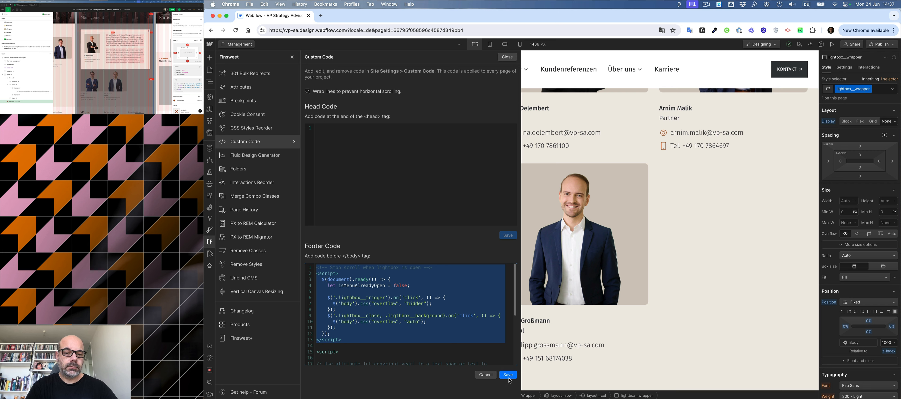
{"action": "left_click", "coordinate": [351, 298]}
{"action": "key", "text": "BackSpace"}
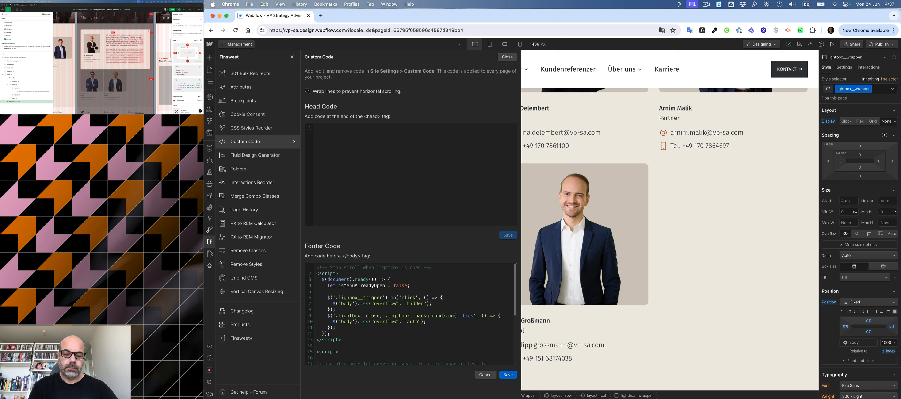
{"action": "type", "text": "t"}
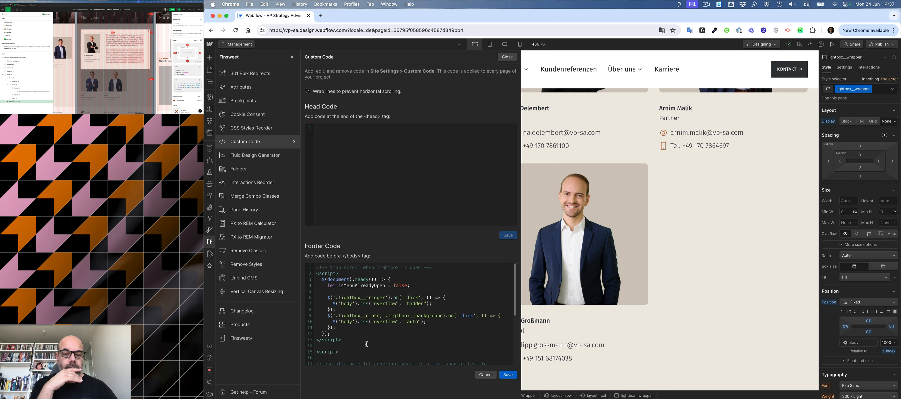
{"action": "left_click_drag", "start_coordinate": [357, 338], "coordinate": [295, 268]}
{"action": "key", "text": "super+c"}
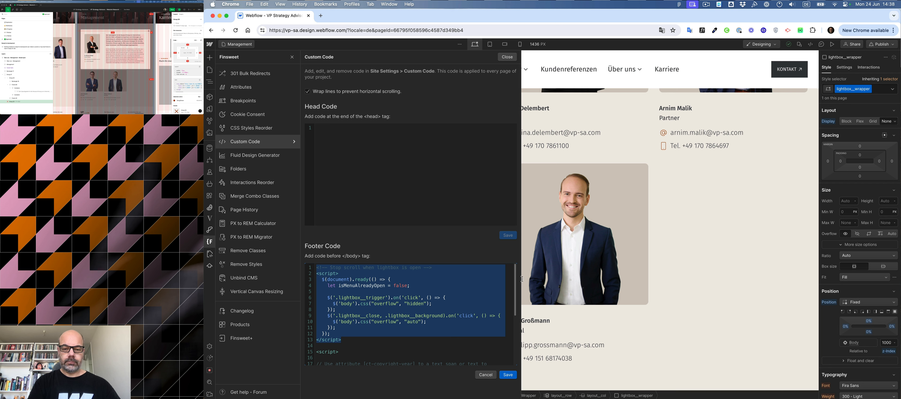
{"action": "left_click", "coordinate": [397, 303]}
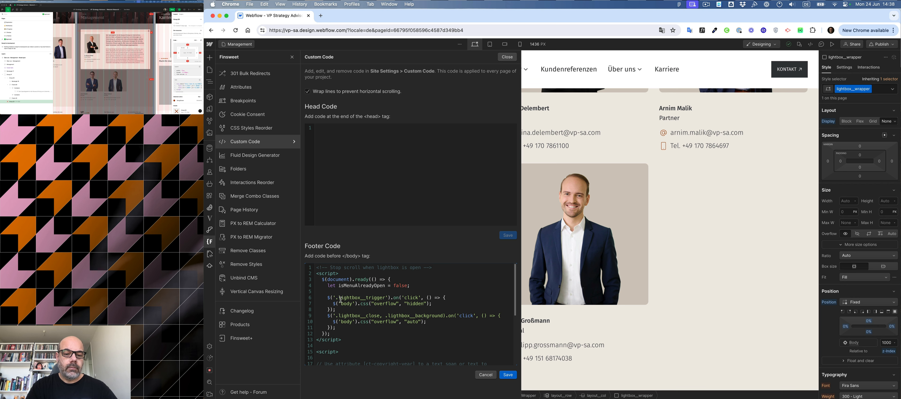
{"action": "left_click", "coordinate": [508, 374]}
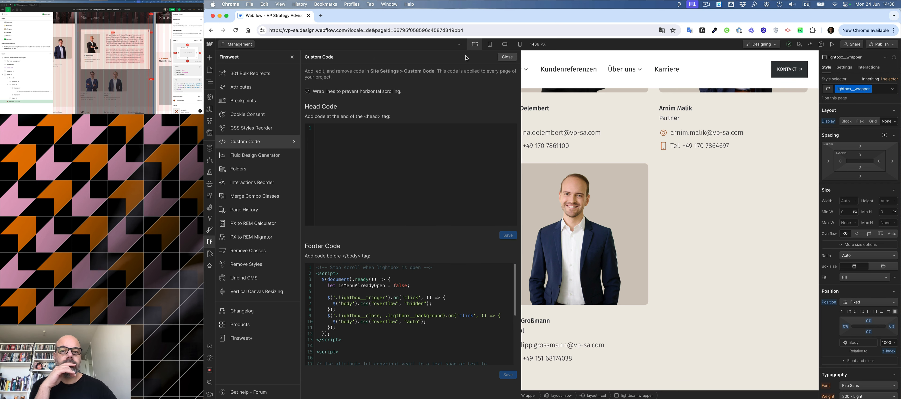
{"action": "left_click", "coordinate": [507, 58]}
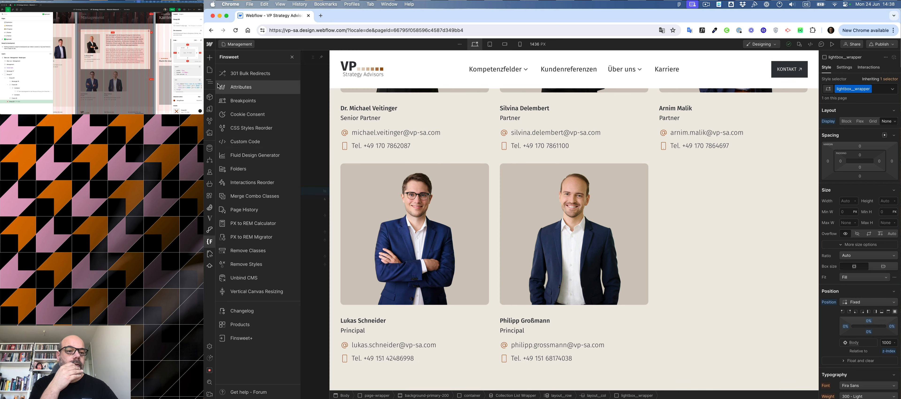
Switch the Management page to the tablet breakpoint and open the navigation component for editing.
{"action": "left_click", "coordinate": [209, 82]}
{"action": "left_click", "coordinate": [210, 69]}
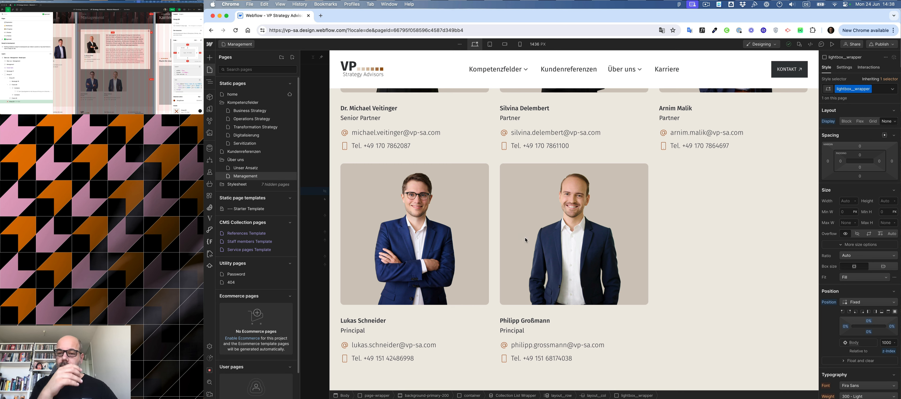
{"action": "left_click", "coordinate": [491, 45]}
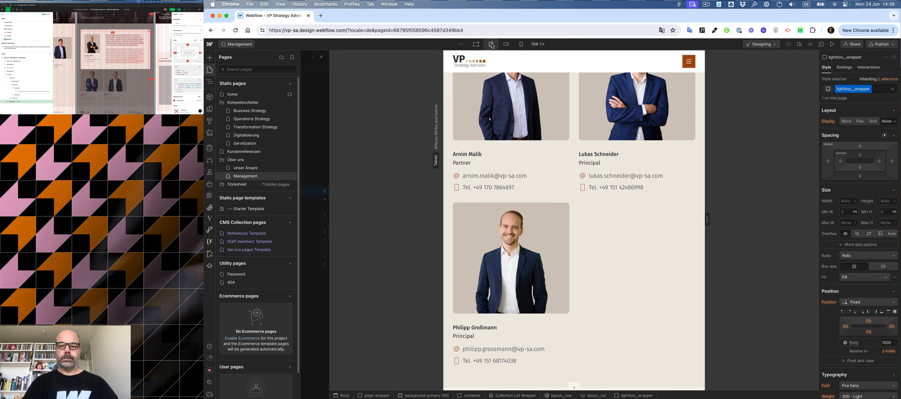
{"action": "double_click", "coordinate": [667, 63]}
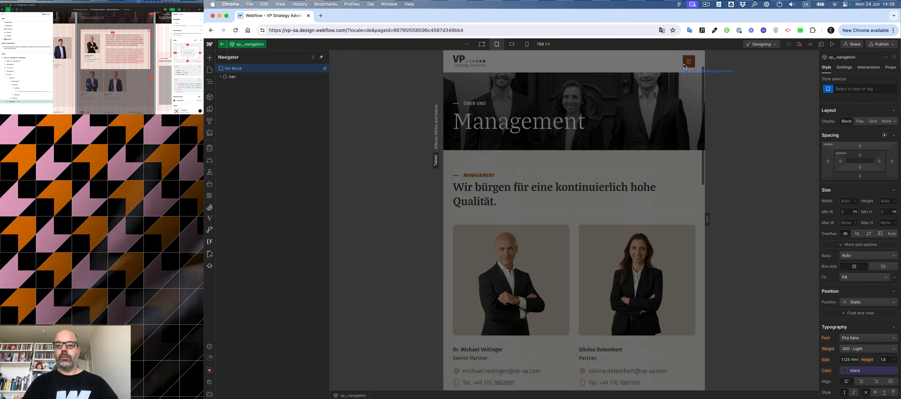
Copy the hamburger button's class name 'nav__hamburger-button' and leave the navigation component.
{"action": "left_click", "coordinate": [685, 67]}
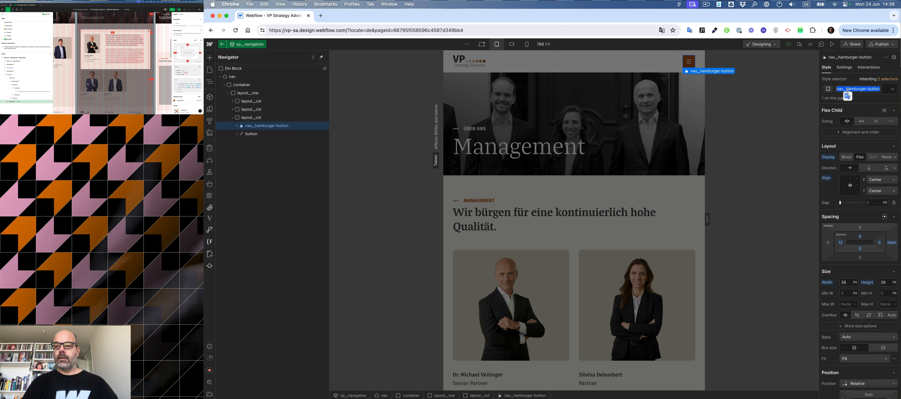
{"action": "key", "text": "super+c"}
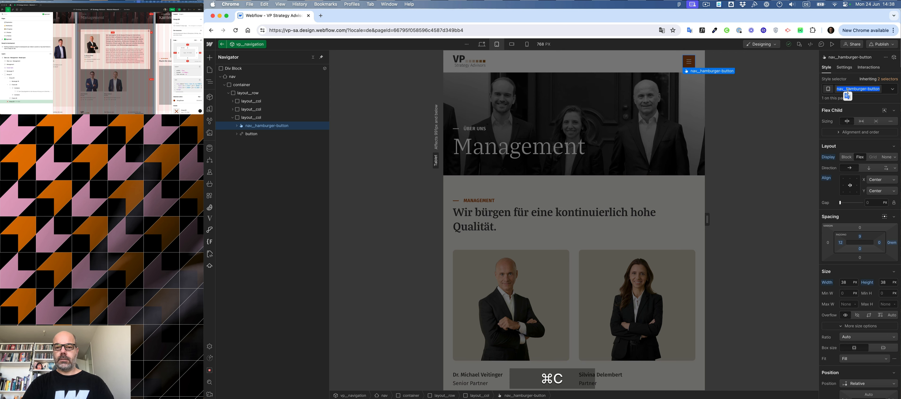
{"action": "left_click", "coordinate": [851, 74]}
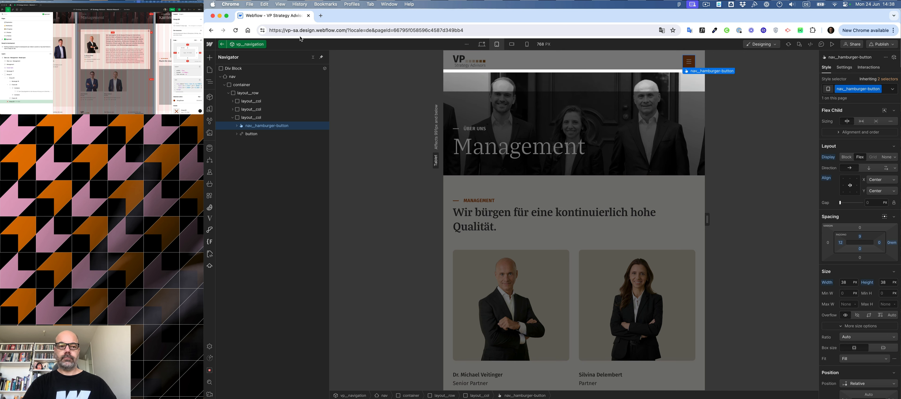
{"action": "left_click", "coordinate": [222, 44]}
{"action": "left_click", "coordinate": [251, 45]}
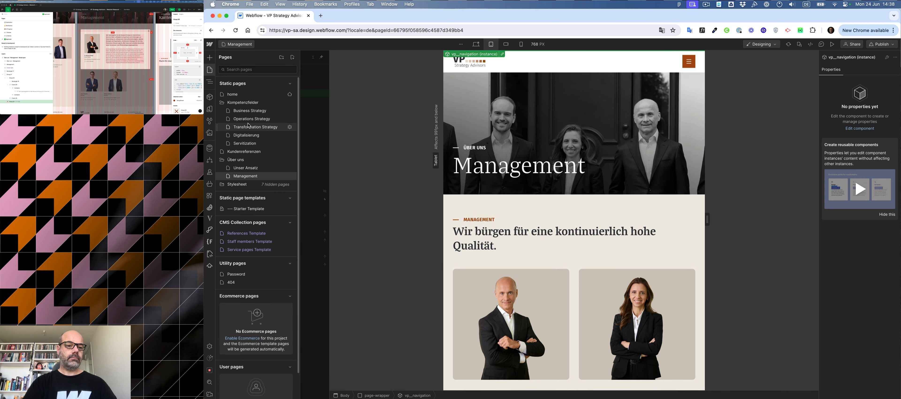
Add '.nav__hamburger-button' as a second scroll-locking click selector in the footer lightbox script, then save and close the Custom Code panel.
{"action": "left_click", "coordinate": [210, 245]}
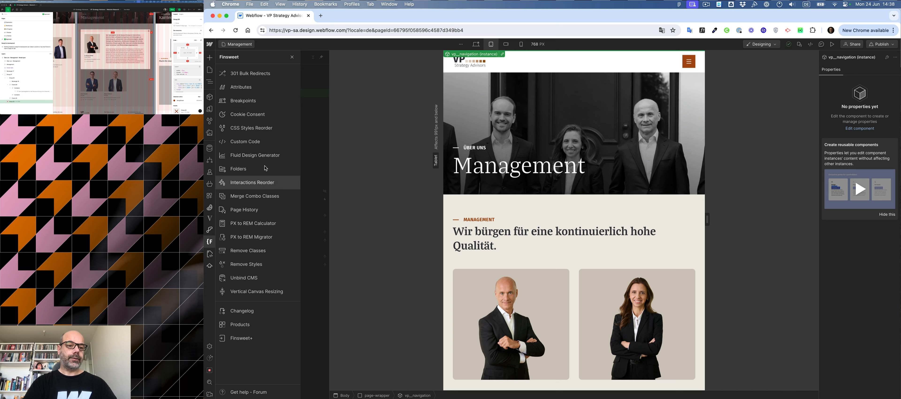
{"action": "left_click", "coordinate": [286, 143]}
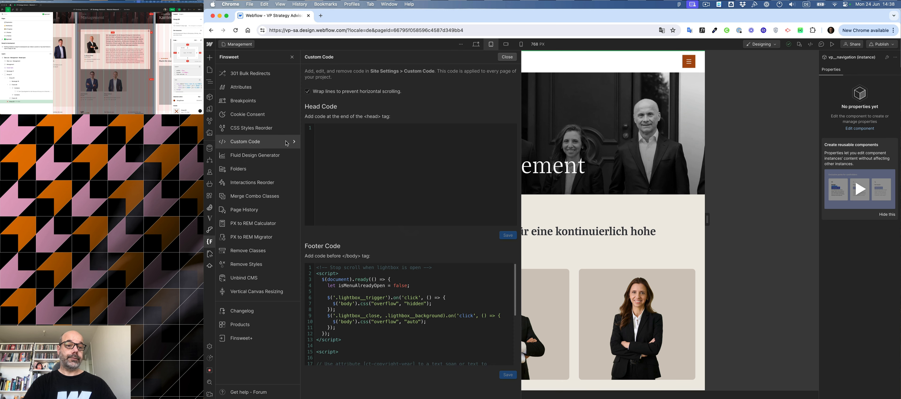
{"action": "left_click", "coordinate": [387, 297]}
{"action": "type", "text": ", ."}
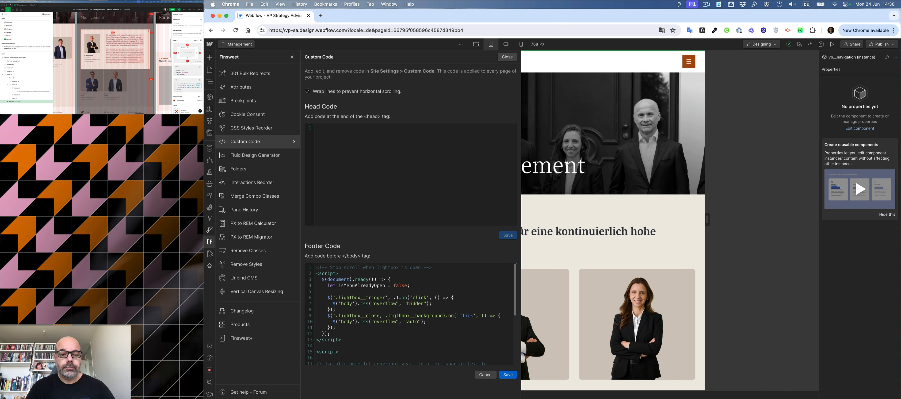
{"action": "key", "text": "super+v"}
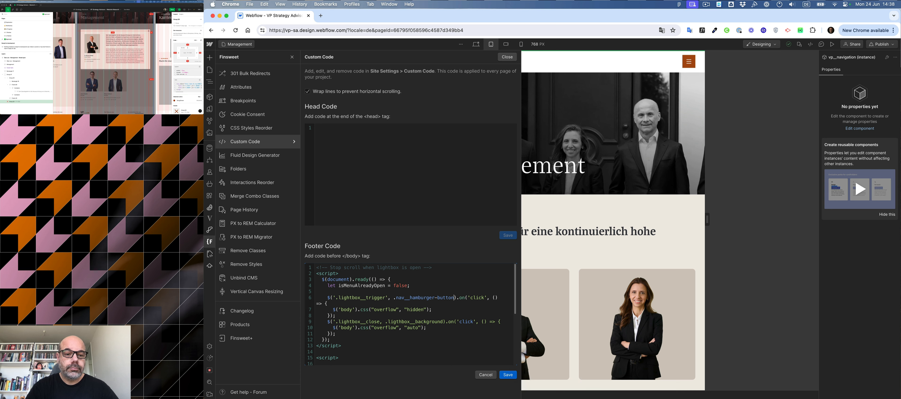
{"action": "left_click", "coordinate": [394, 298]}
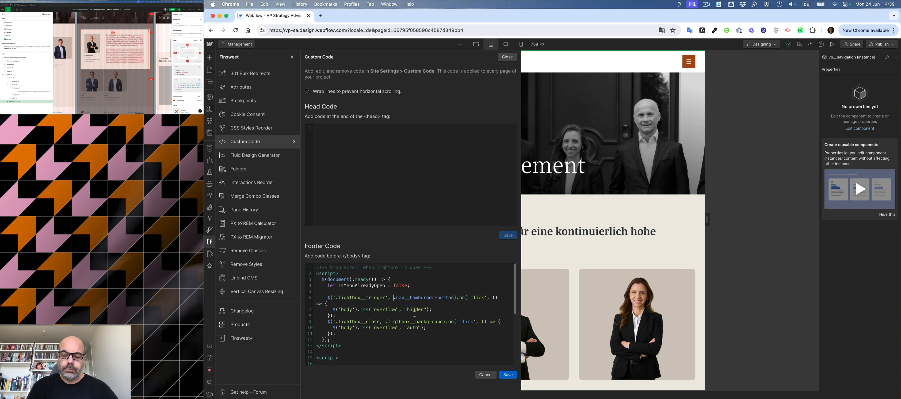
{"action": "type", "text": "'"}
{"action": "key", "text": "BackSpace"}
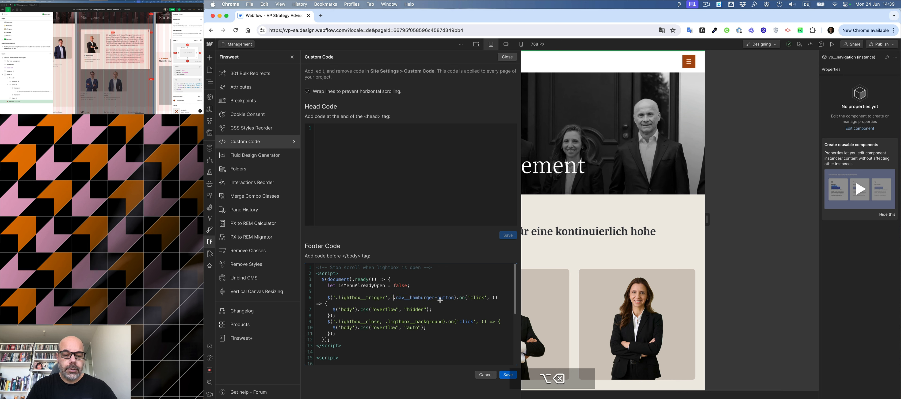
{"action": "type", "text": "'"}
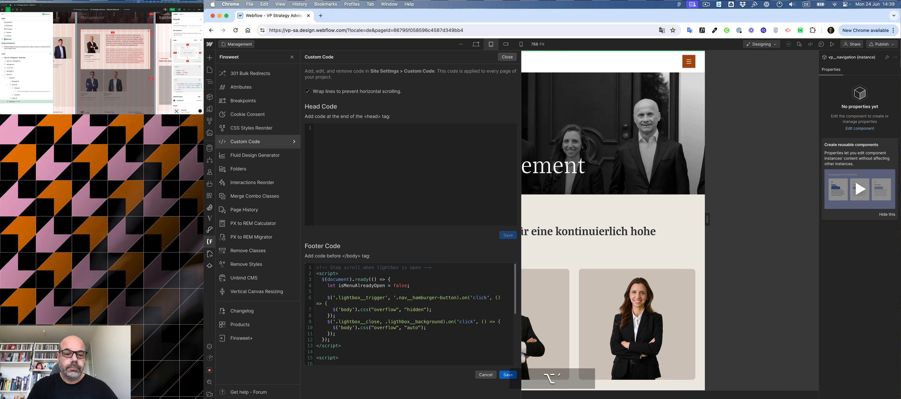
{"action": "left_click", "coordinate": [455, 297]}
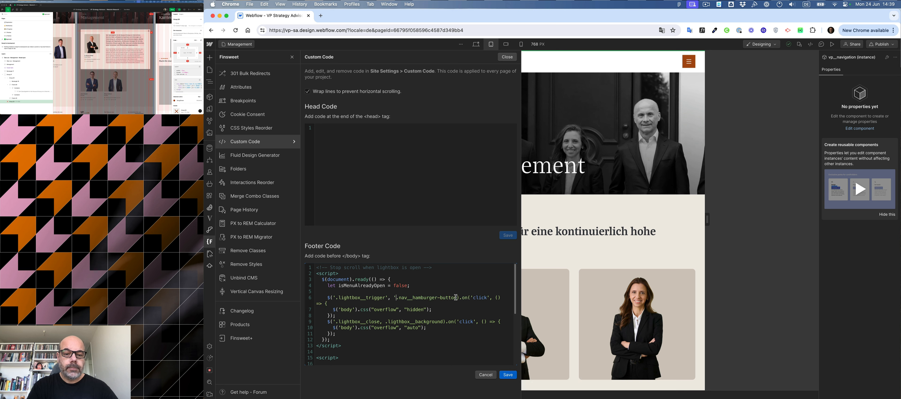
{"action": "type", "text": "'"}
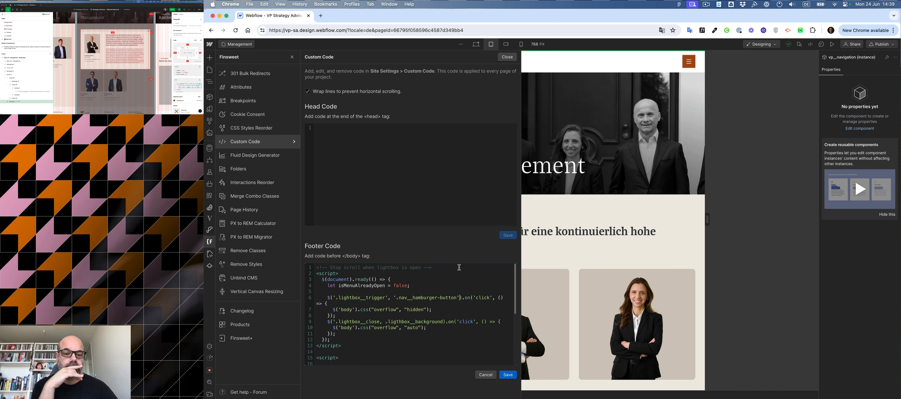
{"action": "left_click", "coordinate": [508, 374]}
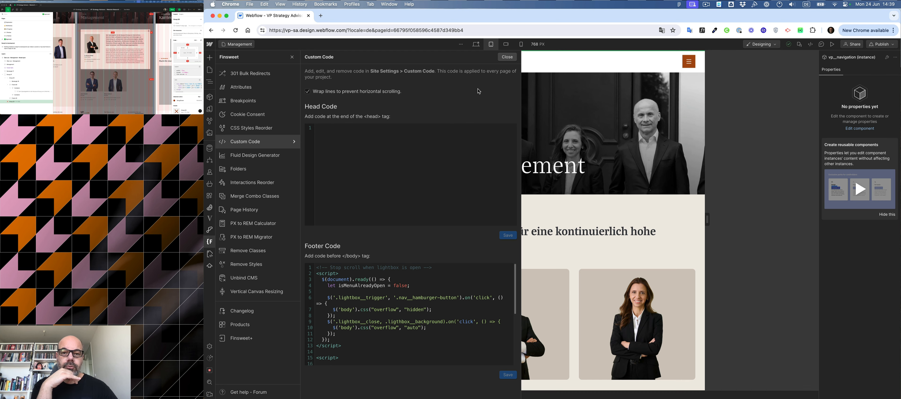
{"action": "left_click", "coordinate": [506, 57]}
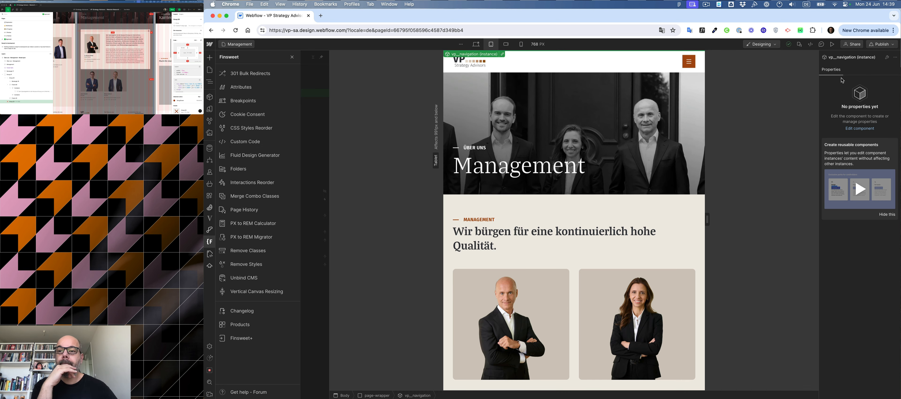
Publish the site to the vp-sa.webflow.io staging domain and open the published Management page.
{"action": "left_click", "coordinate": [881, 45]}
{"action": "left_click", "coordinate": [853, 154]}
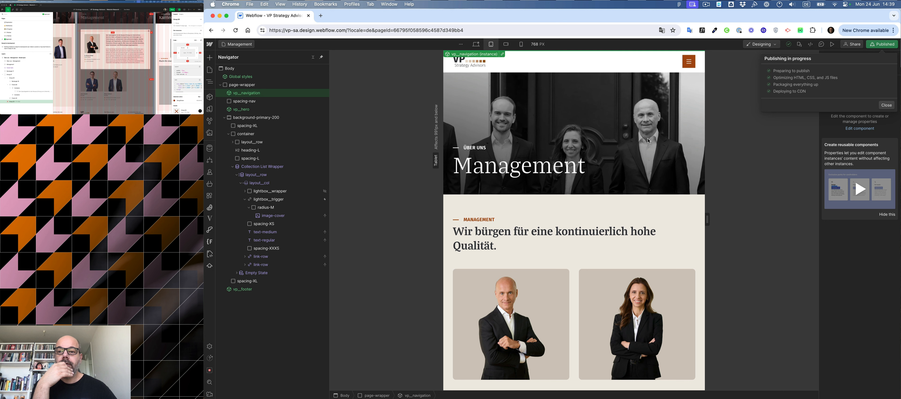
{"action": "left_click", "coordinate": [808, 76]}
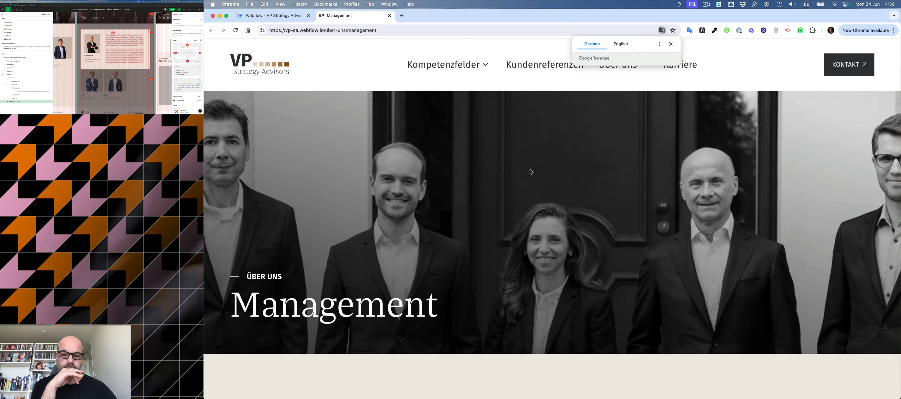
Open a team member's lightbox on the published Management page, test scrolling while it is open, and close it.
{"action": "scroll", "coordinate": [539, 175], "scroll_direction": "down", "scroll_amount": 10}
{"action": "left_click", "coordinate": [534, 218]}
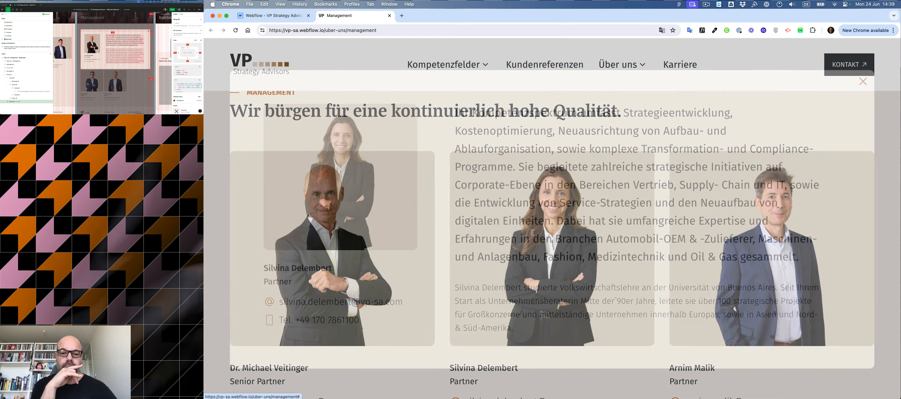
{"action": "scroll", "coordinate": [533, 232], "scroll_direction": "down", "scroll_amount": 15}
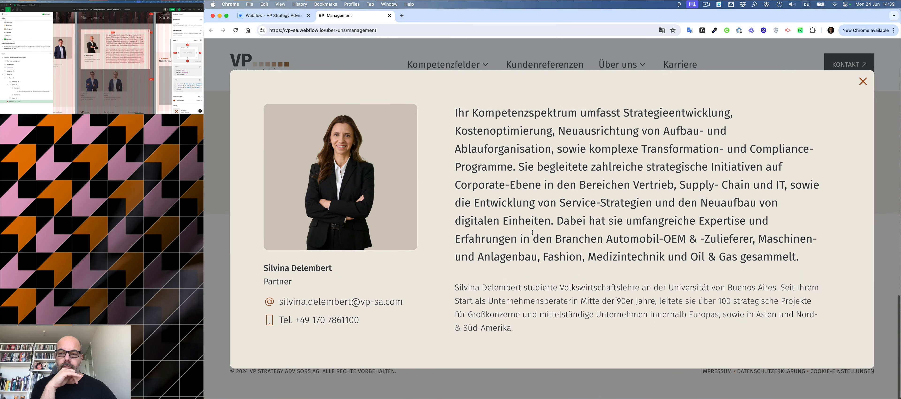
{"action": "scroll", "coordinate": [532, 233], "scroll_direction": "up", "scroll_amount": 5}
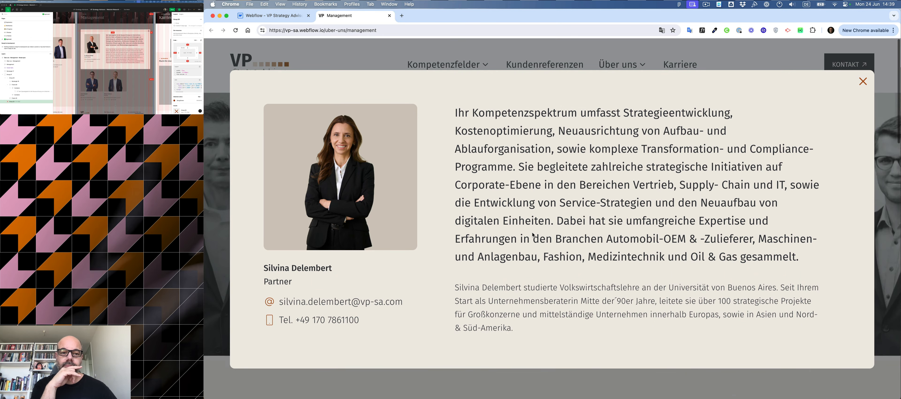
{"action": "scroll", "coordinate": [533, 235], "scroll_direction": "down", "scroll_amount": 10}
{"action": "scroll", "coordinate": [533, 235], "scroll_direction": "up", "scroll_amount": 10}
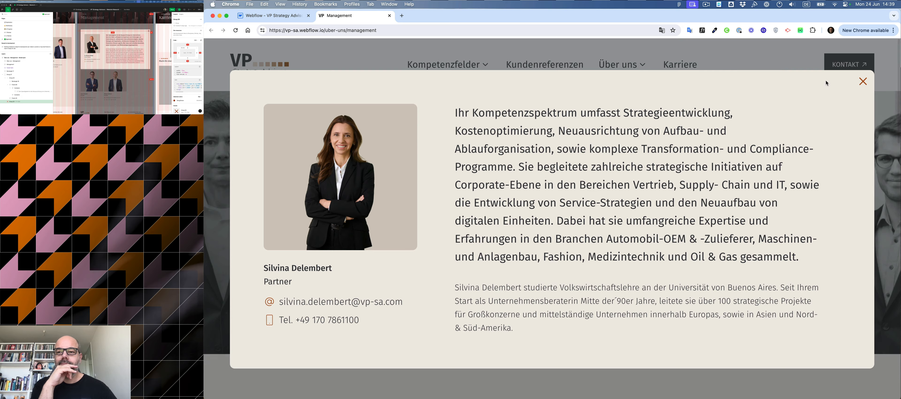
{"action": "left_click", "coordinate": [864, 81]}
Reopen the same team member's lightbox, test page scrolling again and close it.
{"action": "scroll", "coordinate": [706, 154], "scroll_direction": "down", "scroll_amount": 10}
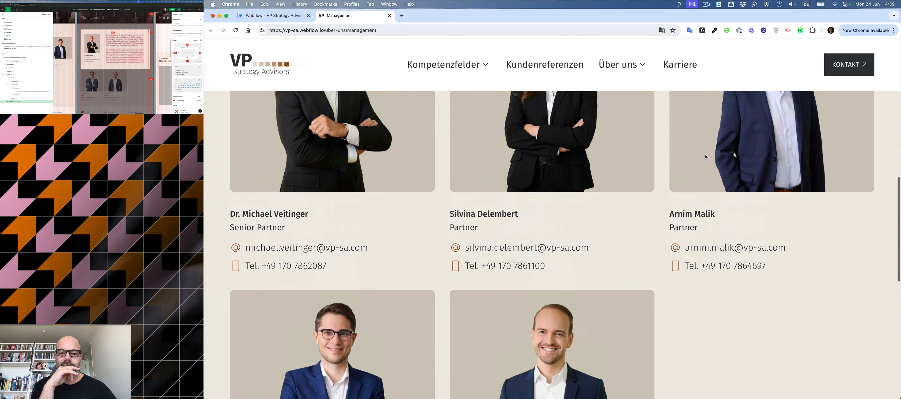
{"action": "scroll", "coordinate": [706, 154], "scroll_direction": "up", "scroll_amount": 5}
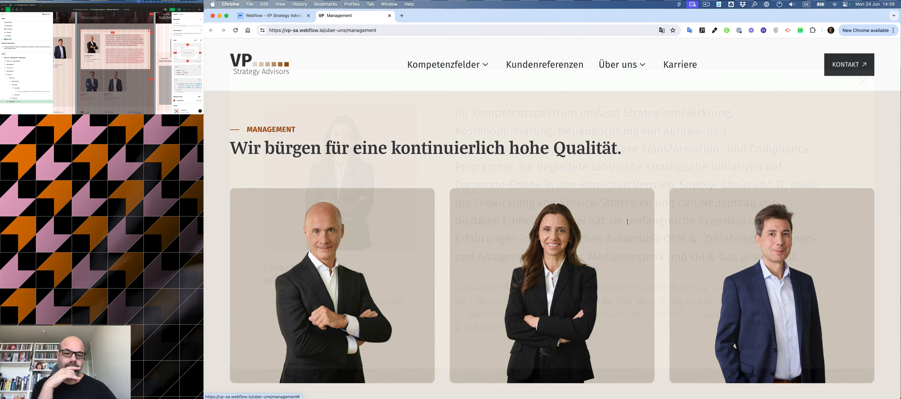
{"action": "left_click", "coordinate": [628, 224]}
{"action": "scroll", "coordinate": [843, 100], "scroll_direction": "down", "scroll_amount": 5}
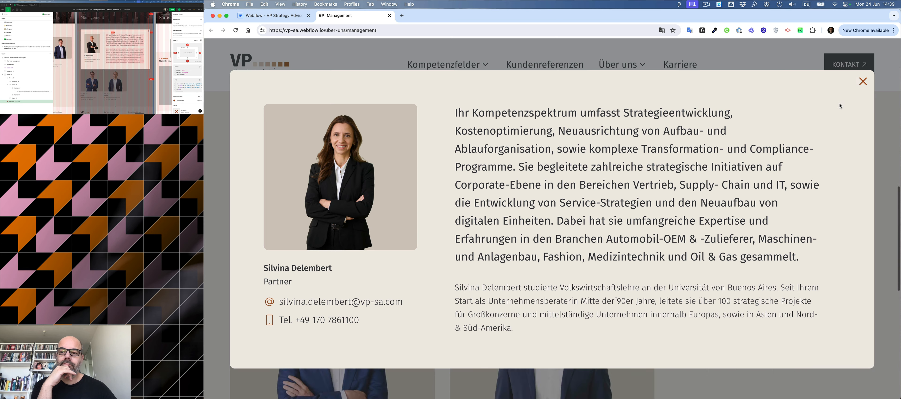
{"action": "left_click", "coordinate": [863, 81]}
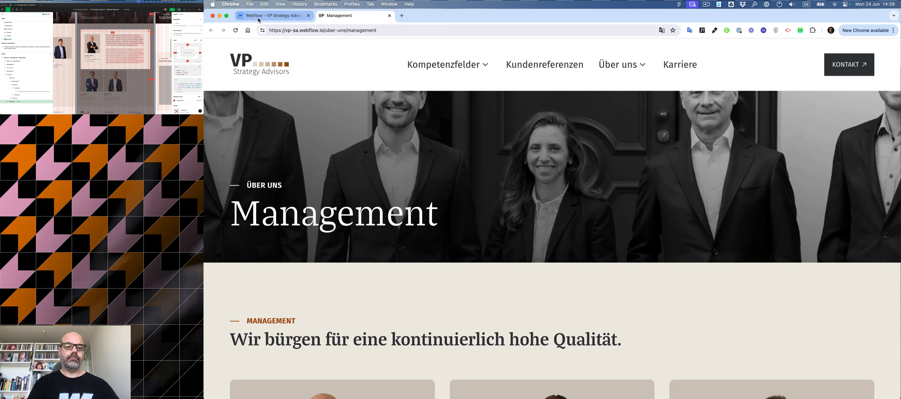
Return to the Designer at the desktop breakpoint and convert the first lightbox trigger link into a Div Block.
{"action": "left_click", "coordinate": [249, 19]}
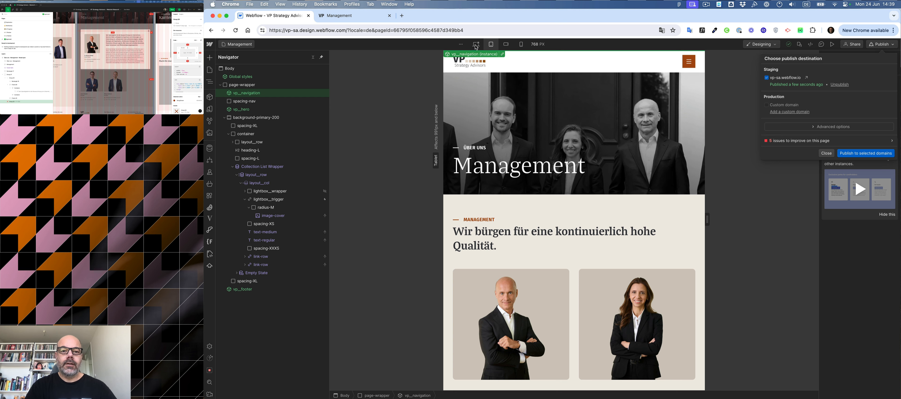
{"action": "left_click", "coordinate": [449, 63]}
{"action": "left_click", "coordinate": [476, 44]}
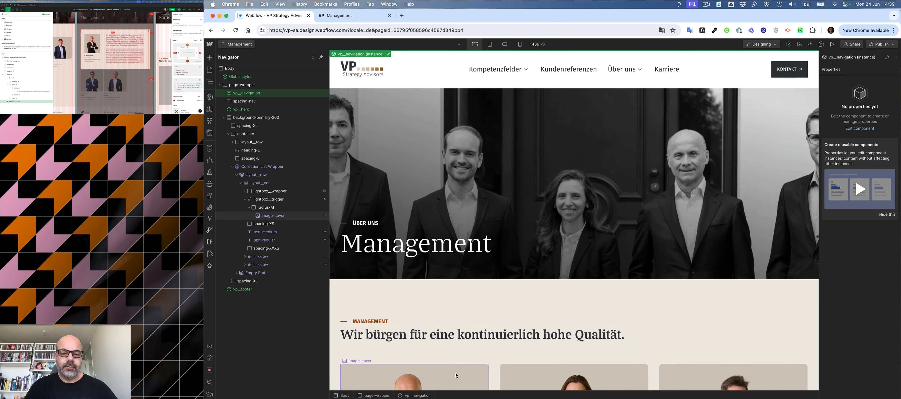
{"action": "scroll", "coordinate": [457, 366], "scroll_direction": "down", "scroll_amount": 1}
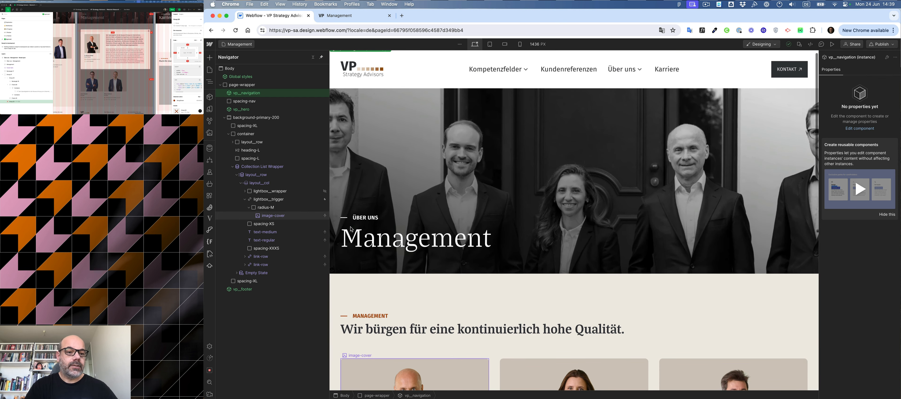
{"action": "left_click", "coordinate": [376, 357]}
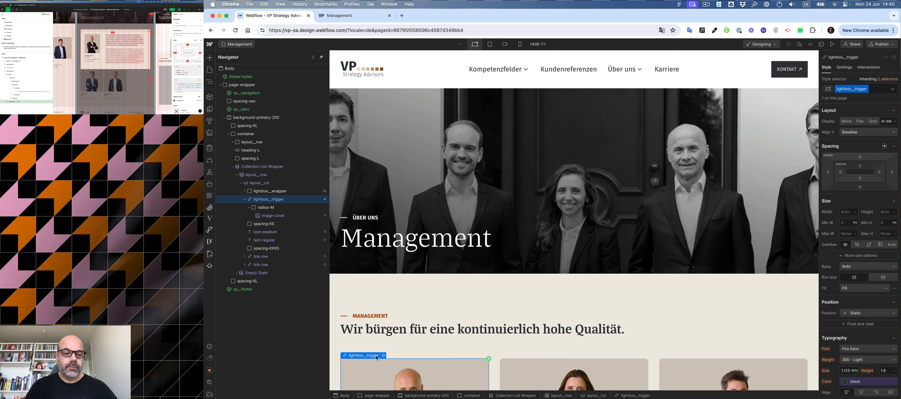
{"action": "right_click", "coordinate": [376, 358]}
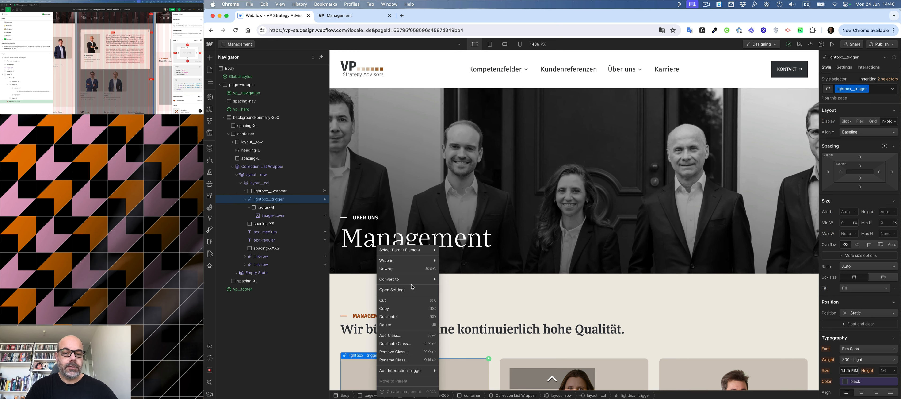
{"action": "mouse_move", "coordinate": [400, 284]}
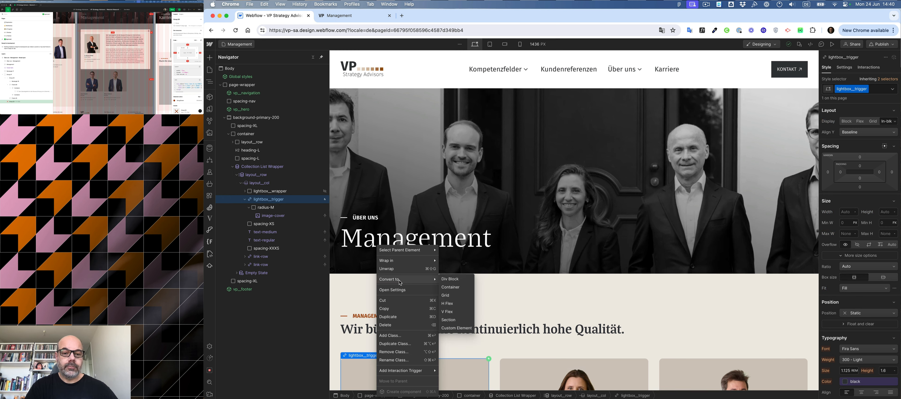
{"action": "left_click", "coordinate": [449, 281]}
Set the lightbox trigger's cursor style to pointer.
{"action": "scroll", "coordinate": [848, 333], "scroll_direction": "down", "scroll_amount": 10}
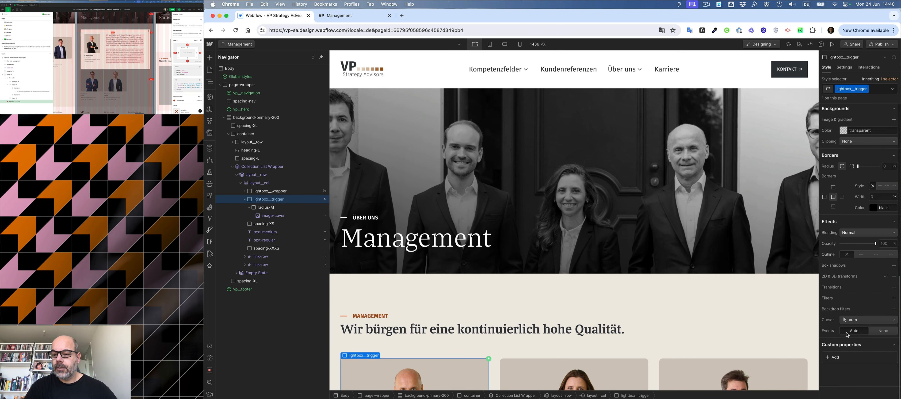
{"action": "left_click", "coordinate": [867, 320]}
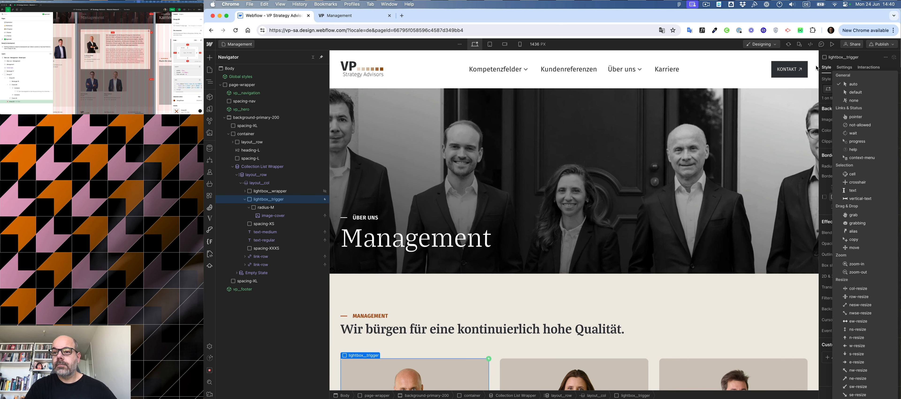
{"action": "left_click", "coordinate": [848, 118]}
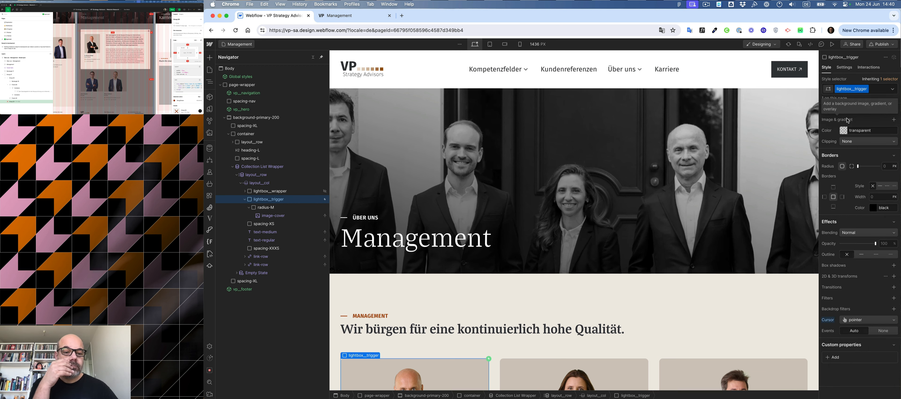
Copy the lightbox_trigger class name and correct the footer code selector to '.lightbox__trigger, .nav__hamburger-button', then save the custom code.
{"action": "double_click", "coordinate": [850, 89]}
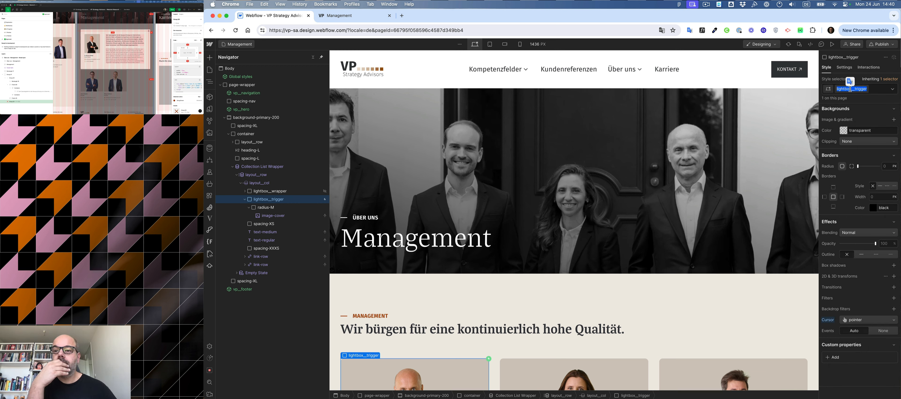
{"action": "key", "text": "super+c"}
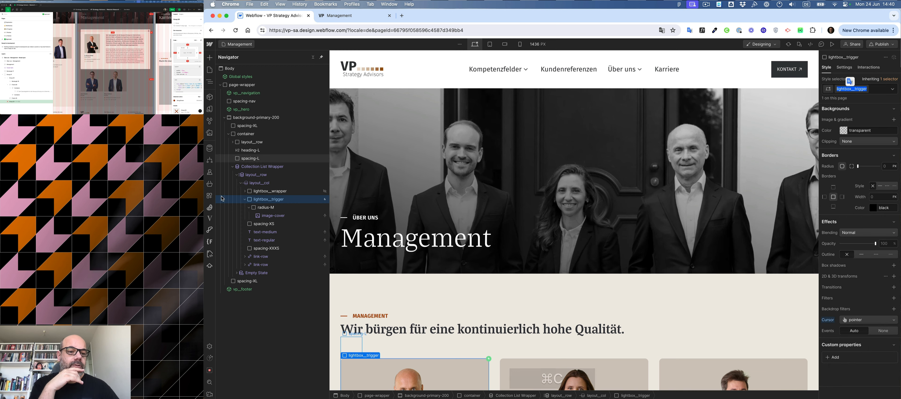
{"action": "left_click", "coordinate": [210, 241]}
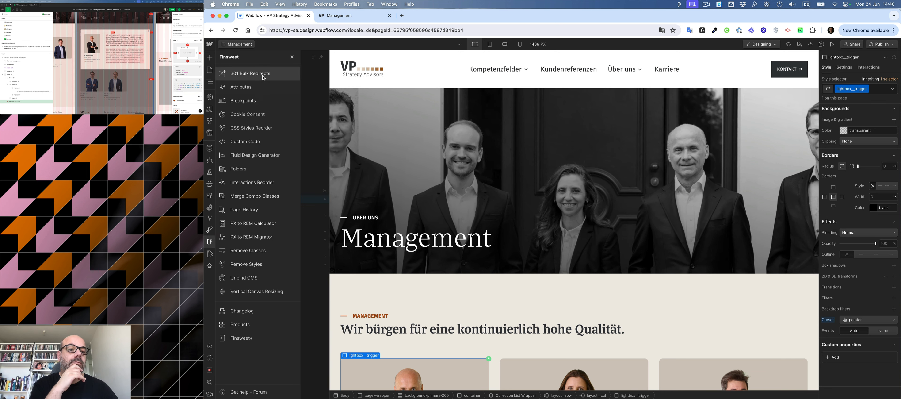
{"action": "left_click", "coordinate": [261, 141]}
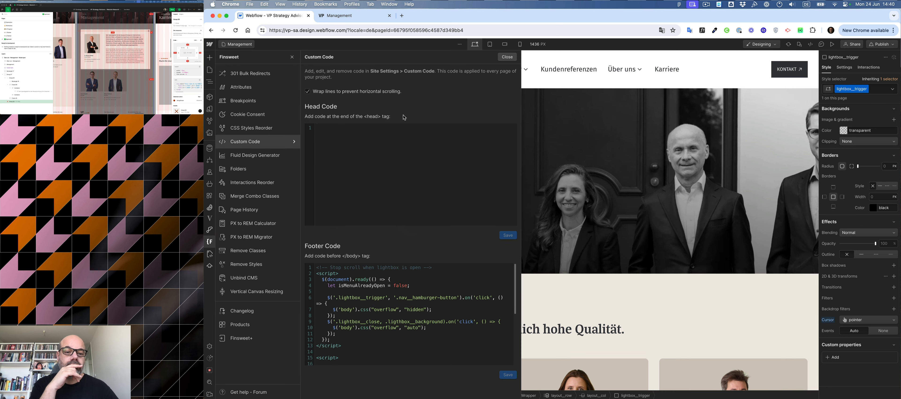
{"action": "double_click", "coordinate": [339, 299]}
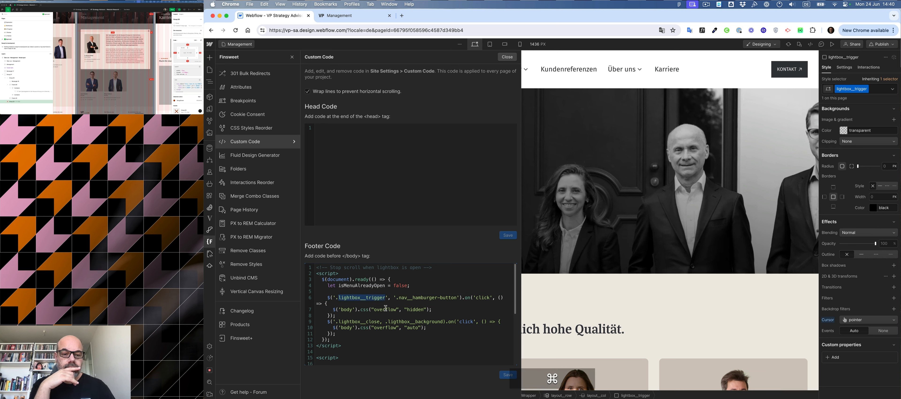
{"action": "key", "text": "cmd+v"}
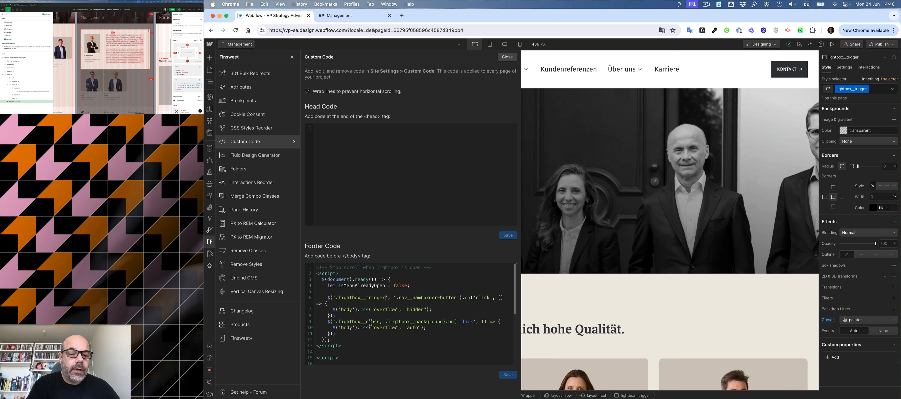
{"action": "left_click", "coordinate": [385, 298]}
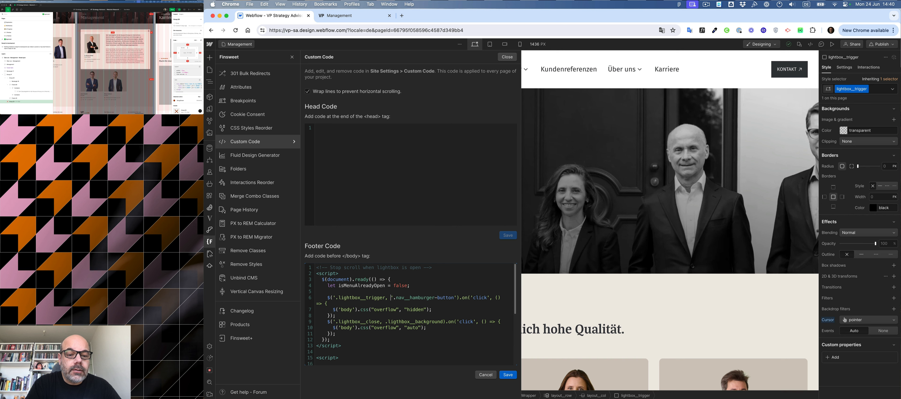
{"action": "key", "text": "Delete"}
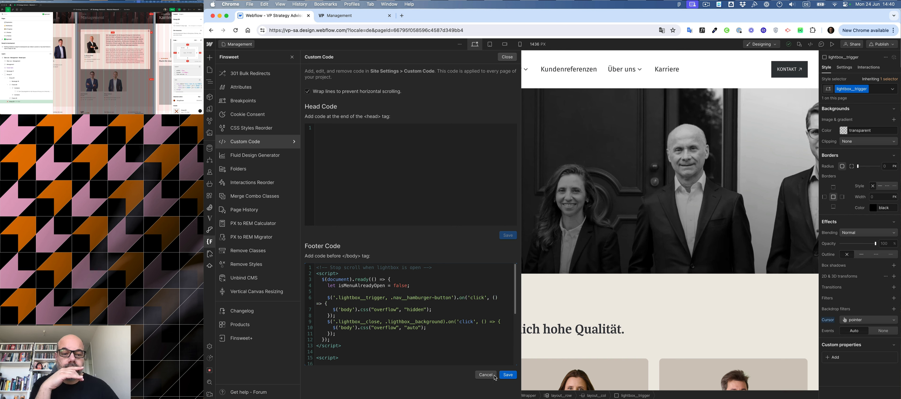
{"action": "left_click", "coordinate": [507, 375]}
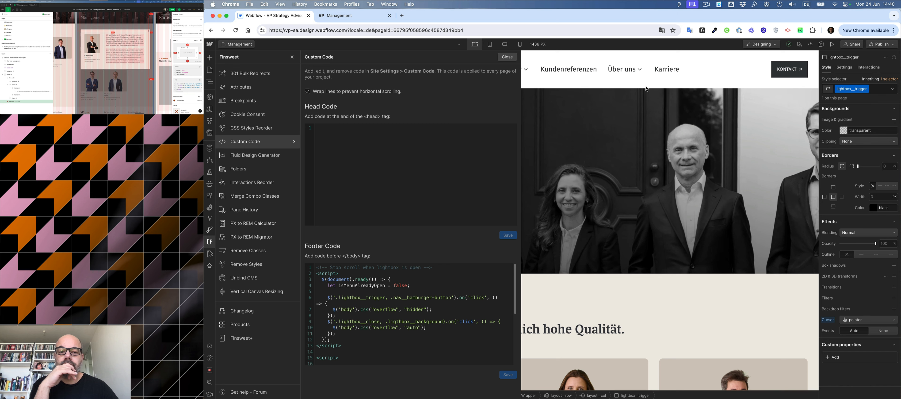
Close the custom code panel and publish the site to the staging domain.
{"action": "left_click", "coordinate": [509, 57]}
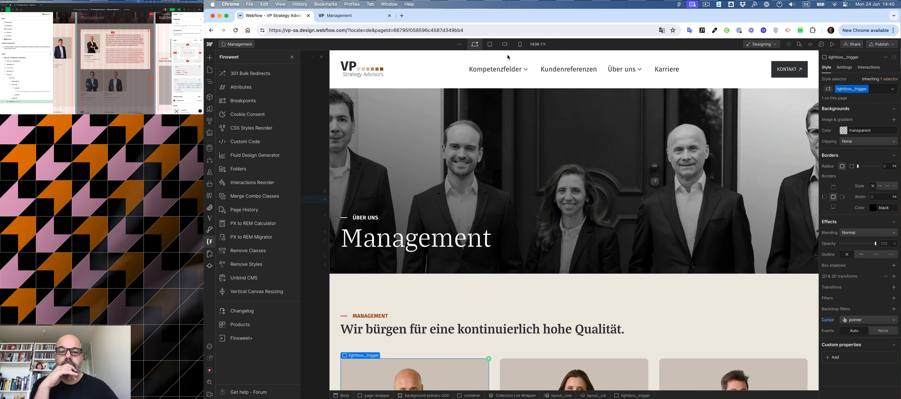
{"action": "left_click", "coordinate": [886, 45]}
{"action": "left_click", "coordinate": [866, 154]}
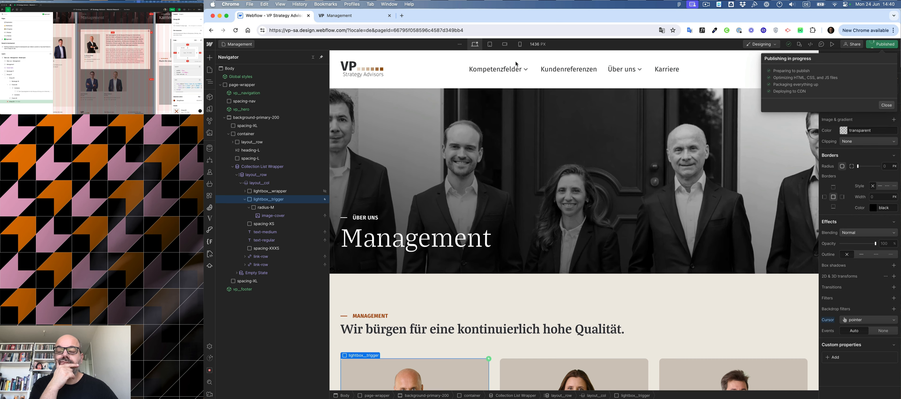
Reload the published Management page, open a team member's lightbox, test scrolling, and close and reopen it.
{"action": "left_click", "coordinate": [360, 15]}
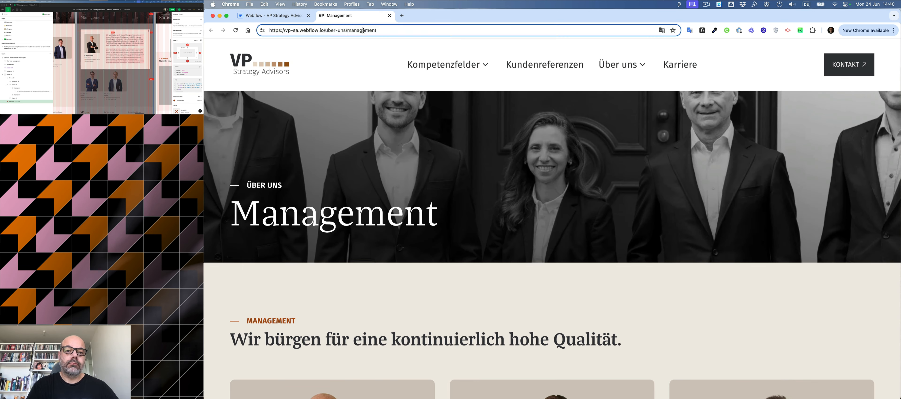
{"action": "key", "text": "Return"}
{"action": "scroll", "coordinate": [473, 76], "scroll_direction": "down", "scroll_amount": 5}
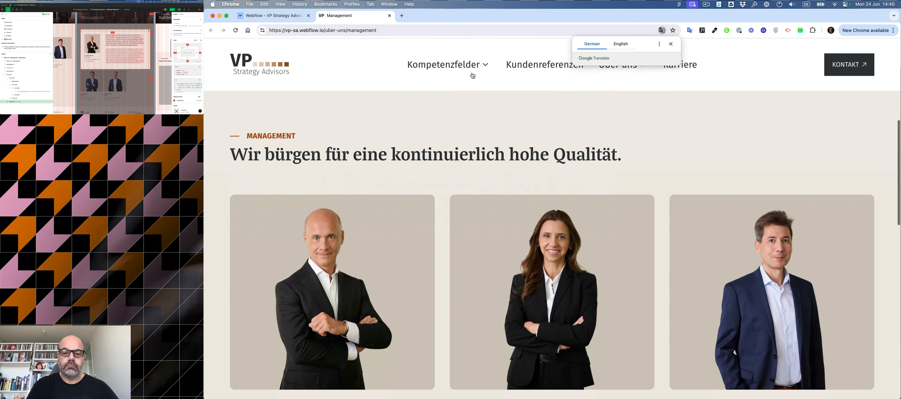
{"action": "scroll", "coordinate": [473, 76], "scroll_direction": "down", "scroll_amount": 2}
{"action": "left_click", "coordinate": [389, 150]}
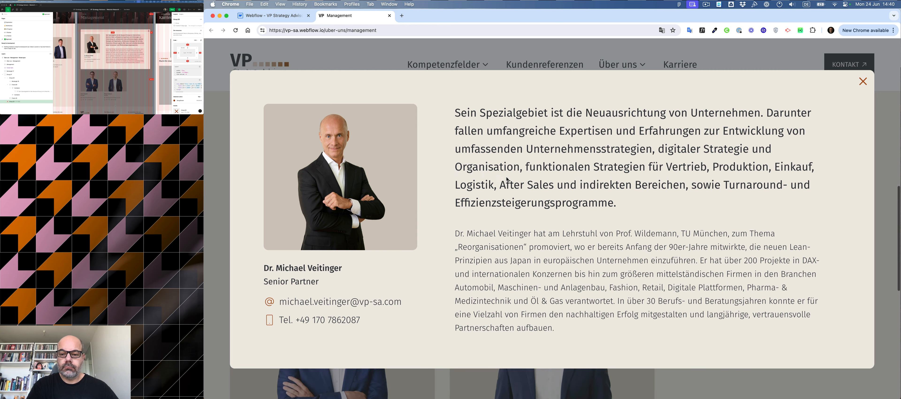
{"action": "scroll", "coordinate": [507, 180], "scroll_direction": "down", "scroll_amount": 5}
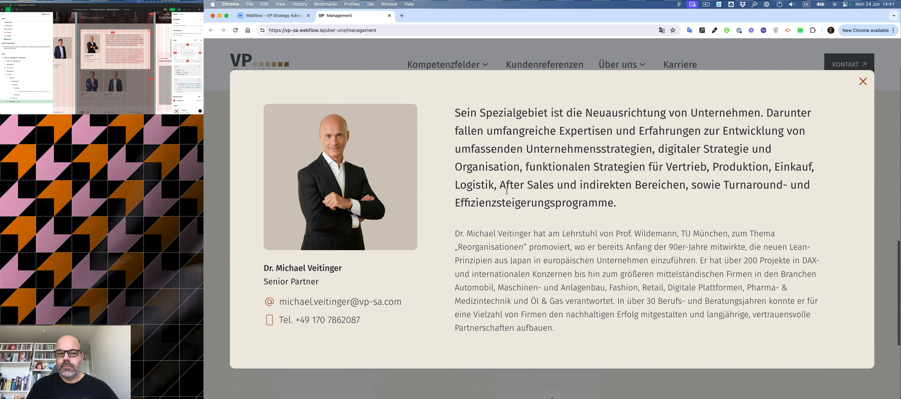
{"action": "scroll", "coordinate": [507, 189], "scroll_direction": "up", "scroll_amount": 5}
{"action": "left_click", "coordinate": [864, 82]}
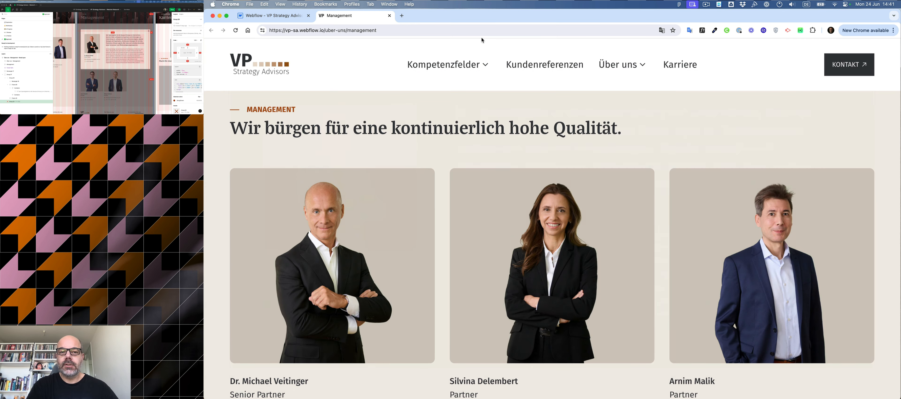
{"action": "left_click", "coordinate": [371, 269]}
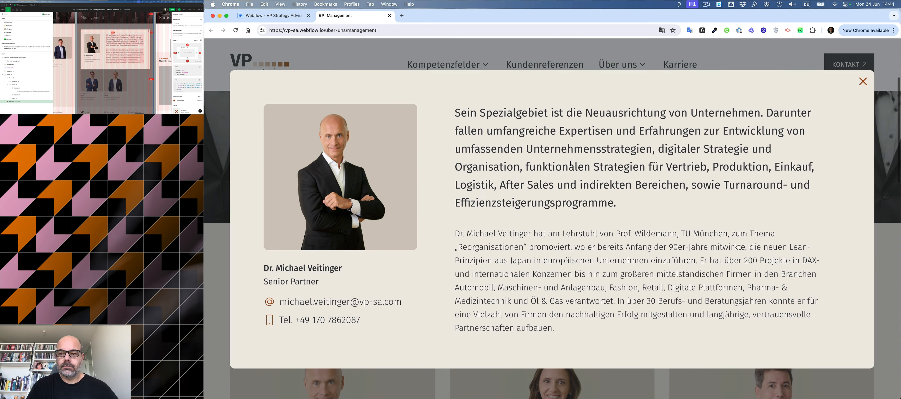
{"action": "left_click", "coordinate": [863, 81]}
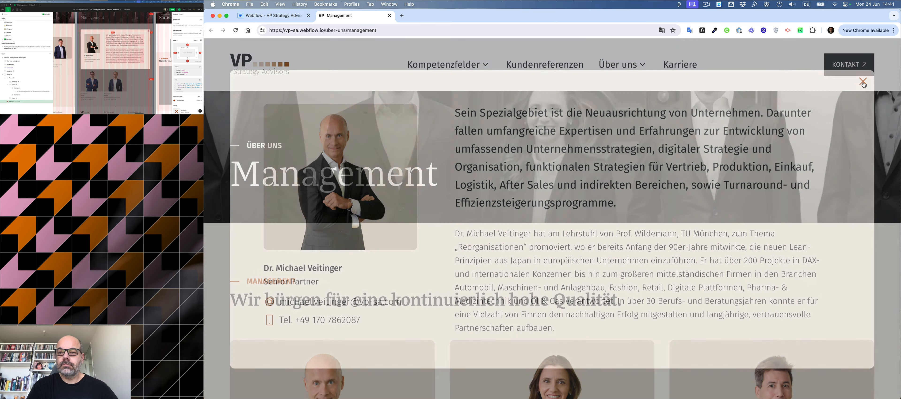
Open the browser's developer tools in responsive device mode with a taller mobile viewport.
{"action": "right_click", "coordinate": [765, 102]}
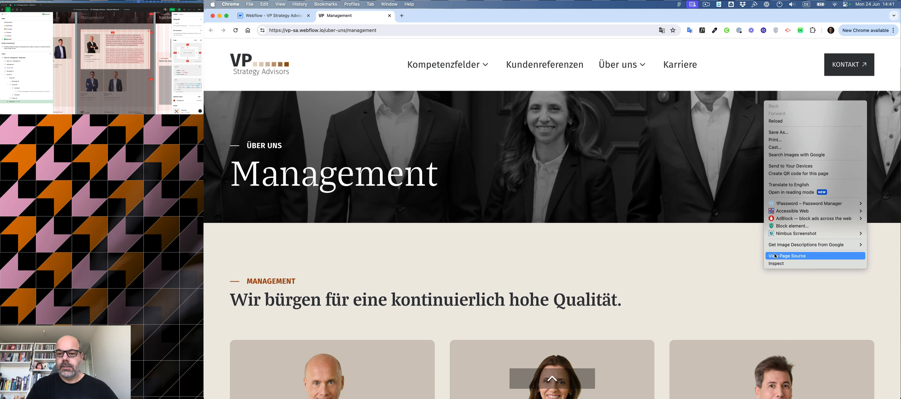
{"action": "left_click", "coordinate": [779, 264]}
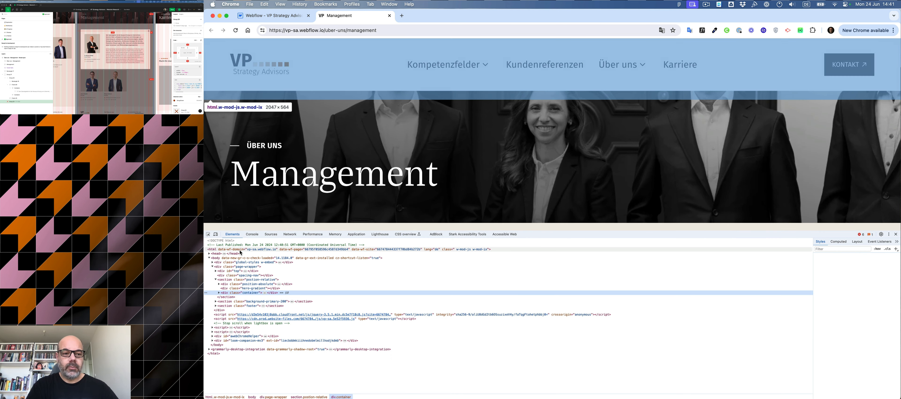
{"action": "left_click", "coordinate": [216, 234]}
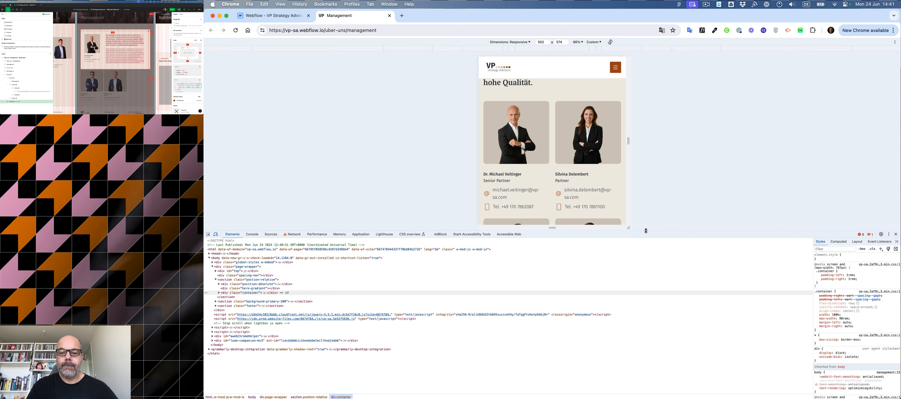
{"action": "left_click_drag", "start_coordinate": [646, 233], "coordinate": [646, 348]}
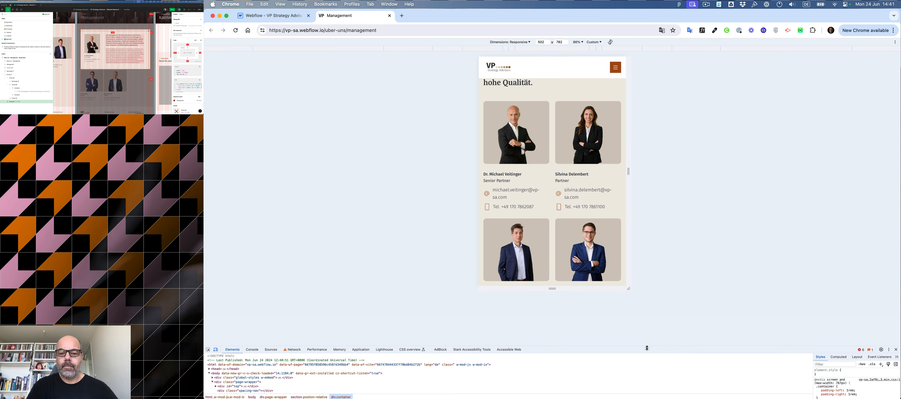
Open the mobile menu, test page scrolling behind it, and navigate to the Kundenreferenzen page.
{"action": "left_click", "coordinate": [616, 70]}
{"action": "scroll", "coordinate": [541, 190], "scroll_direction": "down", "scroll_amount": 10}
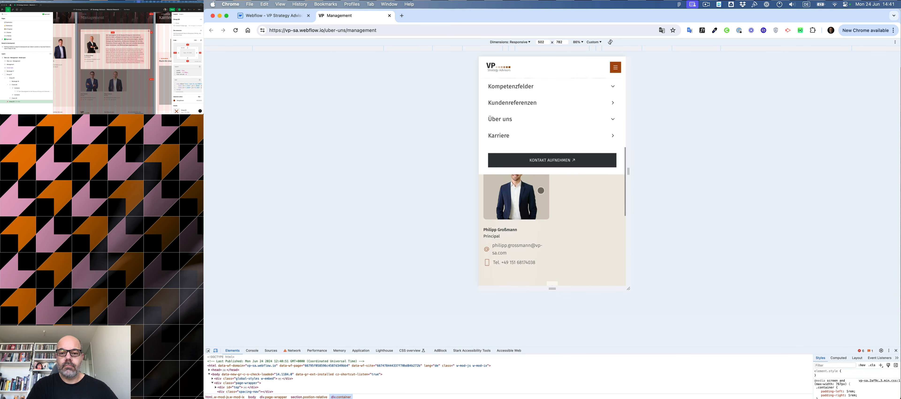
{"action": "scroll", "coordinate": [542, 190], "scroll_direction": "up", "scroll_amount": 10}
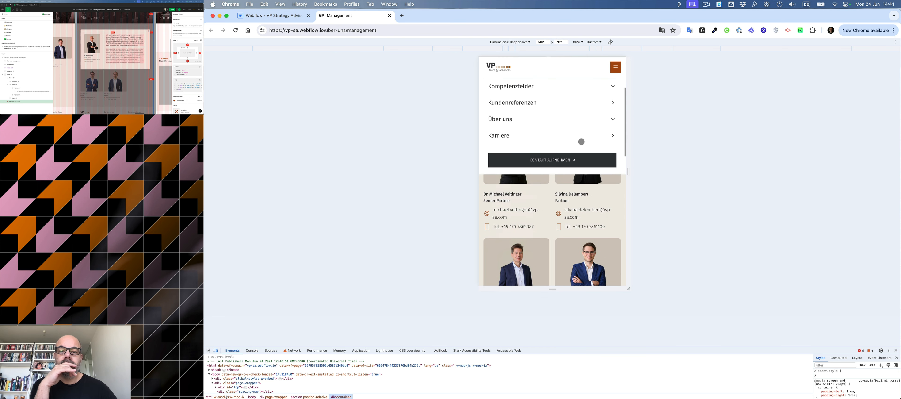
{"action": "left_click", "coordinate": [614, 102]}
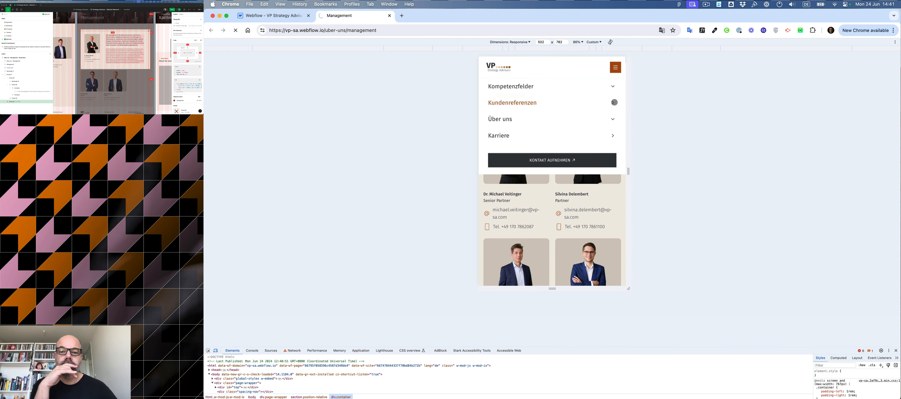
{"action": "left_click", "coordinate": [615, 118]}
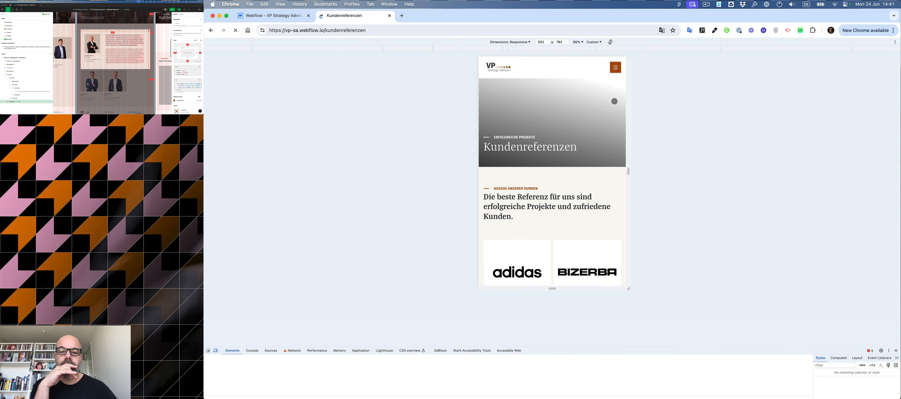
Open the mobile menu on Kundenreferenzen, expand and collapse the Kompetenzfelder and Über uns submenus, then close it.
{"action": "left_click", "coordinate": [616, 67]}
{"action": "left_click", "coordinate": [614, 88]}
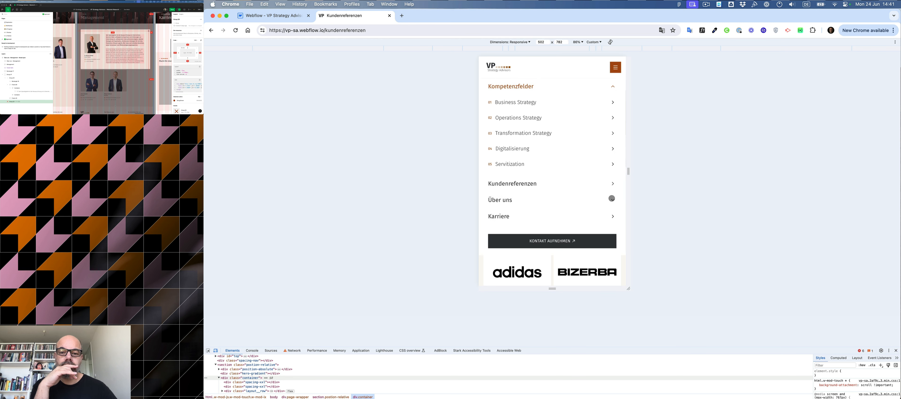
{"action": "left_click", "coordinate": [612, 199]}
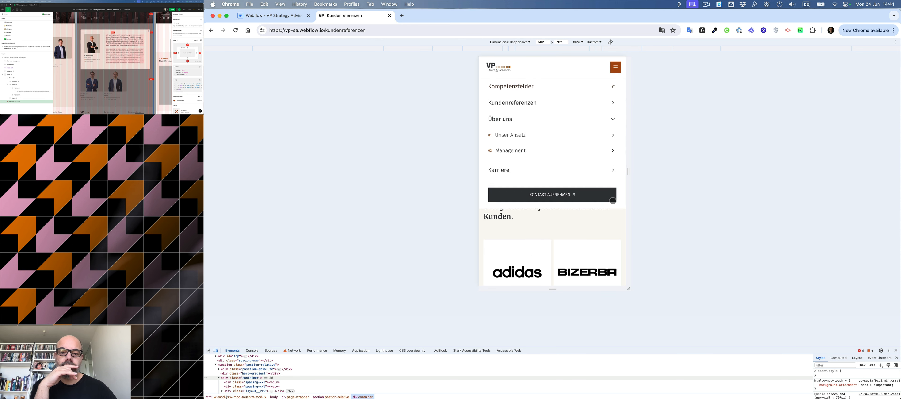
{"action": "left_click", "coordinate": [562, 86]}
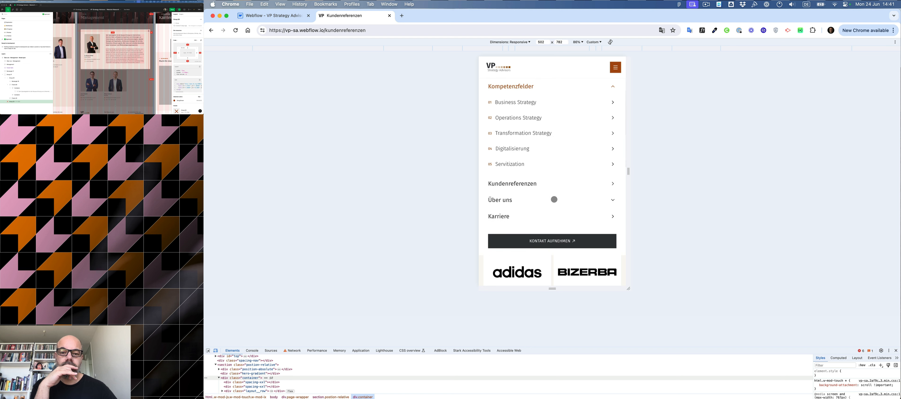
{"action": "left_click", "coordinate": [555, 200]}
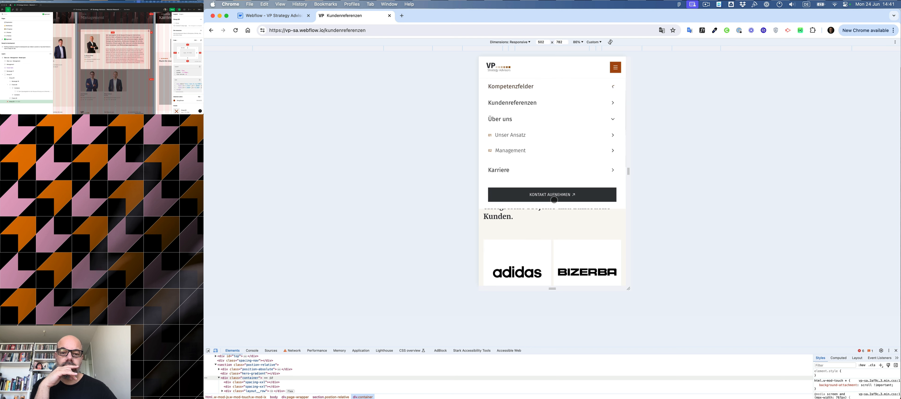
{"action": "left_click", "coordinate": [557, 86]}
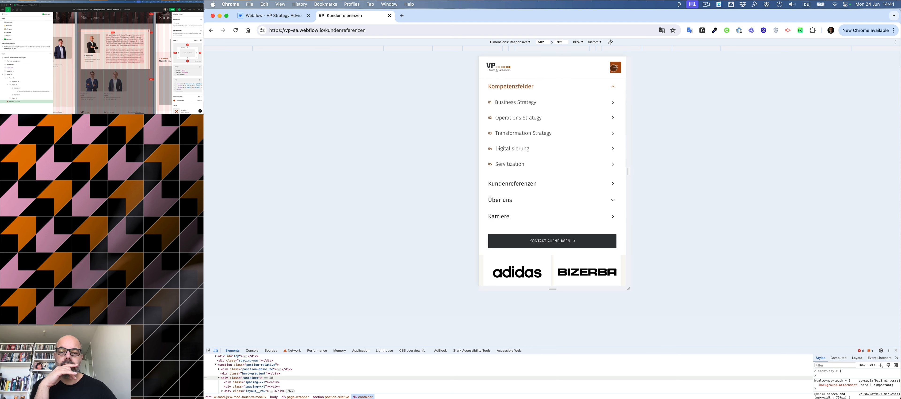
{"action": "left_click", "coordinate": [615, 67]}
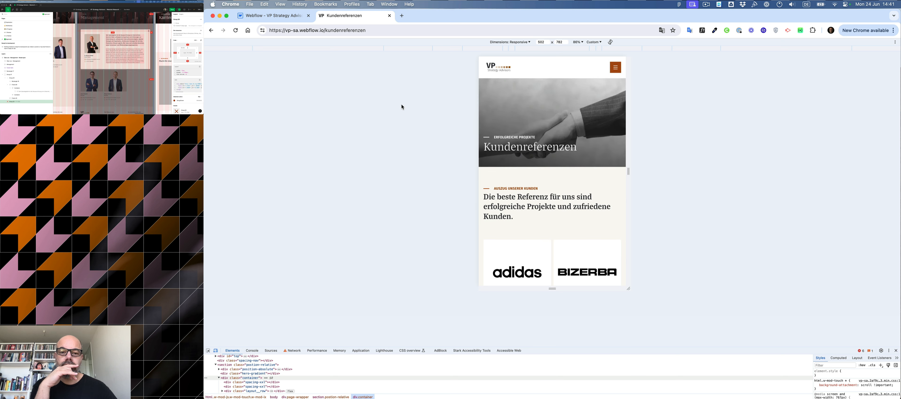
Test scrolling the Kundenreferenzen page in the mobile viewport, then close the developer tools.
{"action": "scroll", "coordinate": [525, 105], "scroll_direction": "down", "scroll_amount": 7}
{"action": "scroll", "coordinate": [537, 106], "scroll_direction": "down", "scroll_amount": 11}
{"action": "scroll", "coordinate": [537, 106], "scroll_direction": "up", "scroll_amount": 18}
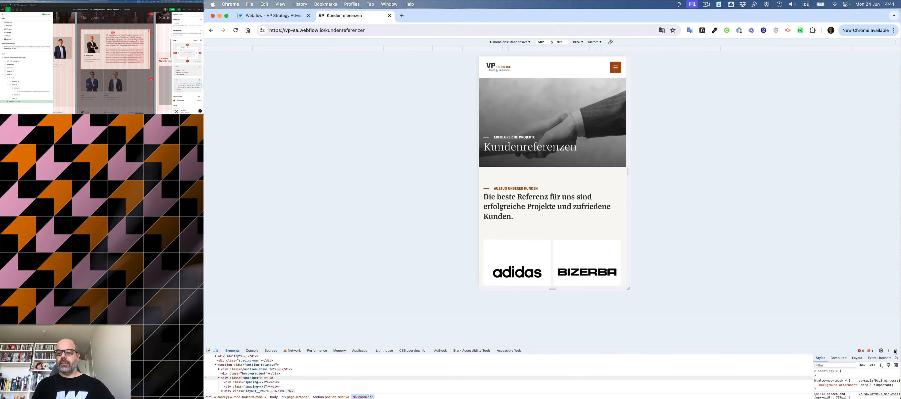
{"action": "key", "text": "super+alt+i"}
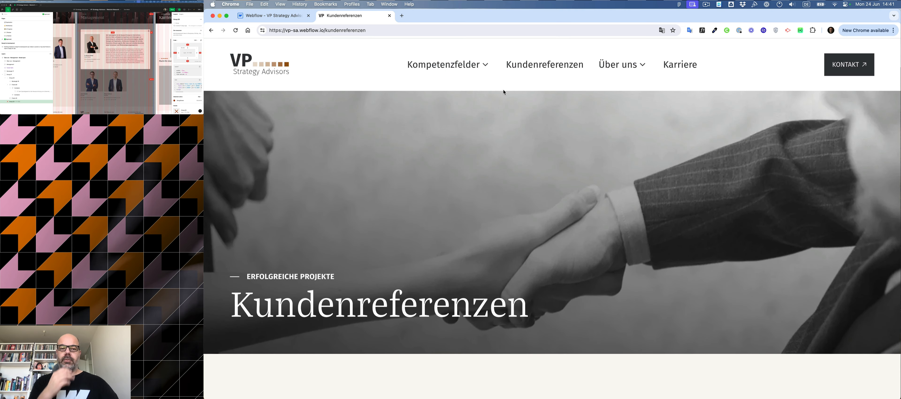
Switch to the Webflow Designer and open the Finsweet Custom Code tool.
{"action": "left_click", "coordinate": [260, 16]}
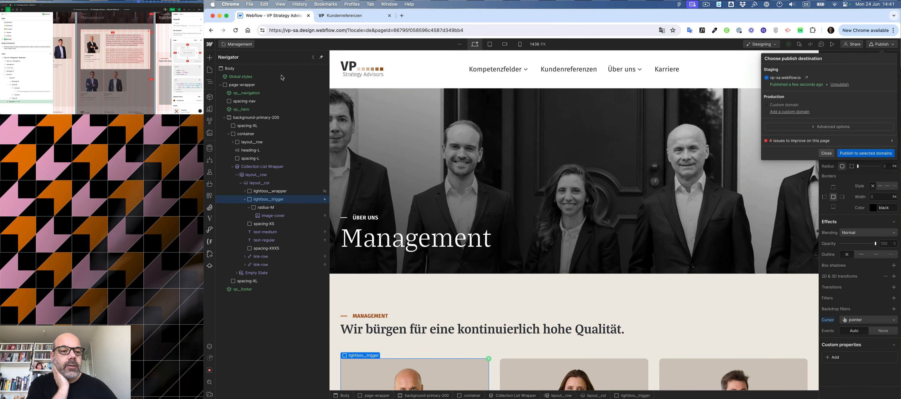
{"action": "left_click", "coordinate": [209, 242]}
{"action": "left_click", "coordinate": [210, 243]}
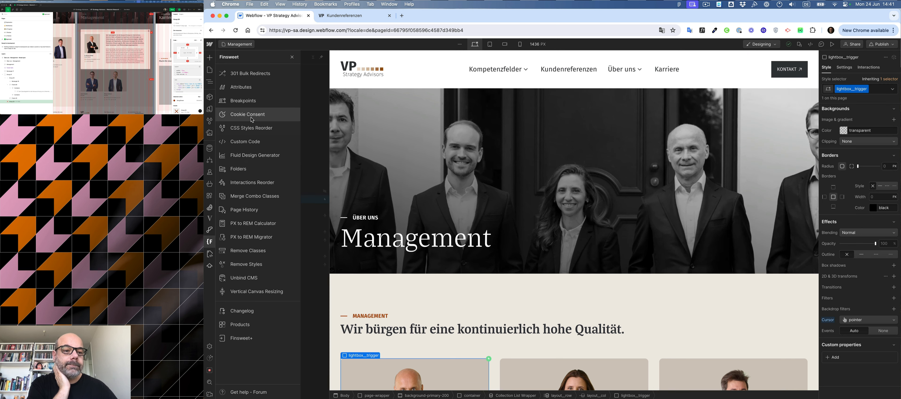
{"action": "left_click", "coordinate": [248, 146]}
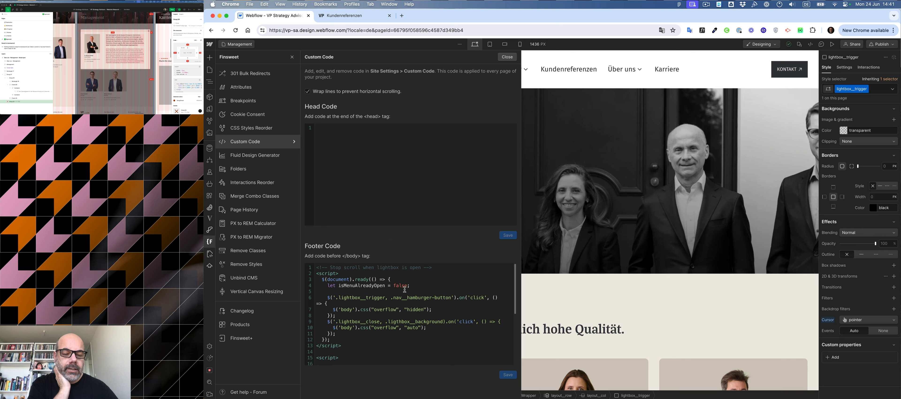
Edit the isMenuAlreadyOpen declaration line in the footer code, save the custom code, and close the panel.
{"action": "scroll", "coordinate": [405, 289], "scroll_direction": "down", "scroll_amount": 3}
{"action": "scroll", "coordinate": [405, 290], "scroll_direction": "up", "scroll_amount": 3}
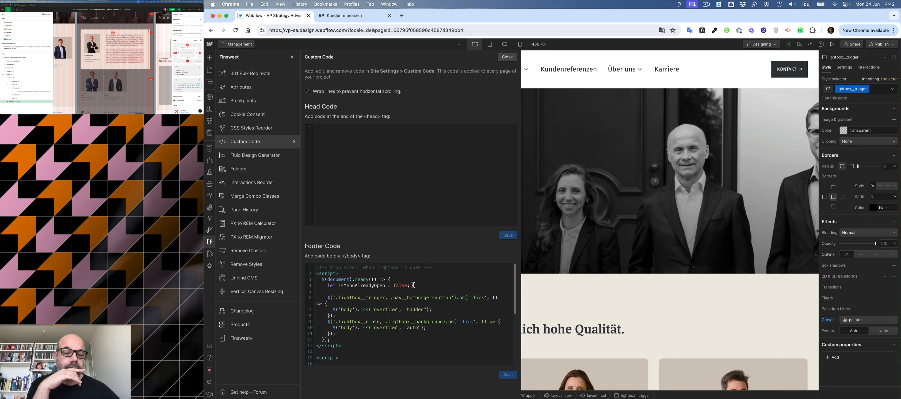
{"action": "left_click_drag", "start_coordinate": [410, 285], "coordinate": [328, 285]}
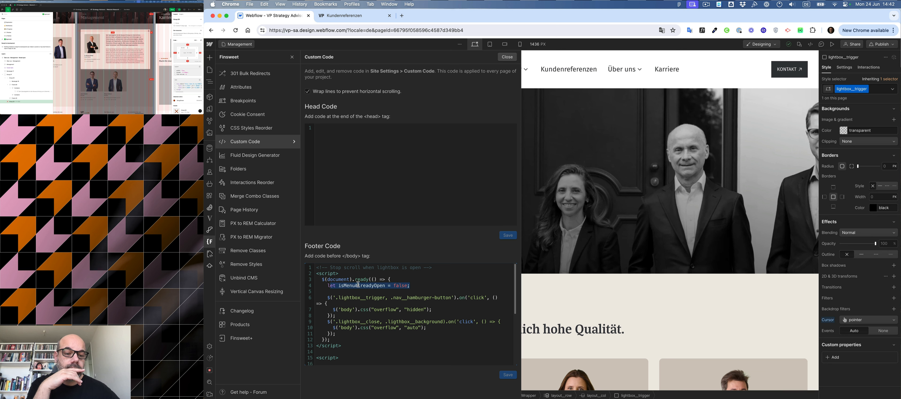
{"action": "left_click", "coordinate": [449, 283]}
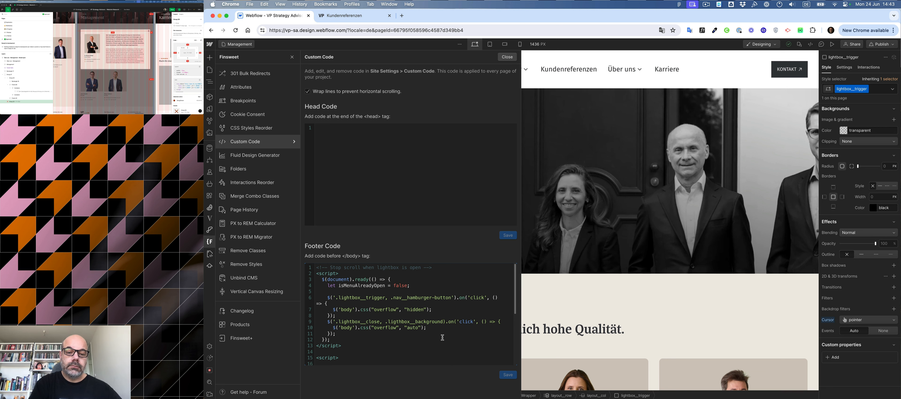
{"action": "type", "text": "'"}
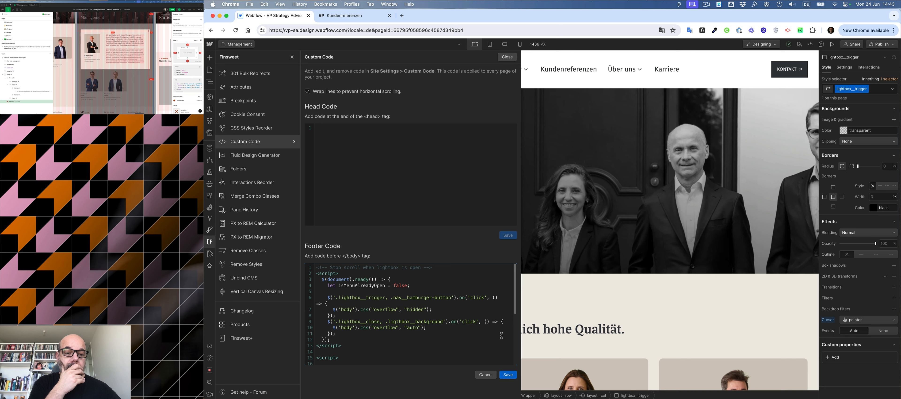
{"action": "left_click", "coordinate": [508, 375]}
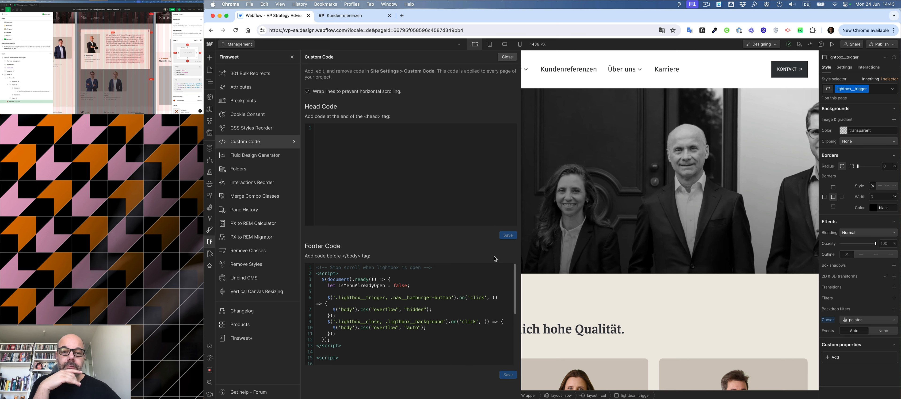
{"action": "left_click", "coordinate": [508, 56]}
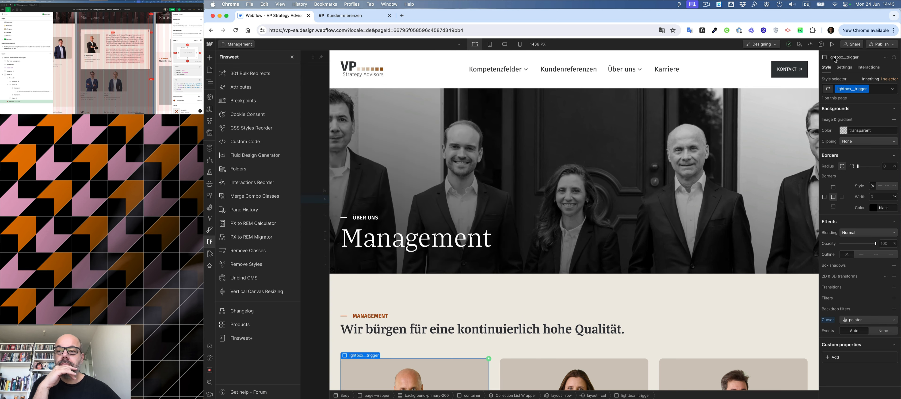
Publish the site to the vp-sa.webflow.io staging domain and reload the published Kundenreferenzen page.
{"action": "left_click", "coordinate": [882, 44]}
{"action": "left_click", "coordinate": [866, 153]}
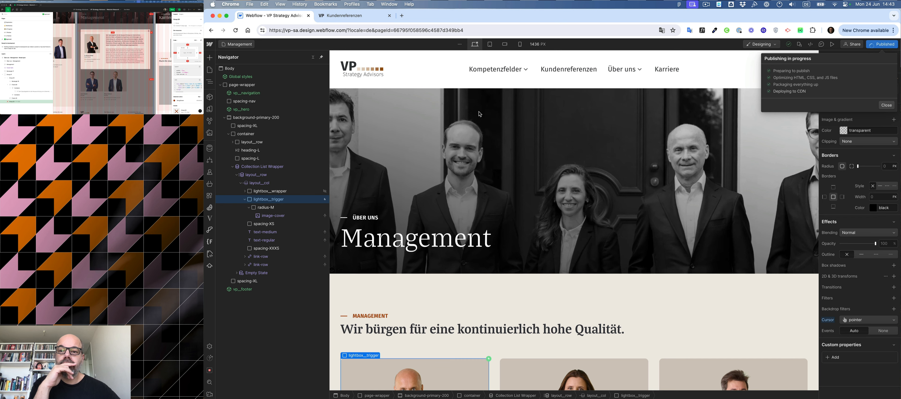
{"action": "left_click", "coordinate": [345, 15]}
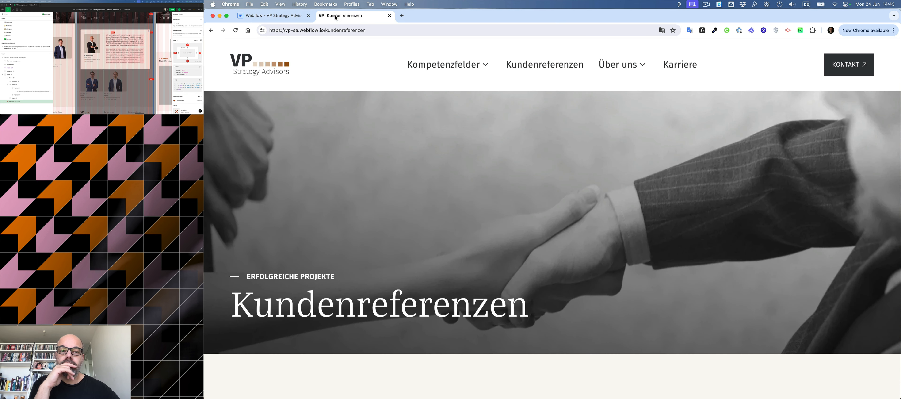
{"action": "left_click", "coordinate": [236, 30]}
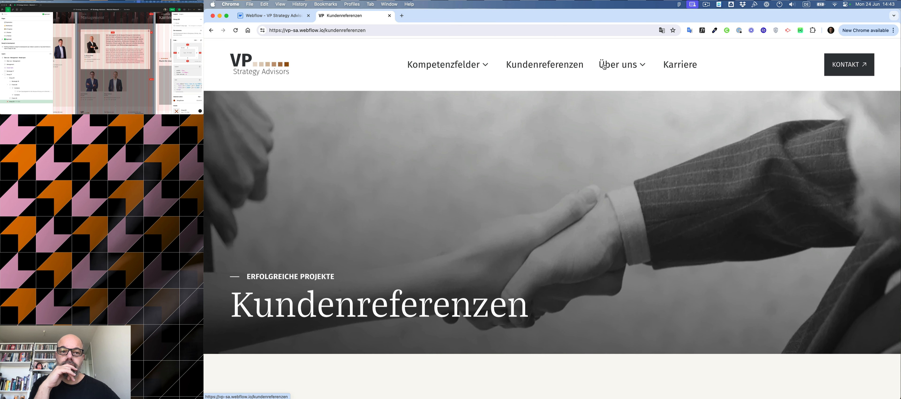
Go back to the Management page and test opening and closing a team member's lightbox and scrolling the page.
{"action": "left_click", "coordinate": [212, 34]}
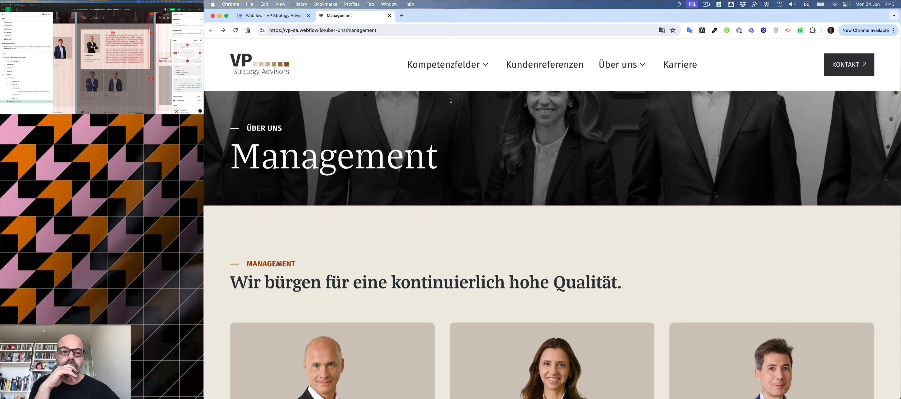
{"action": "scroll", "coordinate": [449, 98], "scroll_direction": "down", "scroll_amount": 5}
{"action": "left_click", "coordinate": [546, 179]}
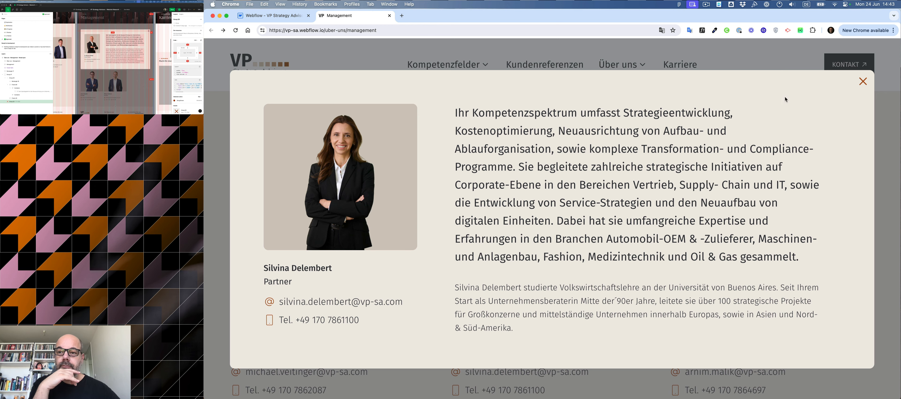
{"action": "left_click", "coordinate": [863, 82]}
{"action": "scroll", "coordinate": [694, 191], "scroll_direction": "down", "scroll_amount": 10}
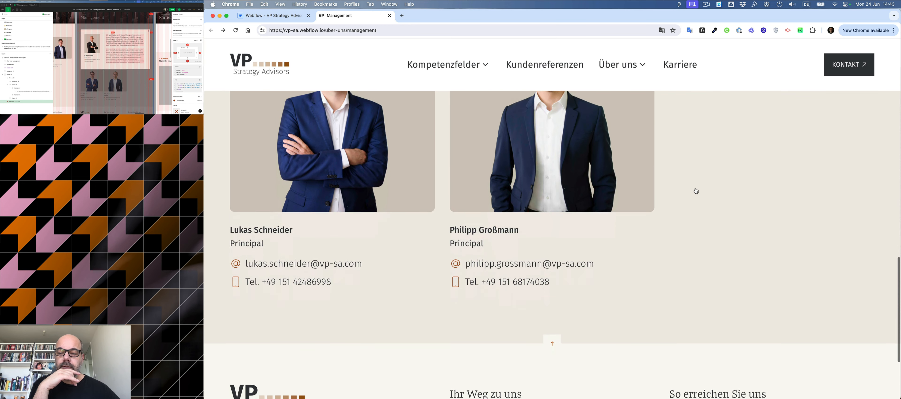
{"action": "scroll", "coordinate": [695, 189], "scroll_direction": "up", "scroll_amount": 10}
{"action": "scroll", "coordinate": [695, 188], "scroll_direction": "up", "scroll_amount": 4}
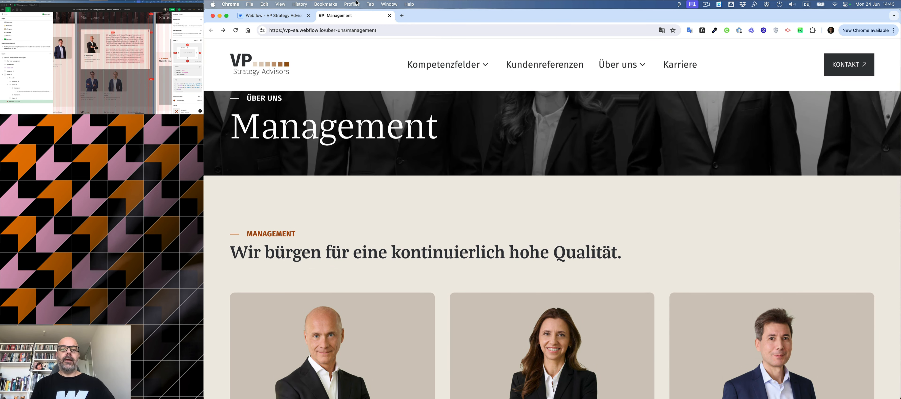
Switch to Figma and examine the Management page and its open-modal design frames.
{"action": "left_click", "coordinate": [389, 16]}
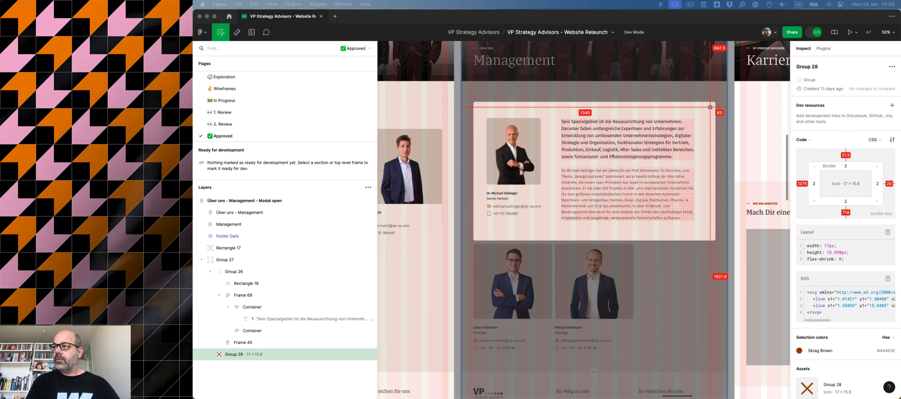
{"action": "scroll", "coordinate": [603, 210], "scroll_direction": "up", "scroll_amount": 5}
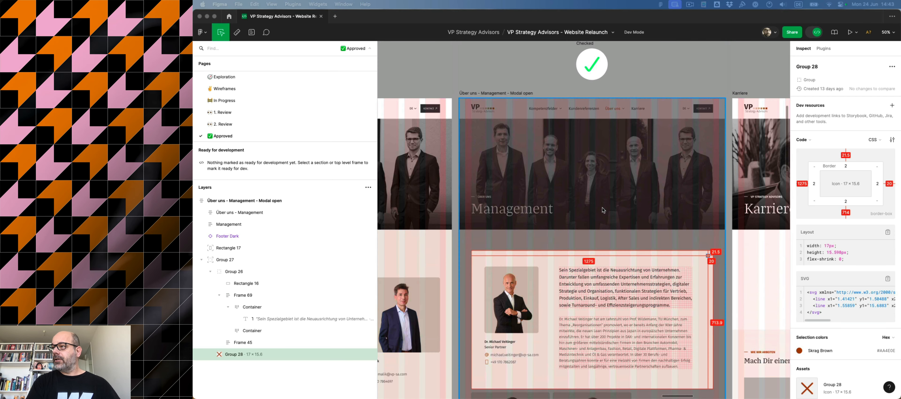
{"action": "scroll", "coordinate": [603, 210], "scroll_direction": "down", "scroll_amount": 2}
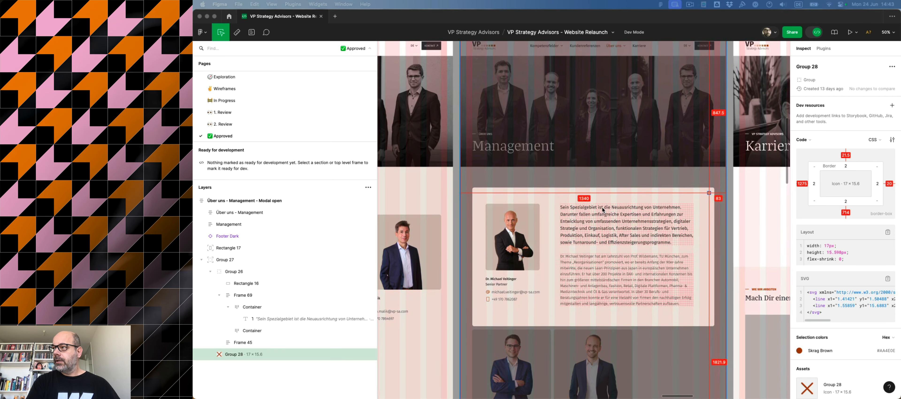
{"action": "scroll", "coordinate": [602, 210], "scroll_direction": "up", "scroll_amount": 4}
{"action": "scroll", "coordinate": [602, 210], "scroll_direction": "left", "scroll_amount": 8}
{"action": "scroll", "coordinate": [603, 210], "scroll_direction": "down", "scroll_amount": 10}
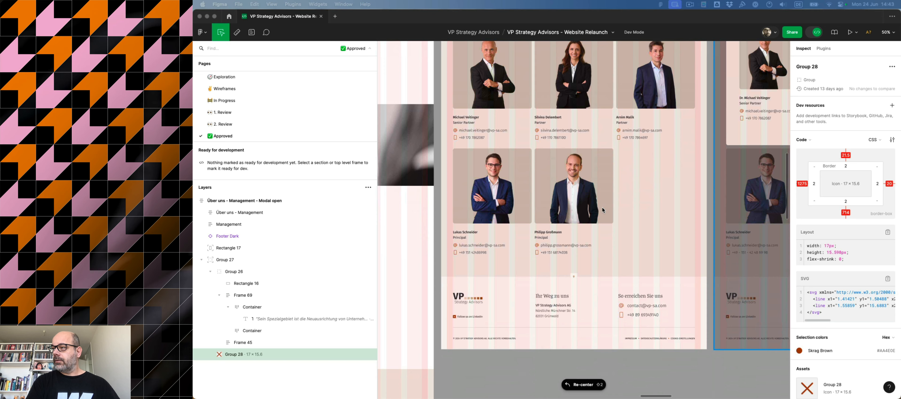
{"action": "scroll", "coordinate": [603, 210], "scroll_direction": "up", "scroll_amount": 8}
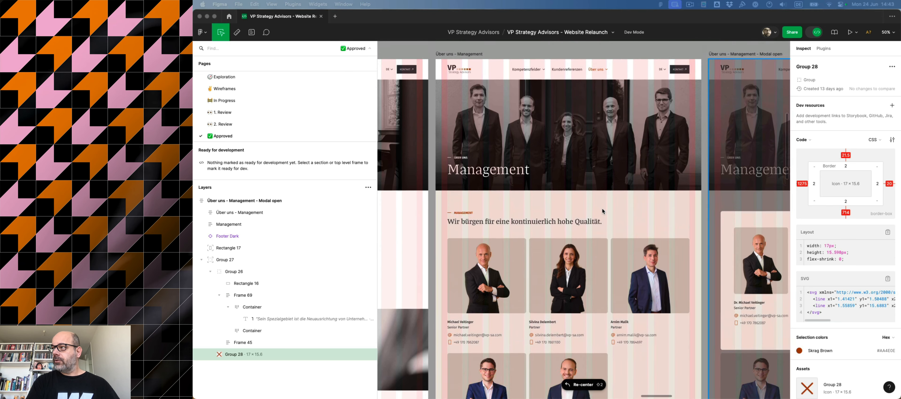
{"action": "scroll", "coordinate": [602, 211], "scroll_direction": "right", "scroll_amount": 3}
{"action": "scroll", "coordinate": [602, 211], "scroll_direction": "right", "scroll_amount": 5}
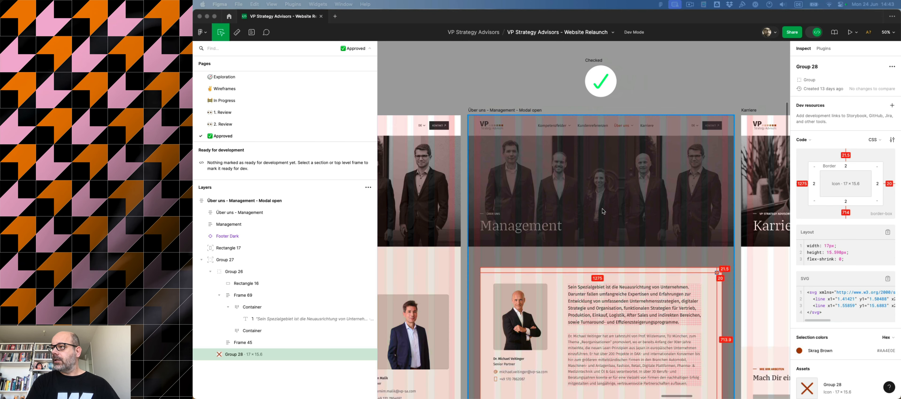
{"action": "scroll", "coordinate": [603, 212], "scroll_direction": "down", "scroll_amount": 6}
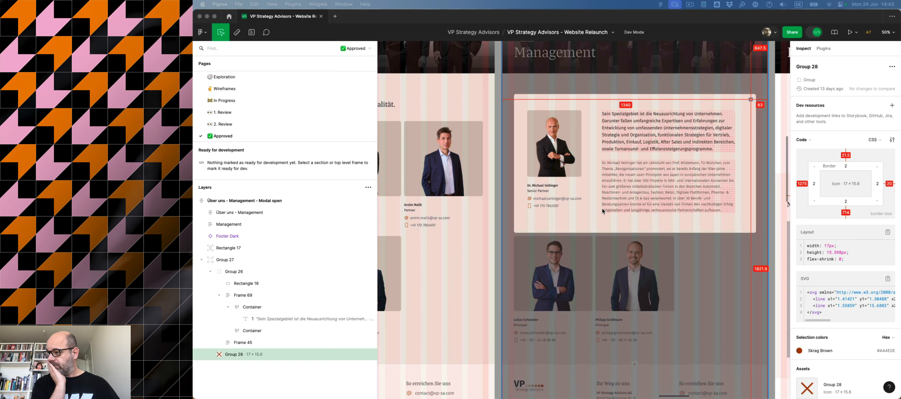
Examine the Karriere page and Karriere modal-open design frames in Figma.
{"action": "scroll", "coordinate": [603, 211], "scroll_direction": "right", "scroll_amount": 8}
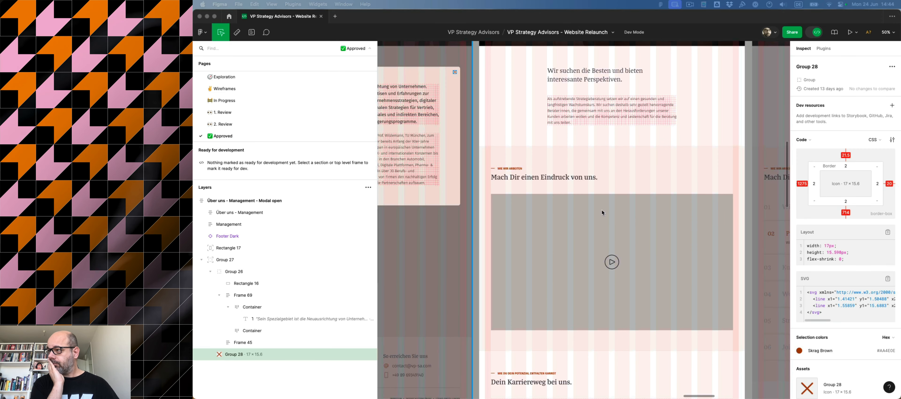
{"action": "scroll", "coordinate": [603, 212], "scroll_direction": "up", "scroll_amount": 6}
{"action": "scroll", "coordinate": [603, 212], "scroll_direction": "right", "scroll_amount": 7}
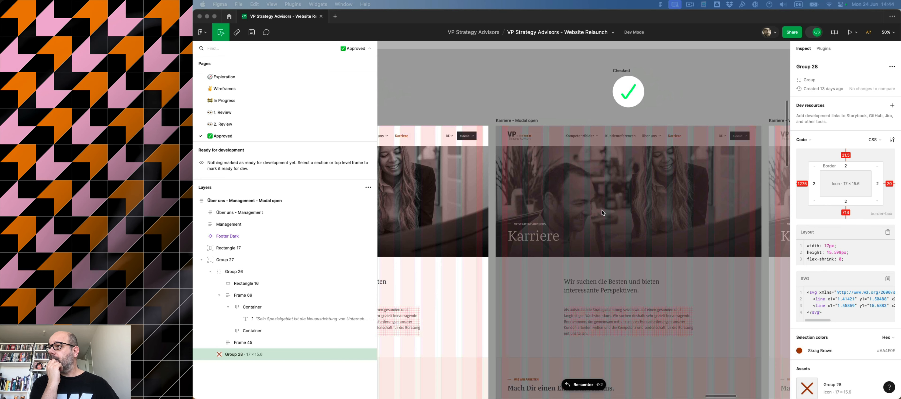
{"action": "scroll", "coordinate": [602, 212], "scroll_direction": "left", "scroll_amount": 8}
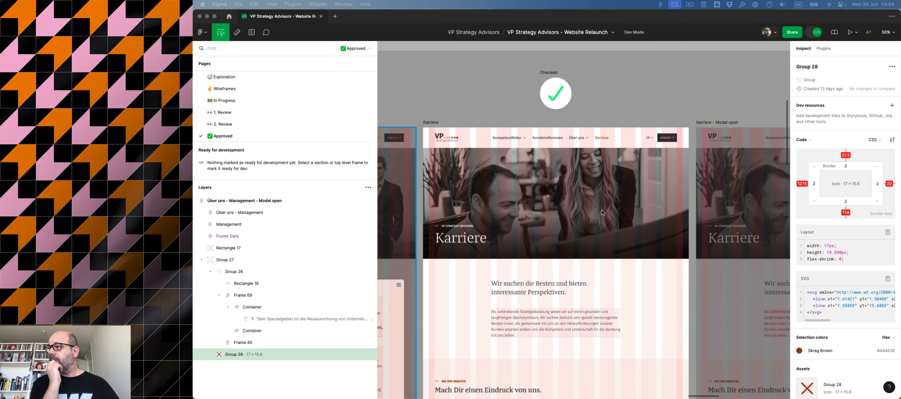
{"action": "scroll", "coordinate": [602, 212], "scroll_direction": "right", "scroll_amount": 5}
{"action": "scroll", "coordinate": [602, 212], "scroll_direction": "down", "scroll_amount": 5}
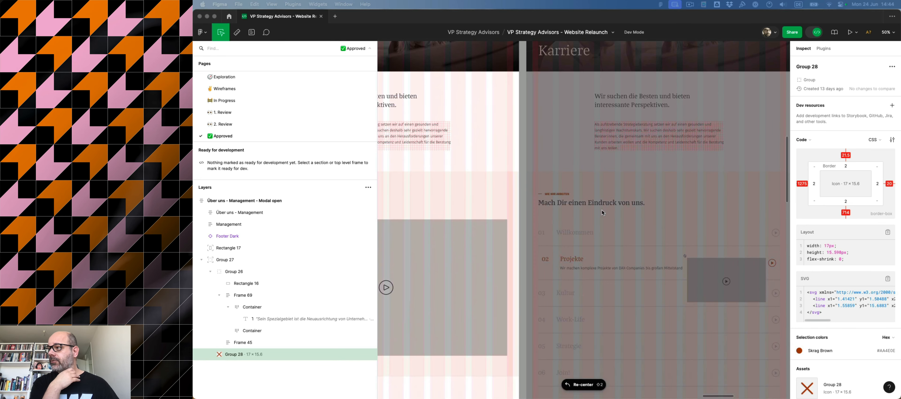
{"action": "scroll", "coordinate": [603, 212], "scroll_direction": "down", "scroll_amount": 1}
{"action": "scroll", "coordinate": [603, 213], "scroll_direction": "up", "scroll_amount": 5}
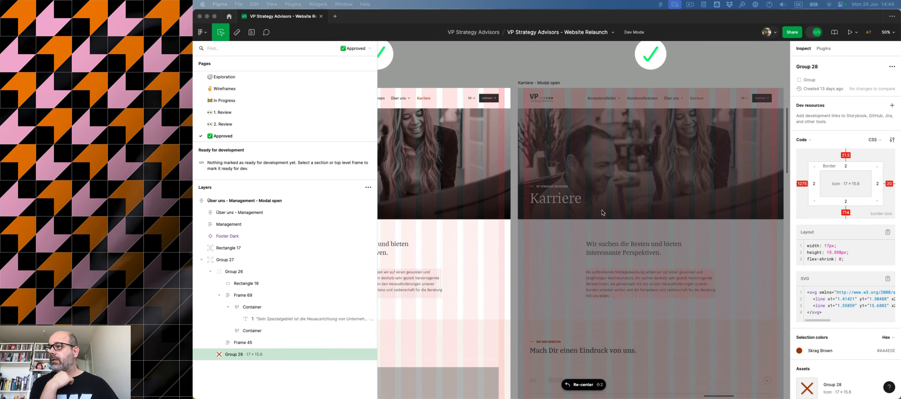
{"action": "scroll", "coordinate": [604, 213], "scroll_direction": "left", "scroll_amount": 5}
{"action": "scroll", "coordinate": [585, 144], "scroll_direction": "down", "scroll_amount": 10}
{"action": "scroll", "coordinate": [585, 144], "scroll_direction": "left", "scroll_amount": 2}
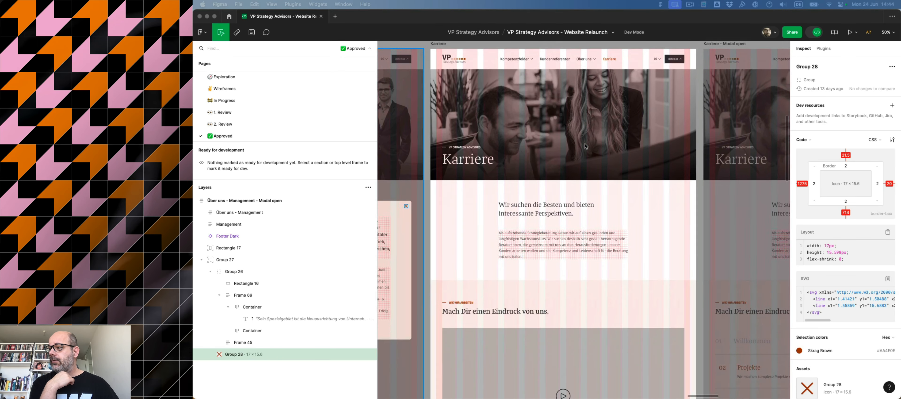
{"action": "scroll", "coordinate": [585, 147], "scroll_direction": "down", "scroll_amount": 5}
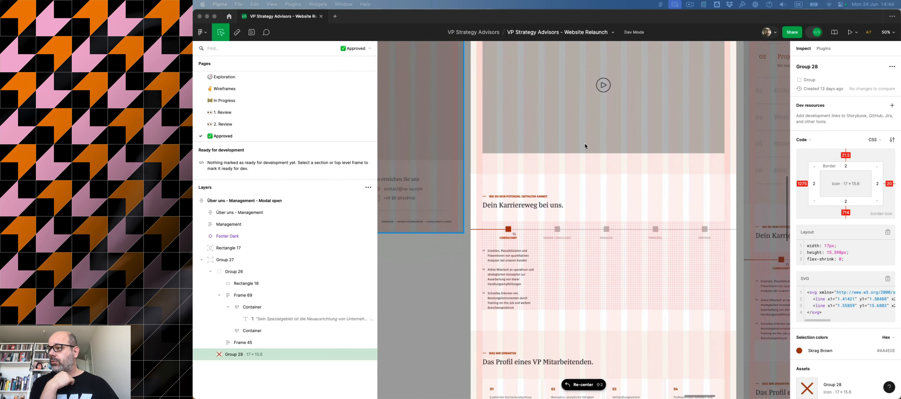
{"action": "scroll", "coordinate": [585, 147], "scroll_direction": "up", "scroll_amount": 2}
{"action": "scroll", "coordinate": [585, 146], "scroll_direction": "up", "scroll_amount": 10}
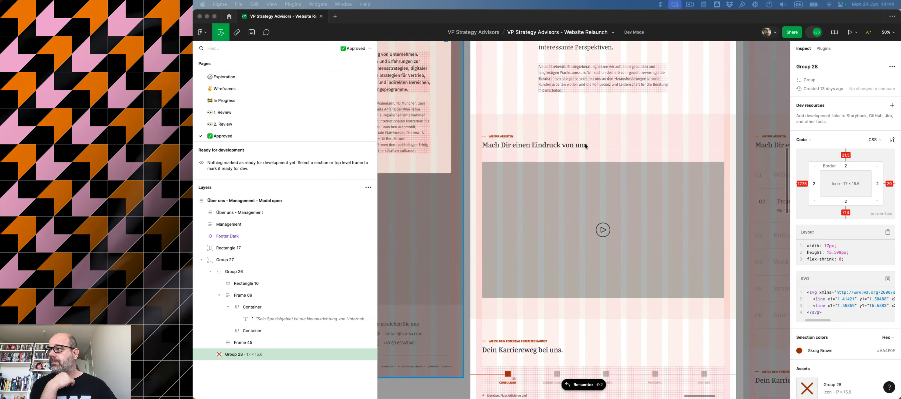
{"action": "scroll", "coordinate": [585, 146], "scroll_direction": "right", "scroll_amount": 1}
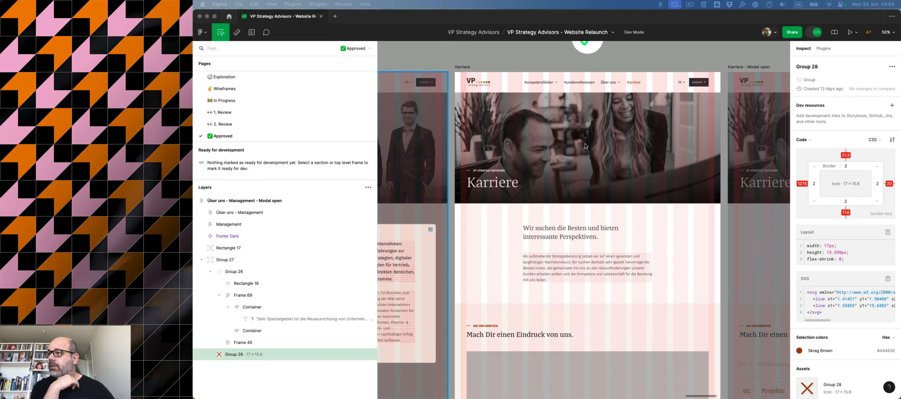
{"action": "scroll", "coordinate": [586, 146], "scroll_direction": "left", "scroll_amount": 2}
{"action": "scroll", "coordinate": [585, 146], "scroll_direction": "down", "scroll_amount": 7}
{"action": "scroll", "coordinate": [585, 146], "scroll_direction": "down", "scroll_amount": 3}
{"action": "scroll", "coordinate": [585, 146], "scroll_direction": "right", "scroll_amount": 1}
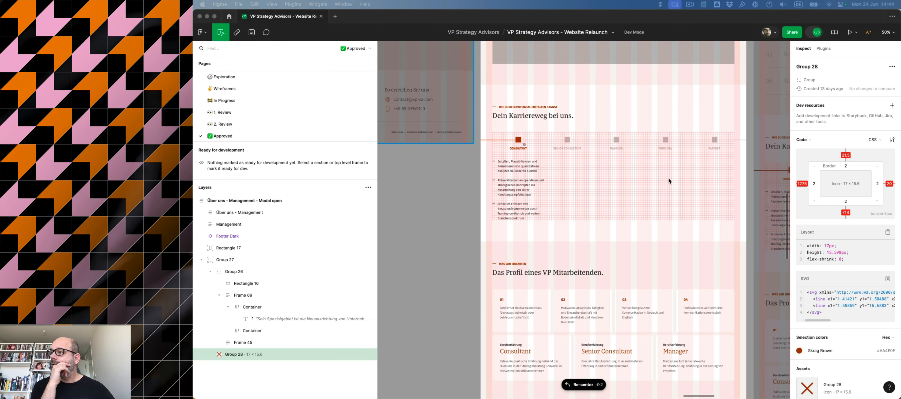
Examine the Karriere design's profile, testimonials, testimonial modal and contact sections, then the neighbouring Karriere V2 frame.
{"action": "scroll", "coordinate": [668, 169], "scroll_direction": "down", "scroll_amount": 4}
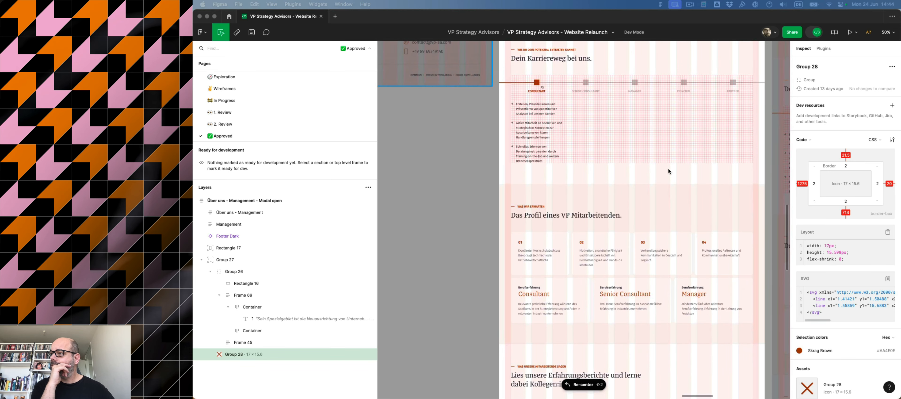
{"action": "scroll", "coordinate": [668, 171], "scroll_direction": "down", "scroll_amount": 2}
{"action": "scroll", "coordinate": [668, 171], "scroll_direction": "right", "scroll_amount": 2}
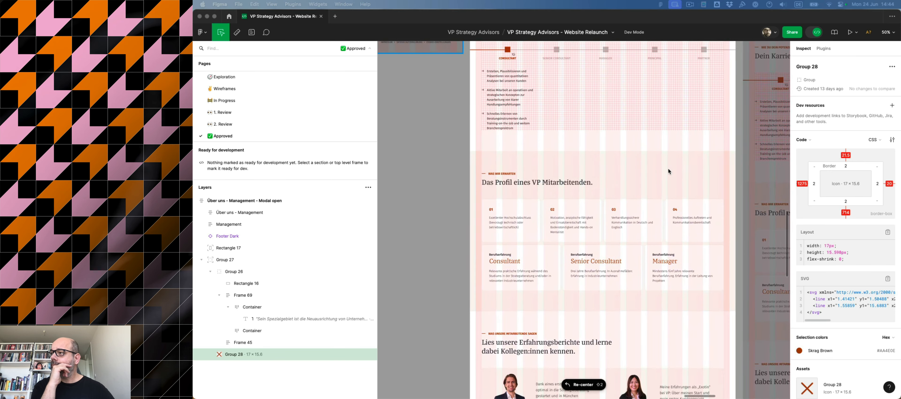
{"action": "scroll", "coordinate": [552, 227], "scroll_direction": "down", "scroll_amount": 10}
{"action": "scroll", "coordinate": [553, 227], "scroll_direction": "right", "scroll_amount": 2}
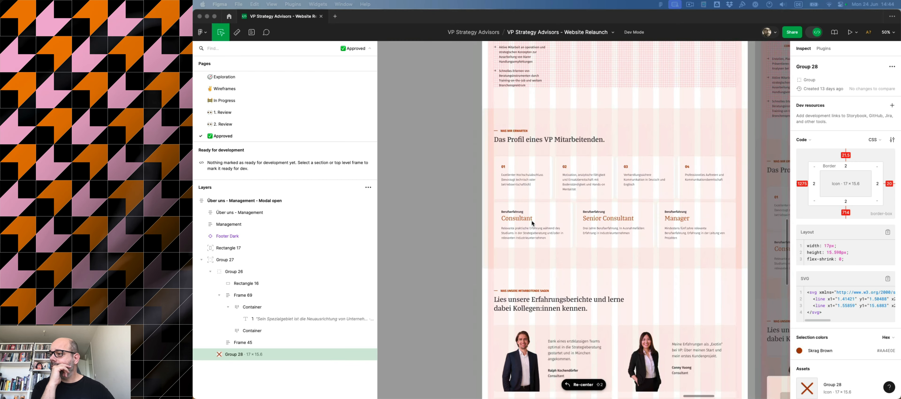
{"action": "scroll", "coordinate": [533, 223], "scroll_direction": "down", "scroll_amount": 4}
{"action": "scroll", "coordinate": [532, 223], "scroll_direction": "left", "scroll_amount": 1}
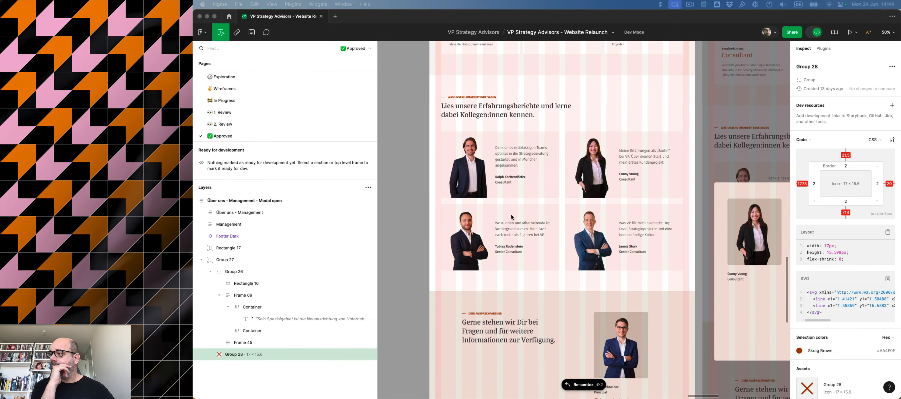
{"action": "scroll", "coordinate": [588, 145], "scroll_direction": "right", "scroll_amount": 12}
{"action": "scroll", "coordinate": [587, 144], "scroll_direction": "down", "scroll_amount": 4}
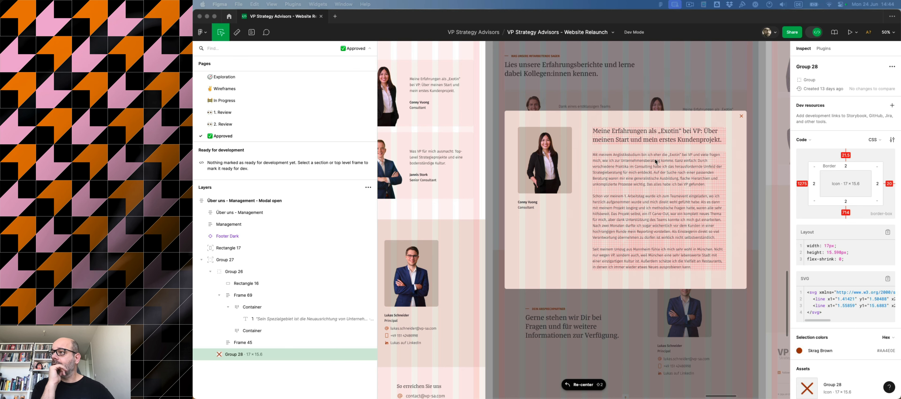
{"action": "scroll", "coordinate": [648, 138], "scroll_direction": "left", "scroll_amount": 12}
{"action": "scroll", "coordinate": [648, 138], "scroll_direction": "down", "scroll_amount": 3}
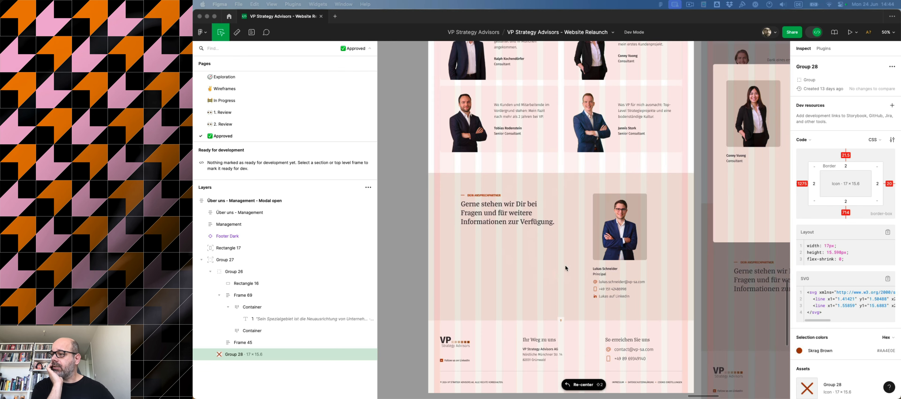
{"action": "scroll", "coordinate": [584, 239], "scroll_direction": "right", "scroll_amount": 15}
{"action": "scroll", "coordinate": [585, 240], "scroll_direction": "down", "scroll_amount": 10}
{"action": "scroll", "coordinate": [584, 240], "scroll_direction": "up", "scroll_amount": 5}
{"action": "scroll", "coordinate": [584, 239], "scroll_direction": "up", "scroll_amount": 15}
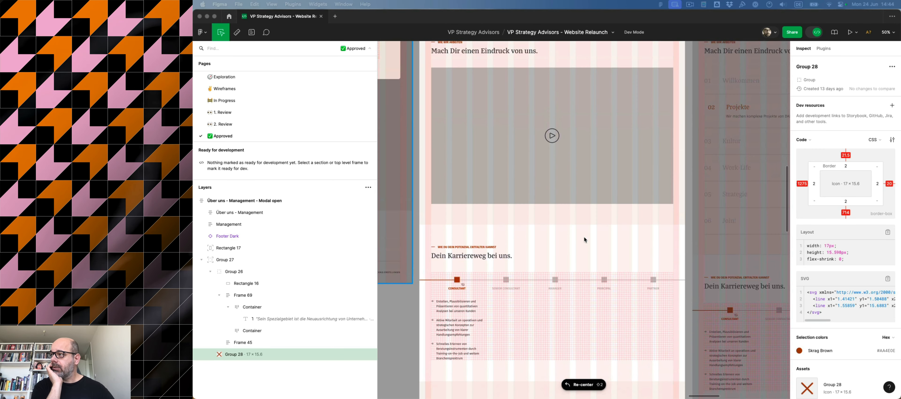
{"action": "scroll", "coordinate": [585, 240], "scroll_direction": "up", "scroll_amount": 8}
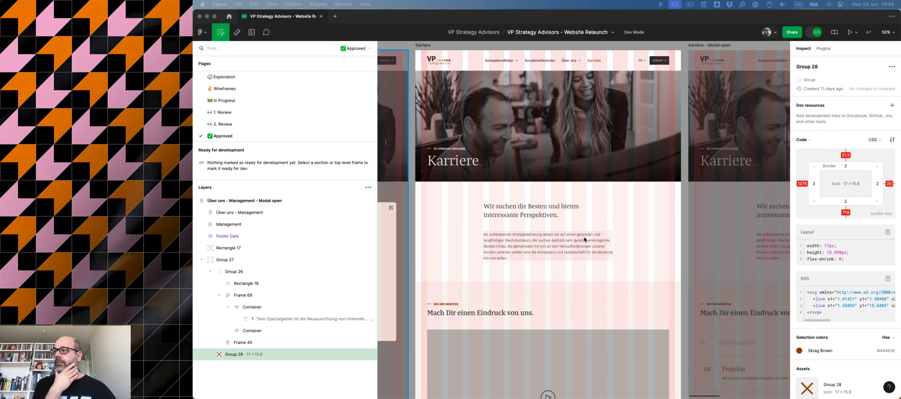
{"action": "scroll", "coordinate": [584, 239], "scroll_direction": "left", "scroll_amount": 2}
{"action": "scroll", "coordinate": [584, 240], "scroll_direction": "right", "scroll_amount": 2}
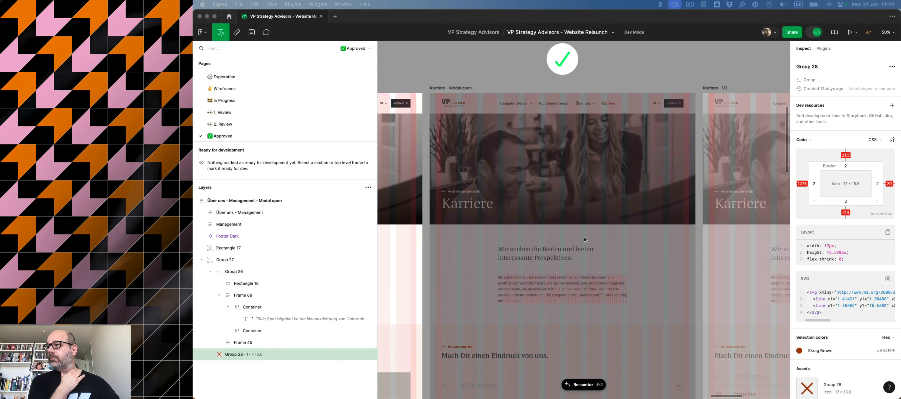
{"action": "scroll", "coordinate": [584, 240], "scroll_direction": "down", "scroll_amount": 10}
{"action": "scroll", "coordinate": [584, 239], "scroll_direction": "left", "scroll_amount": 4}
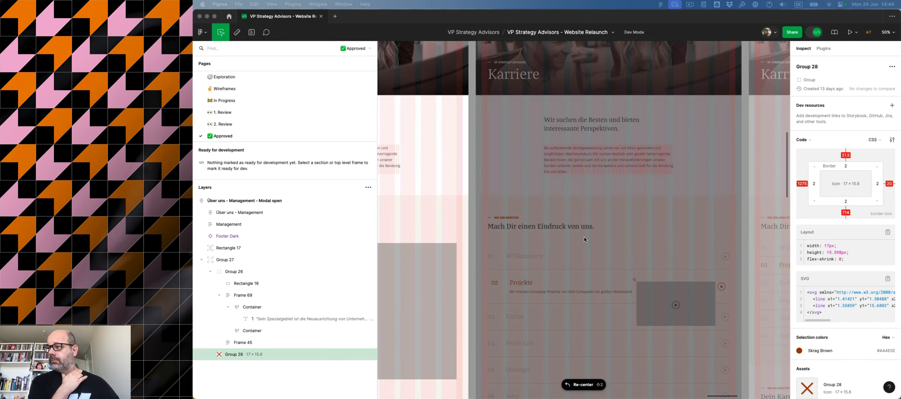